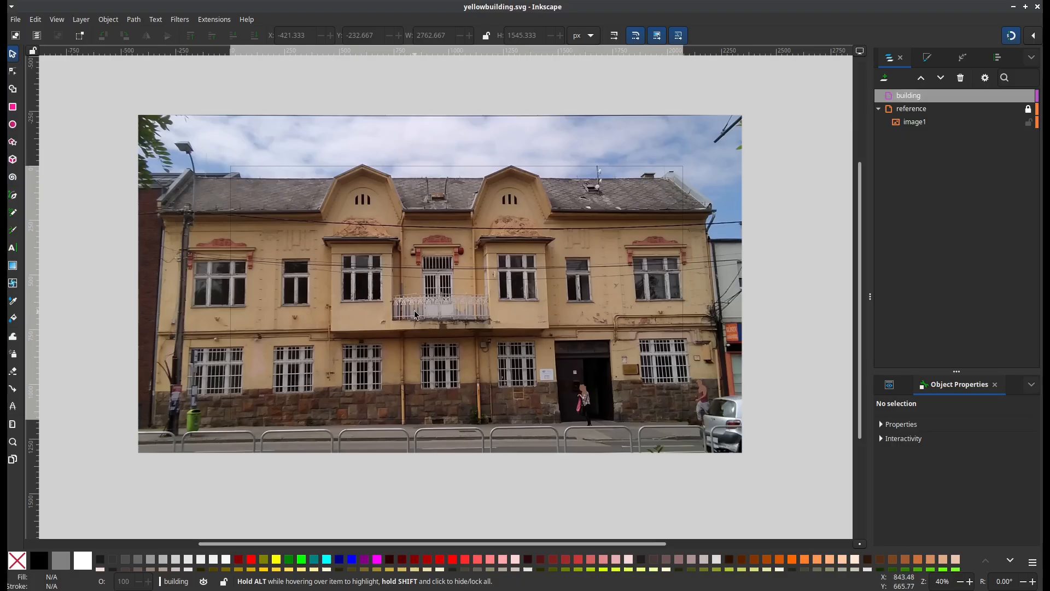
pyautogui.moveTo(418, 306); pyautogui.dragTo(465, 339)
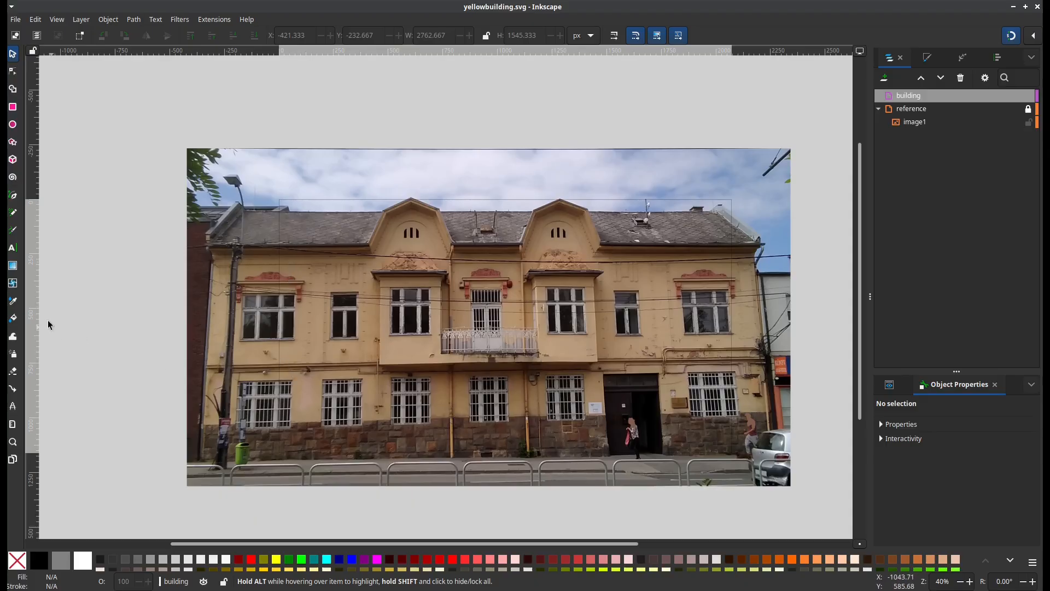
pyautogui.click(13, 197)
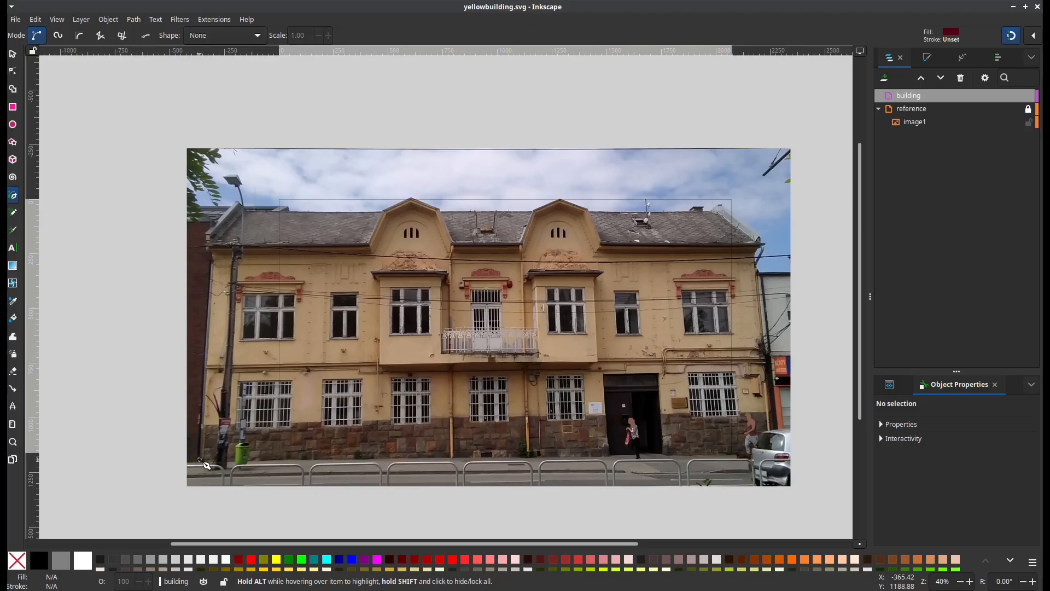
pyautogui.moveTo(199, 459); pyautogui.dragTo(201, 406)
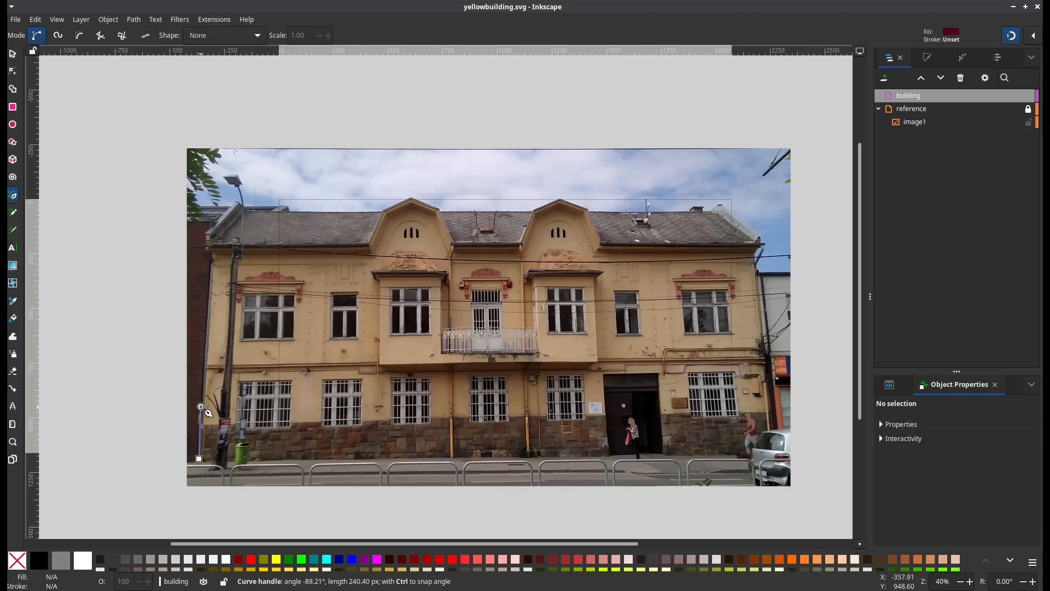
pyautogui.click(212, 254)
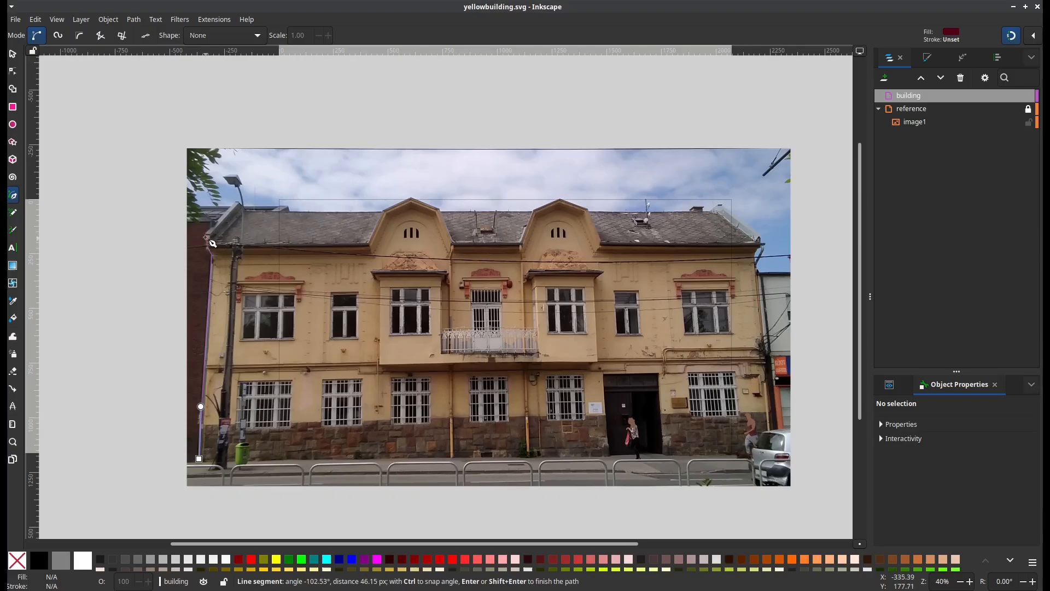
pyautogui.click(207, 235)
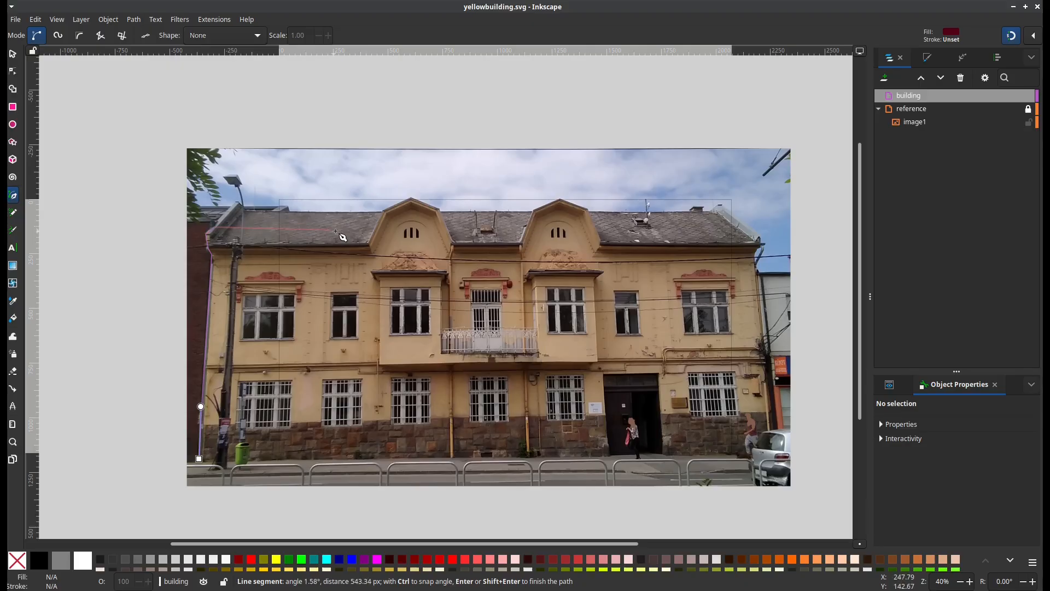
pyautogui.click(370, 229)
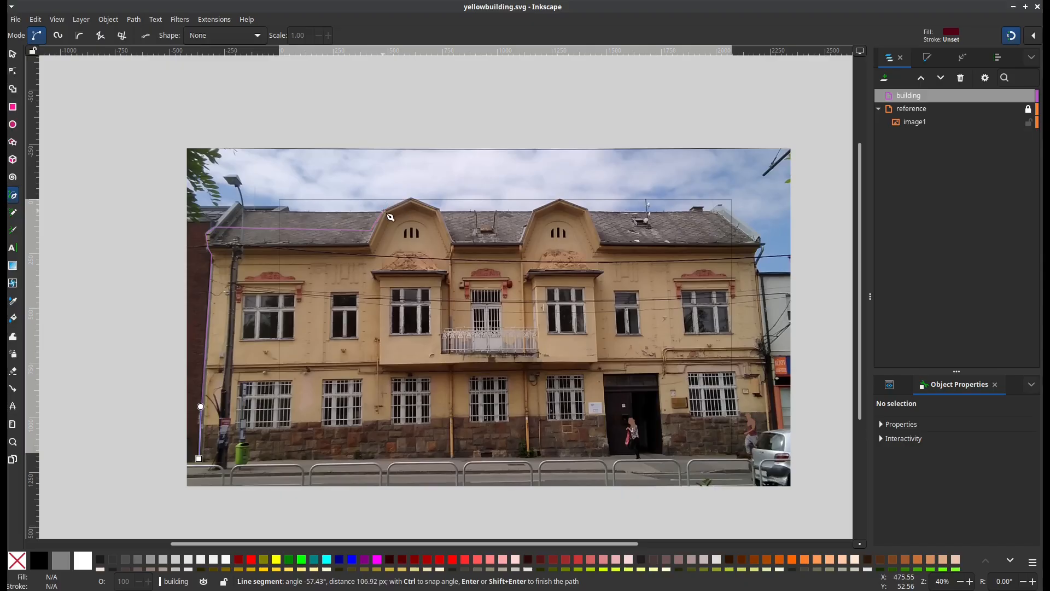
pyautogui.click(383, 211)
pyautogui.press('Escape')
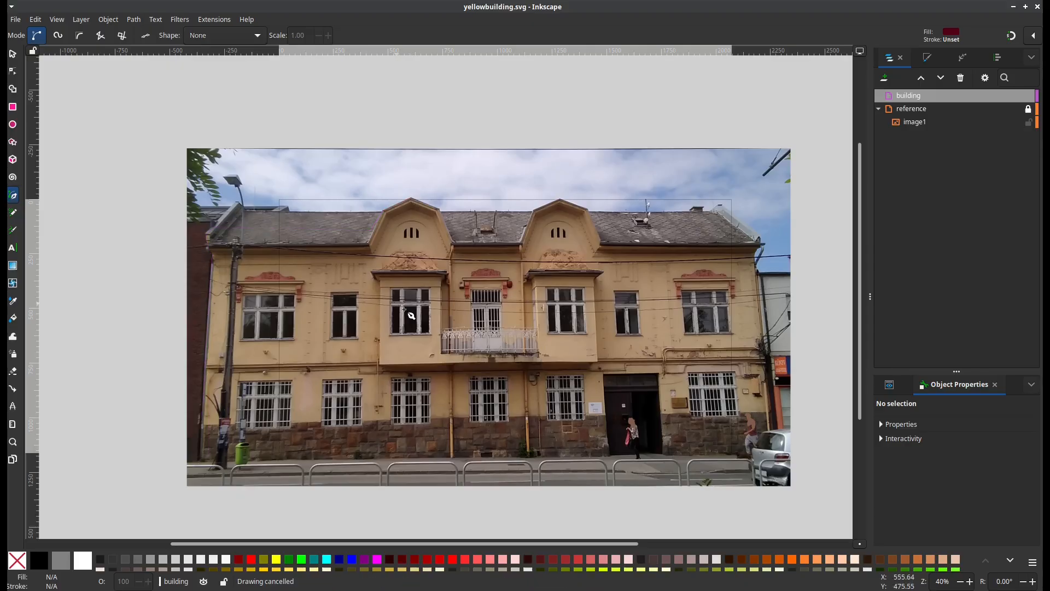
# Unlock the reference layer and select its image1 with the Selector tool
pyautogui.click(916, 122)
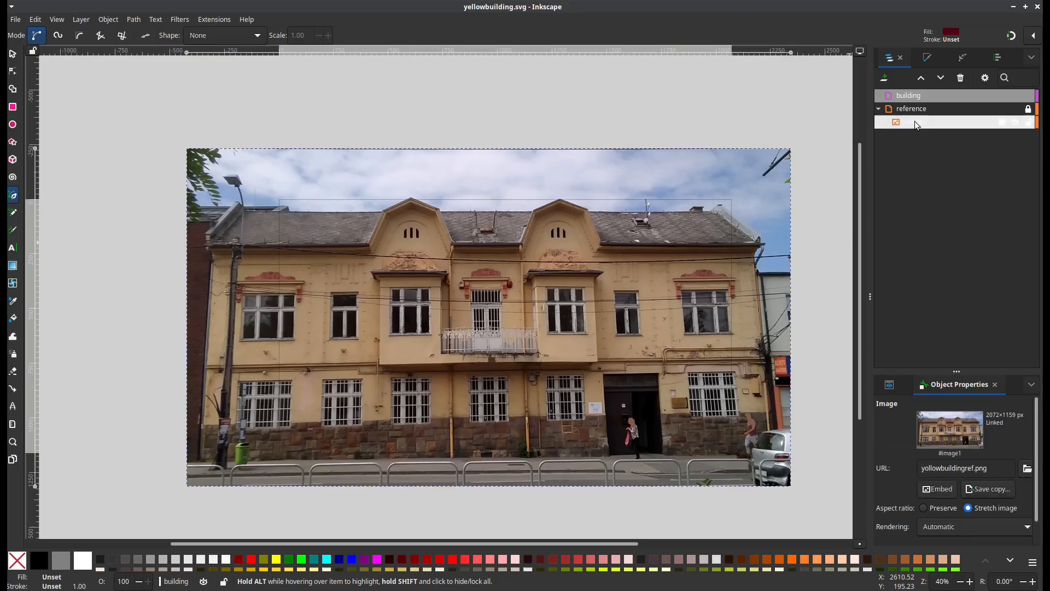
pyautogui.click(1028, 109)
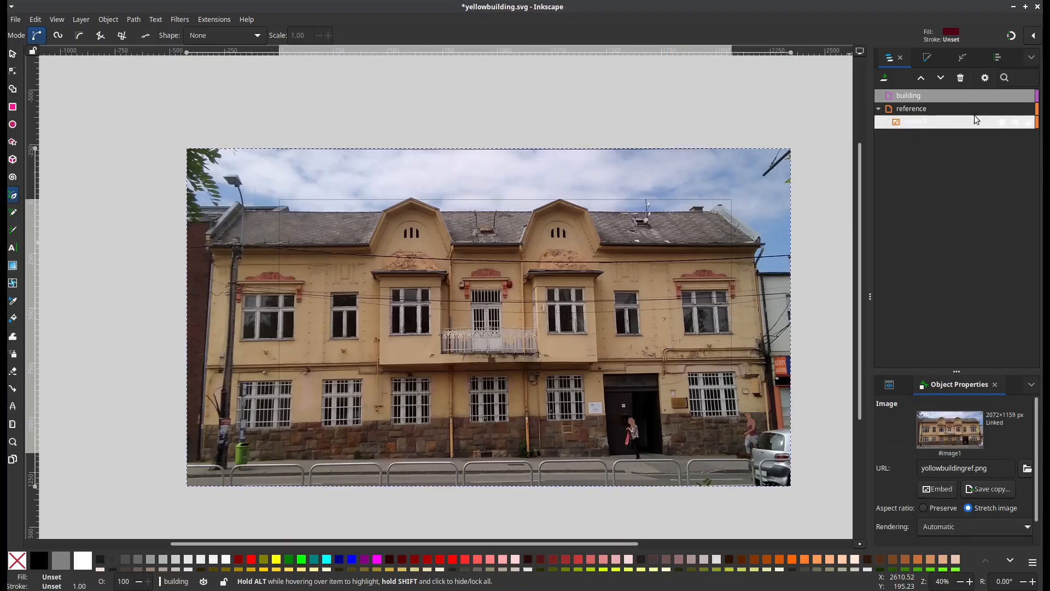
pyautogui.click(914, 95)
pyautogui.click(912, 121)
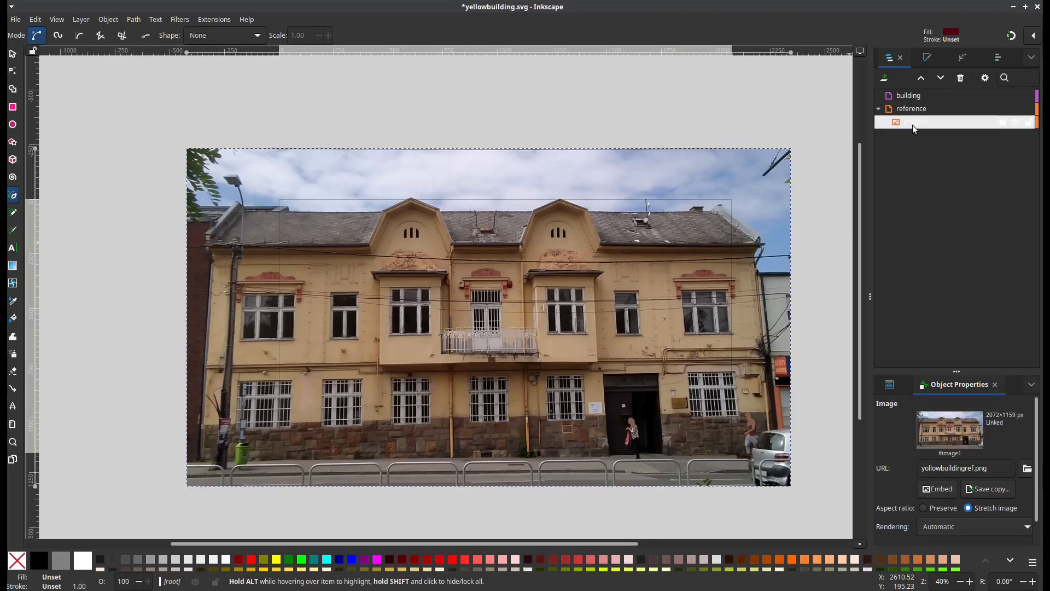
pyautogui.click(13, 54)
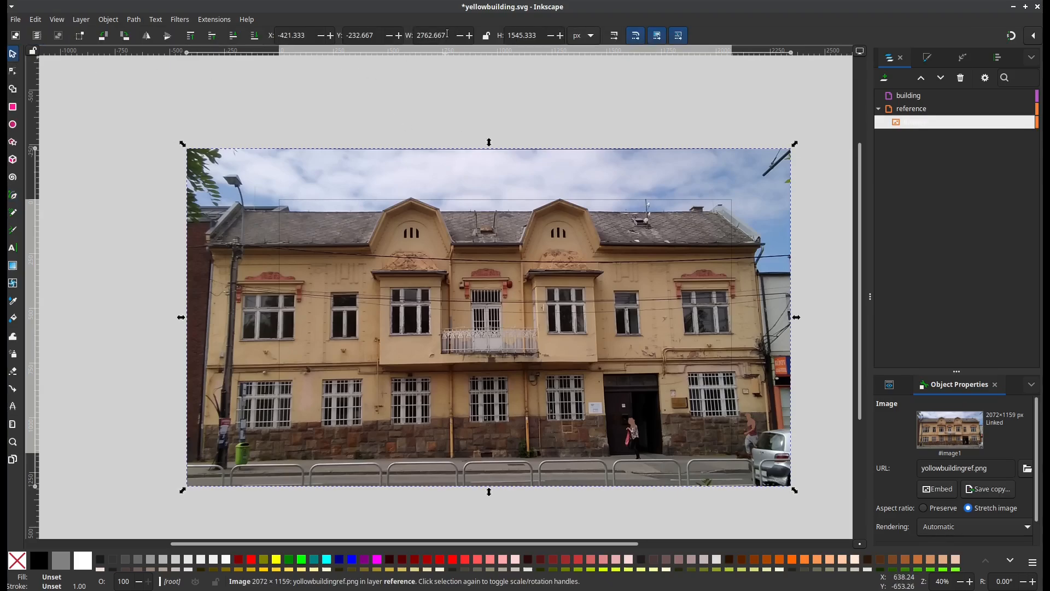
# Copy the page width from the document properties and apply it to the reference image, setting its width to 2072 px
pyautogui.click(15, 19)
pyautogui.click(46, 243)
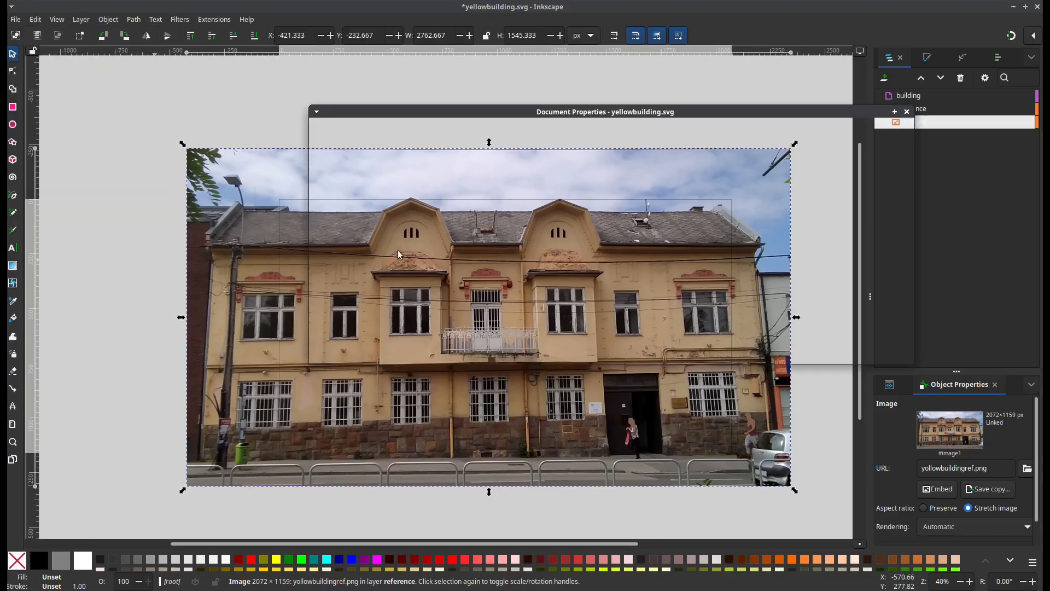
pyautogui.click(376, 204)
pyautogui.doubleClick(377, 204)
pyautogui.hotkey('ctrl', 'c')
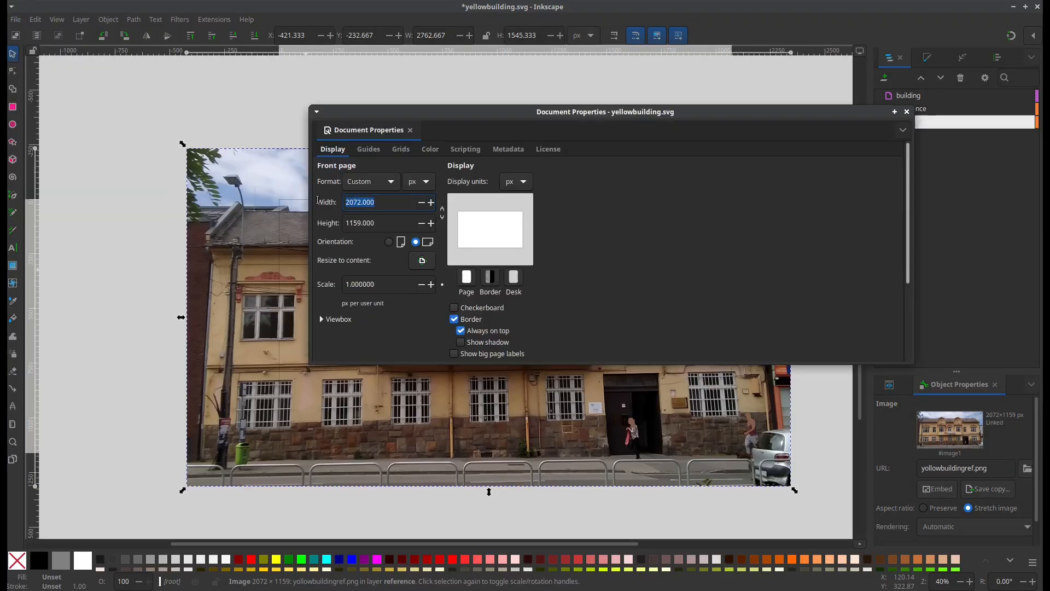
pyautogui.doubleClick(442, 35)
pyautogui.hotkey('ctrl', 'v')
pyautogui.press('Return')
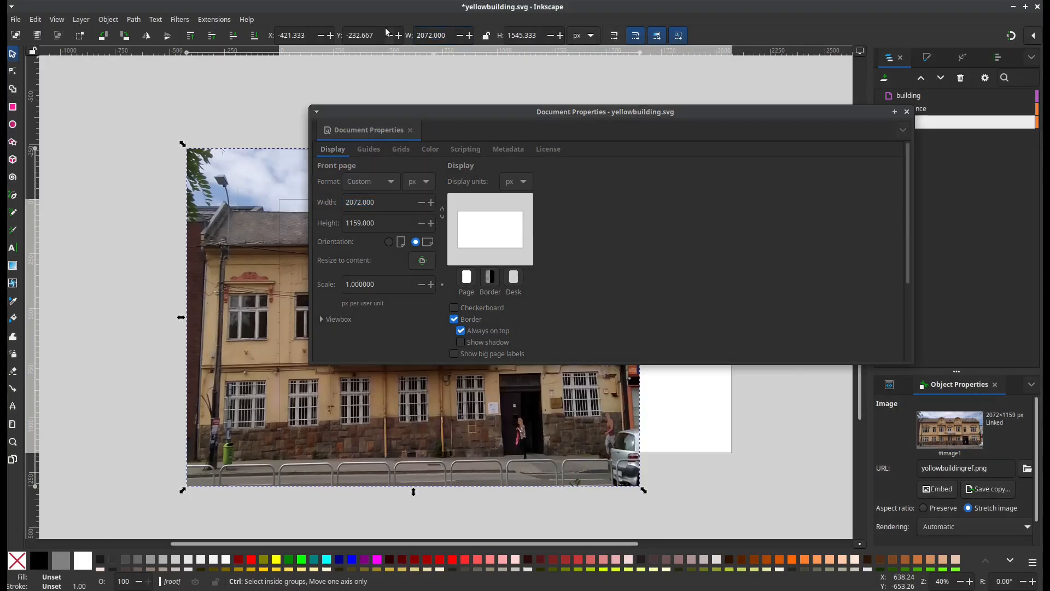
# Copy the page height and apply it to the reference image, setting its height to 1159 px, and close the document properties
pyautogui.doubleClick(372, 223)
pyautogui.hotkey('ctrl', 'c')
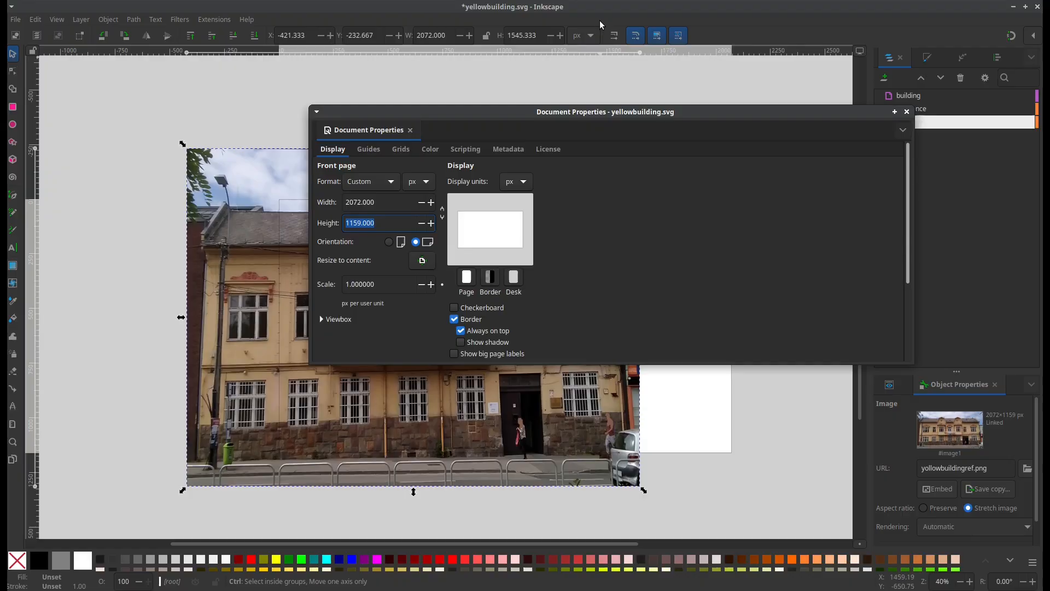
pyautogui.tripleClick(537, 35)
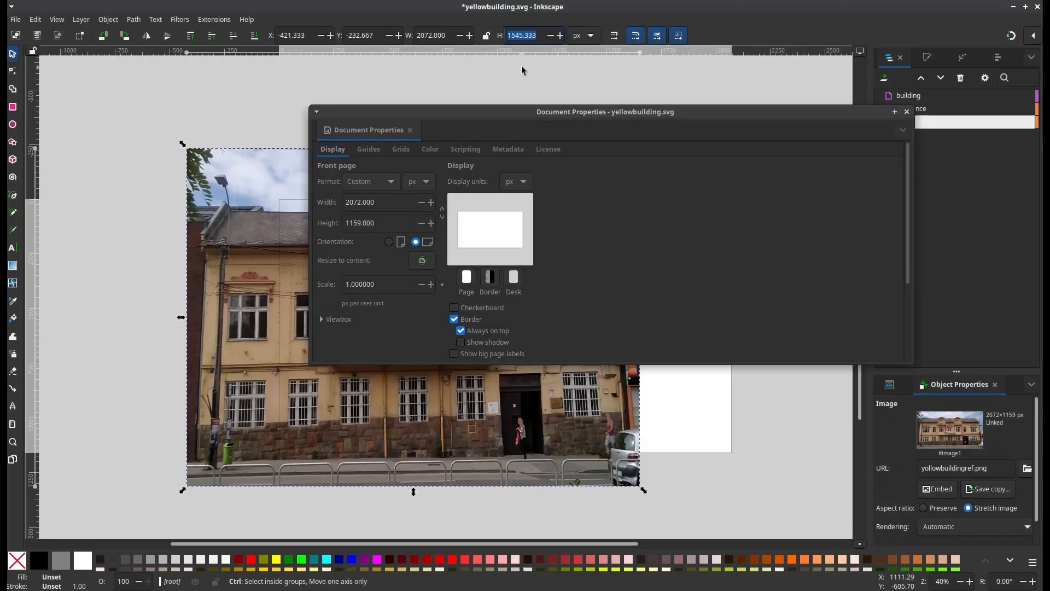
pyautogui.hotkey('ctrl', 'v')
pyautogui.press('Return')
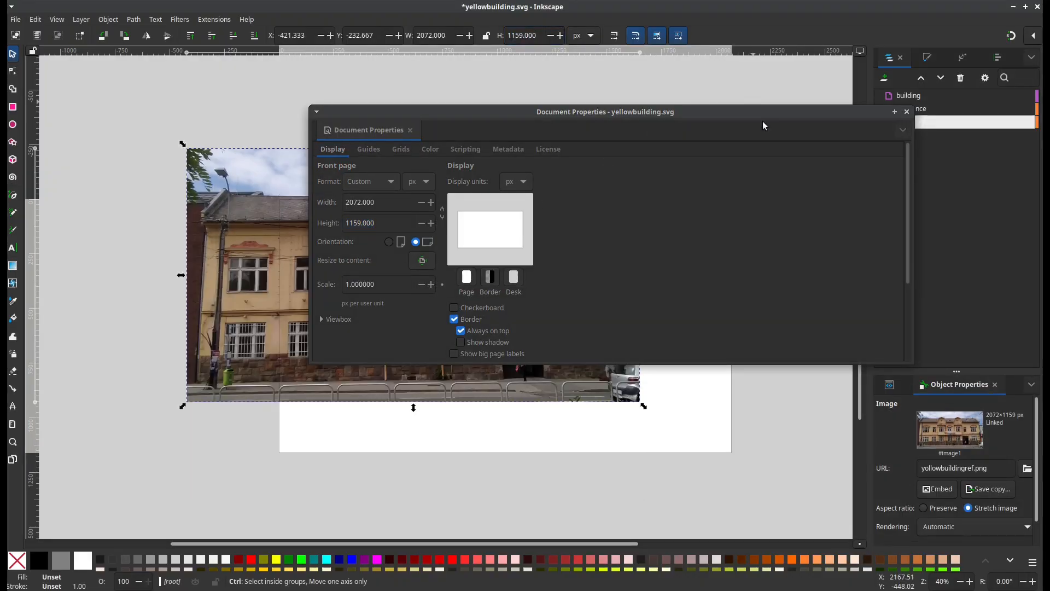
pyautogui.click(906, 112)
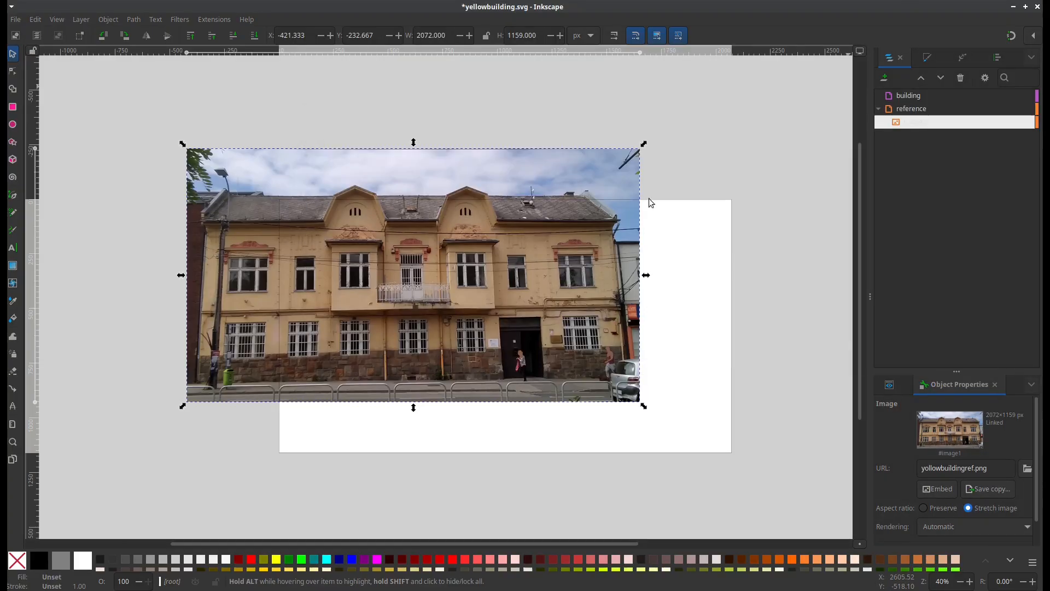
# Align the reference image with the page by setting its position to X 0, Y 0, and save the document
pyautogui.tripleClick(292, 35)
pyautogui.write('0')
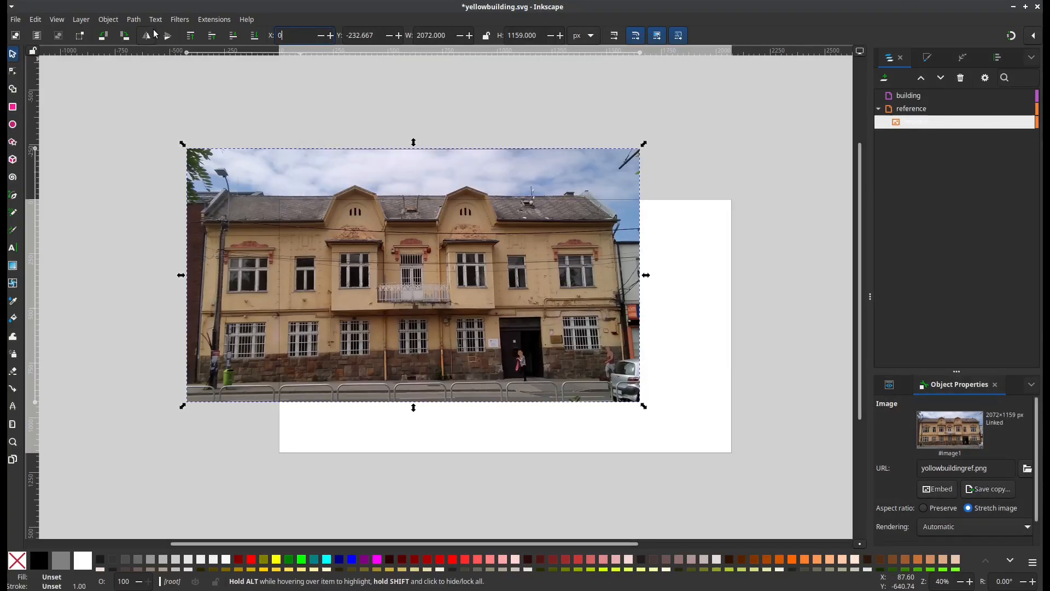
pyautogui.press('Return')
pyautogui.tripleClick(336, 37)
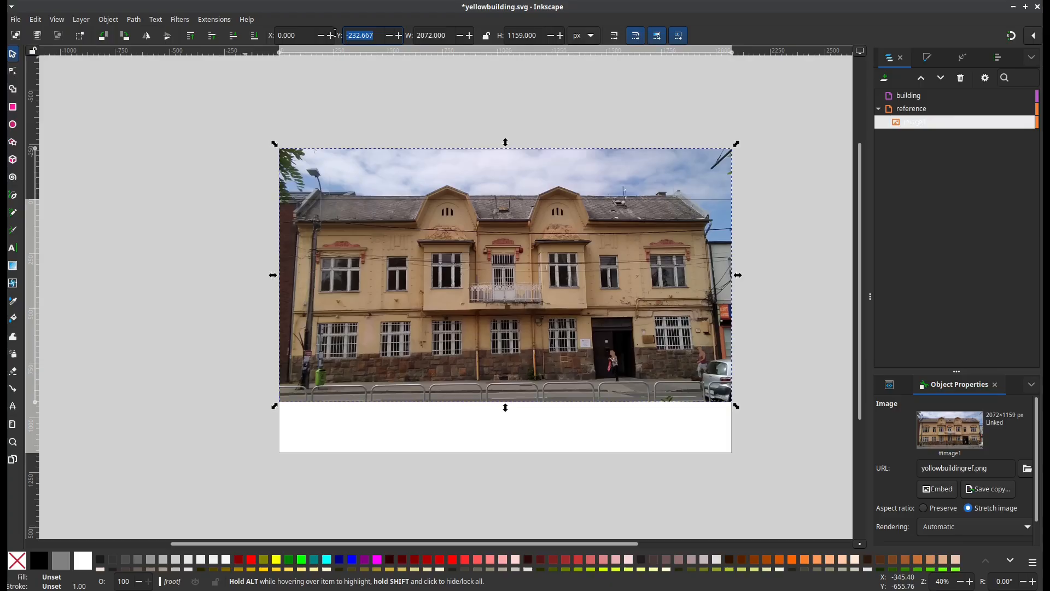
pyautogui.write('0')
pyautogui.press('Return')
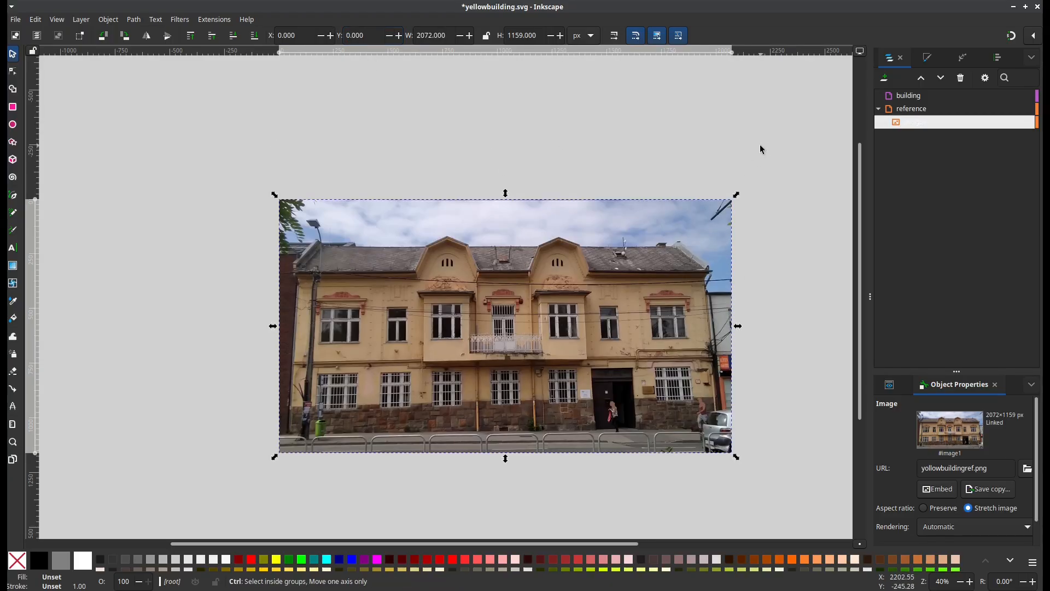
pyautogui.hotkey('ctrl', 's')
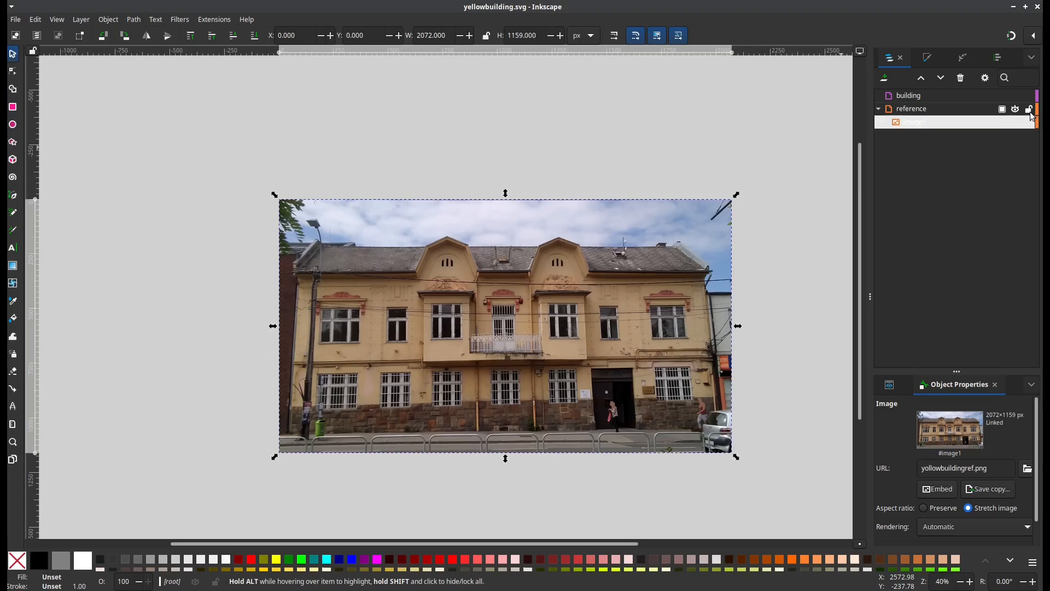
# Lock the reference layer and make the building layer active
pyautogui.click(1028, 109)
pyautogui.click(923, 96)
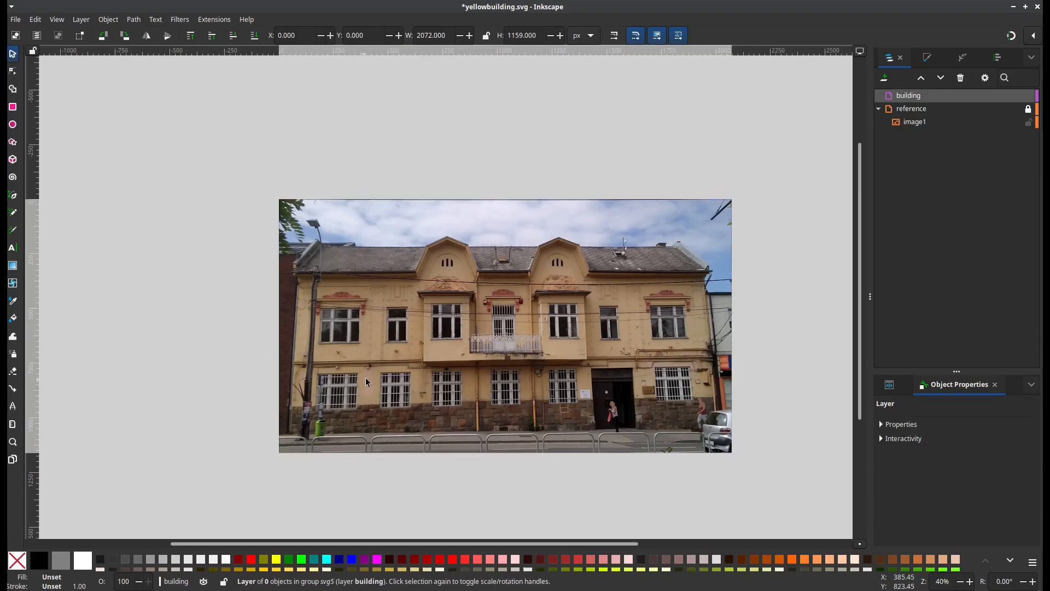
# Start a Pen path of straight segments at the facade's lower-left ground corner and trace the left wall up past the eave
pyautogui.keyDown('ctrl'); pyautogui.scroll(1, 369, 375); pyautogui.keyUp('ctrl')
pyautogui.hscroll(3, 361, 375)
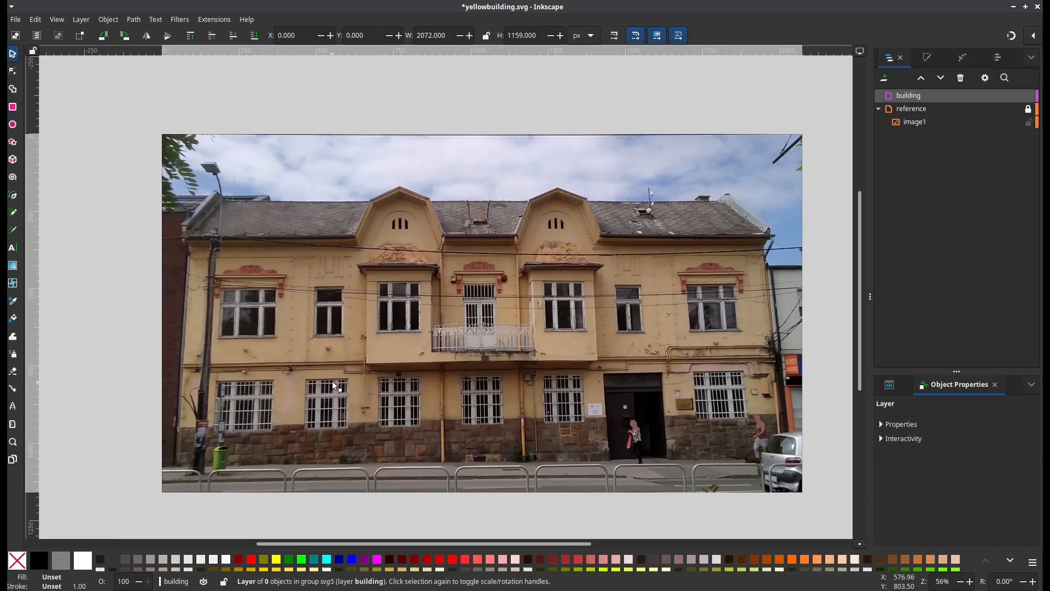
pyautogui.keyDown('ctrl'); pyautogui.scroll(1, 328, 378); pyautogui.keyUp('ctrl')
pyautogui.scroll(-1, 320, 365)
pyautogui.hscroll(2, 320, 366)
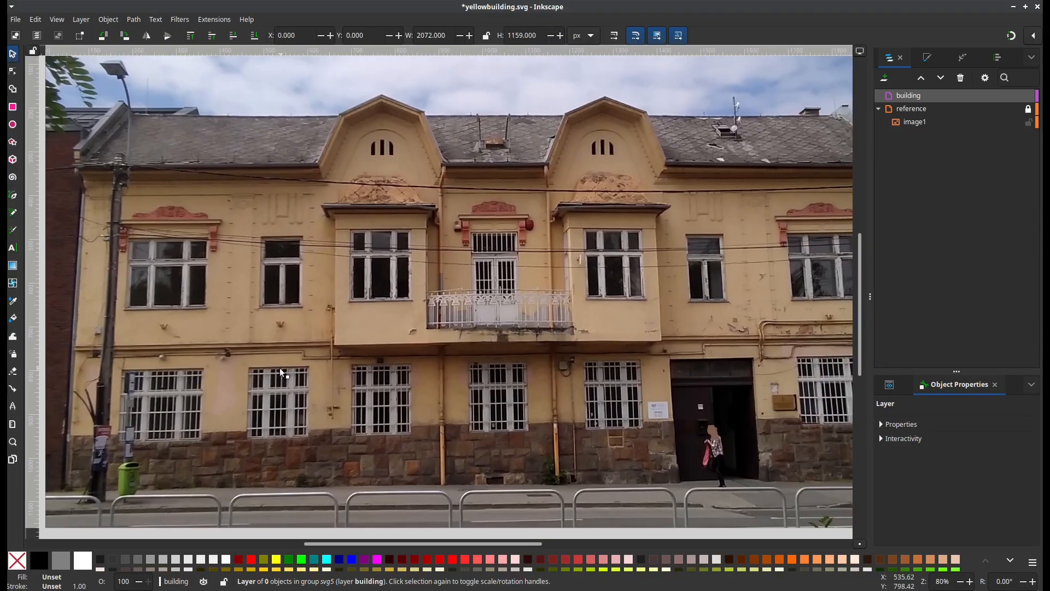
pyautogui.click(13, 195)
pyautogui.click(63, 489)
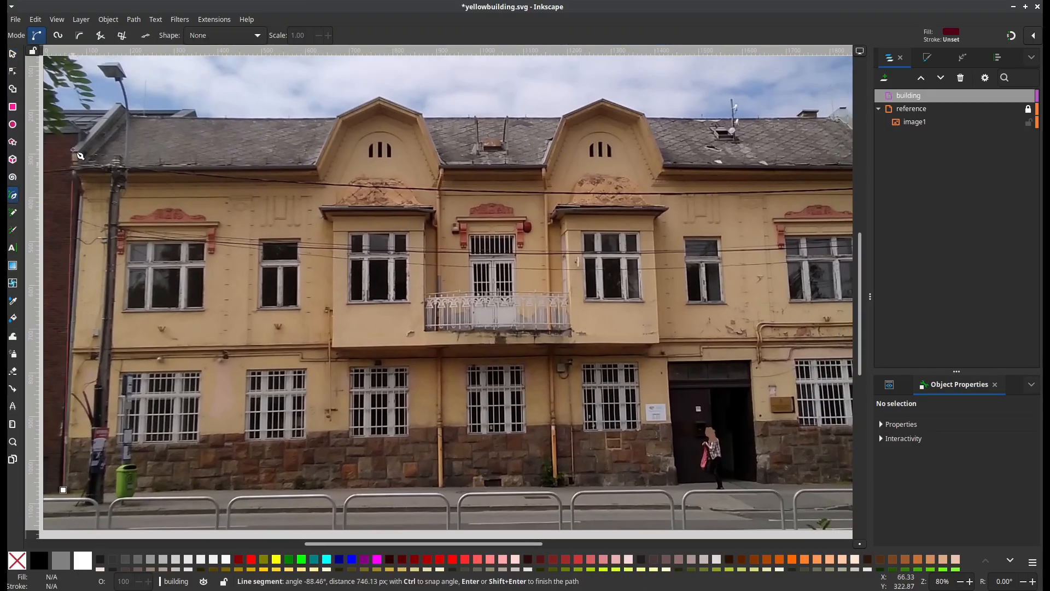
pyautogui.click(79, 193)
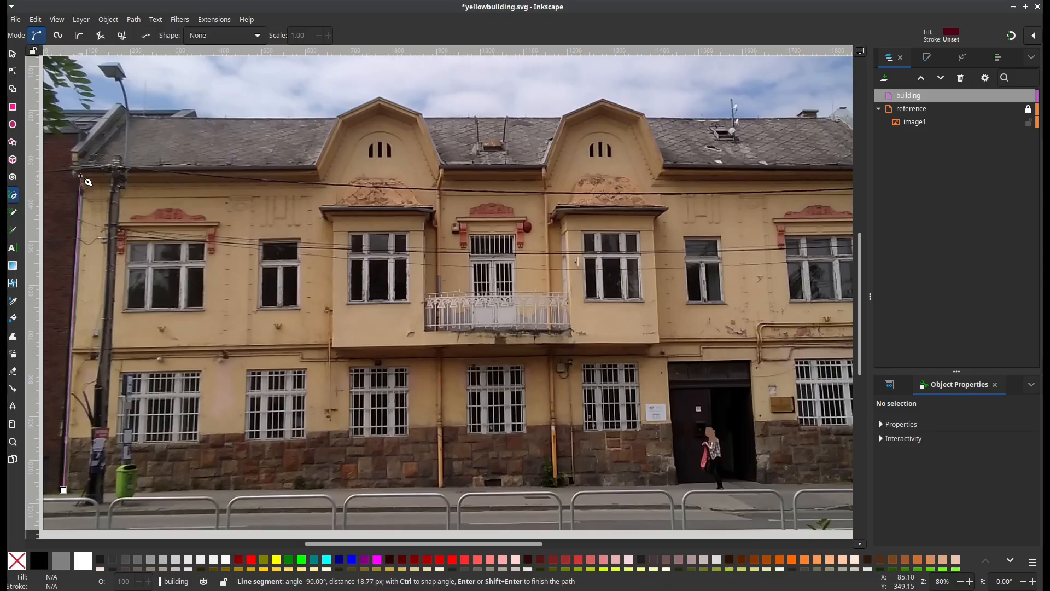
pyautogui.click(77, 177)
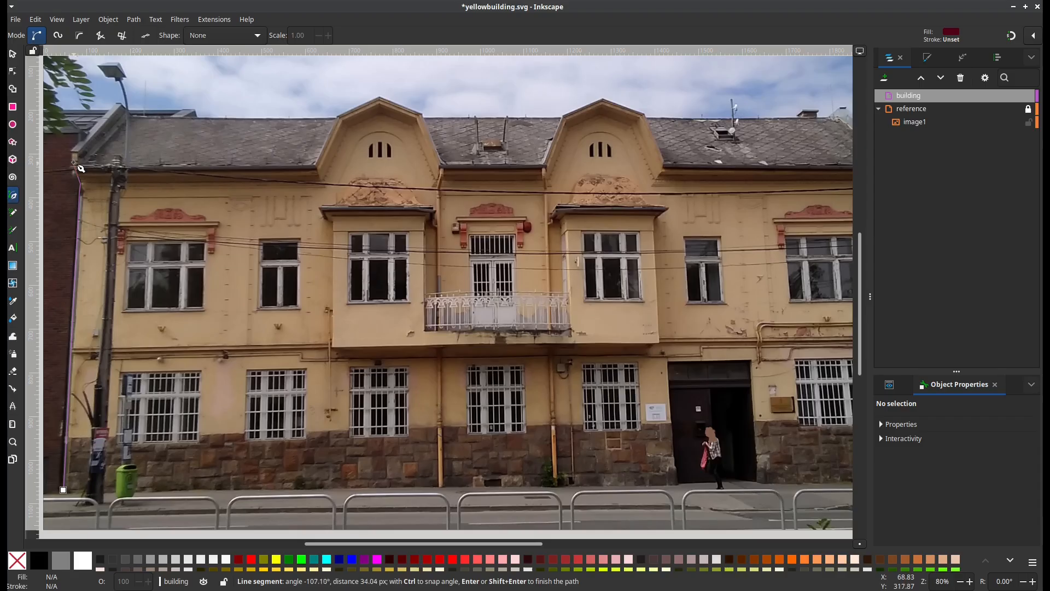
pyautogui.click(74, 164)
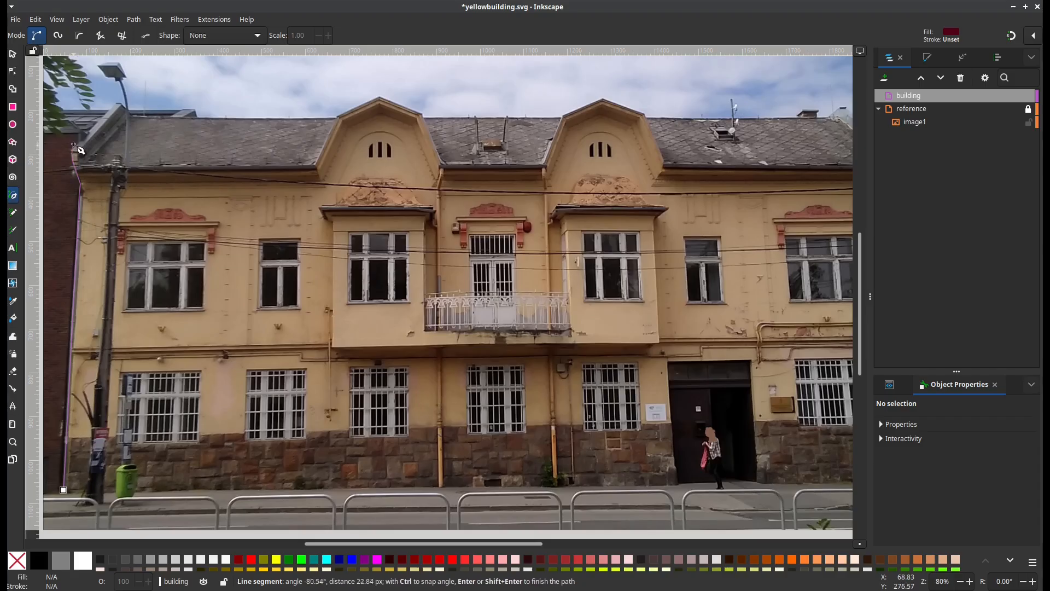
pyautogui.click(75, 144)
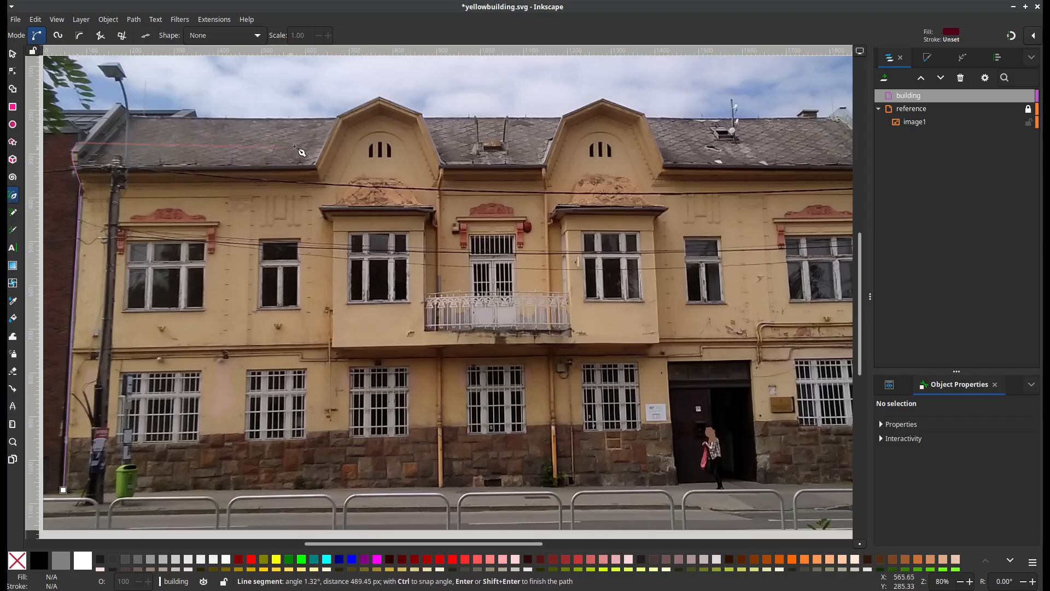
# Continue the Pen path across the roof and over the left gable's peak, ending at the eave on the gable's inner side
pyautogui.click(323, 143)
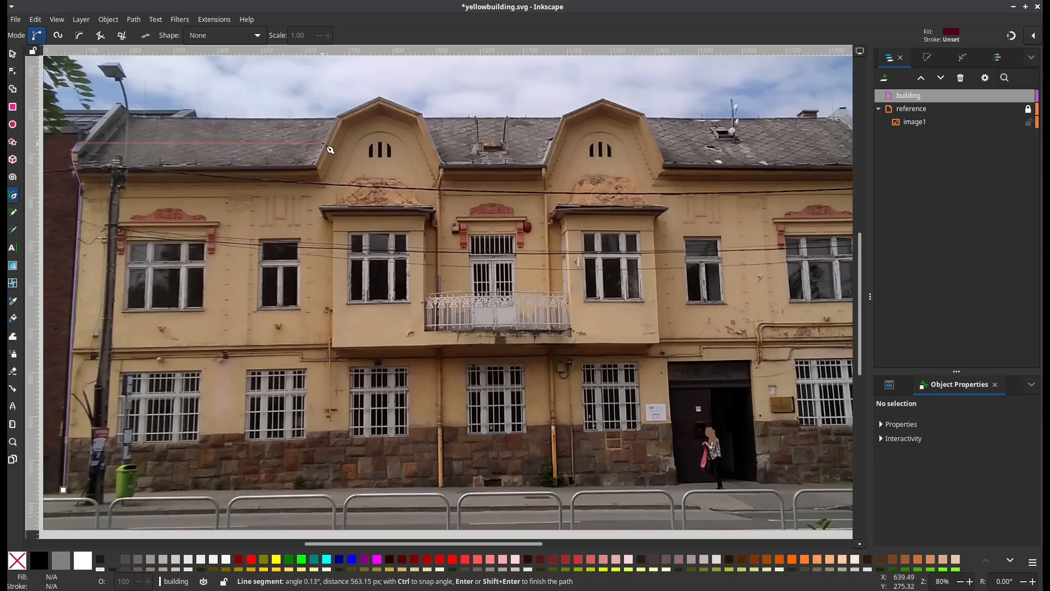
pyautogui.click(336, 117)
pyautogui.click(380, 100)
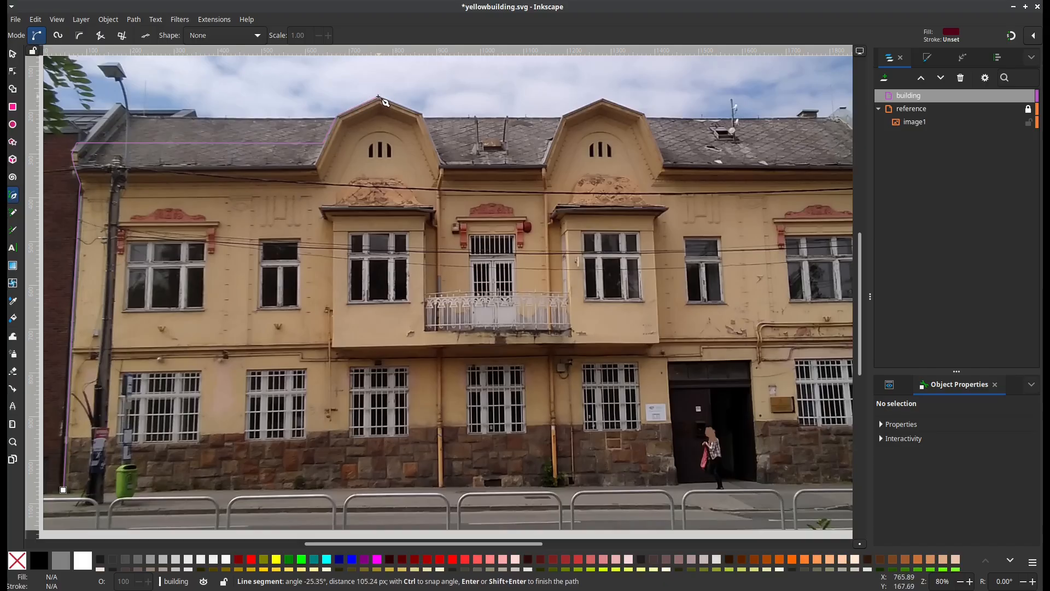
pyautogui.click(423, 115)
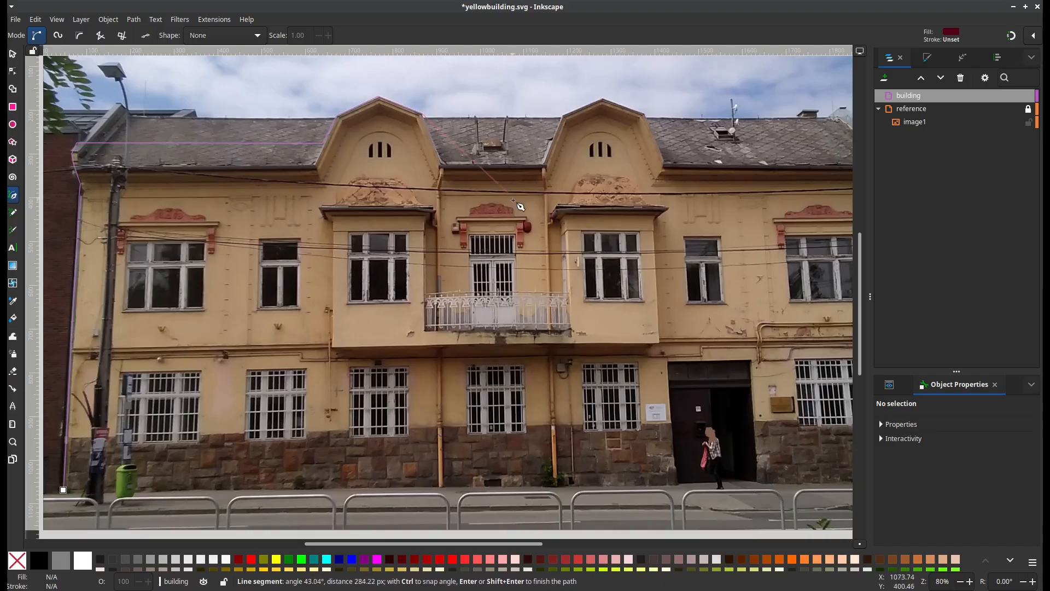
pyautogui.click(440, 165)
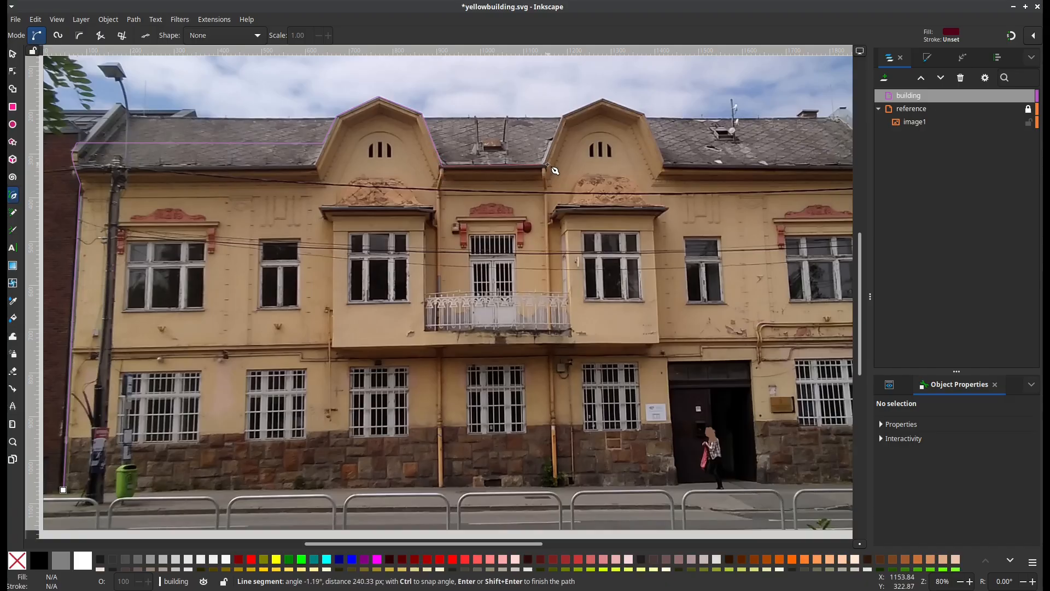
# Trace the eave between the gables and then the right gable over its peak, ending at its outer eave corner
pyautogui.click(548, 165)
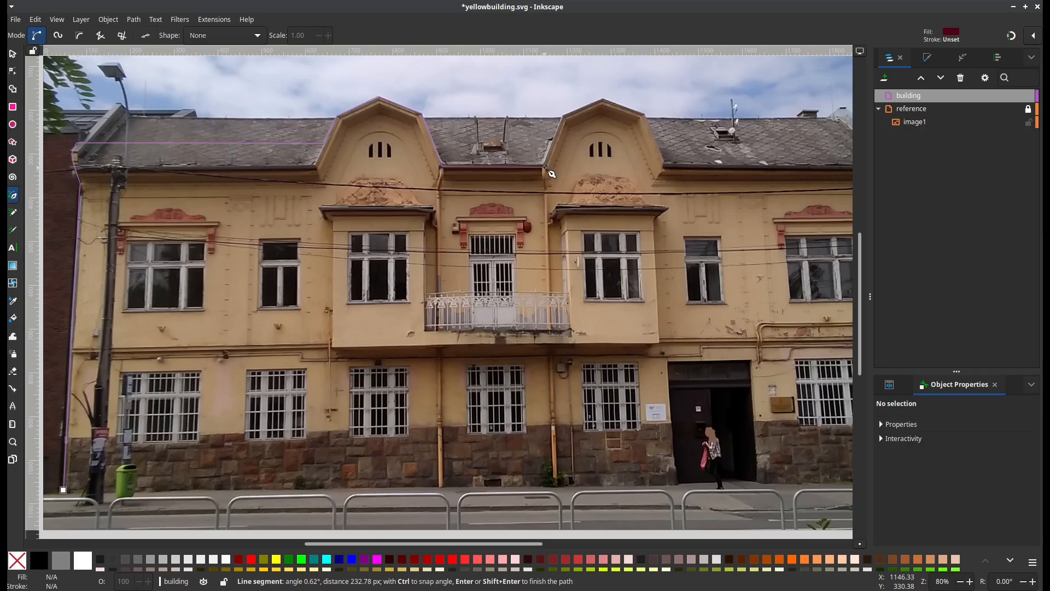
pyautogui.click(563, 117)
pyautogui.click(603, 100)
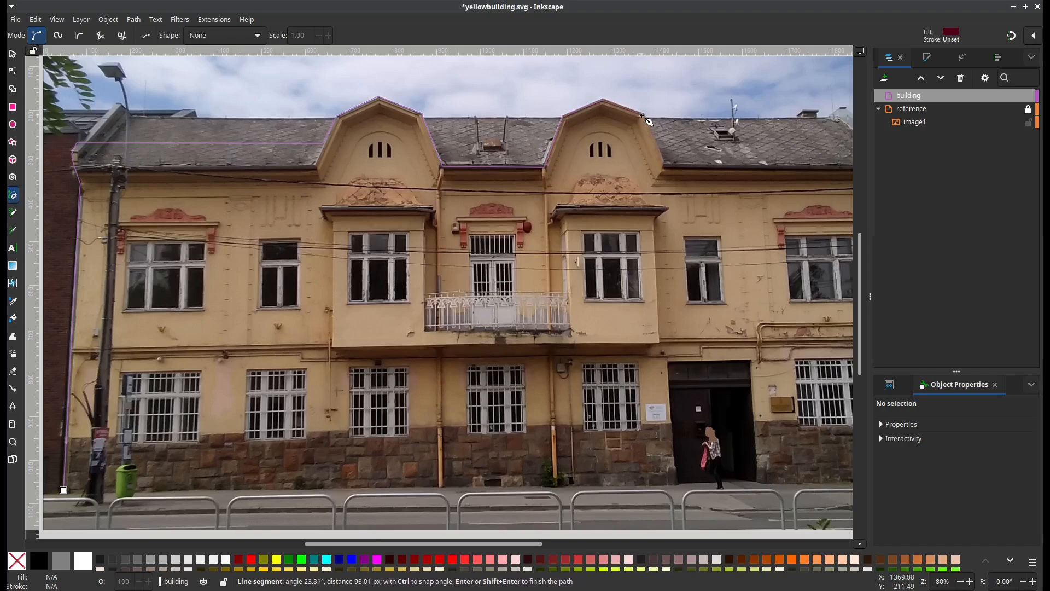
pyautogui.click(643, 115)
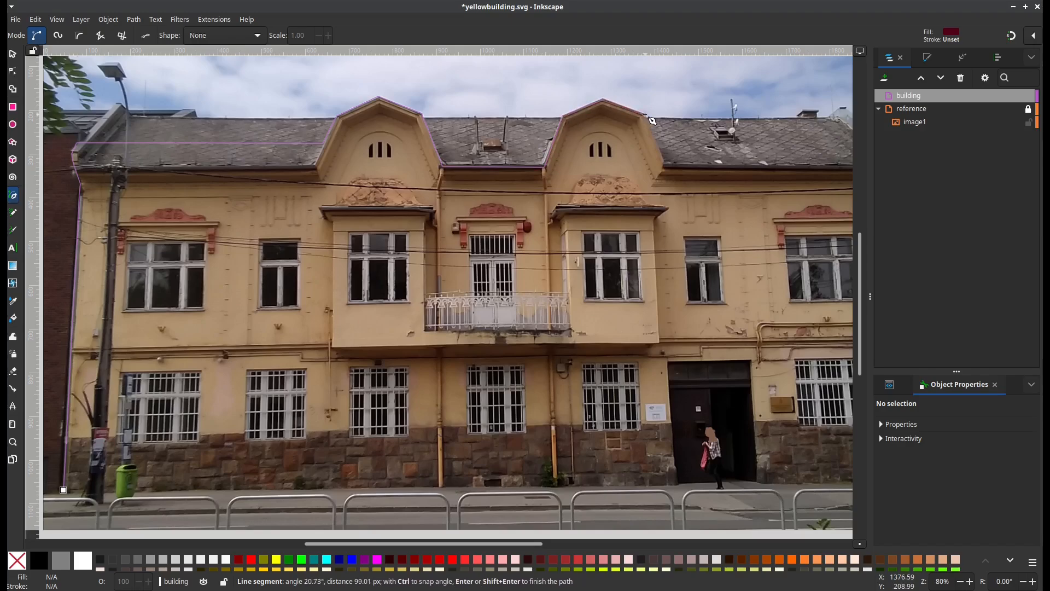
pyautogui.click(663, 164)
# Trace the remaining eave to the roof's right corner and follow the right wall down to near the ground
pyautogui.hscroll(5, 701, 215)
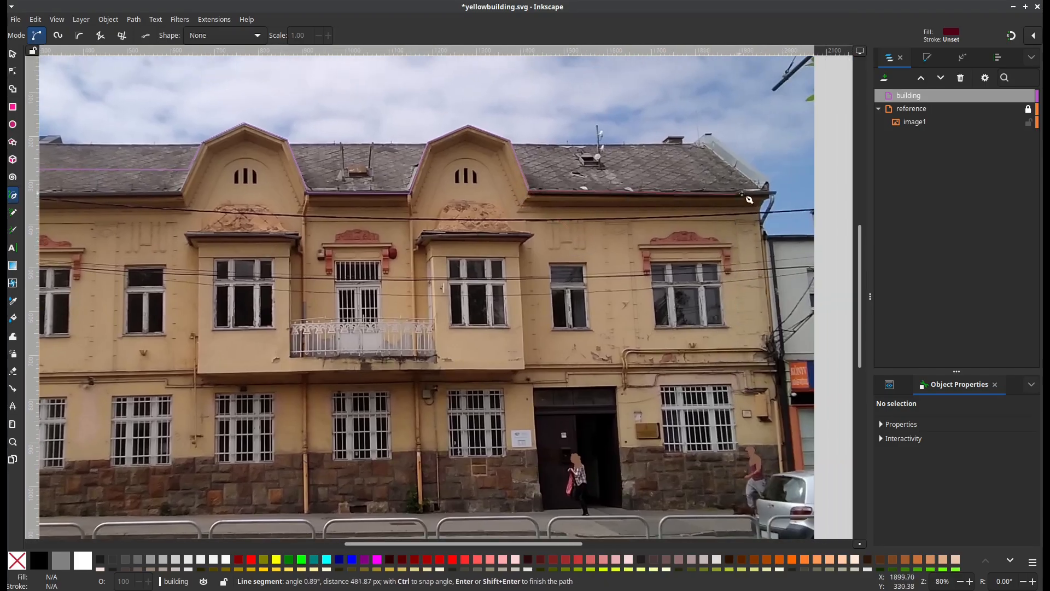
pyautogui.click(769, 193)
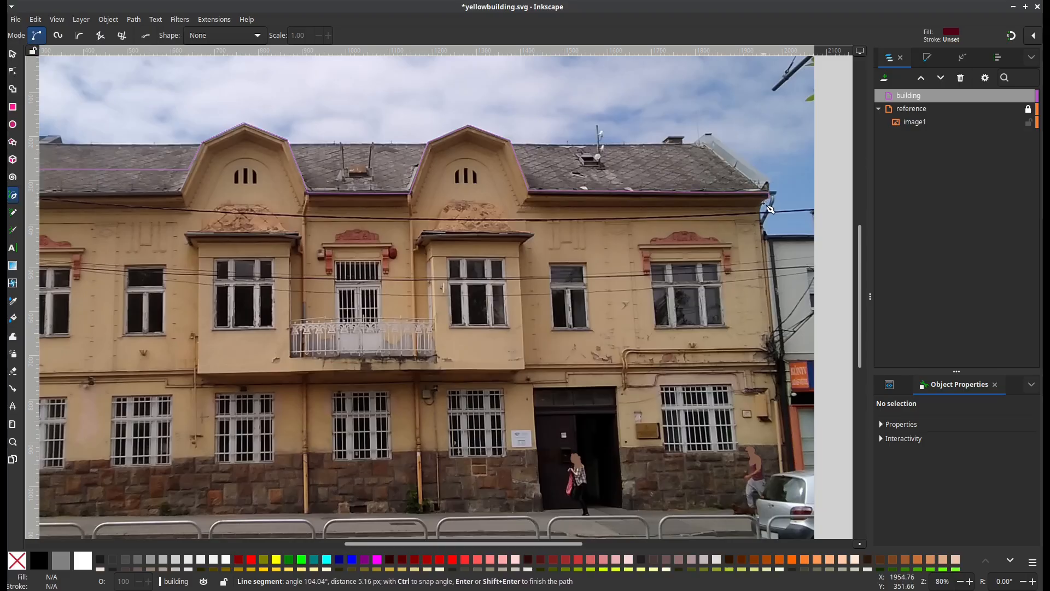
pyautogui.click(764, 209)
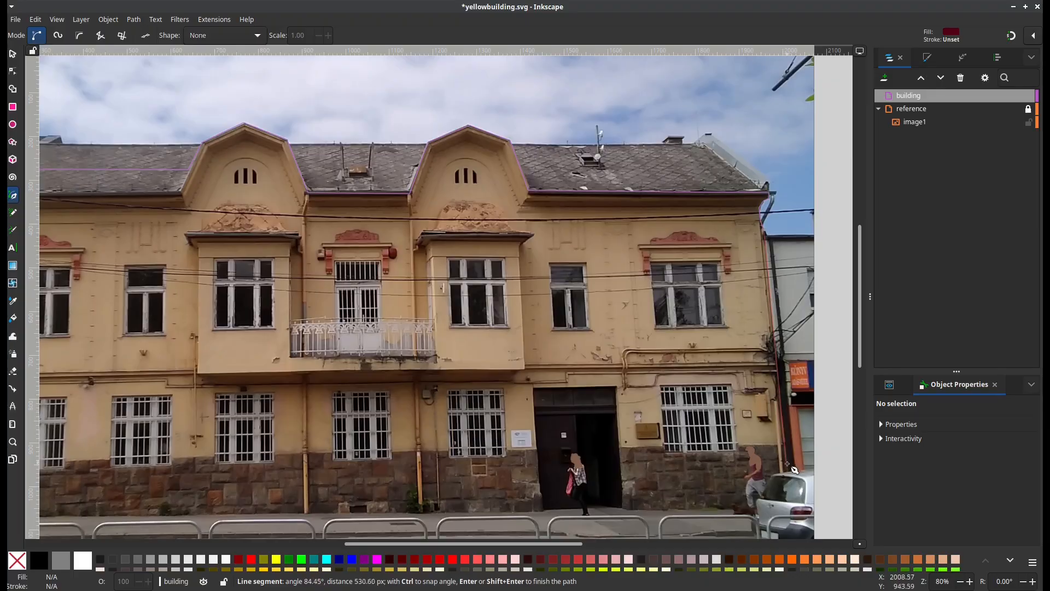
pyautogui.click(789, 486)
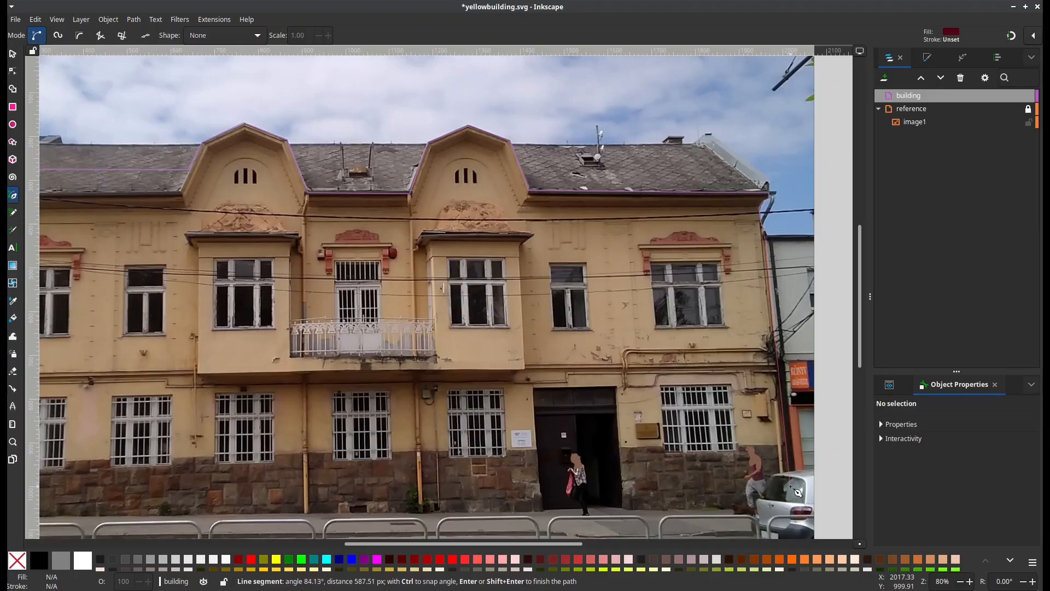
# Draw the outline's lower edge back across the stone base toward the start and finish the Pen path
pyautogui.click(81, 489)
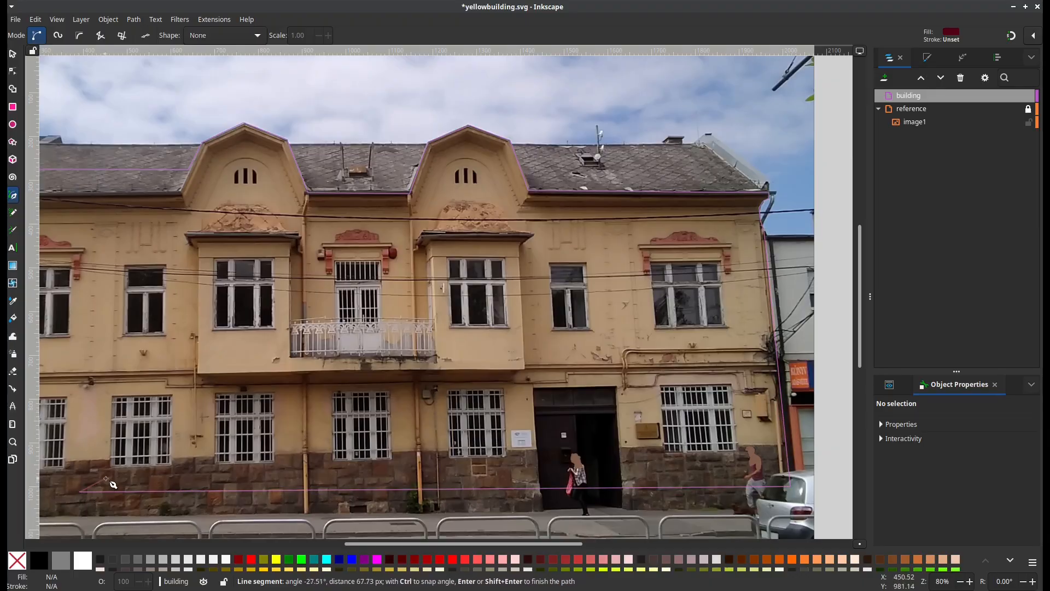
pyautogui.hscroll(-15, 81, 489)
pyautogui.scroll(-4, 81, 489)
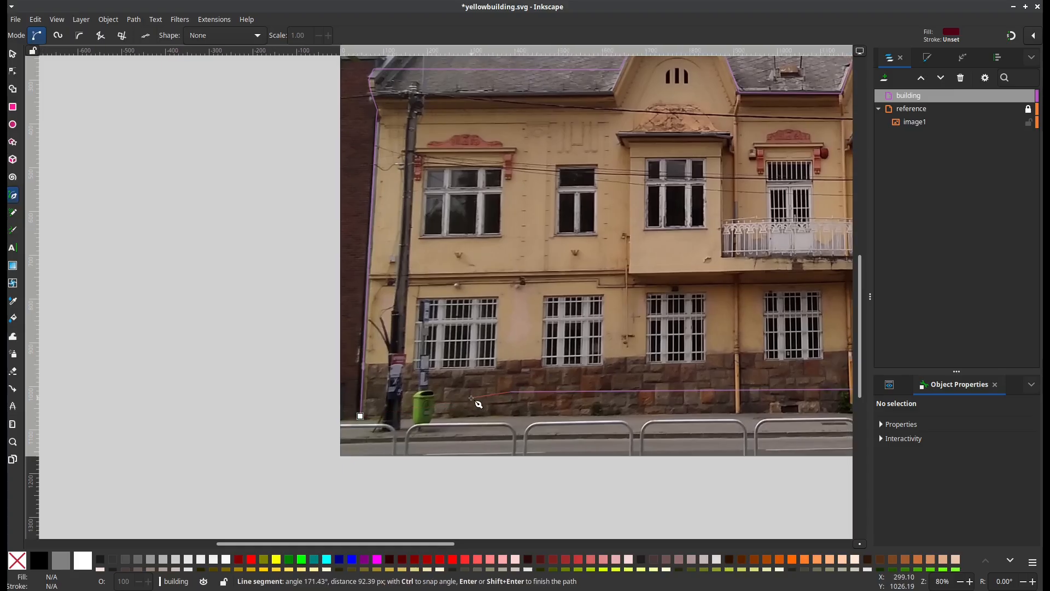
pyautogui.doubleClick(497, 385)
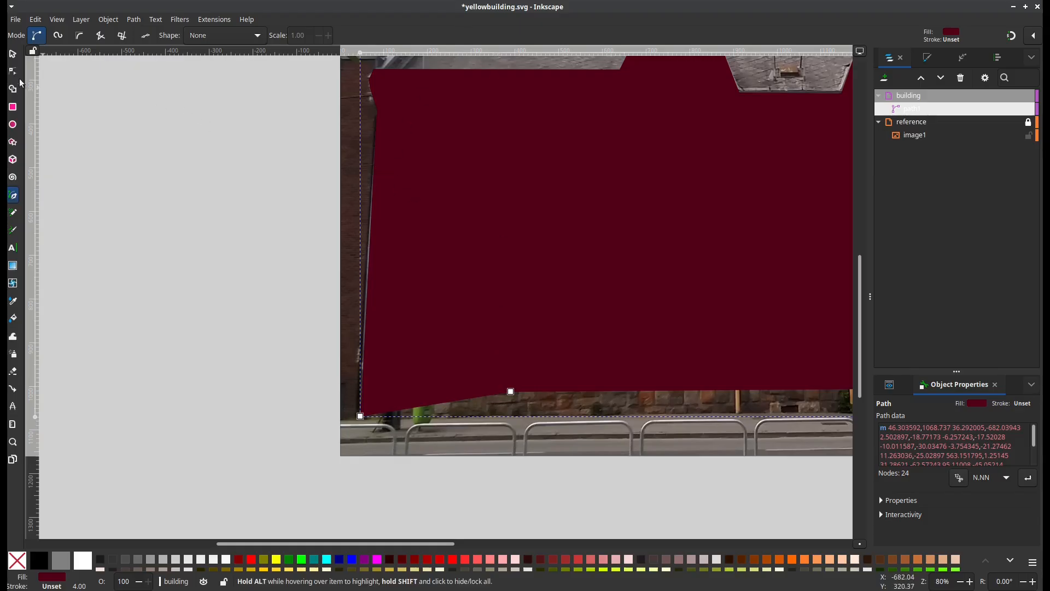
# Join the outline's two end nodes into one and move the joined node to the facade's lower-left ground corner
pyautogui.press('n')
pyautogui.click(511, 392)
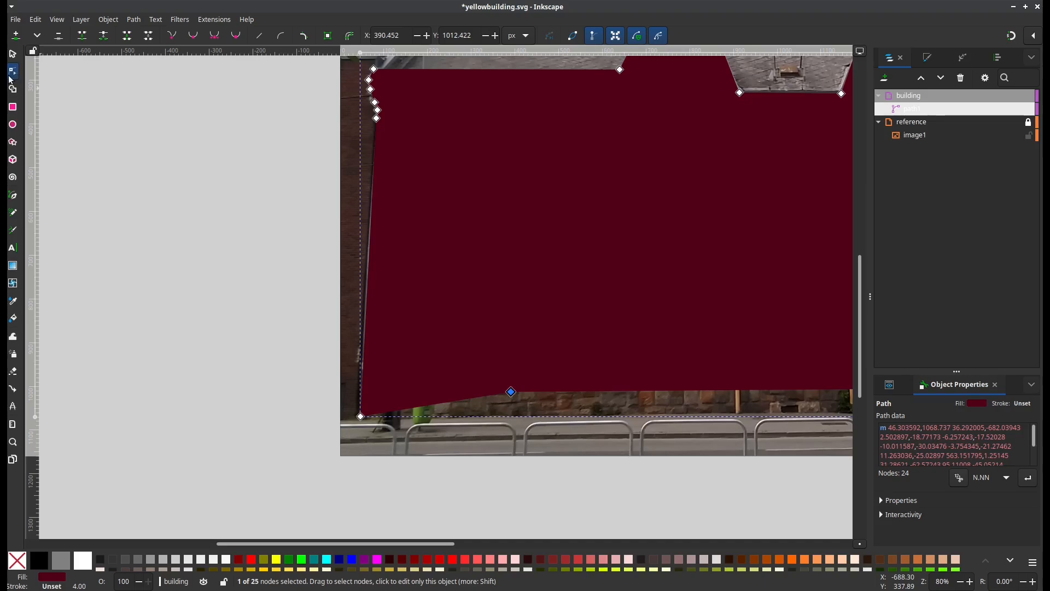
pyautogui.keyDown('shift'); pyautogui.click(360, 417); pyautogui.keyUp('shift')
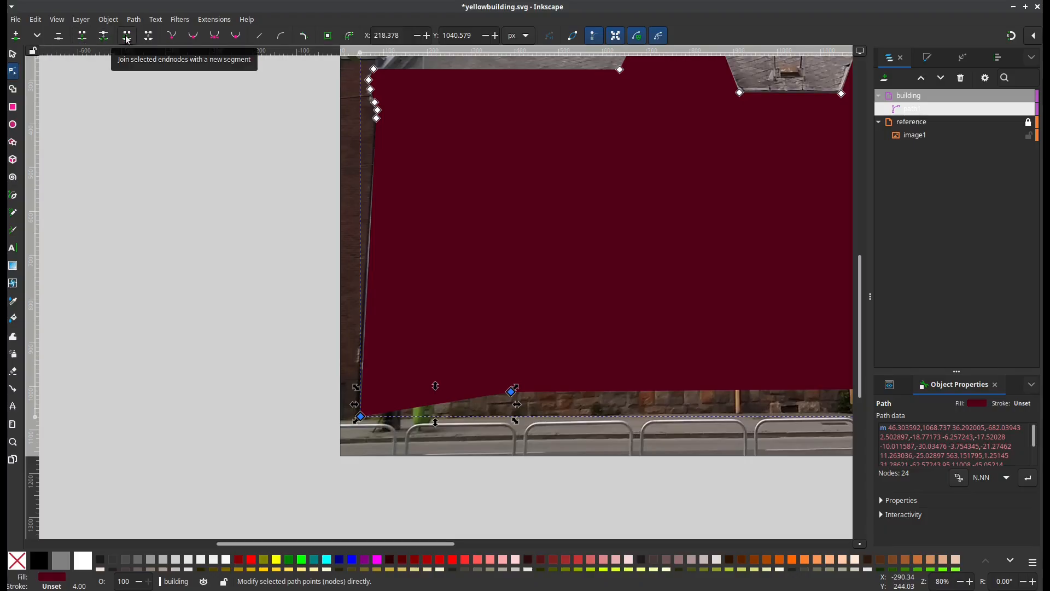
pyautogui.click(82, 36)
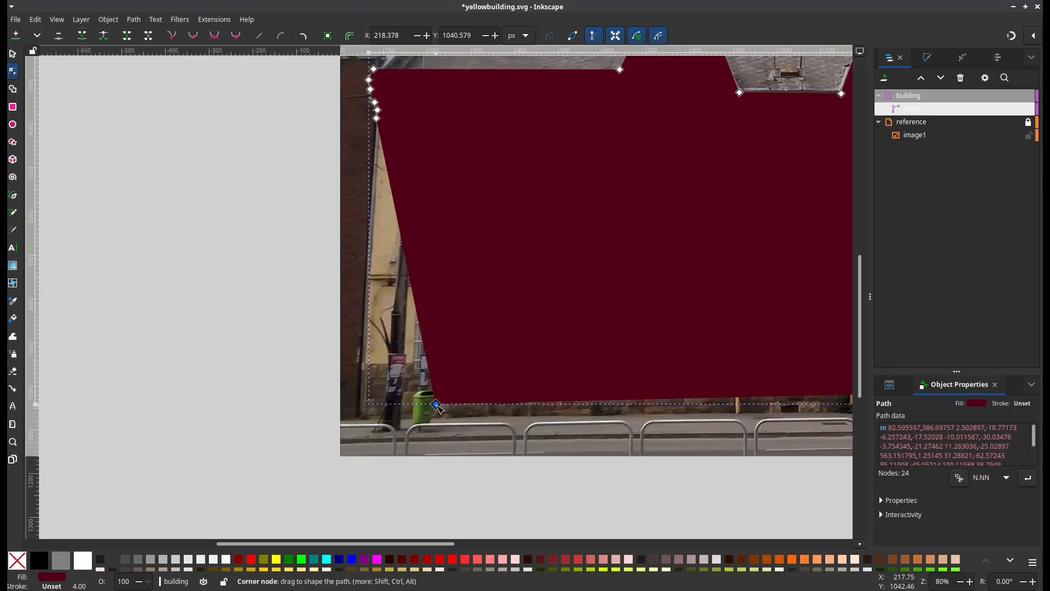
pyautogui.moveTo(438, 407); pyautogui.dragTo(366, 421)
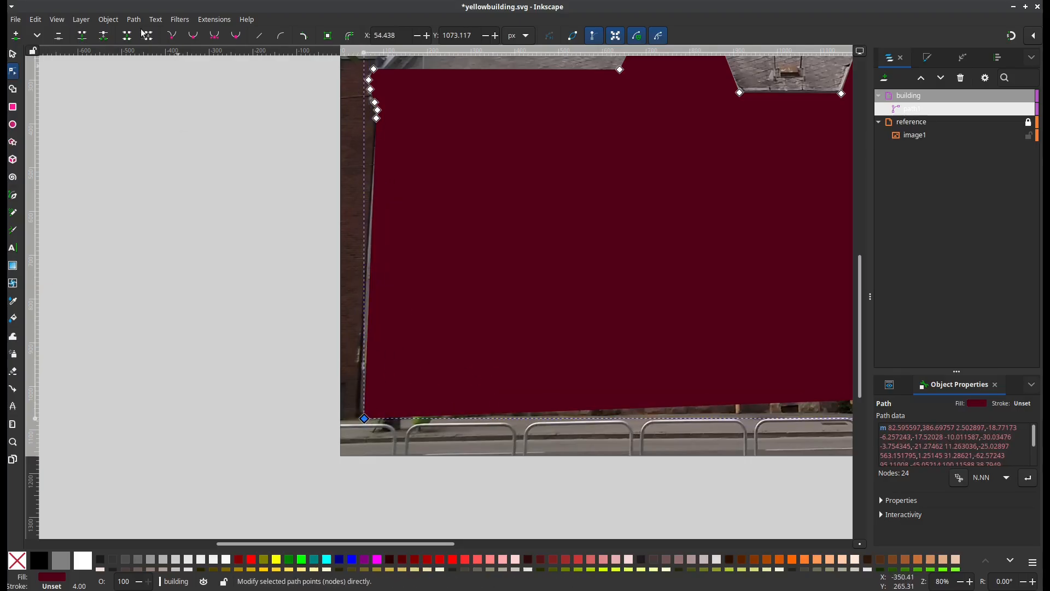
# Switch the canvas display mode to Outline
pyautogui.click(57, 19)
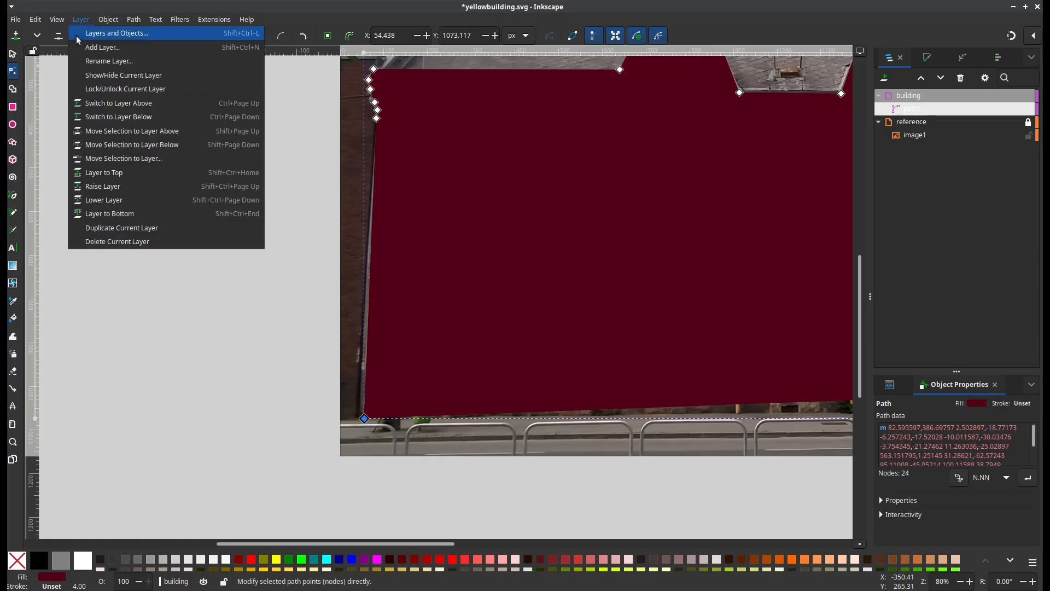
pyautogui.moveTo(120, 46)
pyautogui.moveTo(89, 70)
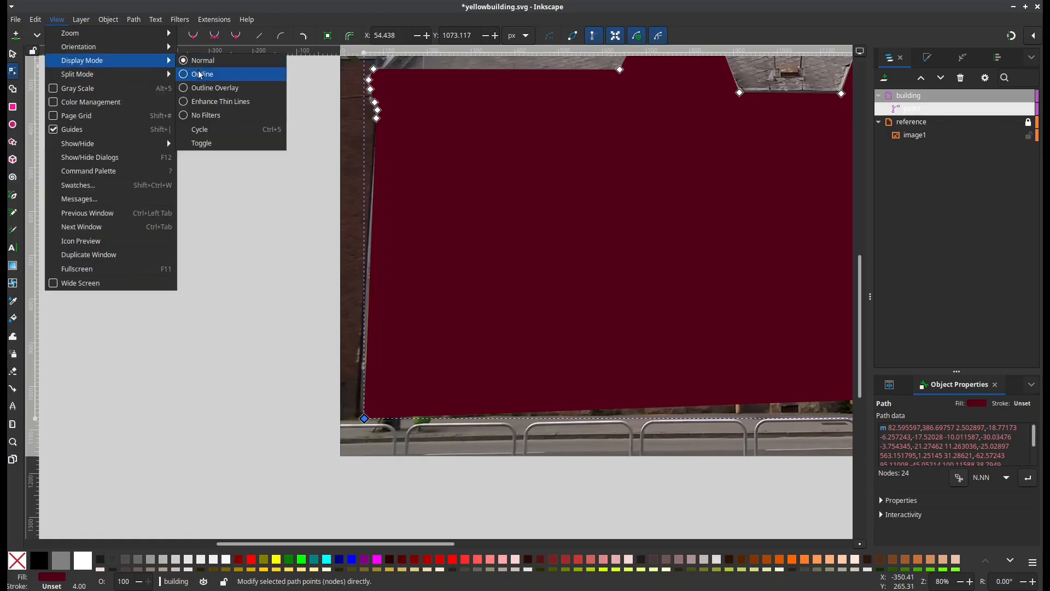
pyautogui.click(203, 74)
# Fine-tune the outline's lower-left corner node on the ground line to about X 46, Y 1075 px
pyautogui.scroll(4, 597, 343)
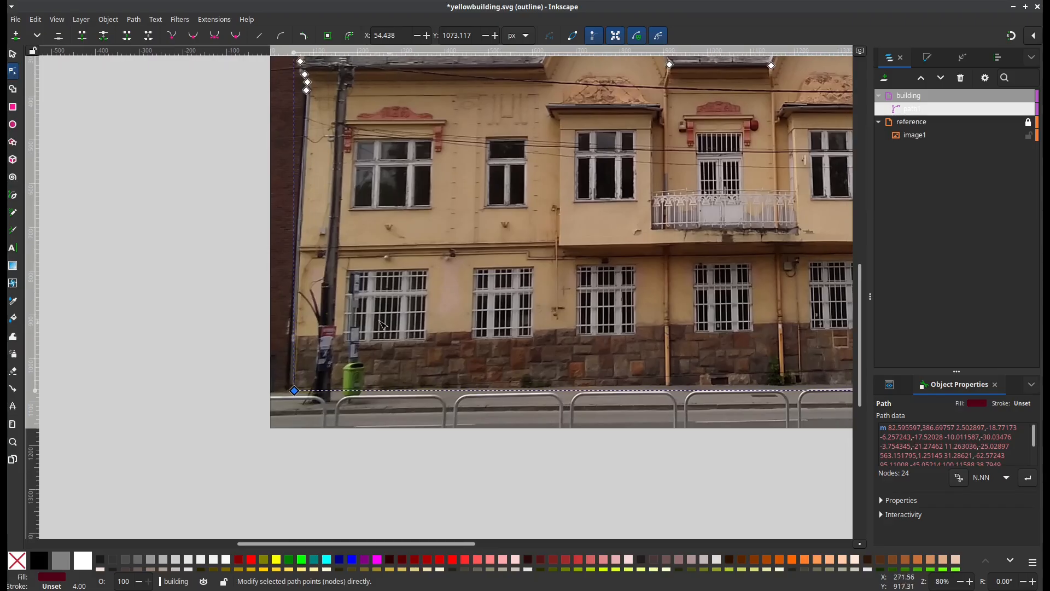
pyautogui.scroll(8, 436, 305)
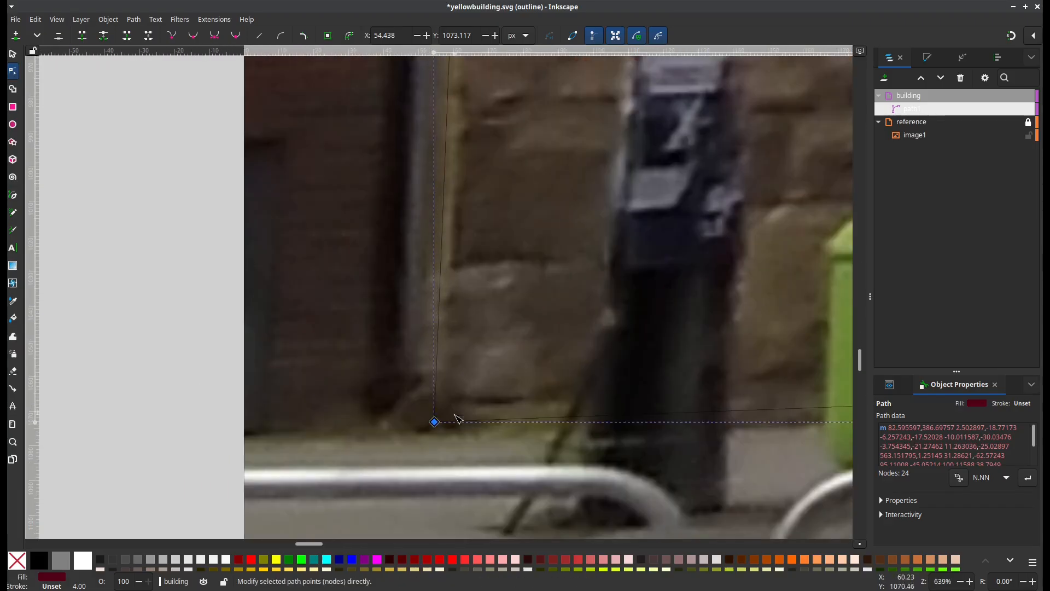
pyautogui.moveTo(436, 421); pyautogui.dragTo(405, 430)
# Reposition the node at the top of the left wall's drainpipe to about X 82.8, Y 390 px
pyautogui.scroll(-5, 470, 427)
pyautogui.scroll(3, 480, 426)
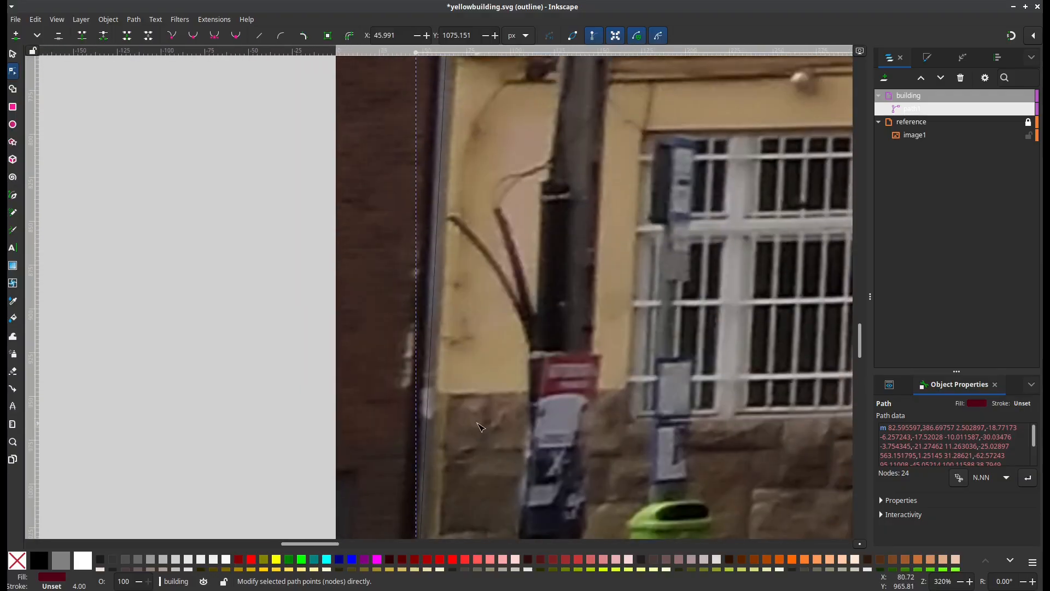
pyautogui.moveTo(501, 153); pyautogui.dragTo(513, 458)
pyautogui.moveTo(537, 179); pyautogui.dragTo(495, 545)
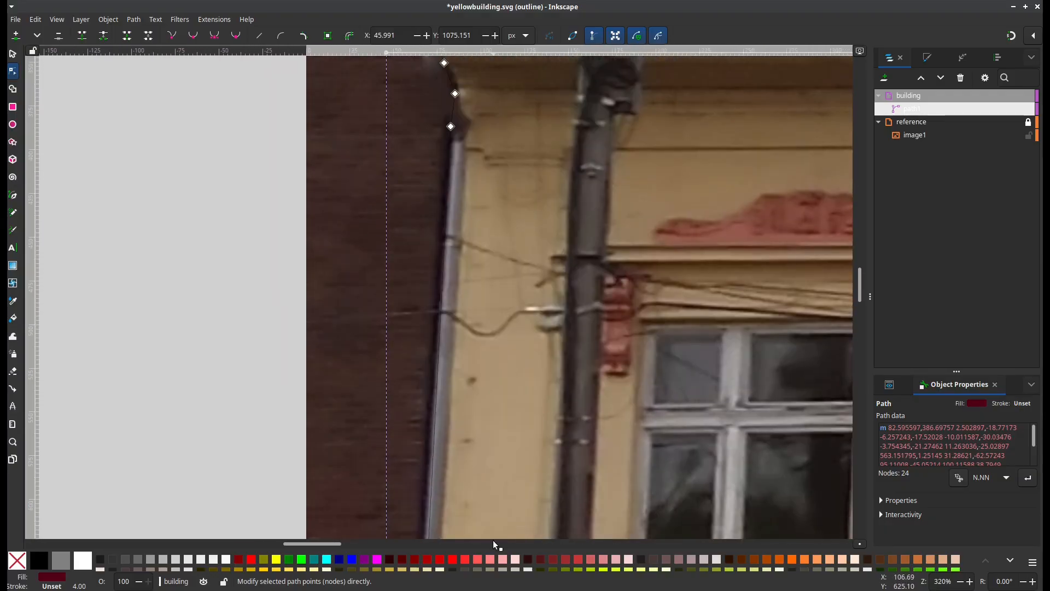
pyautogui.moveTo(498, 212); pyautogui.dragTo(459, 414)
pyautogui.scroll(2, 388, 315)
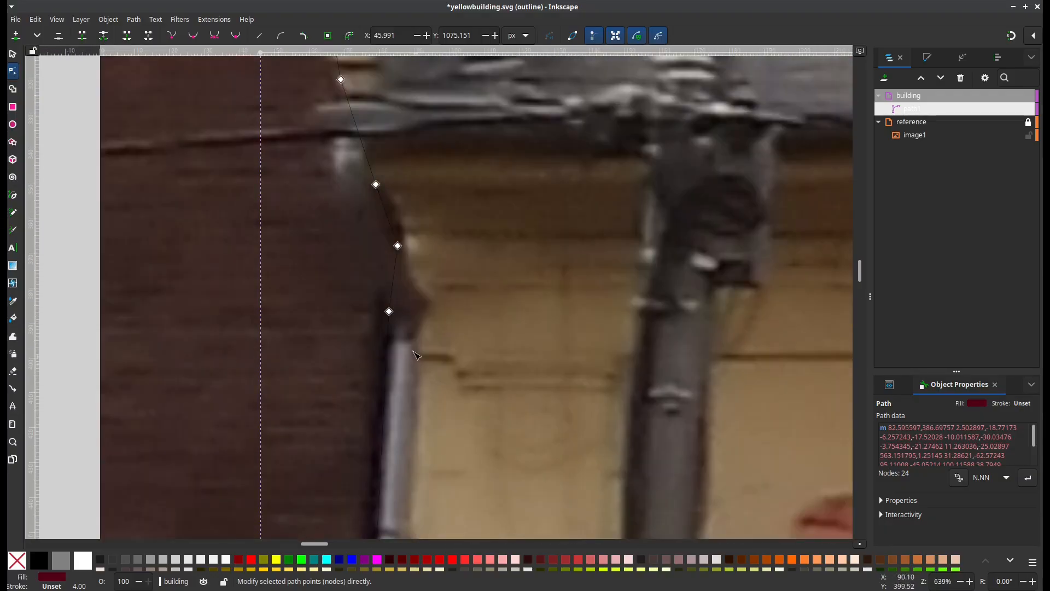
pyautogui.click(389, 313)
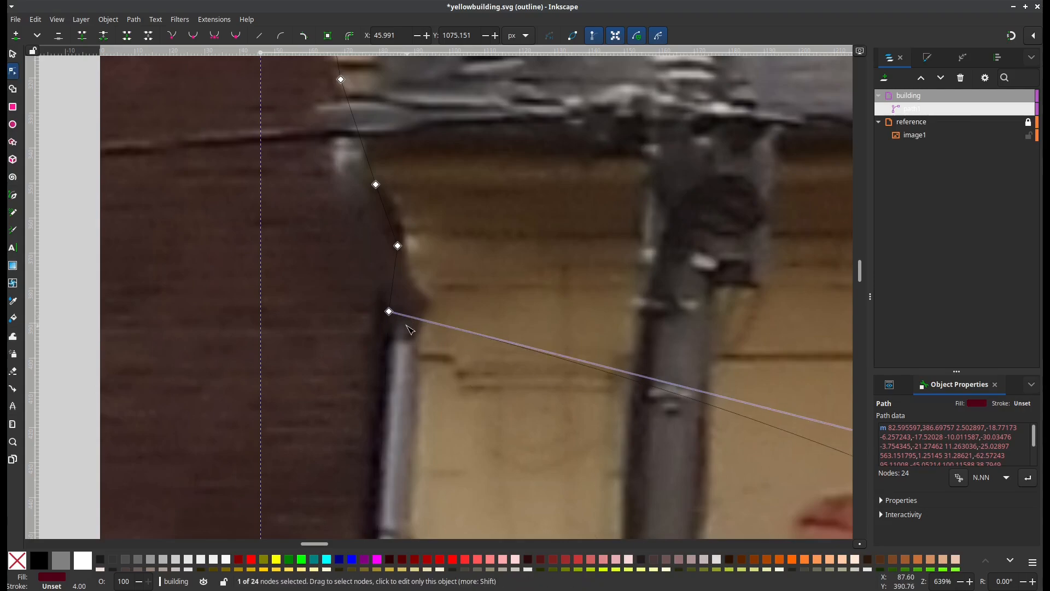
pyautogui.moveTo(389, 311); pyautogui.dragTo(397, 329)
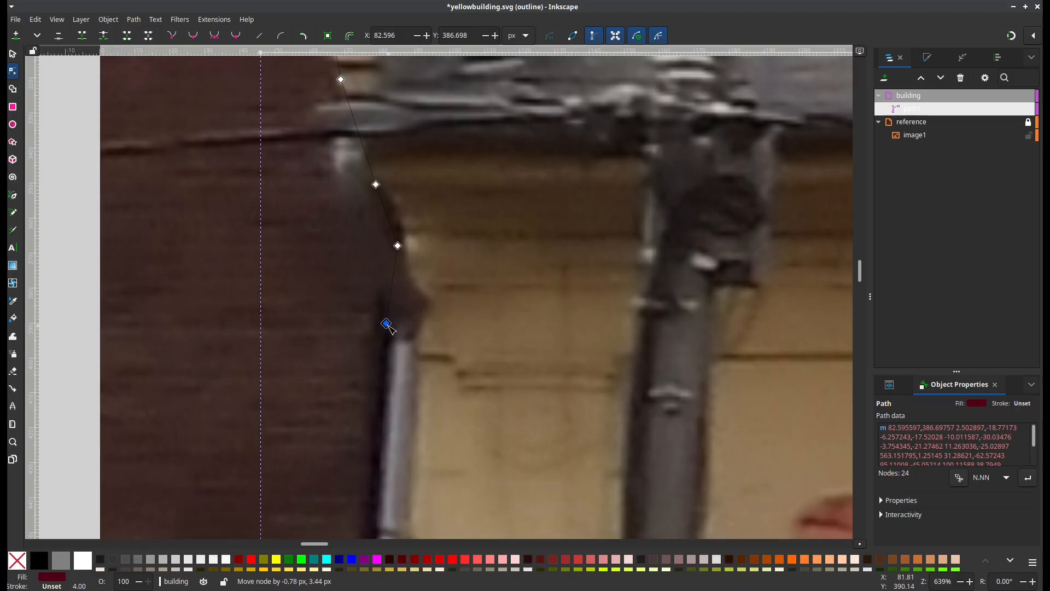
pyautogui.moveTo(390, 325); pyautogui.dragTo(394, 327)
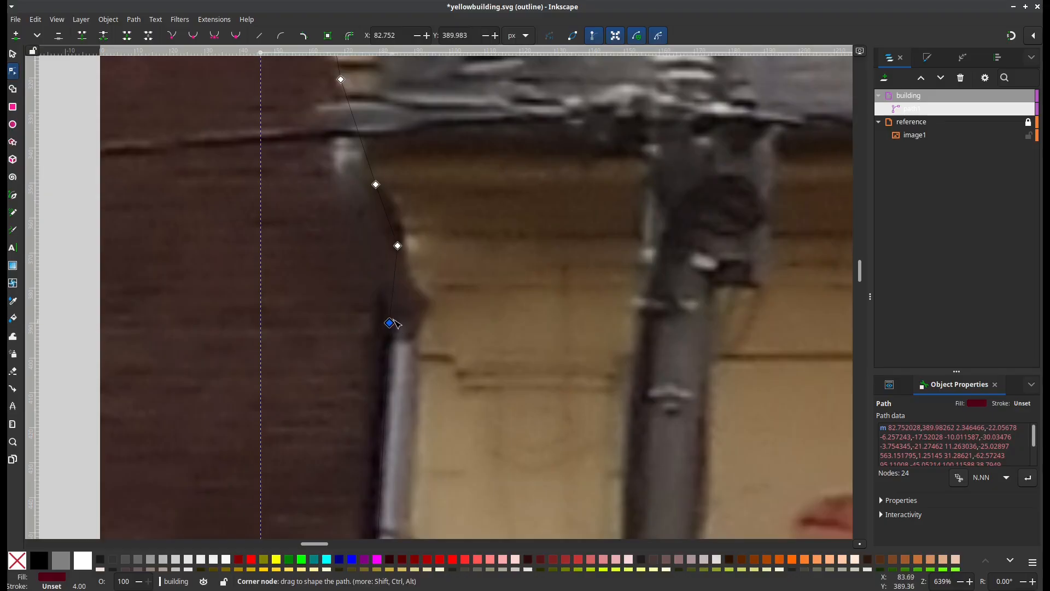
# Insert a node above the drainpipe top and adjust it with its neighbouring nodes to follow the wall's bulge below the cornice
pyautogui.doubleClick(394, 284)
pyautogui.moveTo(396, 283); pyautogui.dragTo(406, 287)
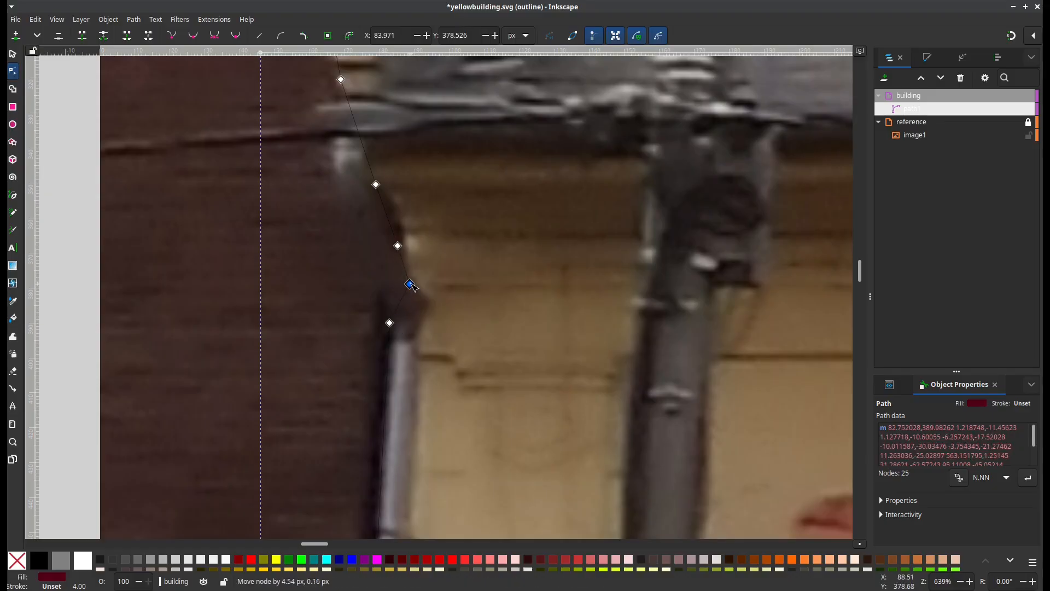
pyautogui.moveTo(390, 323); pyautogui.dragTo(414, 292)
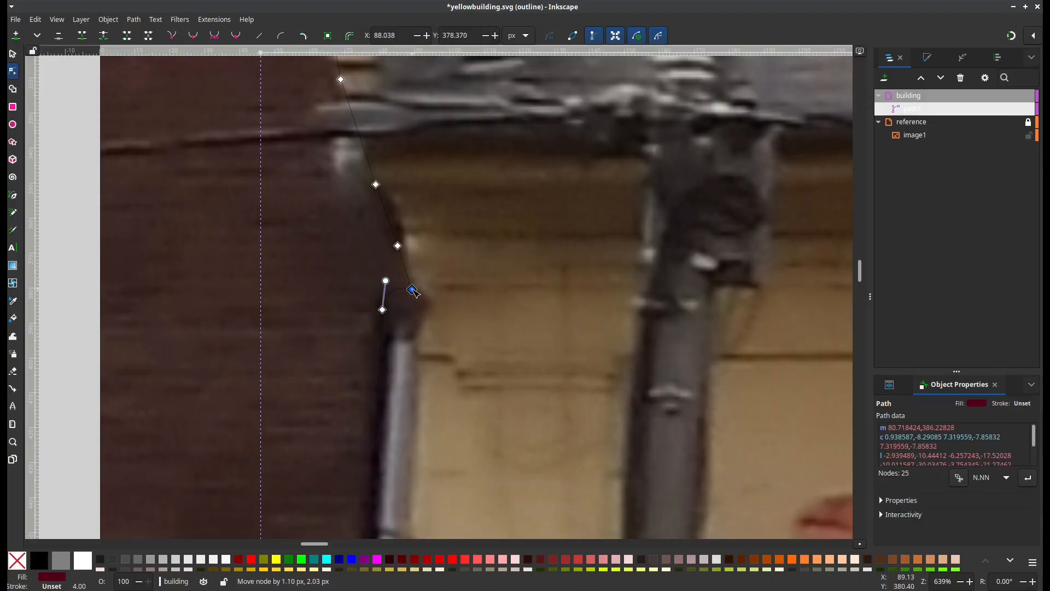
pyautogui.moveTo(398, 245); pyautogui.dragTo(403, 237)
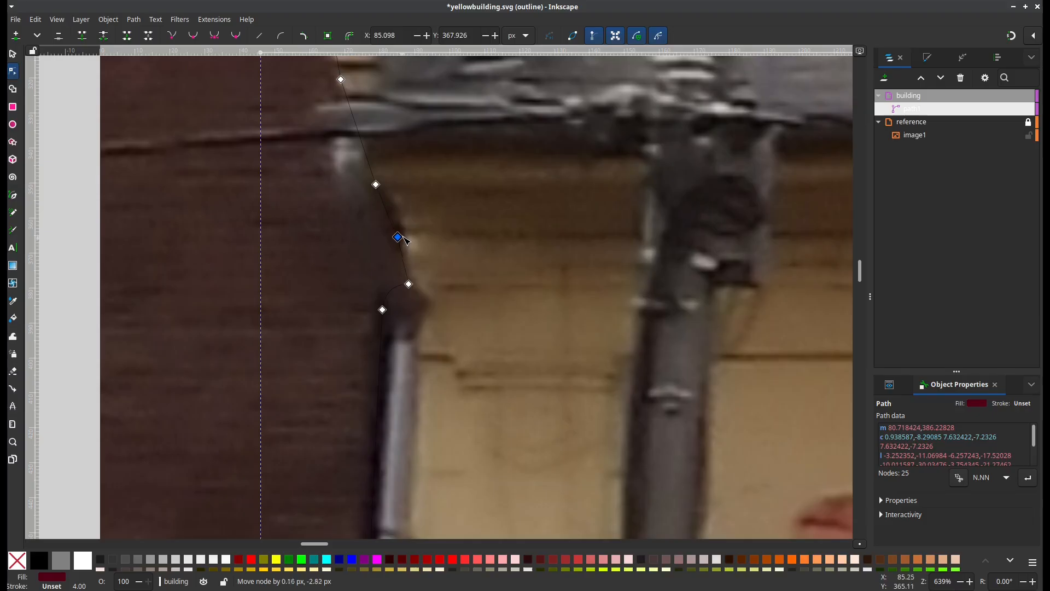
pyautogui.moveTo(409, 284); pyautogui.dragTo(404, 286)
# Add a corner node to the slanted segment below the left eave and bend the adjoining segments along the cornice's curved profile
pyautogui.scroll(2, 442, 261)
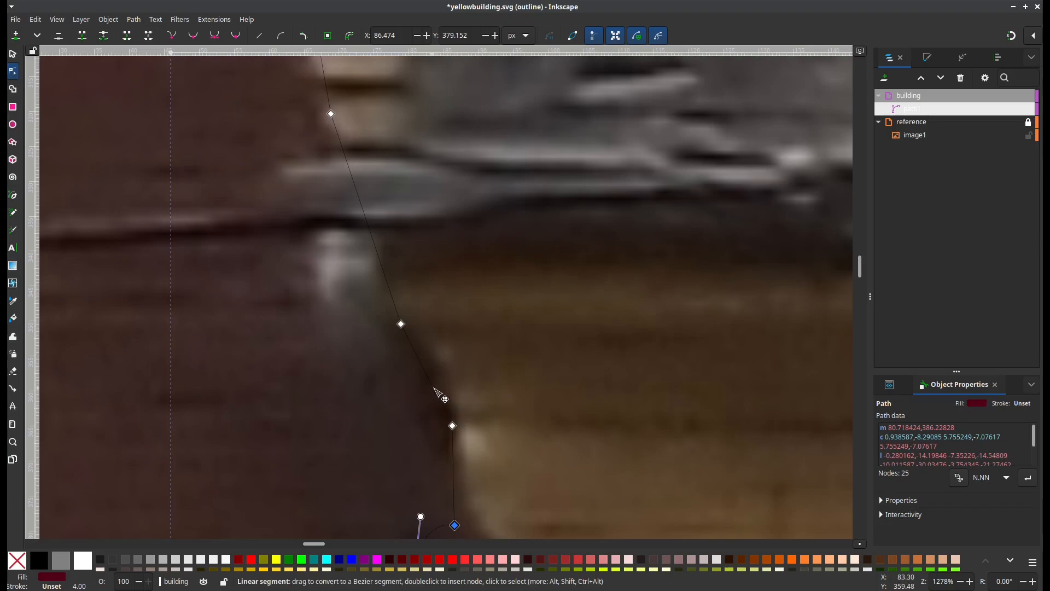
pyautogui.press('Escape')
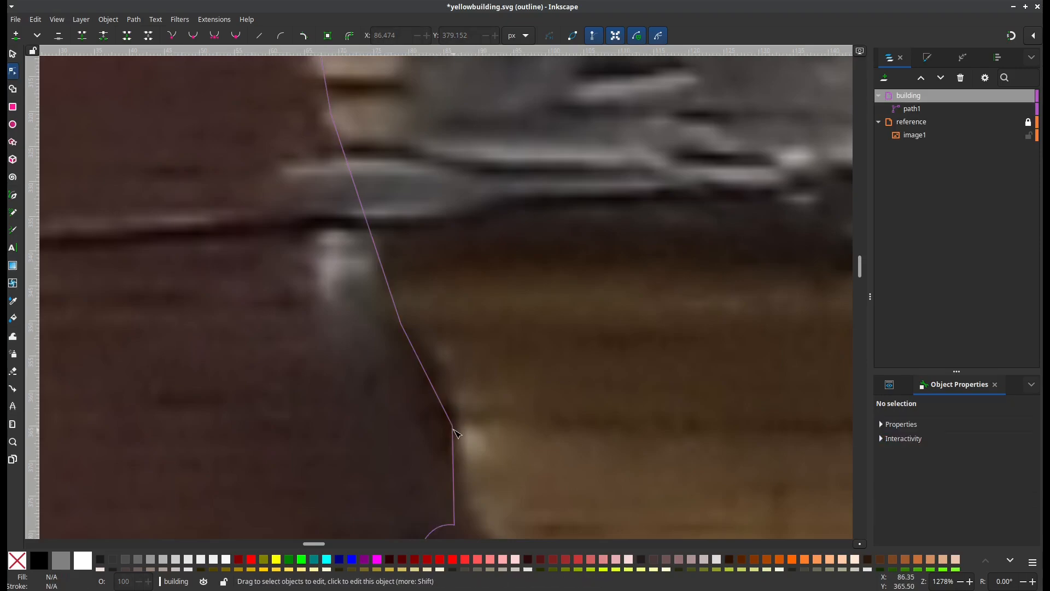
pyautogui.click(453, 428)
pyautogui.moveTo(453, 426)
pyautogui.mouseDown()
pyautogui.moveTo(432, 405)
pyautogui.moveTo(453, 409)
pyautogui.mouseUp()
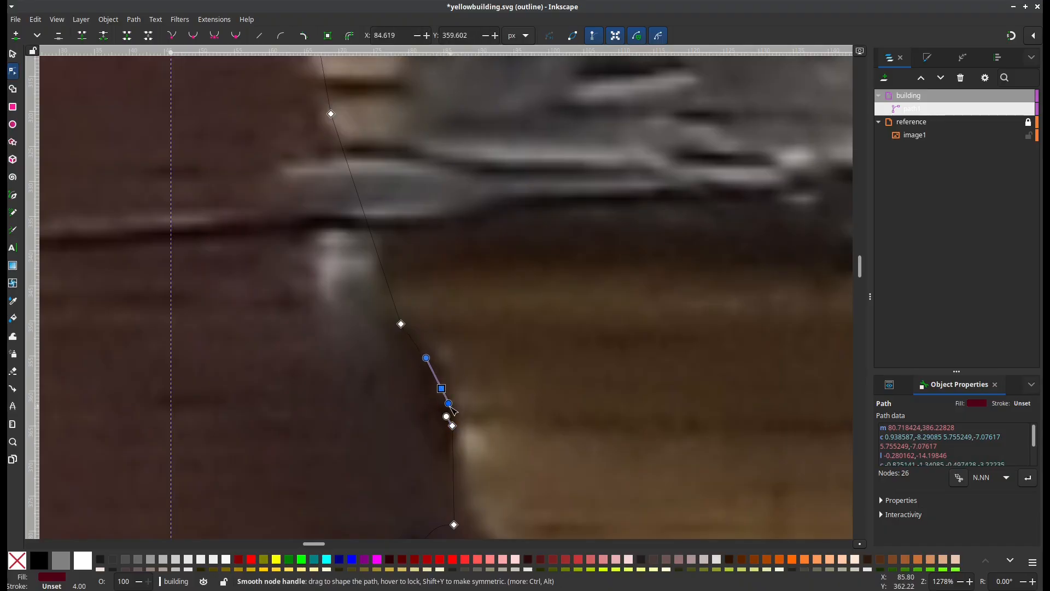
pyautogui.moveTo(426, 358)
pyautogui.mouseDown()
pyautogui.moveTo(437, 354)
pyautogui.moveTo(439, 370)
pyautogui.moveTo(419, 369)
pyautogui.moveTo(445, 388)
pyautogui.moveTo(431, 368)
pyautogui.mouseUp()
pyautogui.click(173, 36)
pyautogui.moveTo(405, 326); pyautogui.dragTo(430, 343)
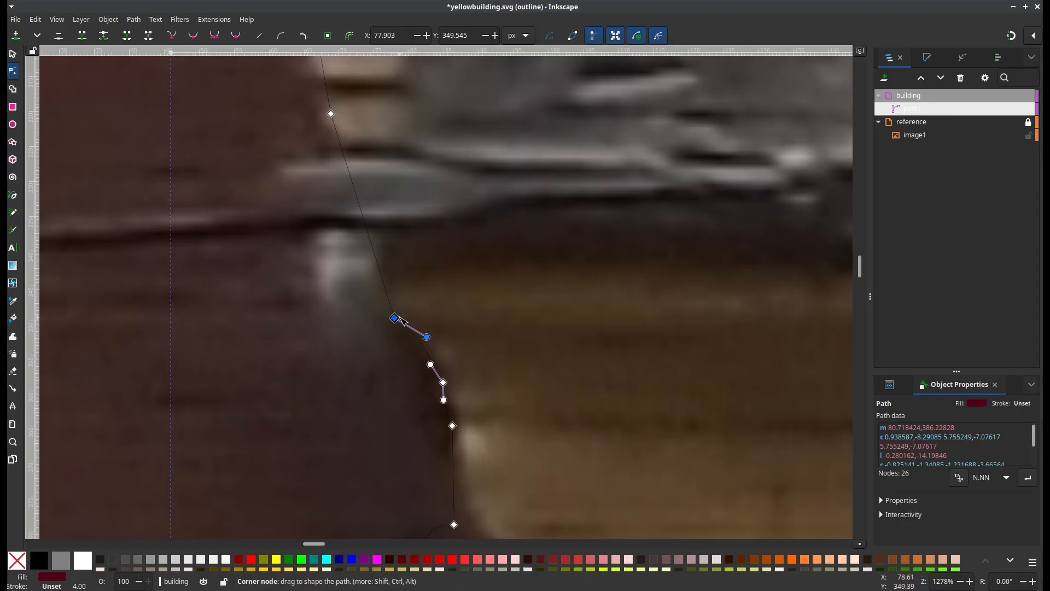
# Insert a node on the left-wall outline just below the eave gutter and adjust it with the node above to follow the gutter's profile
pyautogui.keyDown('ctrl'); pyautogui.scroll(-3, 418, 335); pyautogui.keyUp('ctrl')
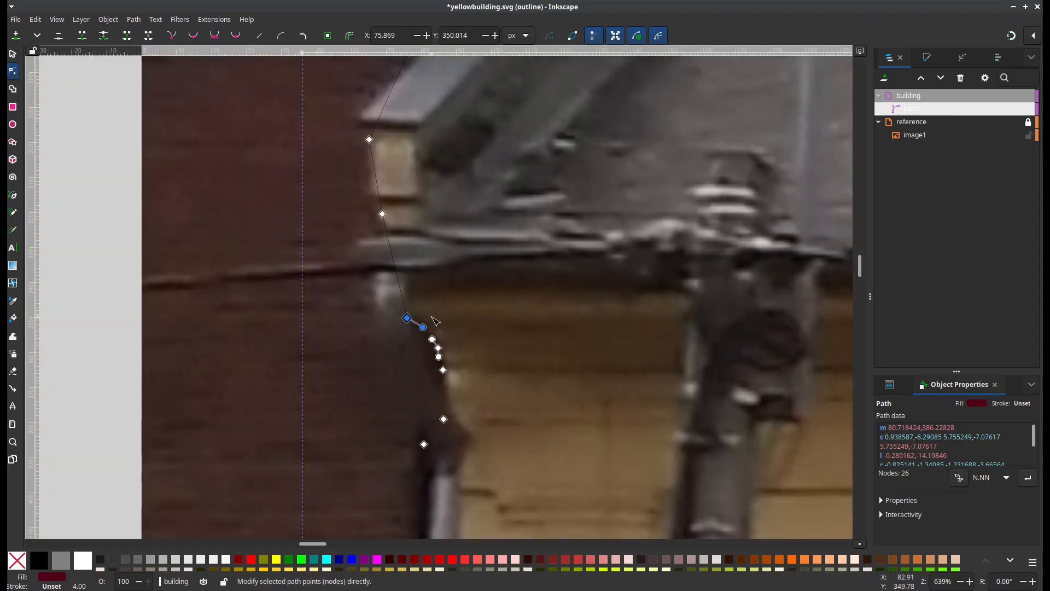
pyautogui.click(410, 290)
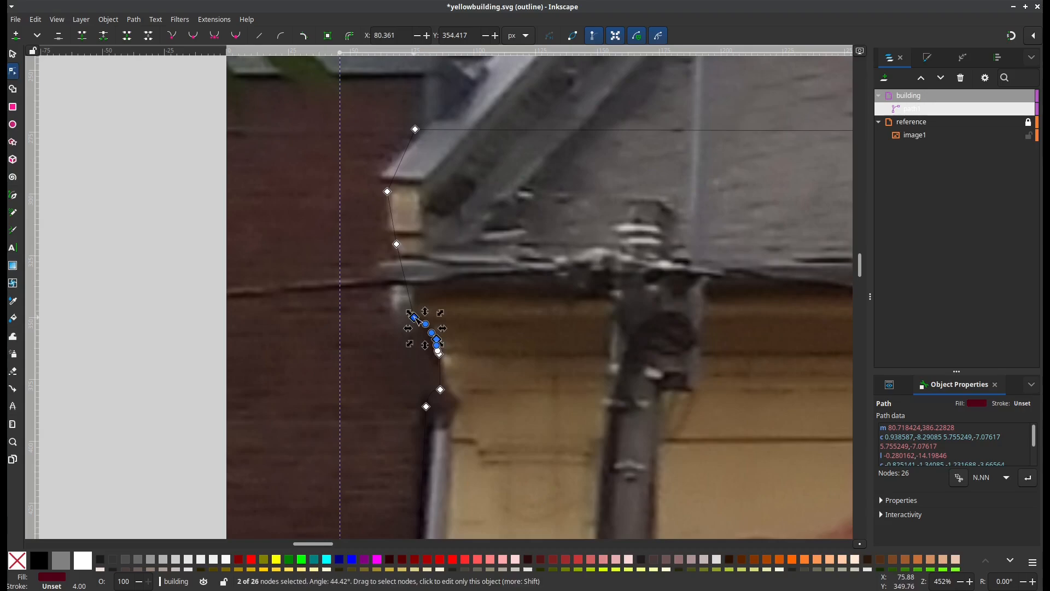
pyautogui.keyDown('ctrl'); pyautogui.scroll(2, 413, 285); pyautogui.keyUp('ctrl')
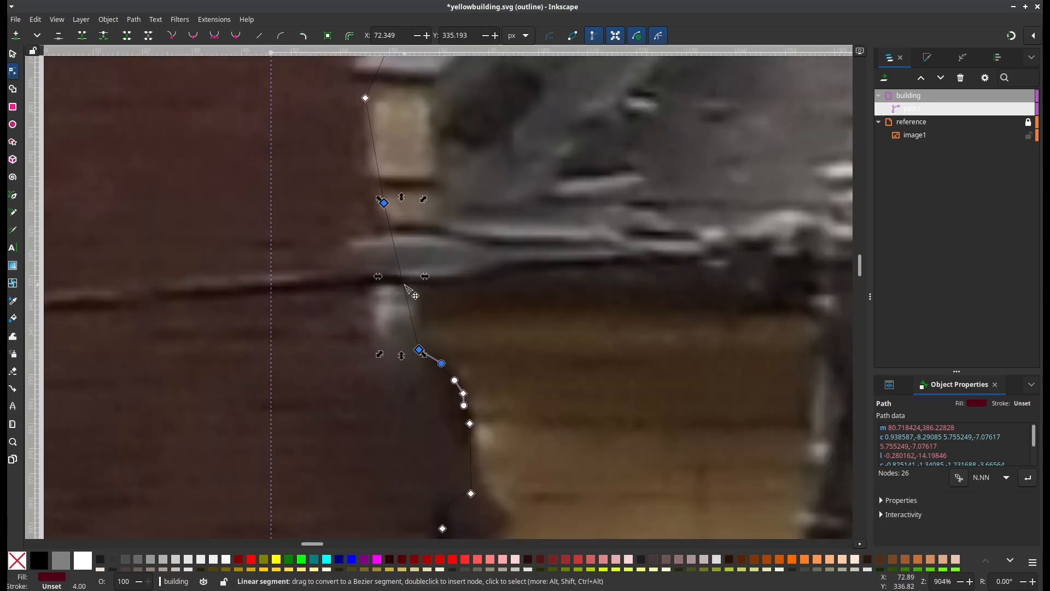
pyautogui.doubleClick(407, 297)
pyautogui.moveTo(408, 297); pyautogui.dragTo(423, 286)
pyautogui.moveTo(389, 205); pyautogui.dragTo(395, 236)
# Insert a node beside the base of the beige block at the left eave and align it with the block's upper corner node
pyautogui.scroll(5, 455, 297)
pyautogui.hscroll(-3, 455, 297)
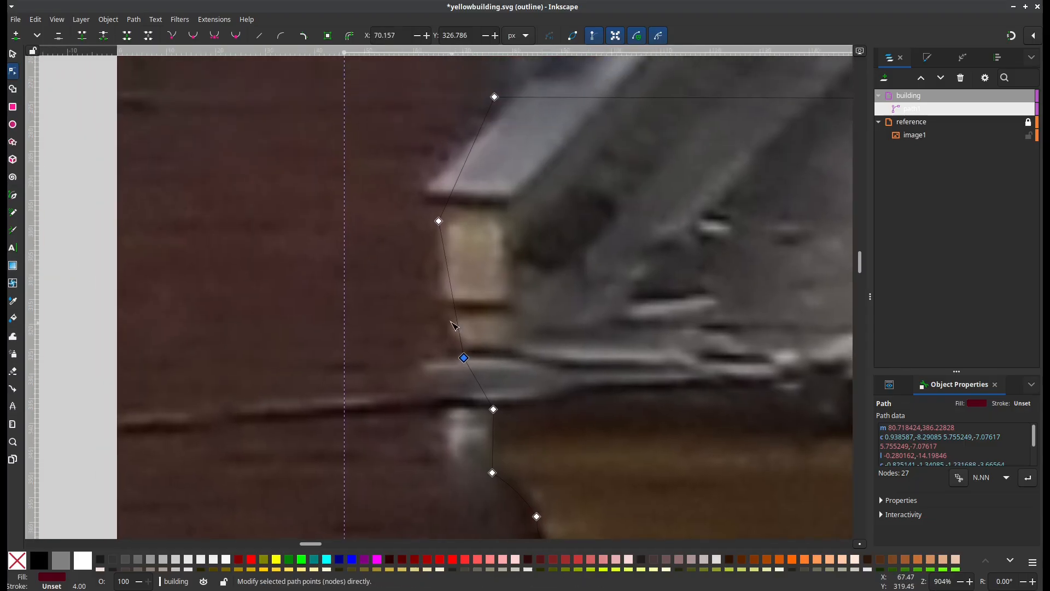
pyautogui.doubleClick(455, 313)
pyautogui.moveTo(455, 313); pyautogui.dragTo(446, 312)
pyautogui.moveTo(438, 221); pyautogui.dragTo(442, 206)
pyautogui.moveTo(447, 315); pyautogui.dragTo(441, 308)
# Move the node between the beige block and the left gutter to about X 66.5, Y 325.9 px
pyautogui.keyDown('ctrl'); pyautogui.scroll(-3, 442, 307); pyautogui.keyUp('ctrl')
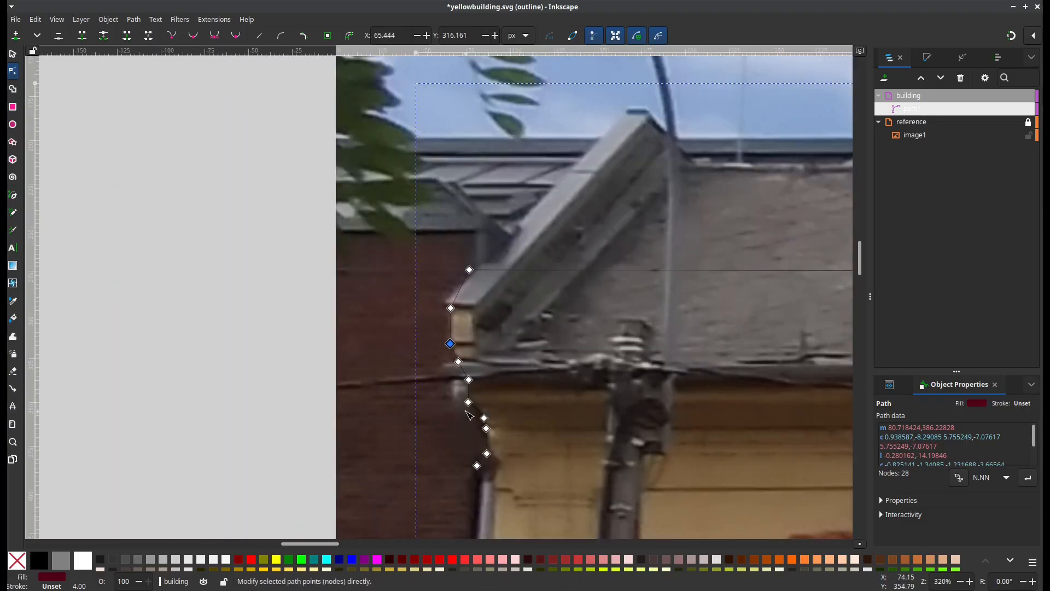
pyautogui.keyDown('shift'); pyautogui.click(468, 402); pyautogui.keyUp('shift')
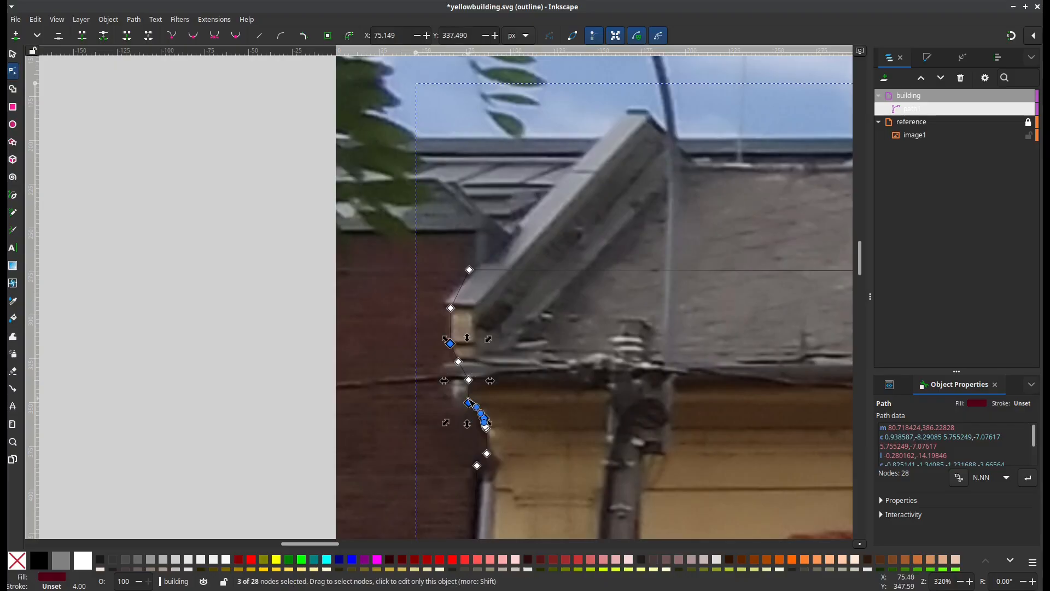
pyautogui.keyDown('shift'); pyautogui.click(468, 381); pyautogui.keyUp('shift')
pyautogui.click(458, 362)
pyautogui.keyDown('ctrl'); pyautogui.scroll(3, 426, 352); pyautogui.keyUp('ctrl')
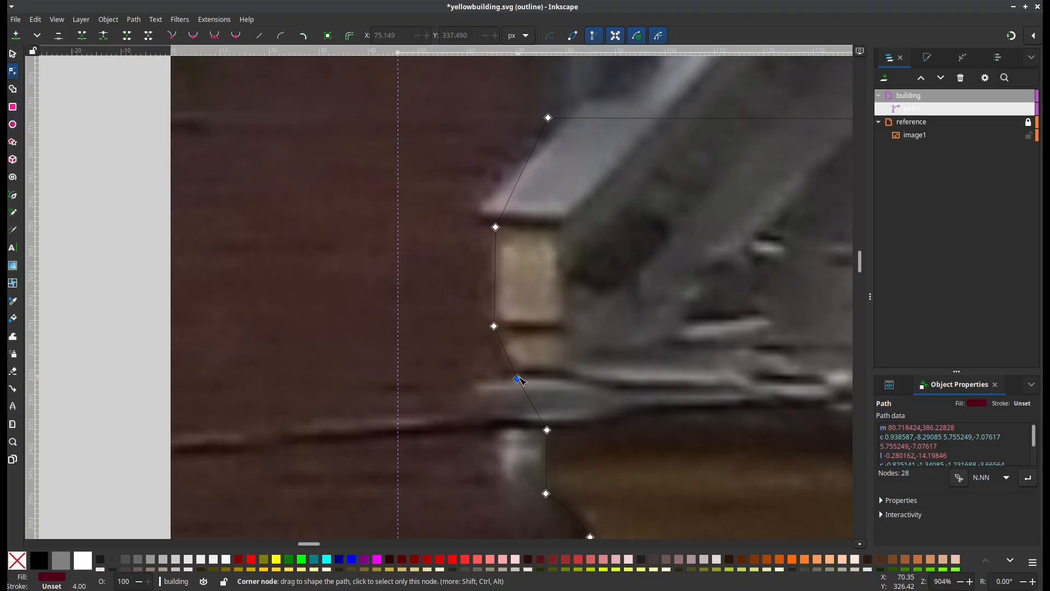
pyautogui.moveTo(519, 380); pyautogui.dragTo(495, 369)
pyautogui.keyDown('ctrl'); pyautogui.scroll(-3, 495, 370); pyautogui.keyUp('ctrl')
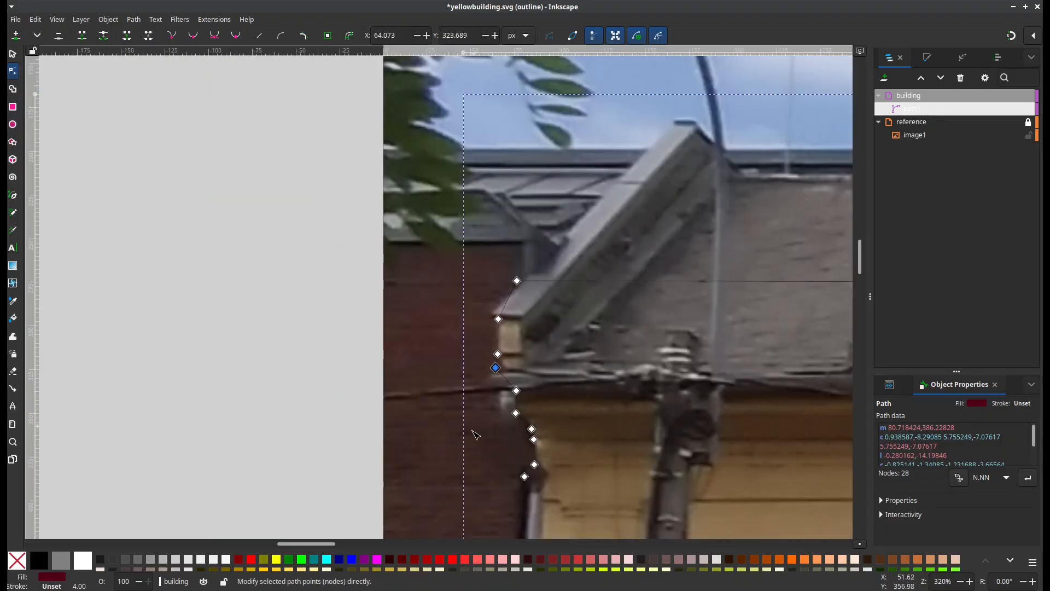
pyautogui.keyDown('ctrl'); pyautogui.scroll(1, 499, 416); pyautogui.keyUp('ctrl')
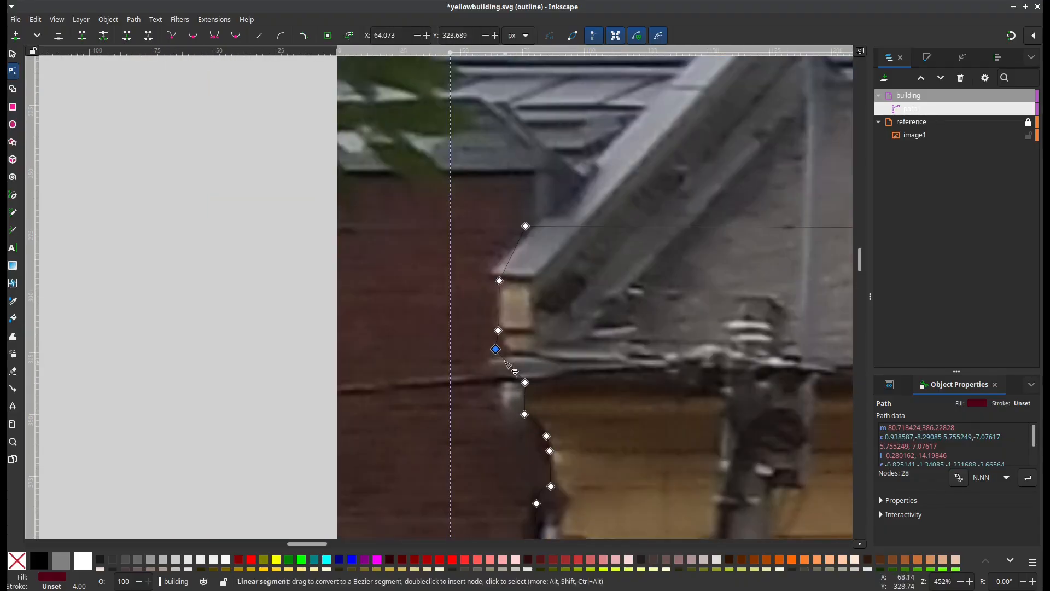
pyautogui.moveTo(499, 353); pyautogui.dragTo(506, 358)
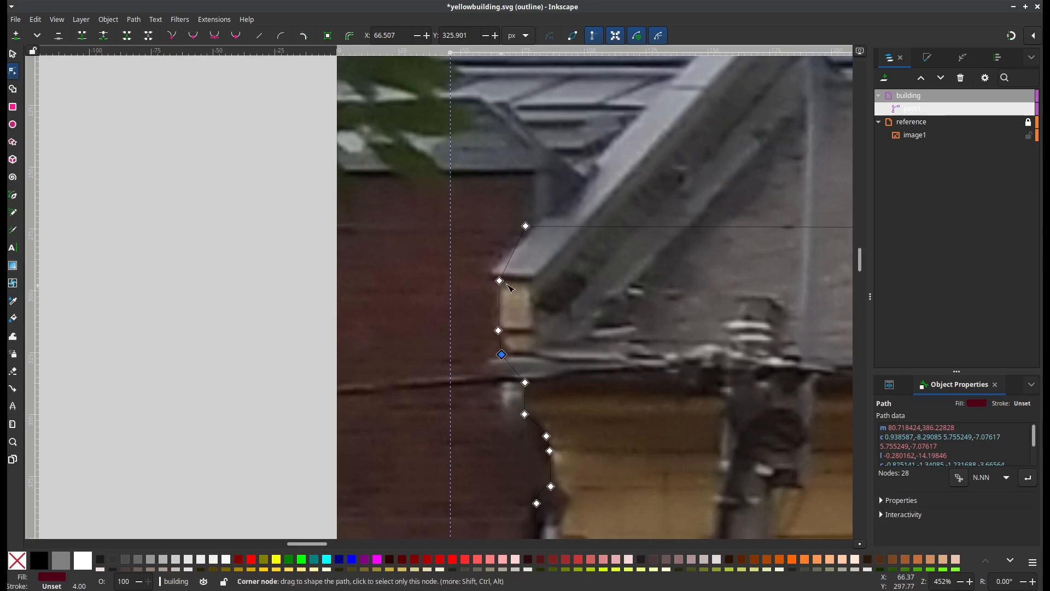
# Reposition the left roof segment's end nodes to about X 83.6, Y 276.1 px at the eave and X 644.7, Y 276.6 px at the gable
pyautogui.moveTo(526, 226); pyautogui.dragTo(544, 234)
pyautogui.scroll(-3, 348, 360)
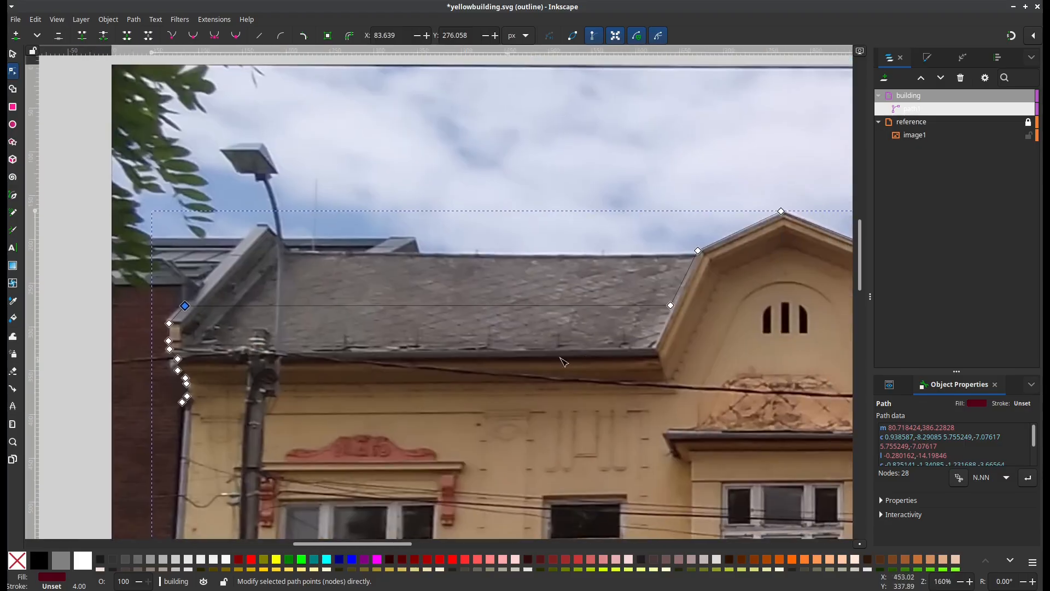
pyautogui.scroll(4, 424, 326)
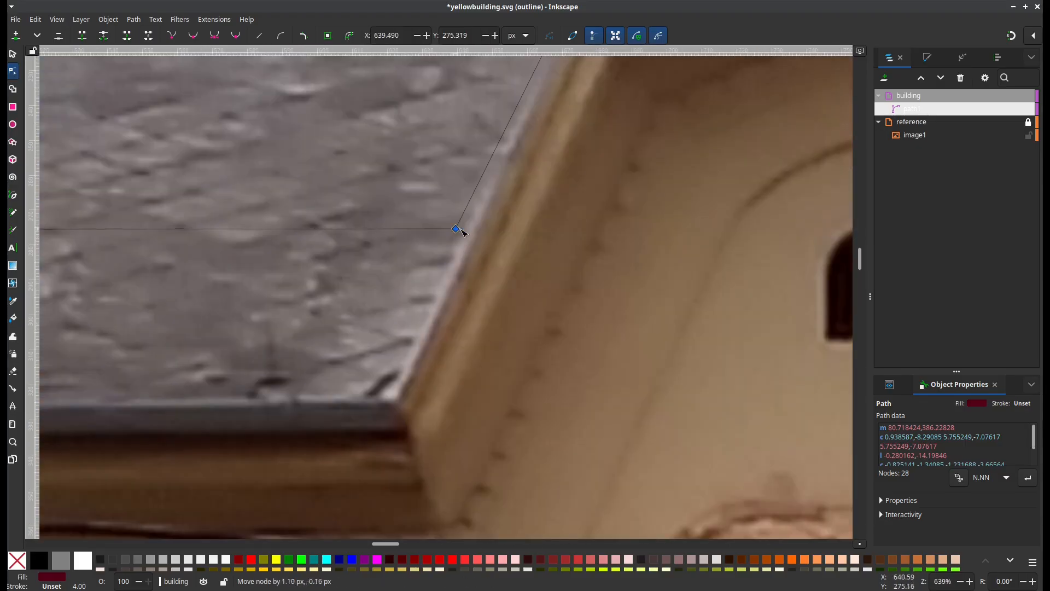
pyautogui.moveTo(456, 228); pyautogui.dragTo(475, 229)
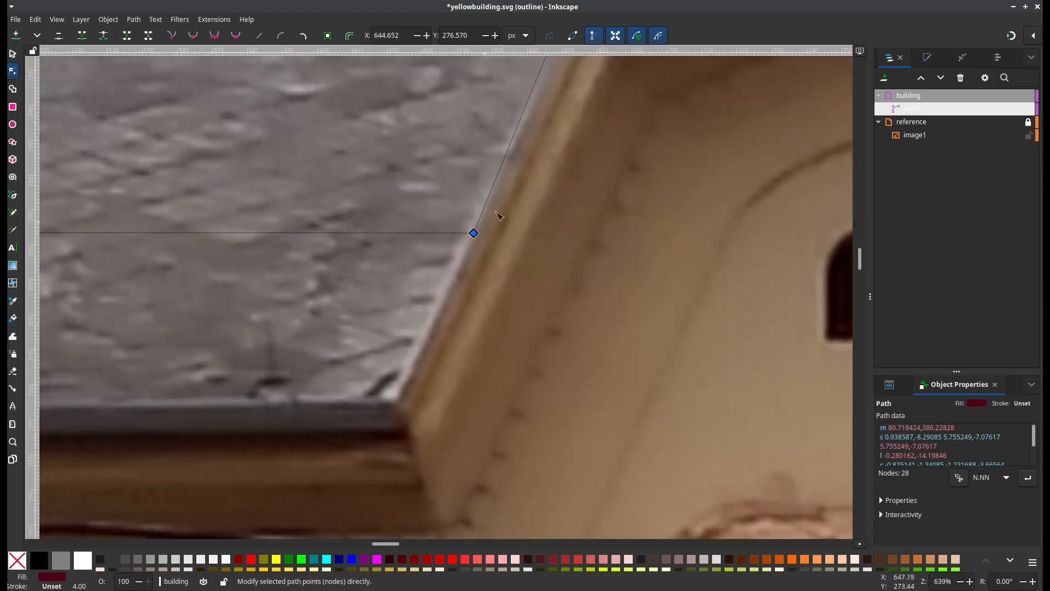
# Align the first gable's left shoulder node to about X 673.1, Y 213.7 px and its peak node to about X 769.8, Y 168.6 px
pyautogui.scroll(-3, 497, 216)
pyautogui.scroll(3, 563, 218)
pyautogui.scroll(3, 567, 250)
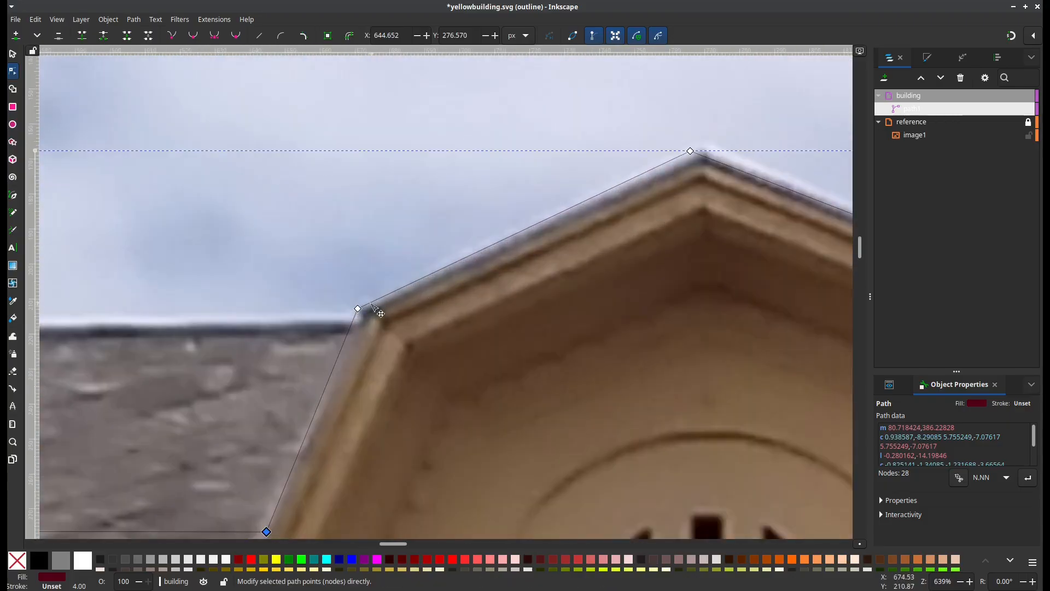
pyautogui.moveTo(357, 309); pyautogui.dragTo(369, 314)
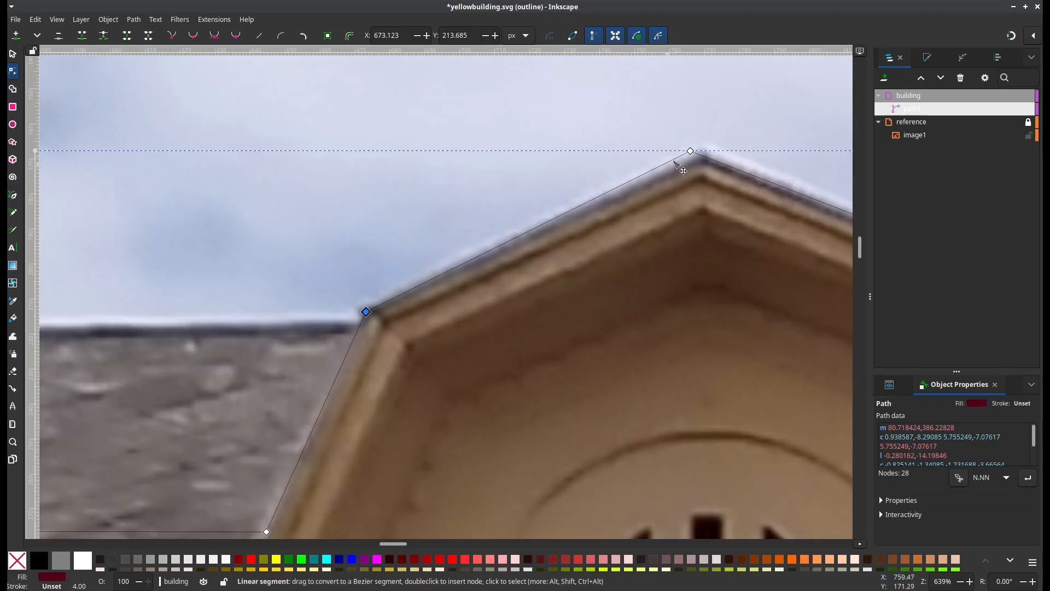
pyautogui.moveTo(691, 153); pyautogui.dragTo(719, 163)
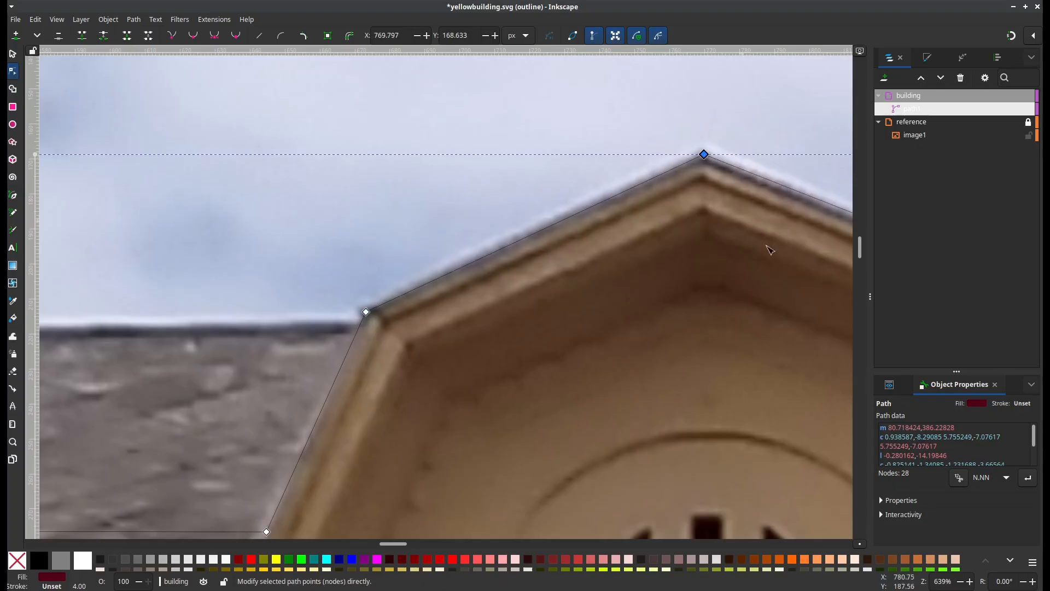
# Align the first gable's right shoulder node to about X 866.5, Y 208.1 px and the gutter corner below it to about X 911.1, Y 329 px
pyautogui.moveTo(769, 250); pyautogui.dragTo(313, 250)
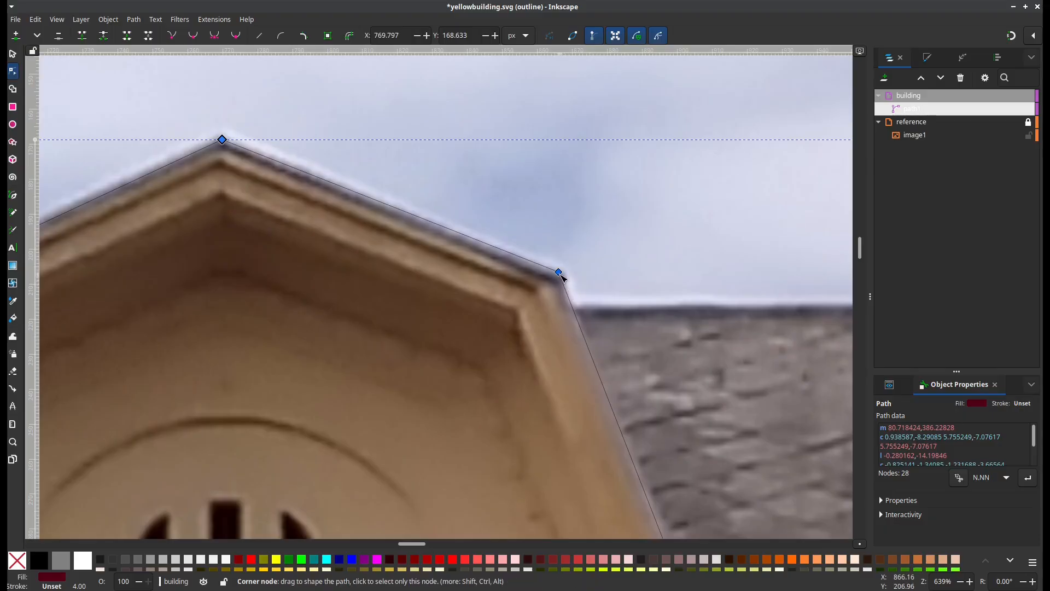
pyautogui.moveTo(560, 276); pyautogui.dragTo(563, 282)
pyautogui.scroll(-1, 572, 368)
pyautogui.scroll(-10, 443, 153)
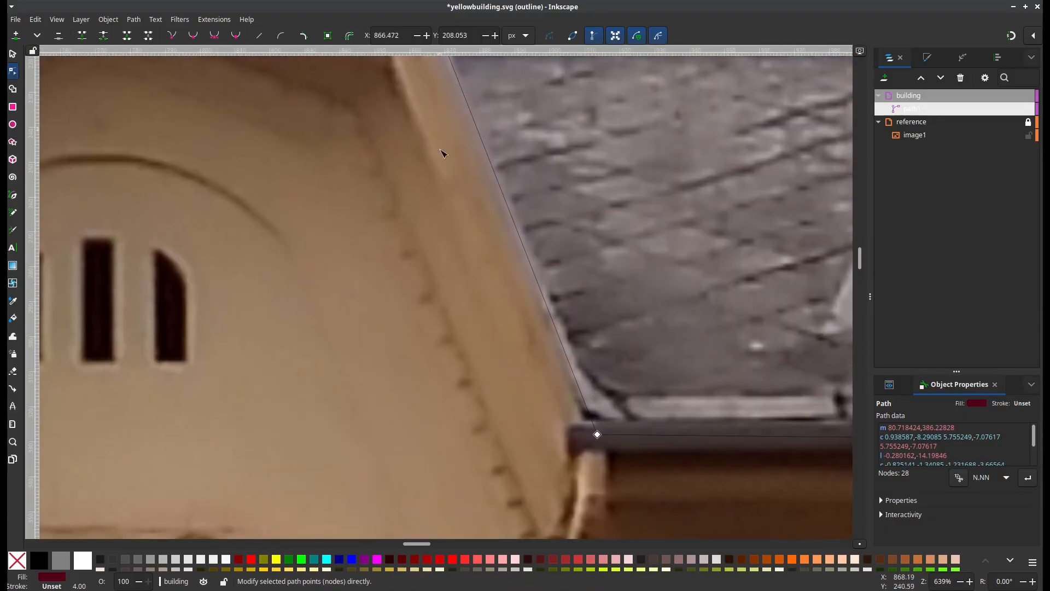
pyautogui.hscroll(8, 443, 153)
pyautogui.scroll(1, 457, 339)
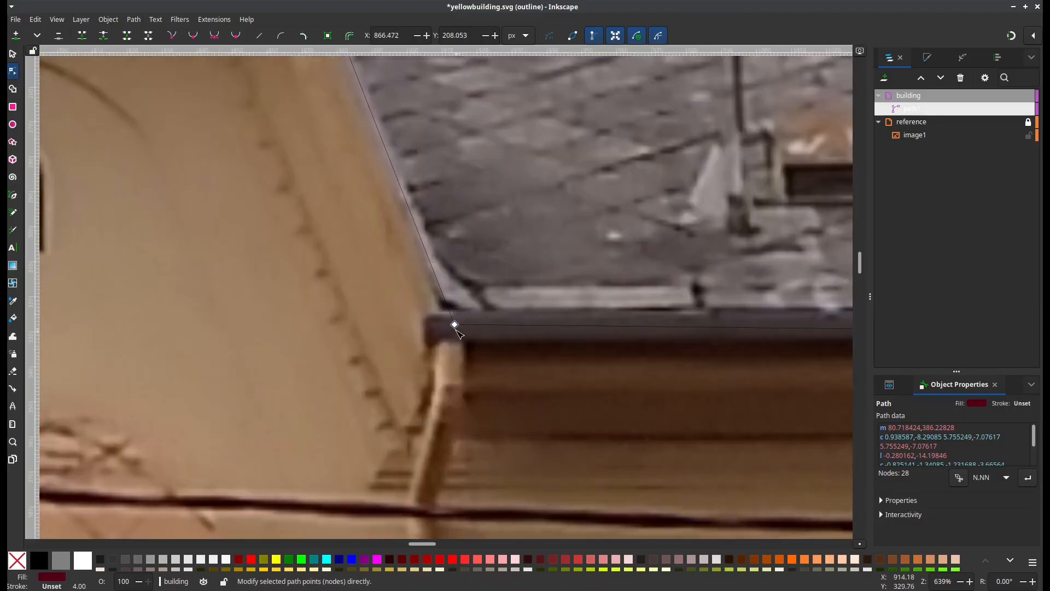
pyautogui.moveTo(455, 330)
pyautogui.mouseDown()
pyautogui.moveTo(445, 316)
pyautogui.moveTo(445, 328)
pyautogui.mouseUp()
# Move the middle gutter's right corner node to about X 1144, Y 327.6 px and fit the second gable's left shoulder node to the roof edge
pyautogui.scroll(-2, 634, 403)
pyautogui.hscroll(3, 571, 356)
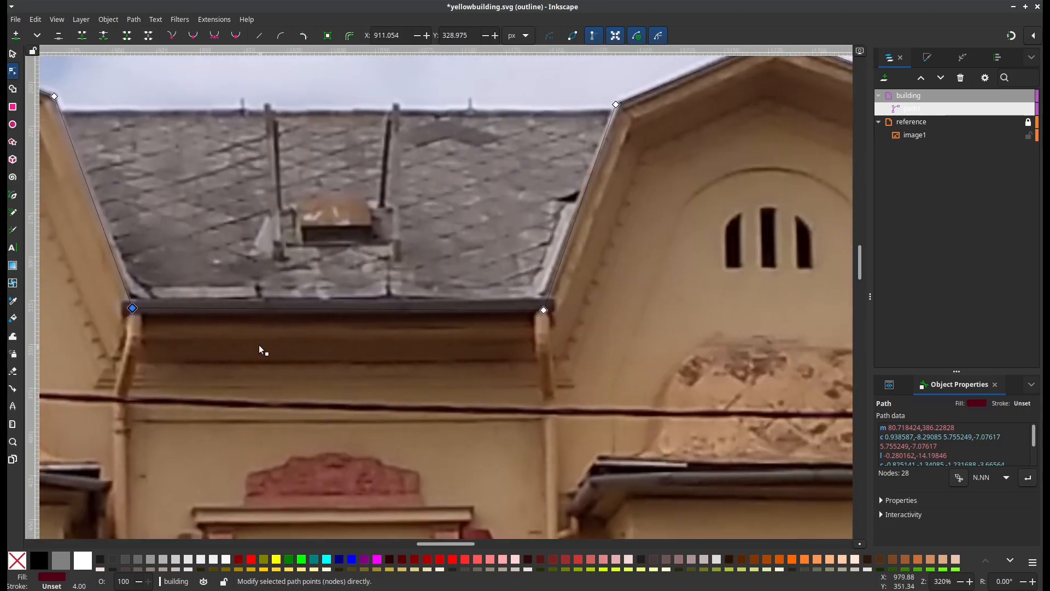
pyautogui.scroll(2, 533, 331)
pyautogui.moveTo(554, 297); pyautogui.dragTo(548, 288)
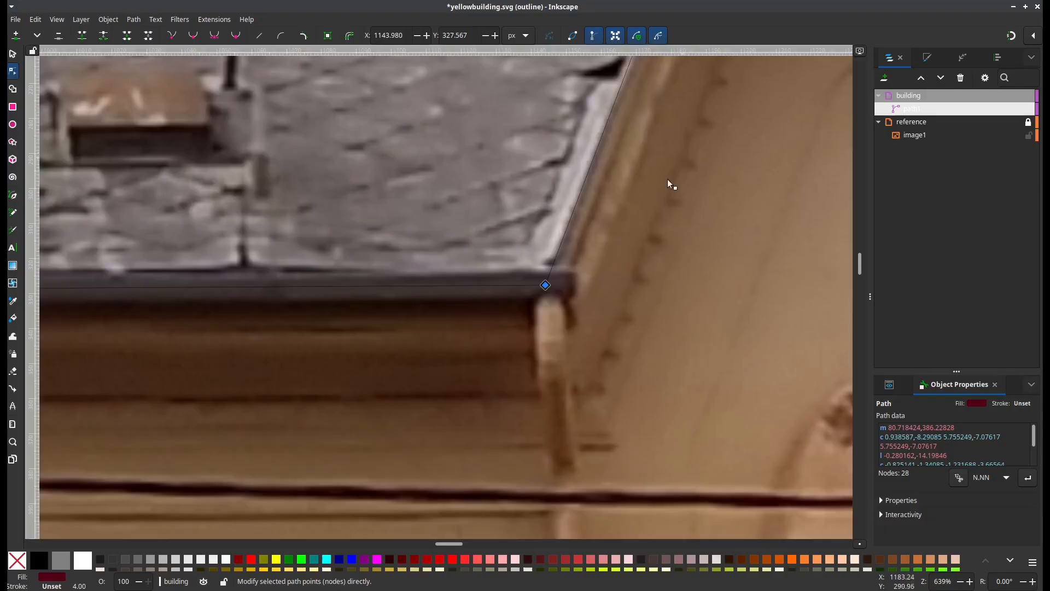
pyautogui.moveTo(668, 181); pyautogui.dragTo(458, 555)
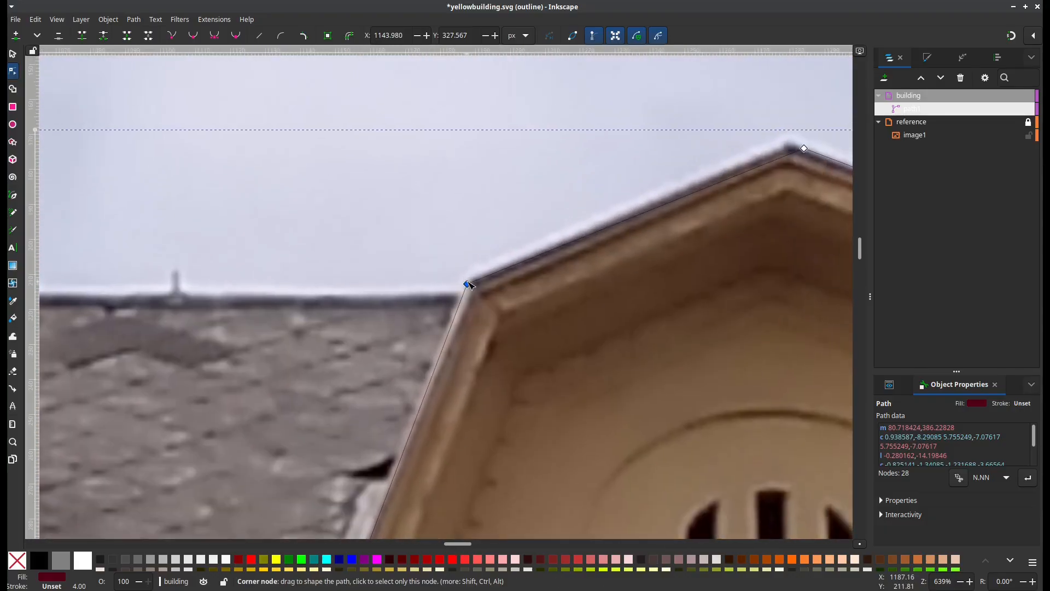
pyautogui.moveTo(468, 284); pyautogui.dragTo(503, 289)
# Move the second gable's peak node to about X 1280.2, Y 173.5 px and its right shoulder node to about X 1374.6, Y 208.2 px
pyautogui.hscroll(10, 575, 265)
pyautogui.scroll(5, 575, 264)
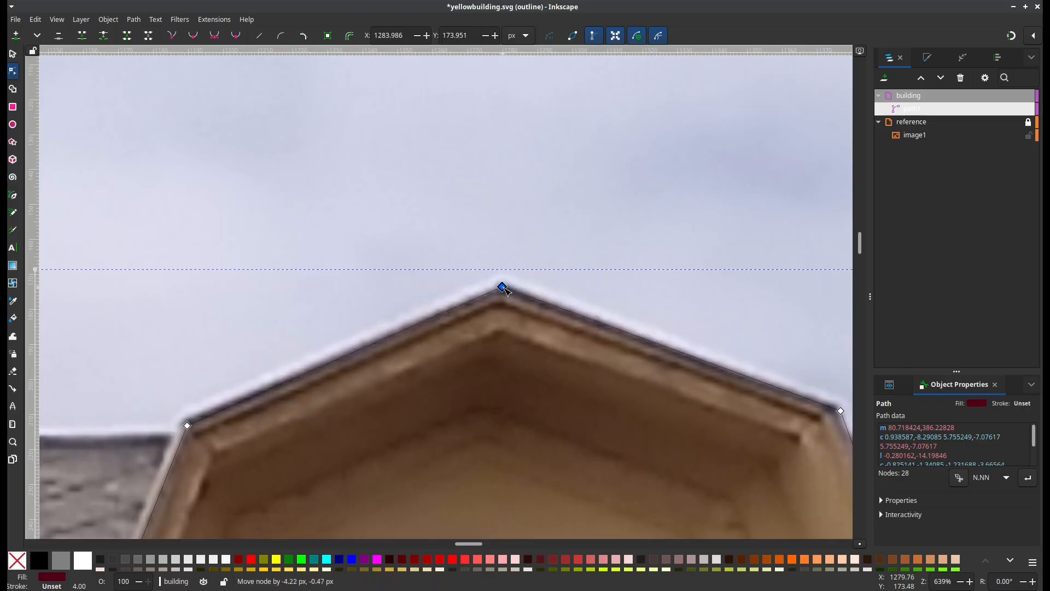
pyautogui.hscroll(10, 457, 234)
pyautogui.scroll(-5, 457, 234)
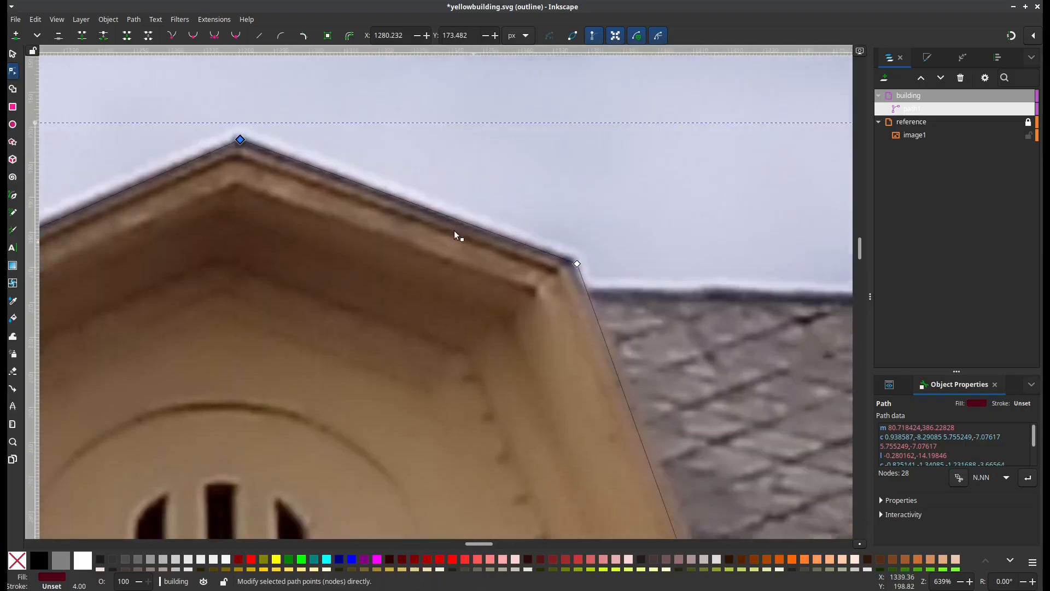
pyautogui.moveTo(533, 251); pyautogui.dragTo(525, 248)
# Set the right-hand gutter segment's end nodes to about X 1422.4, Y 324.3 px at the gable and X 1968.7, Y 327.3 px at the eave
pyautogui.moveTo(605, 452); pyautogui.dragTo(448, 184)
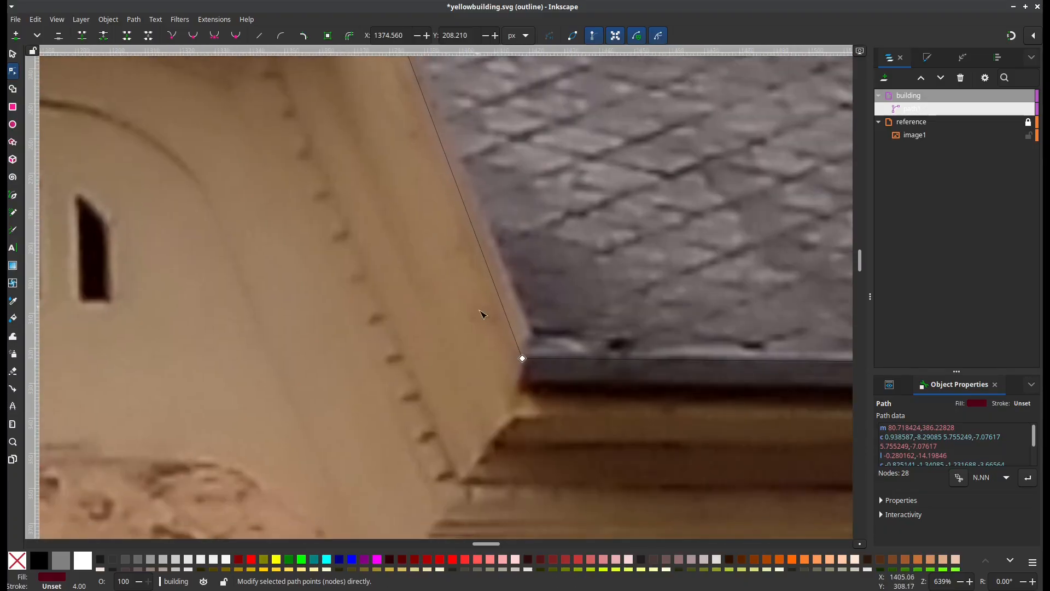
pyautogui.moveTo(523, 360)
pyautogui.mouseDown()
pyautogui.moveTo(528, 346)
pyautogui.moveTo(537, 365)
pyautogui.mouseUp()
pyautogui.hscroll(15, 625, 391)
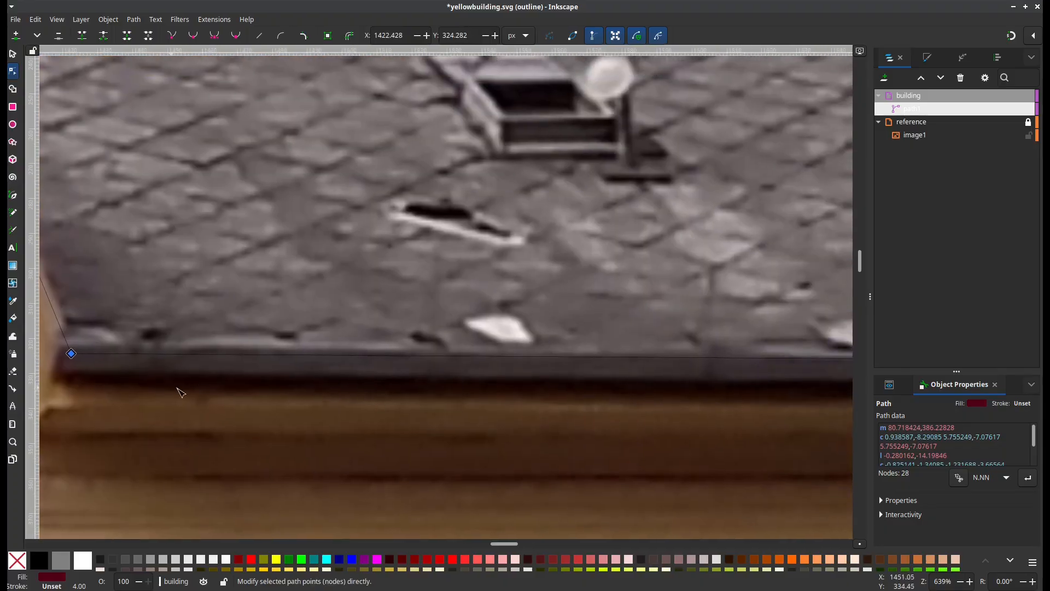
pyautogui.press('-')
pyautogui.hscroll(10, 190, 399)
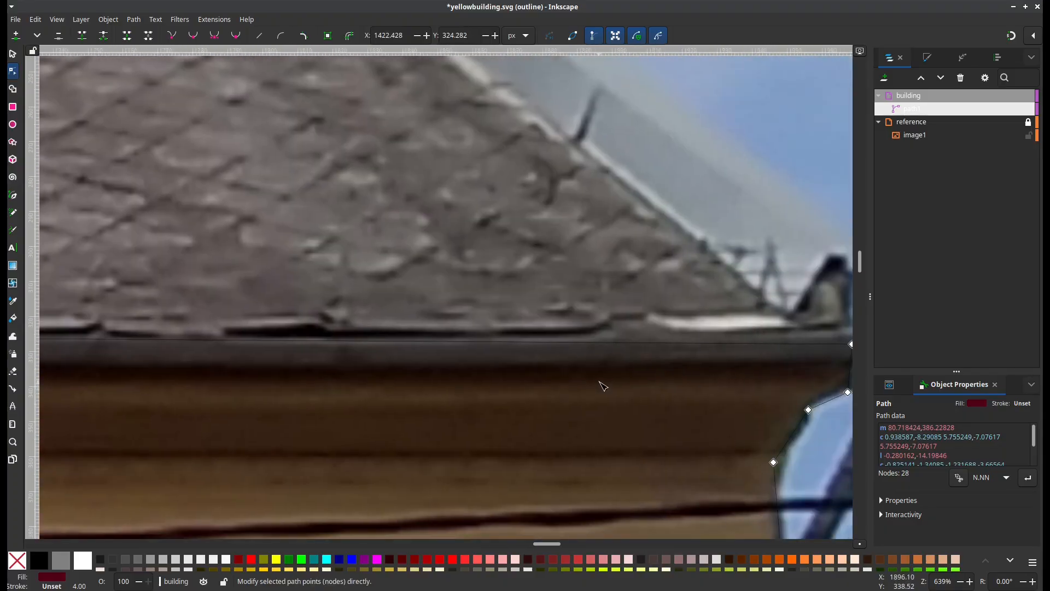
pyautogui.press('+')
pyautogui.hscroll(-2, 468, 386)
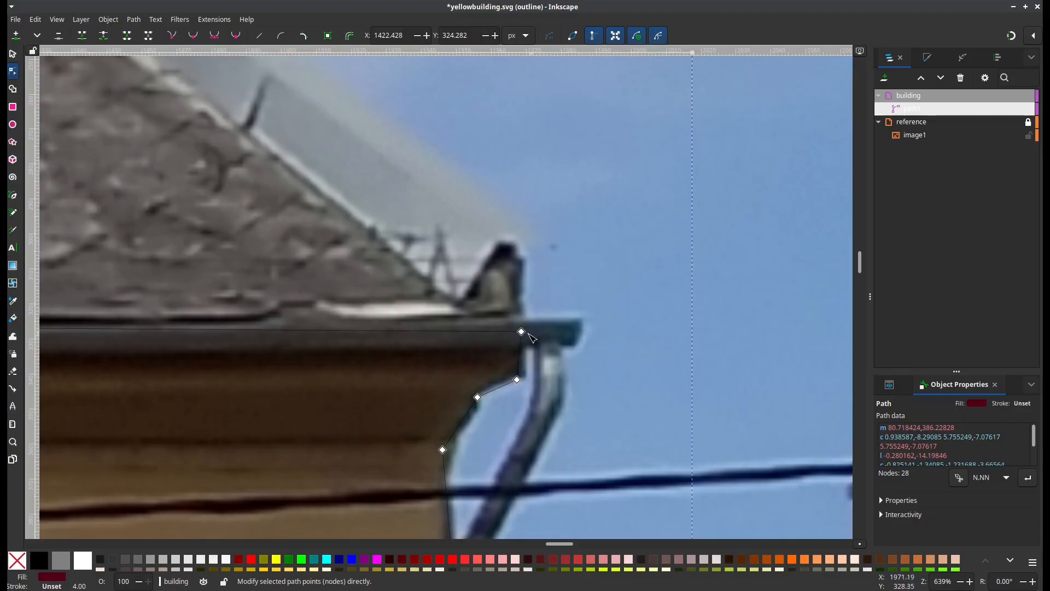
pyautogui.moveTo(522, 335); pyautogui.dragTo(523, 333)
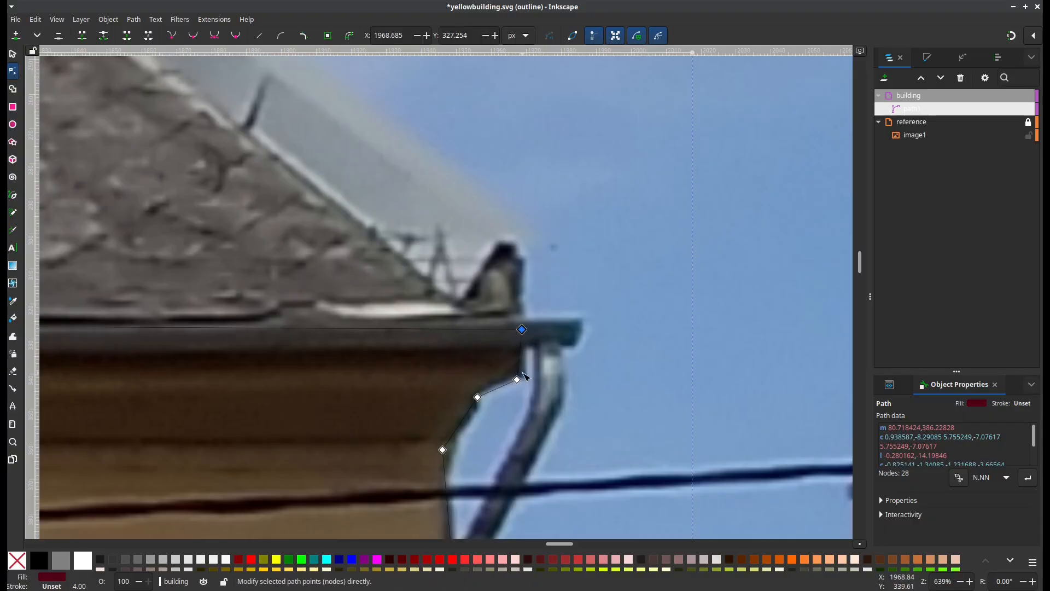
# Adjust the corner nodes beneath the right eave and insert another at about X 1955.5, Y 350.6 px to follow the stepped cornice
pyautogui.moveTo(520, 380); pyautogui.dragTo(506, 341)
pyautogui.press('+')
pyautogui.press('+')
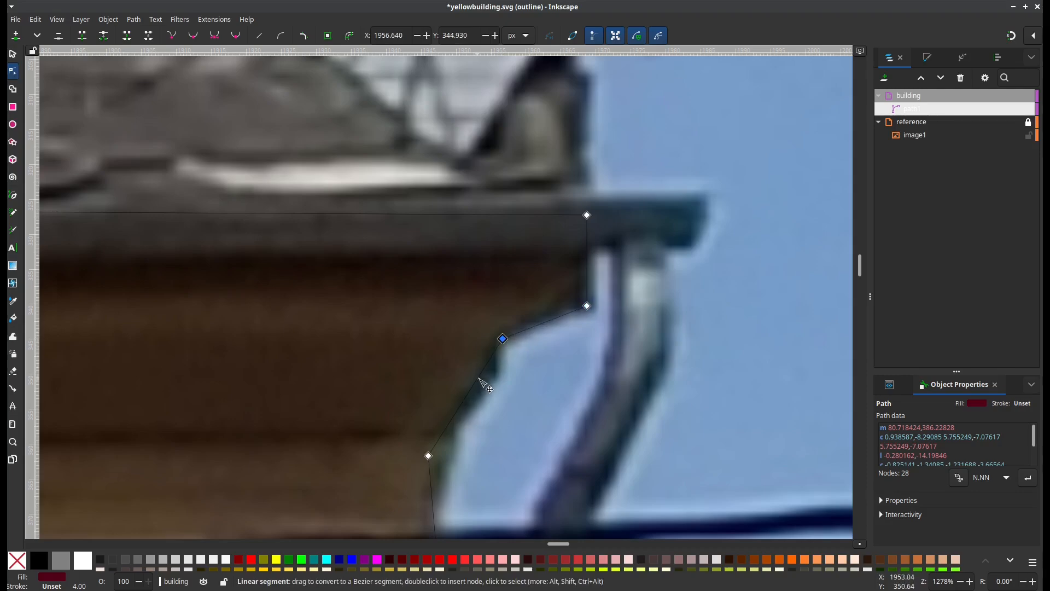
pyautogui.doubleClick(486, 376)
pyautogui.moveTo(486, 376); pyautogui.dragTo(499, 343)
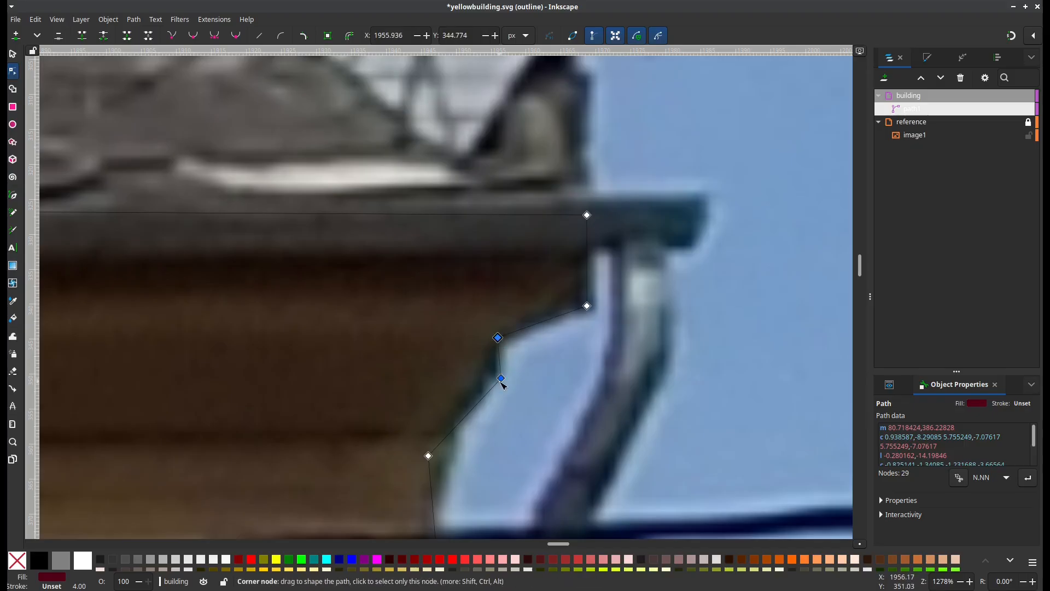
pyautogui.moveTo(501, 380); pyautogui.dragTo(495, 379)
# Move the right cornice's lower node to about X 1948.6, Y 358.1 px and insert a node below it at about X 1948.7, Y 362.1 px
pyautogui.scroll(-4, 497, 371)
pyautogui.hscroll(-2, 497, 371)
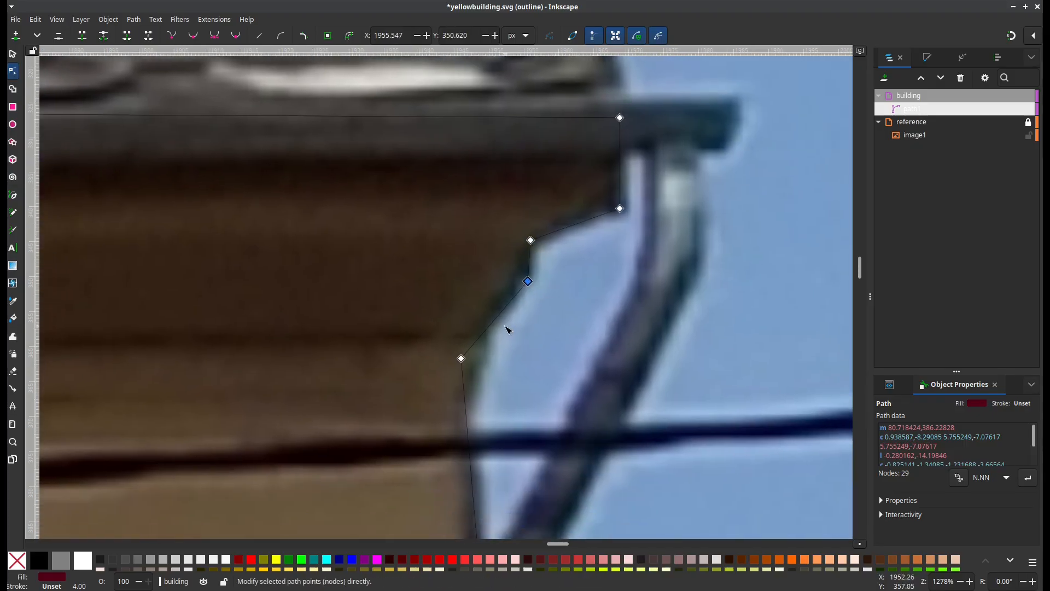
pyautogui.moveTo(462, 359); pyautogui.dragTo(483, 336)
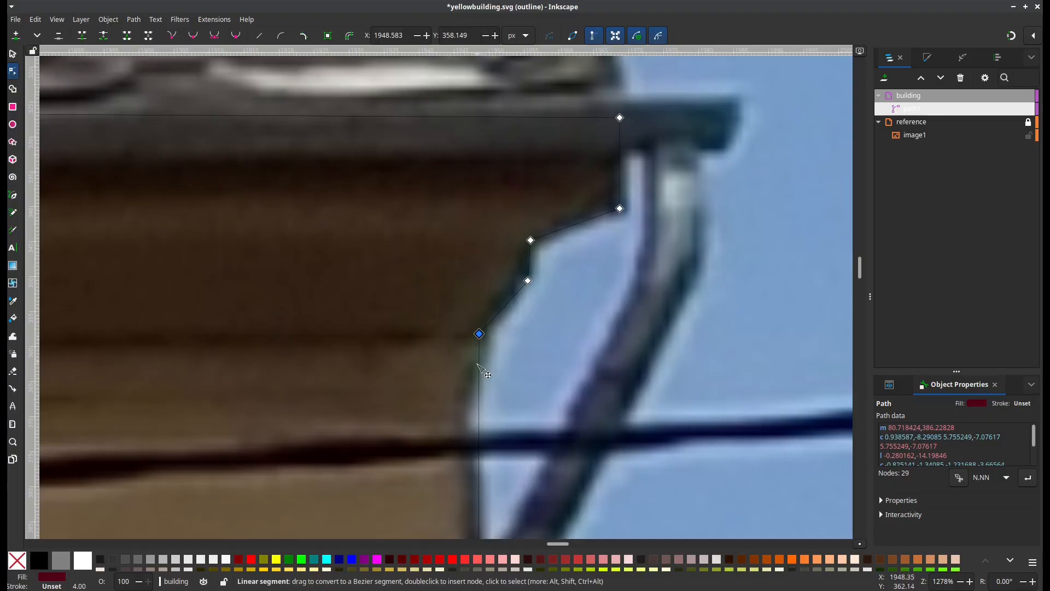
pyautogui.doubleClick(479, 367)
pyautogui.moveTo(479, 366); pyautogui.dragTo(483, 362)
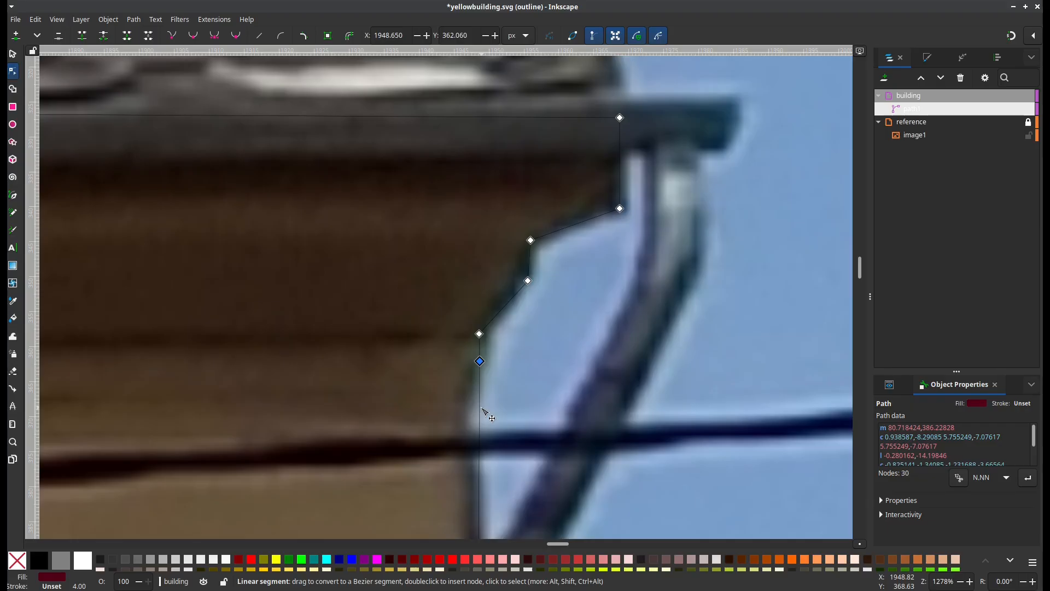
# Insert another node above the dark cable on the right wall and curve the segment above it along the cornice's underside
pyautogui.doubleClick(479, 407)
pyautogui.moveTo(479, 407); pyautogui.dragTo(464, 416)
pyautogui.moveTo(479, 361); pyautogui.dragTo(462, 380)
pyautogui.scroll(-1, 462, 381)
pyautogui.scroll(-8, 500, 246)
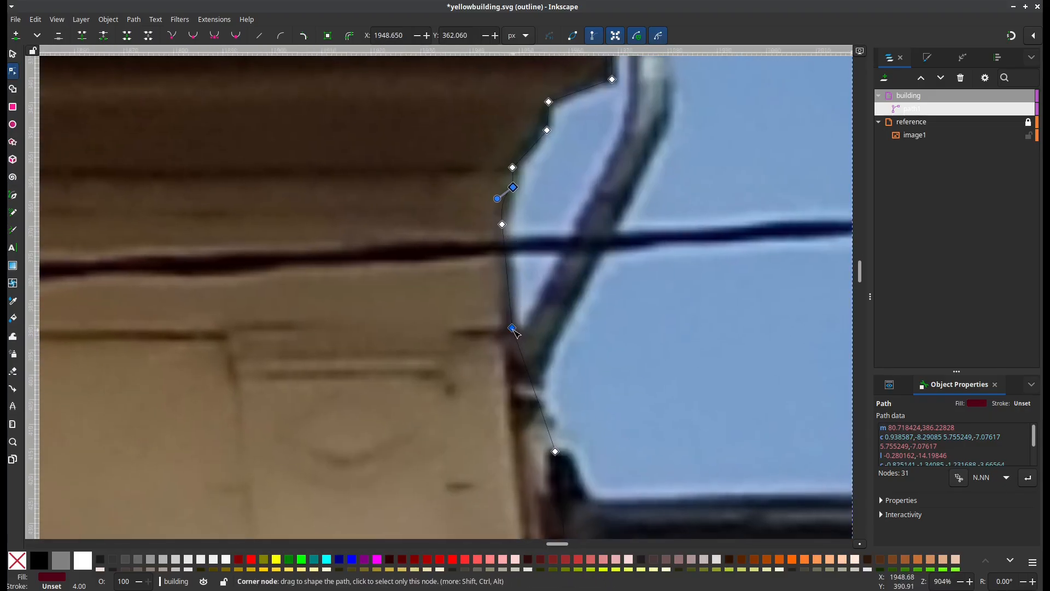
# Move the right wall's node beneath the cable to about X 1948.3, Y 389.9 px and the next lower one to X 1951.6, Y 417.7 px
pyautogui.moveTo(512, 329); pyautogui.dragTo(509, 329)
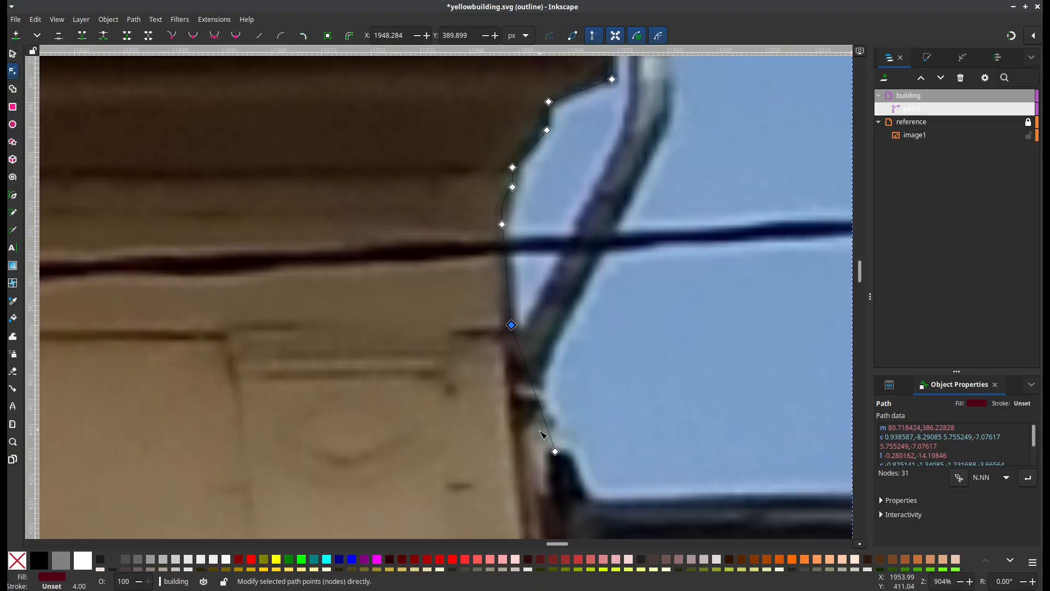
pyautogui.scroll(-7, 542, 432)
pyautogui.scroll(-3, 573, 320)
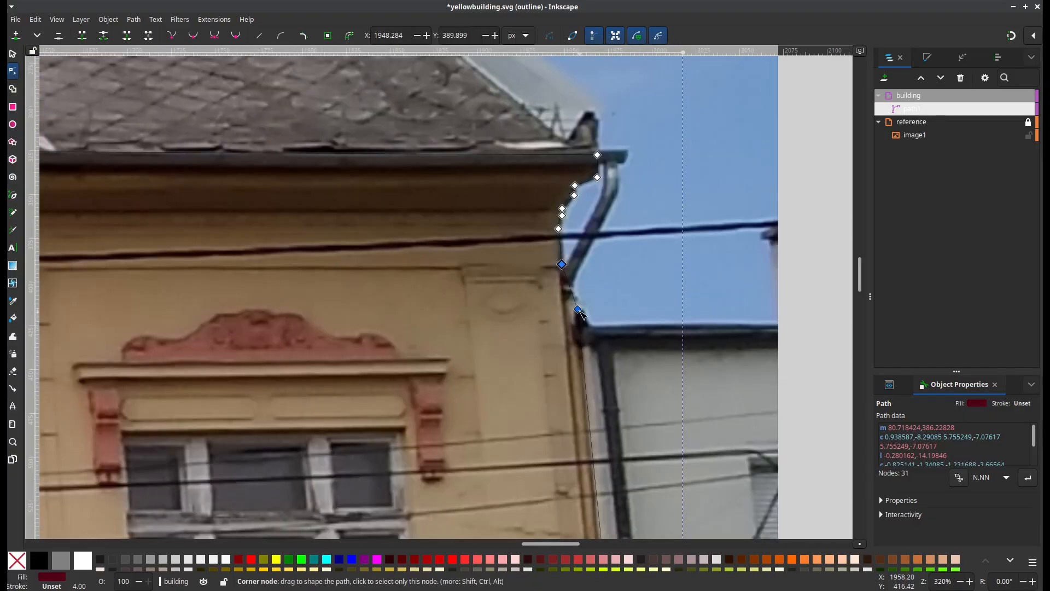
pyautogui.moveTo(578, 310); pyautogui.dragTo(570, 316)
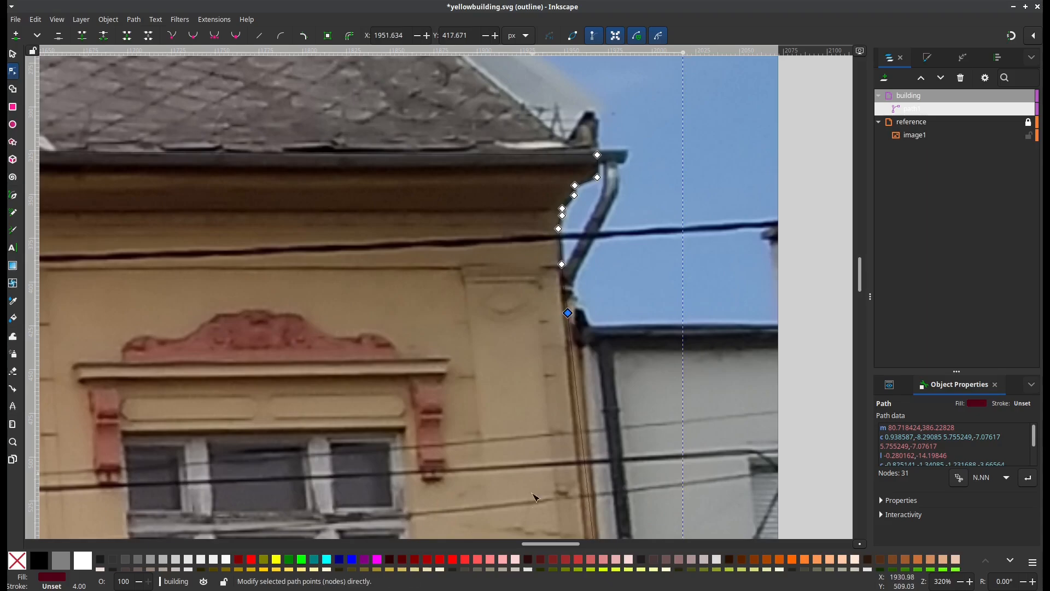
# Move the outline's lower right corner node beside the parked car to about X 2004.1, Y 1000.8 px
pyautogui.scroll(-10, 452, 234)
pyautogui.moveTo(525, 458); pyautogui.dragTo(452, 168)
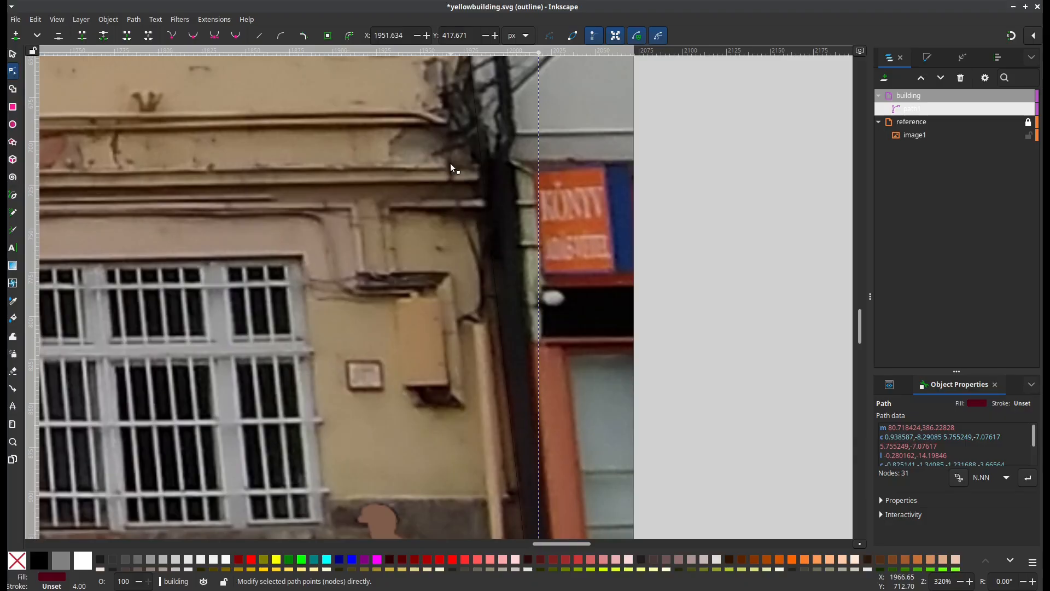
pyautogui.scroll(-5, 490, 441)
pyautogui.keyDown('ctrl'); pyautogui.scroll(1, 464, 237); pyautogui.keyUp('ctrl')
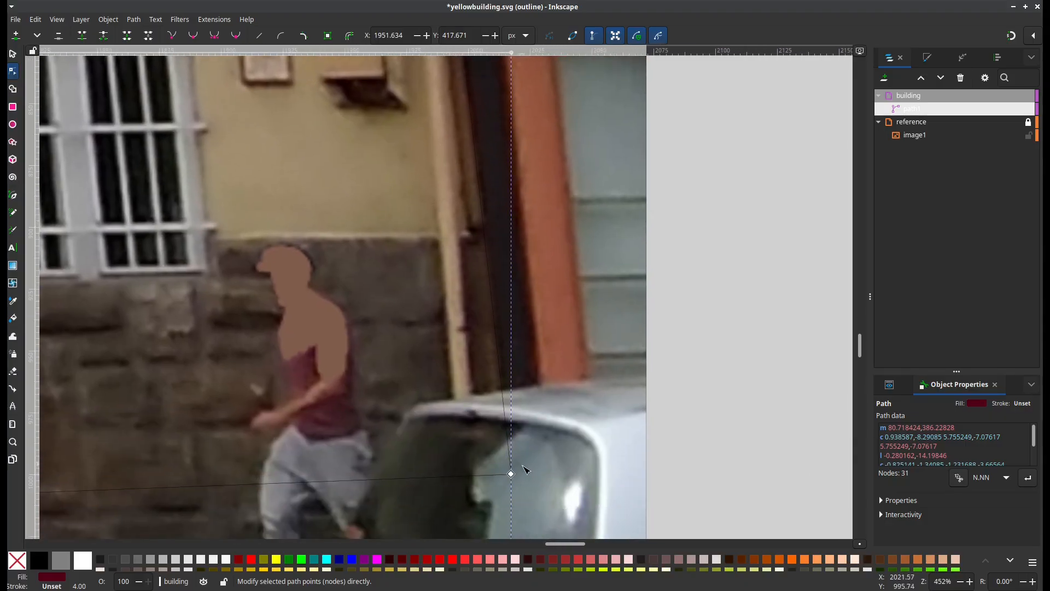
pyautogui.moveTo(510, 474); pyautogui.dragTo(479, 478)
# Add a new layer above the building layer, keeping the suggested name building 1
pyautogui.scroll(-8, 230, 145)
pyautogui.scroll(2, 700, 509)
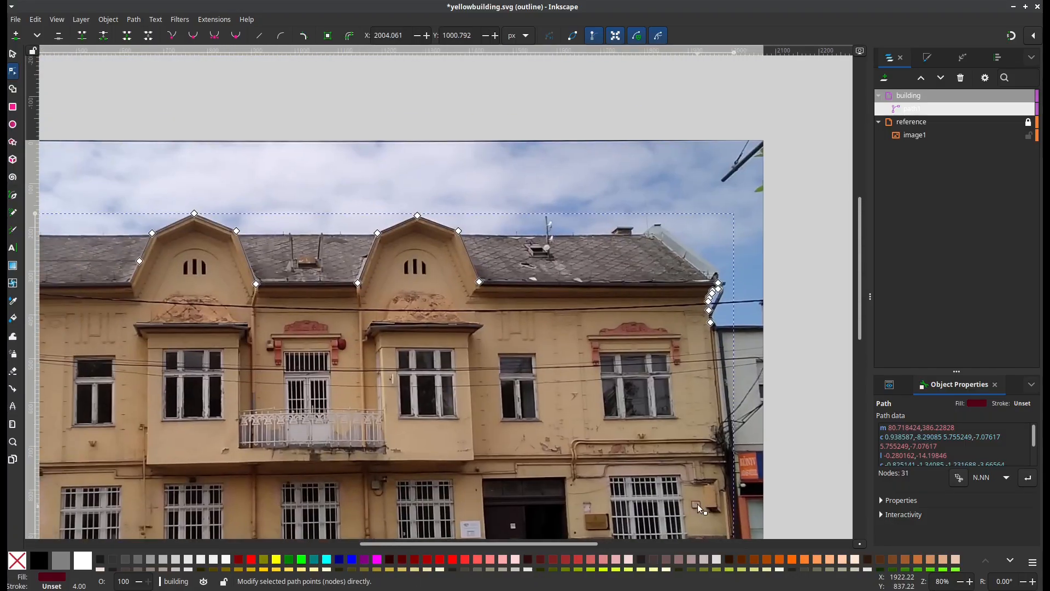
pyautogui.hscroll(-10, 615, 318)
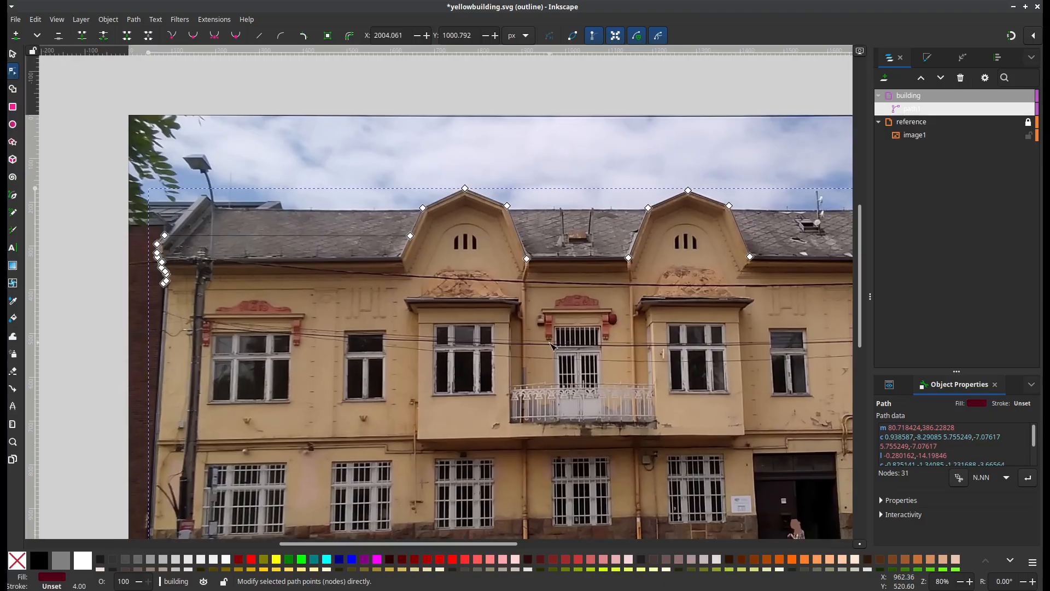
pyautogui.scroll(-3, 602, 306)
pyautogui.hscroll(-6, 624, 287)
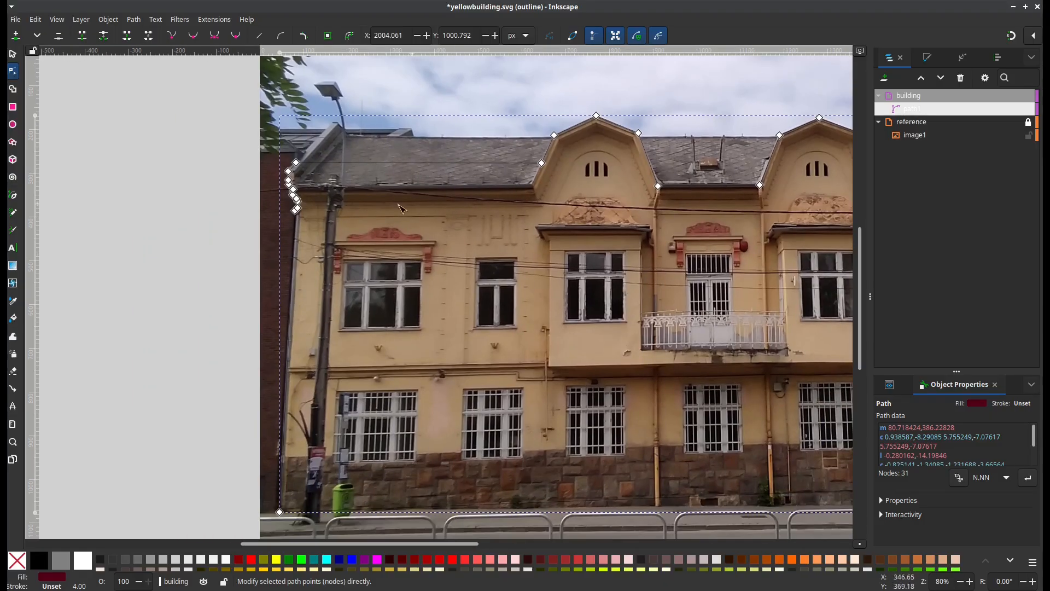
pyautogui.click(885, 79)
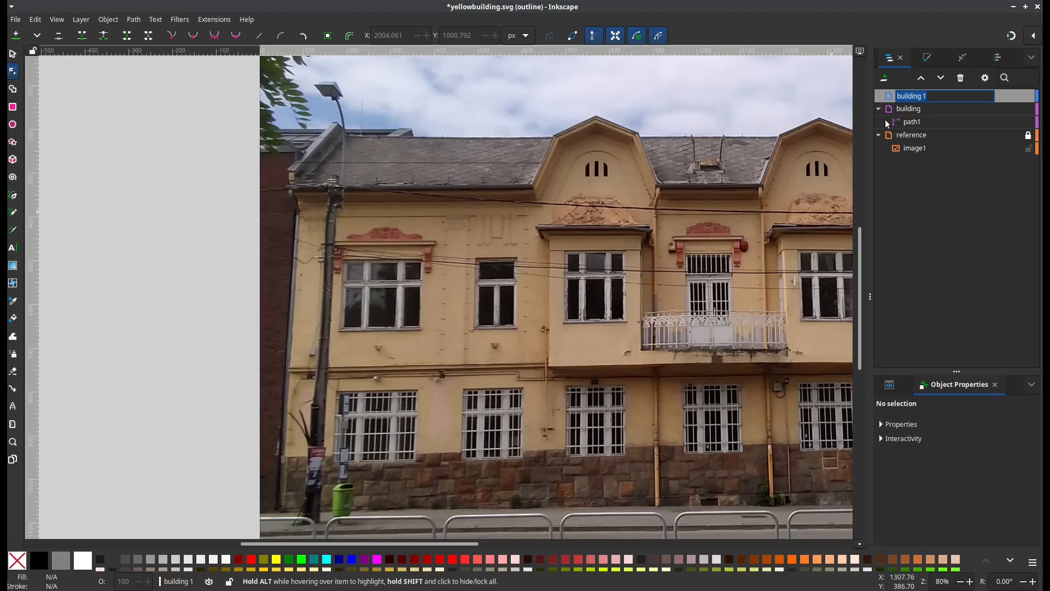
pyautogui.press('Return')
# Lock the building layer and select the building 1 layer
pyautogui.scroll(5, 529, 340)
pyautogui.hscroll(-4, 529, 340)
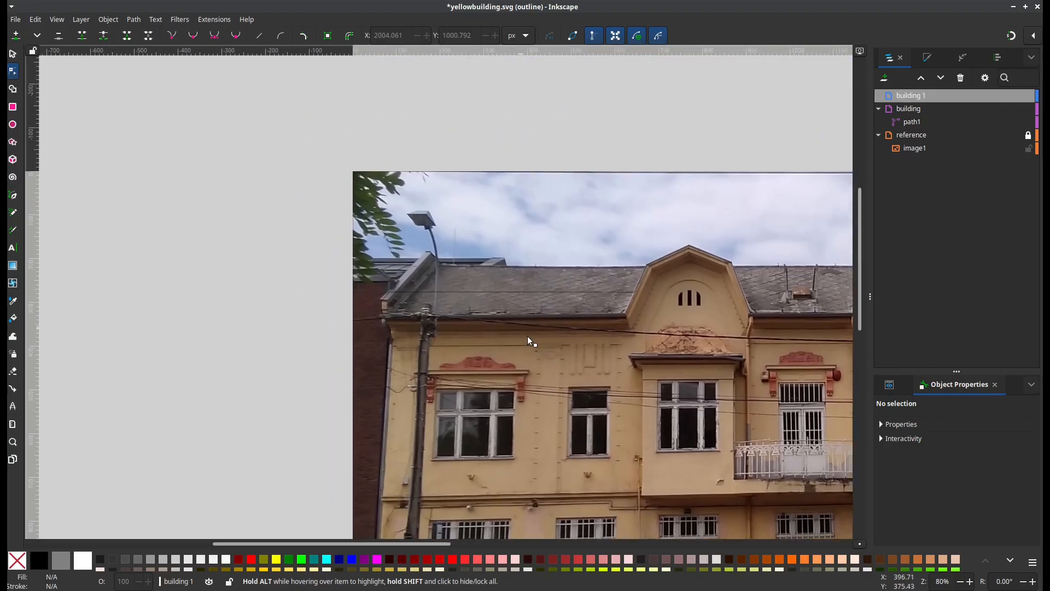
pyautogui.scroll(1, 530, 340)
pyautogui.hscroll(-1, 533, 343)
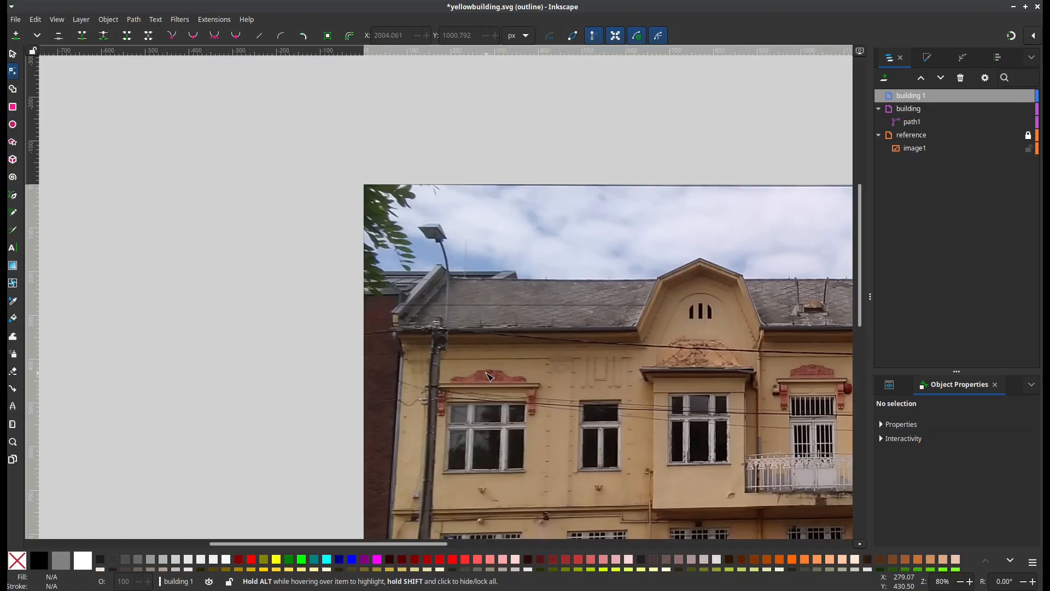
pyautogui.moveTo(497, 366); pyautogui.dragTo(316, 370)
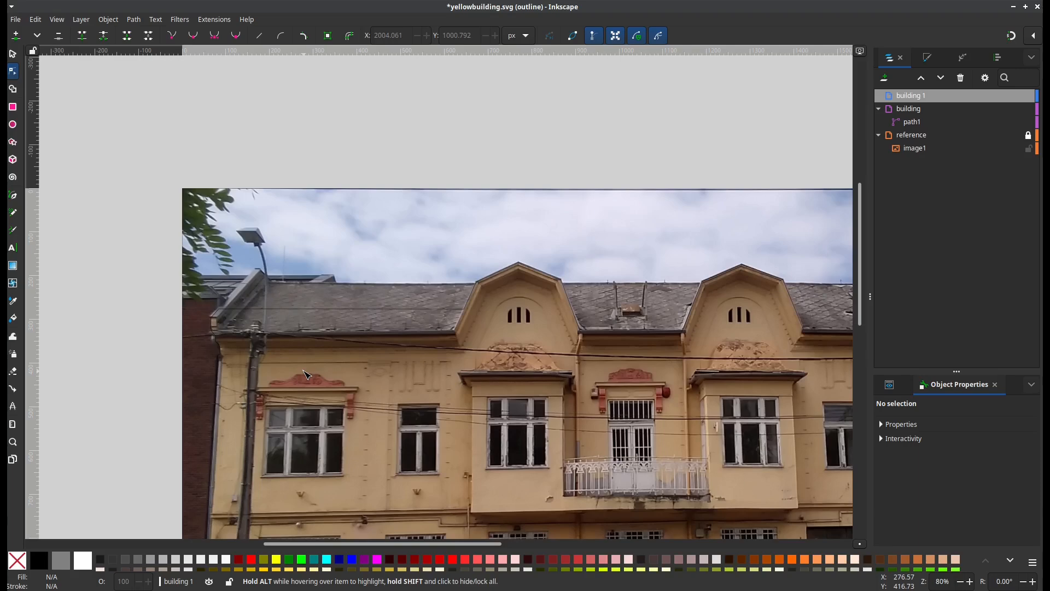
pyautogui.moveTo(1015, 115)
pyautogui.click(920, 99)
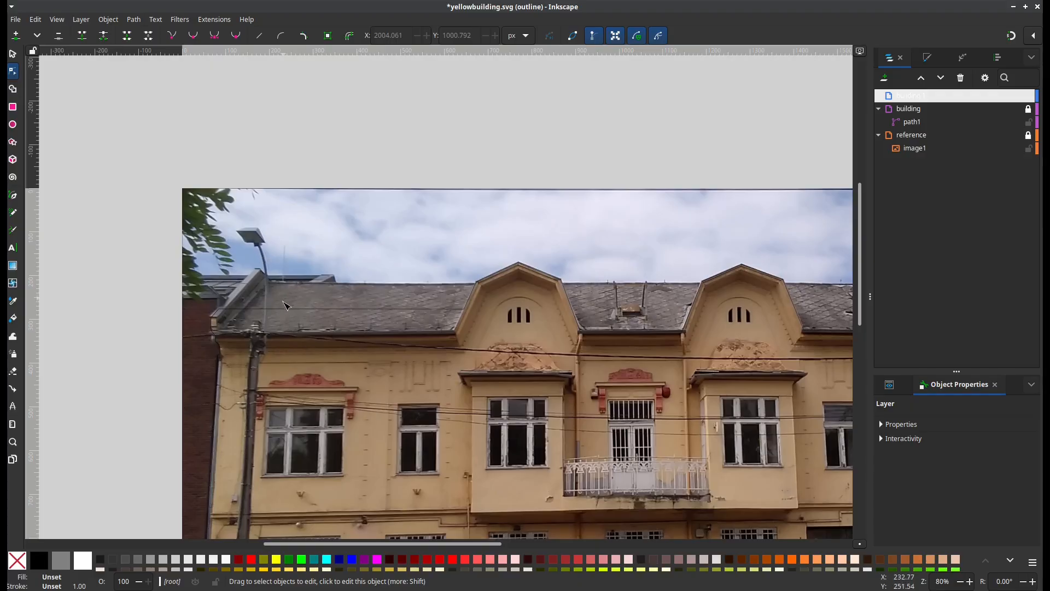
# Start a Pen path at the left roof parapet's lower end, from about X 79.4, Y 295.9 px, and trace the two edges of its cap
pyautogui.moveTo(285, 306); pyautogui.dragTo(447, 295)
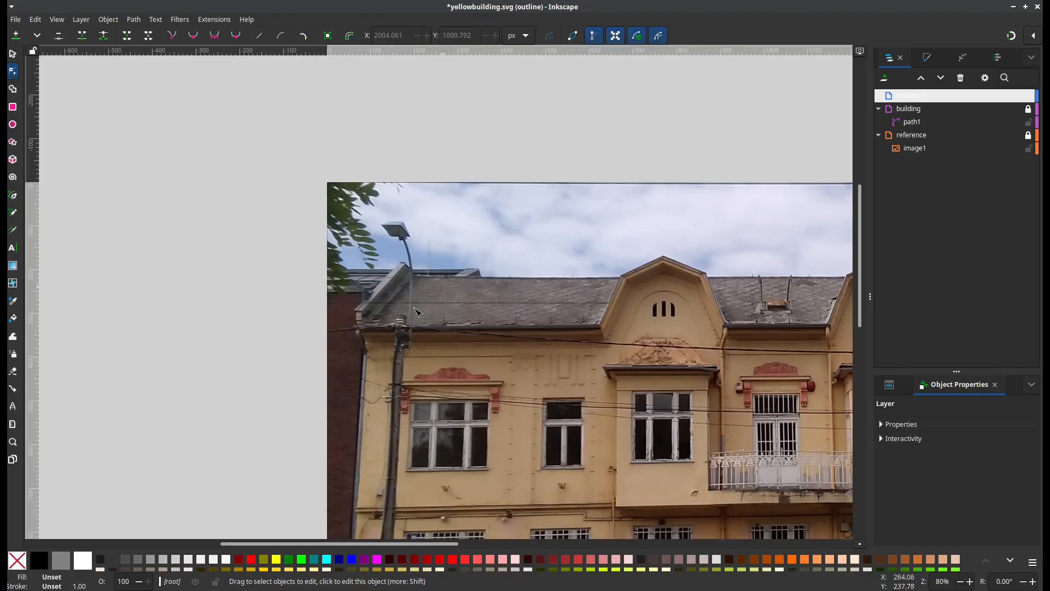
pyautogui.scroll(3, 380, 300)
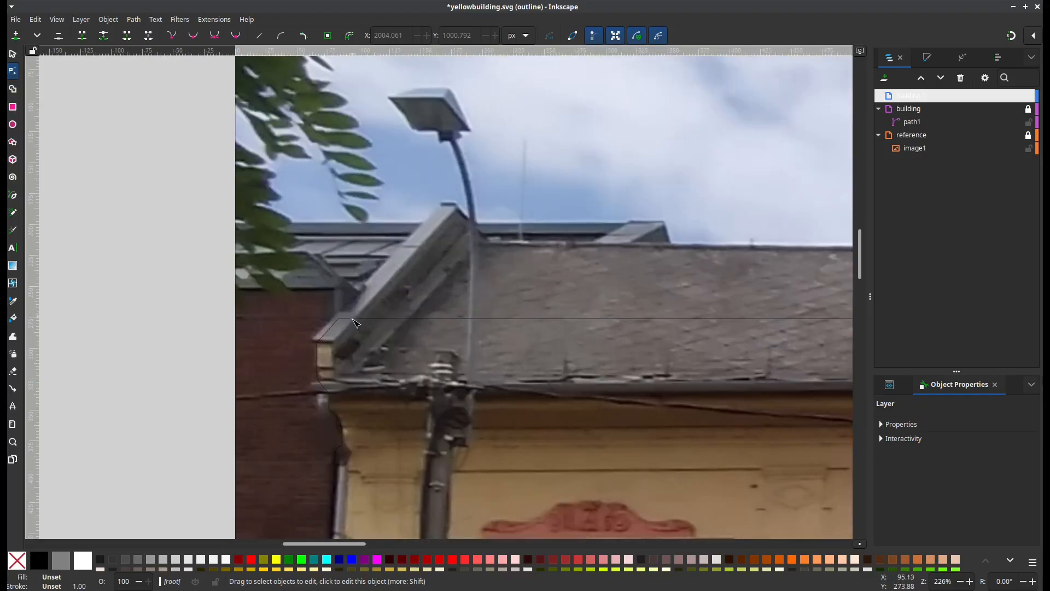
pyautogui.scroll(3, 356, 323)
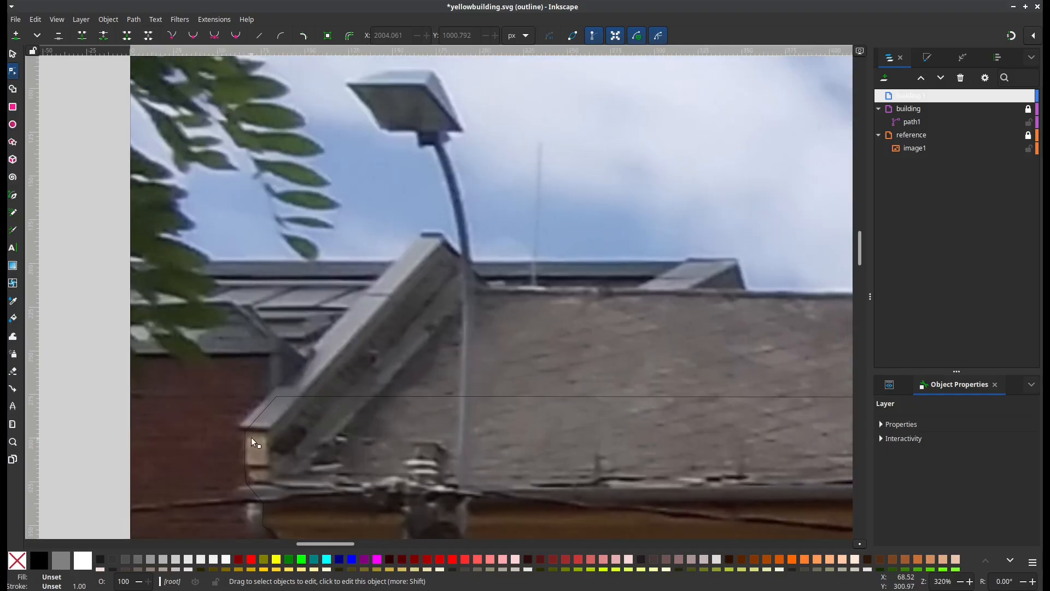
pyautogui.click(13, 195)
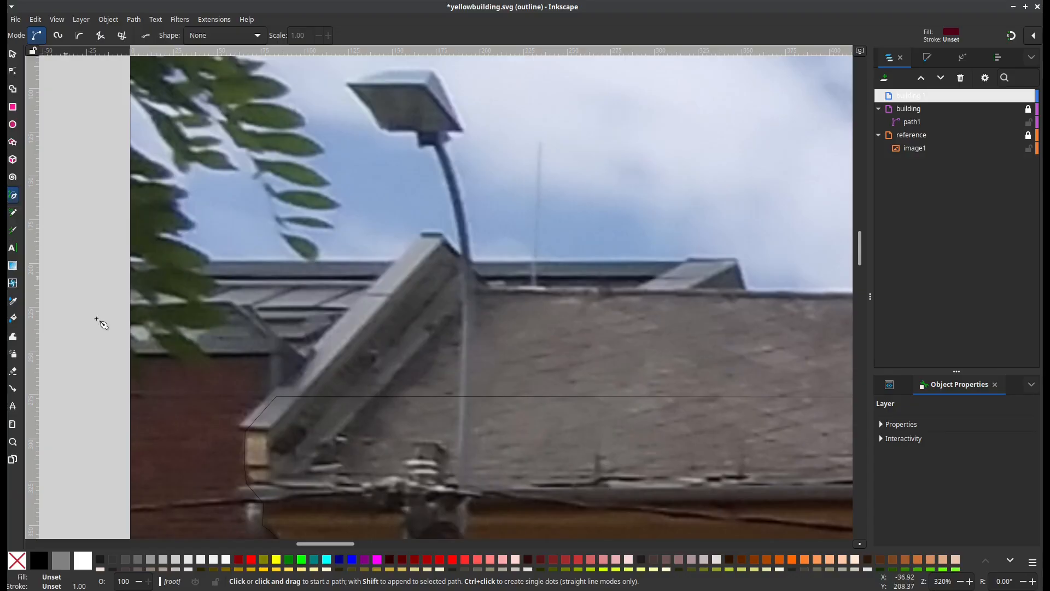
pyautogui.scroll(-6, 235, 307)
pyautogui.hscroll(-2, 235, 306)
pyautogui.scroll(3, 293, 288)
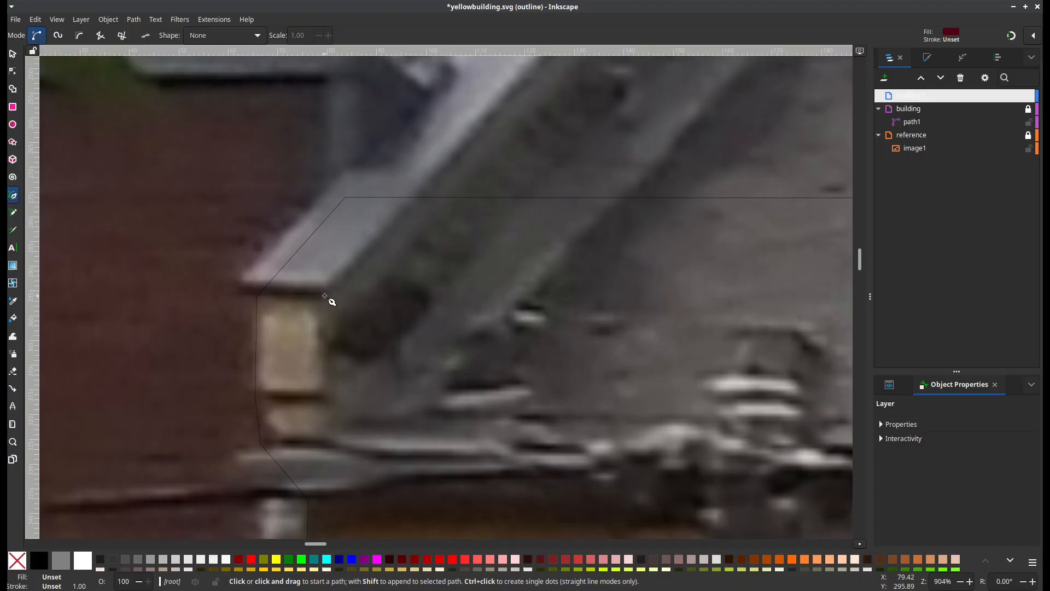
pyautogui.click(324, 295)
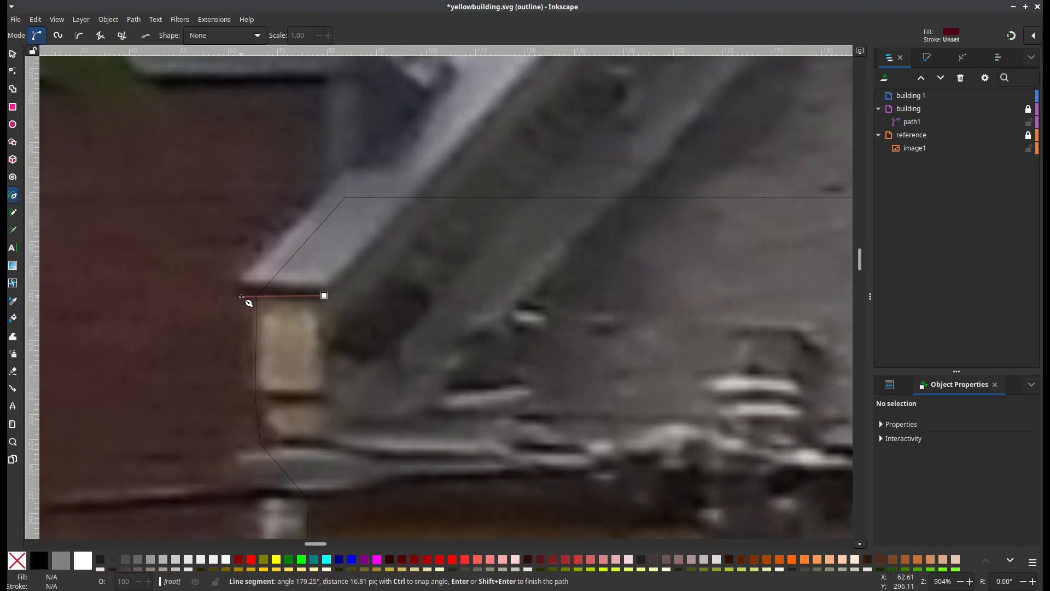
pyautogui.click(242, 296)
pyautogui.click(242, 278)
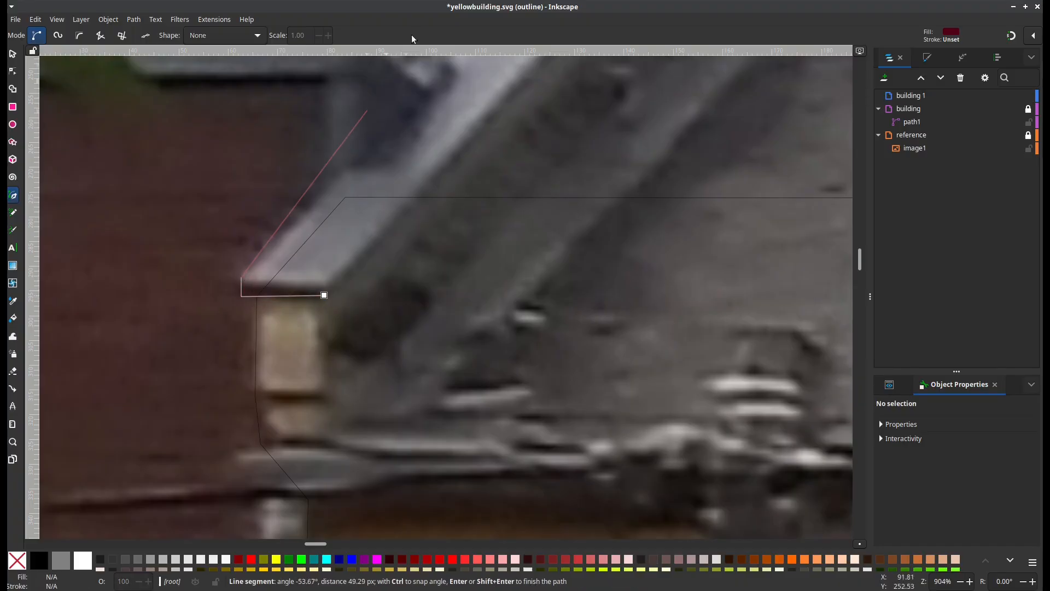
# Extend the path up the left parapet's outer edge and across its flat peak to about X 178.1, Y 182.6 px
pyautogui.moveTo(490, 89); pyautogui.dragTo(386, 379)
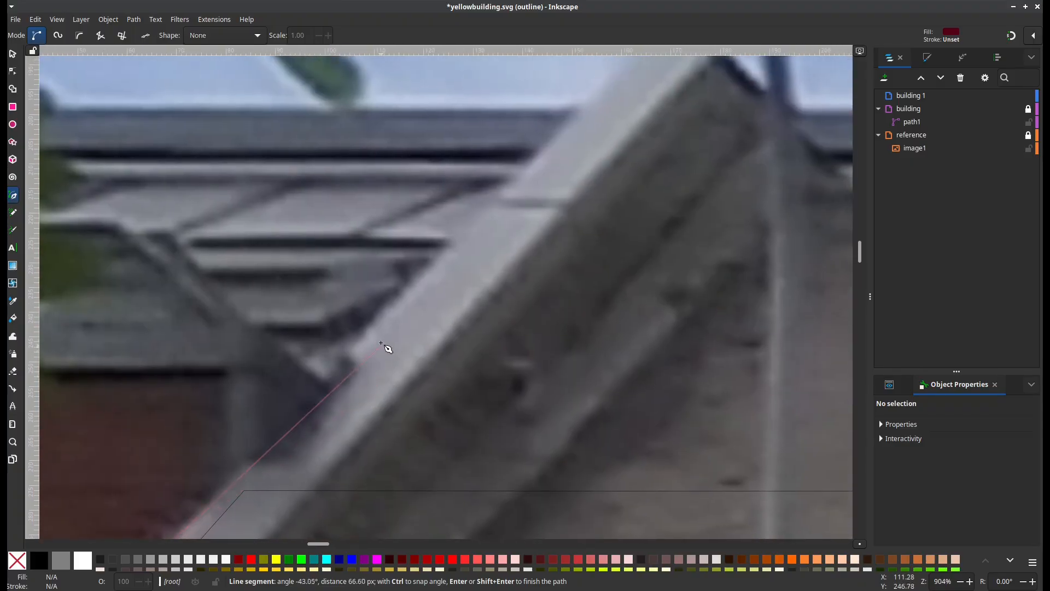
pyautogui.moveTo(635, 77); pyautogui.dragTo(422, 409)
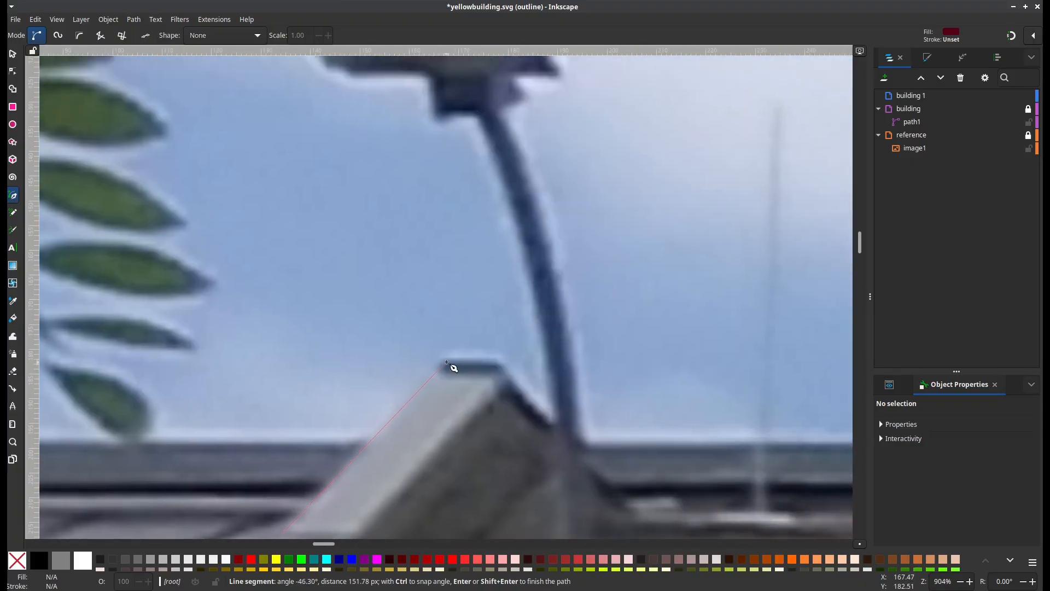
pyautogui.click(446, 362)
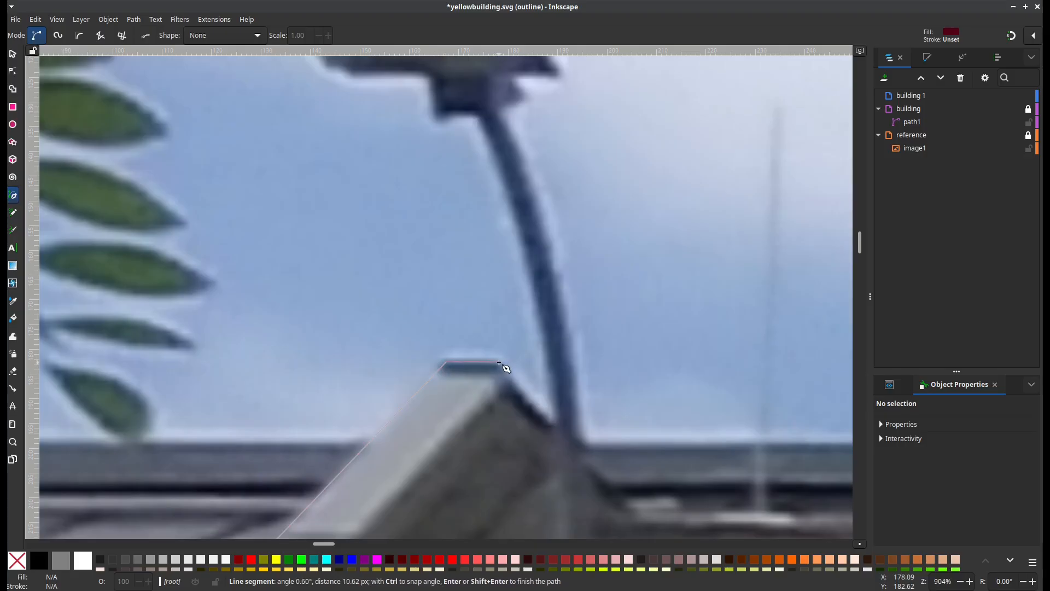
pyautogui.click(501, 362)
pyautogui.moveTo(533, 389); pyautogui.dragTo(363, 235)
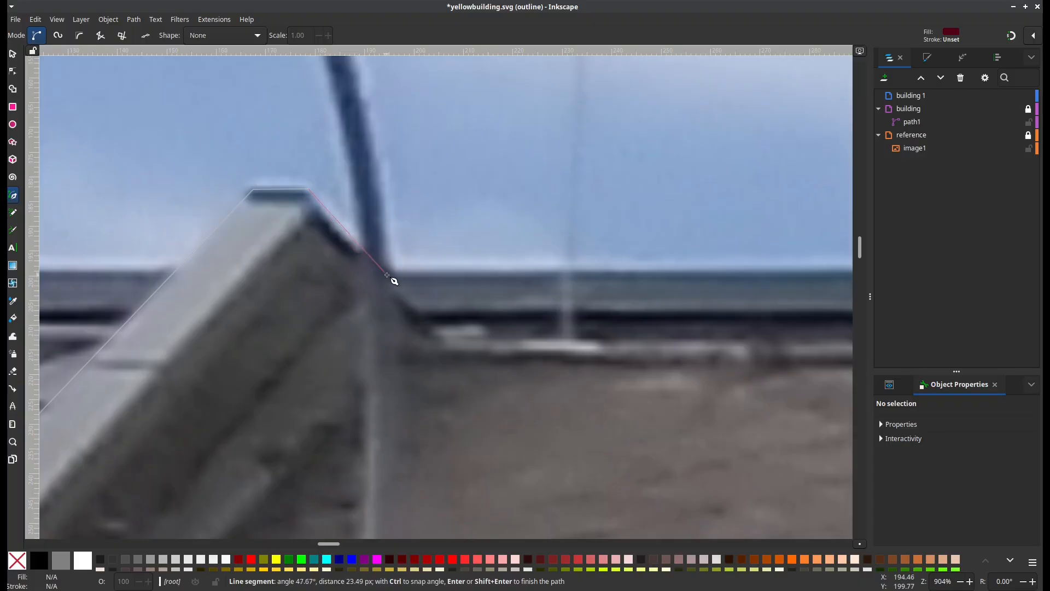
pyautogui.scroll(-3, 391, 277)
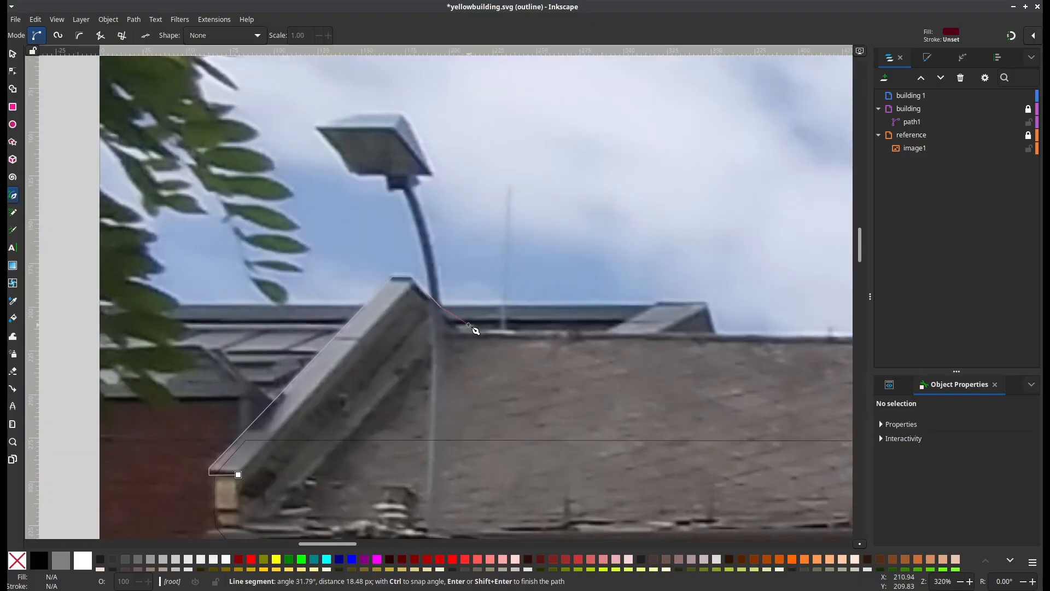
pyautogui.moveTo(510, 345); pyautogui.dragTo(375, 321)
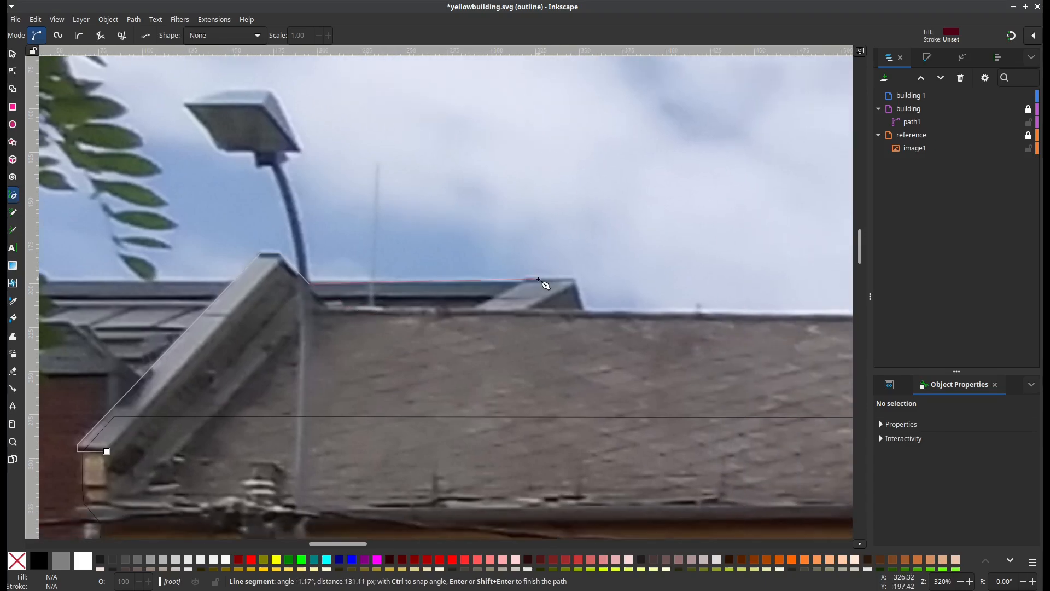
pyautogui.scroll(4, 312, 286)
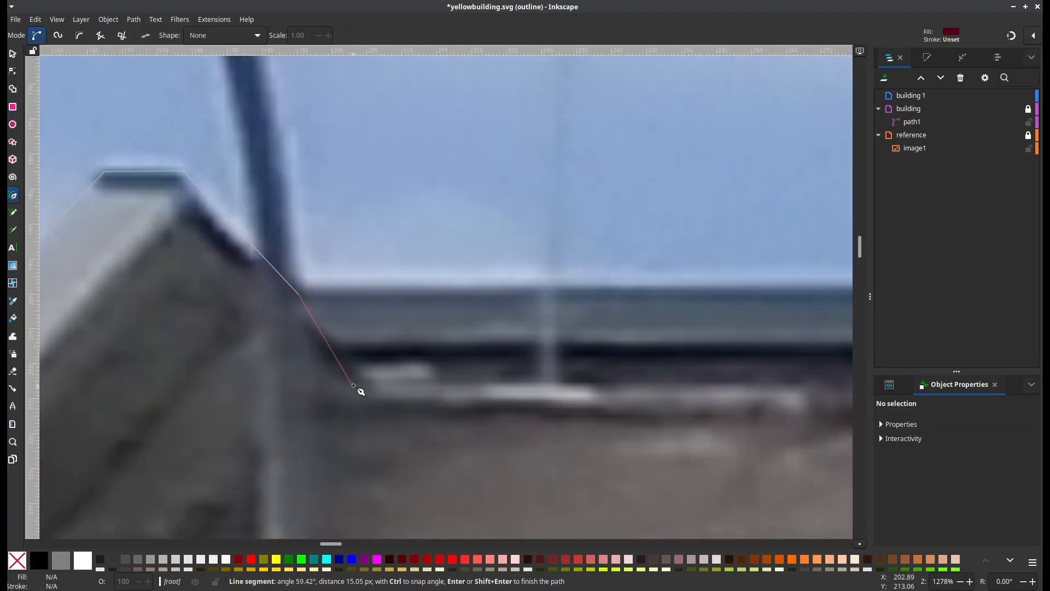
pyautogui.scroll(-3, 391, 347)
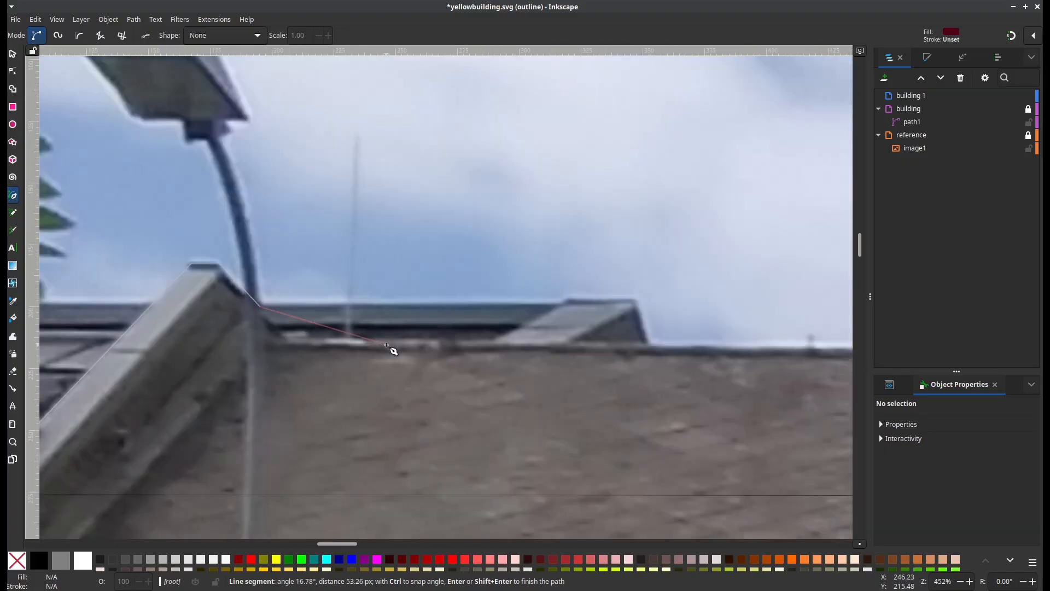
pyautogui.hscroll(-4, 417, 349)
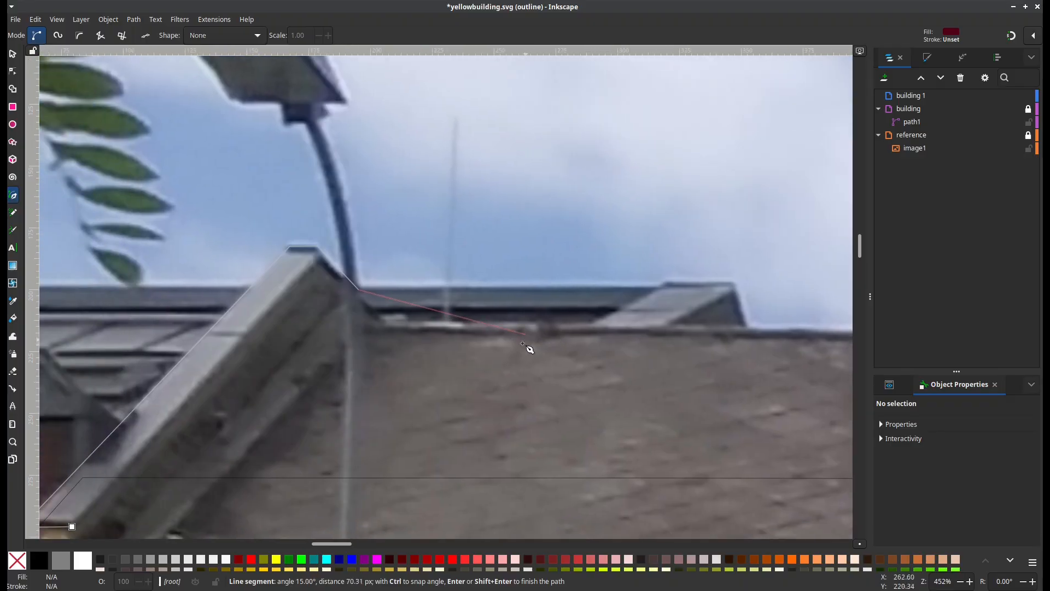
# Continue the path to the parapet's foot at about X 203.2, Y 212.0 px and along the roof ridge to the first gable at about X 672.5, Y 215.9 px
pyautogui.scroll(3, 407, 351)
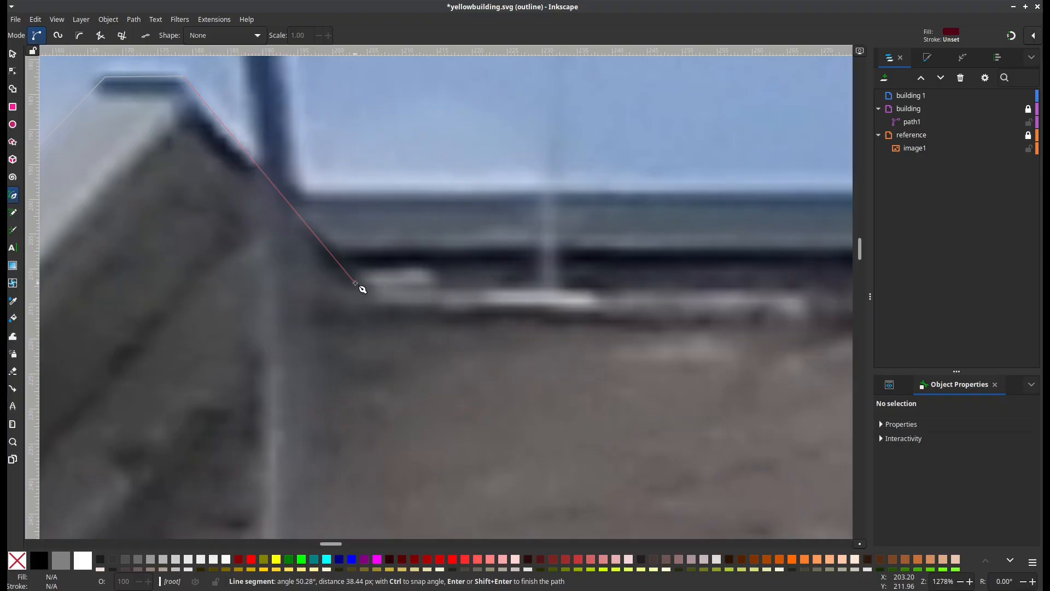
pyautogui.click(355, 282)
pyautogui.scroll(-1, 333, 316)
pyautogui.hscroll(3, 475, 300)
pyautogui.scroll(1, 476, 300)
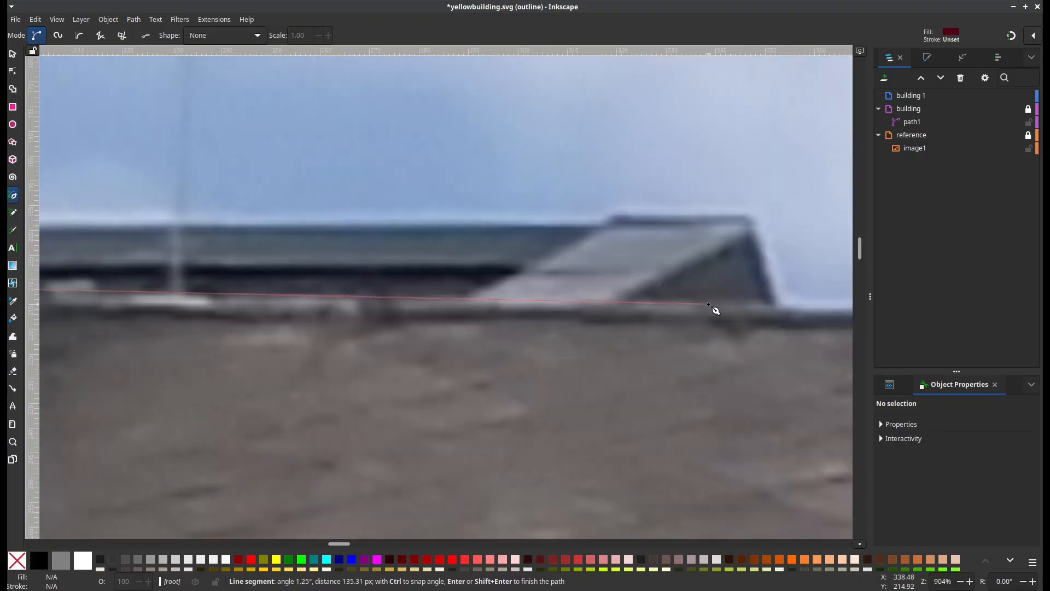
pyautogui.moveTo(766, 318); pyautogui.dragTo(2, 271)
pyautogui.moveTo(779, 293); pyautogui.dragTo(12, 300)
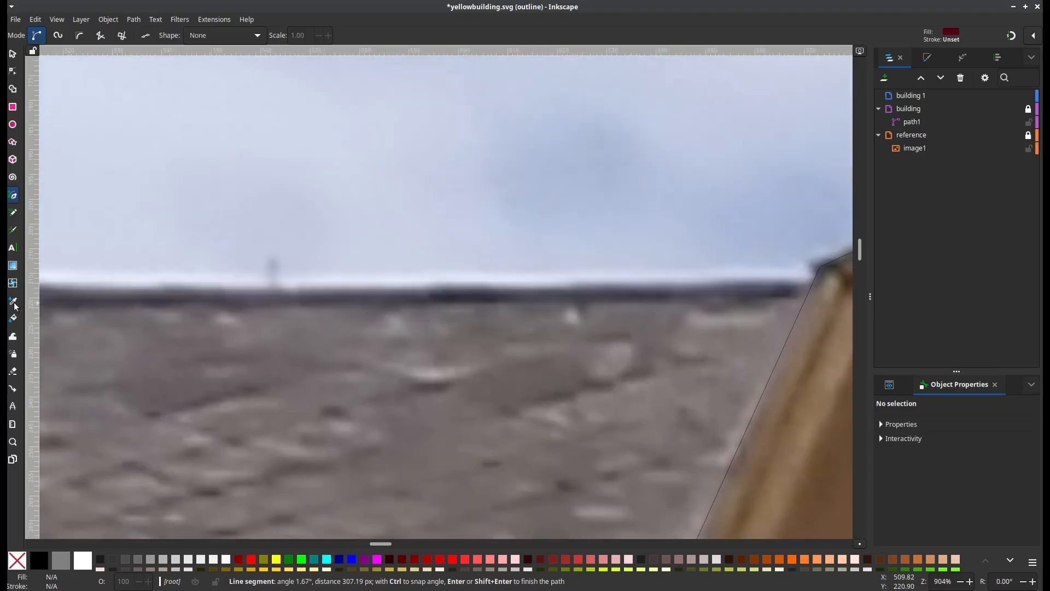
pyautogui.scroll(-1, 788, 309)
pyautogui.moveTo(801, 314); pyautogui.dragTo(323, 351)
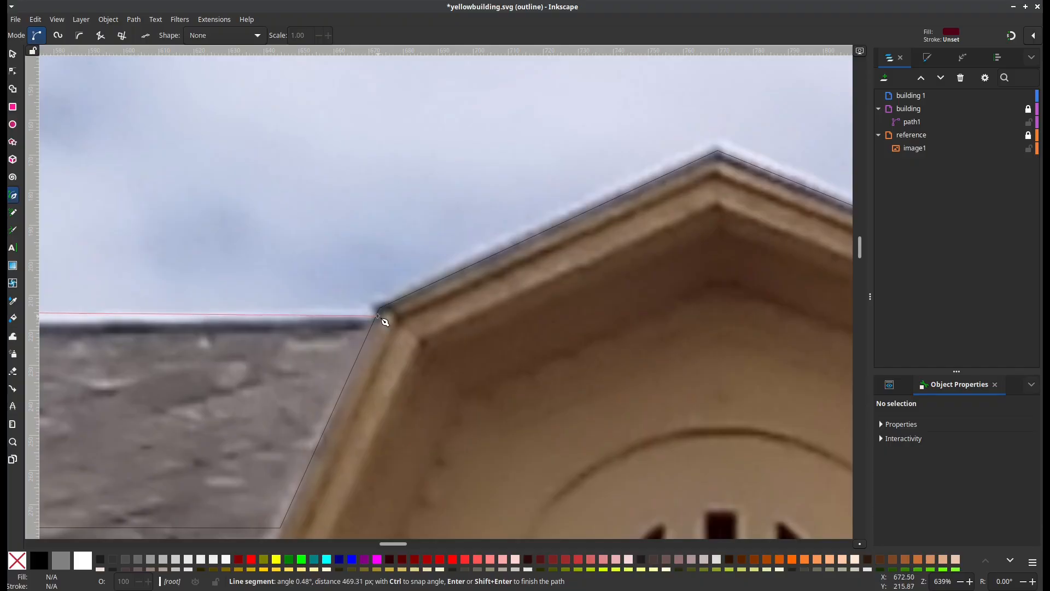
pyautogui.click(378, 316)
# Extend the path down the first gable's left edge to the gutter corner at about X 623.2, Y 325.2 px
pyautogui.moveTo(375, 387); pyautogui.dragTo(593, 89)
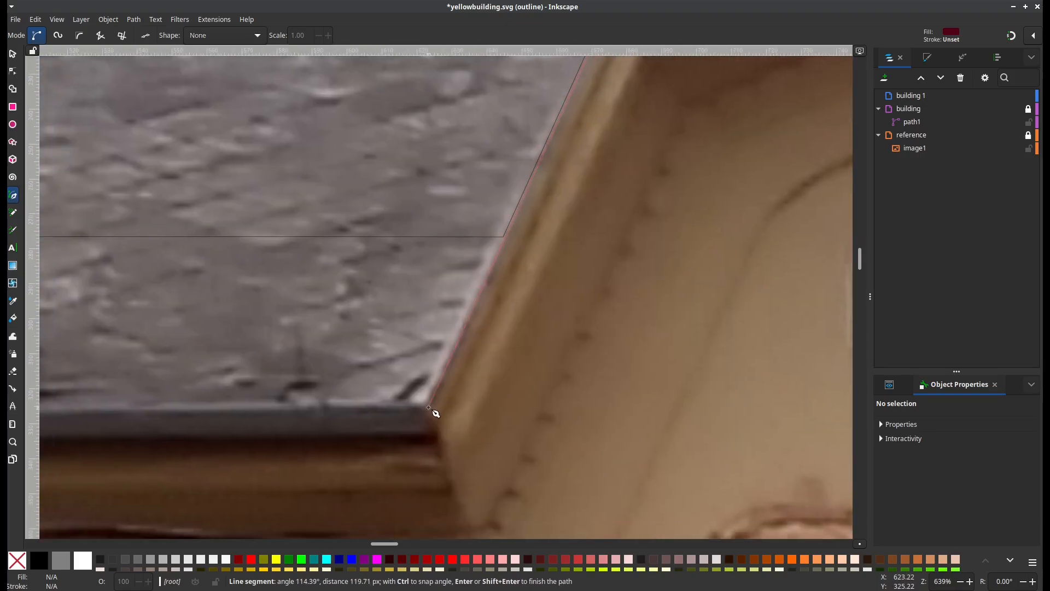
pyautogui.click(429, 409)
pyautogui.moveTo(403, 441); pyautogui.dragTo(603, 428)
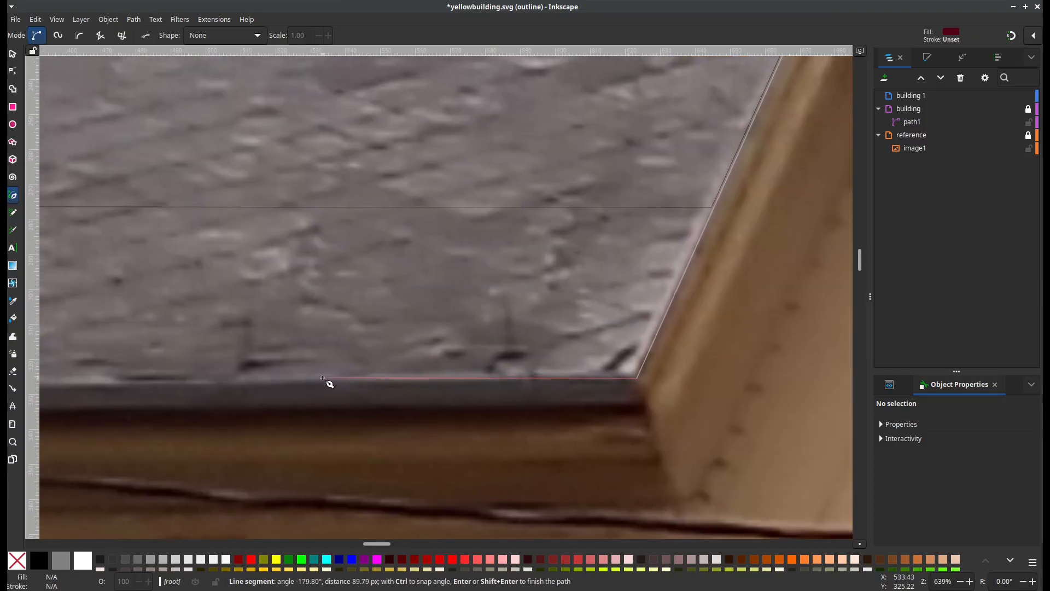
# Extend the roof path along the gutter through about X 91.6, Y 328.3 px and X 82.7, Y 326.1 px, and close it at its start
pyautogui.scroll(-3, 290, 376)
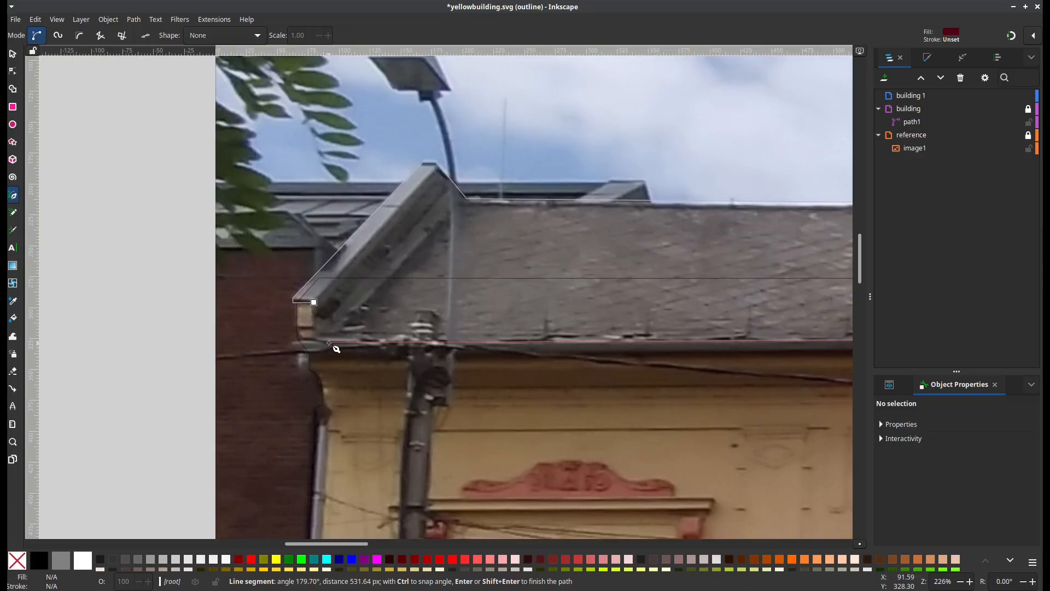
pyautogui.click(329, 342)
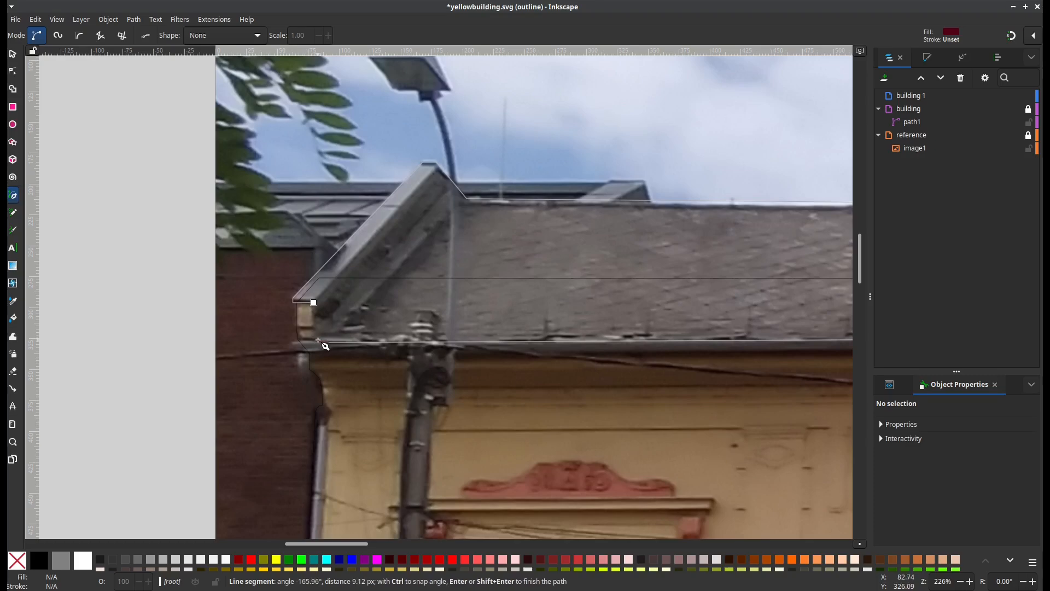
pyautogui.click(318, 341)
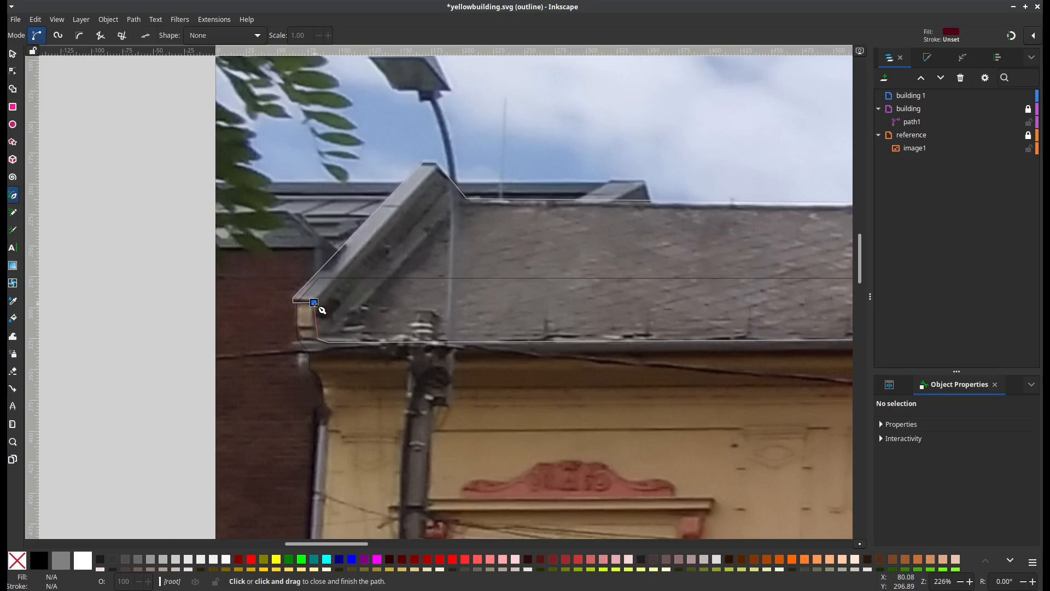
pyautogui.click(314, 303)
# Move the roof path's corner node at the foot of the left parapet wall to about X 80.1, Y 324.1 px
pyautogui.scroll(3, 304, 354)
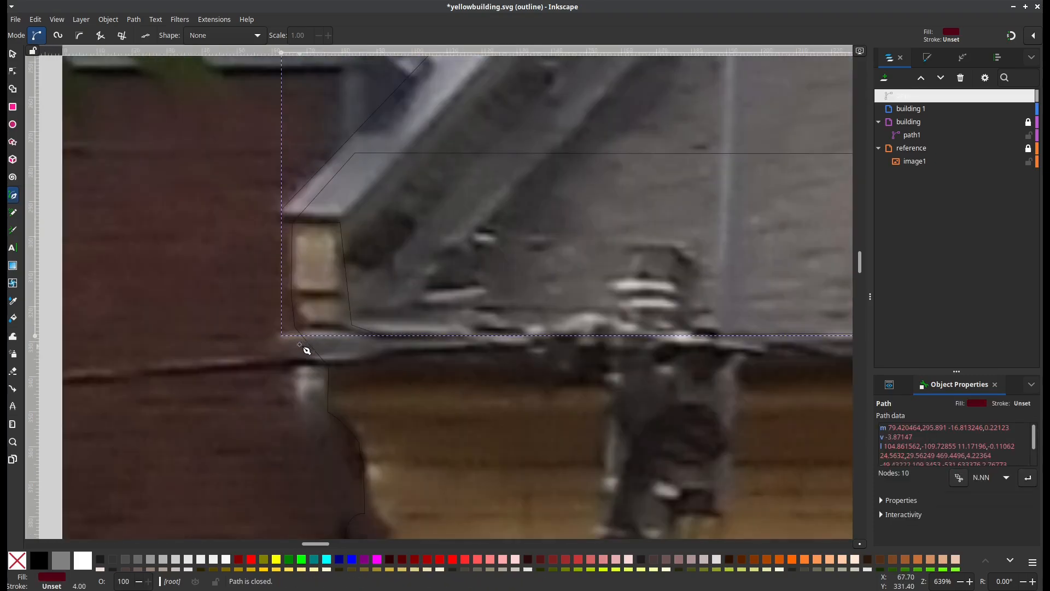
pyautogui.press('n')
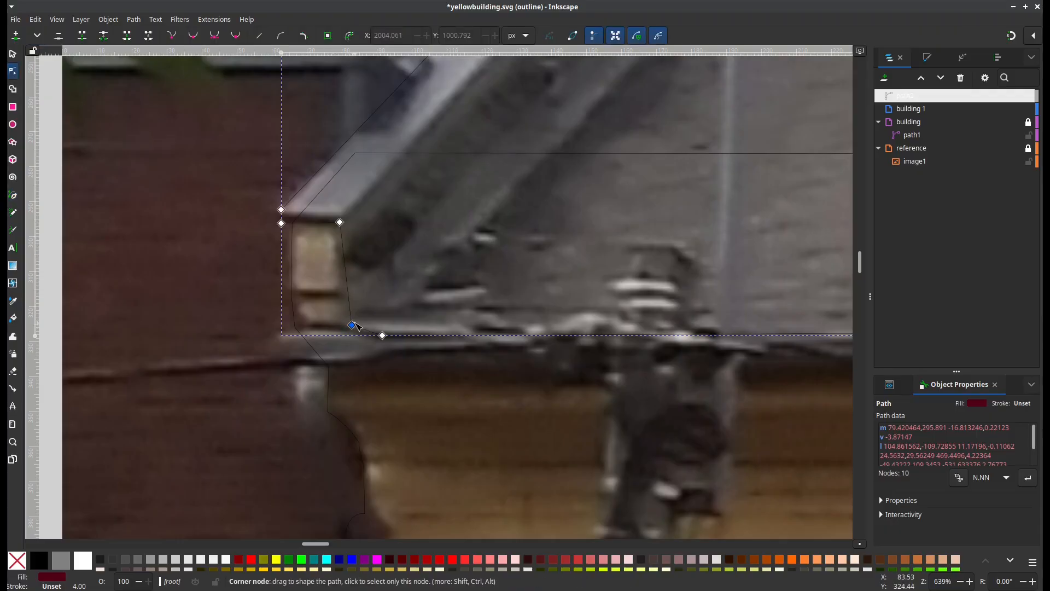
pyautogui.moveTo(351, 327); pyautogui.dragTo(345, 321)
pyautogui.scroll(-3, 328, 324)
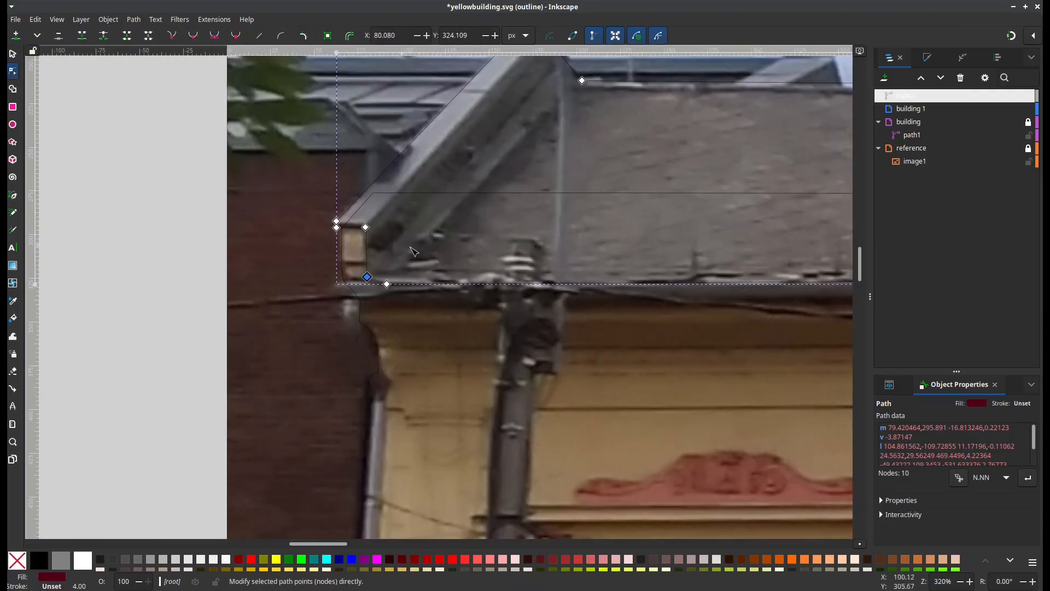
pyautogui.scroll(-1, 300, 328)
pyautogui.hscroll(-5, 383, 347)
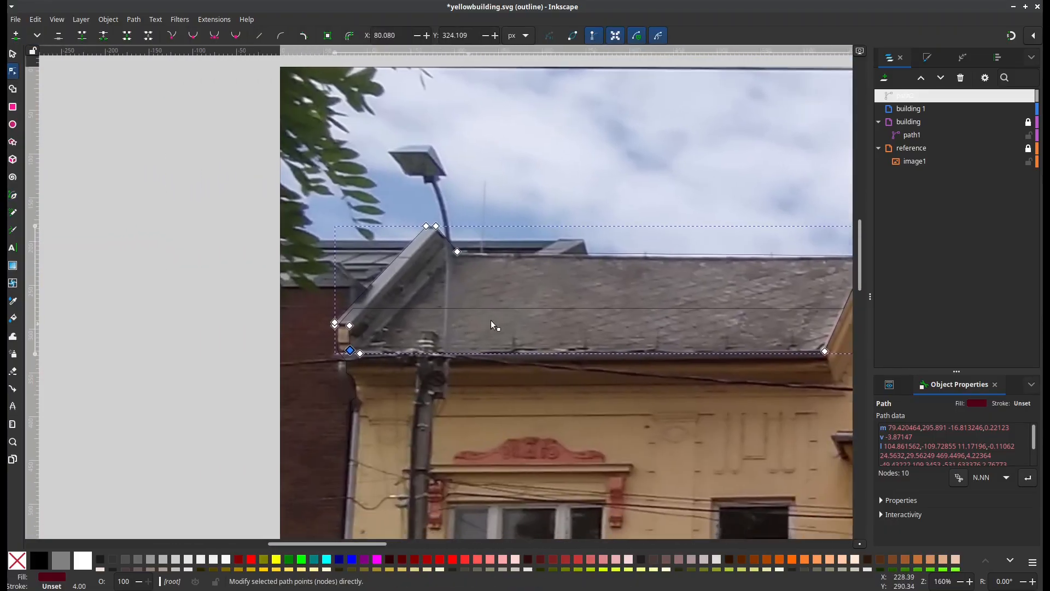
# Move the finished roof path into the building 1 layer and rename that layer roof
pyautogui.scroll(2, 446, 269)
pyautogui.scroll(2, 445, 269)
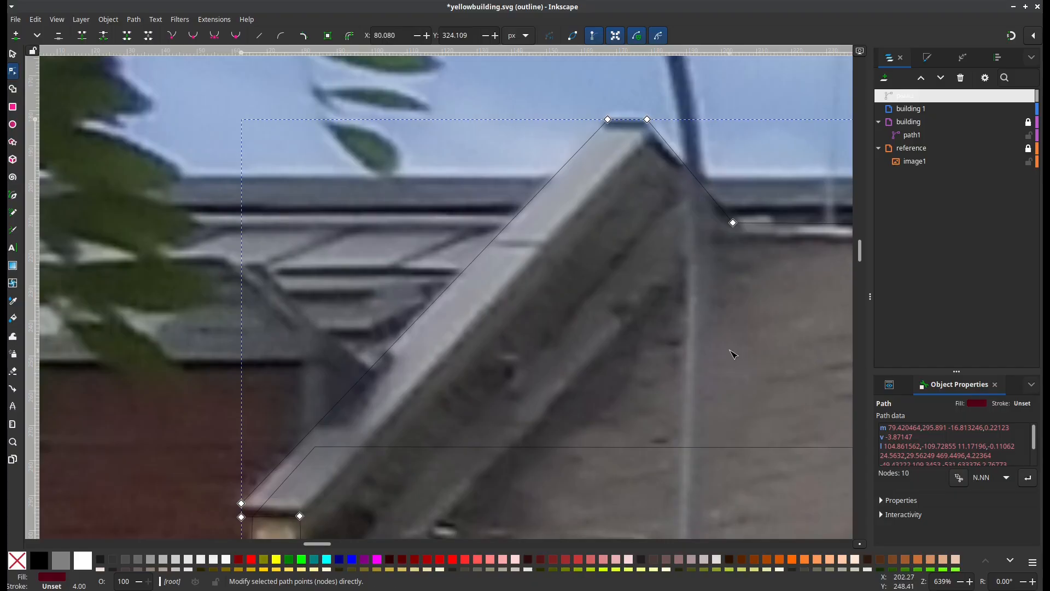
pyautogui.scroll(-2, 390, 151)
pyautogui.moveTo(585, 230); pyautogui.dragTo(94, 239)
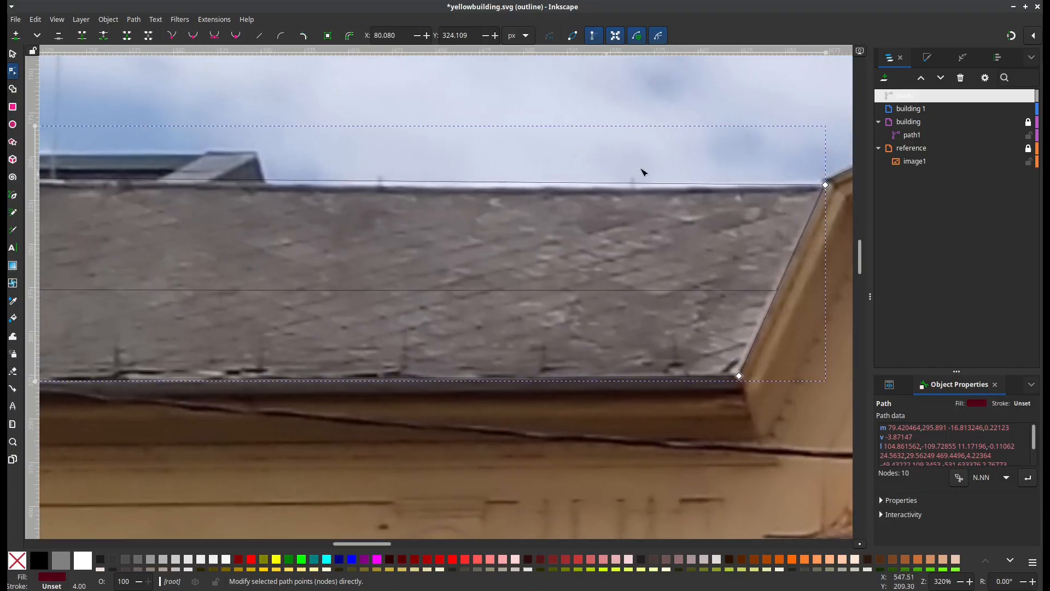
pyautogui.moveTo(901, 94); pyautogui.dragTo(911, 106)
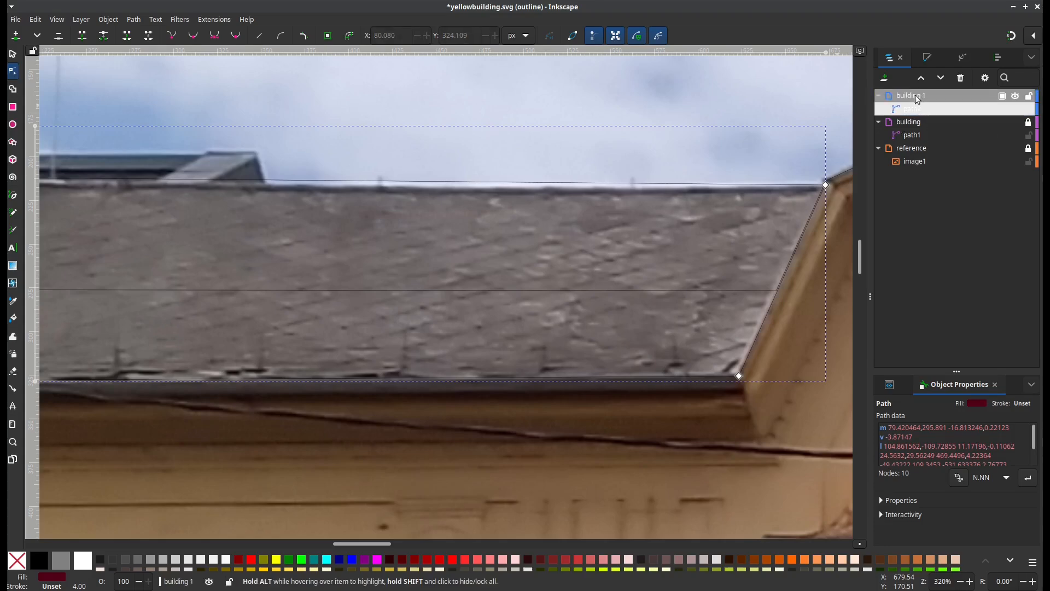
pyautogui.doubleClick(916, 97)
pyautogui.write('roof')
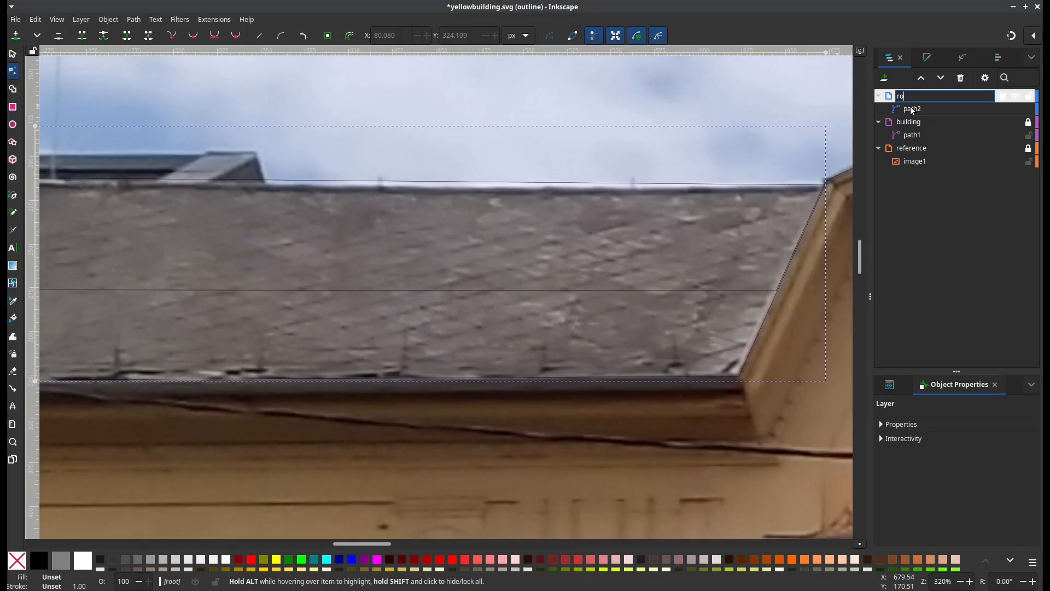
pyautogui.press('Return')
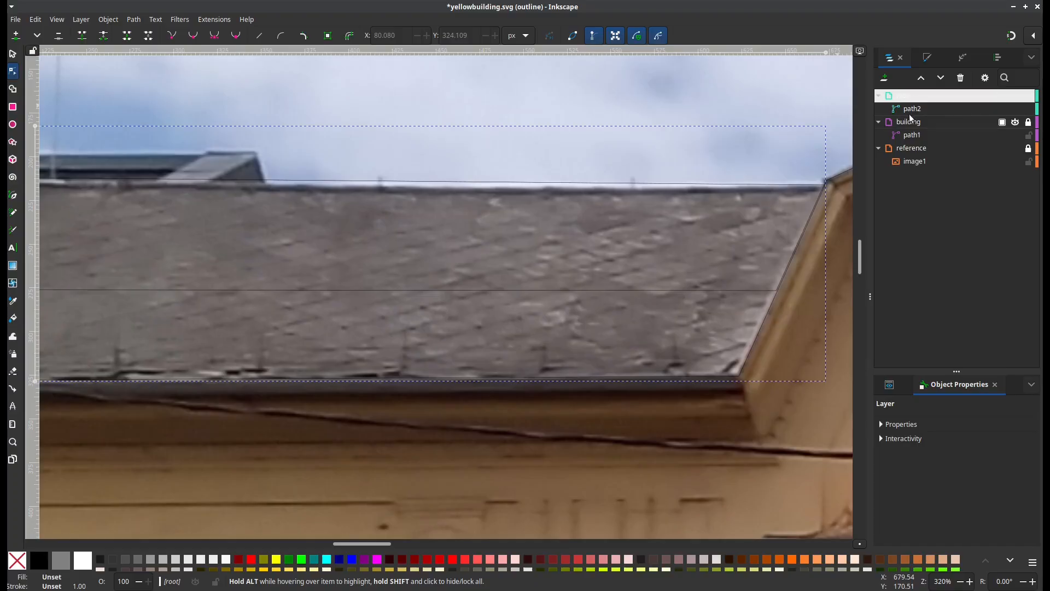
pyautogui.click(912, 109)
pyautogui.rightClick(912, 109)
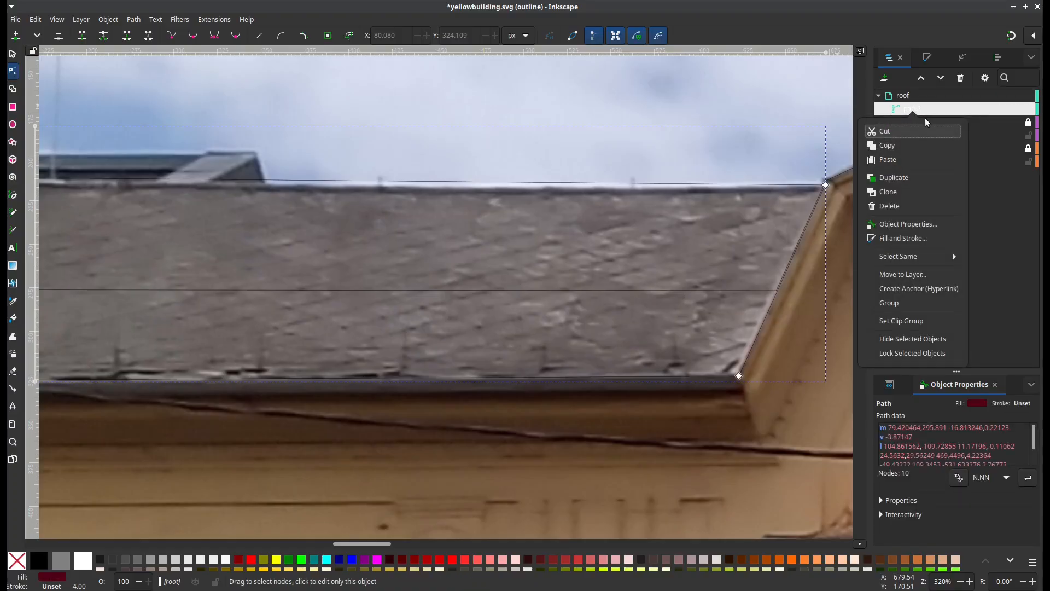
pyautogui.press('Escape')
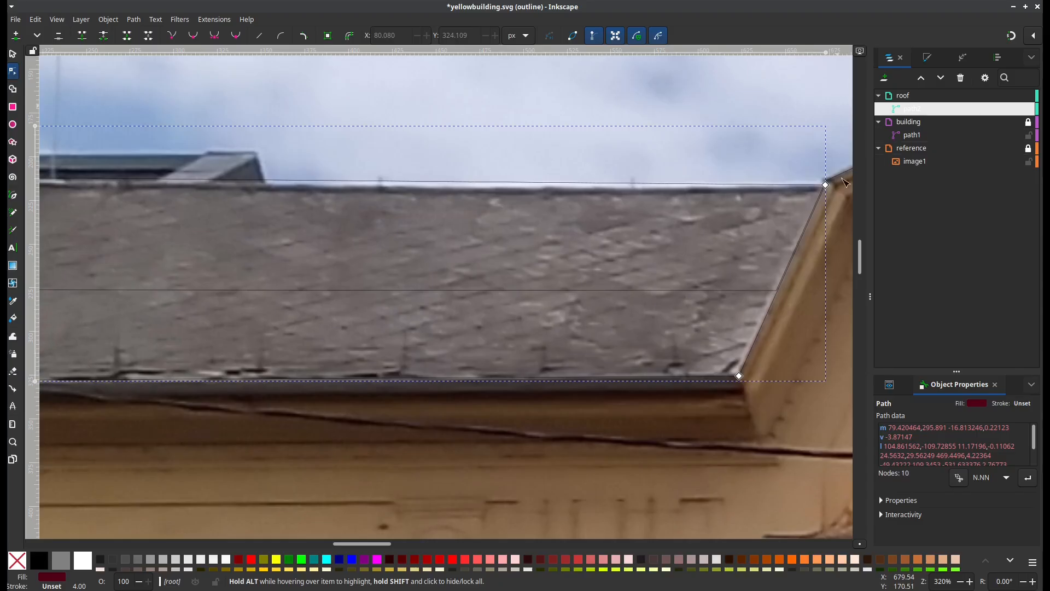
# Draw a closed freehand Pencil shape around the dark patch on the left parapet's outer edge, starting at about X 102.5, Y 247.8 px
pyautogui.hscroll(-10, 305, 236)
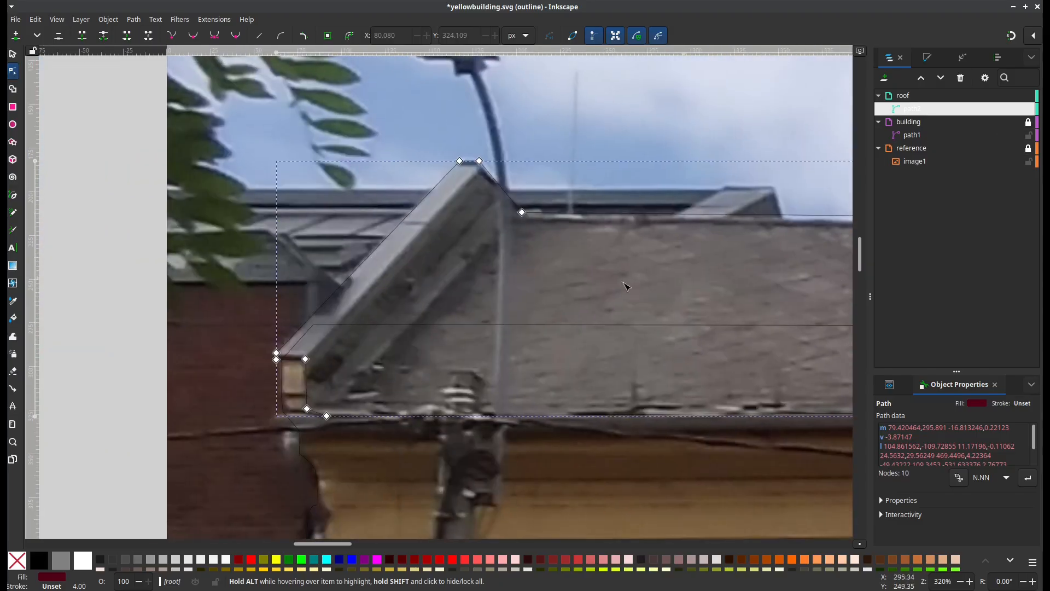
pyautogui.hscroll(-2, 394, 273)
pyautogui.scroll(2, 393, 274)
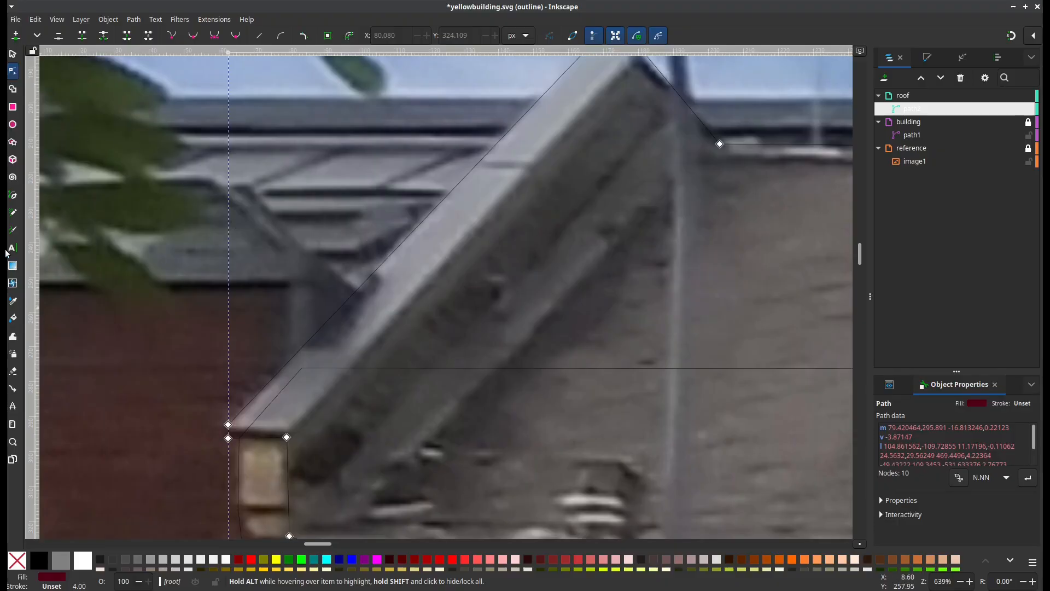
pyautogui.click(13, 213)
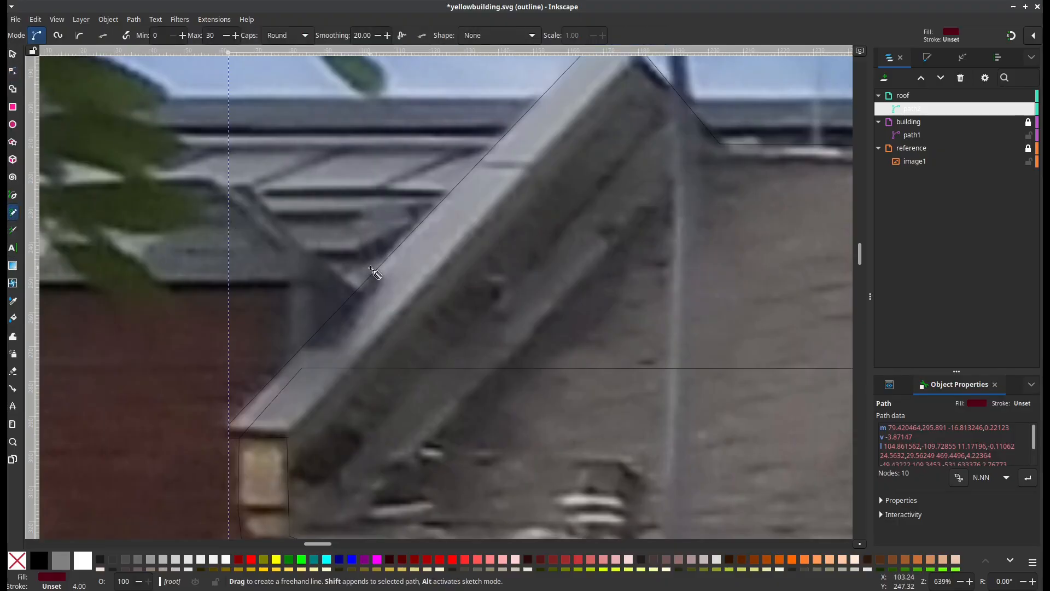
pyautogui.moveTo(368, 269)
pyautogui.mouseDown()
pyautogui.moveTo(345, 334)
pyautogui.moveTo(306, 346)
pyautogui.moveTo(308, 327)
pyautogui.moveTo(368, 271)
pyautogui.mouseUp()
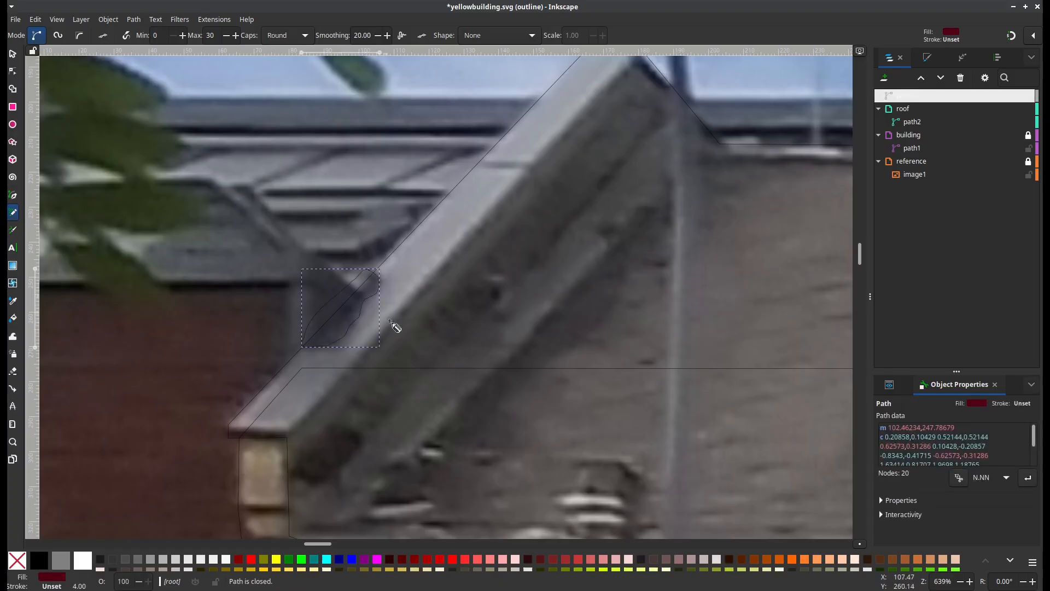
pyautogui.rightClick(590, 369)
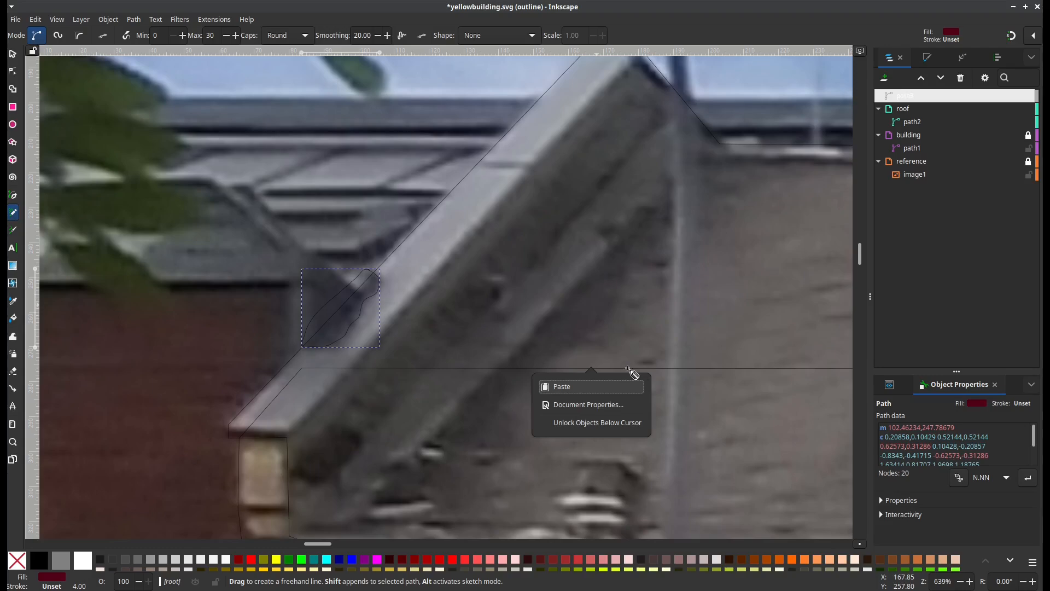
pyautogui.press('Escape')
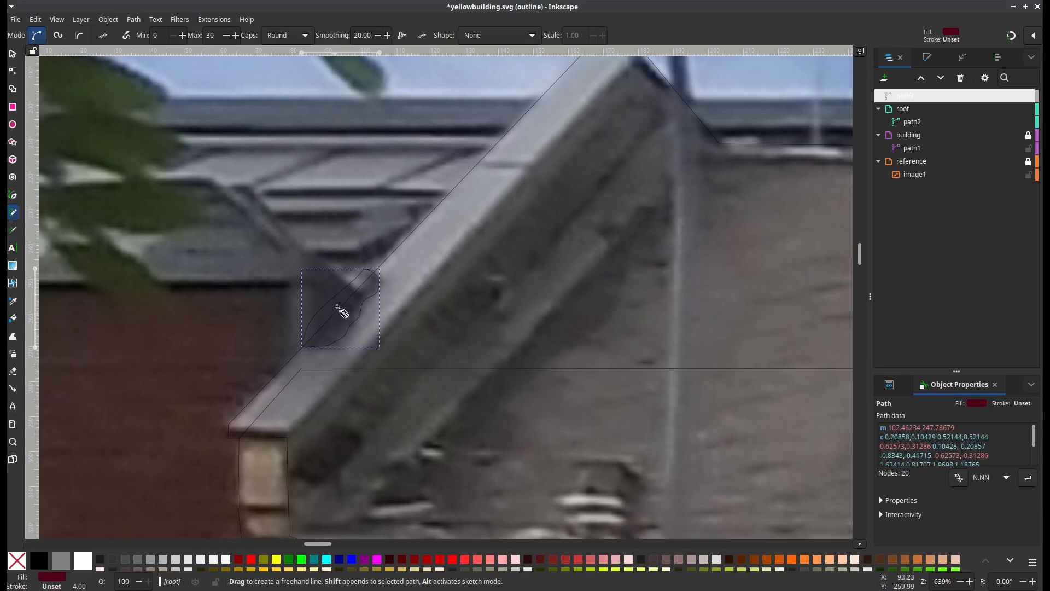
# Trace the dark recess below the left parapet's cap as a closed four-corner Pen path, starting at about X 81.3, Y 306.1 px
pyautogui.moveTo(403, 379); pyautogui.dragTo(361, 245)
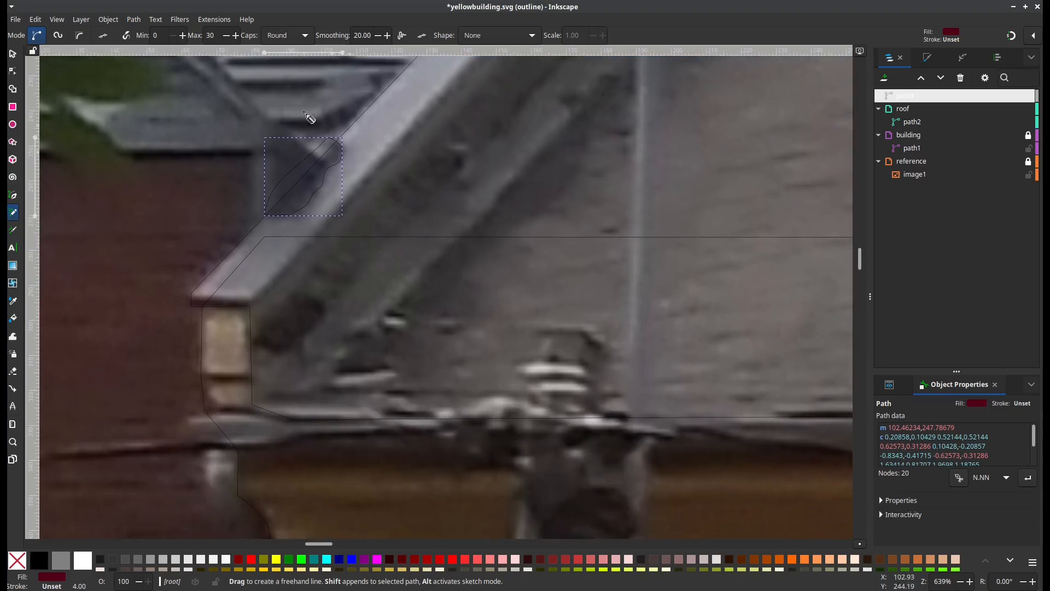
pyautogui.moveTo(305, 305); pyautogui.dragTo(417, 300)
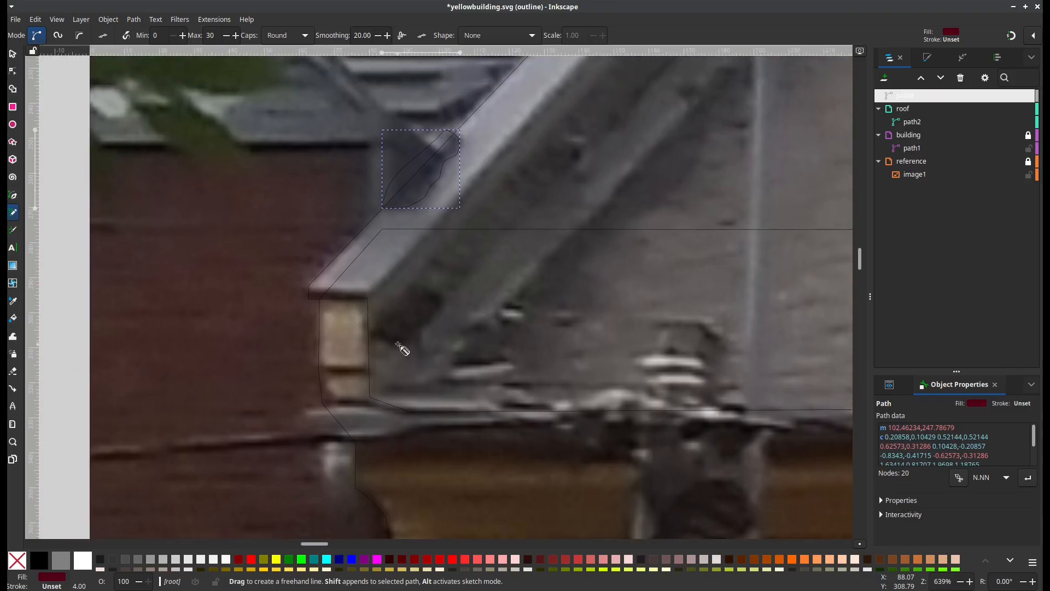
pyautogui.press('b')
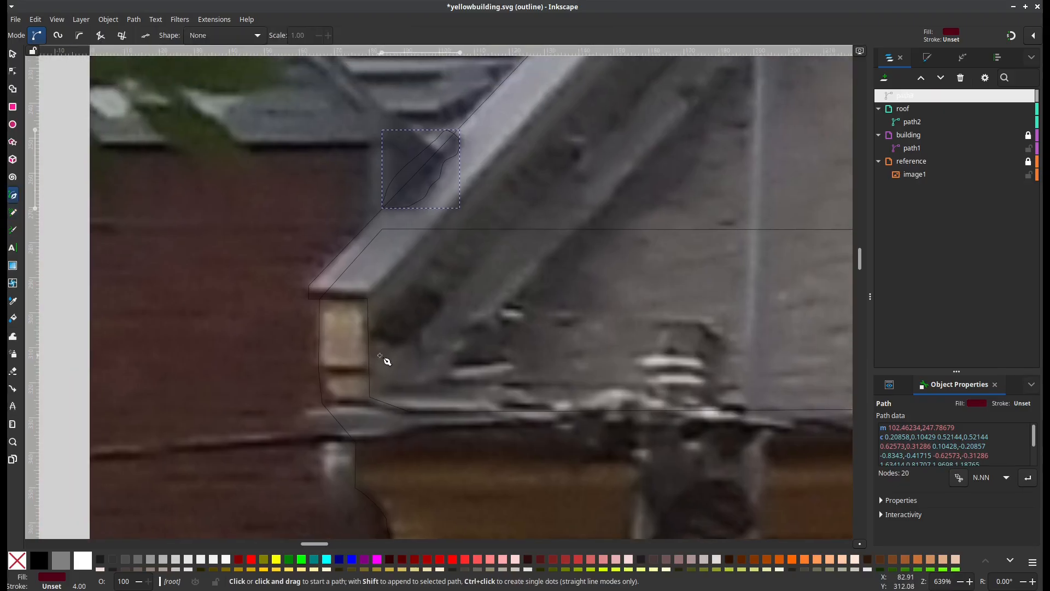
pyautogui.keyDown('ctrl'); pyautogui.scroll(2, 430, 344); pyautogui.keyUp('ctrl')
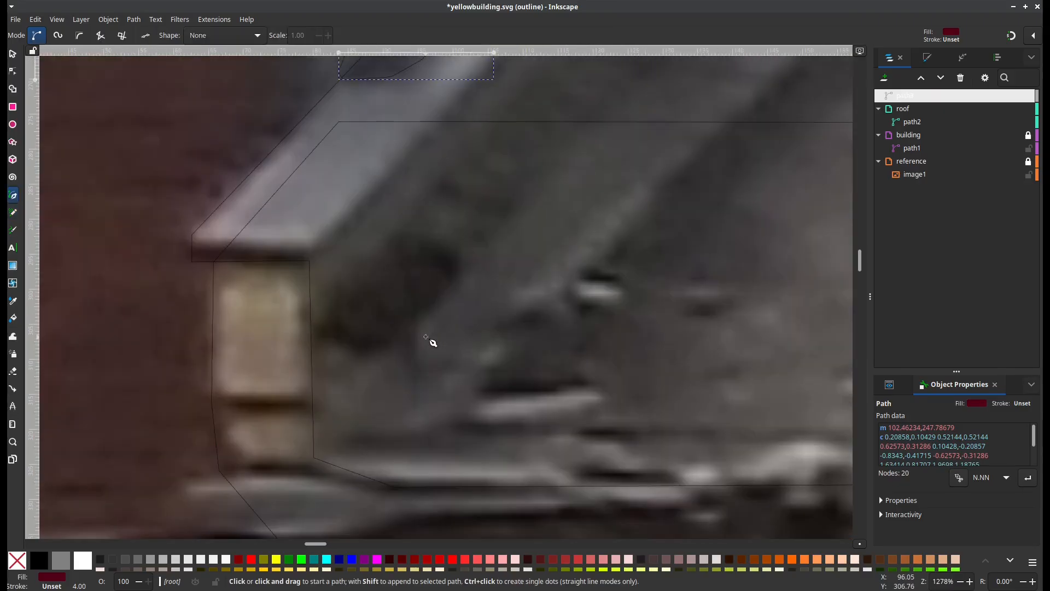
pyautogui.click(322, 332)
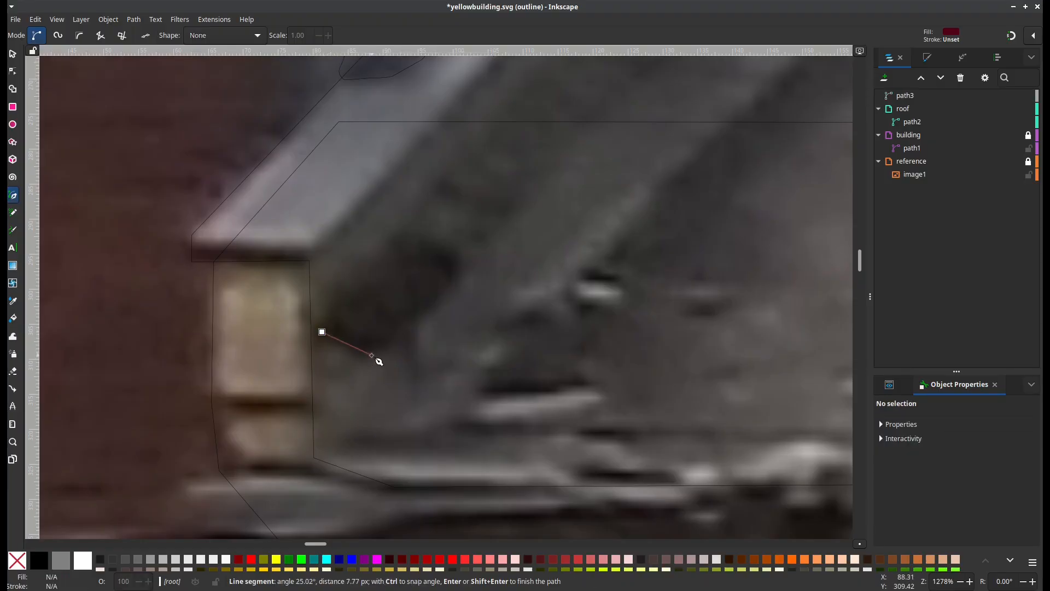
pyautogui.click(371, 356)
pyautogui.click(459, 260)
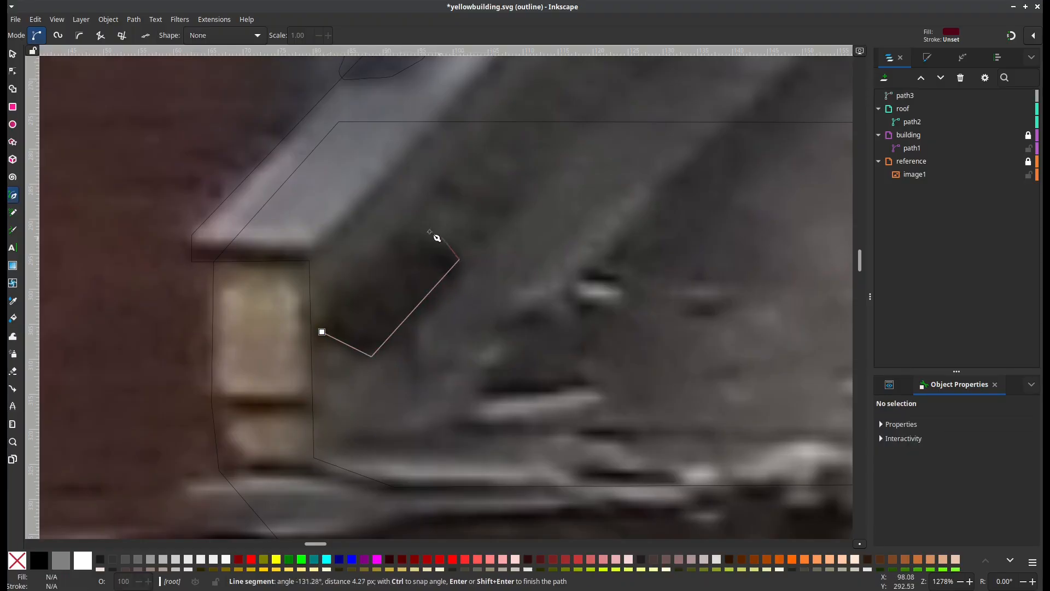
pyautogui.click(398, 233)
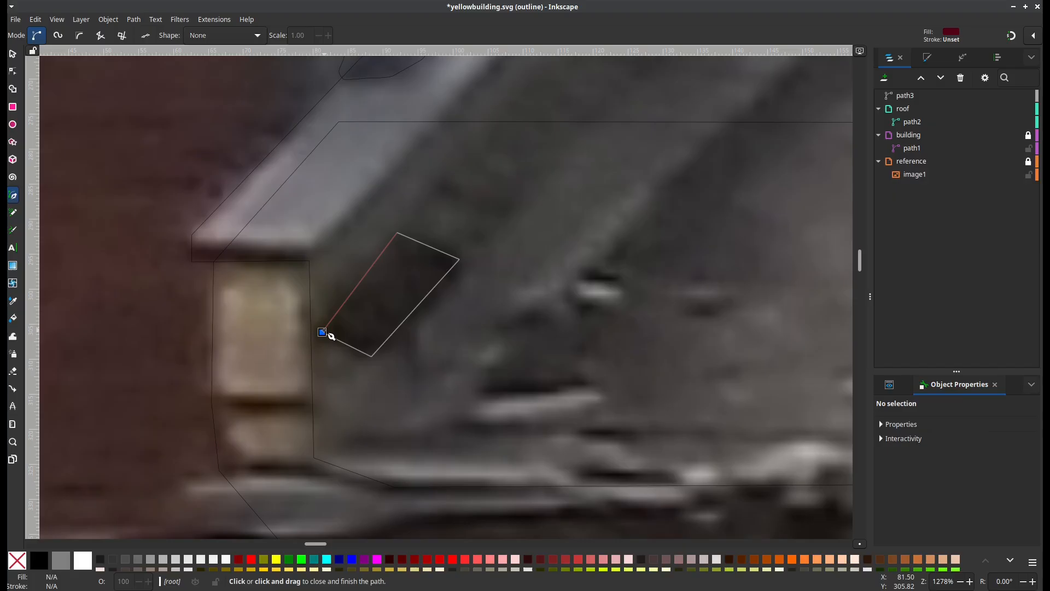
pyautogui.click(322, 332)
# Trace the left parapet's light cap as a closed four-corner Pen path from about X 62.8, Y 292.2 px up to its peak and back
pyautogui.keyDown('ctrl'); pyautogui.scroll(-2, 495, 230); pyautogui.keyUp('ctrl')
pyautogui.keyDown('ctrl'); pyautogui.scroll(-1, 504, 228); pyautogui.keyUp('ctrl')
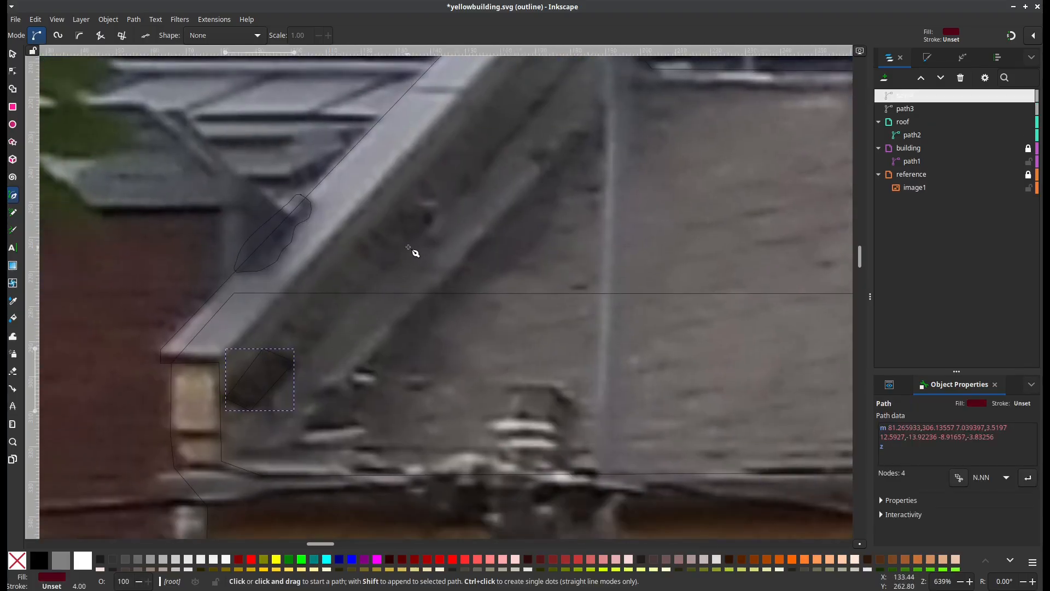
pyautogui.scroll(4, 415, 251)
pyautogui.keyDown('ctrl'); pyautogui.scroll(-1, 432, 281); pyautogui.keyUp('ctrl')
pyautogui.hscroll(5, 415, 250)
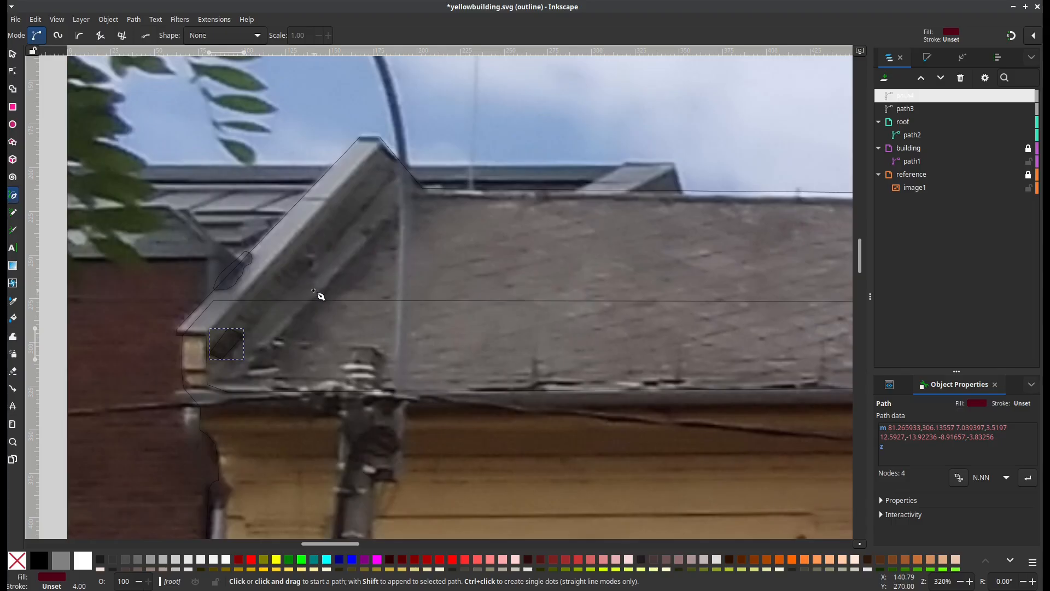
pyautogui.hscroll(-5, 509, 312)
pyautogui.keyDown('ctrl'); pyautogui.scroll(1, 465, 327); pyautogui.keyUp('ctrl')
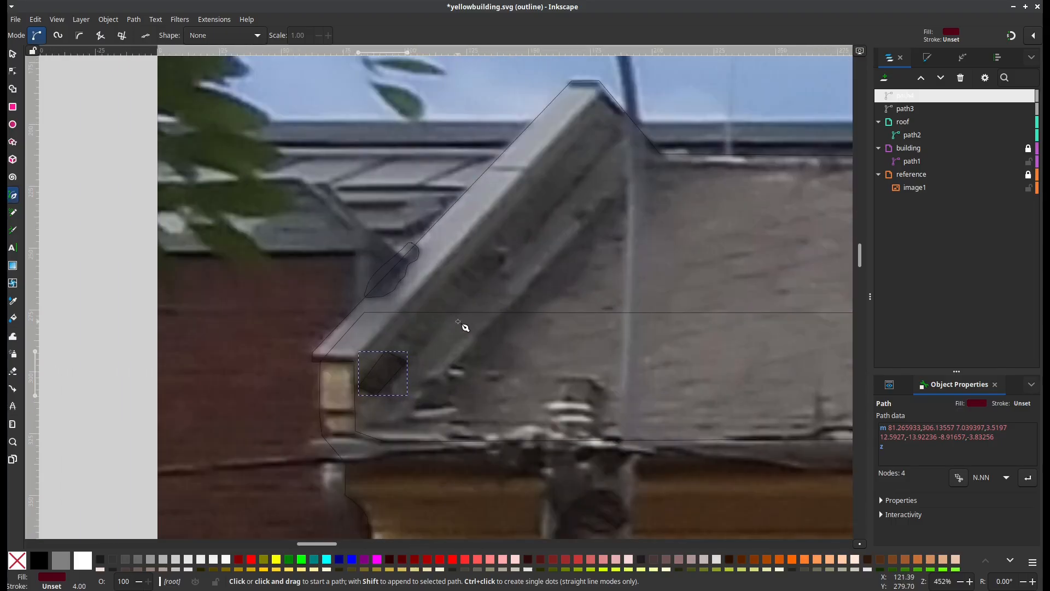
pyautogui.click(312, 353)
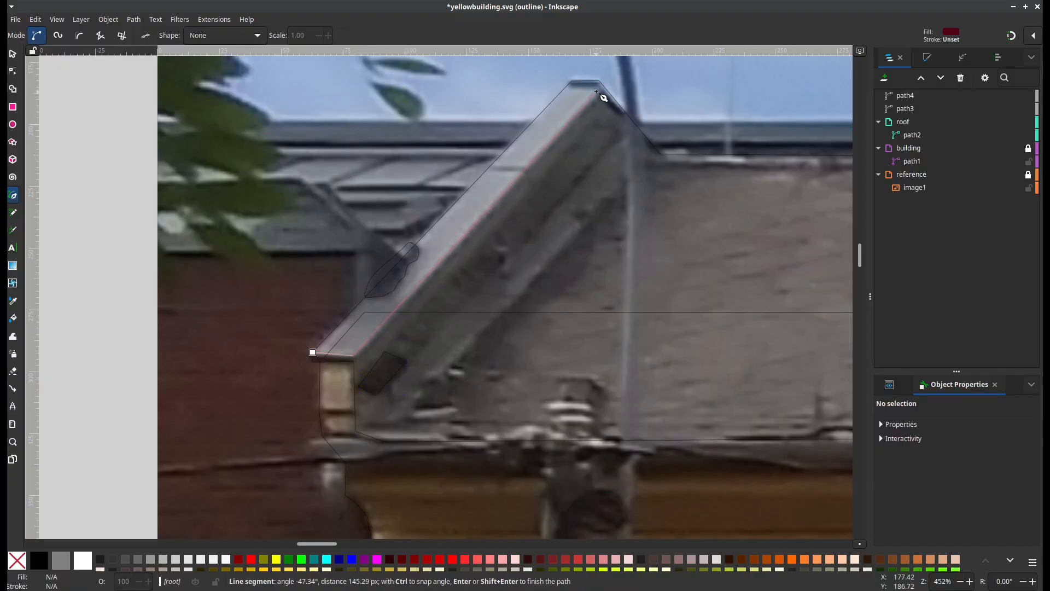
pyautogui.click(596, 90)
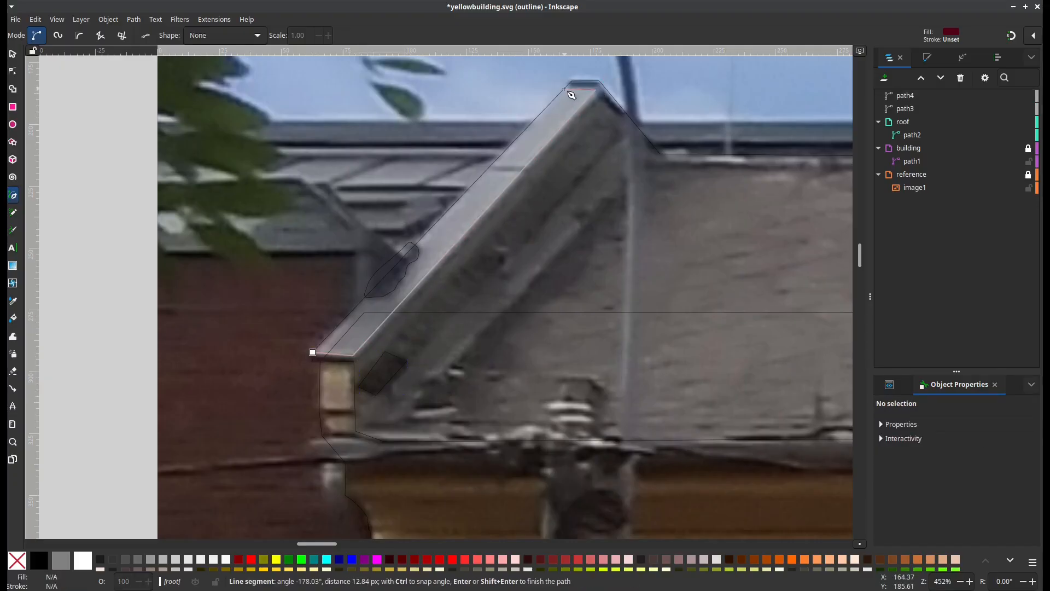
pyautogui.click(563, 88)
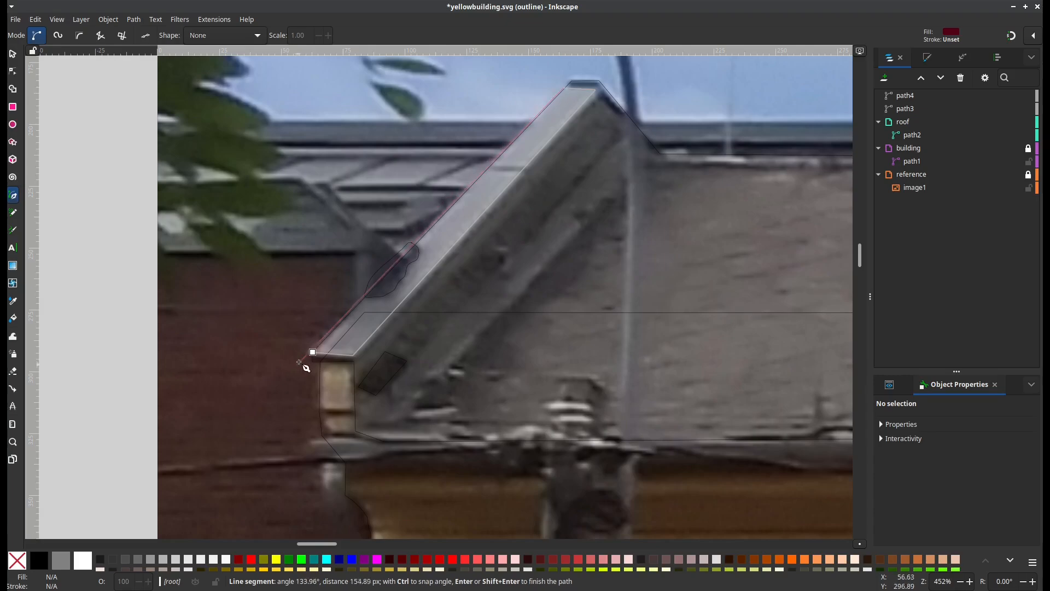
pyautogui.click(312, 353)
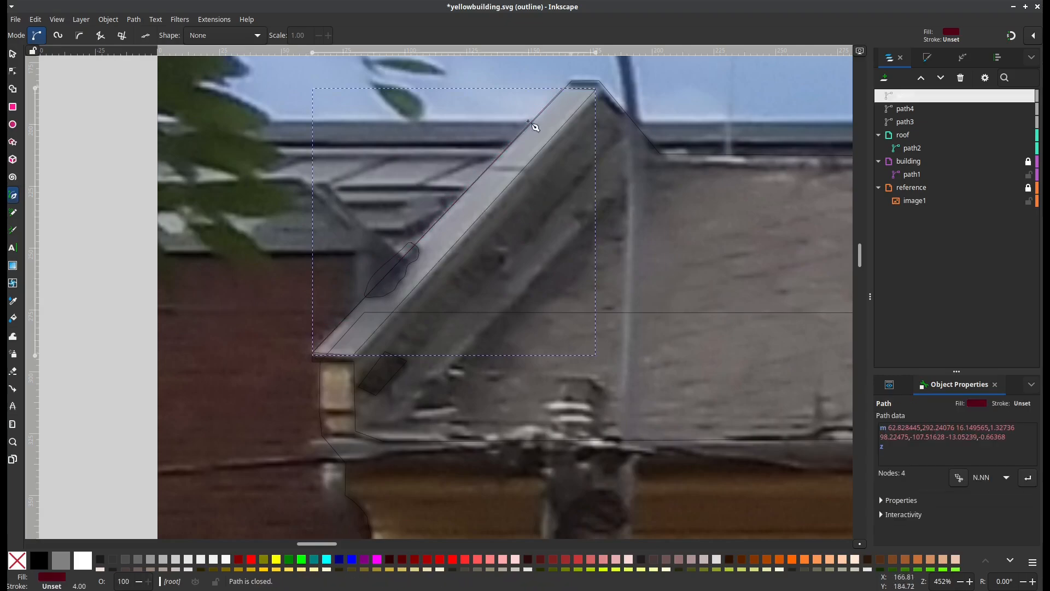
pyautogui.moveTo(356, 393); pyautogui.dragTo(383, 361)
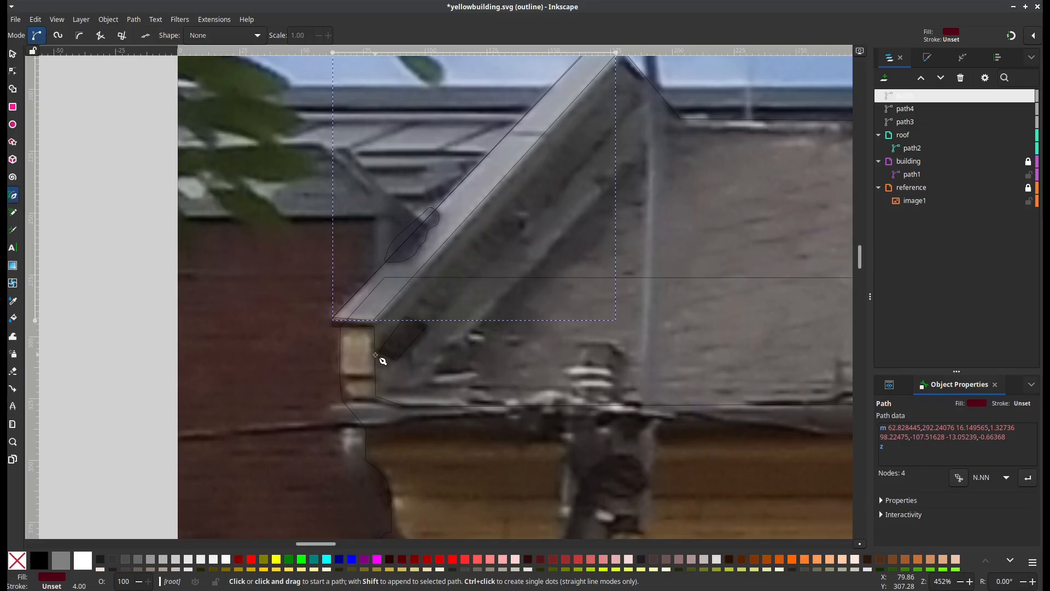
# Trace the dark strip under the lower end of the left parapet's cap as a closed four-corner Pen path, starting at about X 63.0, Y 293.8 px
pyautogui.keyDown('ctrl'); pyautogui.scroll(1, 377, 357); pyautogui.keyUp('ctrl')
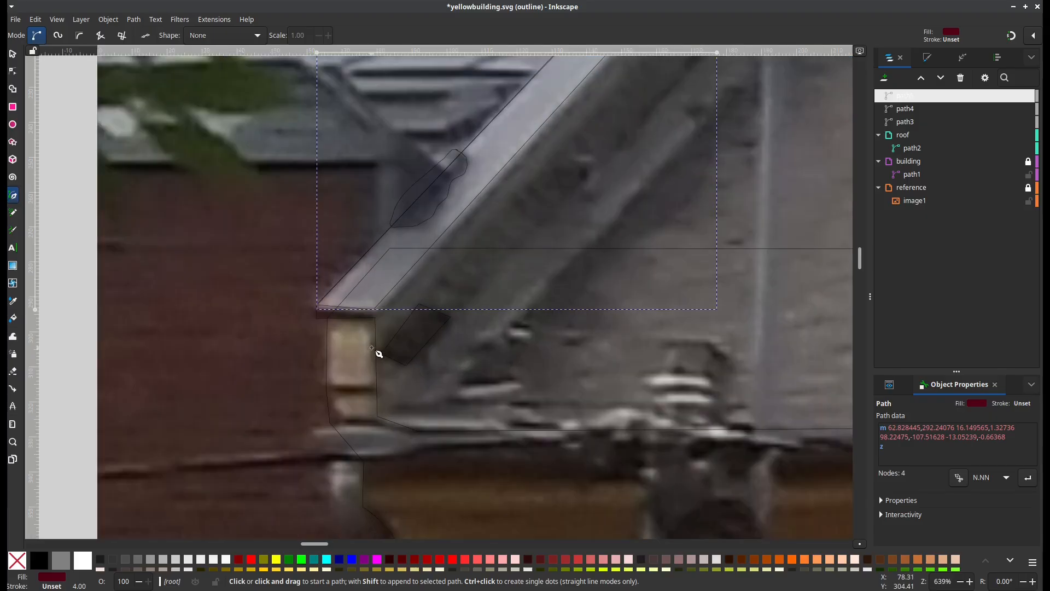
pyautogui.click(317, 309)
pyautogui.click(373, 312)
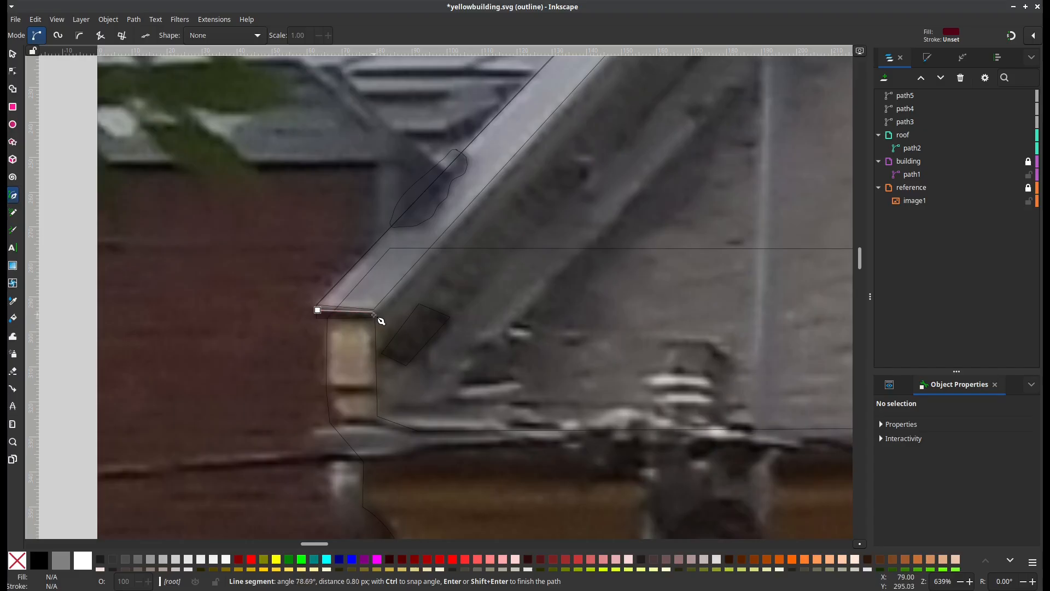
pyautogui.click(374, 317)
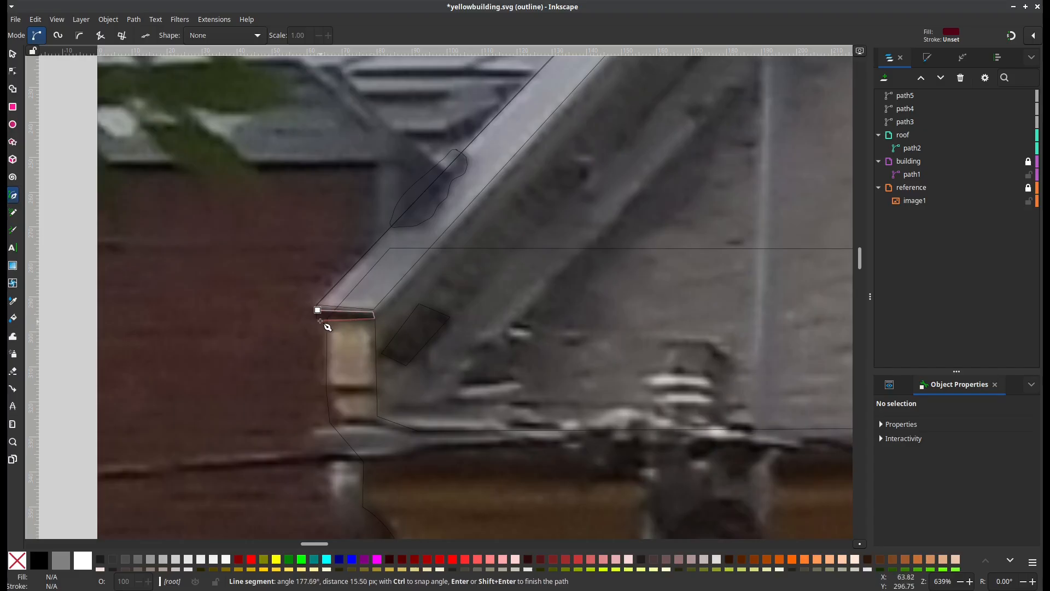
pyautogui.click(318, 316)
pyautogui.click(318, 310)
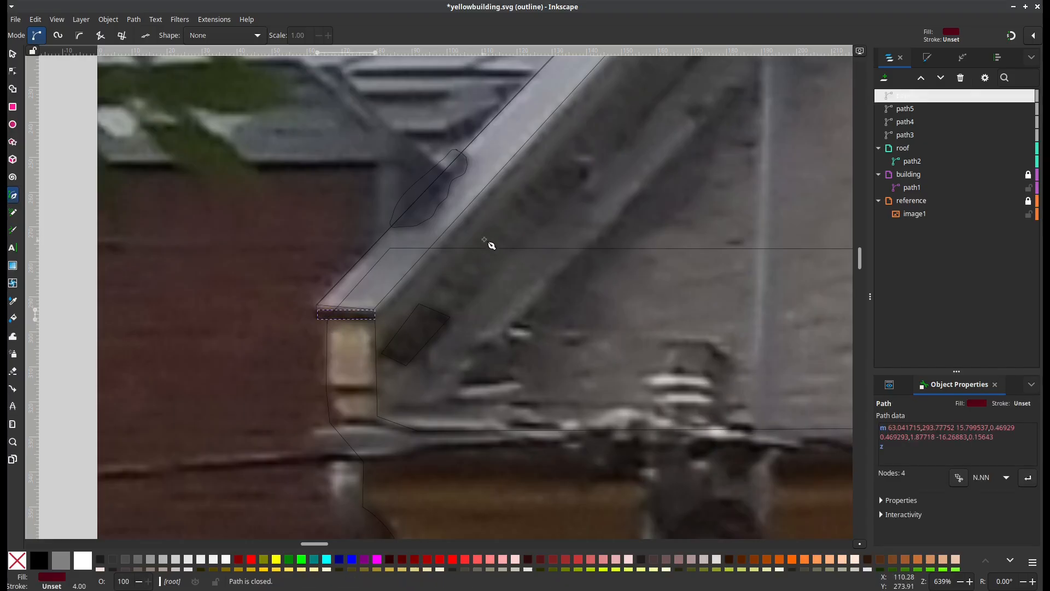
pyautogui.moveTo(490, 242); pyautogui.dragTo(342, 351)
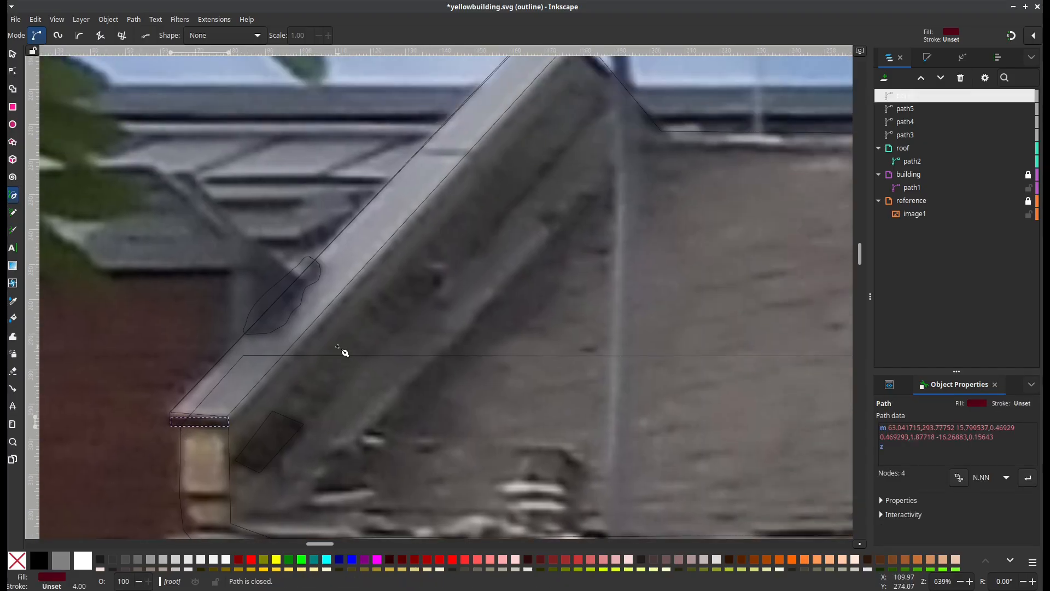
pyautogui.click(242, 408)
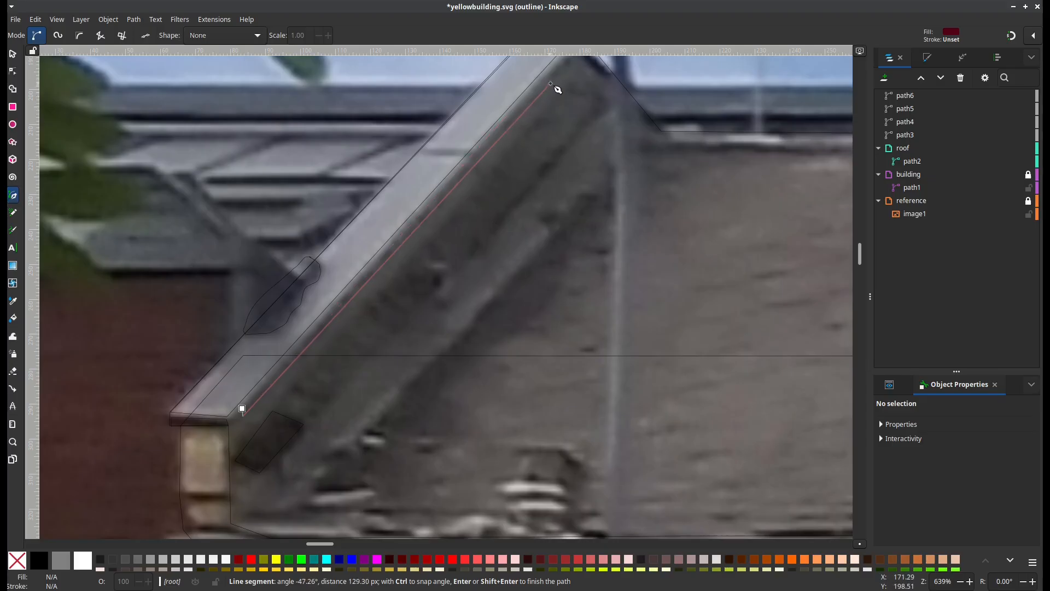
pyautogui.scroll(2, 553, 92)
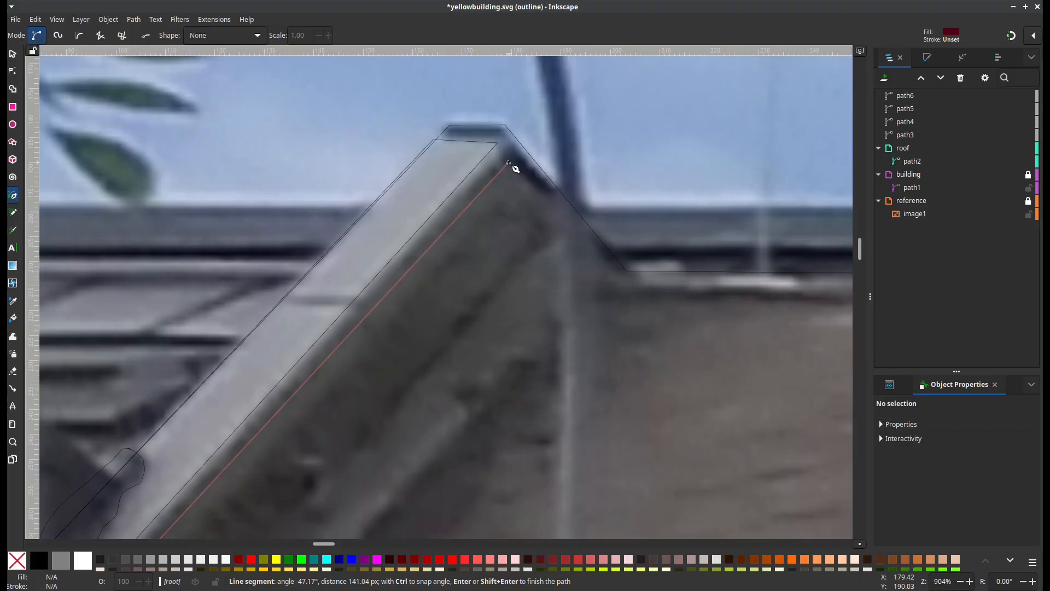
pyautogui.click(503, 167)
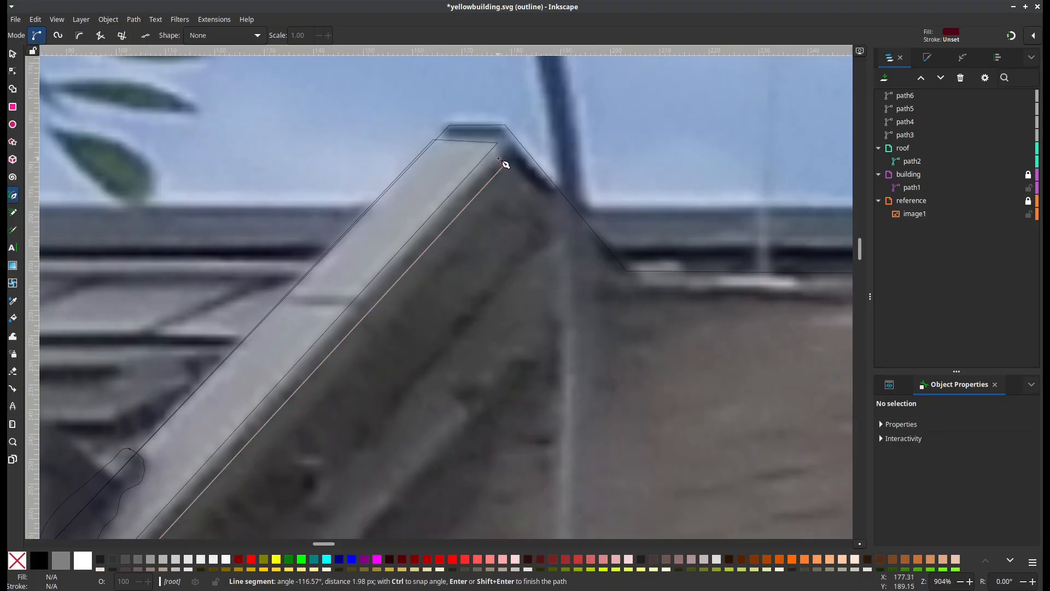
pyautogui.scroll(-3, 502, 169)
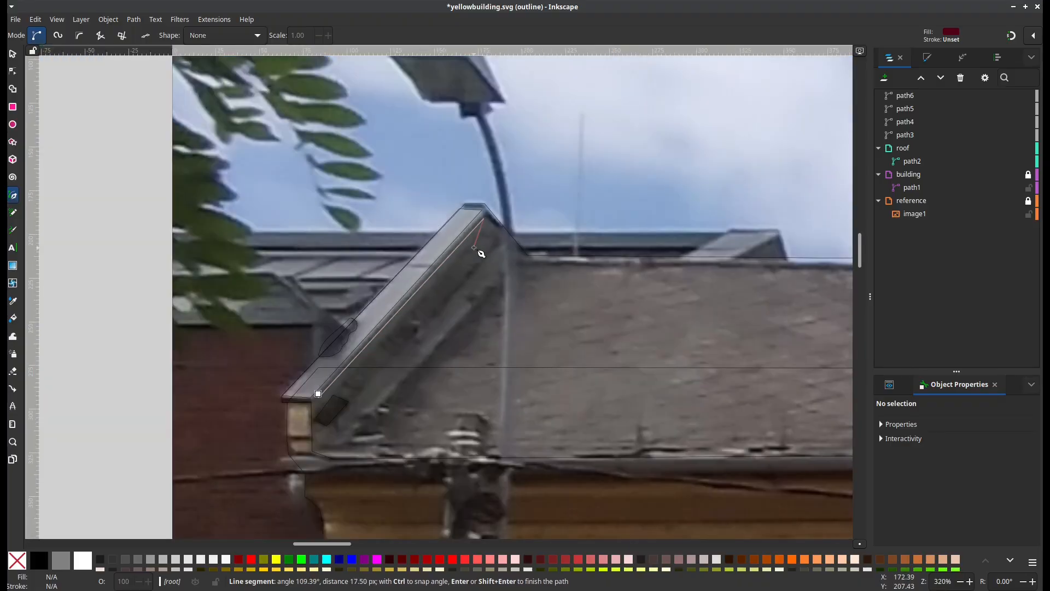
pyautogui.press('Escape')
# Trace the long dark band on the parapet's inner face as a closed four-corner Pen path, starting at about X 128.3, Y 266.9 px
pyautogui.moveTo(462, 347); pyautogui.dragTo(514, 302)
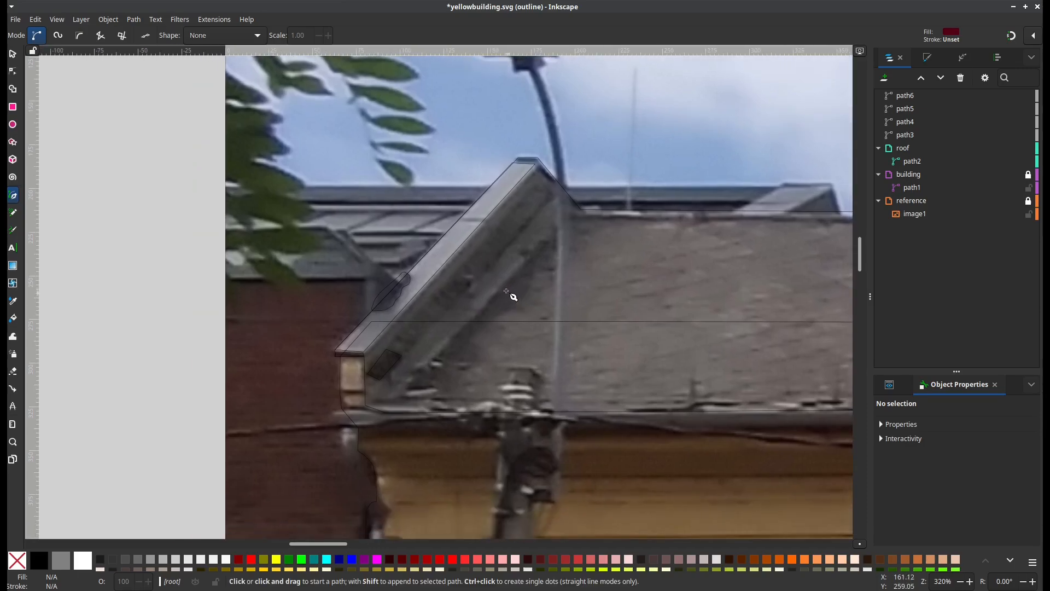
pyautogui.moveTo(513, 296); pyautogui.dragTo(401, 284)
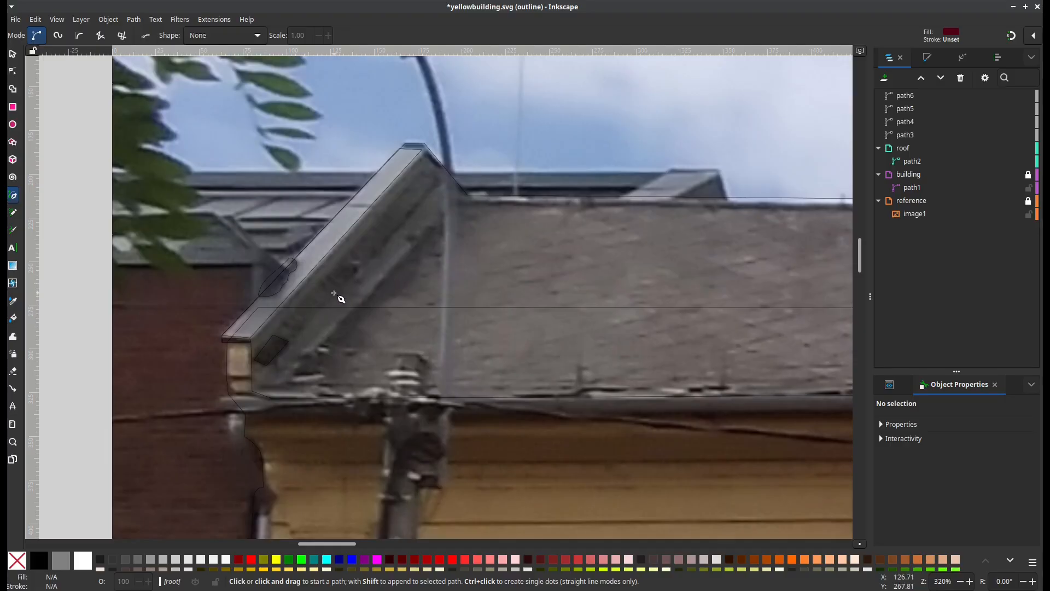
pyautogui.click(337, 291)
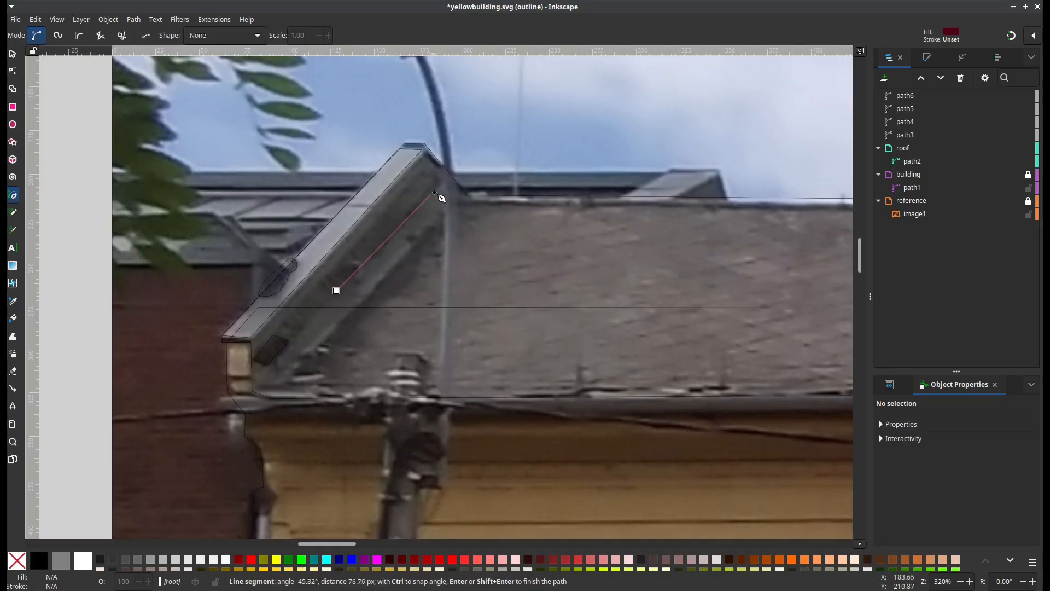
pyautogui.click(438, 183)
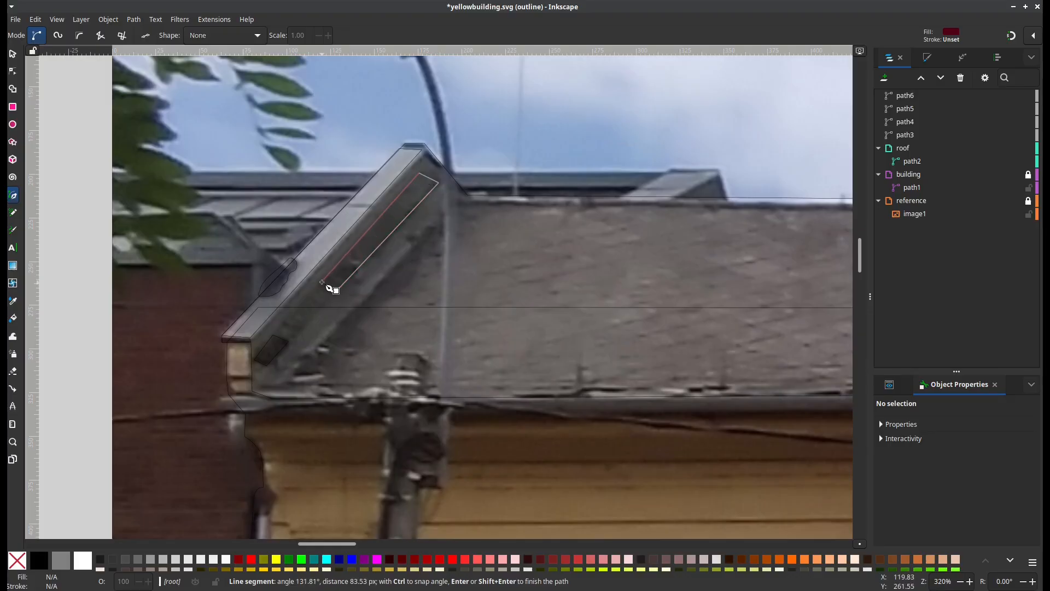
pyautogui.click(322, 283)
pyautogui.click(336, 291)
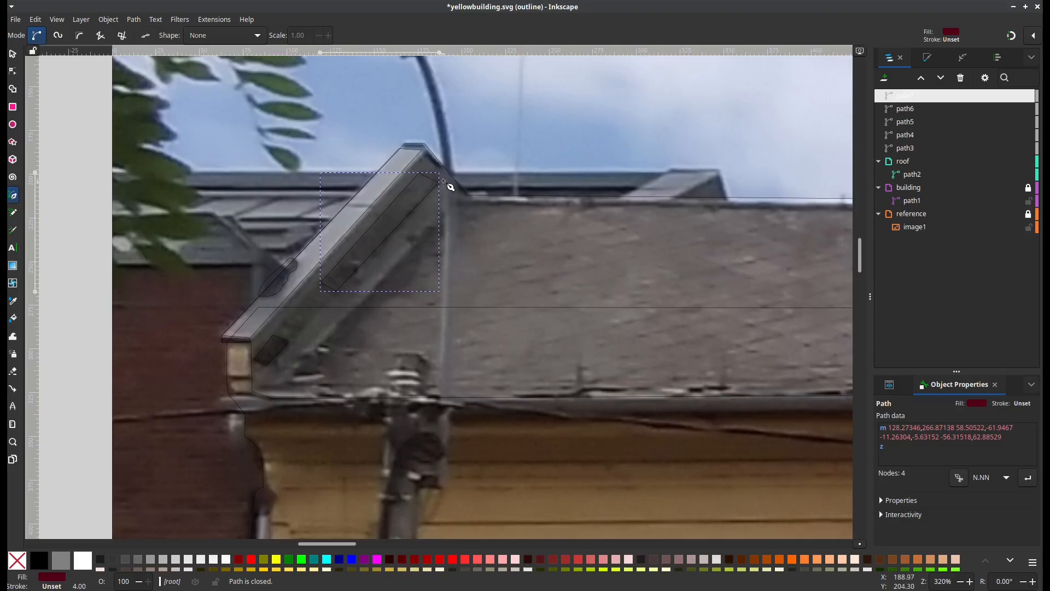
# Trace the dark edge on the parapet's peak as a closed four-corner Pen path, starting at about X 167.4, Y 182.4 px
pyautogui.scroll(2, 443, 151)
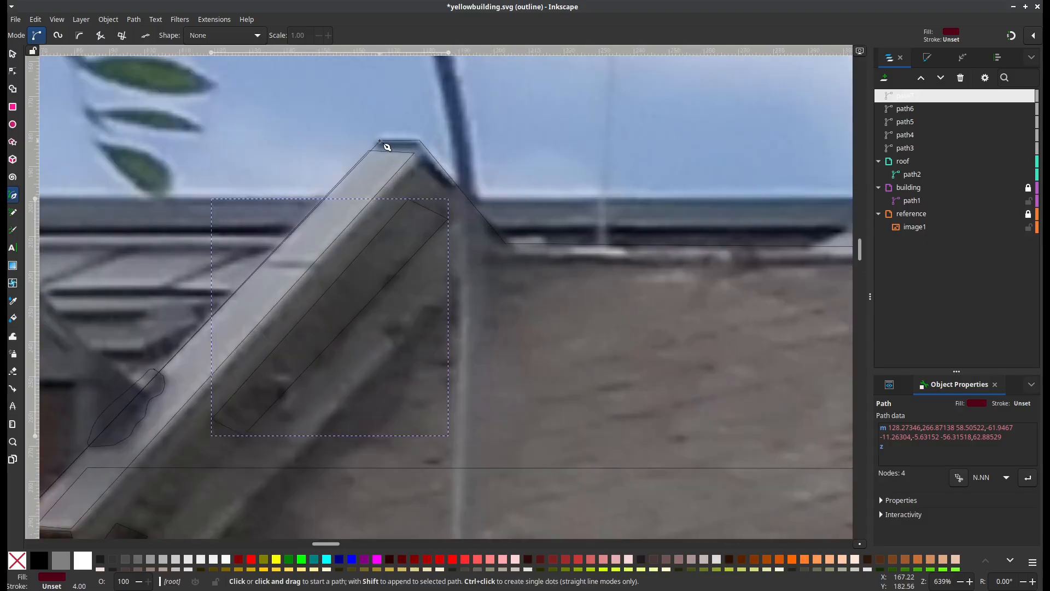
pyautogui.click(380, 141)
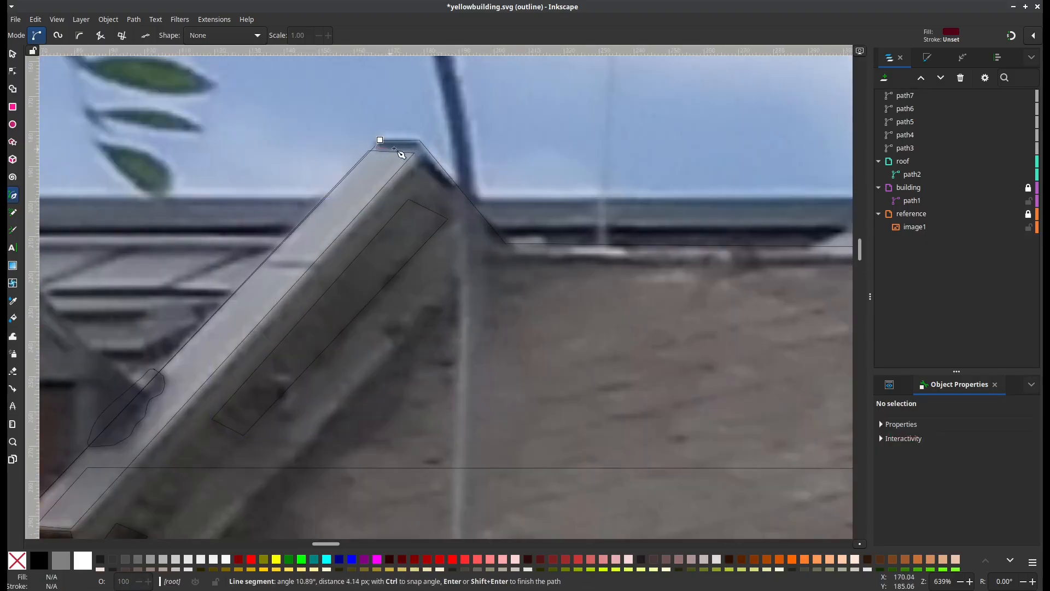
pyautogui.click(416, 149)
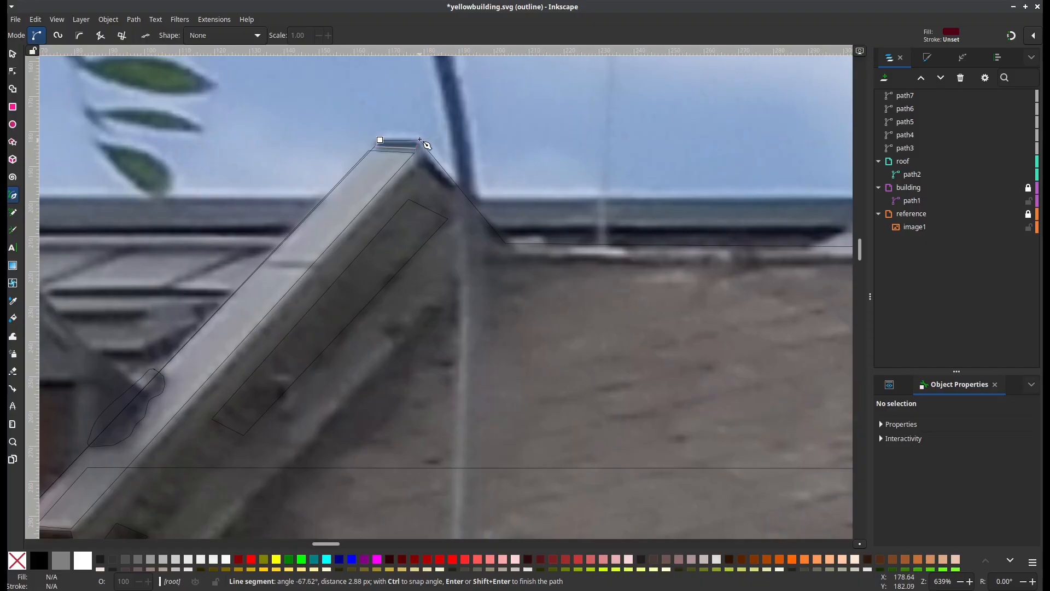
pyautogui.click(419, 140)
pyautogui.click(380, 140)
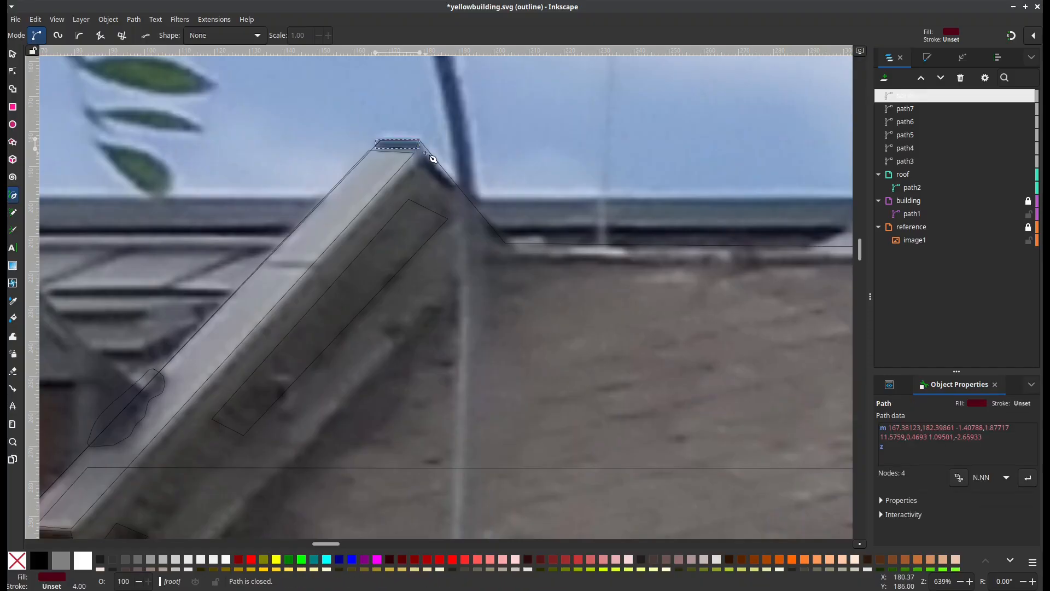
# Trace the dark sliver sloping down behind the parapet's peak as a closed four-corner Pen path, starting at about X 180.7, Y 186.2 px
pyautogui.click(427, 154)
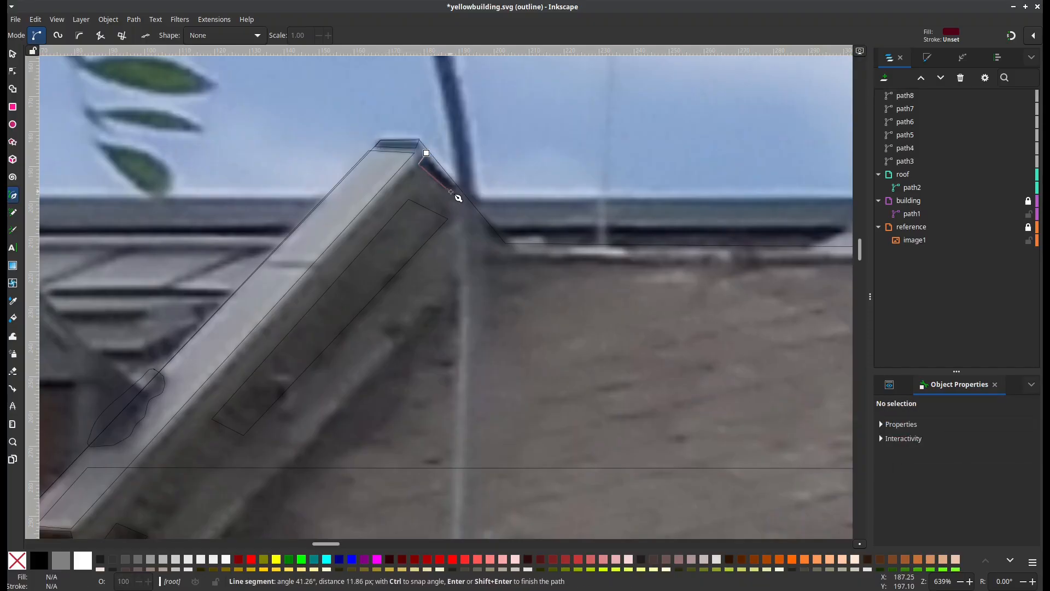
pyautogui.click(450, 191)
pyautogui.click(458, 187)
pyautogui.click(427, 153)
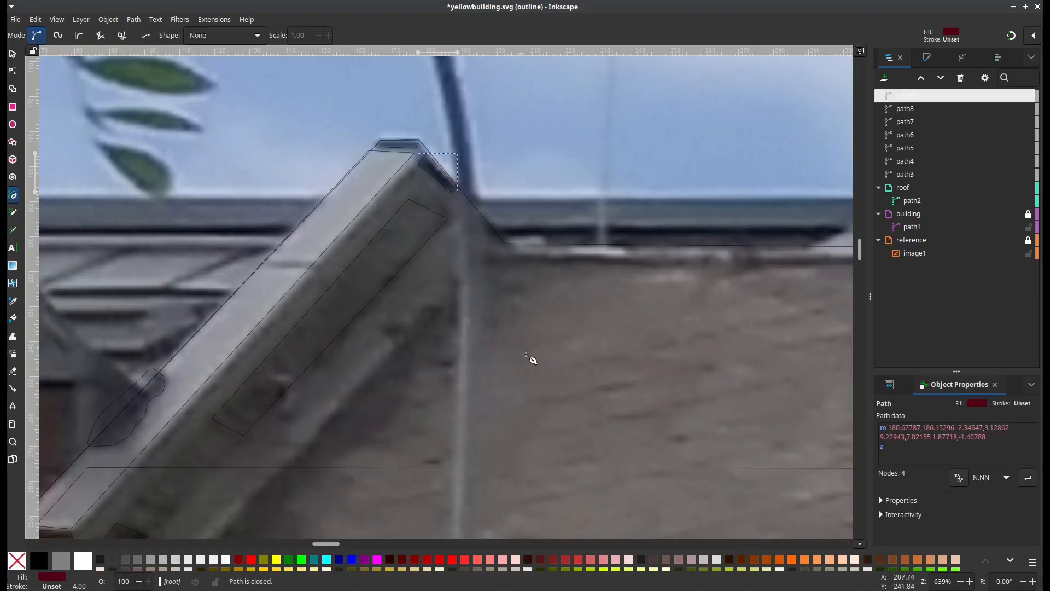
# Start a Pen path at about X 105.3, Y 313.7 px and trace the jagged lower end of the parapet's shadow on the roof
pyautogui.scroll(-3, 349, 249)
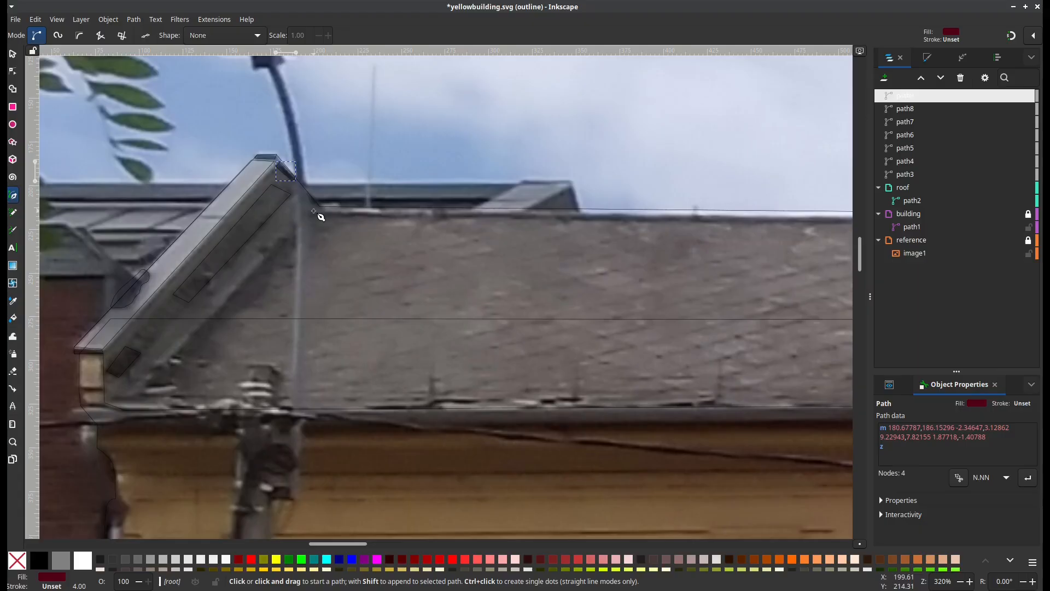
pyautogui.moveTo(321, 217); pyautogui.dragTo(530, 217)
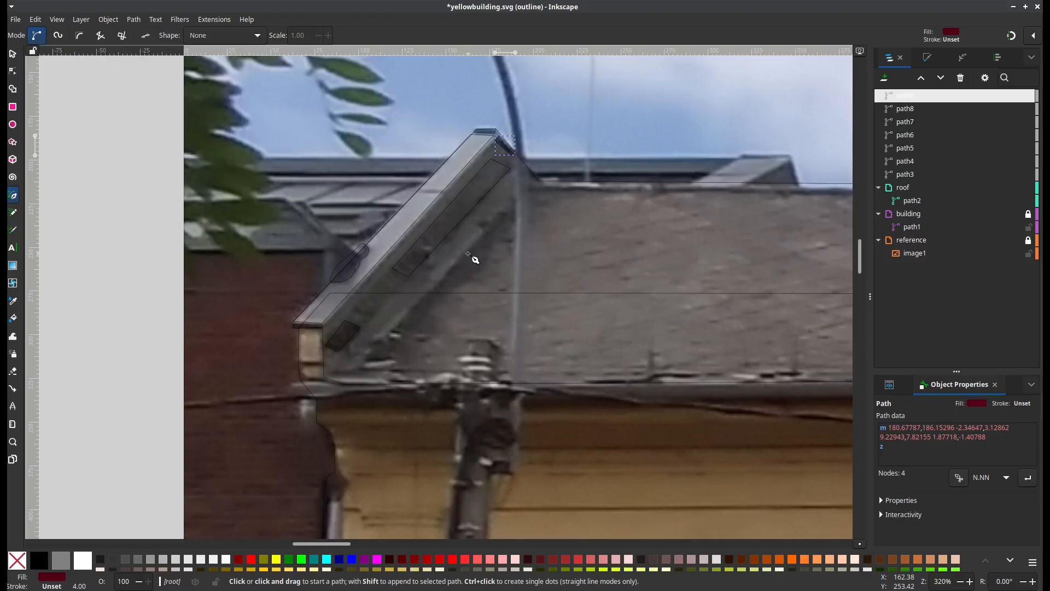
pyautogui.keyDown('ctrl'); pyautogui.scroll(-3, 475, 260); pyautogui.keyUp('ctrl')
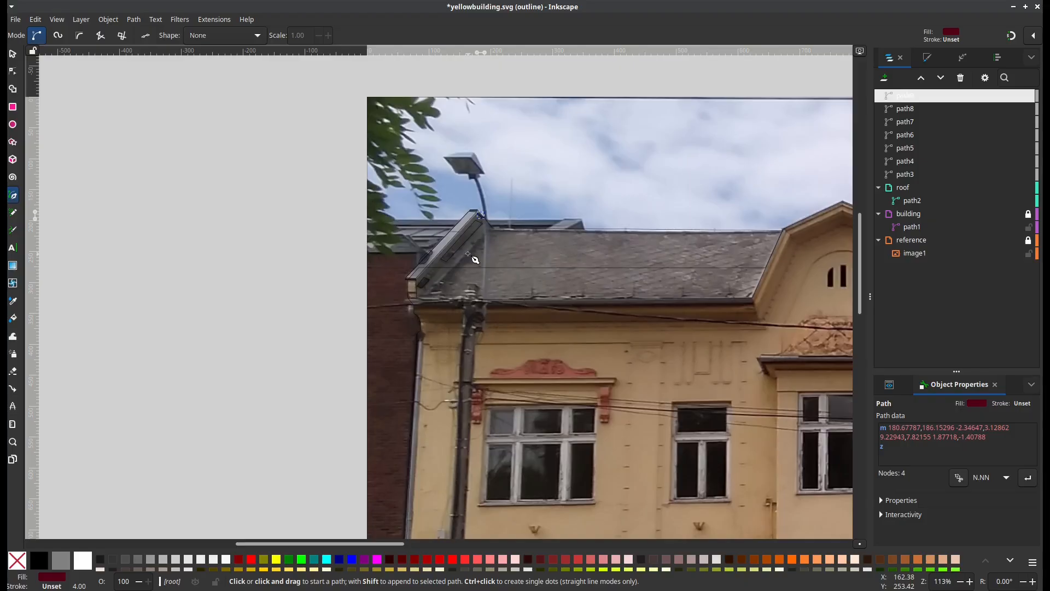
pyautogui.keyDown('ctrl'); pyautogui.scroll(2, 474, 259); pyautogui.keyUp('ctrl')
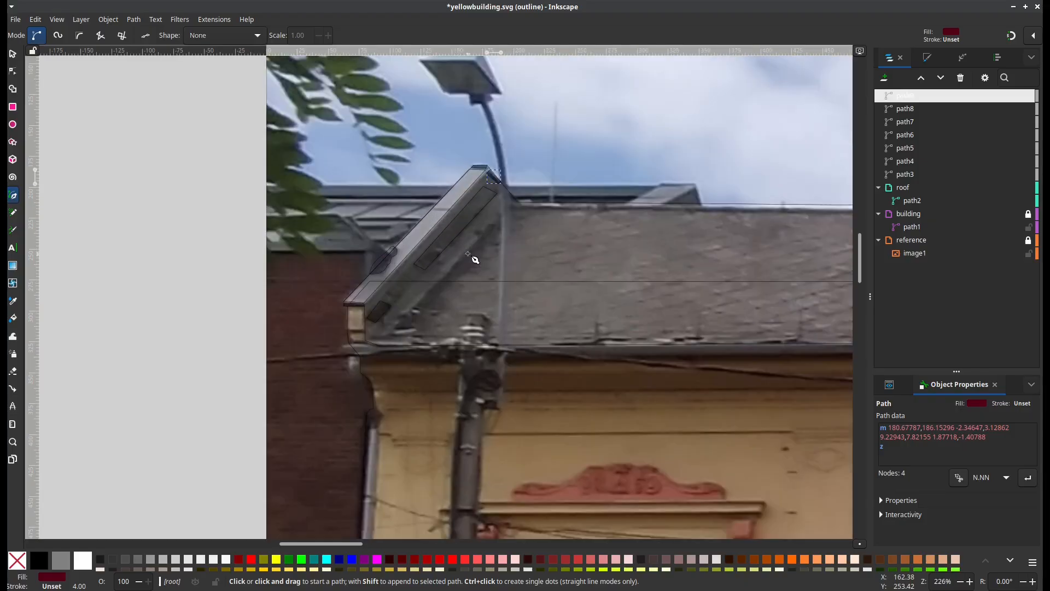
pyautogui.click(396, 328)
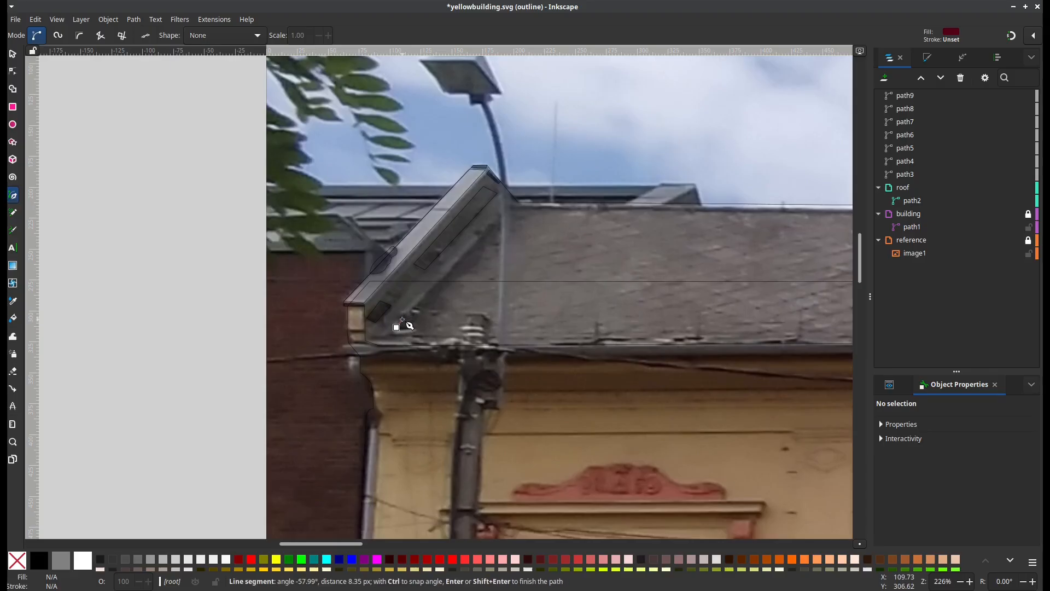
pyautogui.scroll(3, 402, 320)
pyautogui.click(403, 318)
pyautogui.click(392, 315)
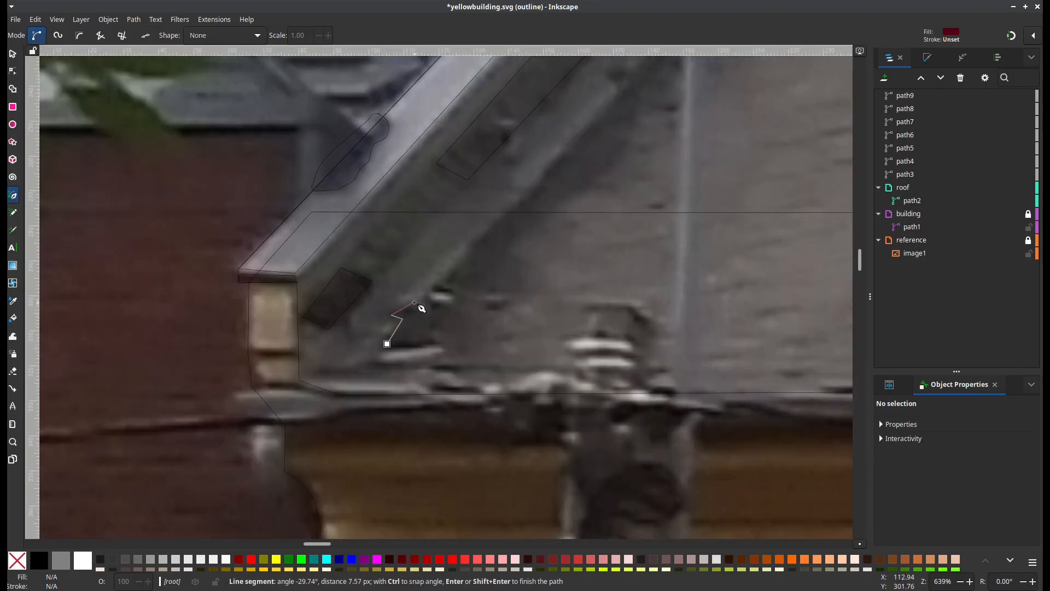
pyautogui.click(412, 308)
pyautogui.click(426, 317)
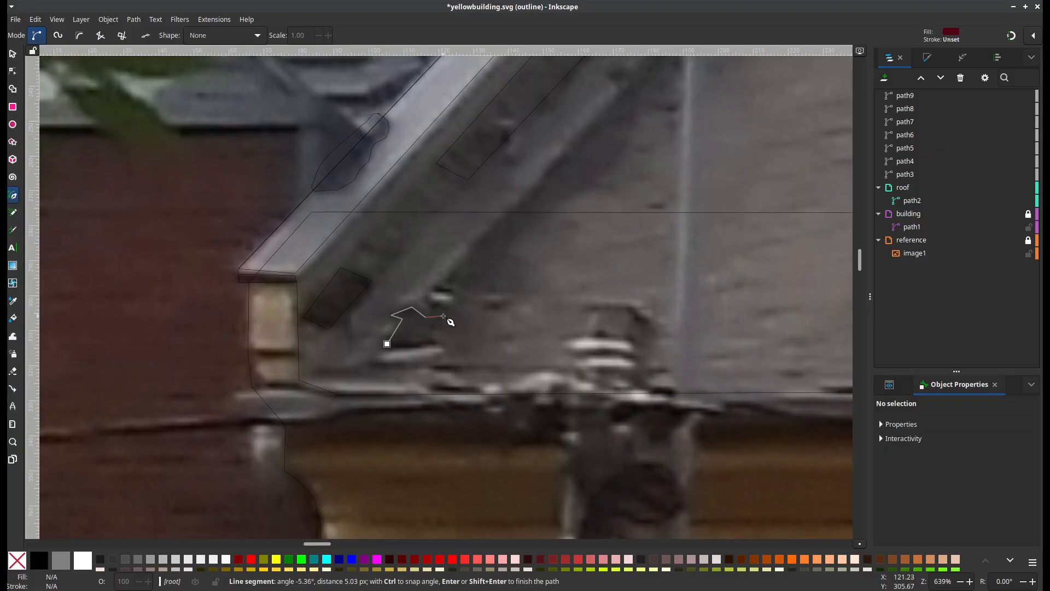
pyautogui.click(439, 315)
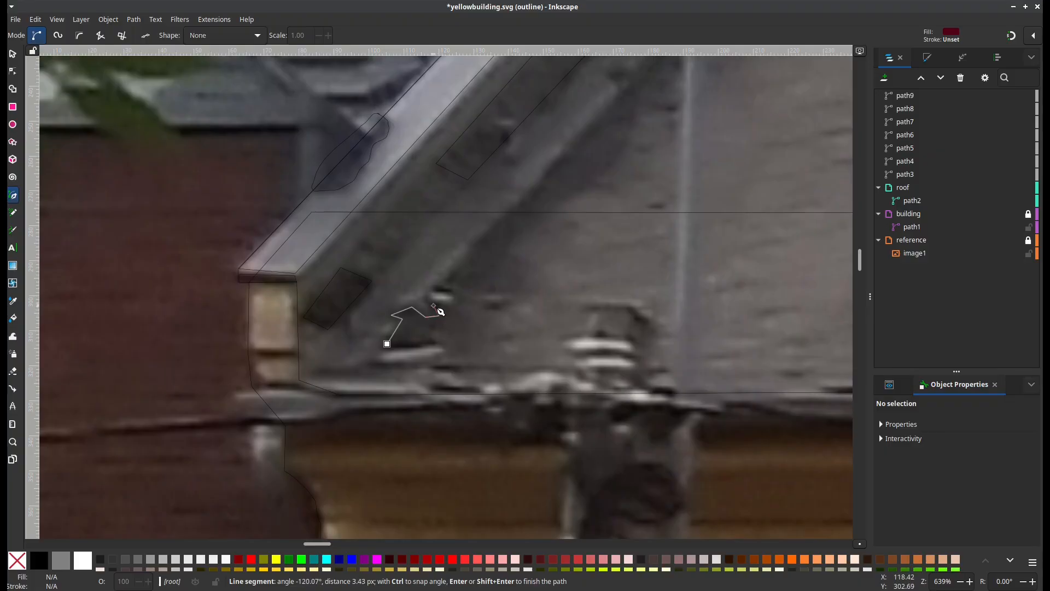
pyautogui.click(434, 304)
# Extend the shadow path along the parapet's foot to about X 198.5, Y 218.2 px and below the ridge to about X 218.5, ending it open
pyautogui.scroll(8, 577, 154)
pyautogui.hscroll(9, 577, 155)
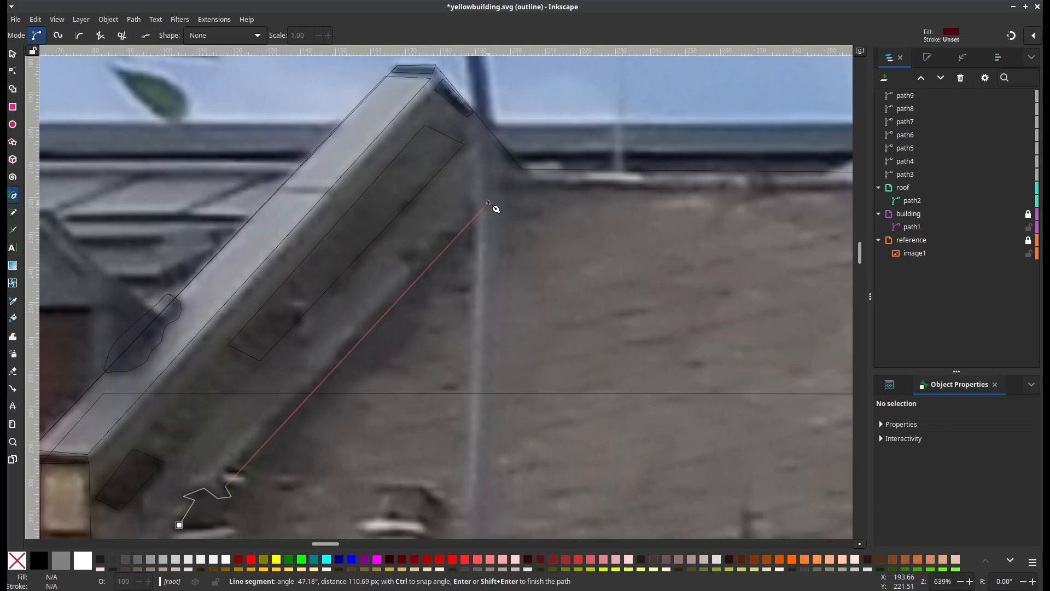
pyautogui.scroll(-3, 494, 205)
pyautogui.scroll(3, 496, 203)
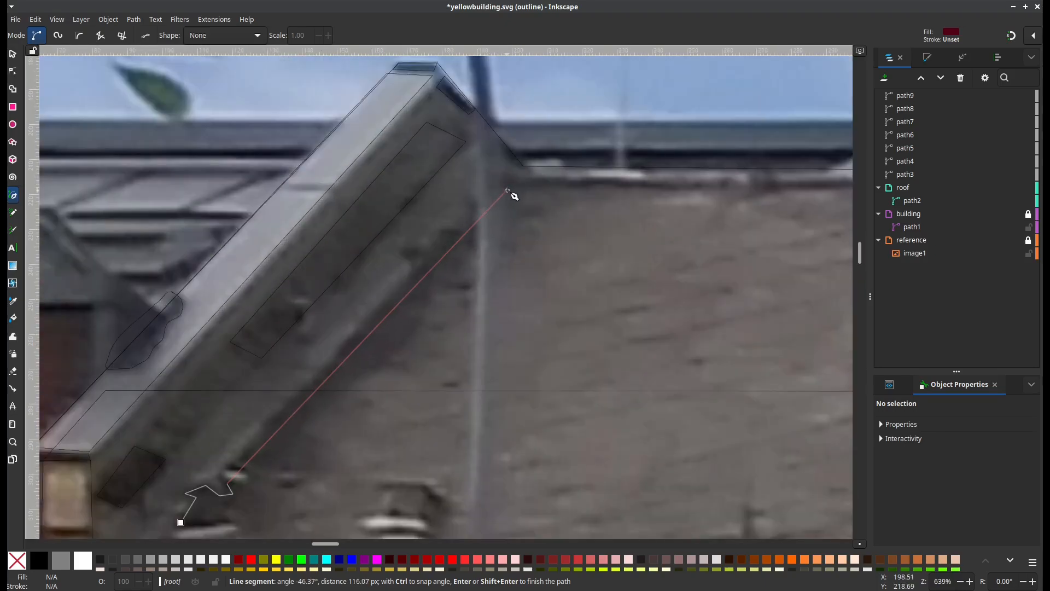
pyautogui.click(507, 189)
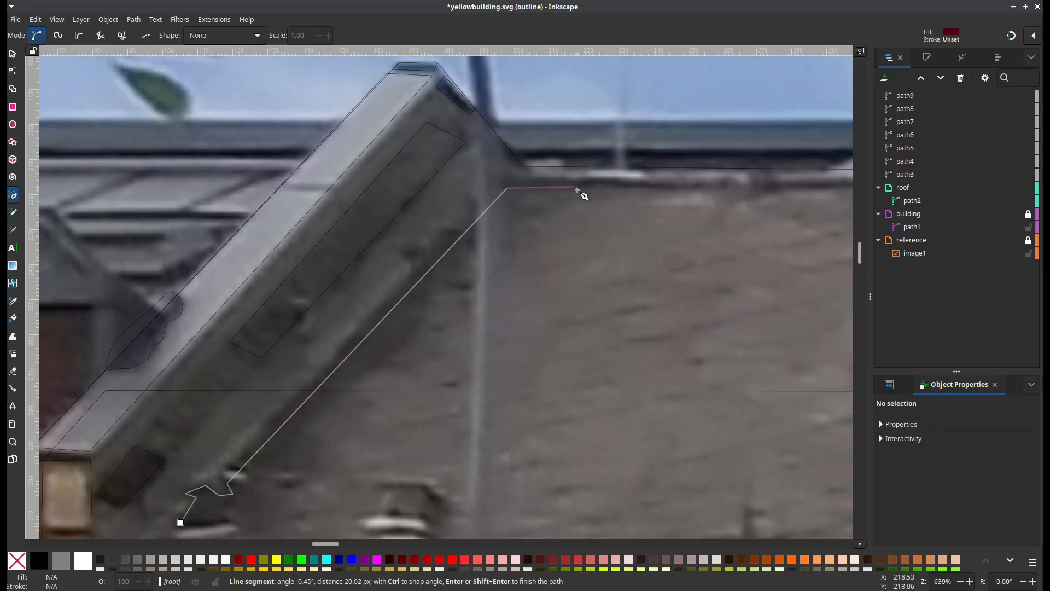
pyautogui.click(577, 190)
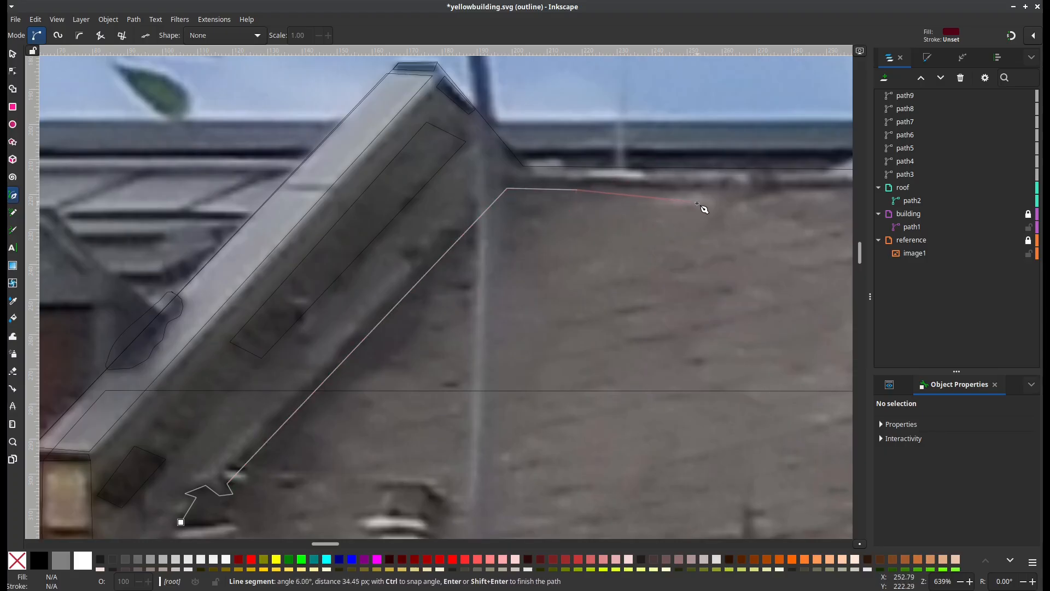
pyautogui.press('Return')
# Close the parapet's shadow path with a freehand Pencil line following the shadow's ragged outer edge back to its start point
pyautogui.press('p')
pyautogui.moveTo(577, 190)
pyautogui.mouseDown()
pyautogui.moveTo(512, 234)
pyautogui.moveTo(498, 265)
pyautogui.moveTo(432, 296)
pyautogui.moveTo(398, 345)
pyautogui.moveTo(318, 414)
pyautogui.moveTo(306, 427)
pyautogui.moveTo(325, 462)
pyautogui.moveTo(249, 509)
pyautogui.moveTo(182, 523)
pyautogui.mouseUp()
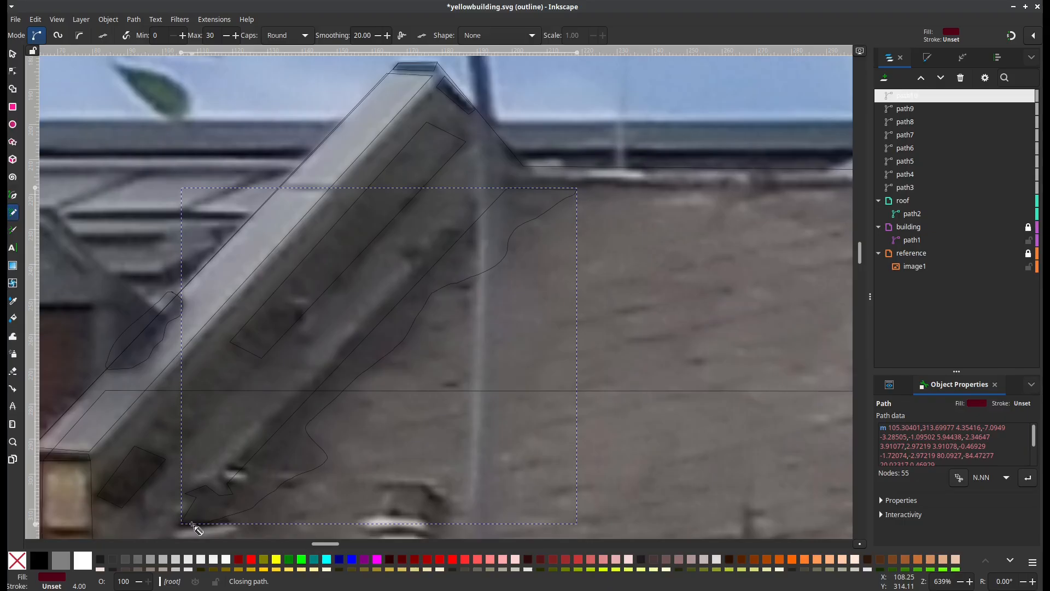
pyautogui.scroll(-3, 399, 375)
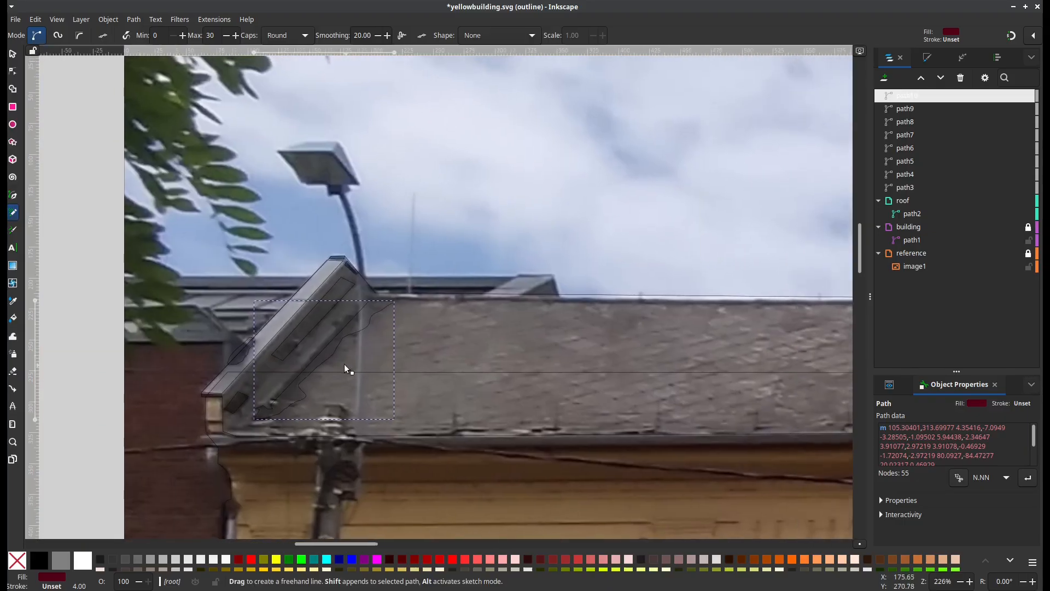
pyautogui.scroll(2, 478, 369)
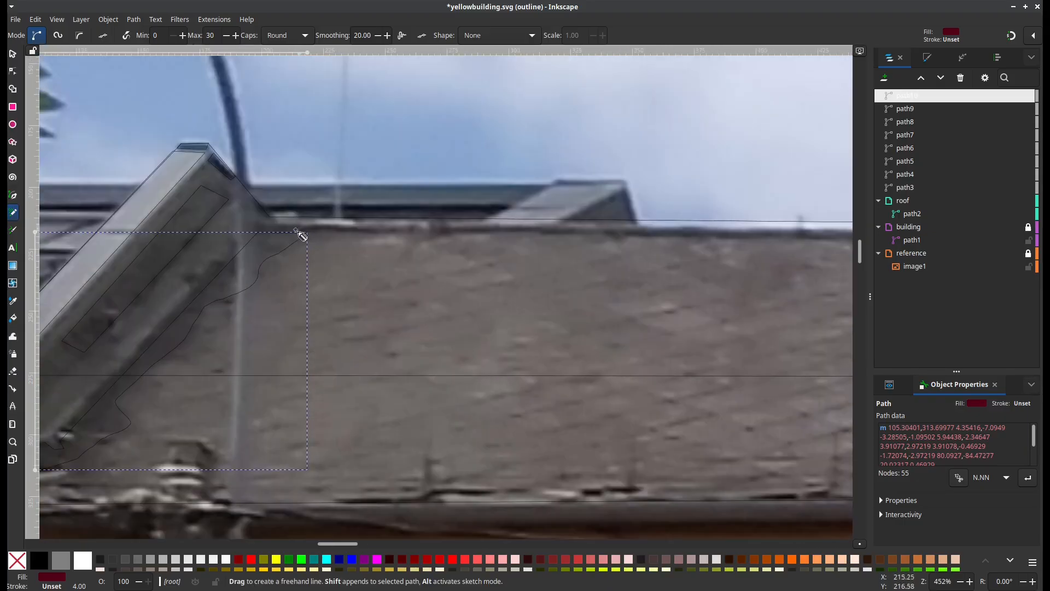
# Trace the thin dark strip along the roof's ridge as a closed four-corner Pen path from about X 199.3, Y 215.7 px to X 669 px
pyautogui.moveTo(260, 225); pyautogui.dragTo(258, 232)
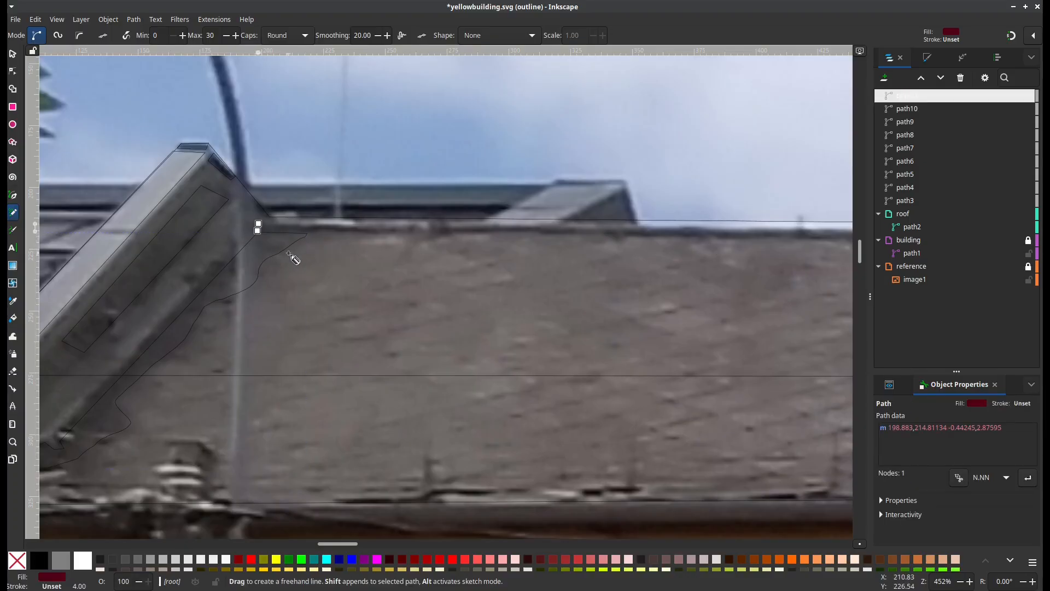
pyautogui.hotkey('ctrl', 'z')
pyautogui.press('b')
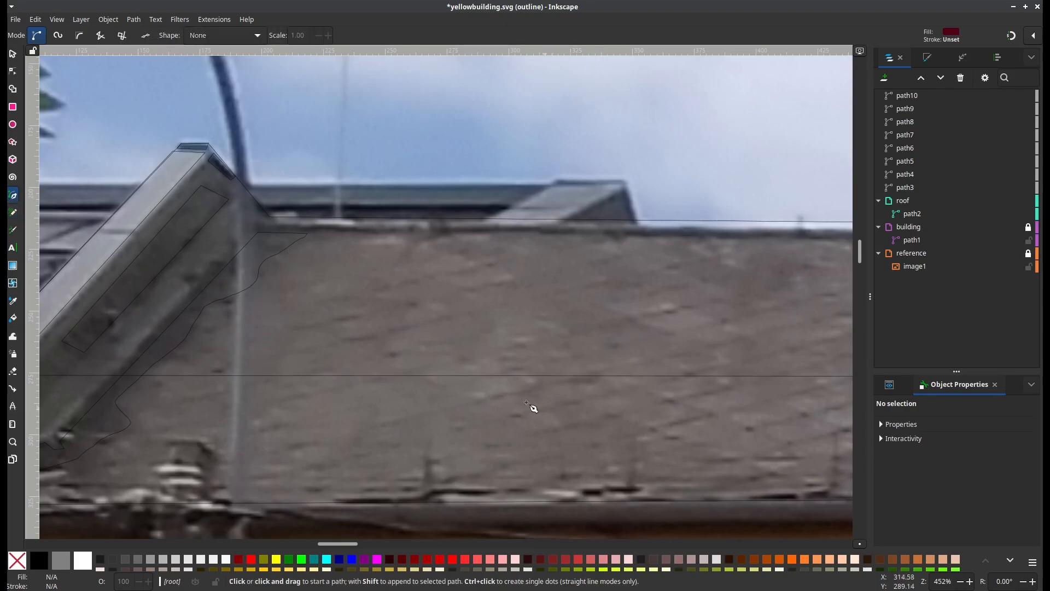
pyautogui.click(260, 226)
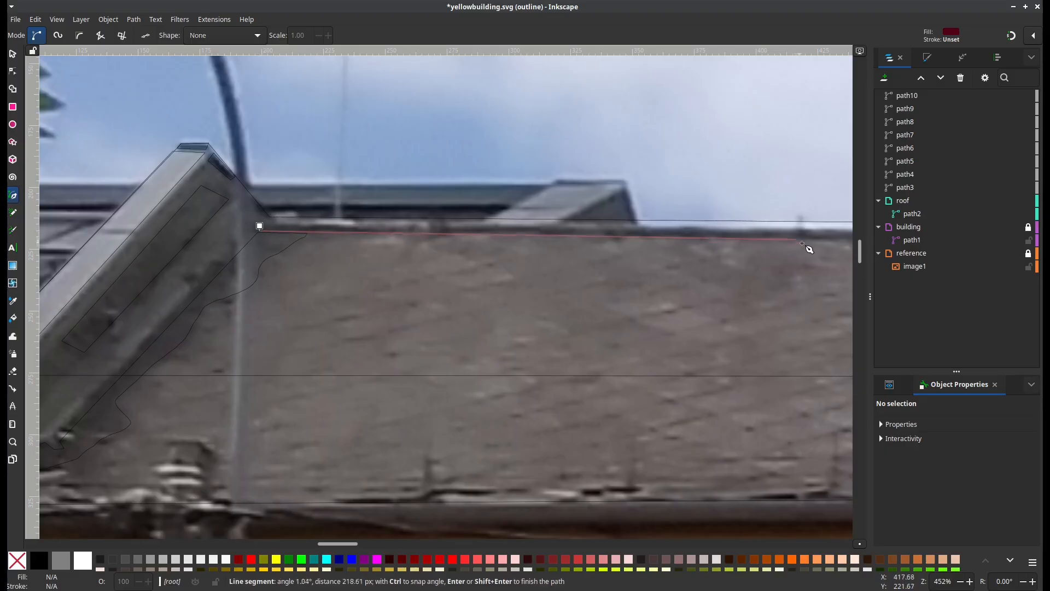
pyautogui.hscroll(20, 339, 290)
pyautogui.hscroll(9, 771, 296)
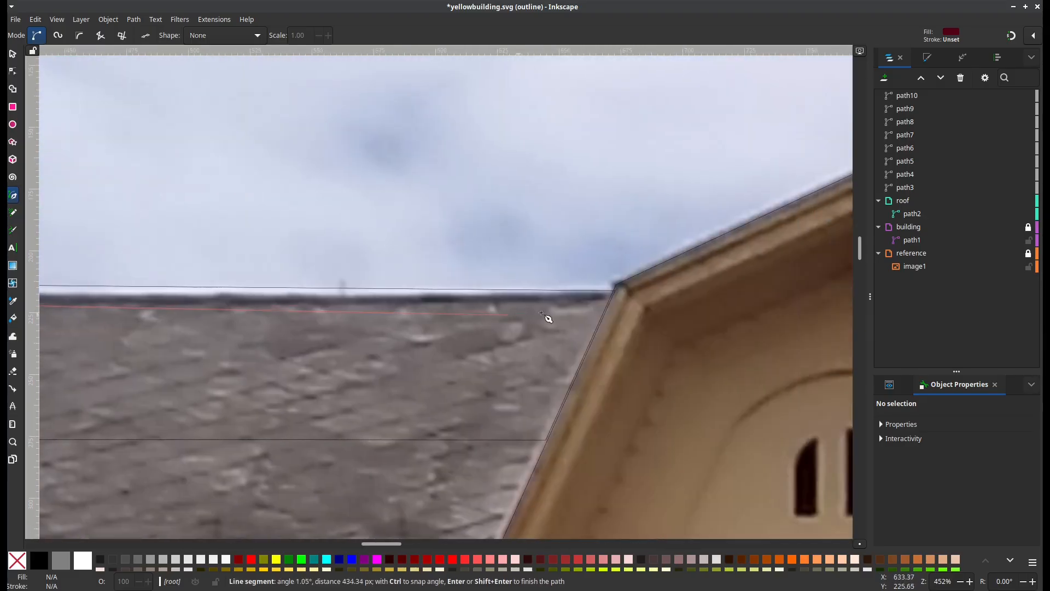
pyautogui.click(604, 300)
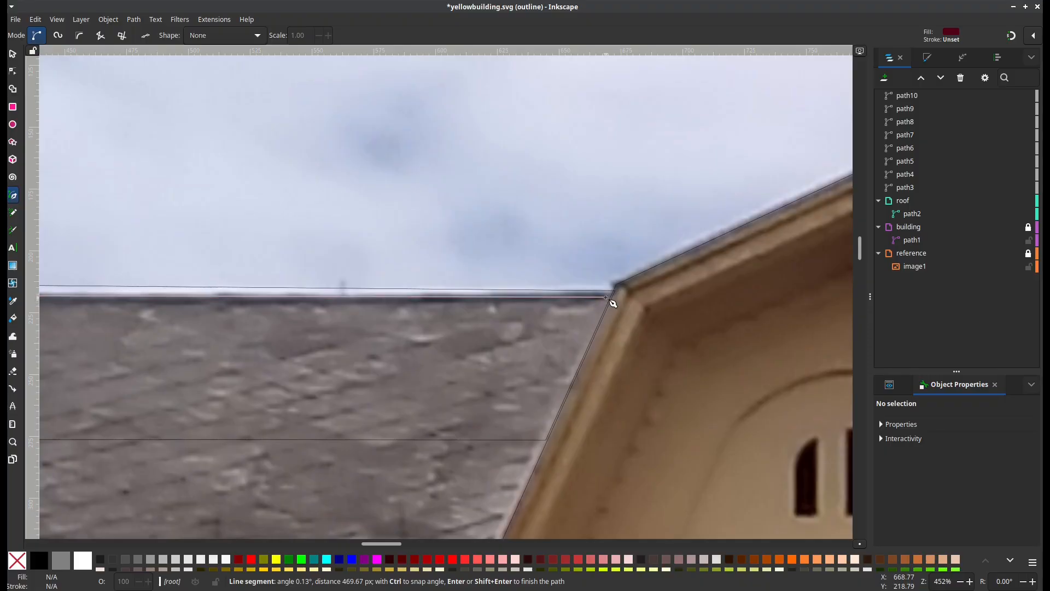
pyautogui.hscroll(-12, 588, 319)
pyautogui.hscroll(-8, 589, 318)
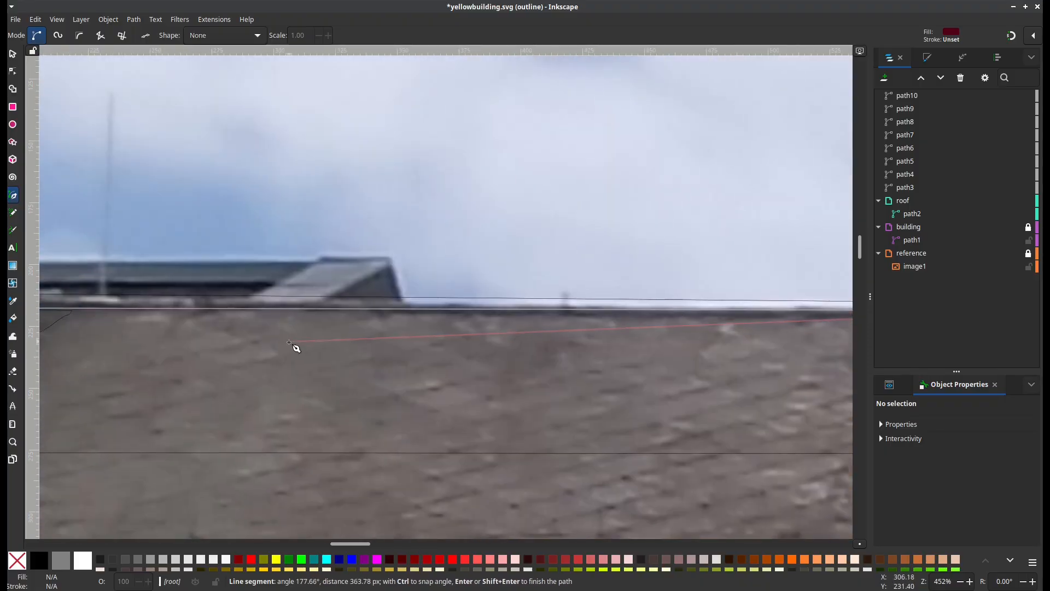
pyautogui.hscroll(-11, 295, 349)
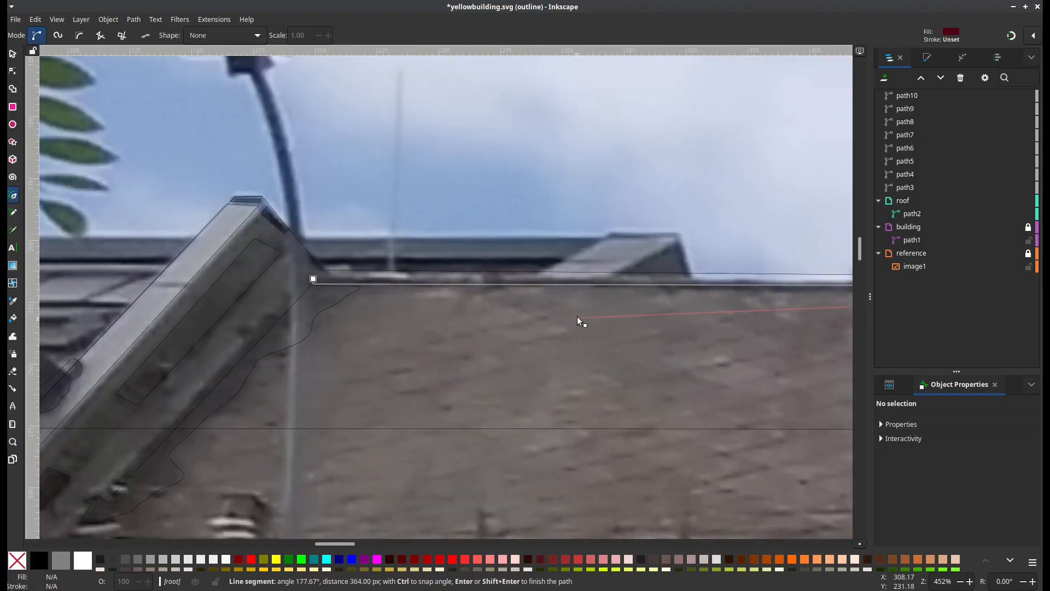
pyautogui.click(314, 280)
# Examine the left roof from the parapet to the gable, including the eaves, for further details to trace
pyautogui.scroll(-2, 553, 428)
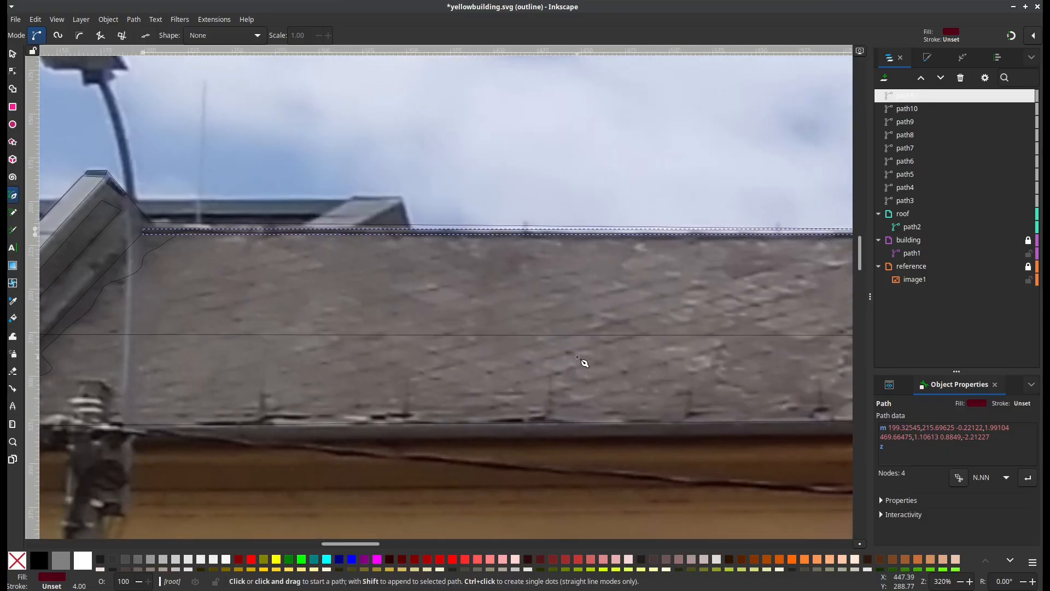
pyautogui.scroll(-1, 578, 358)
pyautogui.scroll(2, 560, 362)
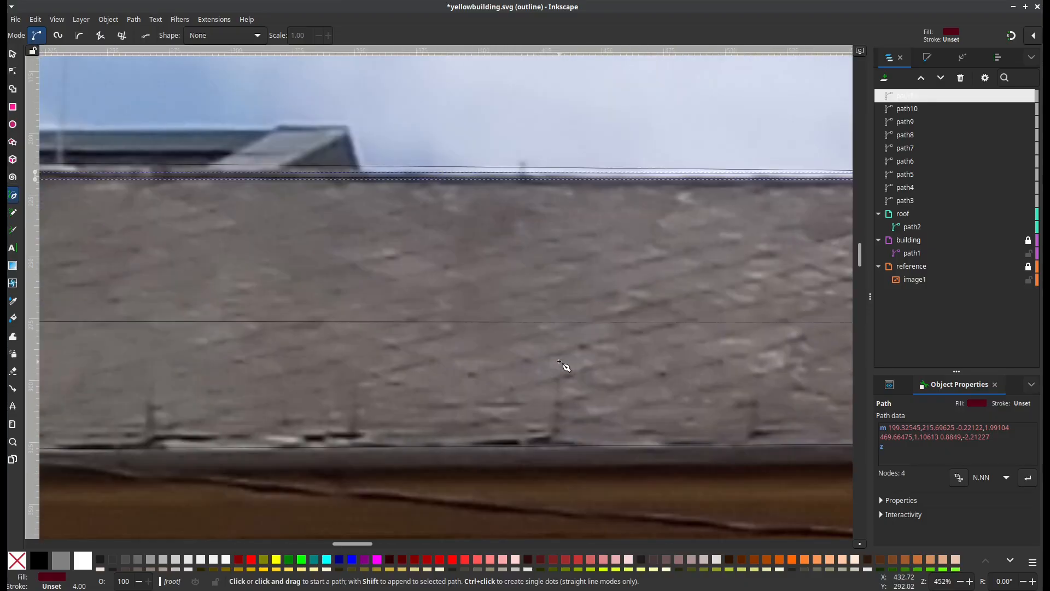
pyautogui.scroll(-1, 560, 361)
pyautogui.scroll(-1, 676, 358)
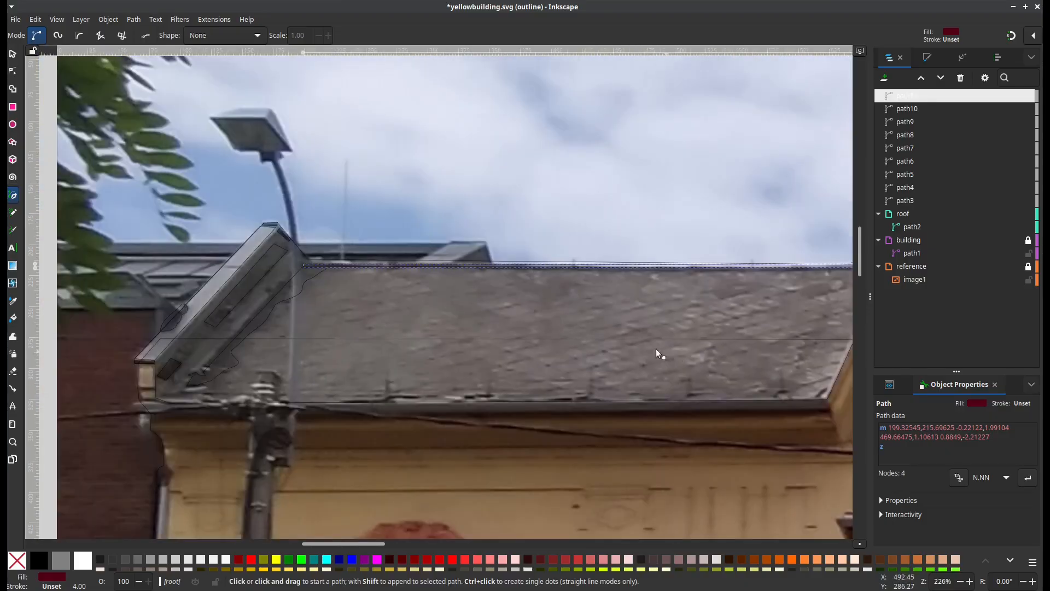
pyautogui.hscroll(5, 655, 349)
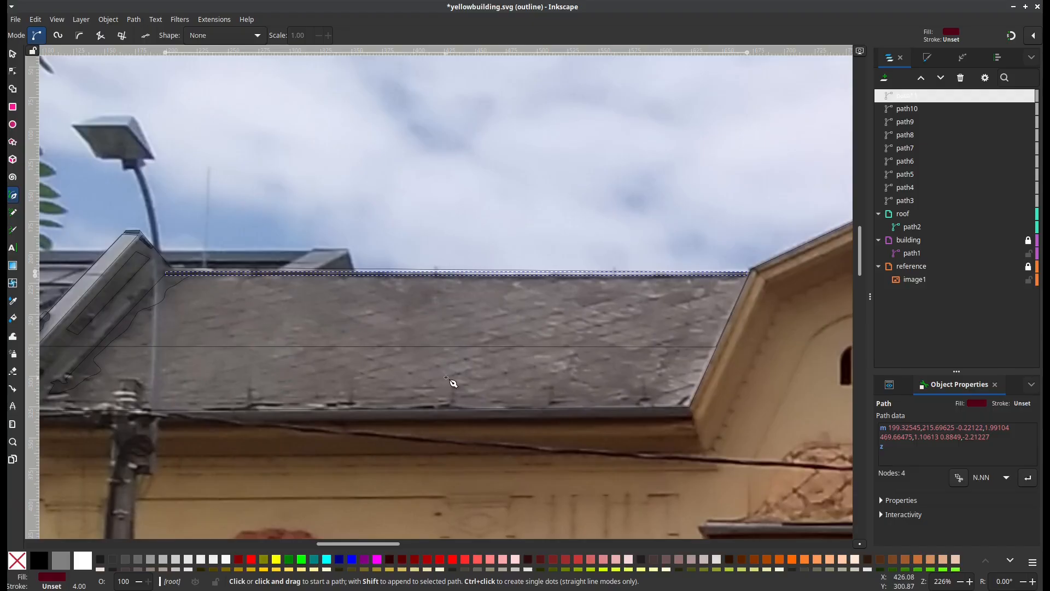
pyautogui.hscroll(3, 361, 366)
pyautogui.scroll(-1, 360, 367)
pyautogui.scroll(-5, 622, 391)
pyautogui.hscroll(-9, 622, 391)
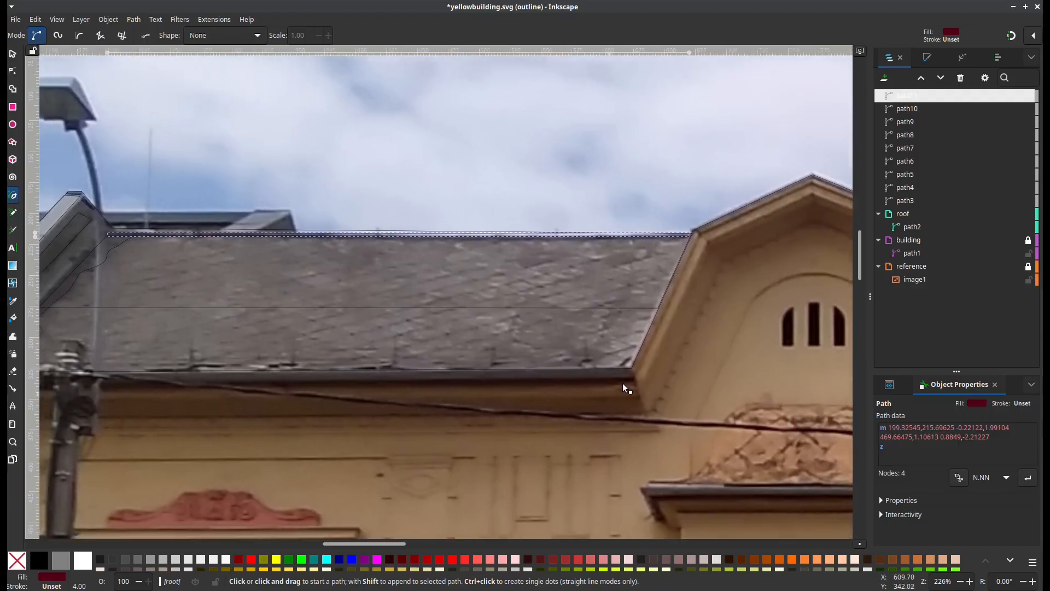
pyautogui.scroll(3, 818, 284)
pyautogui.hscroll(4, 818, 283)
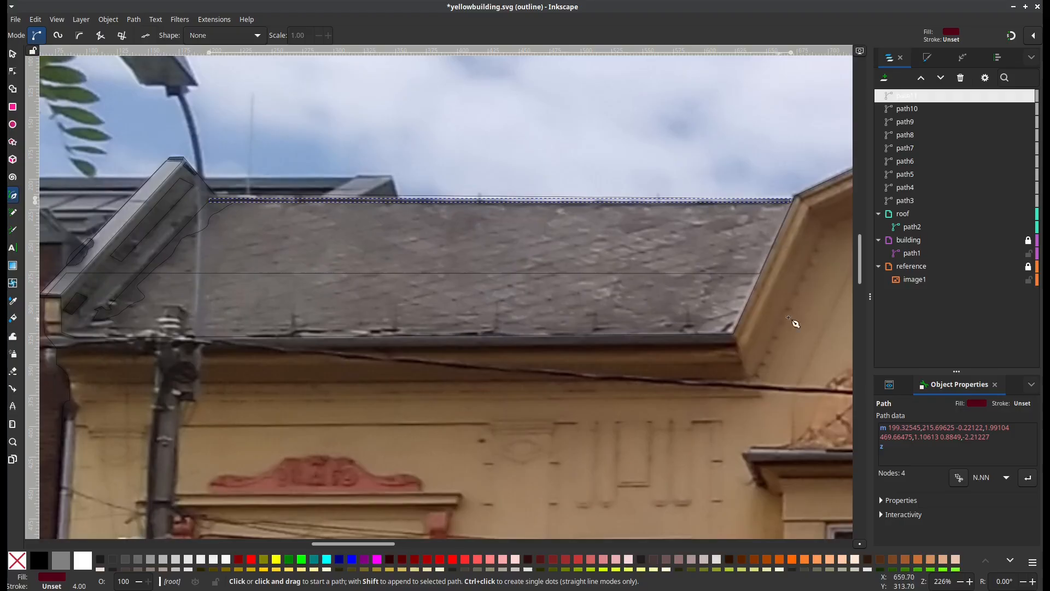
# Select all the loose paths from path3 up to the newest one and move them into the roof layer above path2
pyautogui.keyDown('shift'); pyautogui.click(907, 202); pyautogui.keyUp('shift')
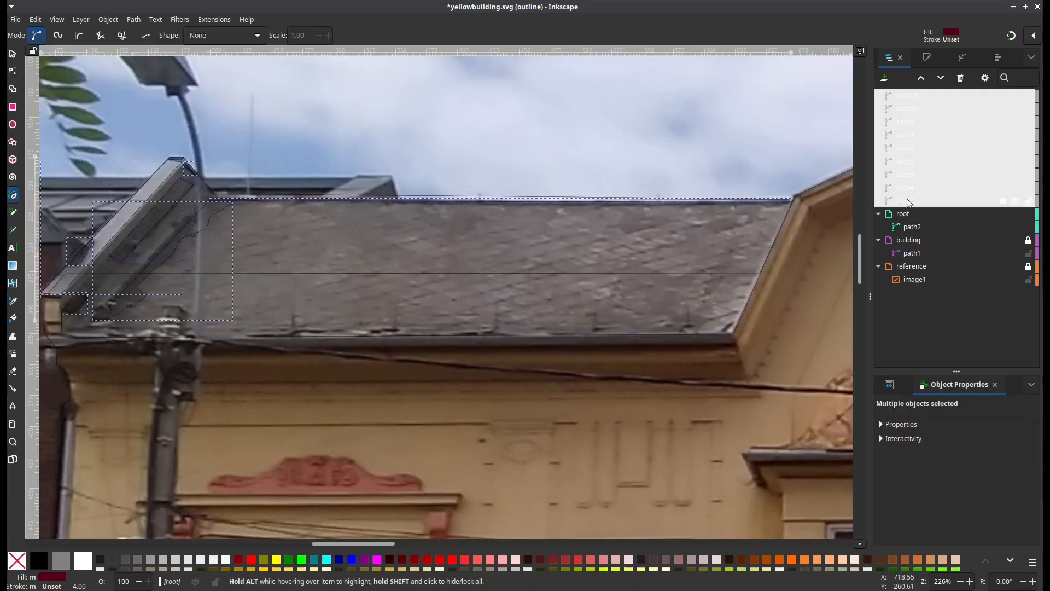
pyautogui.moveTo(906, 98); pyautogui.dragTo(920, 216)
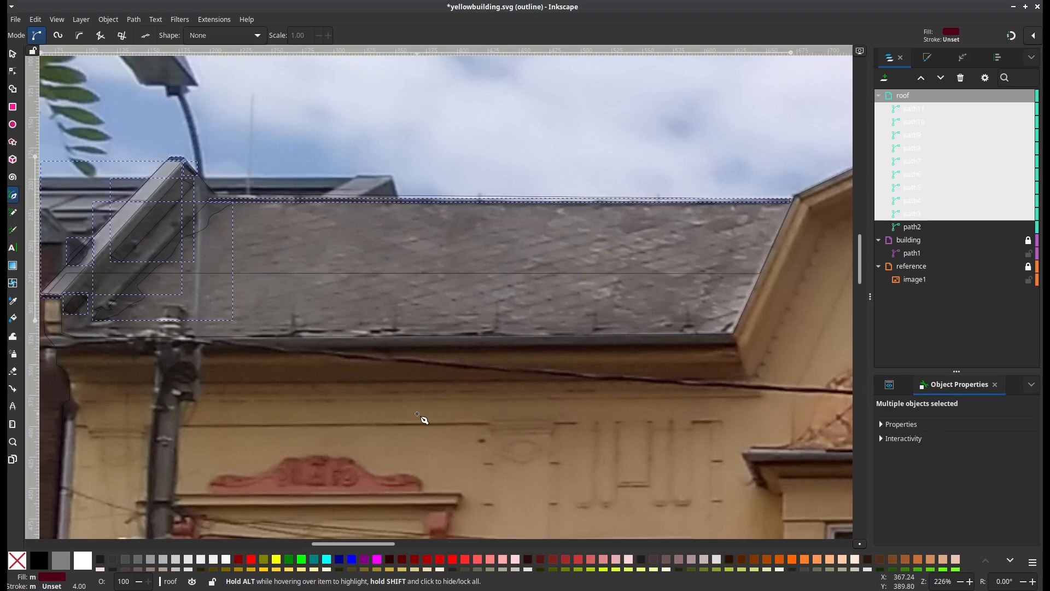
# Trace the narrow light strip along the roof's sloping edge at the gable as a closed four-corner Pen path, starting at about X 622.3, Y 323.9 px
pyautogui.moveTo(401, 391); pyautogui.dragTo(405, 342)
pyautogui.hscroll(4, 621, 326)
pyautogui.keyDown('ctrl'); pyautogui.scroll(1, 609, 326); pyautogui.keyUp('ctrl')
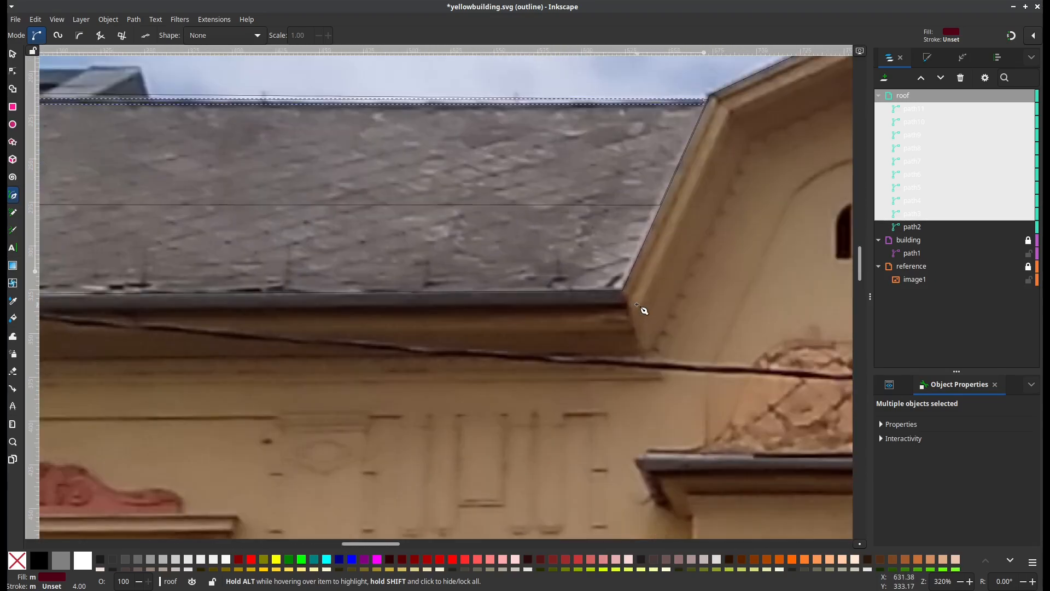
pyautogui.keyDown('ctrl'); pyautogui.scroll(1, 637, 304); pyautogui.keyUp('ctrl')
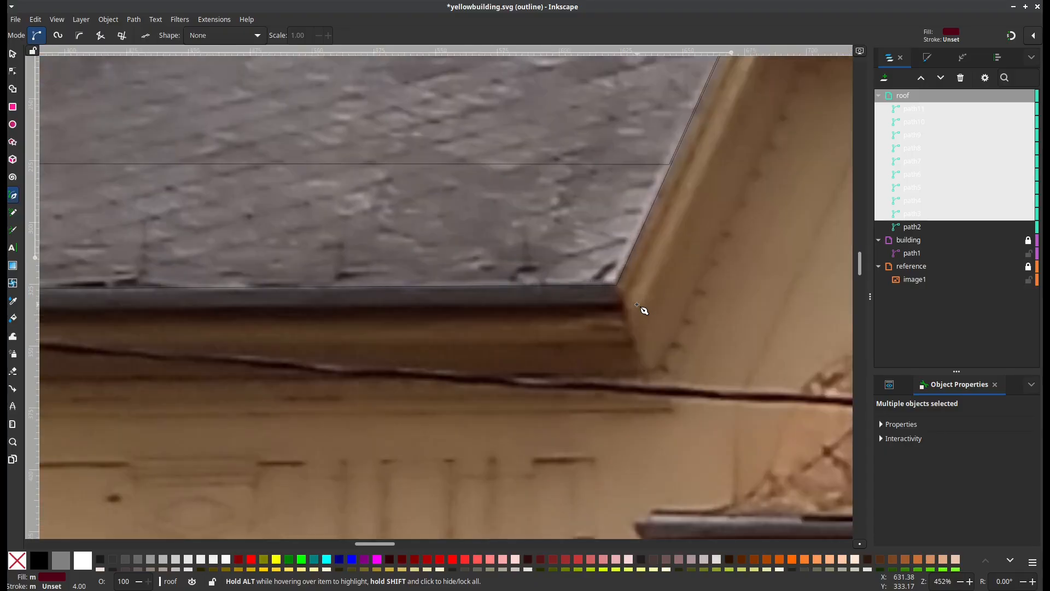
pyautogui.click(614, 281)
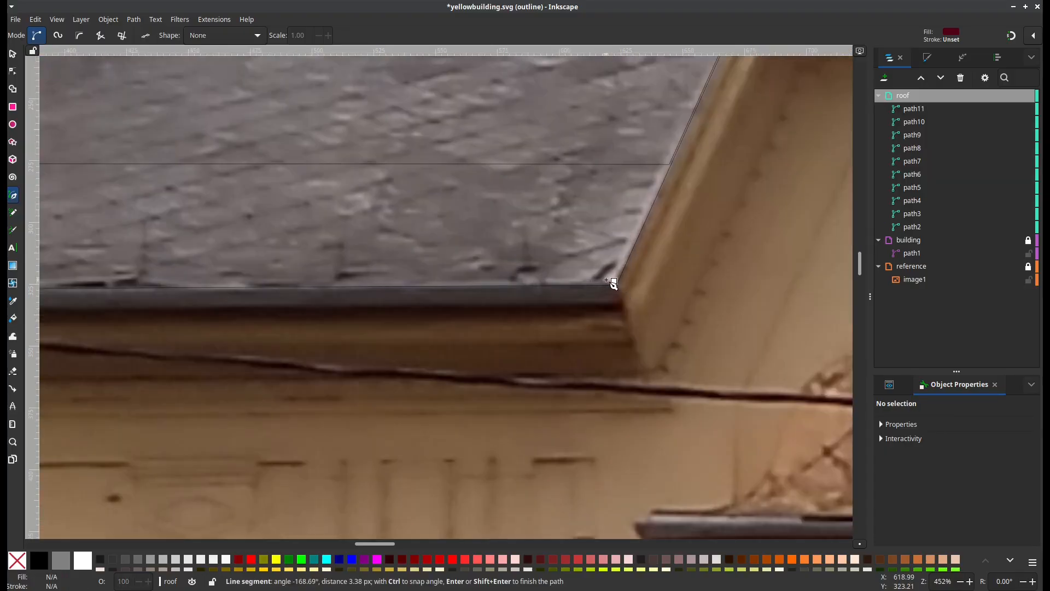
pyautogui.scroll(5, 665, 125)
pyautogui.hscroll(2, 665, 126)
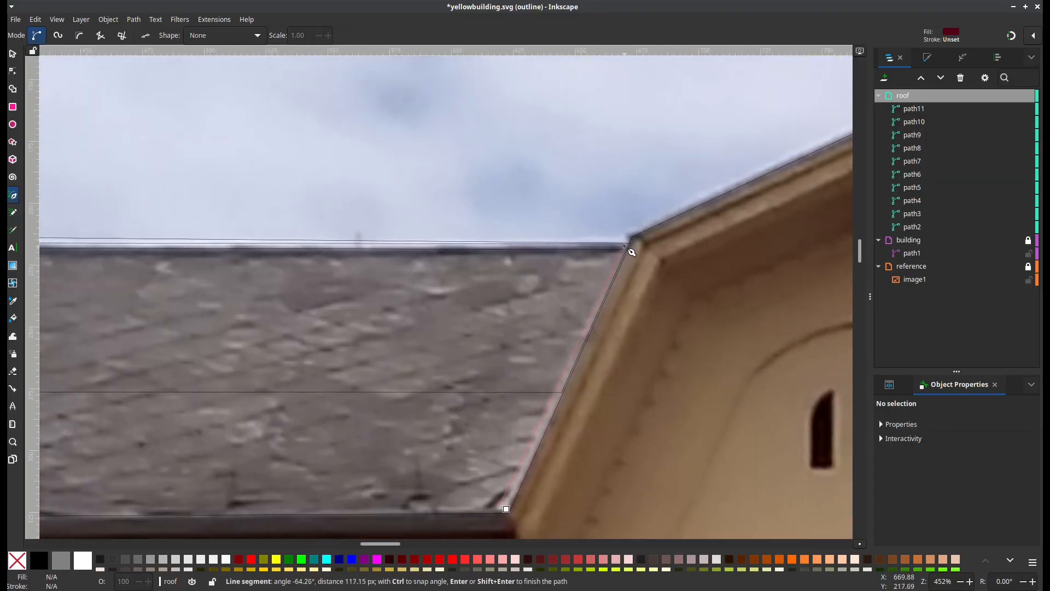
pyautogui.click(628, 244)
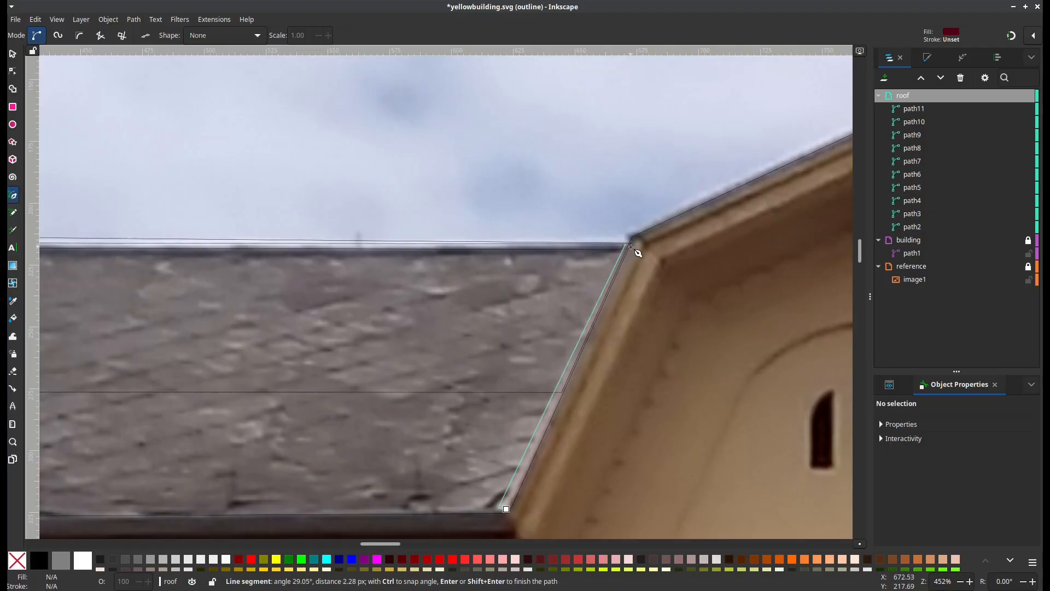
pyautogui.click(631, 247)
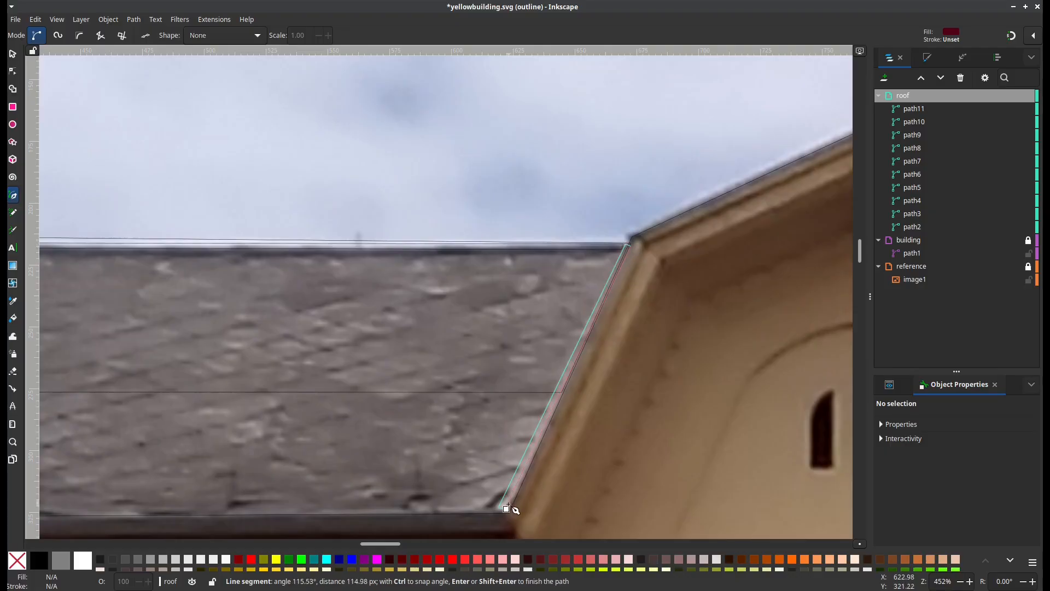
pyautogui.click(506, 508)
# Start the gutter's Pen path at about X 622.5, Y 325.9 px, curving around its gable end and running along the underside to about X 76.5 px
pyautogui.scroll(-3, 572, 323)
pyautogui.scroll(1, 626, 312)
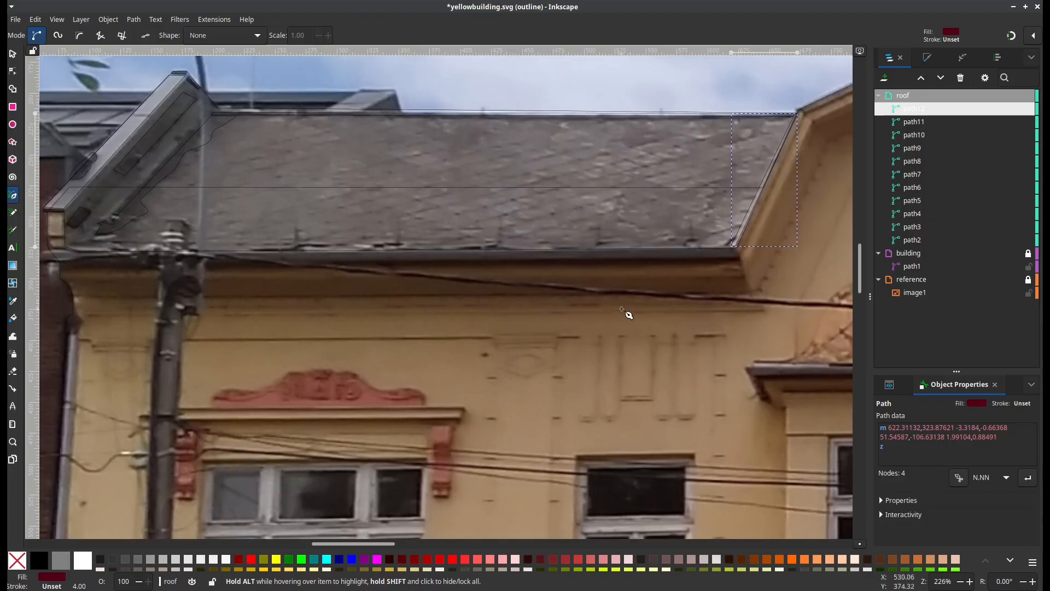
pyautogui.scroll(2, 605, 361)
pyautogui.hscroll(1, 749, 347)
pyautogui.scroll(2, 751, 347)
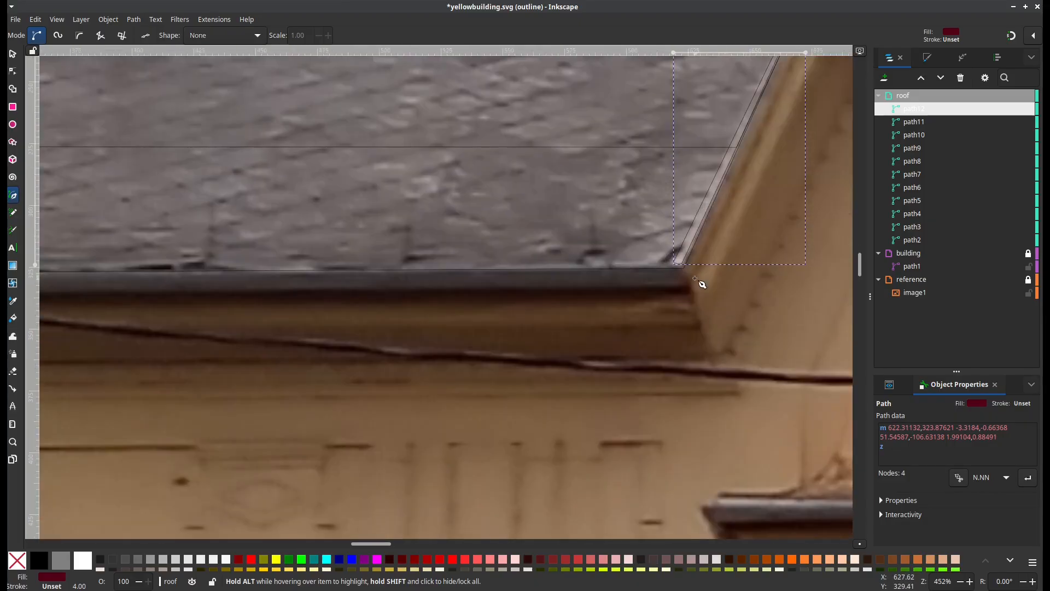
pyautogui.moveTo(681, 268); pyautogui.dragTo(684, 304)
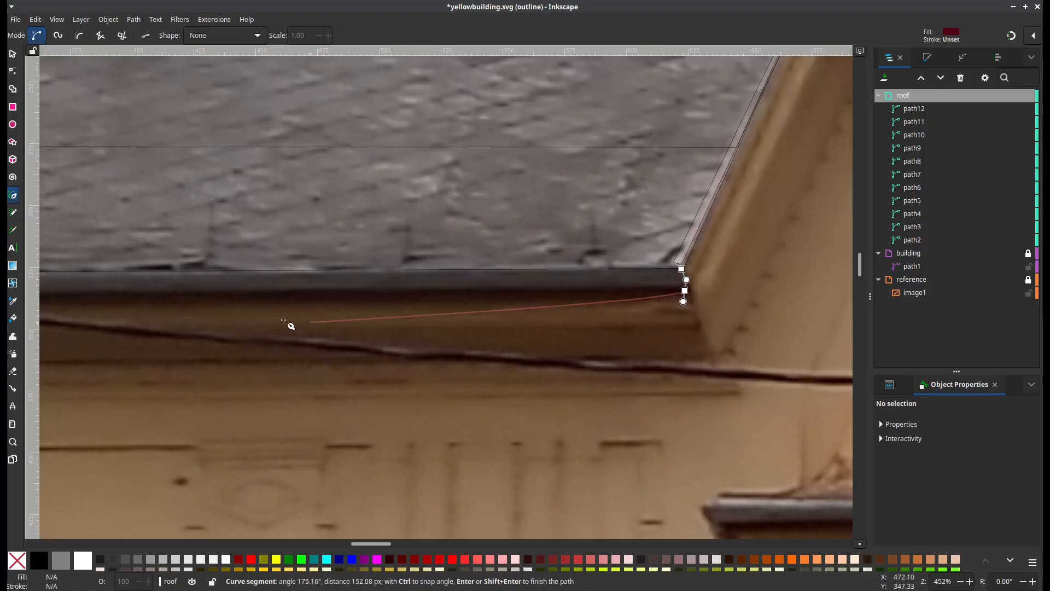
pyautogui.hscroll(-15, 288, 326)
pyautogui.hscroll(-4, 710, 350)
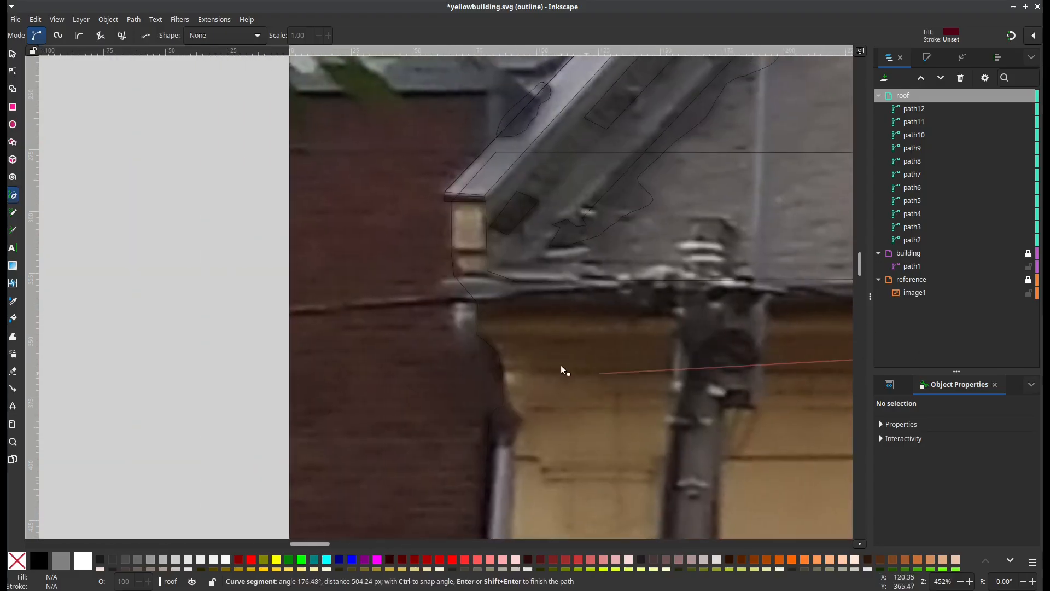
pyautogui.click(478, 316)
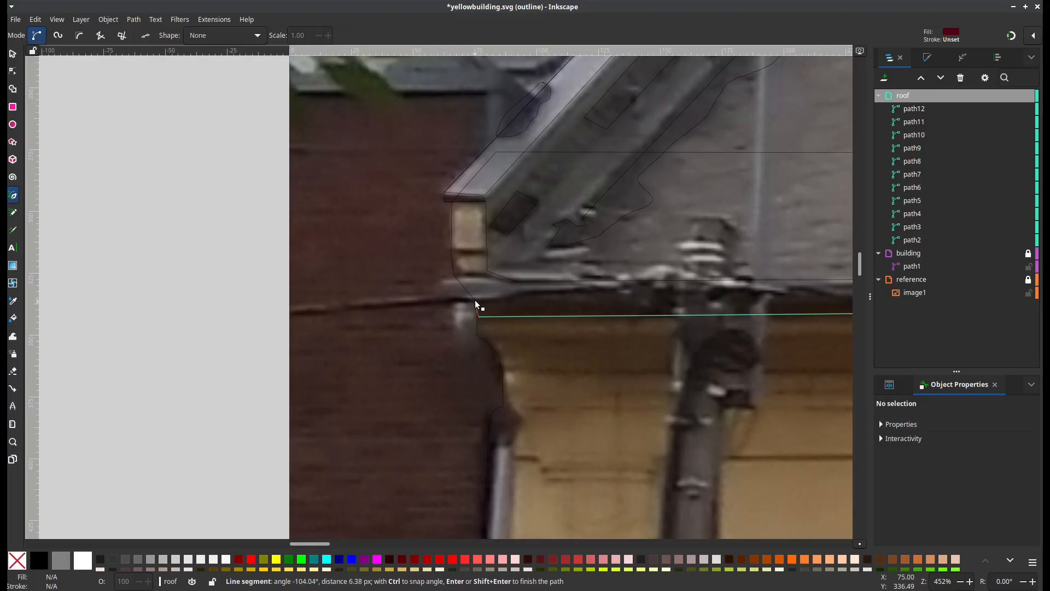
# Trace the gutter's rounded end beside the brick building and close the path along the roof's lower edge at its starting point
pyautogui.click(475, 301)
pyautogui.moveTo(456, 301); pyautogui.dragTo(446, 291)
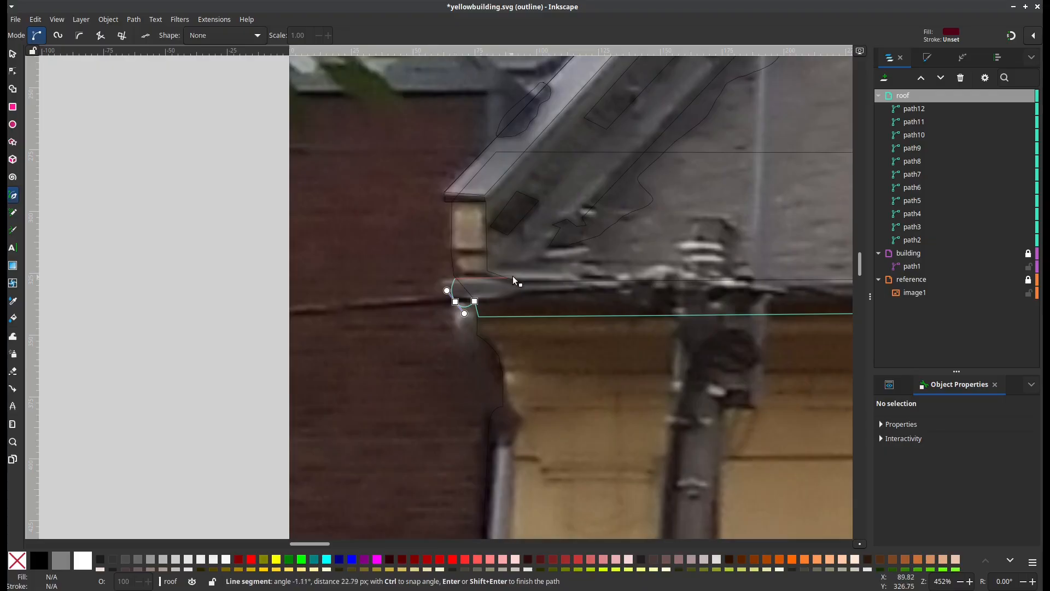
pyautogui.hscroll(10, 262, 311)
pyautogui.hscroll(12, 355, 336)
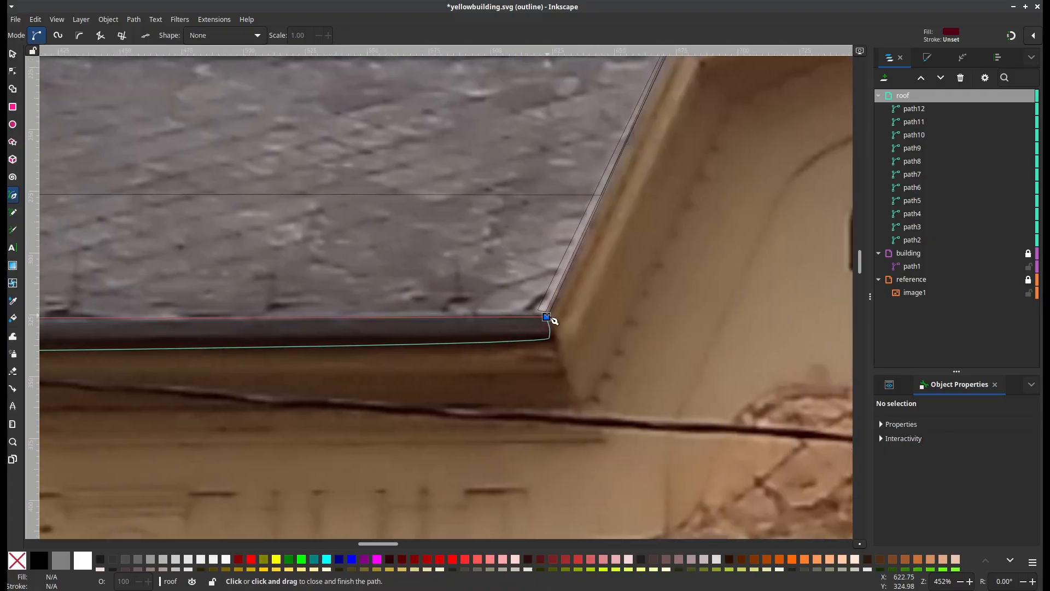
pyautogui.click(552, 319)
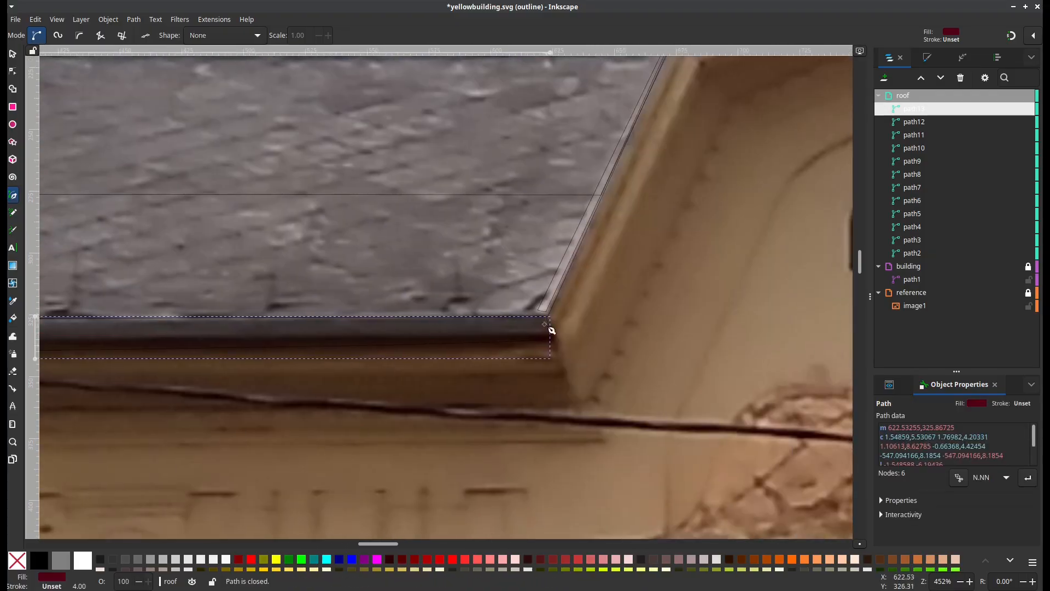
# Align the gutter path's two lower corner nodes beside the brick building, placing the lowest at about X 76.1, Y 342.9 px
pyautogui.scroll(-2, 558, 377)
pyautogui.hscroll(3, 534, 368)
pyautogui.scroll(-2, 495, 374)
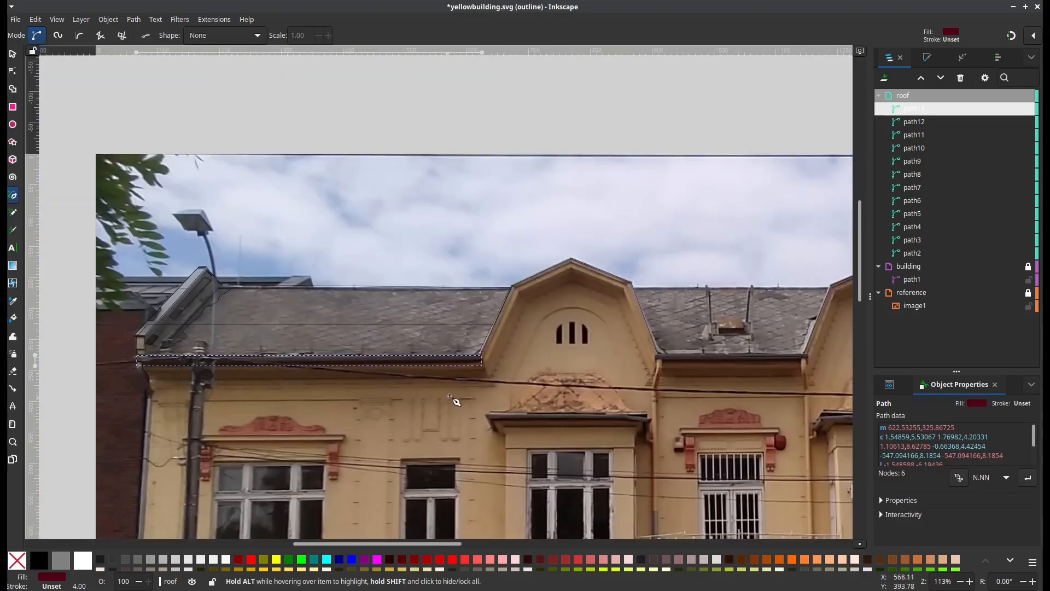
pyautogui.hscroll(-4, 666, 378)
pyautogui.scroll(1, 525, 394)
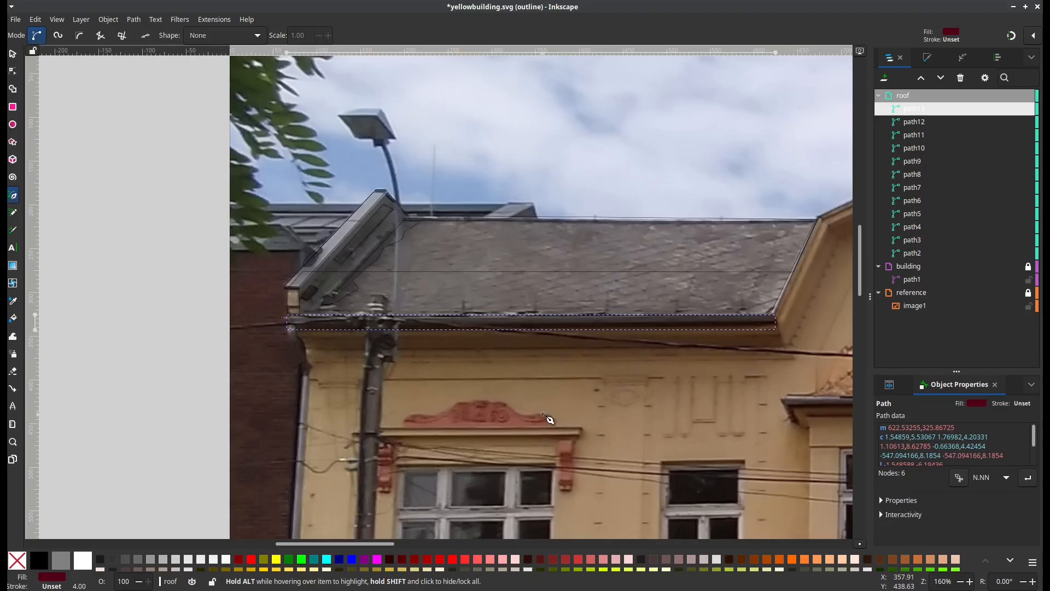
pyautogui.scroll(2, 453, 257)
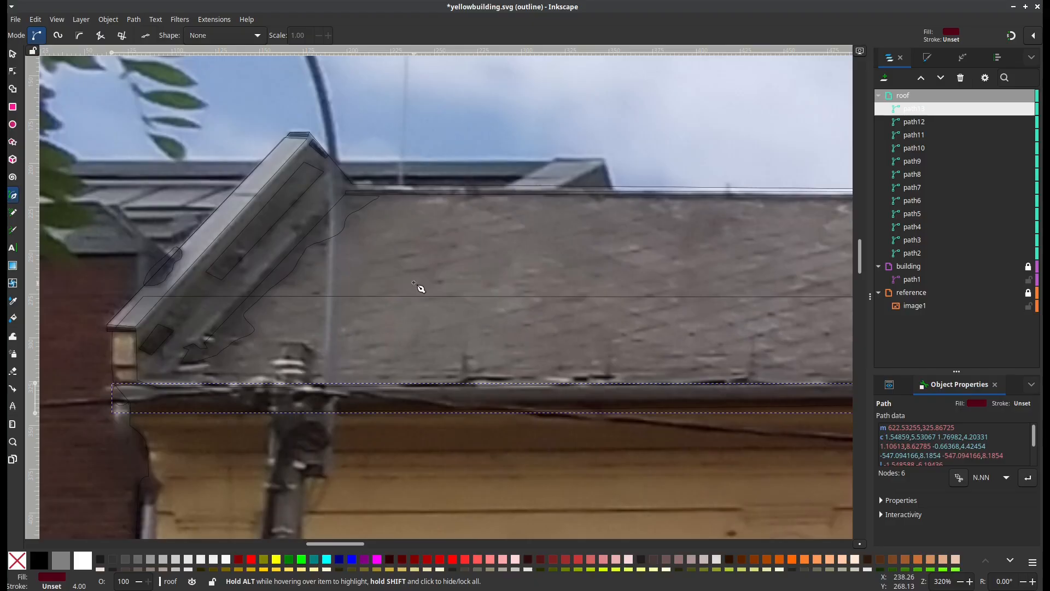
pyautogui.scroll(1, 290, 438)
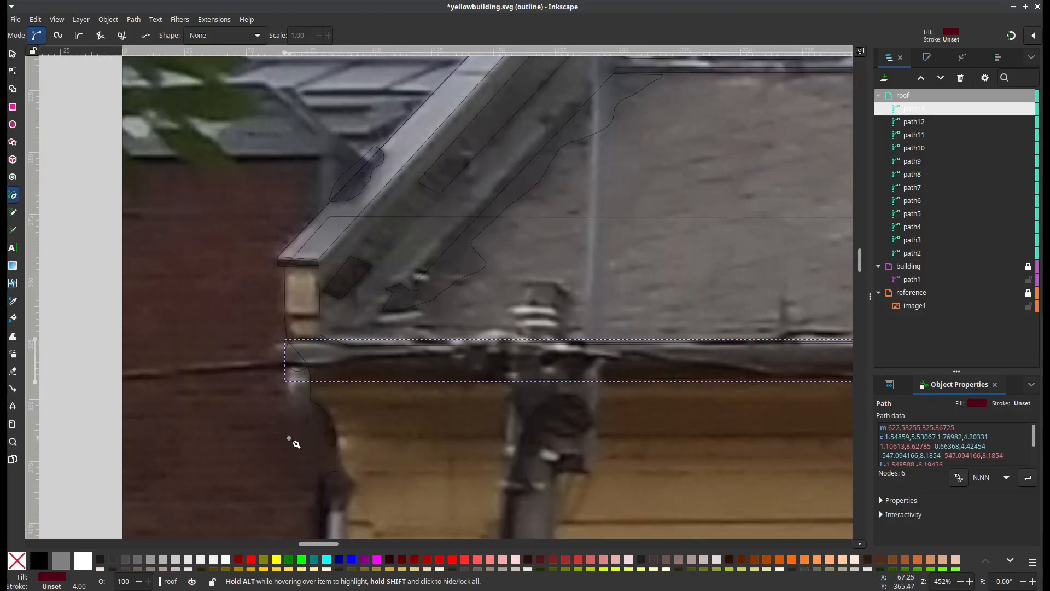
pyautogui.press('n')
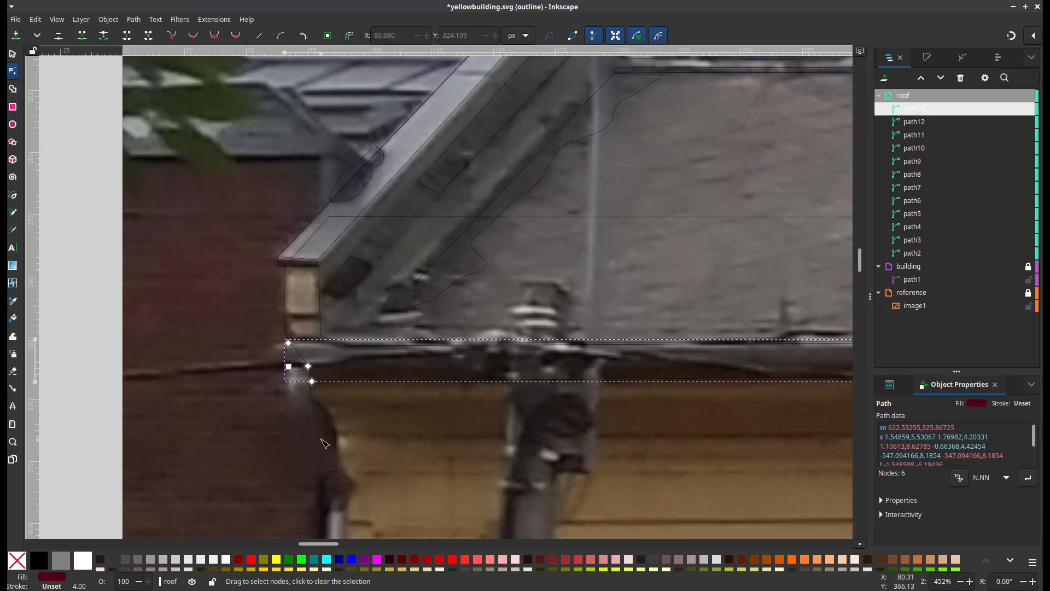
pyautogui.scroll(3, 359, 346)
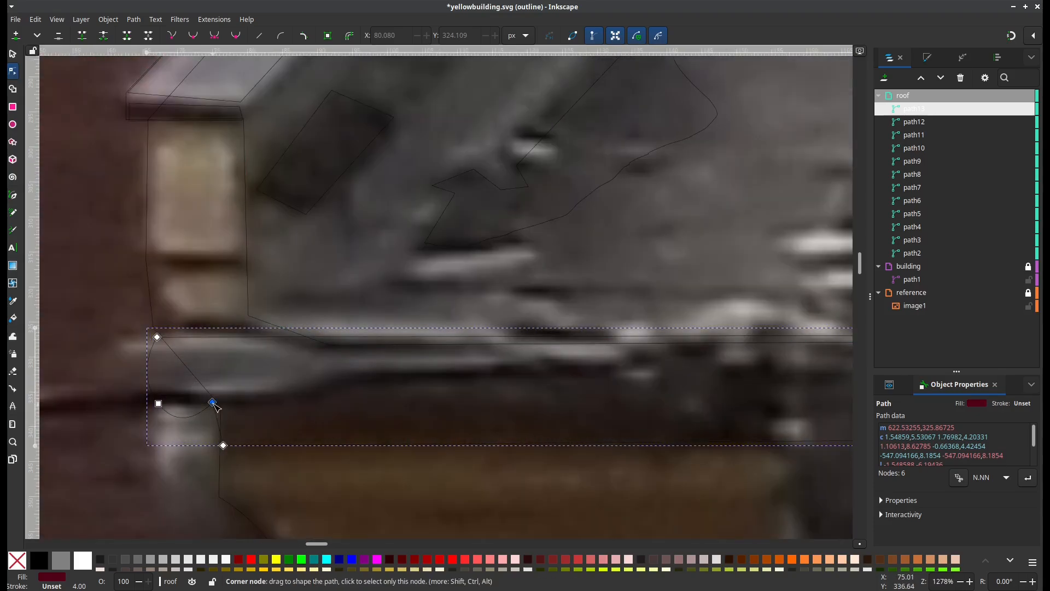
pyautogui.moveTo(213, 402); pyautogui.dragTo(224, 404)
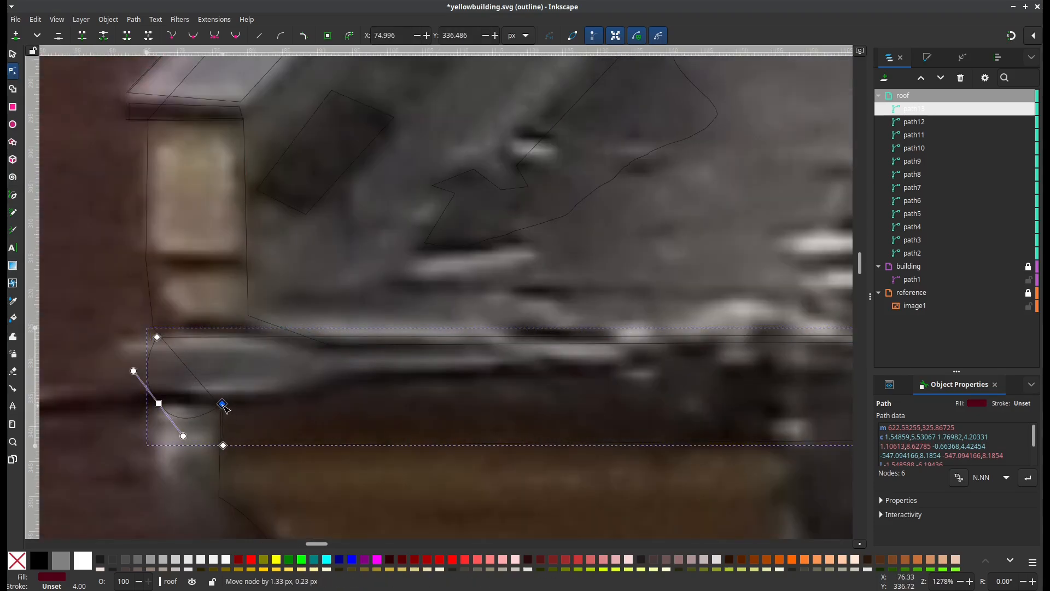
pyautogui.moveTo(223, 444); pyautogui.dragTo(221, 447)
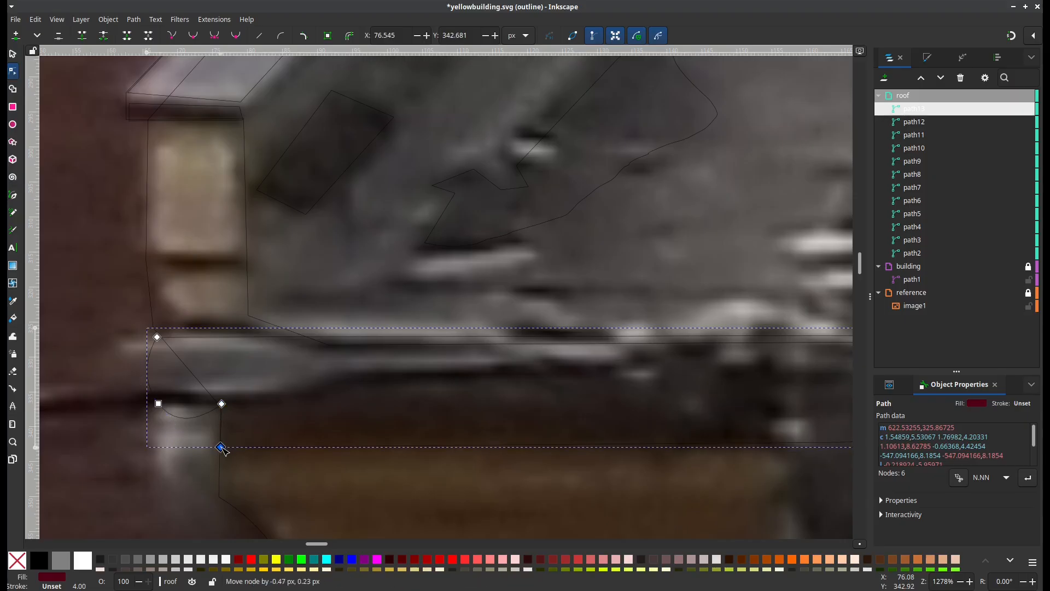
# Reshape the gutter's rounded end beside the brick building by moving its curve node outward and its upper corner to about X 62.9, Y 326.9 px
pyautogui.moveTo(222, 403); pyautogui.dragTo(154, 385)
pyautogui.click(218, 404)
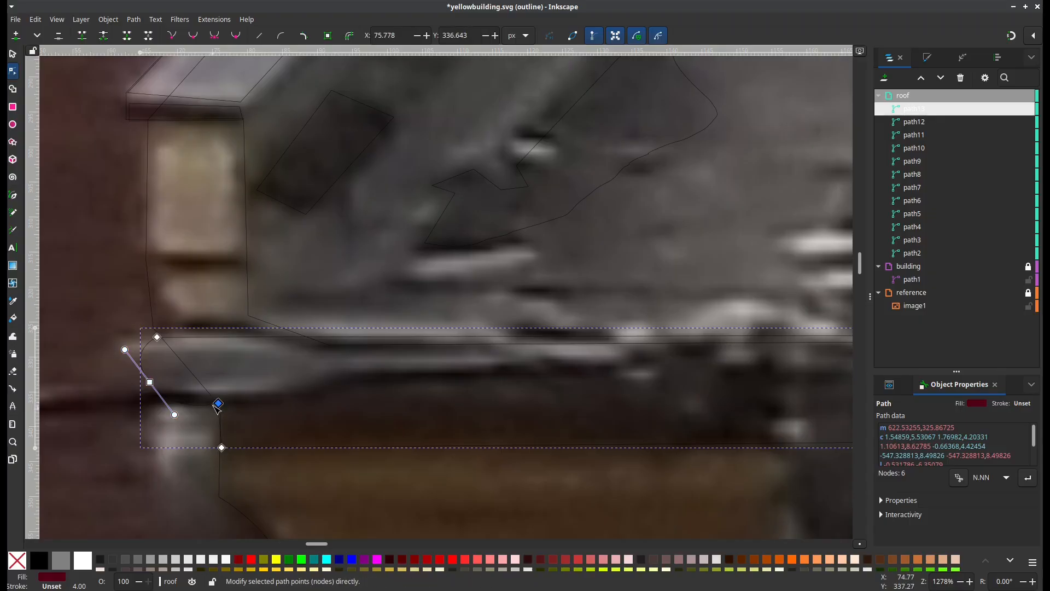
pyautogui.moveTo(217, 408); pyautogui.dragTo(151, 396)
pyautogui.moveTo(158, 340); pyautogui.dragTo(125, 341)
pyautogui.moveTo(146, 391)
pyautogui.mouseDown()
pyautogui.moveTo(137, 398)
pyautogui.moveTo(131, 383)
pyautogui.mouseUp()
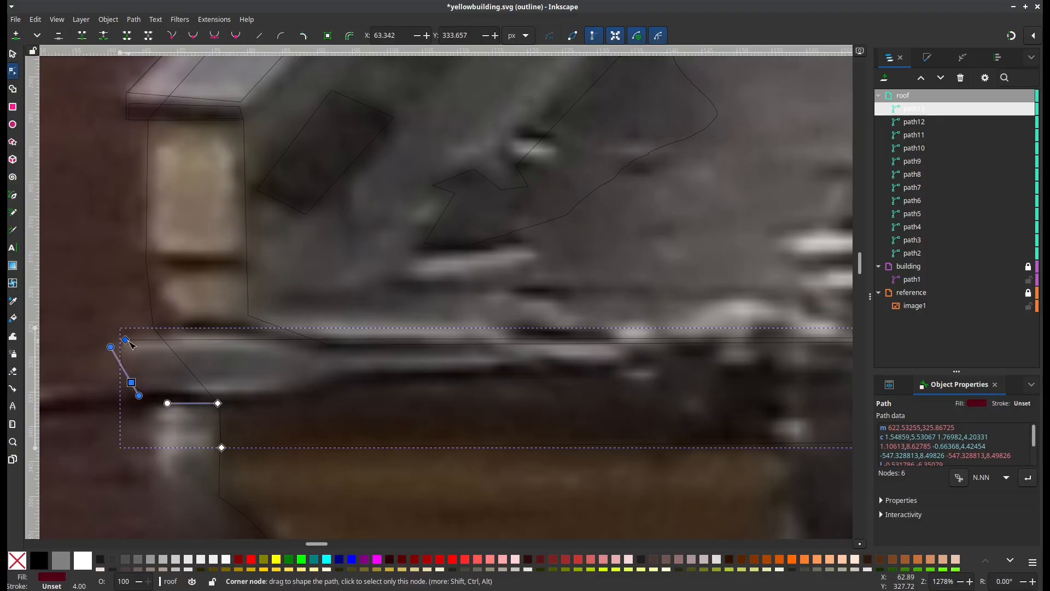
pyautogui.moveTo(129, 341); pyautogui.dragTo(135, 334)
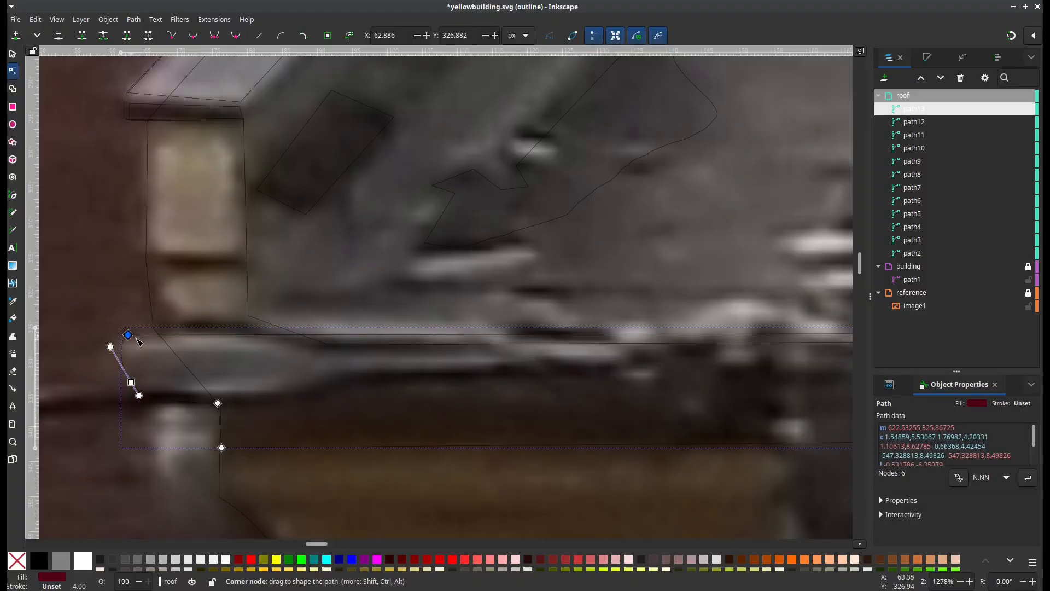
# Bend the curve handle of the gutter's upper corner at the gable slightly inward
pyautogui.scroll(-3, 192, 340)
pyautogui.scroll(-3, 602, 400)
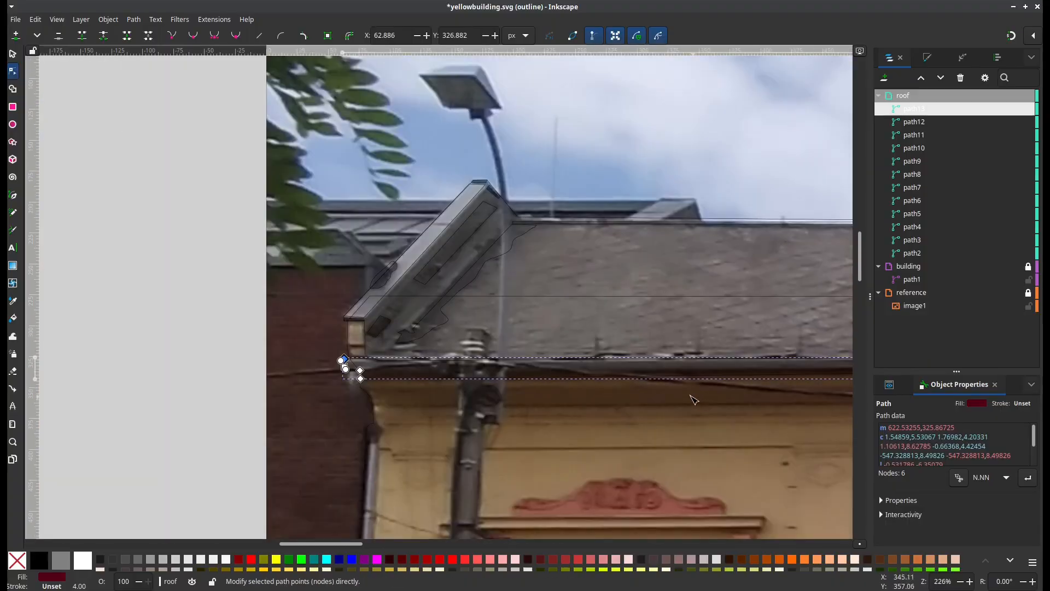
pyautogui.scroll(1, 419, 381)
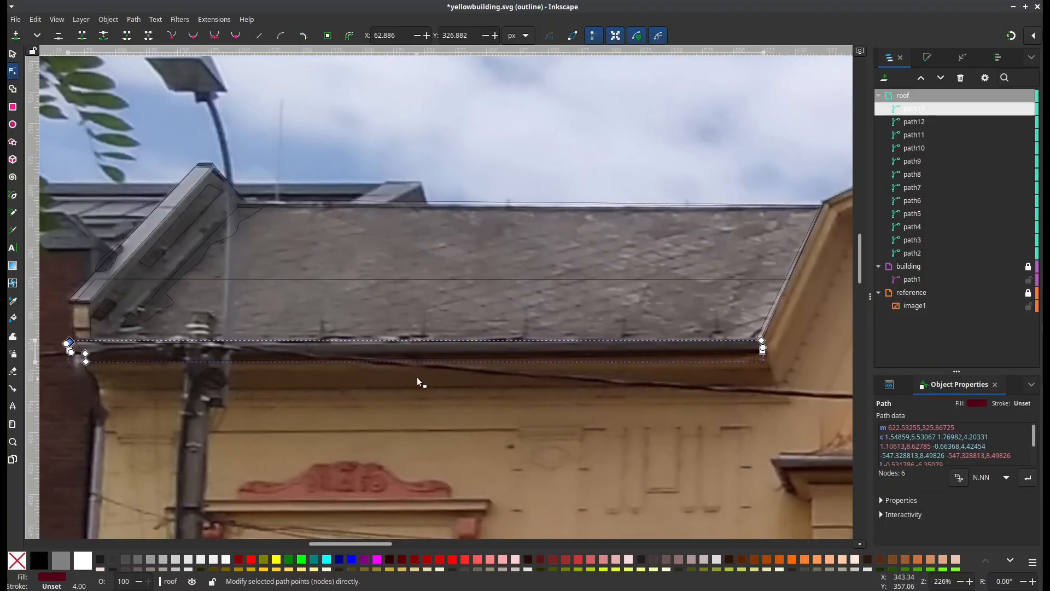
pyautogui.moveTo(417, 376); pyautogui.dragTo(300, 434)
pyautogui.scroll(3, 628, 349)
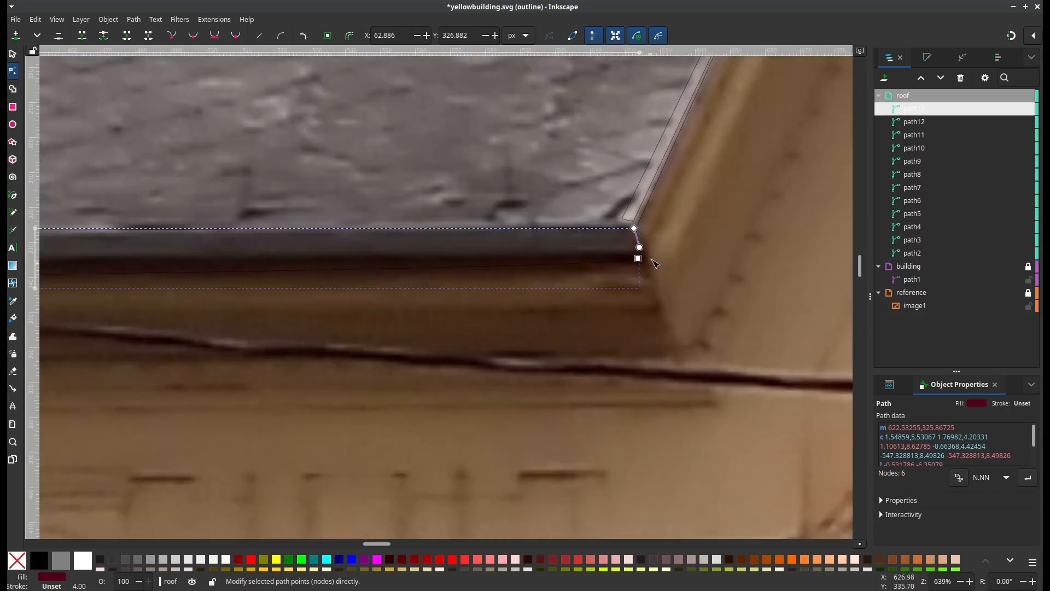
pyautogui.scroll(2, 654, 263)
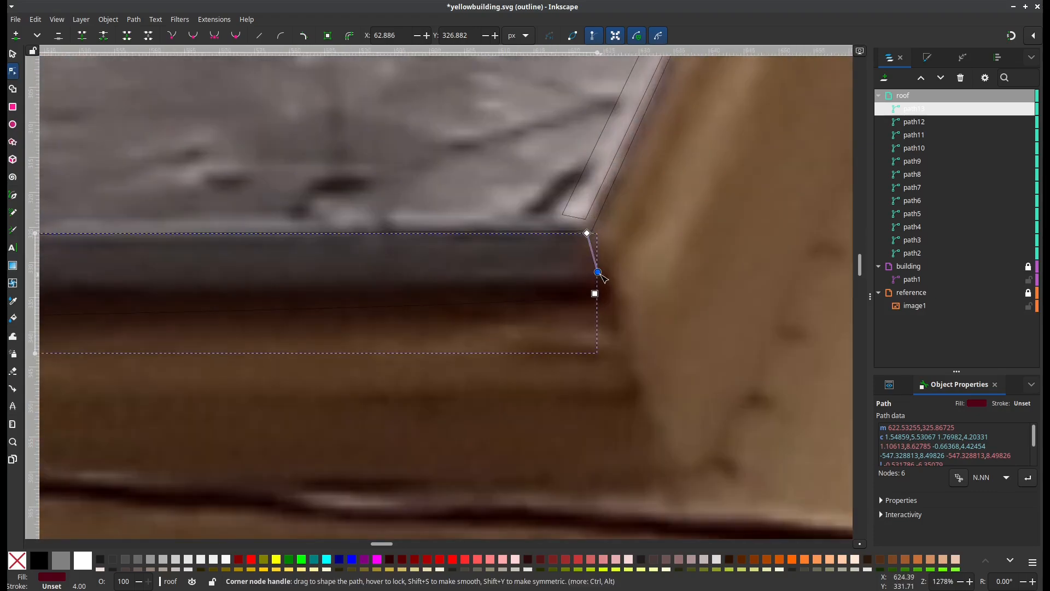
pyautogui.moveTo(598, 272); pyautogui.dragTo(581, 271)
pyautogui.scroll(-2, 600, 356)
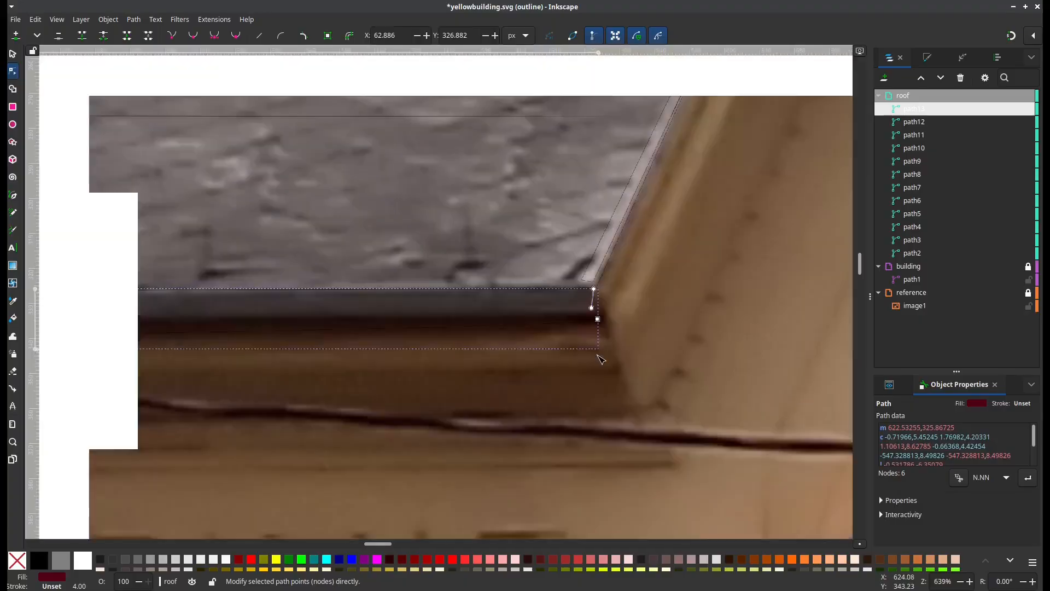
pyautogui.scroll(-4, 600, 358)
pyautogui.scroll(1, 597, 382)
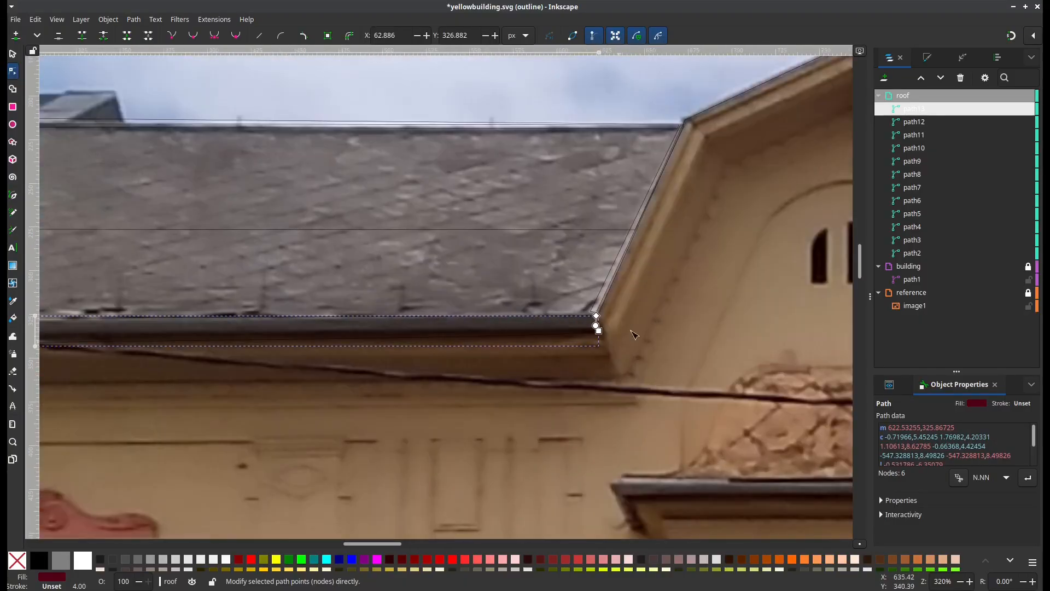
# Move the gutter's lower gable-end node to about X 625.2, Y 335.3 px, make it a corner and level its handle along the underside
pyautogui.click(660, 385)
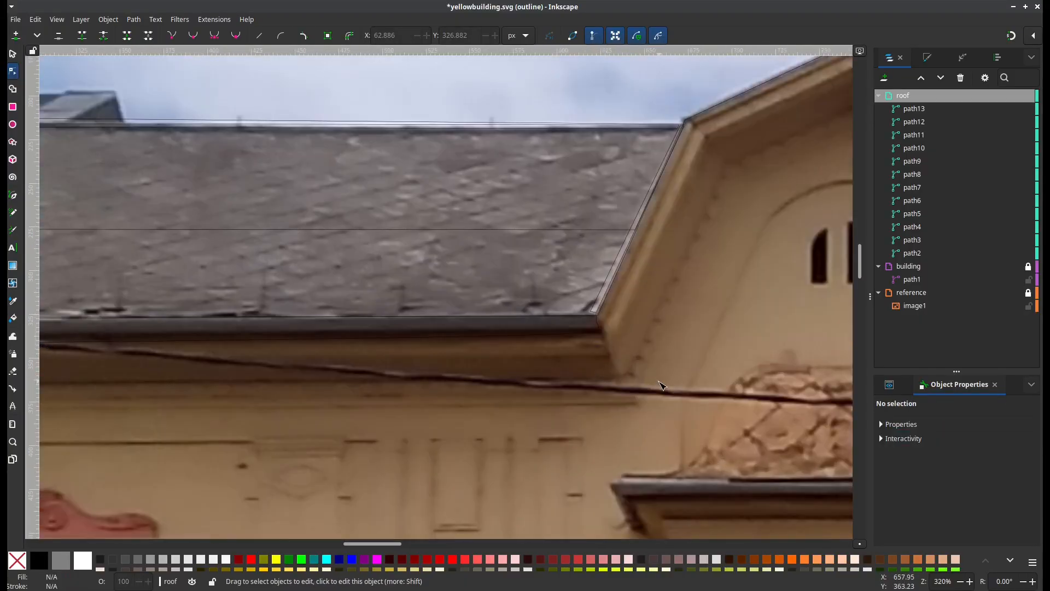
pyautogui.scroll(3, 651, 372)
pyautogui.click(535, 290)
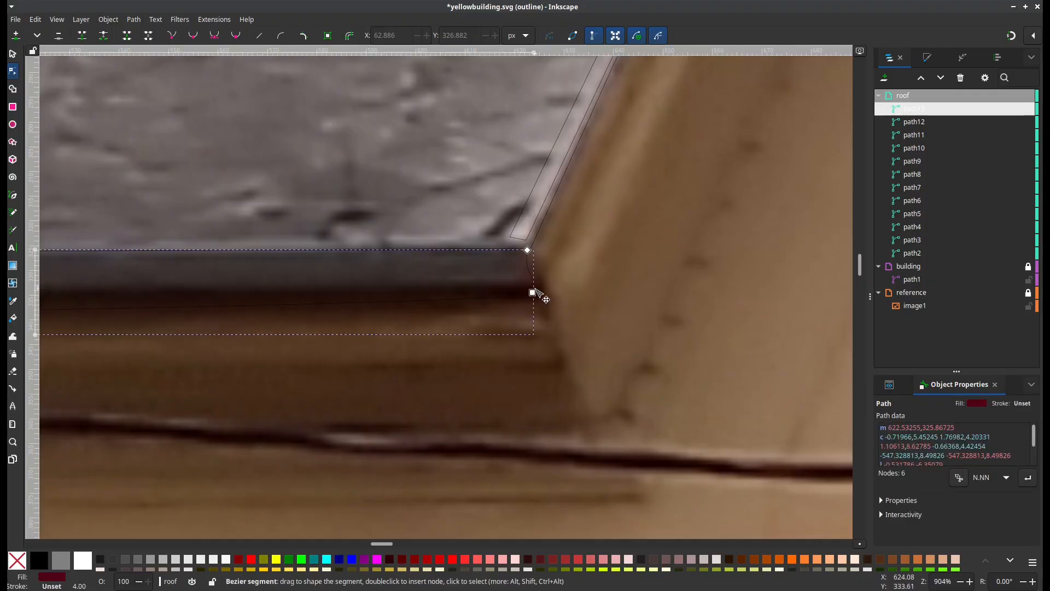
pyautogui.moveTo(537, 291); pyautogui.dragTo(543, 282)
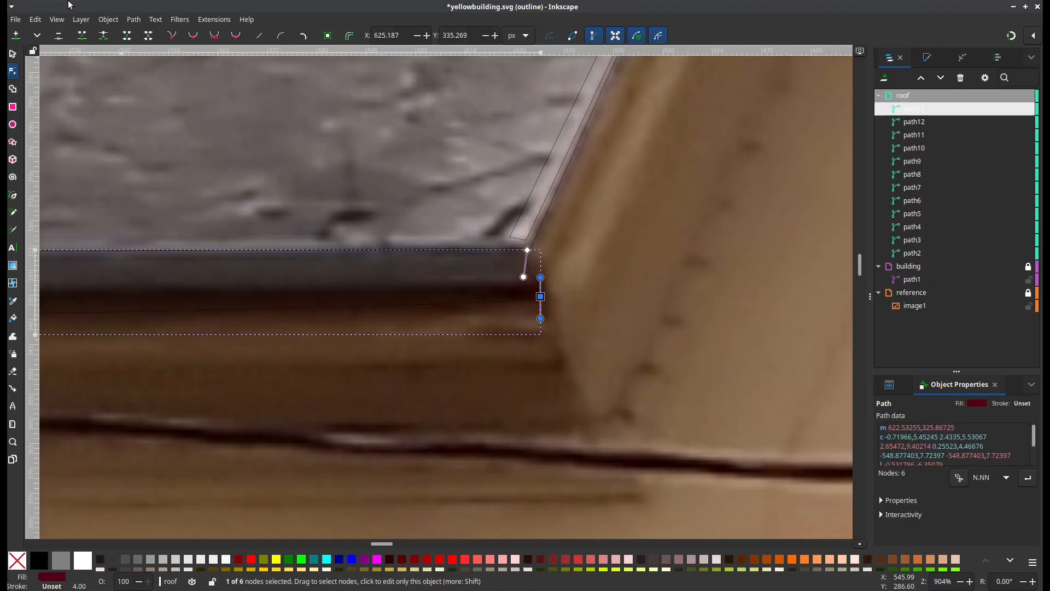
pyautogui.click(171, 35)
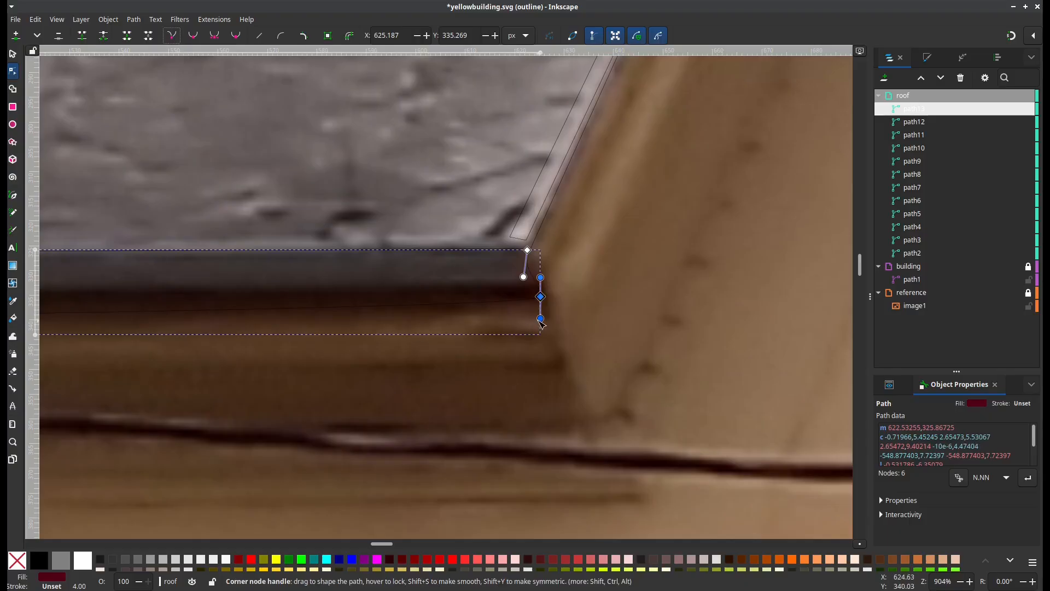
pyautogui.moveTo(540, 318); pyautogui.dragTo(499, 303)
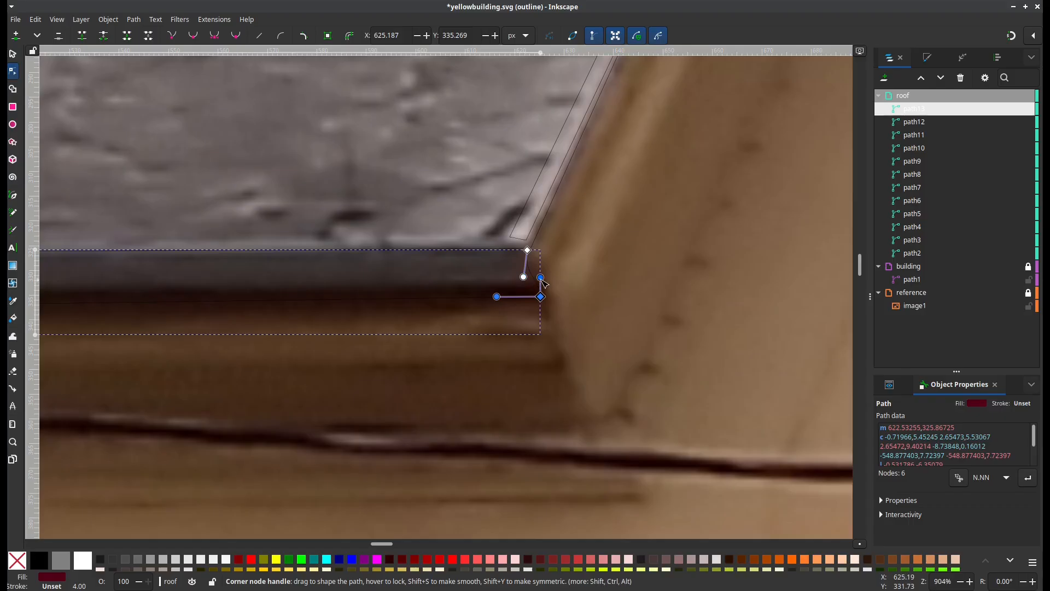
pyautogui.scroll(-5, 543, 282)
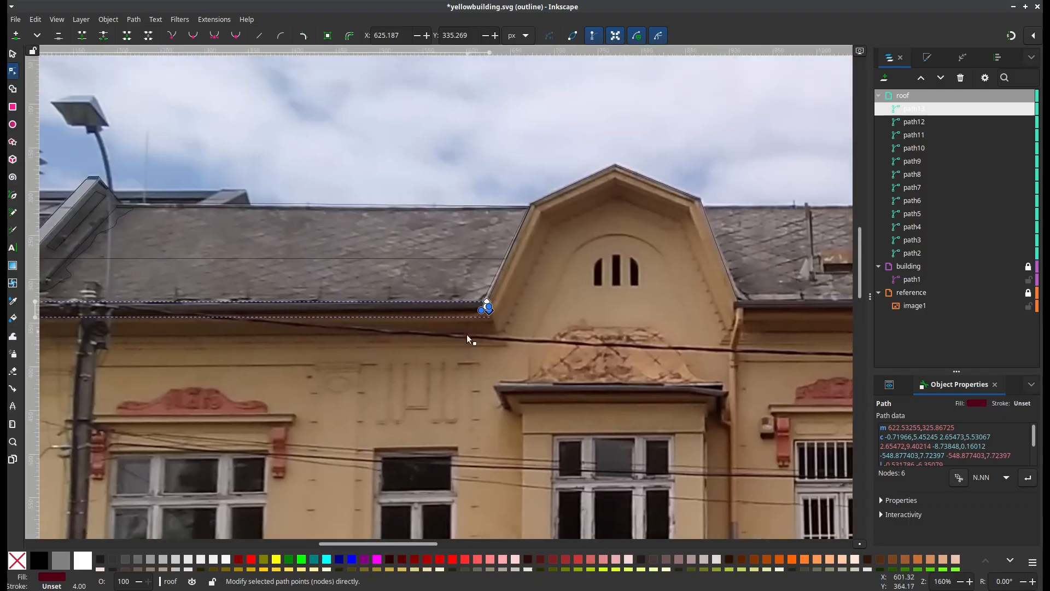
pyautogui.scroll(-2, 467, 334)
pyautogui.scroll(-2, 536, 362)
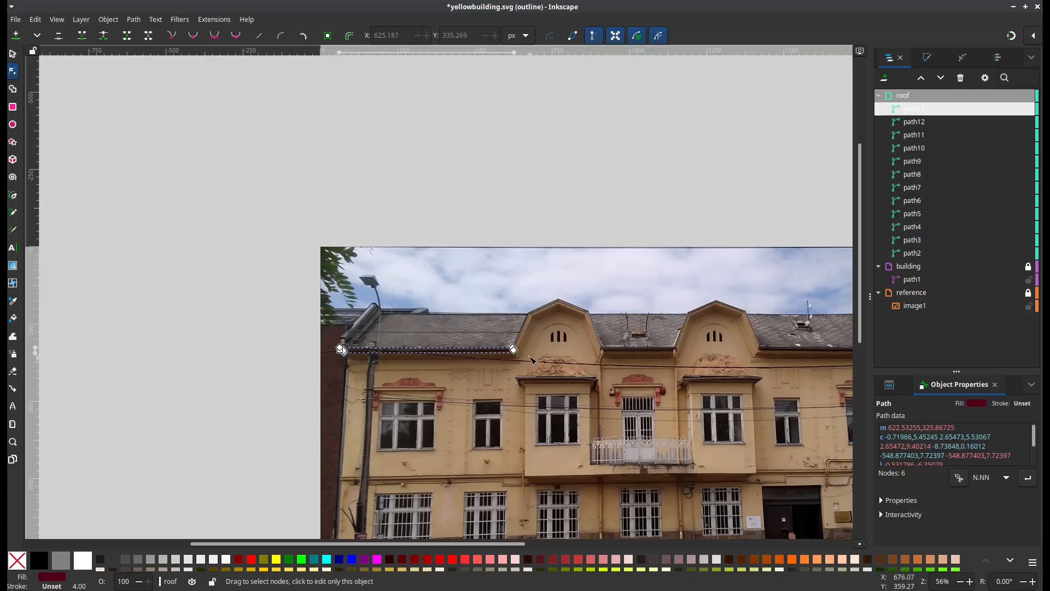
pyautogui.click(916, 253)
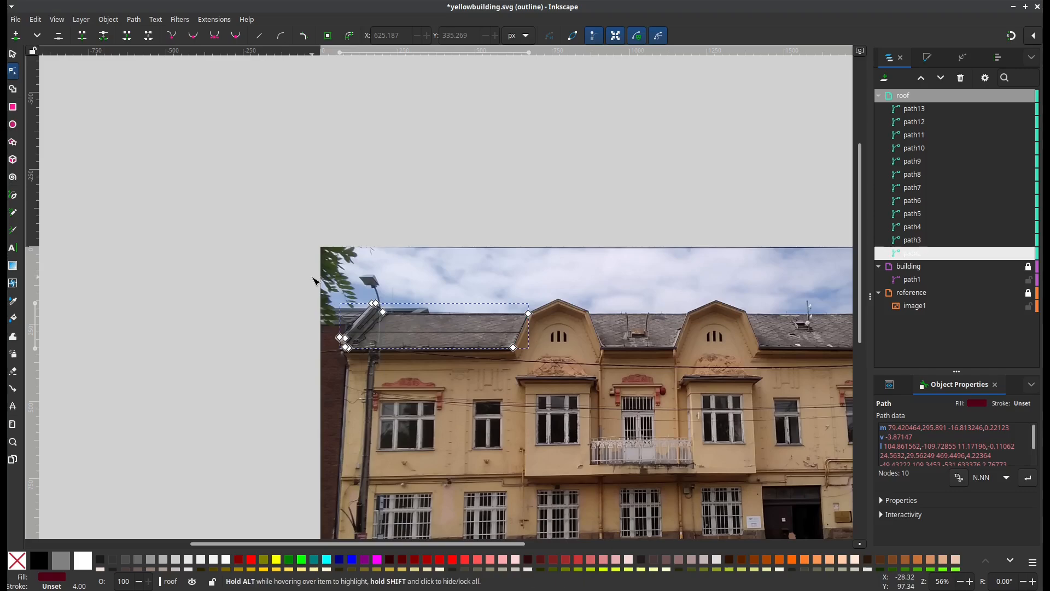
pyautogui.press('s')
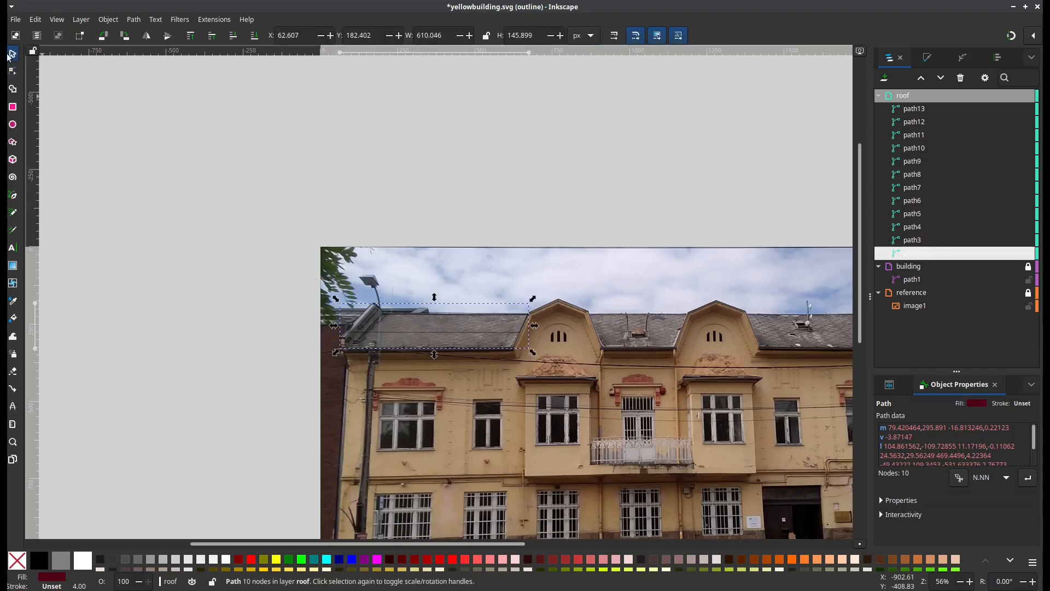
pyautogui.scroll(4, 502, 350)
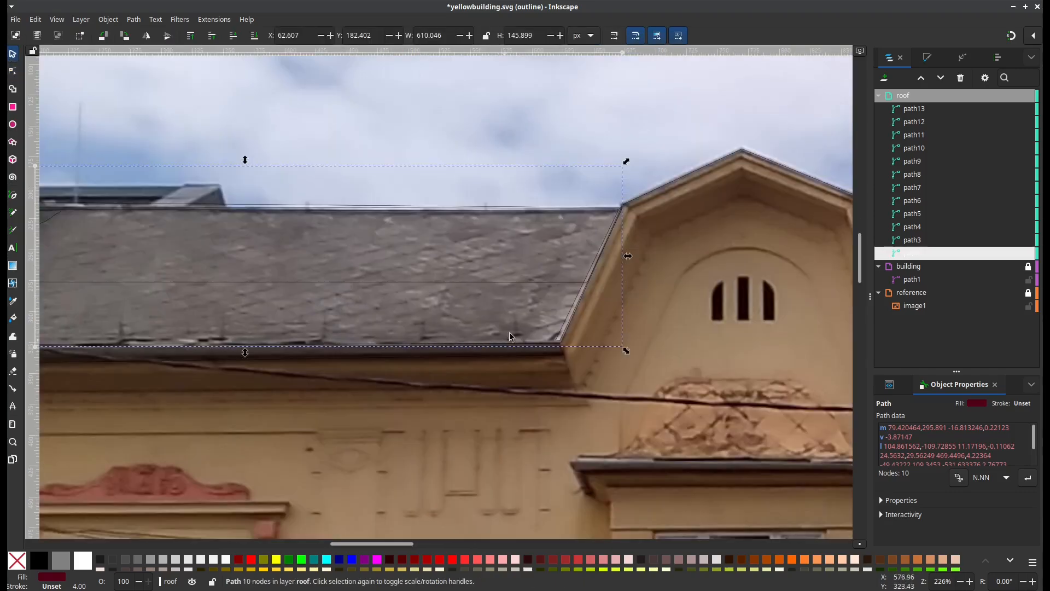
pyautogui.rightClick(549, 343)
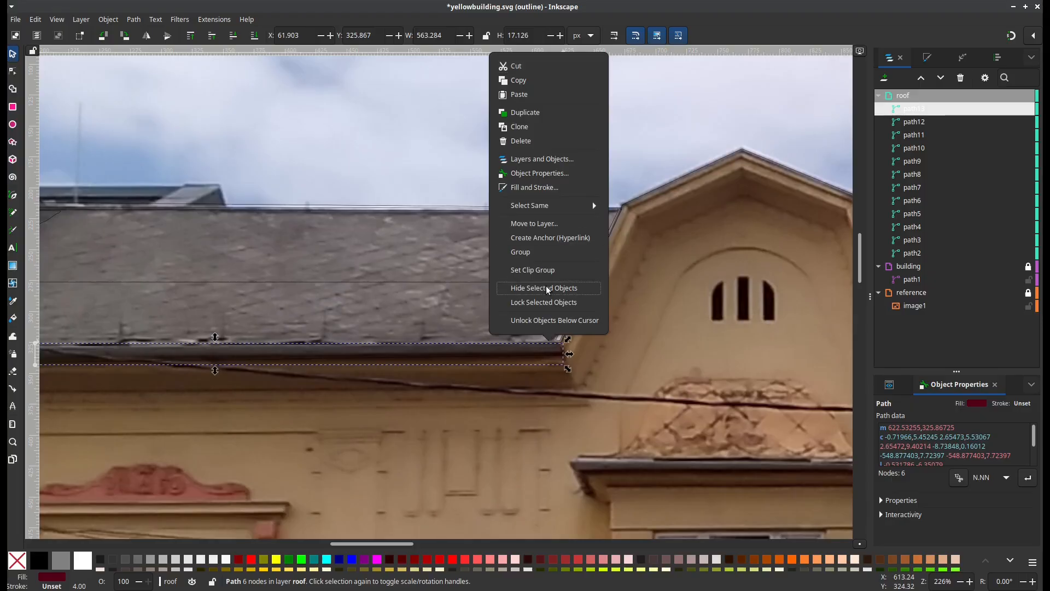
pyautogui.click(552, 270)
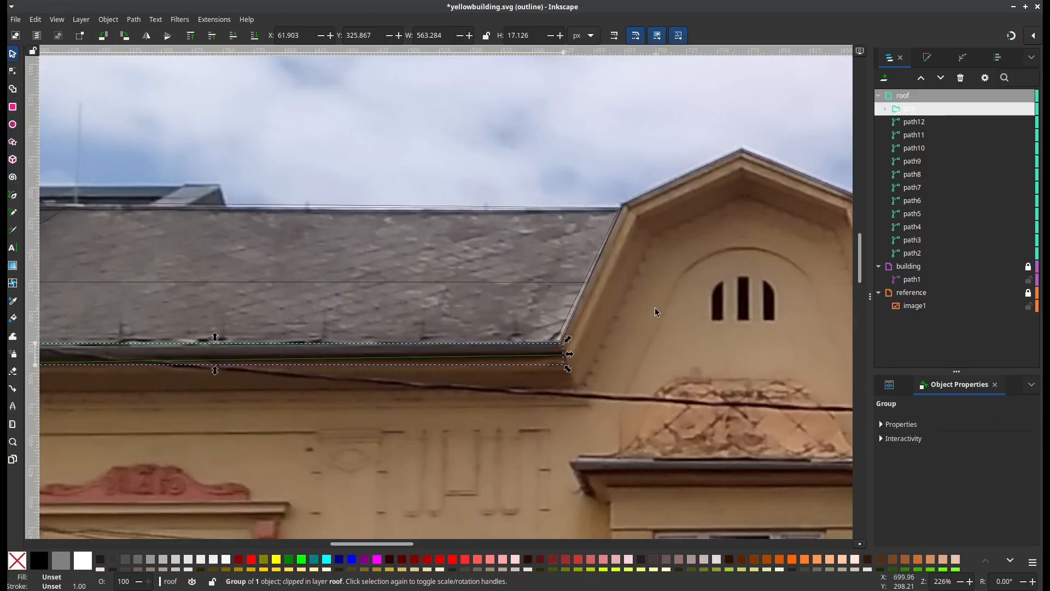
pyautogui.press('ctrl')
pyautogui.hotkey('ctrl', 'z')
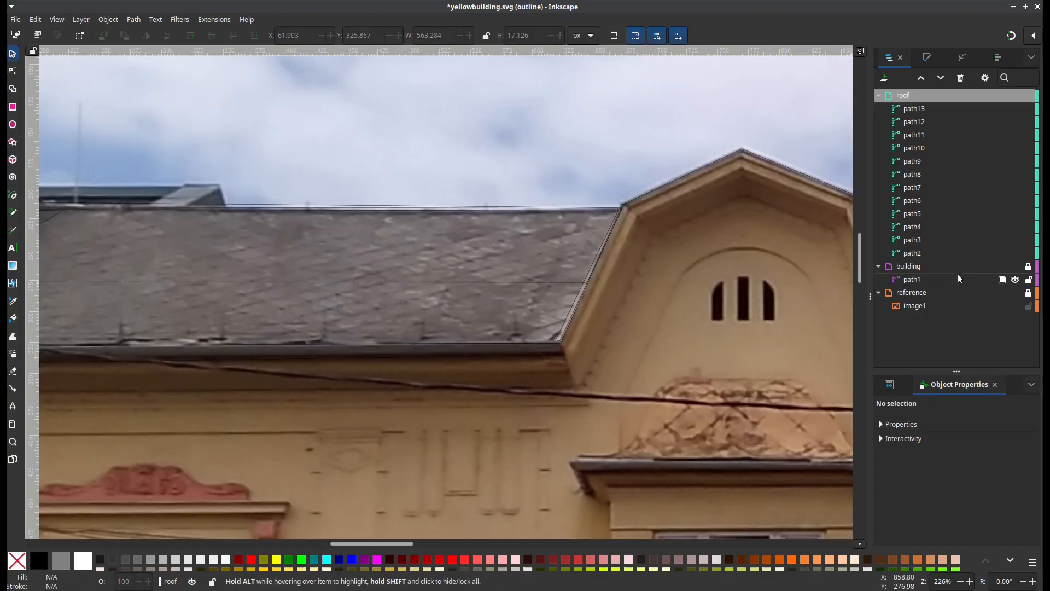
# Turn the left roof's outline, path2, into a clip group and expand that group in the roof layer
pyautogui.click(908, 254)
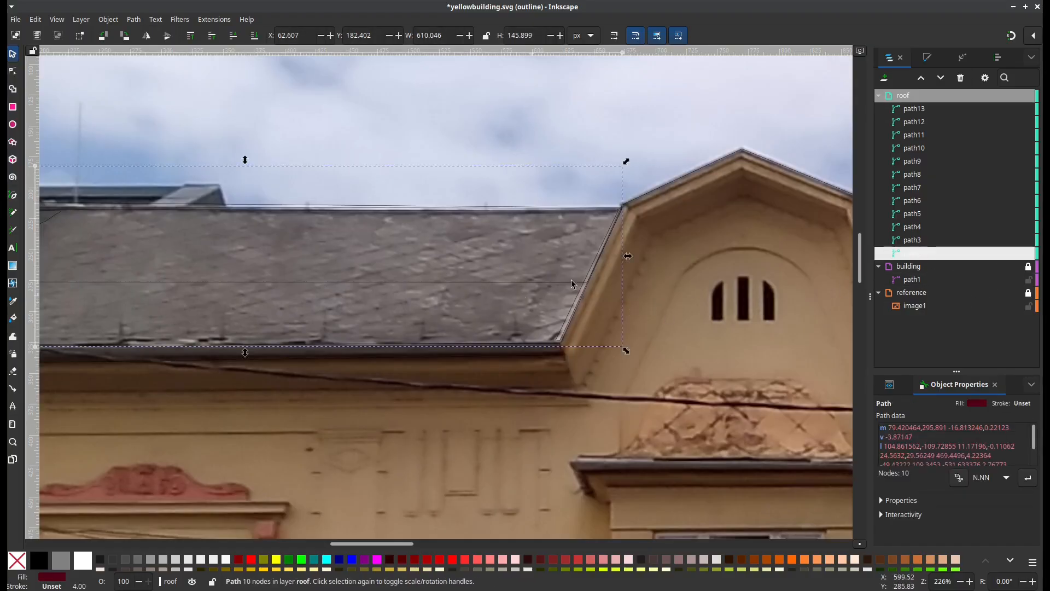
pyautogui.rightClick(910, 254)
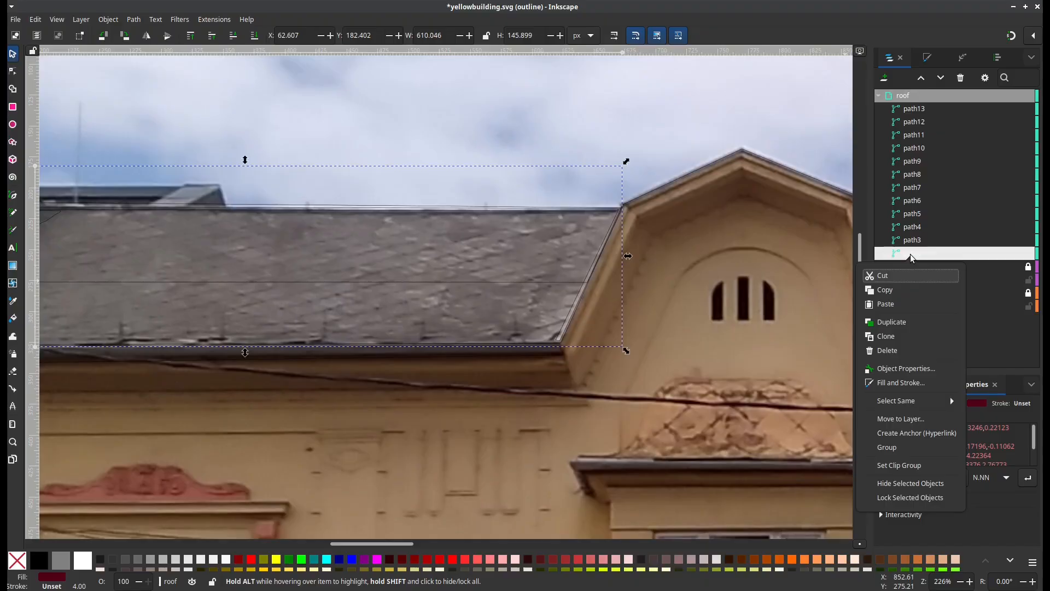
pyautogui.click(930, 464)
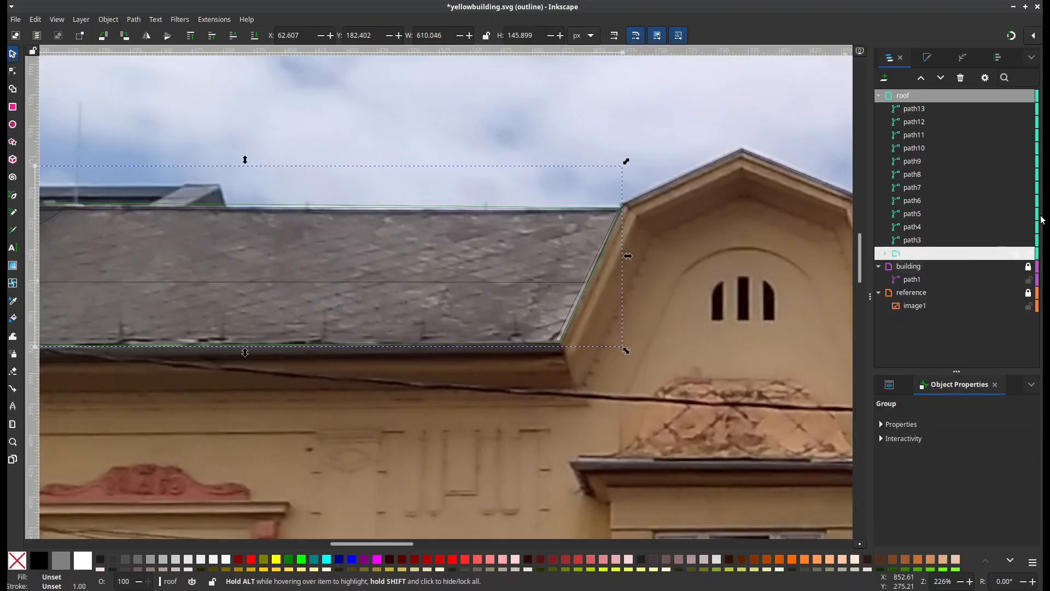
pyautogui.click(886, 253)
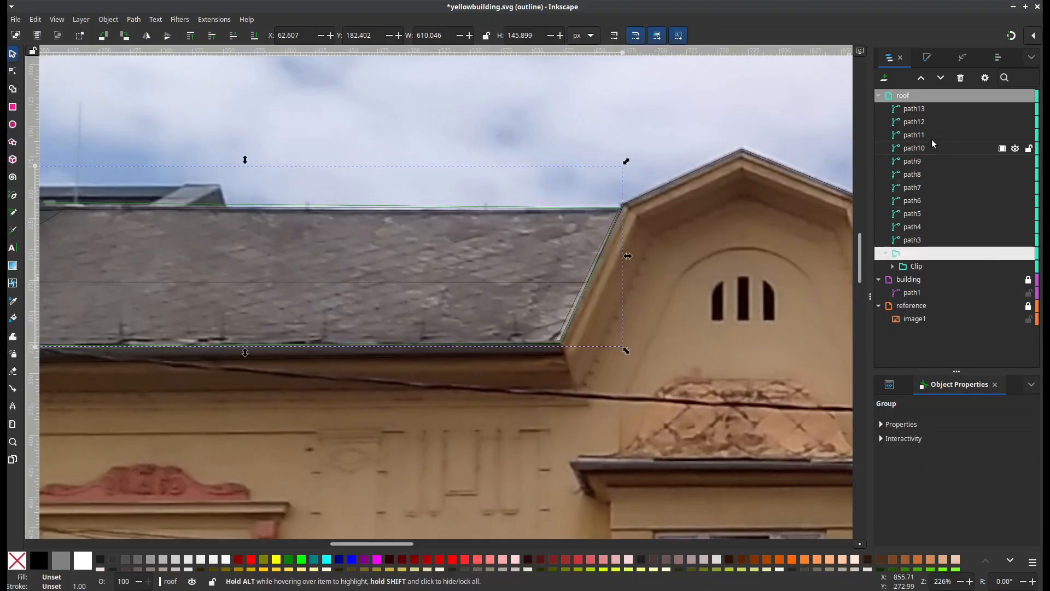
# Move the detail paths path12 through path3 into the left roof's clip group, leaving the gutter path13 outside
pyautogui.click(912, 109)
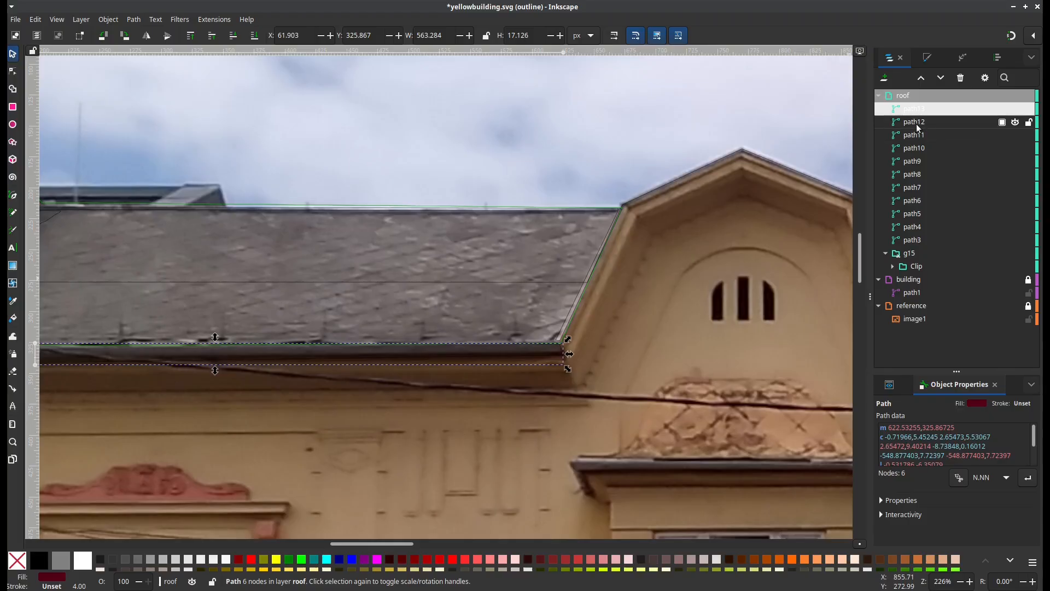
pyautogui.click(924, 122)
pyautogui.keyDown('shift'); pyautogui.click(911, 241); pyautogui.keyUp('shift')
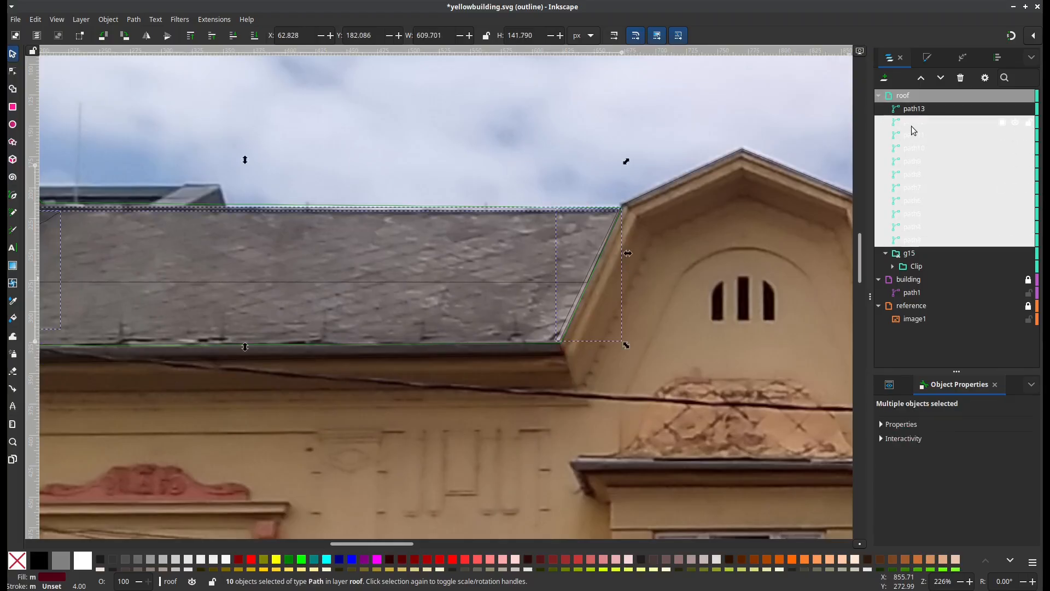
pyautogui.moveTo(913, 228); pyautogui.dragTo(934, 256)
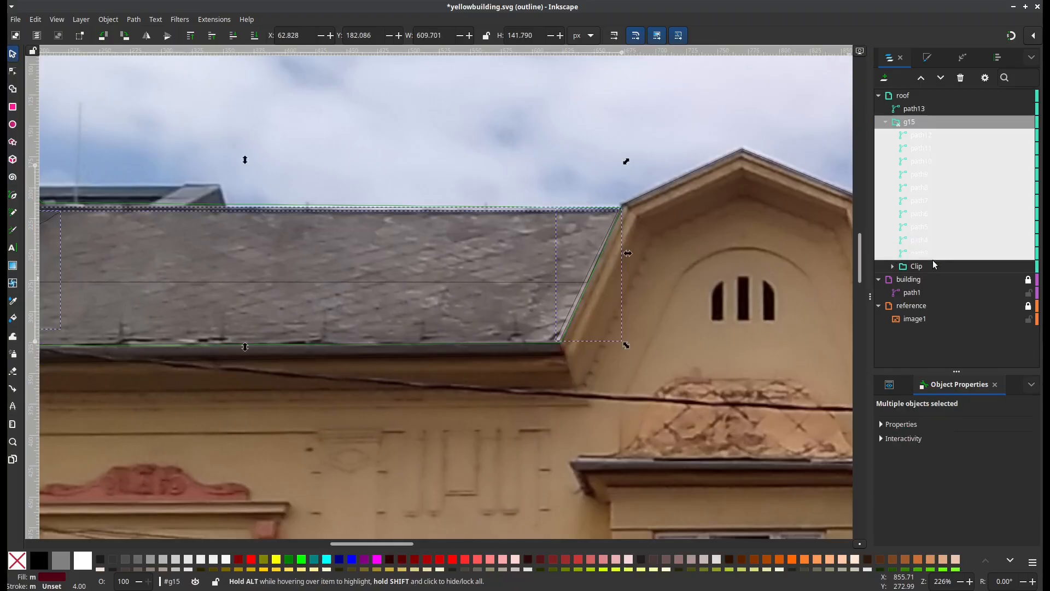
# Fill the roof outline path2 inside the Clip group with the average grey sampled from the photo's roof tiles
pyautogui.click(893, 267)
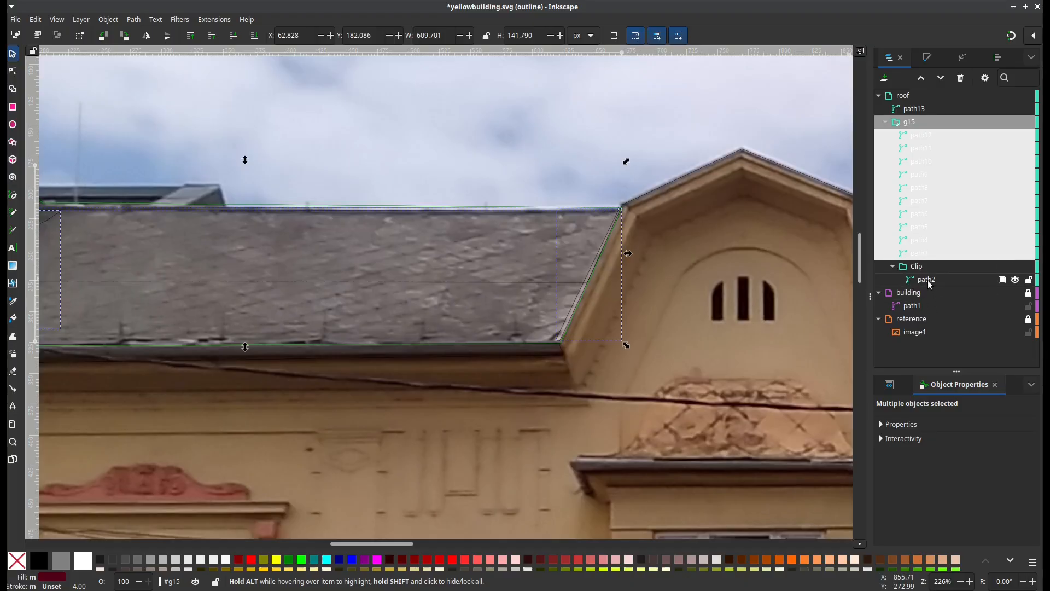
pyautogui.click(930, 279)
pyautogui.moveTo(476, 308); pyautogui.dragTo(755, 330)
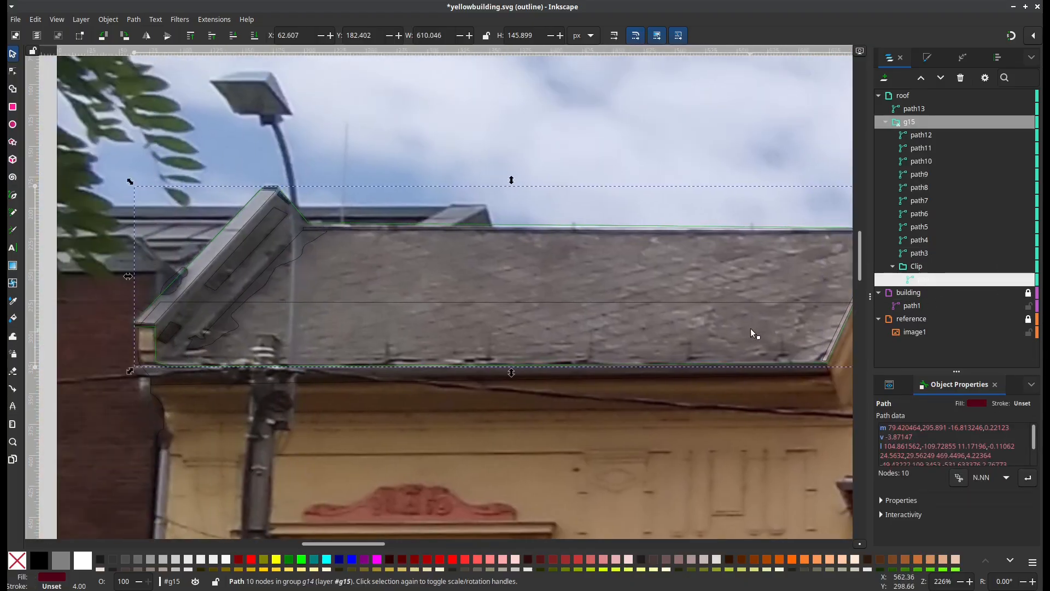
pyautogui.press('d')
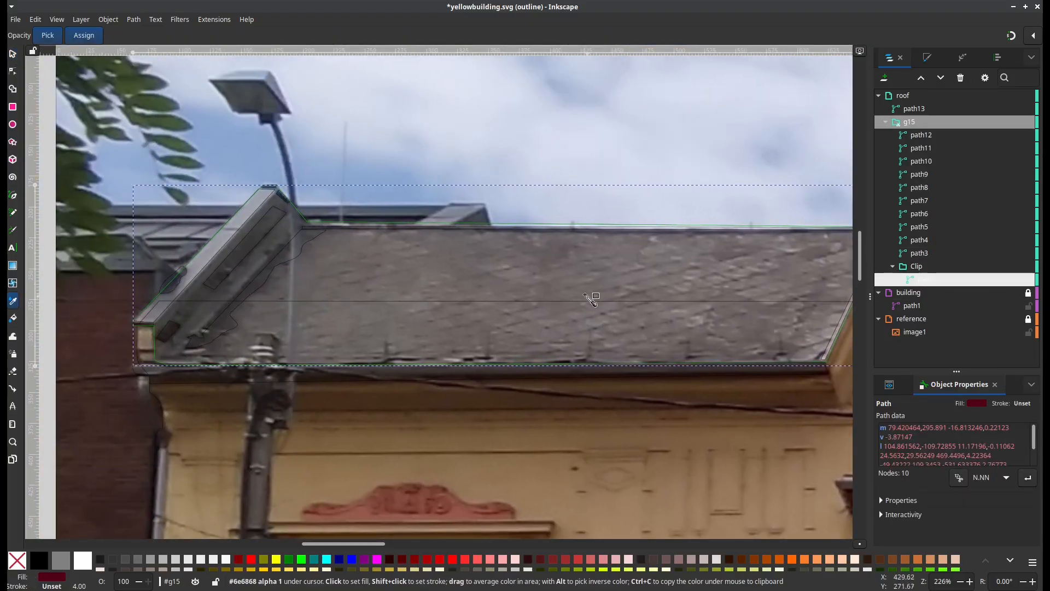
pyautogui.moveTo(567, 283); pyautogui.dragTo(567, 283)
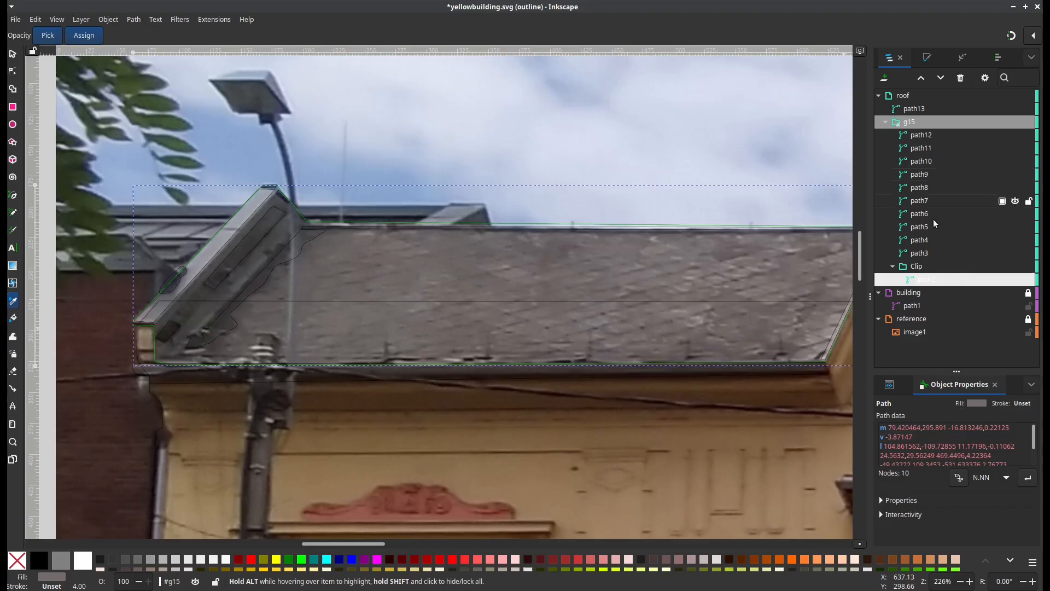
# Place the sloped edge strip path5 directly above path12, group the two paths and name the group "highlights"
pyautogui.click(918, 136)
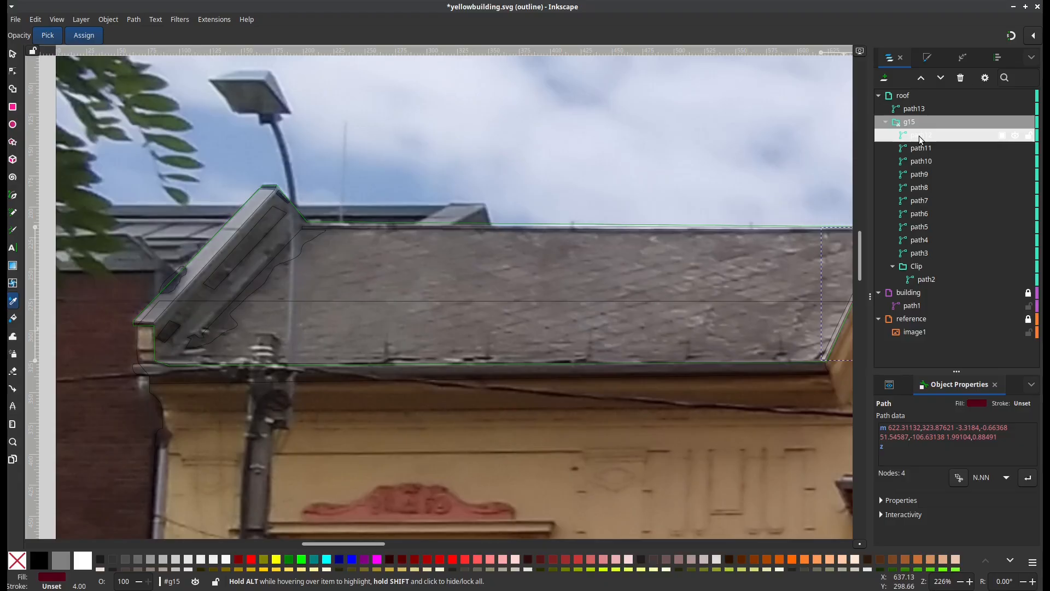
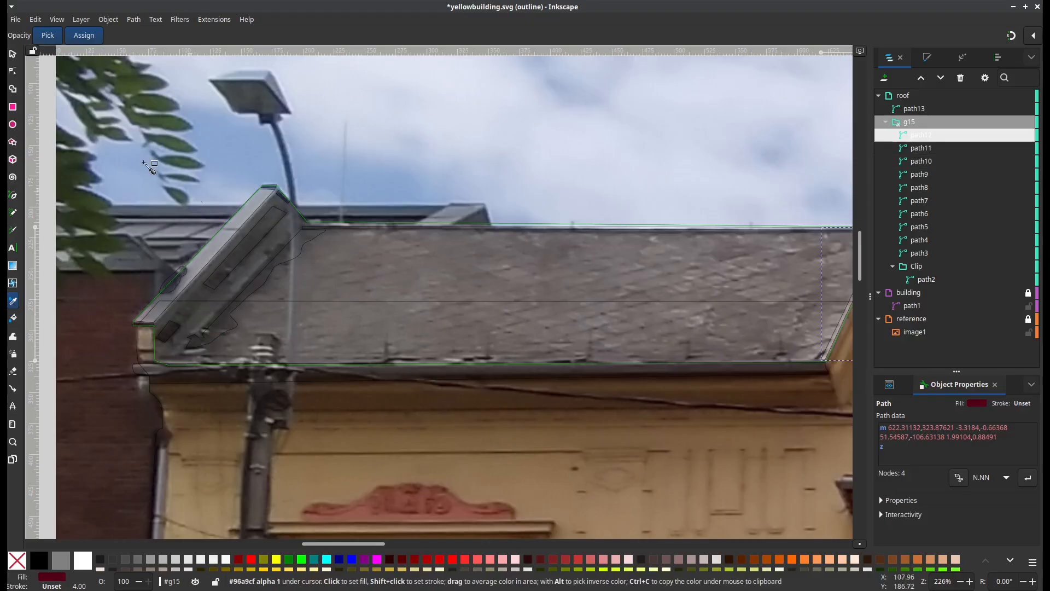
pyautogui.click(13, 55)
pyautogui.click(242, 225)
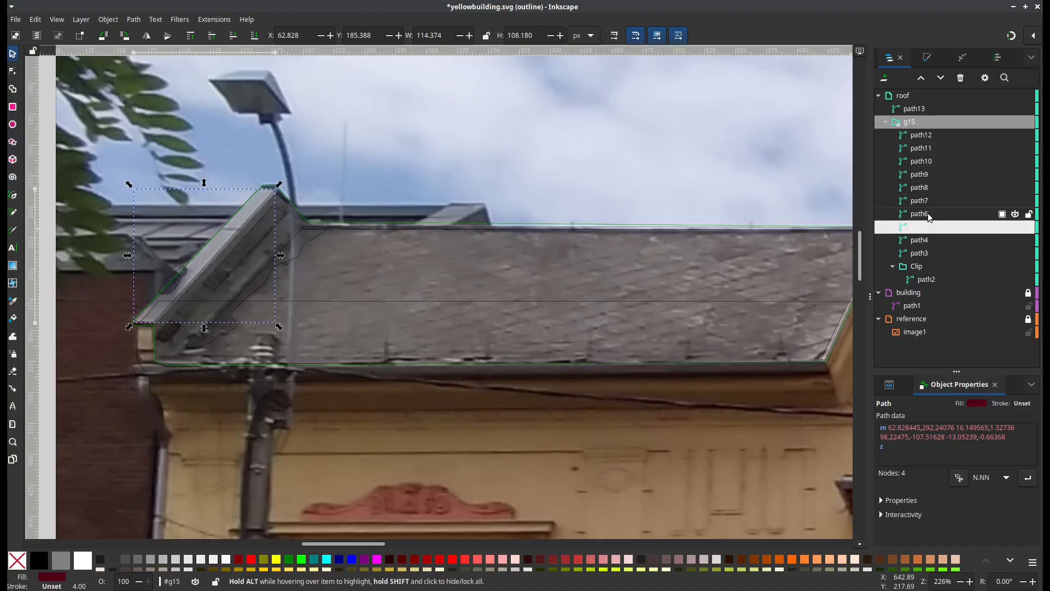
pyautogui.moveTo(931, 232); pyautogui.dragTo(945, 141)
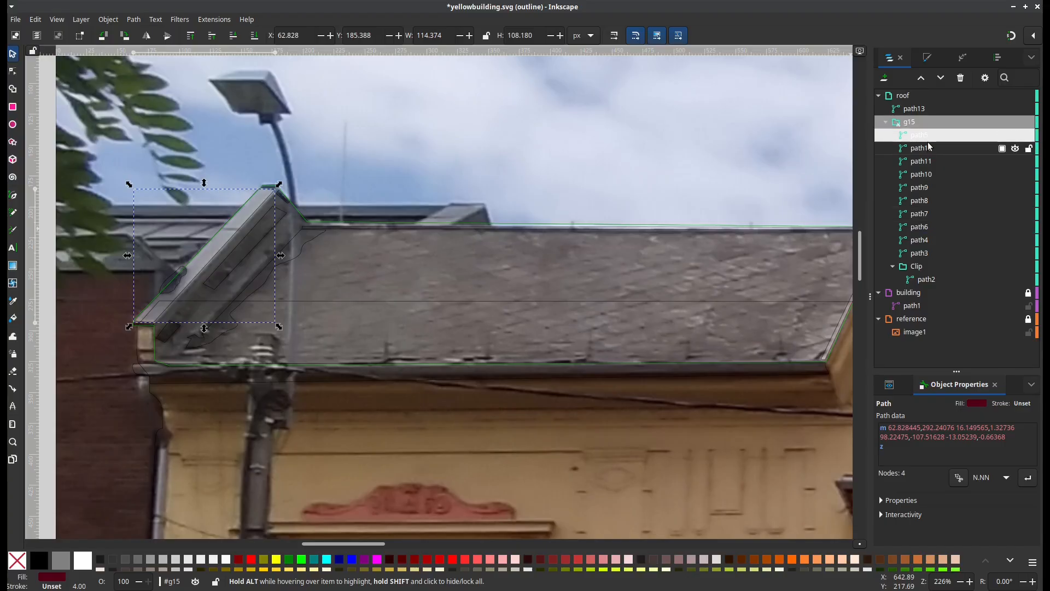
pyautogui.keyDown('shift'); pyautogui.click(829, 352); pyautogui.keyUp('shift')
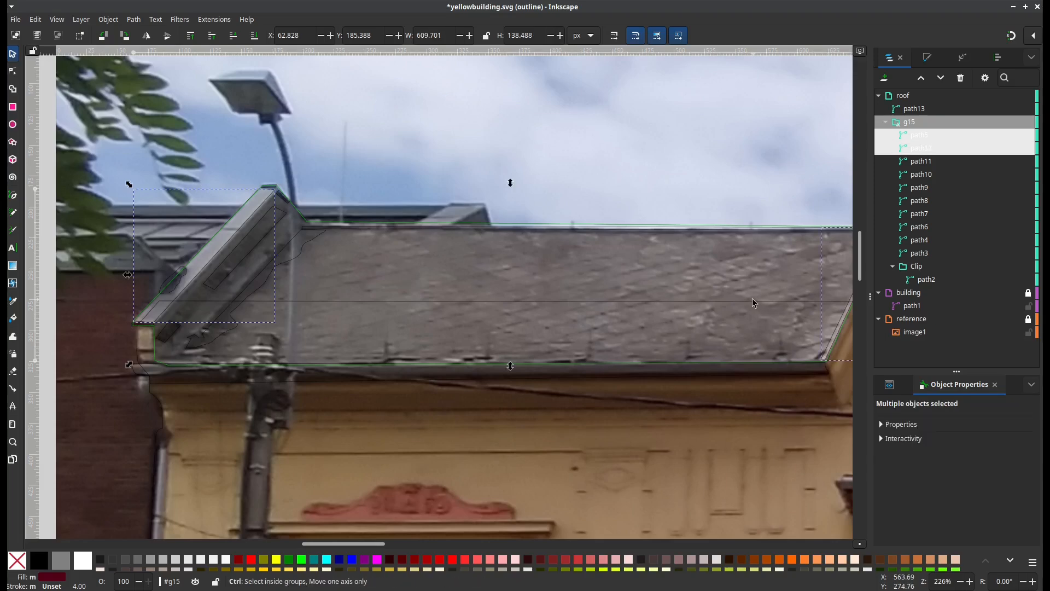
pyautogui.hotkey('ctrl', 'g')
pyautogui.doubleClick(921, 140)
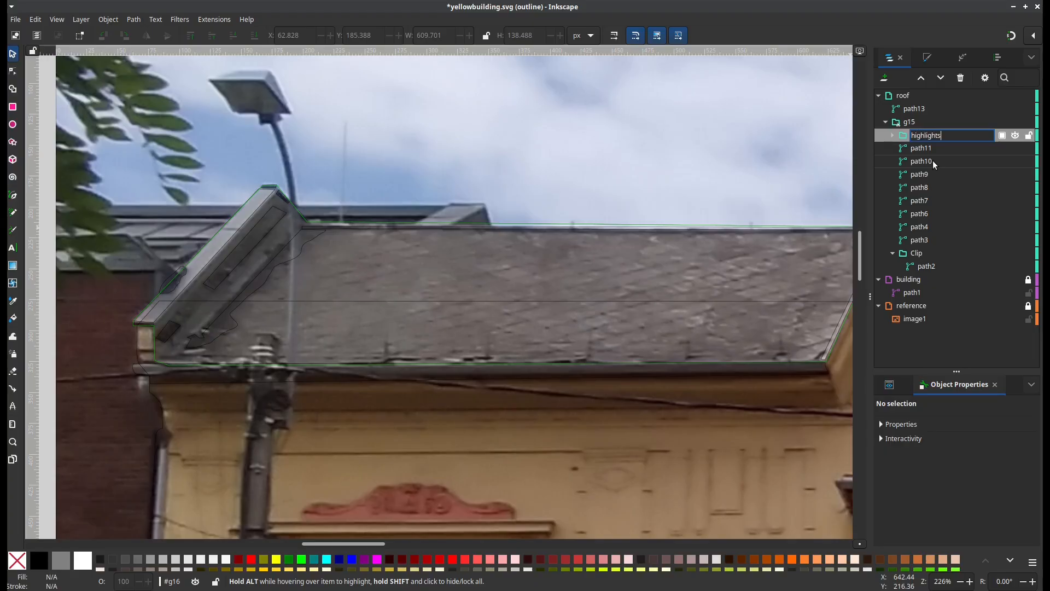
pyautogui.press('Return')
# Group the remaining roof detail paths, path11 through path3, below the highlights and name the group "shadows"
pyautogui.click(920, 149)
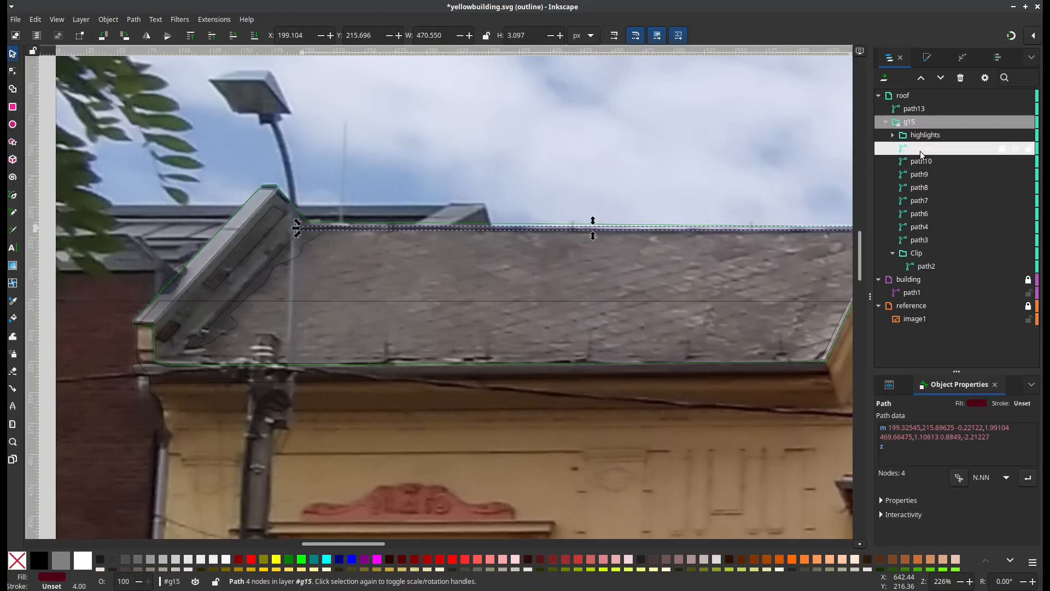
pyautogui.keyDown('shift'); pyautogui.click(920, 239); pyautogui.keyUp('shift')
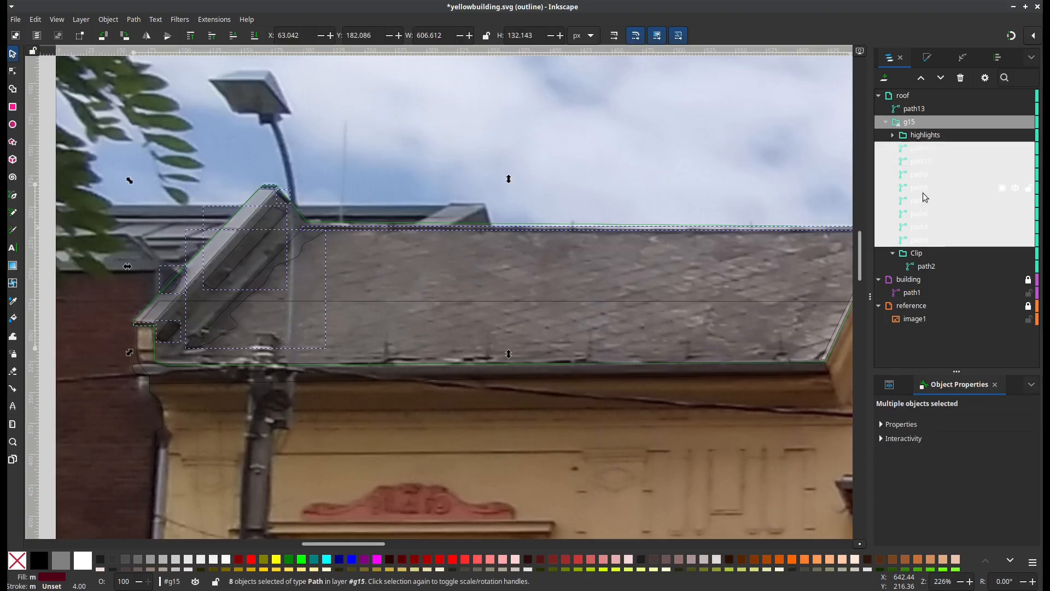
pyautogui.hotkey('ctrl', 'g')
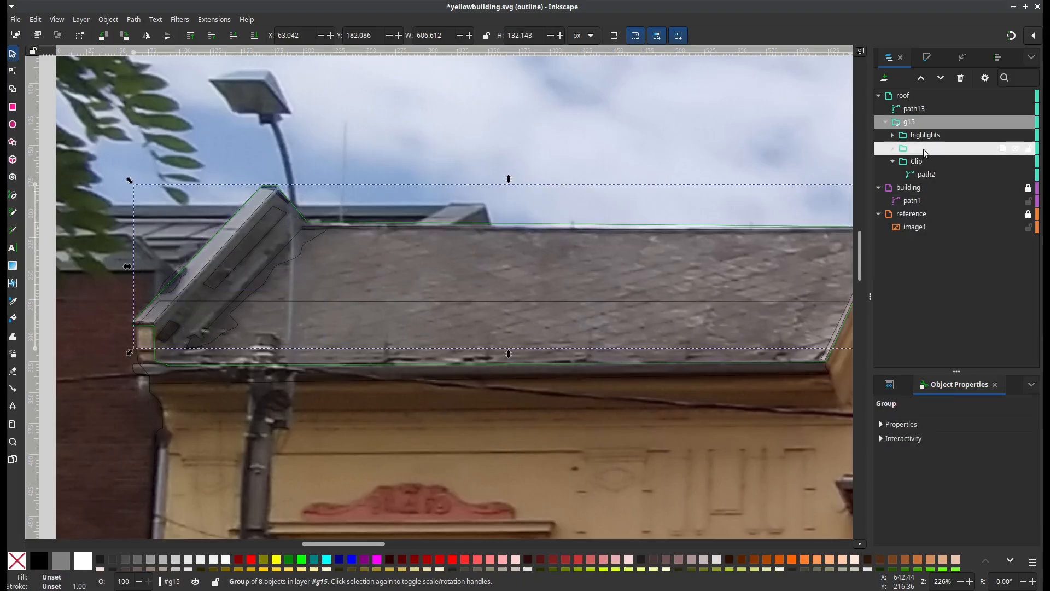
pyautogui.doubleClick(918, 150)
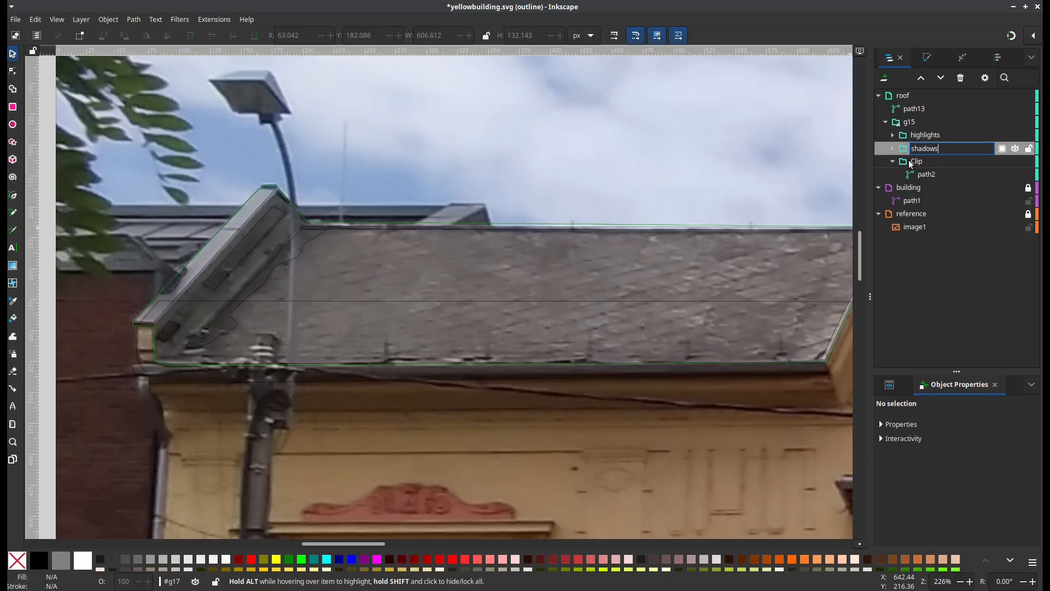
pyautogui.press('Return')
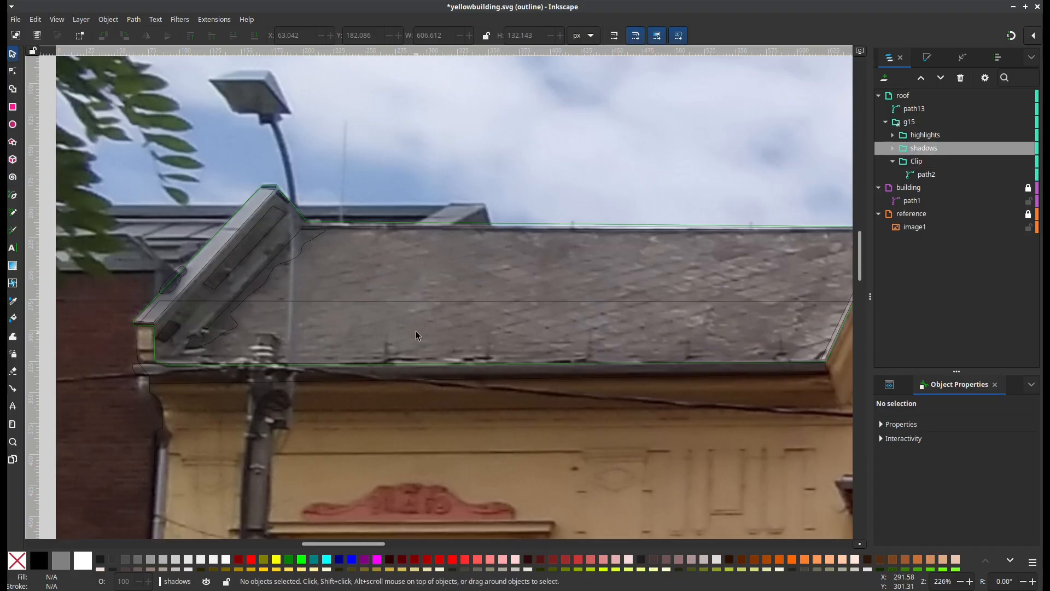
# Set the display mode to Normal to show the filled shapes of the whole building
pyautogui.moveTo(418, 336); pyautogui.dragTo(230, 352)
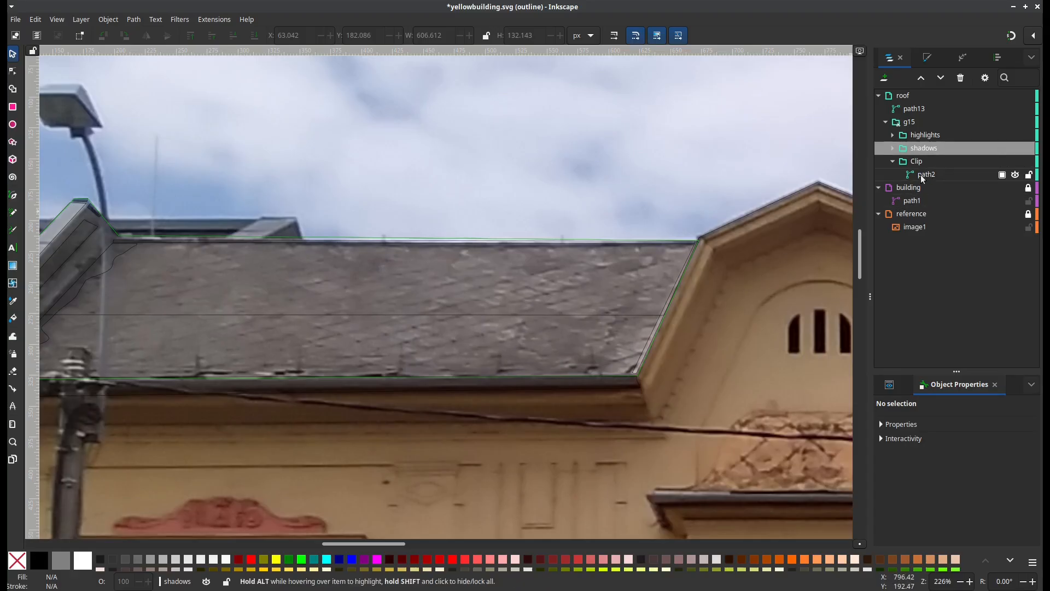
pyautogui.click(59, 22)
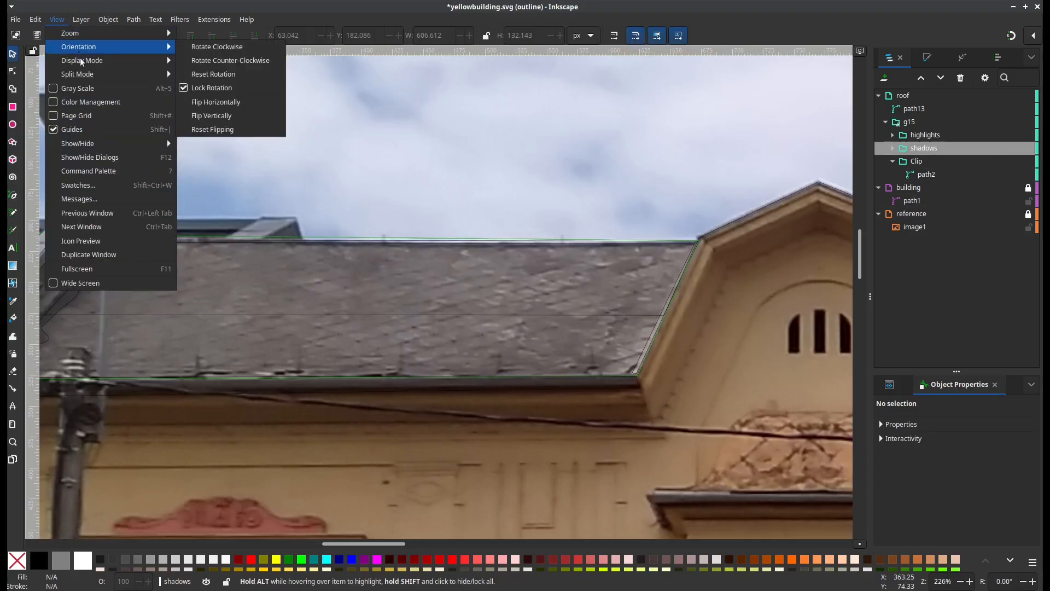
pyautogui.moveTo(82, 59)
pyautogui.click(219, 64)
pyautogui.keyDown('ctrl'); pyautogui.scroll(-2, 527, 306); pyautogui.keyUp('ctrl')
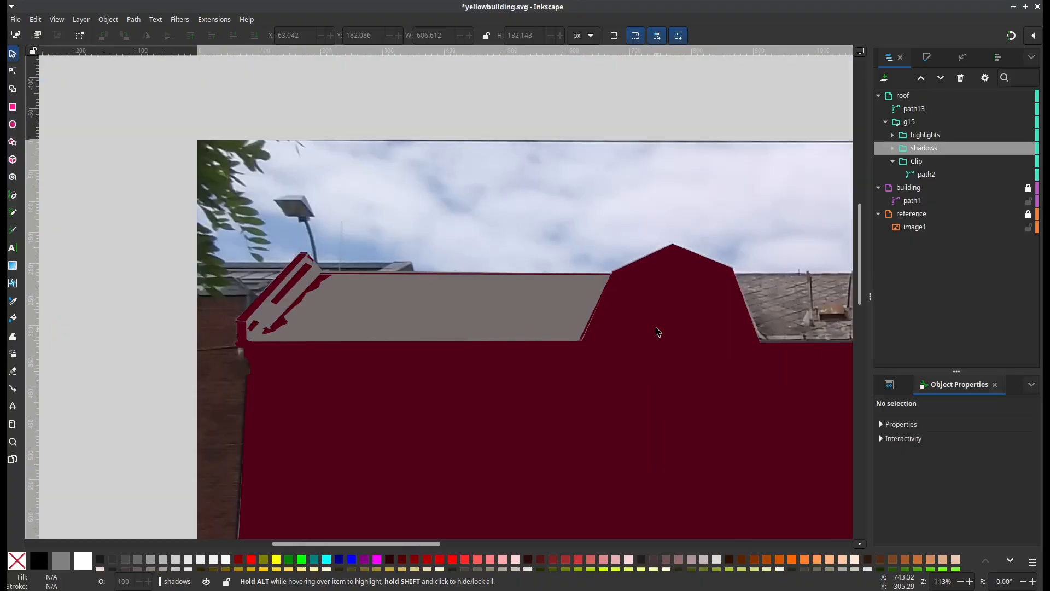
pyautogui.scroll(-5, 579, 277)
pyautogui.keyDown('ctrl'); pyautogui.scroll(-2, 579, 277); pyautogui.keyUp('ctrl')
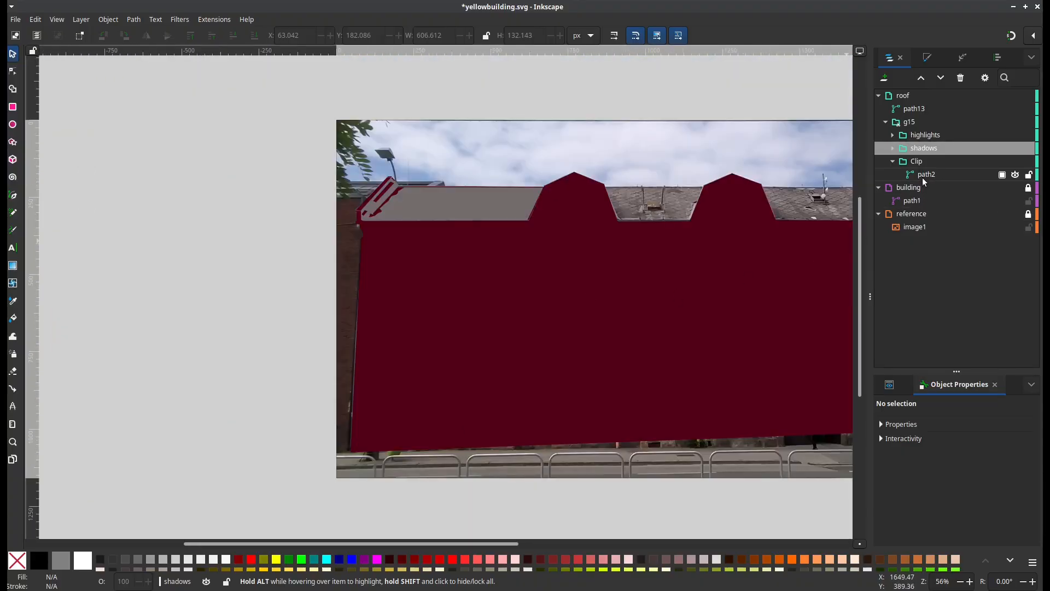
# Hide the main shape path1 in the building layer so the reference facade shows around the left roof
pyautogui.click(917, 205)
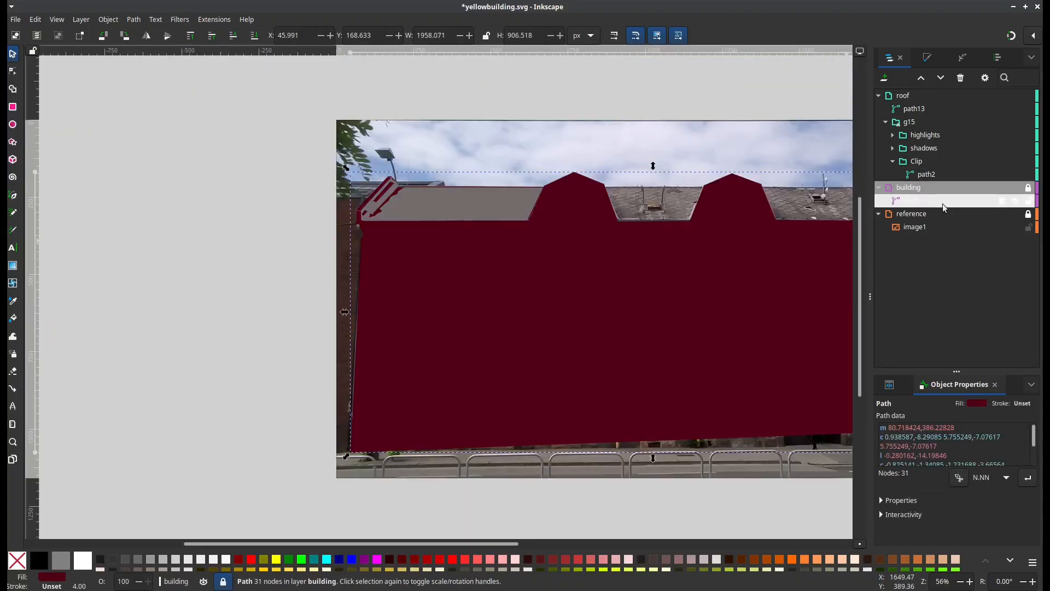
pyautogui.click(1014, 202)
pyautogui.scroll(2, 399, 230)
pyautogui.keyDown('ctrl'); pyautogui.scroll(2, 396, 226); pyautogui.keyUp('ctrl')
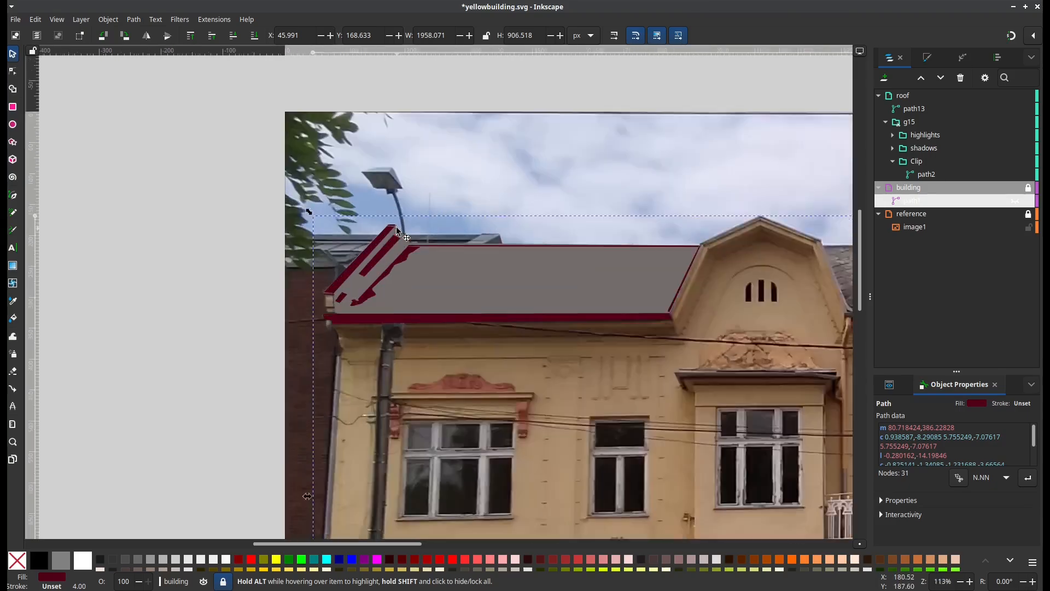
pyautogui.keyDown('ctrl'); pyautogui.scroll(3, 396, 226); pyautogui.keyUp('ctrl')
pyautogui.moveTo(411, 290); pyautogui.dragTo(339, 195)
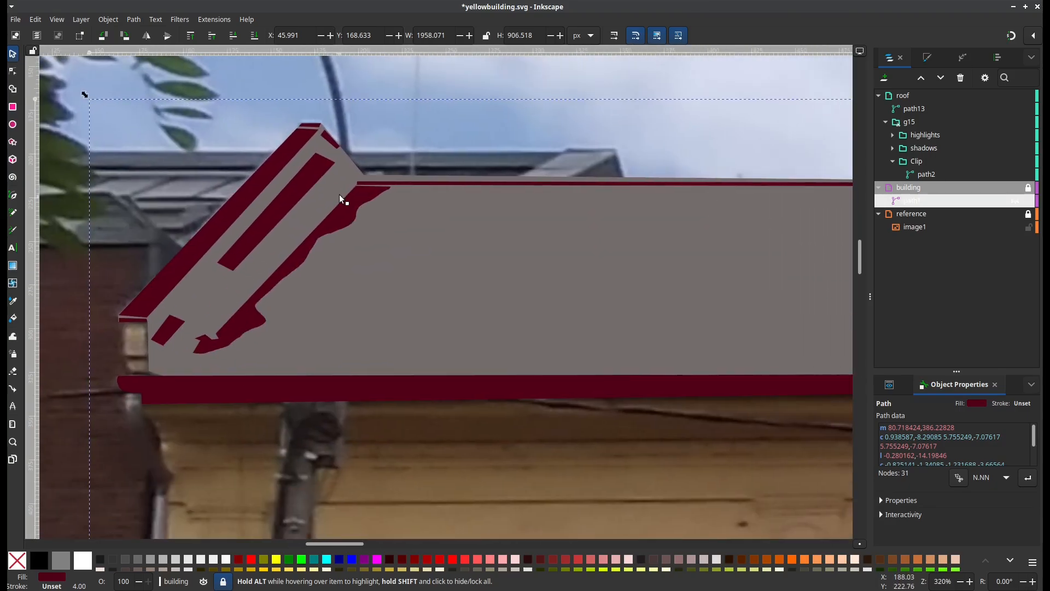
# Fill the gutter path13 with the dark brown sampled from the photo's gutter, using the Outline display mode to expose the photo
pyautogui.click(422, 390)
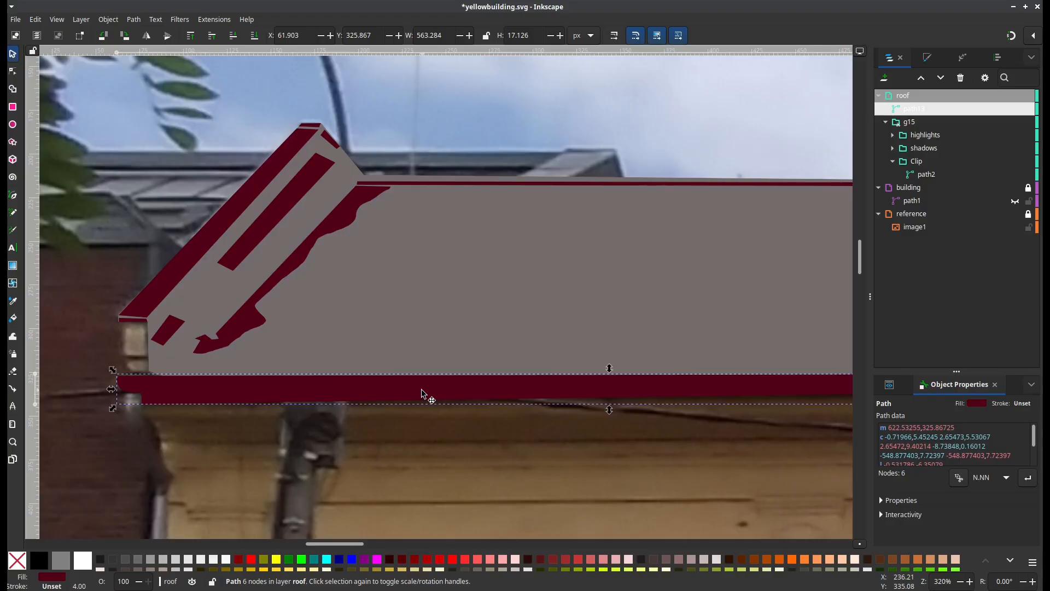
pyautogui.keyDown('ctrl'); pyautogui.scroll(-1, 422, 390); pyautogui.keyUp('ctrl')
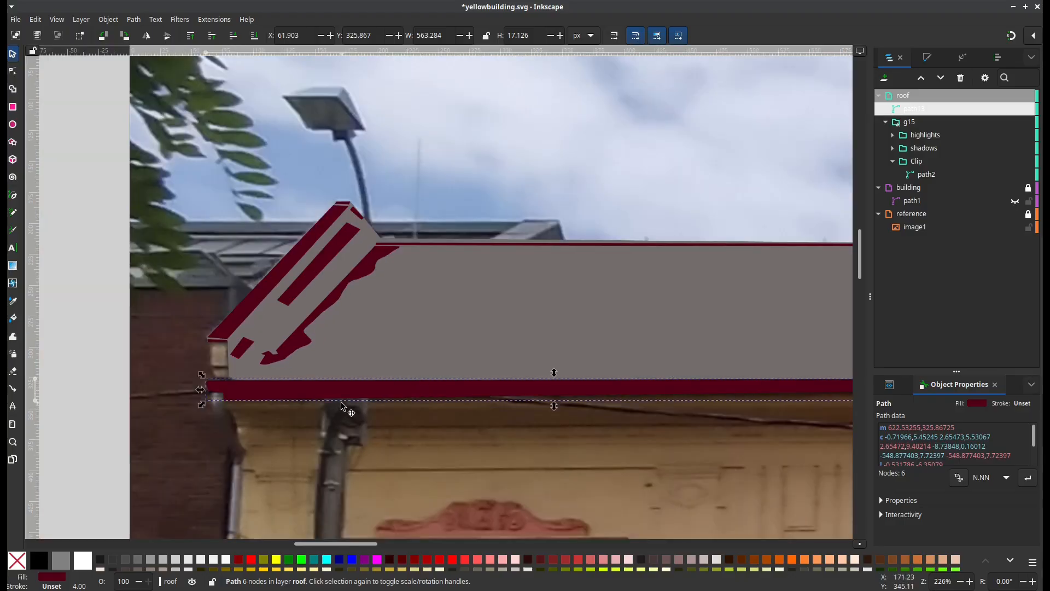
pyautogui.click(56, 25)
pyautogui.moveTo(82, 59)
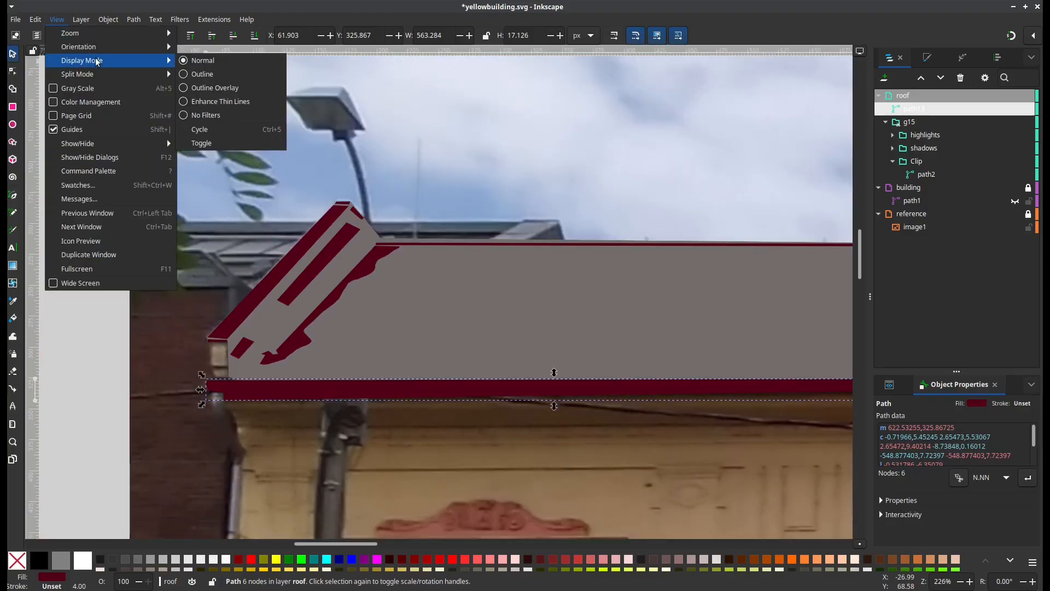
pyautogui.click(213, 75)
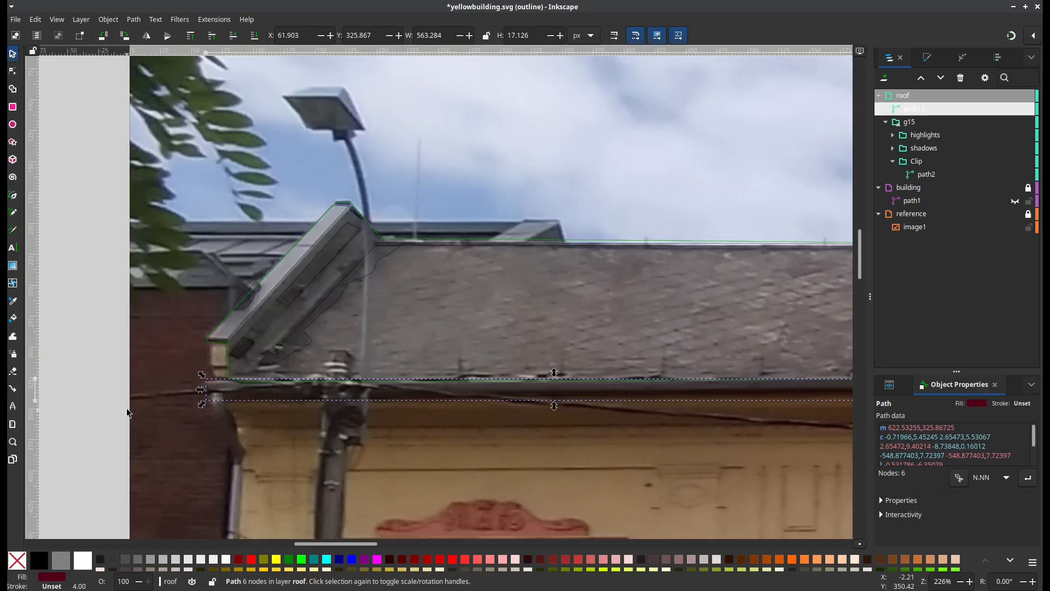
pyautogui.press('d')
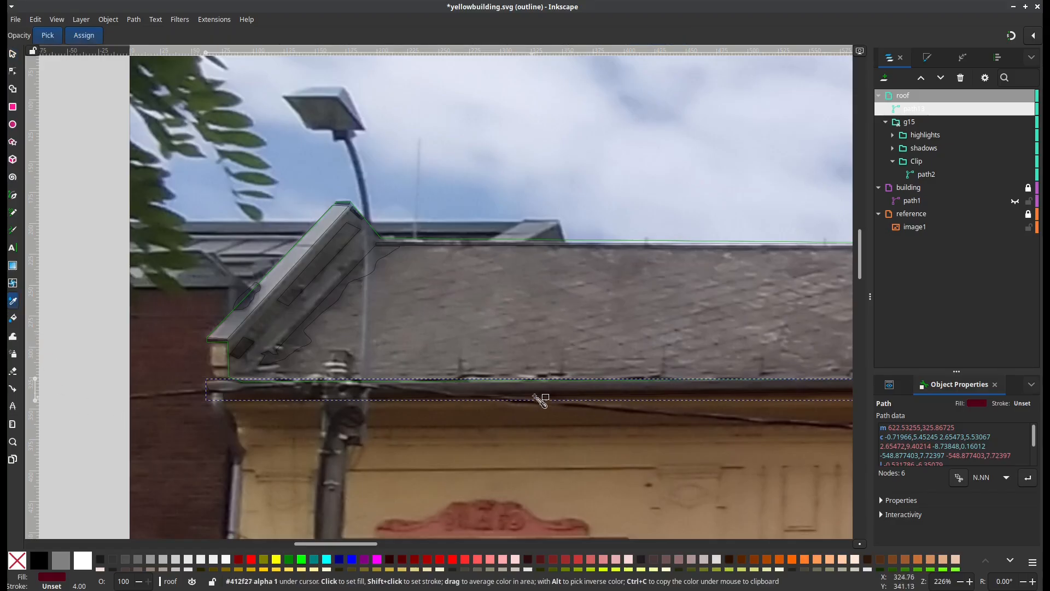
pyautogui.click(557, 397)
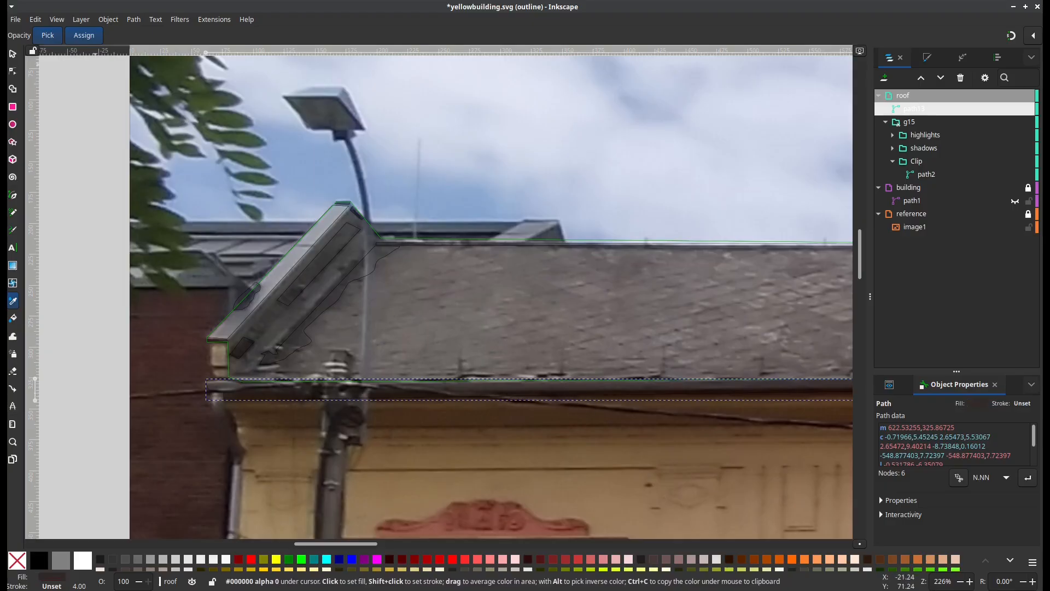
# Return the display mode to Normal and switch back to the Selector tool
pyautogui.click(58, 20)
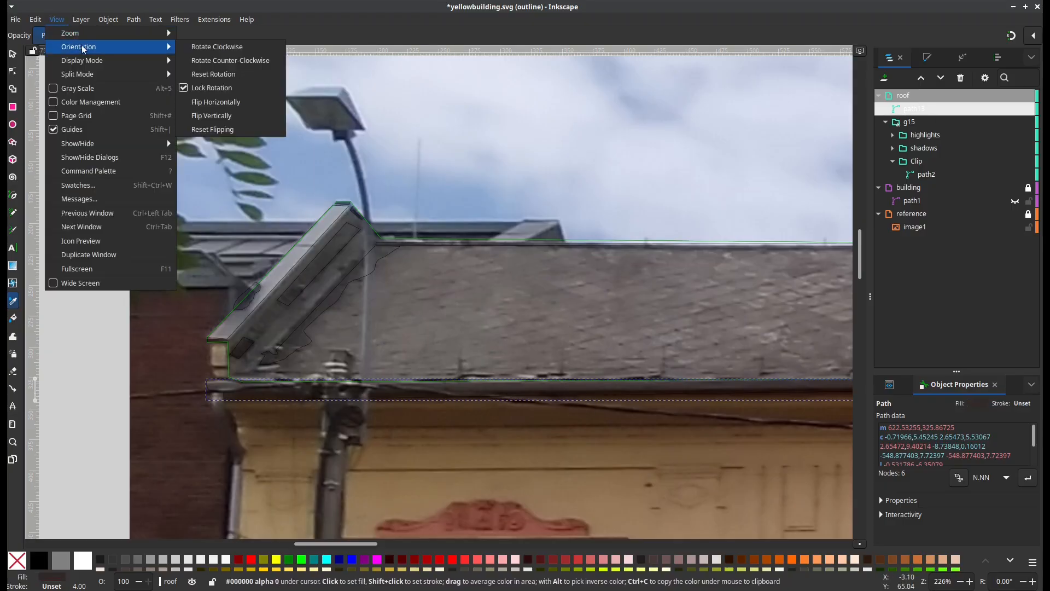
pyautogui.moveTo(82, 60)
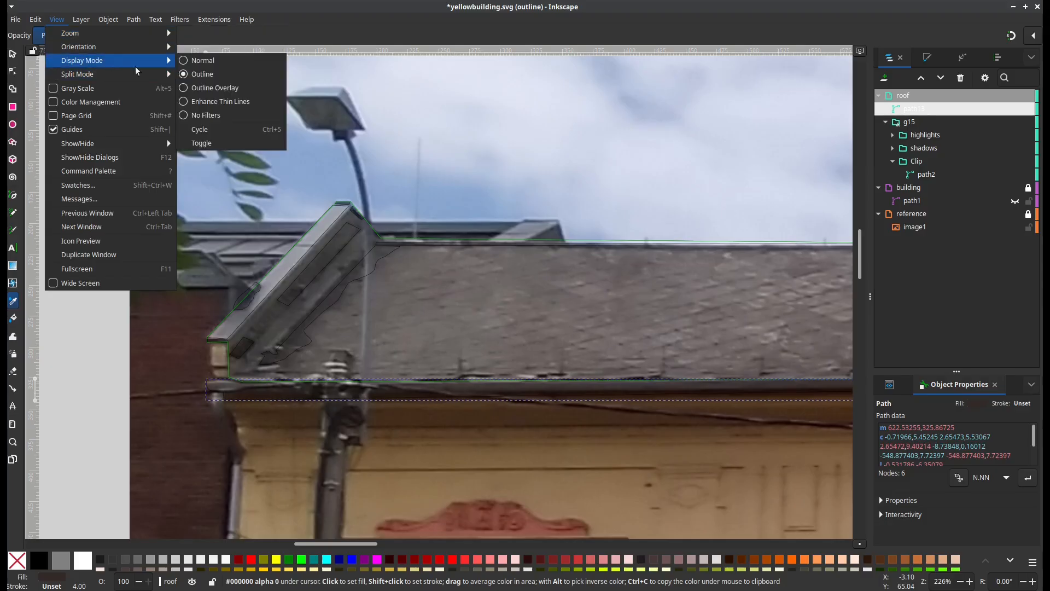
pyautogui.click(205, 61)
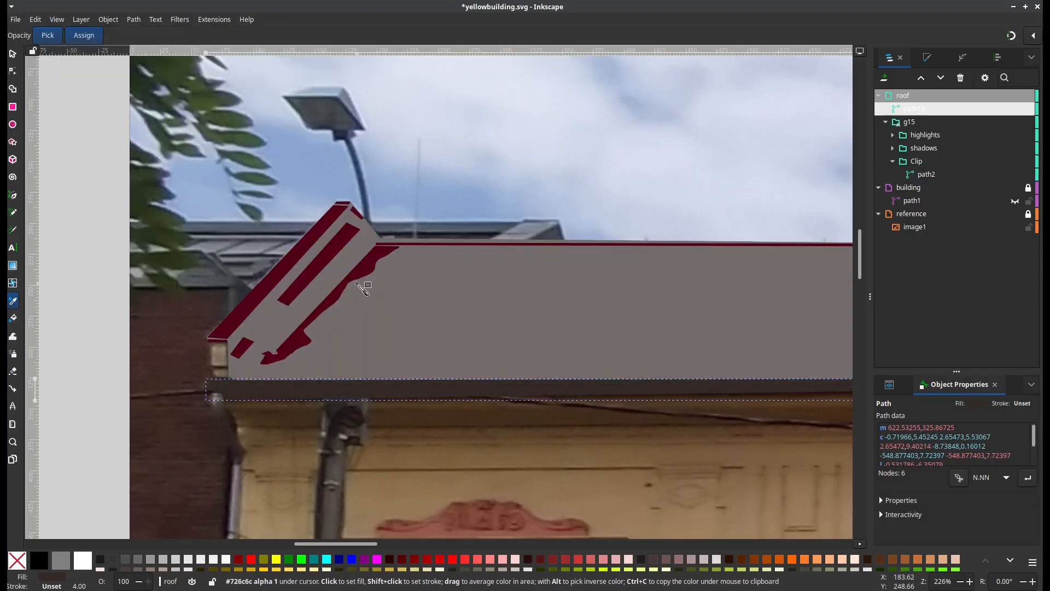
pyautogui.click(12, 53)
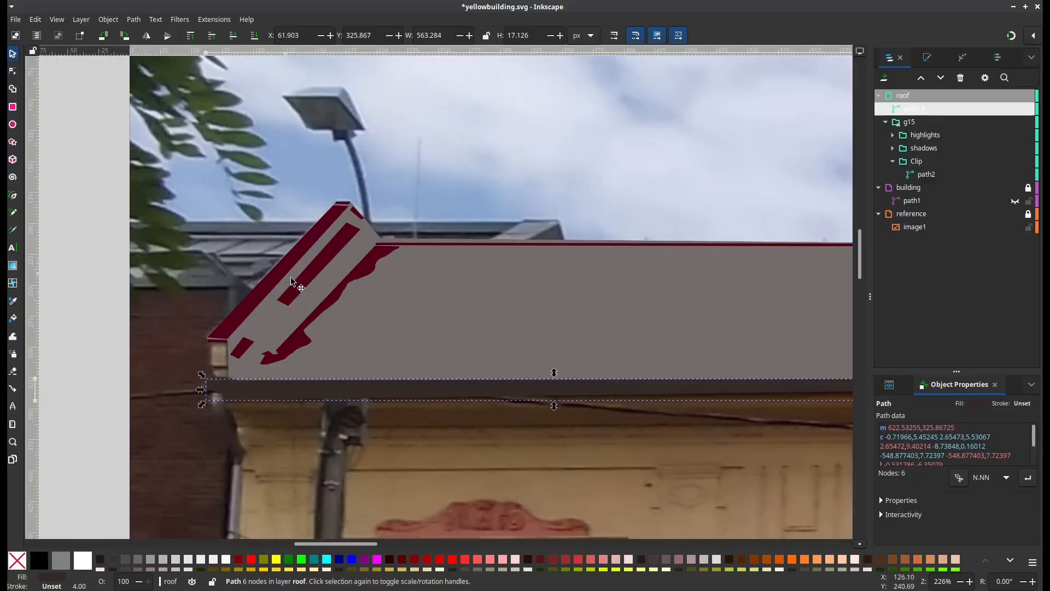
# Fill both paths in the left roof's highlights group, path5 and path12, with white
pyautogui.click(293, 261)
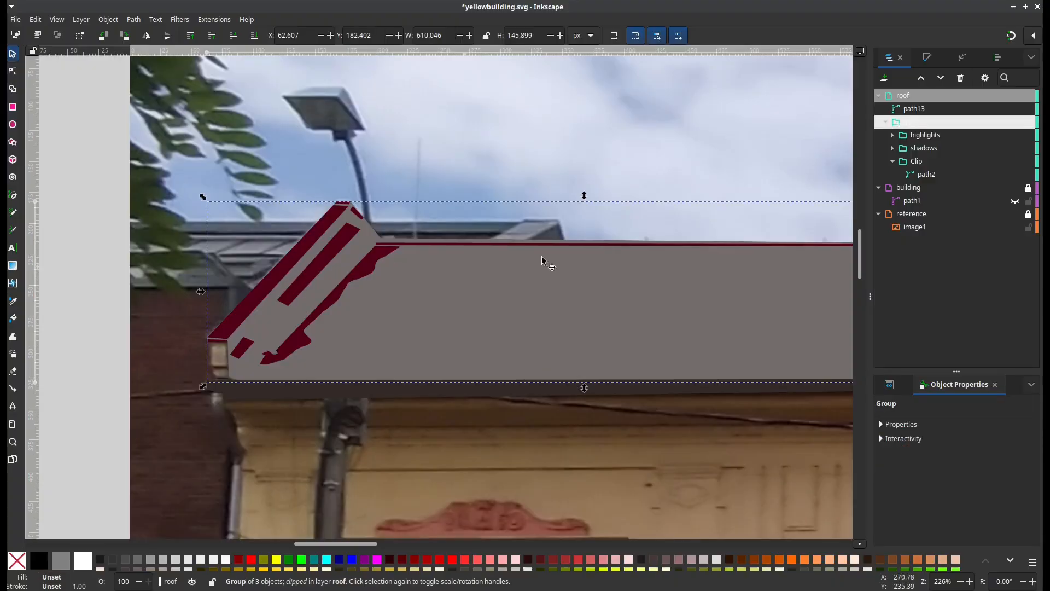
pyautogui.click(892, 135)
pyautogui.click(926, 148)
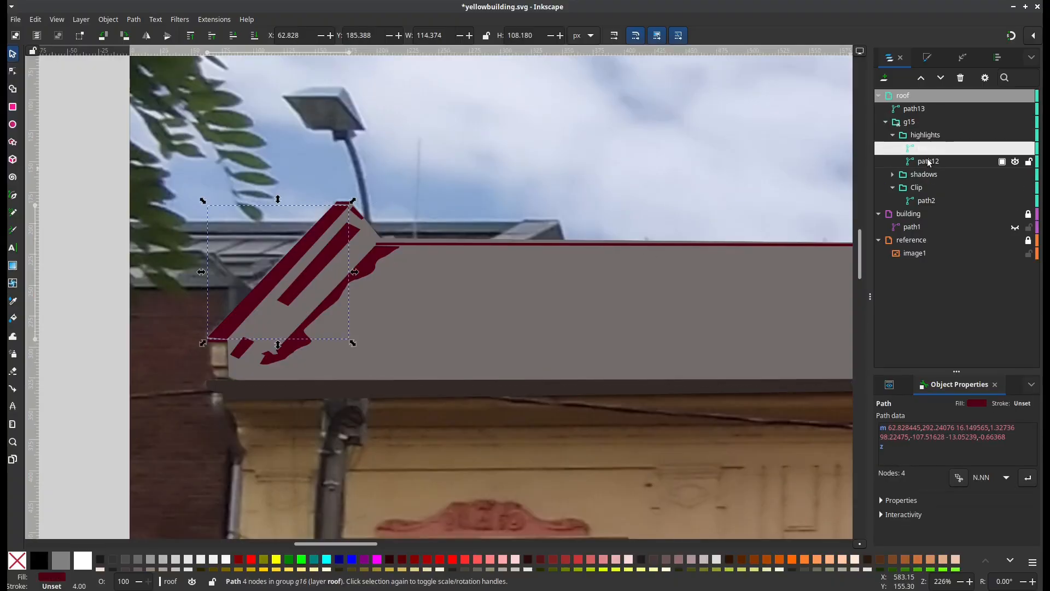
pyautogui.keyDown('shift'); pyautogui.click(927, 161); pyautogui.keyUp('shift')
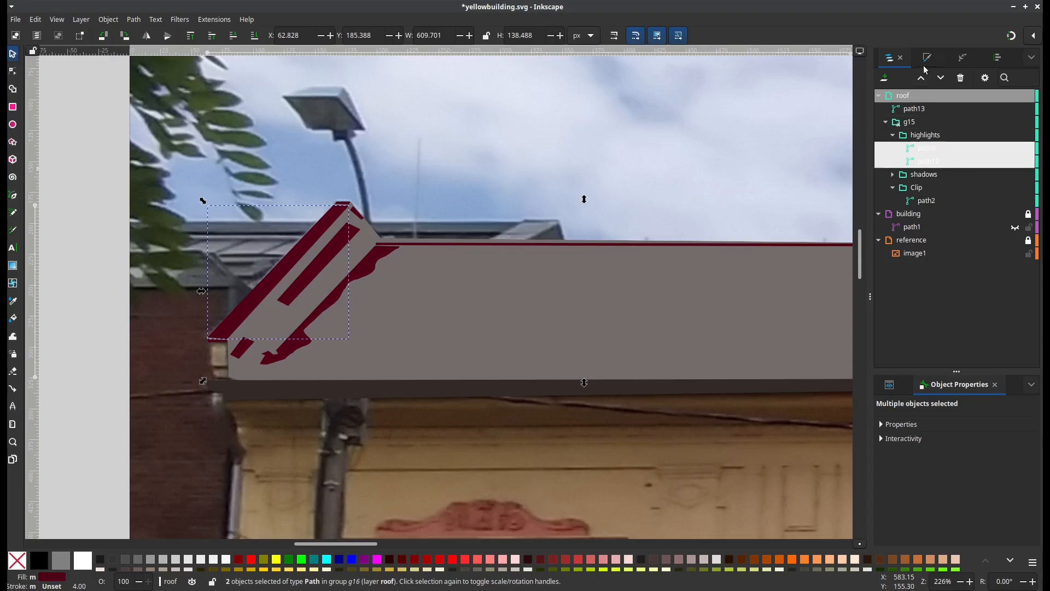
pyautogui.click(83, 560)
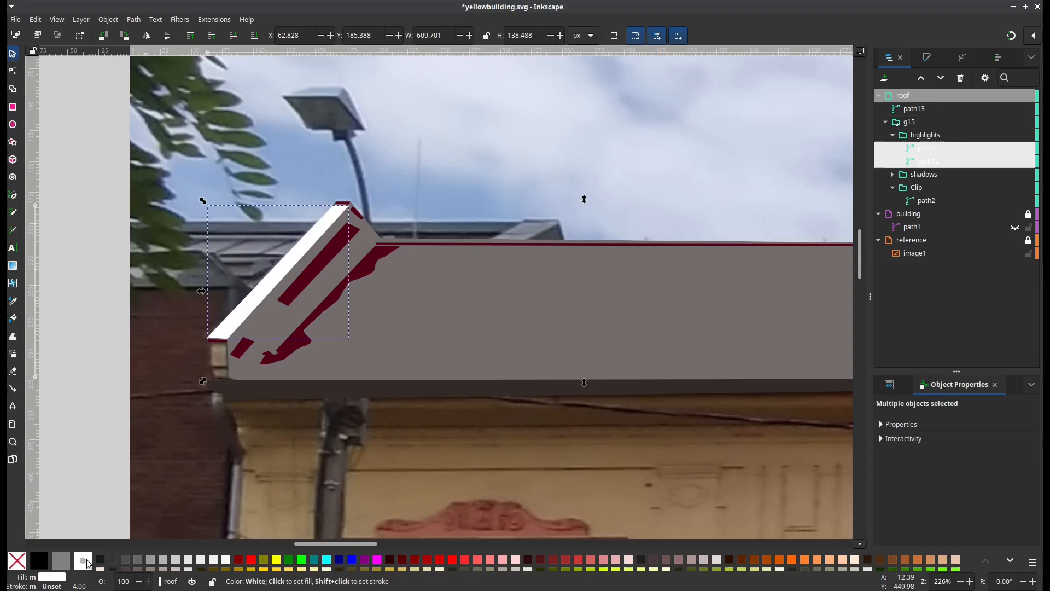
pyautogui.click(926, 162)
pyautogui.scroll(-3, 559, 347)
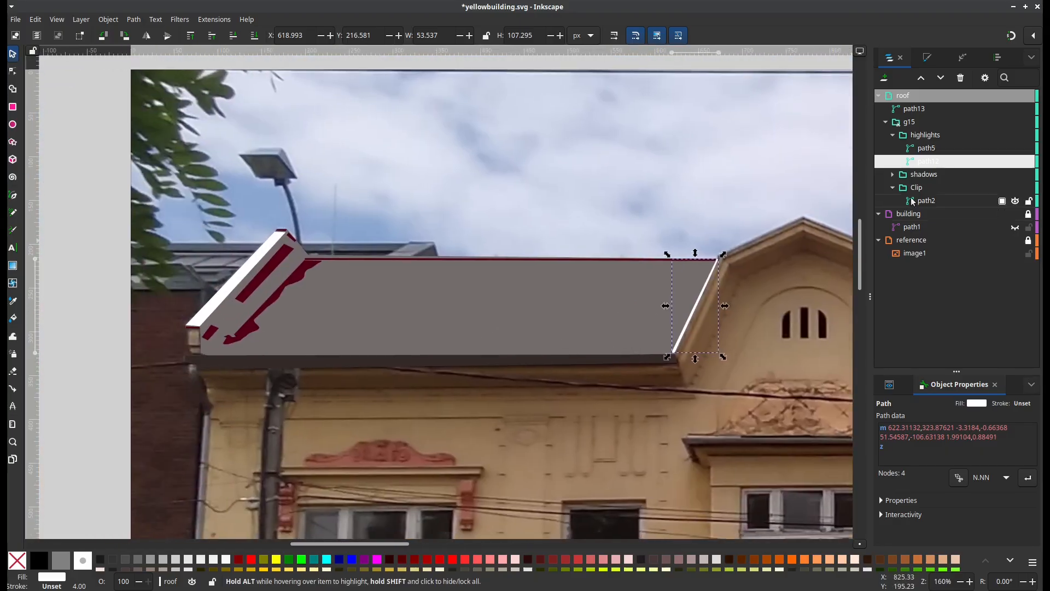
# Set the opacity of the whole highlights group to 91%
pyautogui.click(926, 136)
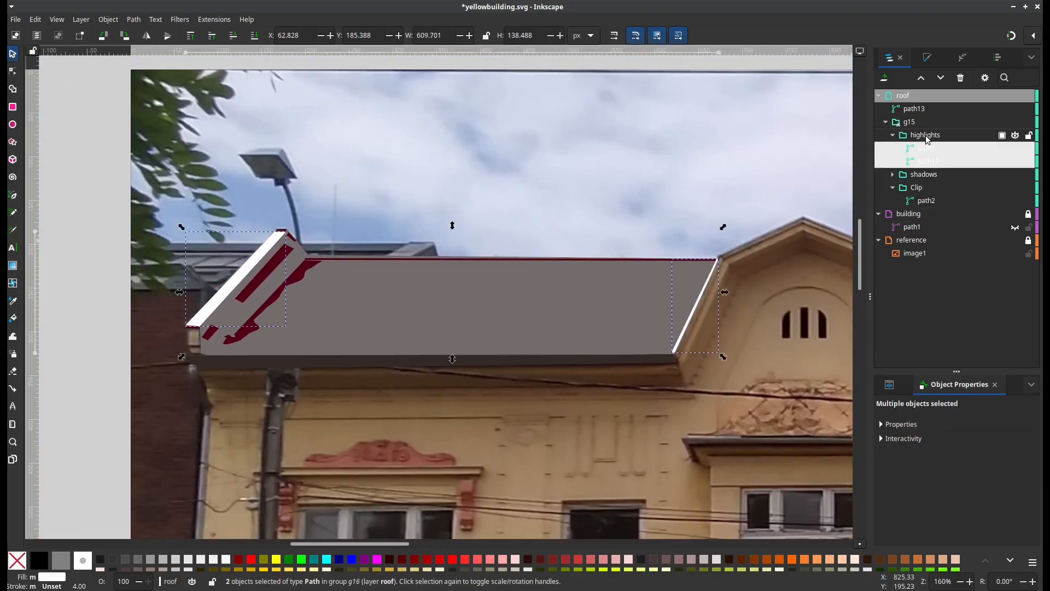
pyautogui.click(927, 58)
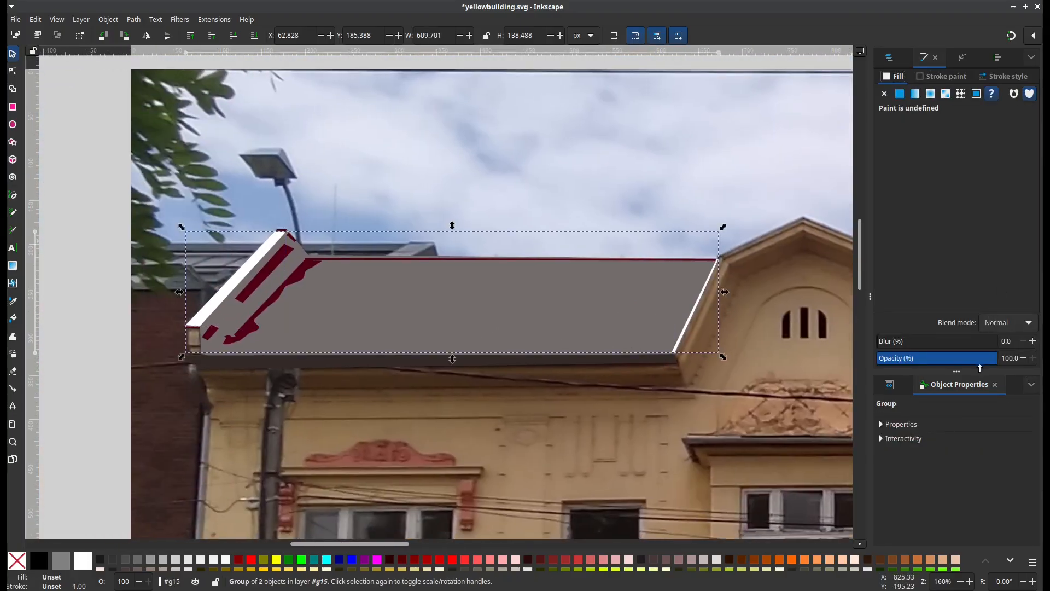
pyautogui.click(987, 361)
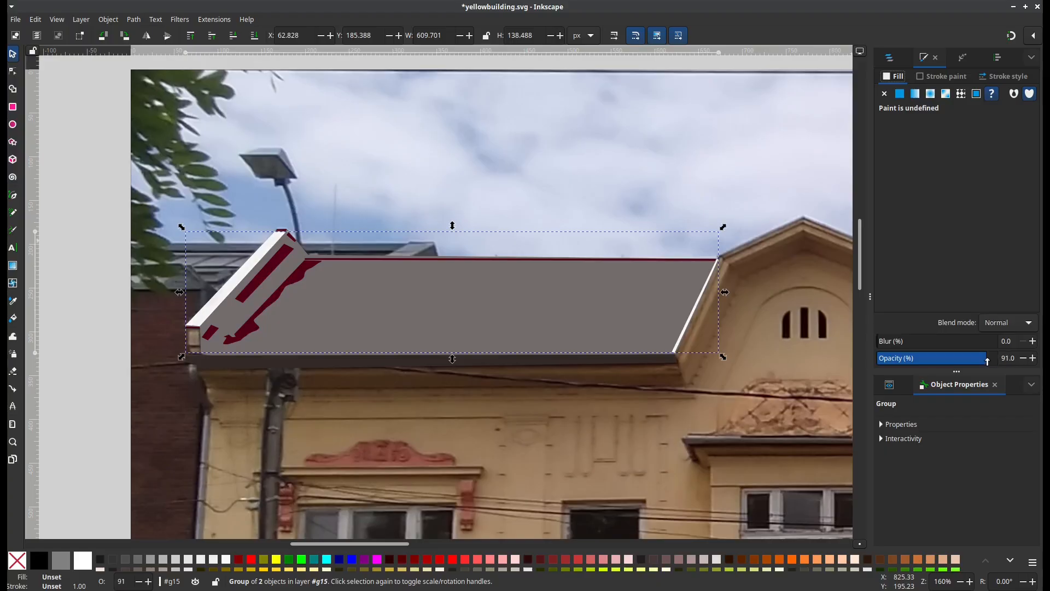
# Lower the opacity of the two highlight paths, path5 and path12, to 53.9%
pyautogui.click(890, 57)
pyautogui.click(933, 148)
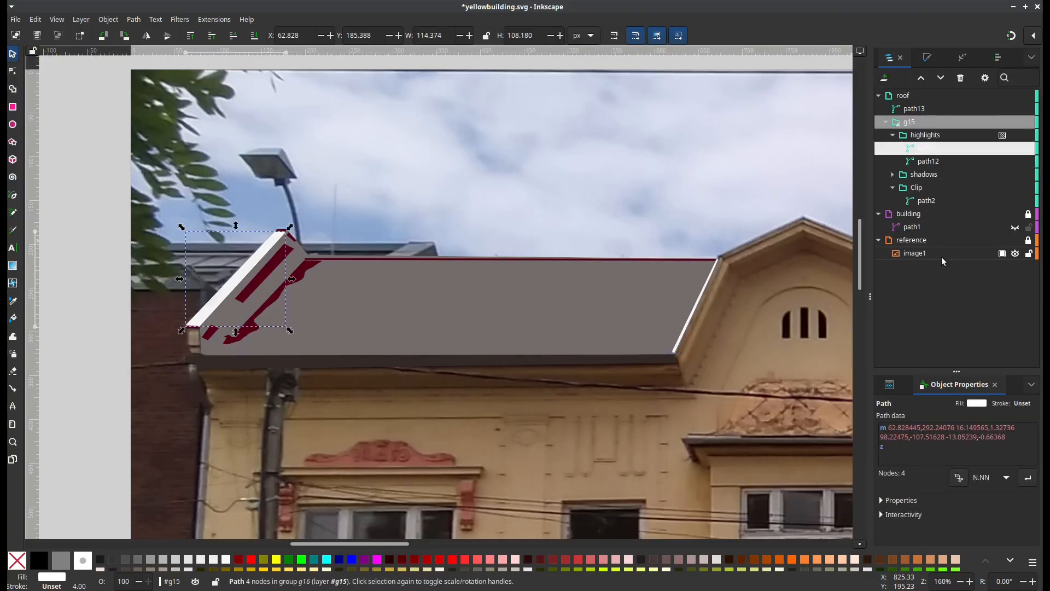
pyautogui.keyDown('shift'); pyautogui.click(930, 163); pyautogui.keyUp('shift')
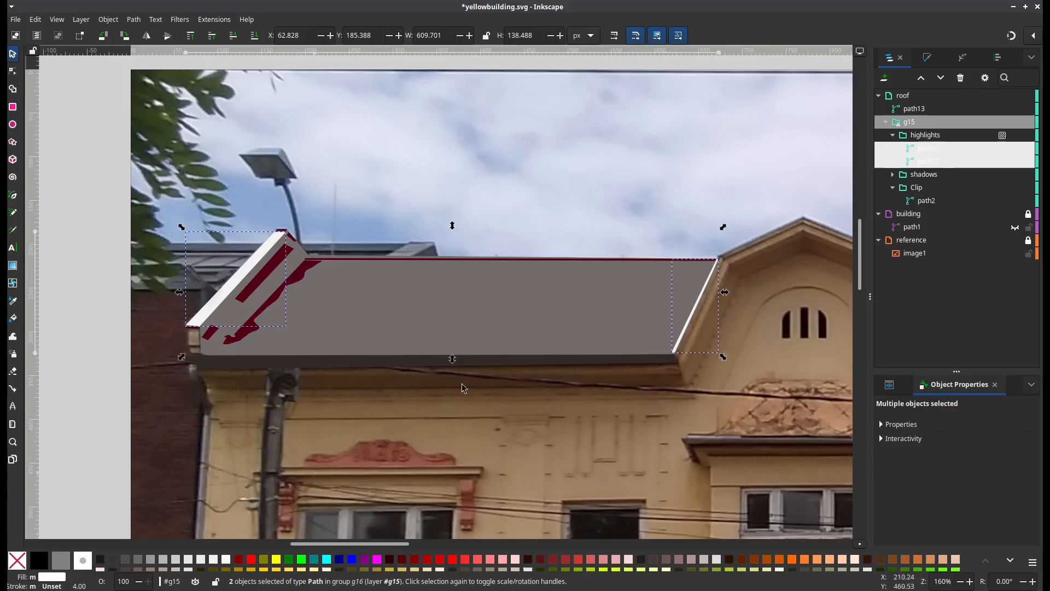
pyautogui.click(929, 63)
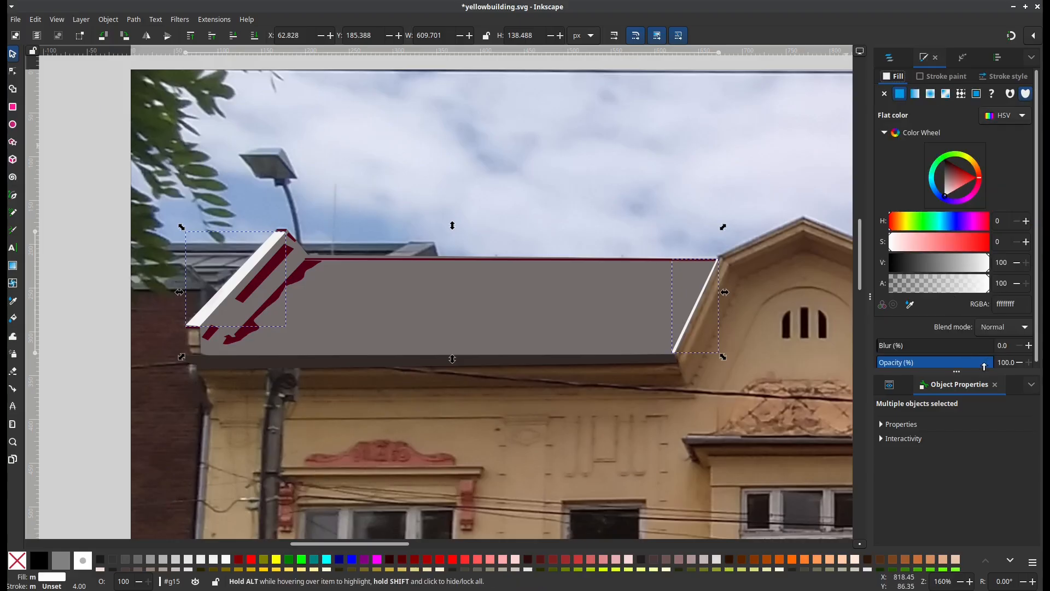
pyautogui.moveTo(984, 365); pyautogui.dragTo(926, 362)
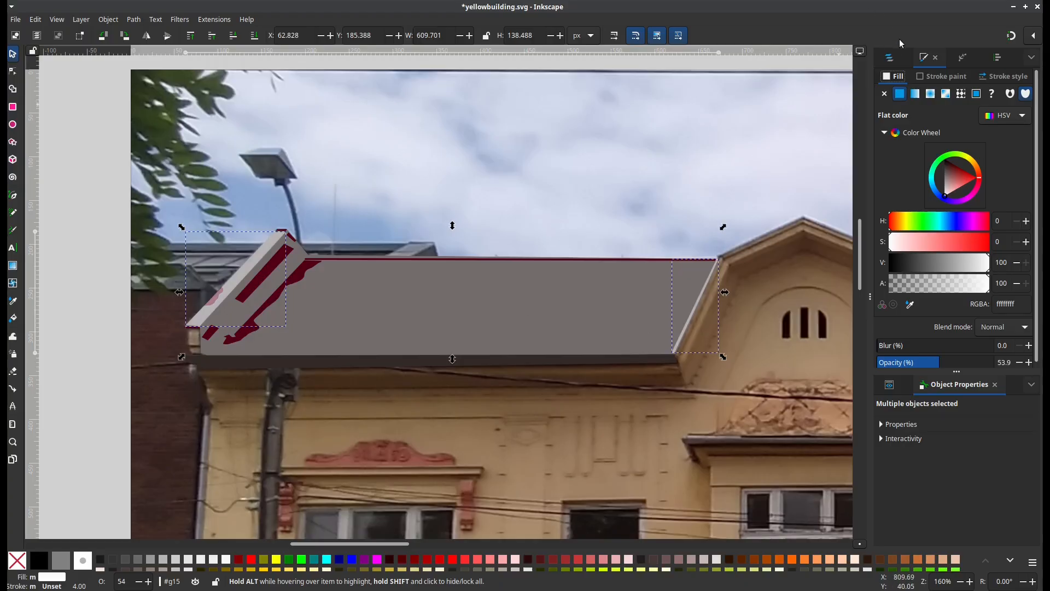
# Set the blend mode of the highlights group to Screen
pyautogui.click(889, 57)
pyautogui.click(922, 136)
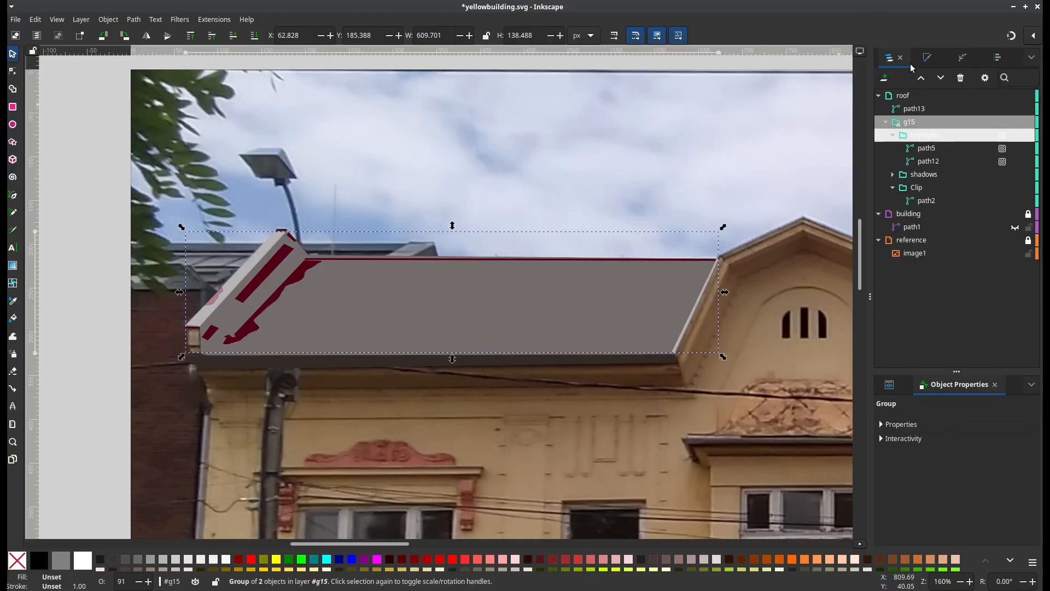
pyautogui.click(927, 58)
pyautogui.click(1006, 323)
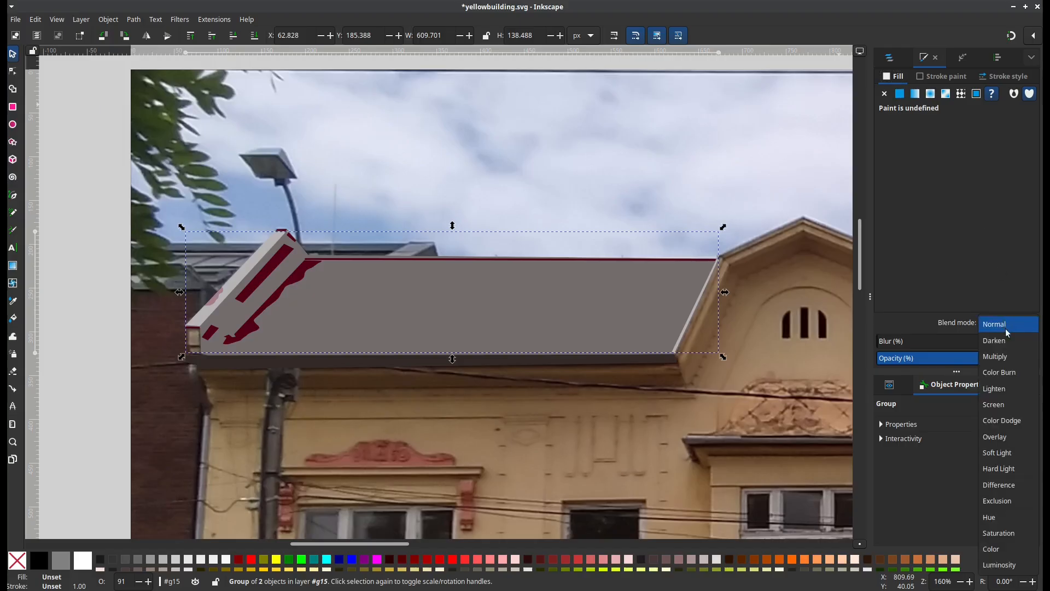
pyautogui.click(1004, 405)
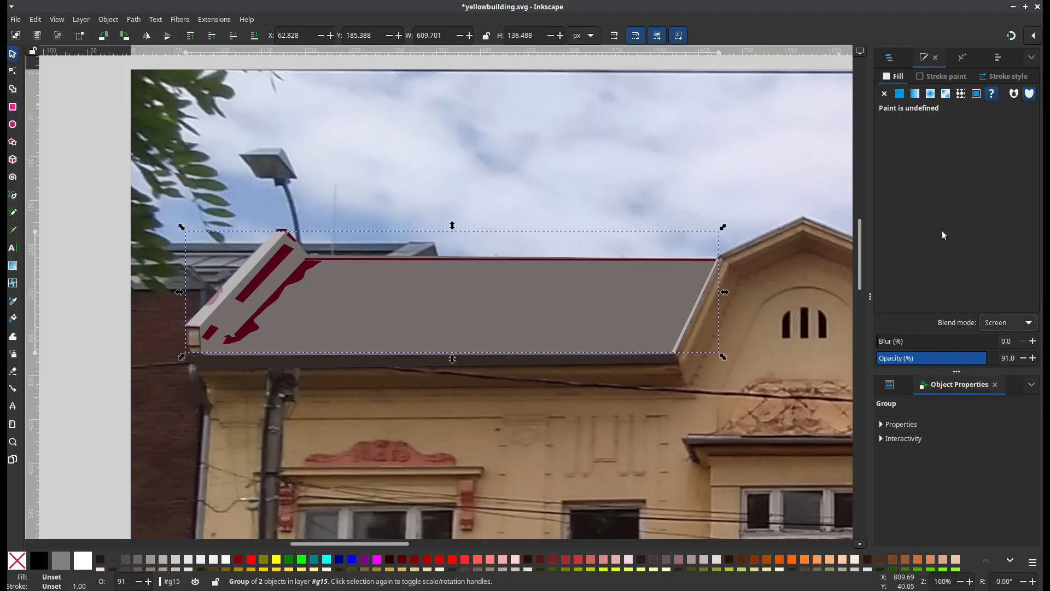
# Fill all eight paths in the left roof's shadows group, path3 to path11, with 50% Gray
pyautogui.click(888, 58)
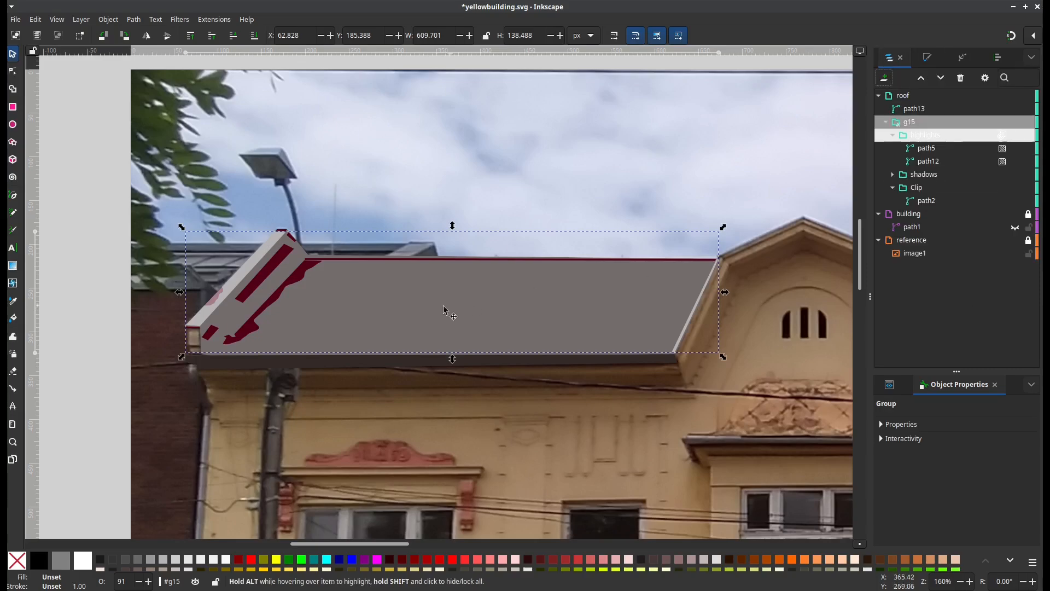
pyautogui.click(310, 272)
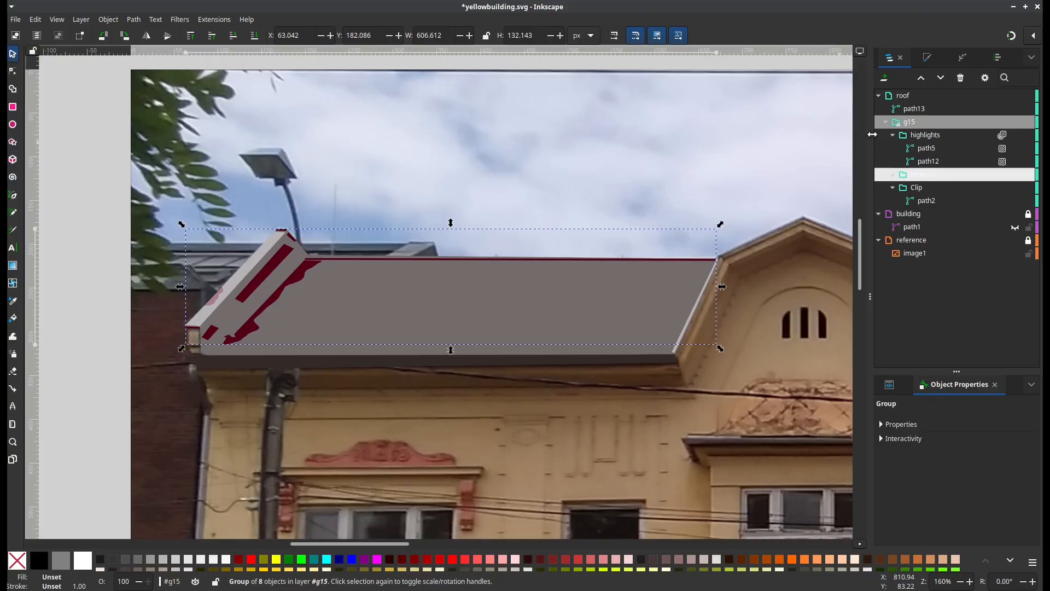
pyautogui.click(892, 173)
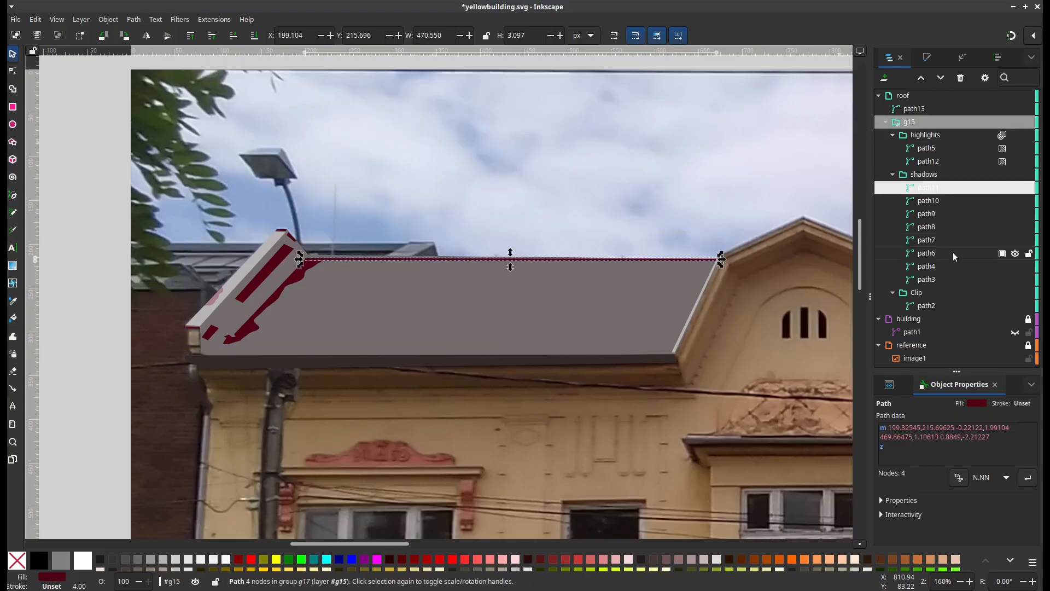
pyautogui.keyDown('shift'); pyautogui.click(927, 279); pyautogui.keyUp('shift')
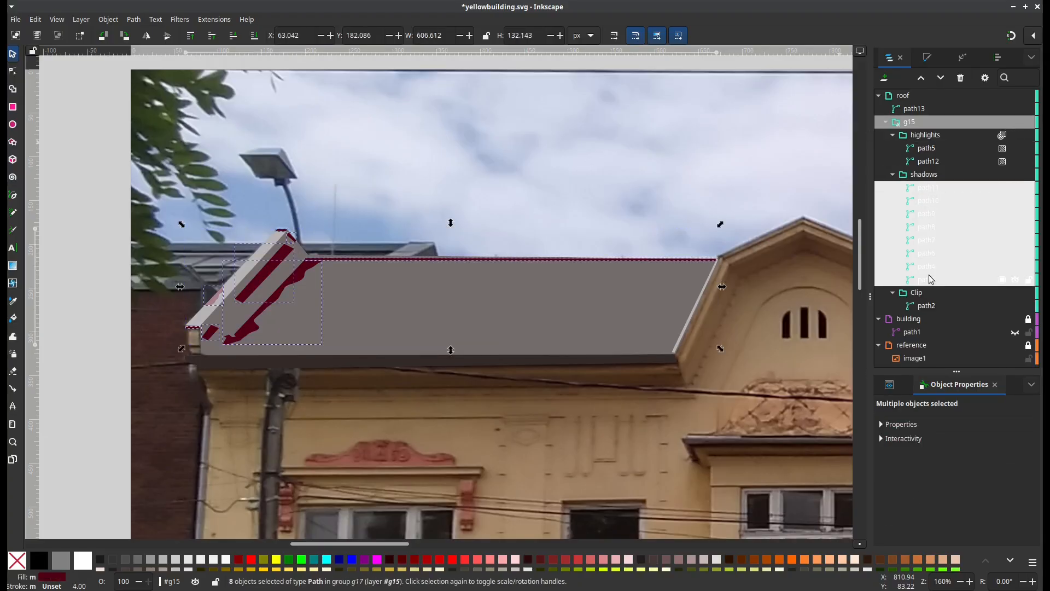
pyautogui.click(62, 561)
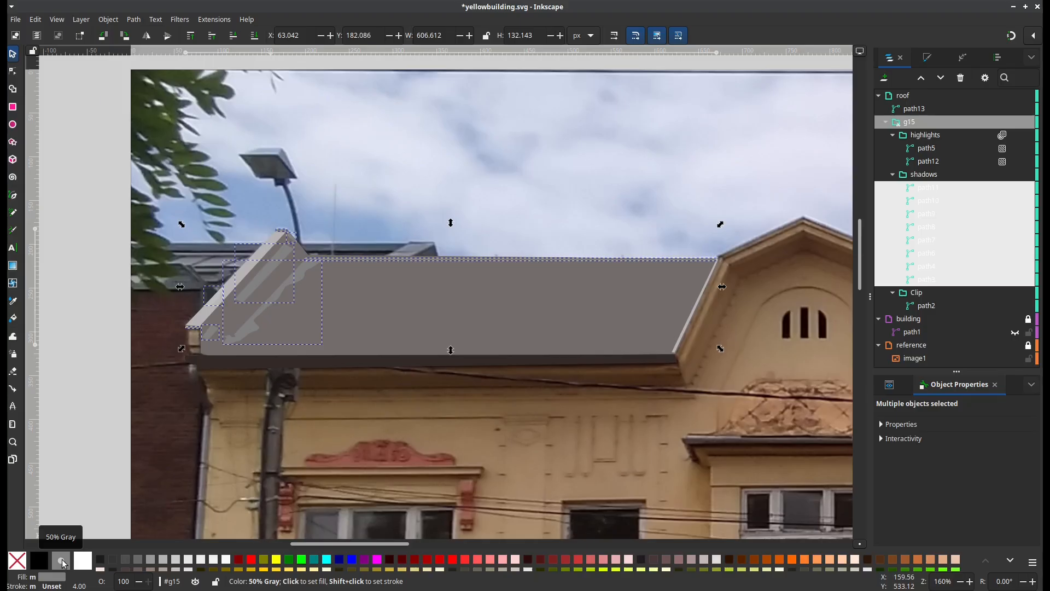
# Set the shadows group's blend mode to Multiply, keeping its opacity at 100%
pyautogui.click(924, 174)
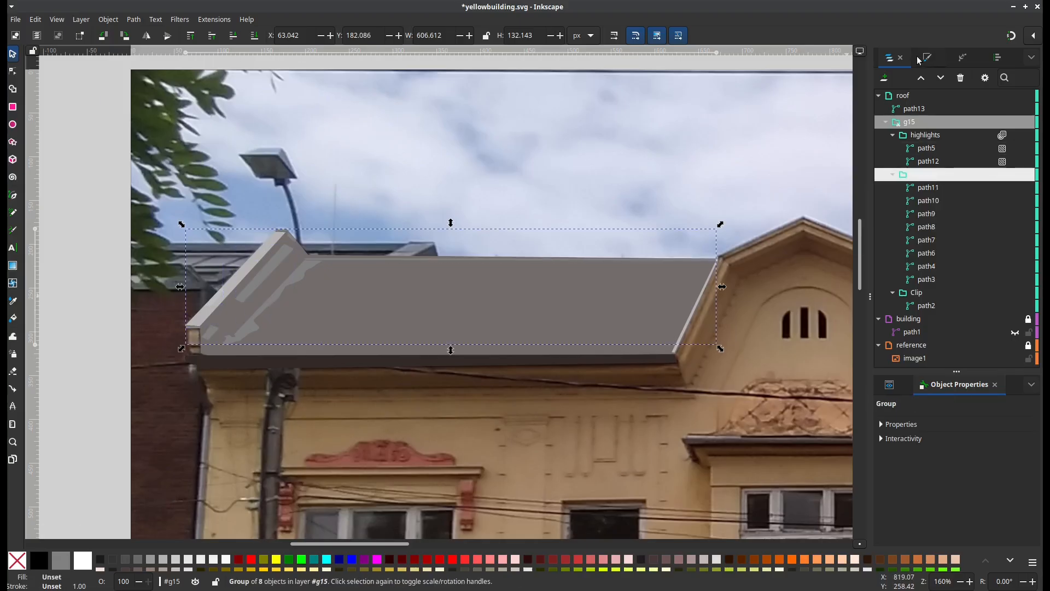
pyautogui.click(925, 57)
pyautogui.click(992, 321)
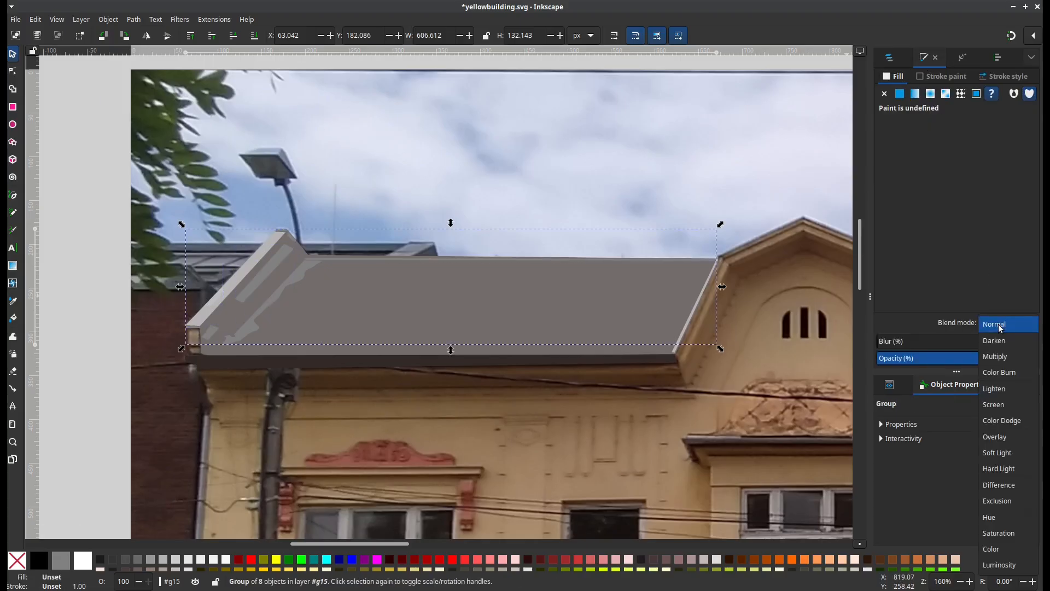
pyautogui.click(993, 355)
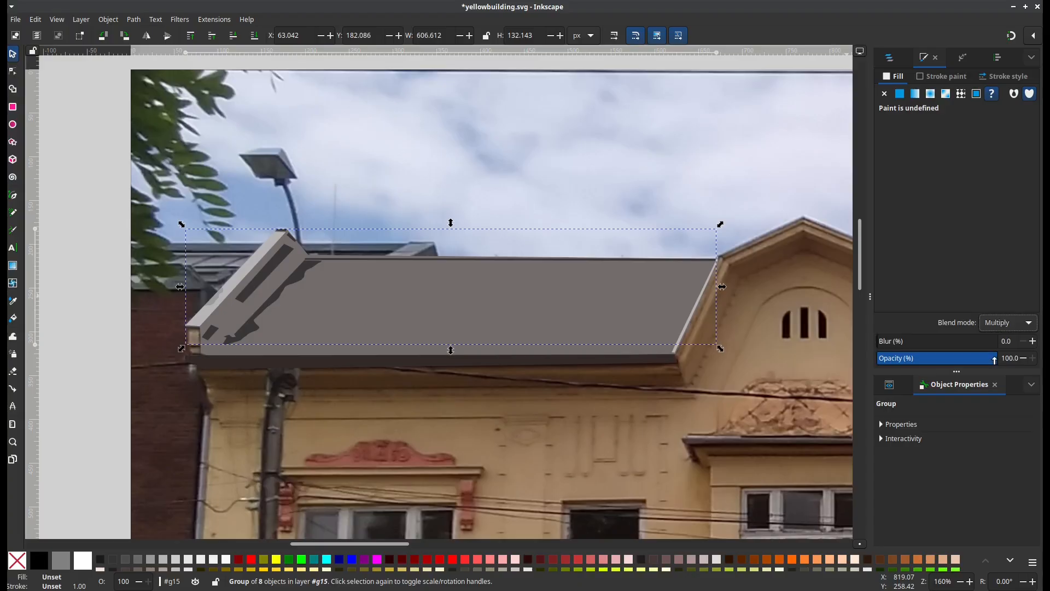
pyautogui.moveTo(989, 359); pyautogui.dragTo(1028, 358)
# Lower the opacity of all eight shadow paths inside the shadows group to 44.9% and deselect them
pyautogui.click(889, 57)
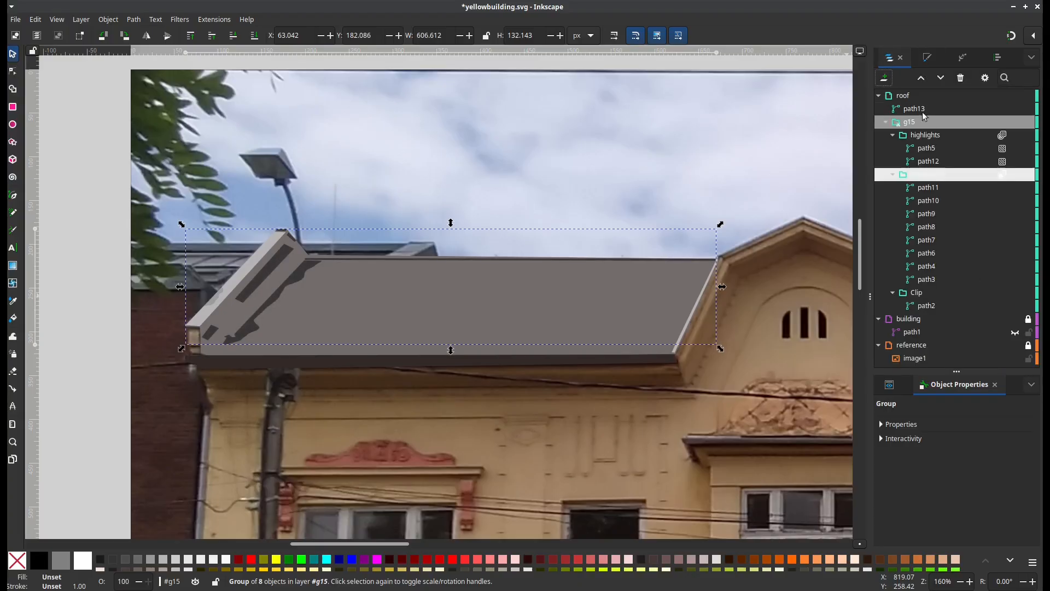
pyautogui.click(927, 187)
pyautogui.keyDown('shift'); pyautogui.click(929, 280); pyautogui.keyUp('shift')
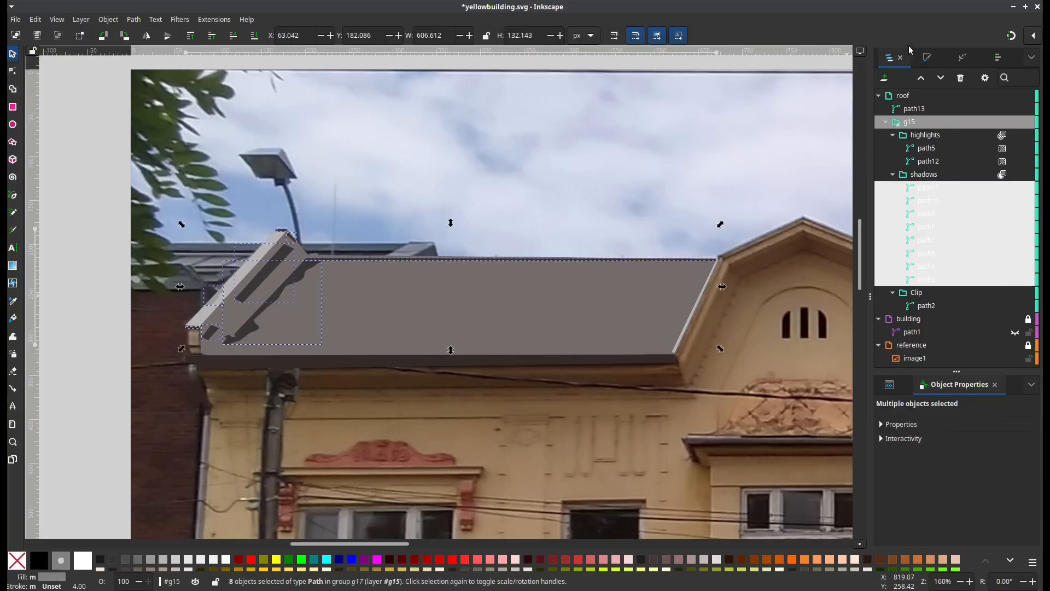
pyautogui.click(924, 57)
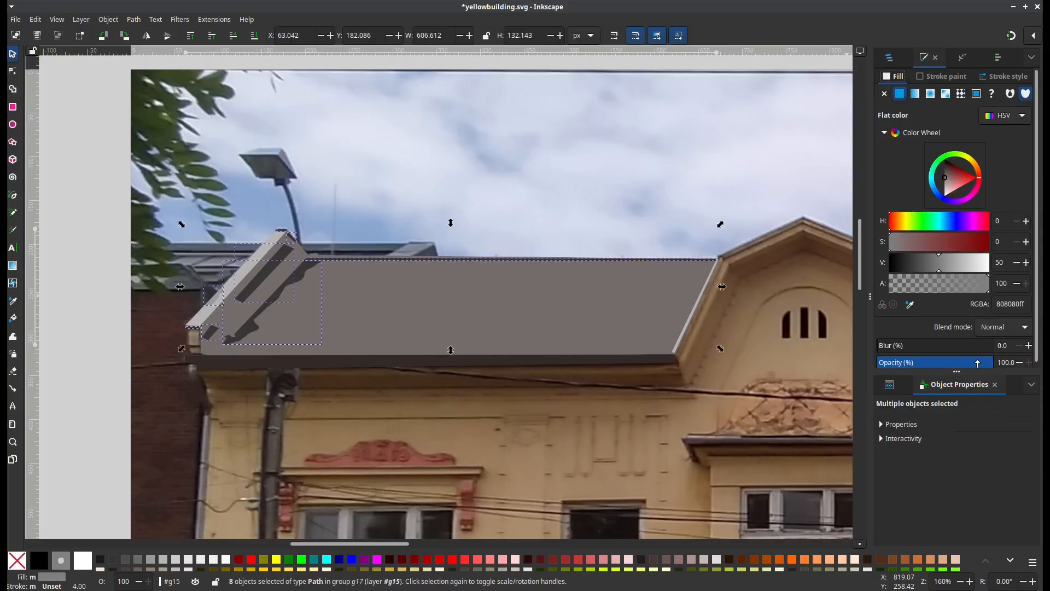
pyautogui.moveTo(977, 363); pyautogui.dragTo(932, 362)
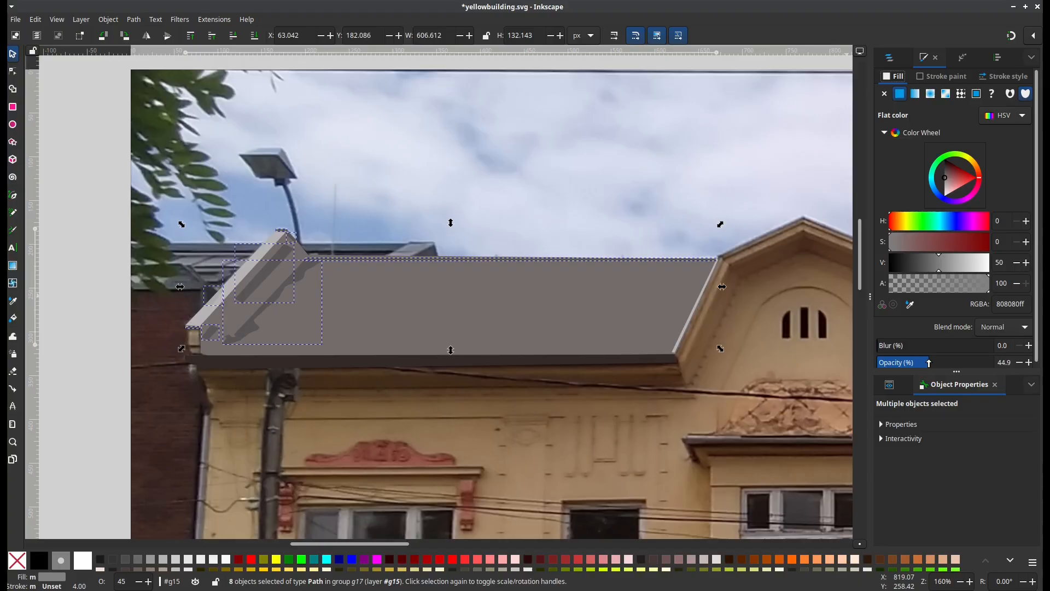
pyautogui.press('Escape')
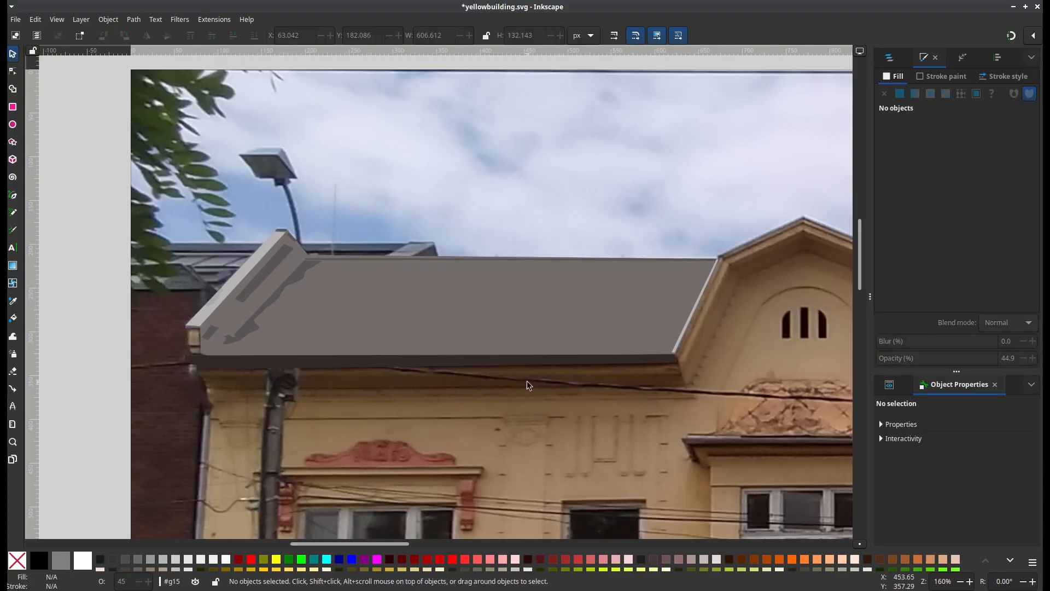
# Examine the shaded left roof, using the Outline display mode to compare its traced shapes with the tile texture and ridge in the photo
pyautogui.keyDown('ctrl'); pyautogui.scroll(-1, 525, 384); pyautogui.keyUp('ctrl')
pyautogui.keyDown('ctrl'); pyautogui.scroll(3, 429, 244); pyautogui.keyUp('ctrl')
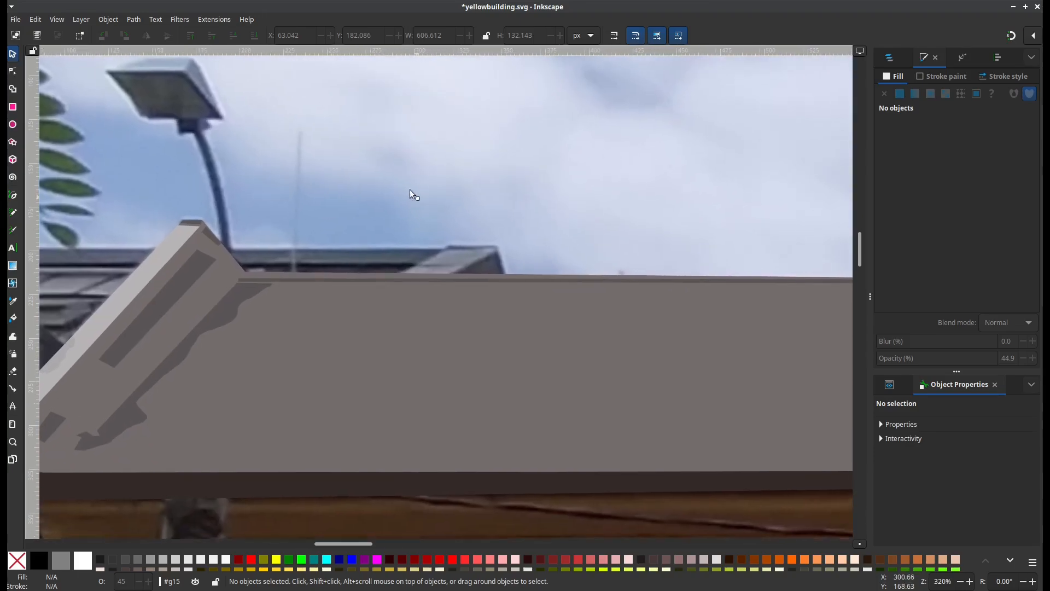
pyautogui.moveTo(414, 195); pyautogui.dragTo(305, 170)
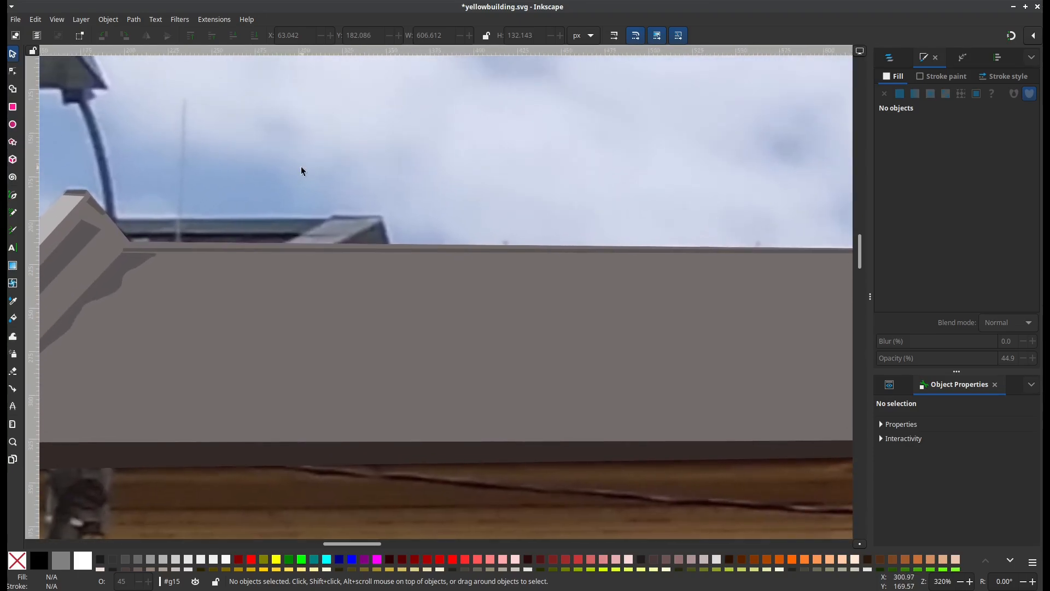
pyautogui.keyDown('ctrl'); pyautogui.scroll(-2, 339, 205); pyautogui.keyUp('ctrl')
pyautogui.scroll(1, 396, 263)
pyautogui.keyDown('ctrl'); pyautogui.scroll(1, 437, 298); pyautogui.keyUp('ctrl')
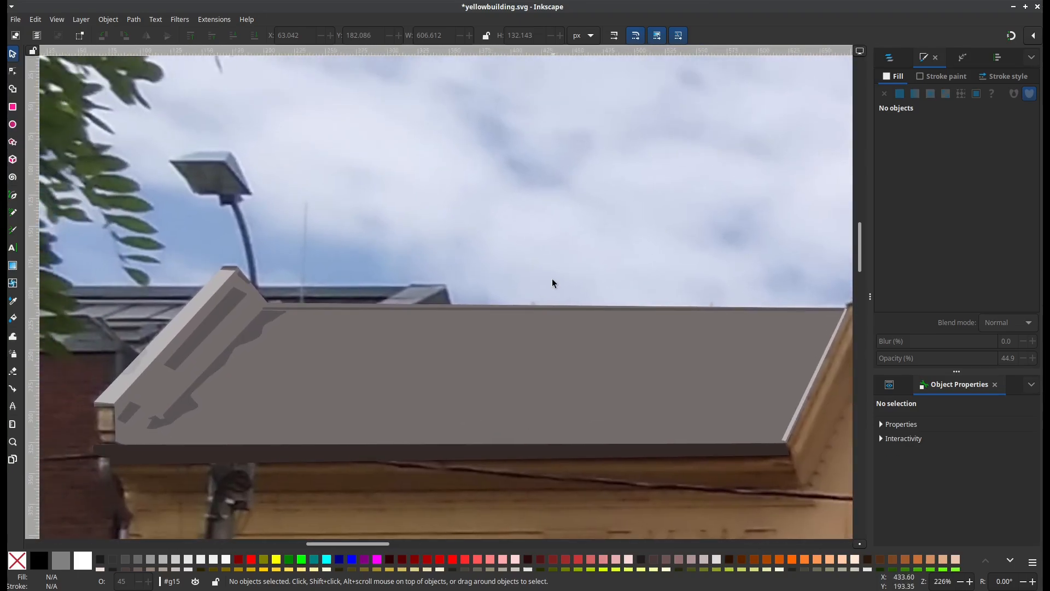
pyautogui.click(56, 20)
pyautogui.moveTo(136, 61)
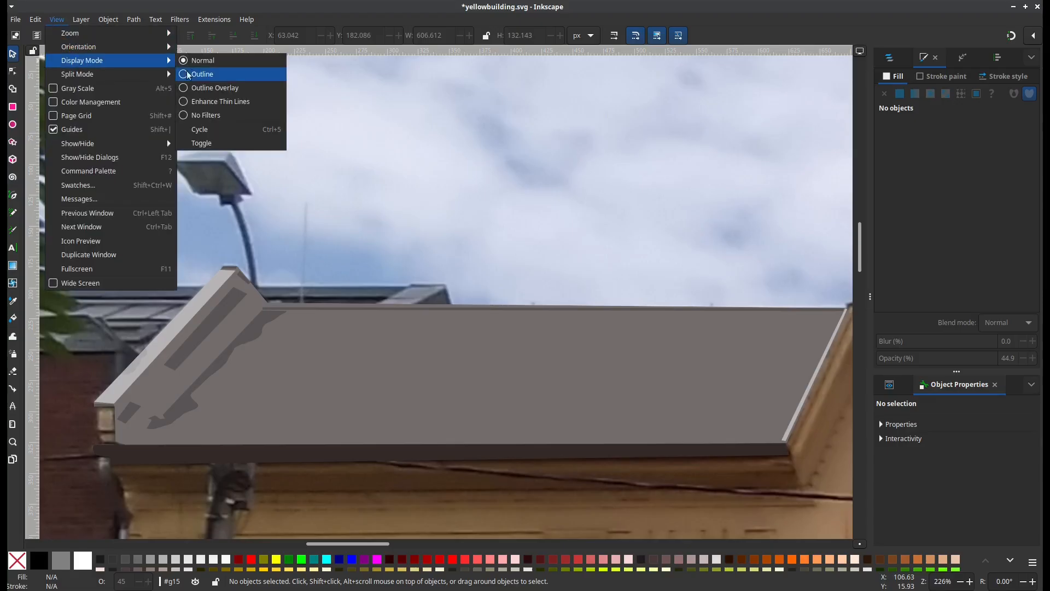
pyautogui.click(200, 74)
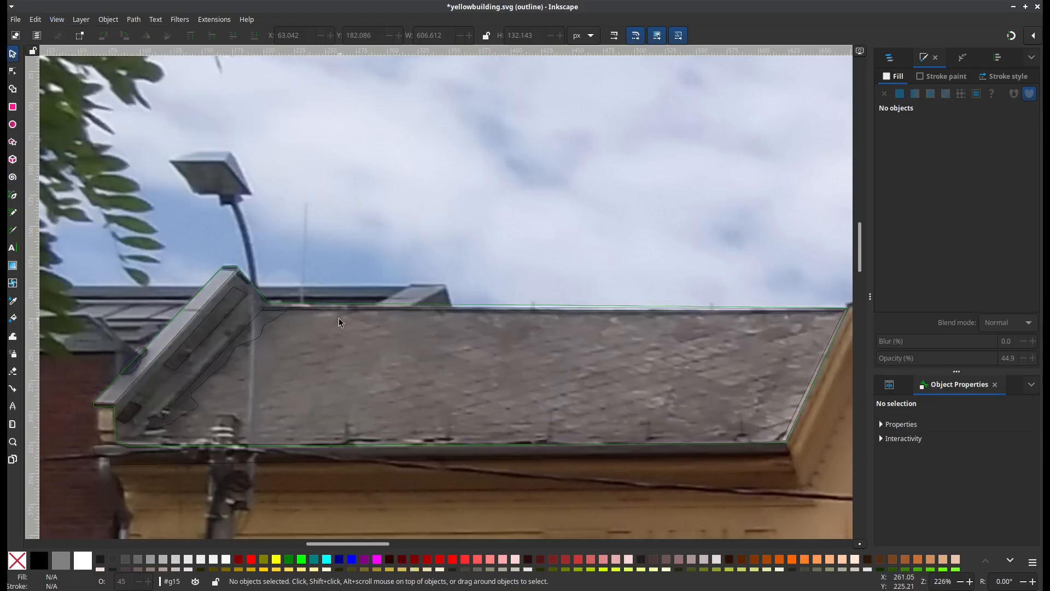
pyautogui.scroll(2, 339, 323)
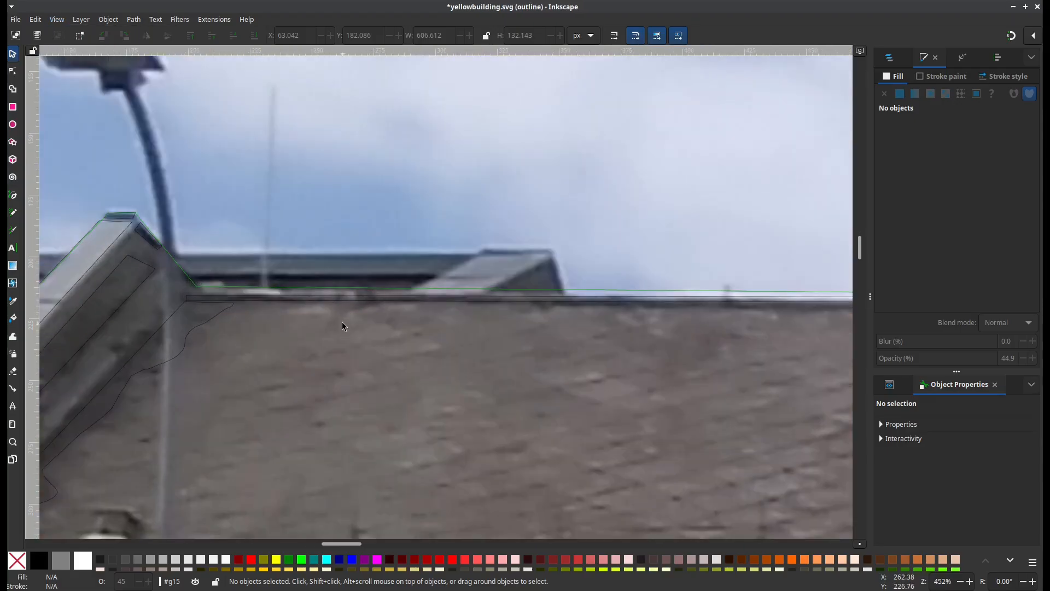
pyautogui.scroll(-2, 342, 326)
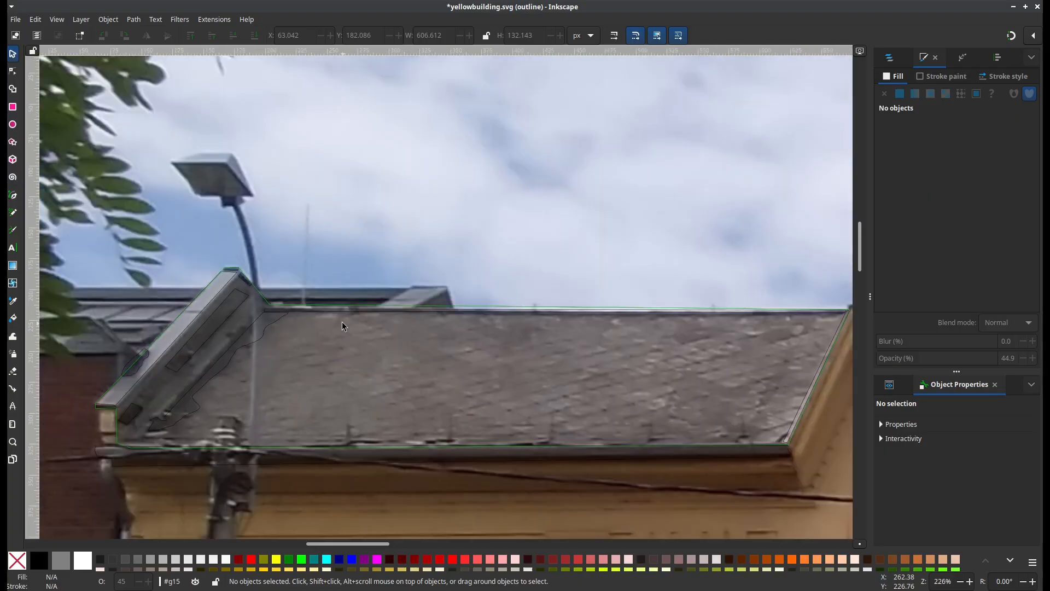
# Switch the display mode back to Normal
pyautogui.moveTo(345, 330); pyautogui.dragTo(356, 279)
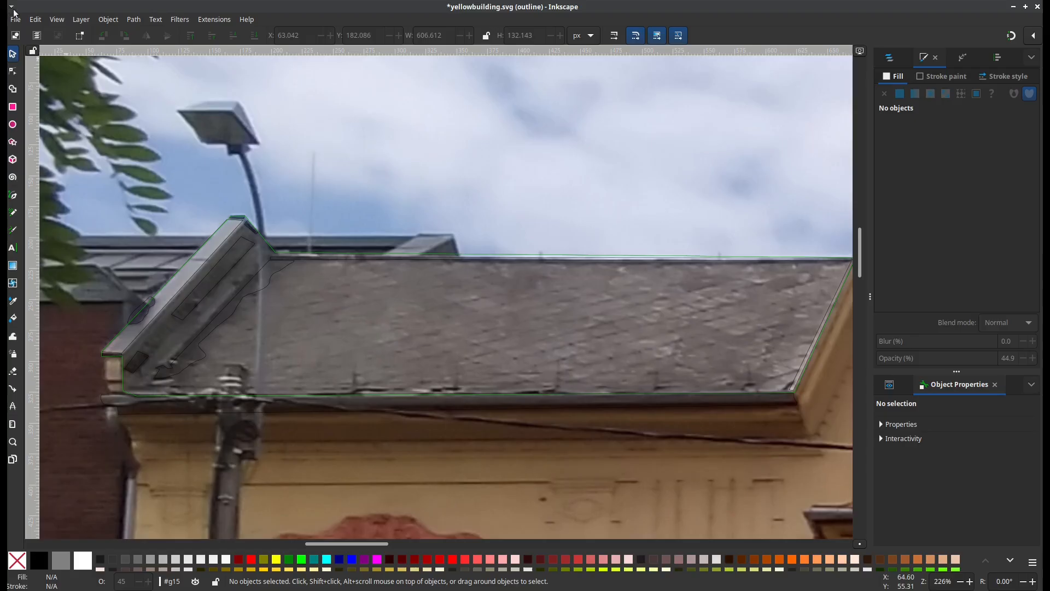
pyautogui.click(57, 19)
pyautogui.moveTo(99, 61)
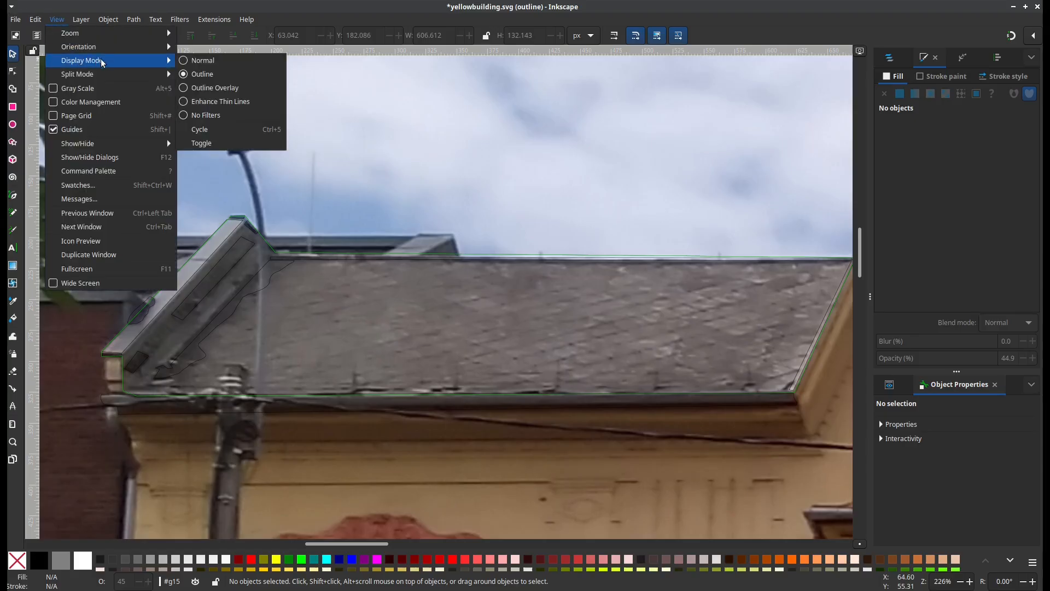
pyautogui.click(197, 61)
# Select the long jagged shadow path inside the shadows group and move its two upper corner nodes to meet the ridge's shadow strip
pyautogui.scroll(2, 290, 282)
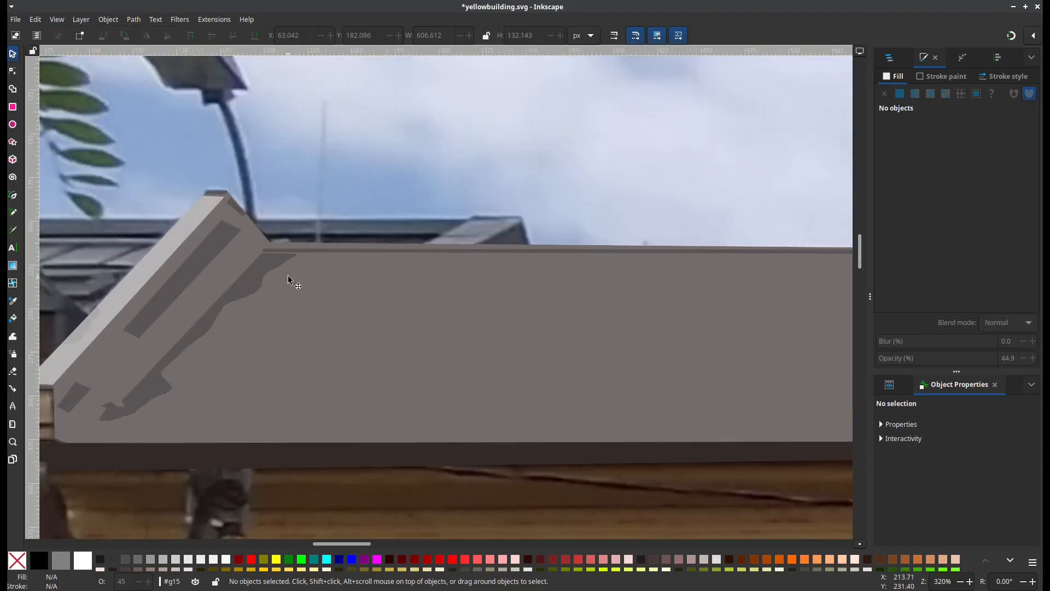
pyautogui.click(275, 251)
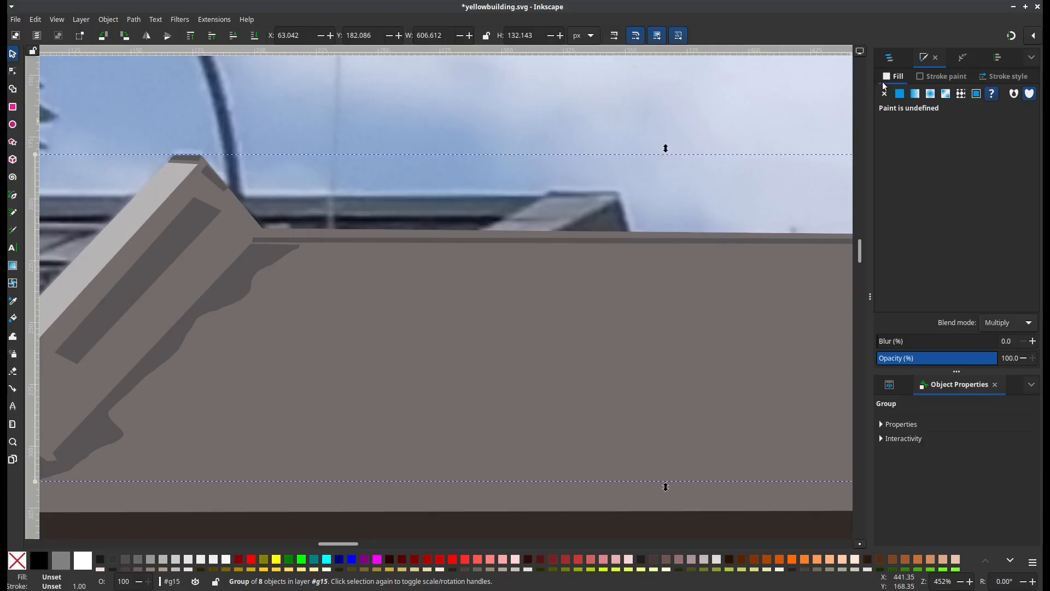
pyautogui.keyDown('ctrl'); pyautogui.click(261, 258); pyautogui.keyUp('ctrl')
pyautogui.scroll(3, 216, 229)
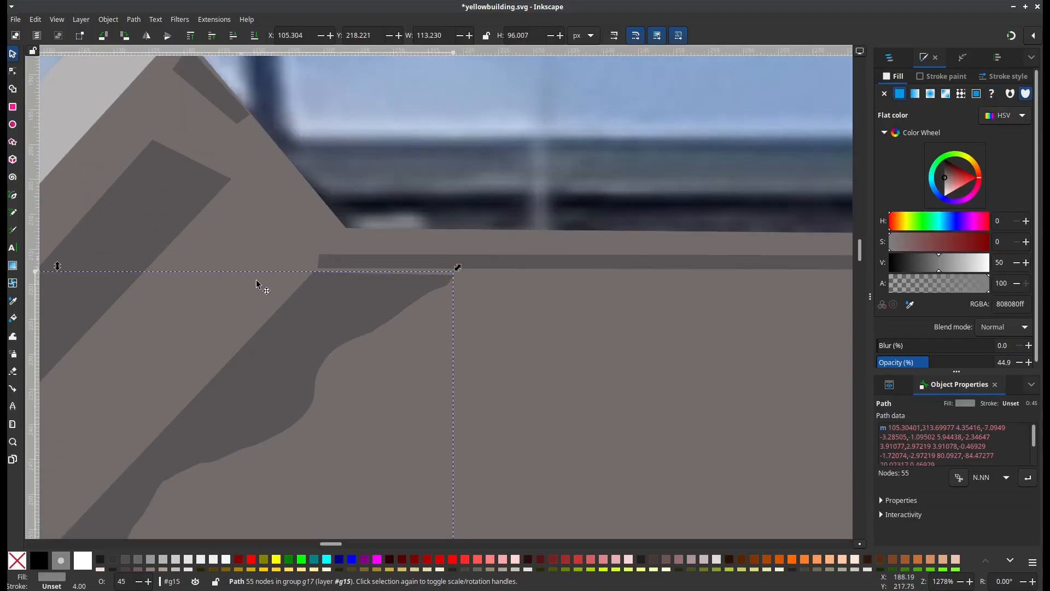
pyautogui.press('n')
pyautogui.scroll(2, 453, 279)
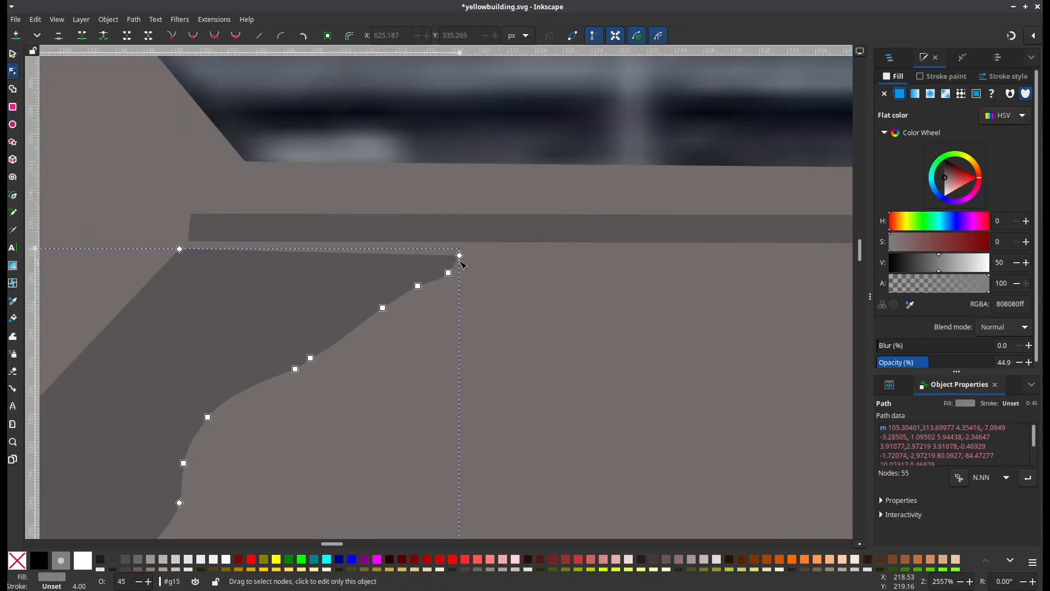
pyautogui.moveTo(461, 254); pyautogui.dragTo(460, 247)
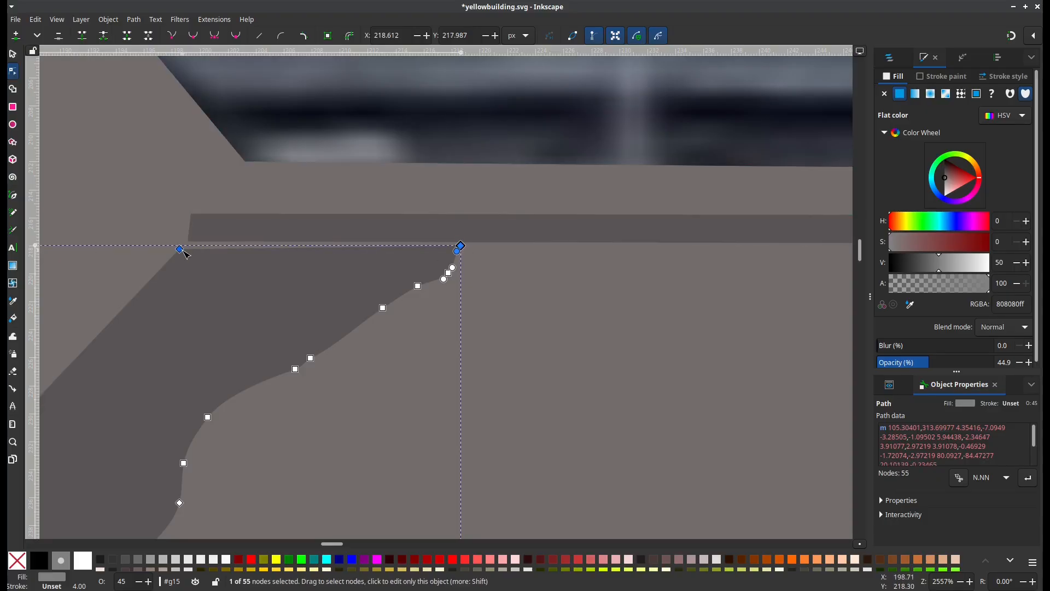
pyautogui.moveTo(184, 252); pyautogui.dragTo(189, 248)
pyautogui.scroll(-4, 235, 257)
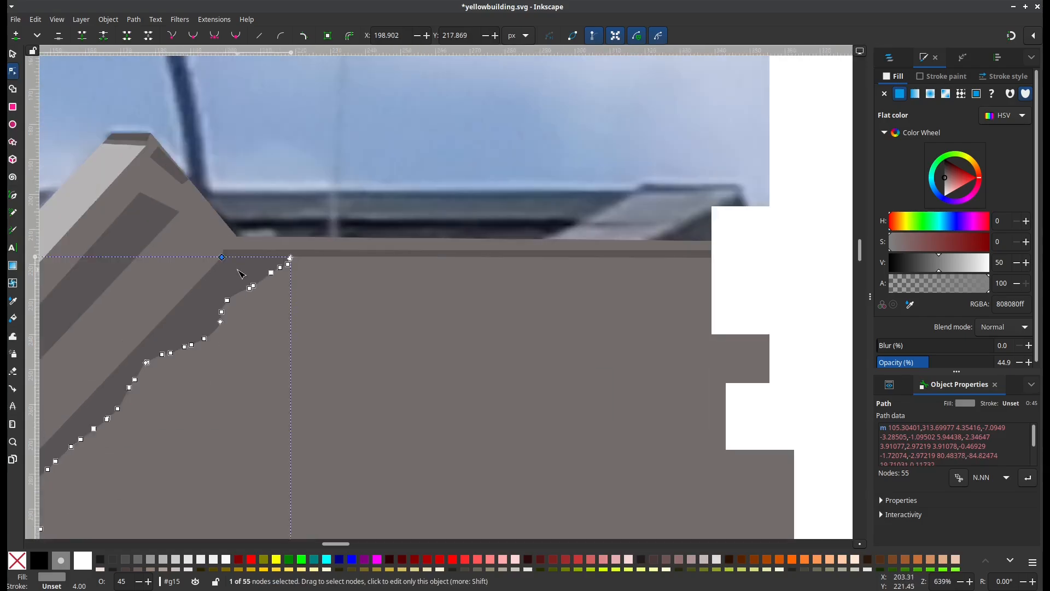
pyautogui.scroll(-4, 241, 273)
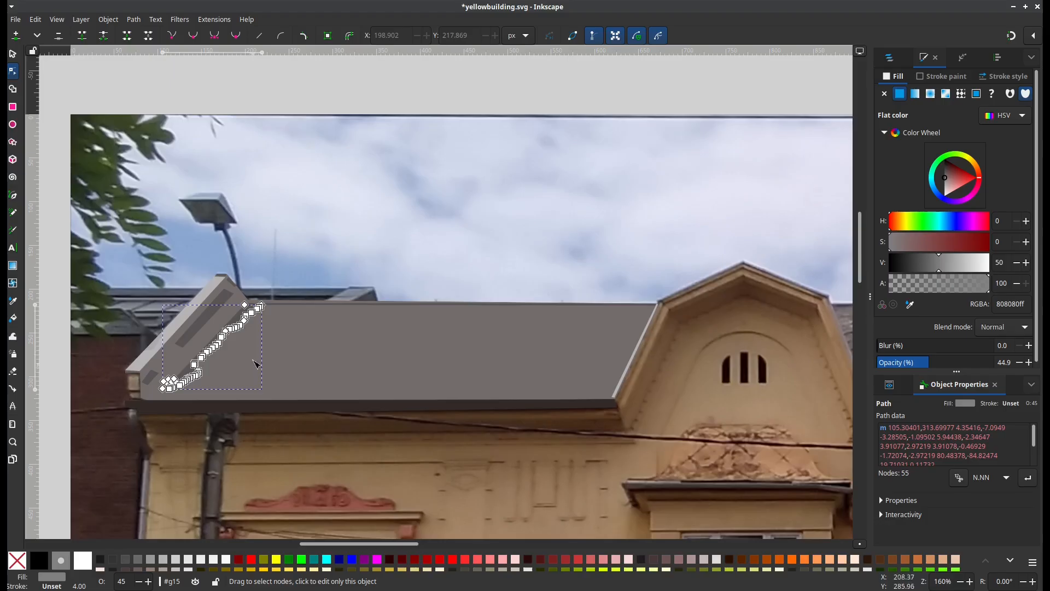
pyautogui.click(12, 54)
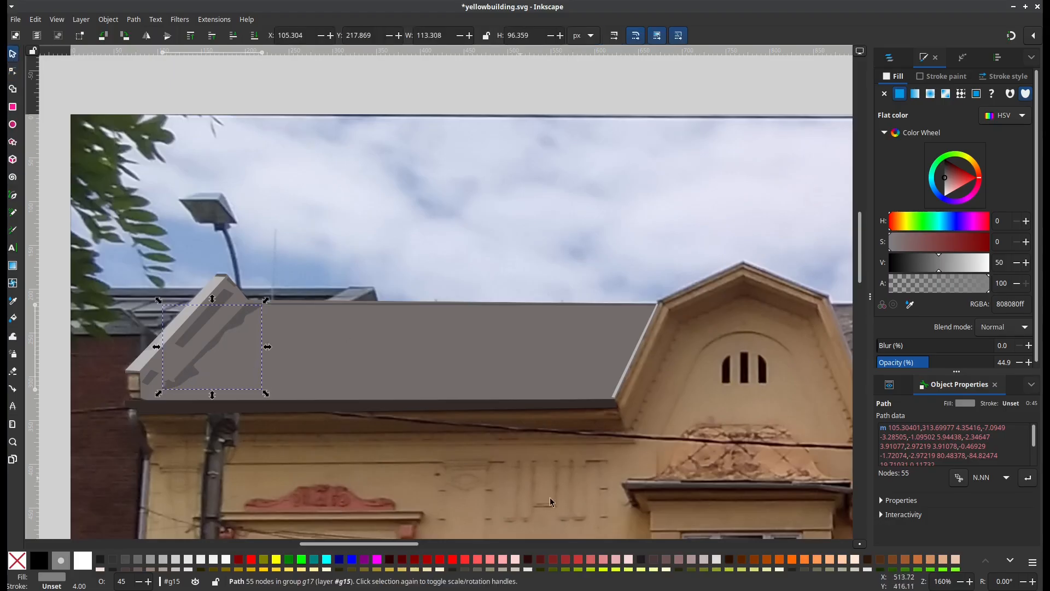
# Examine the facade below the left roof and the neighbouring gable in the photo, with the layers and objects list displayed
pyautogui.moveTo(535, 455); pyautogui.dragTo(480, 383)
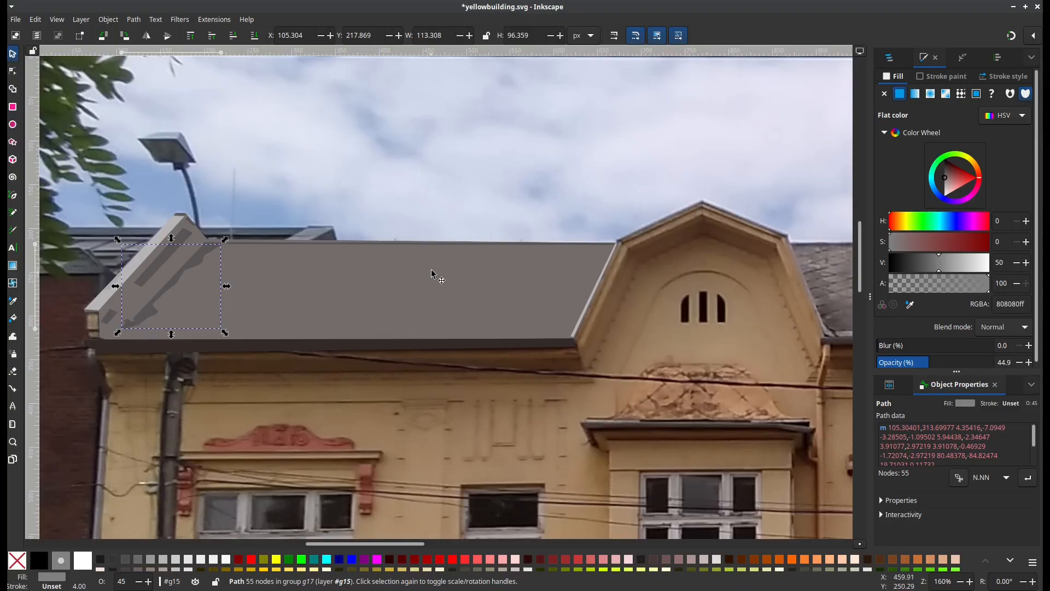
pyautogui.scroll(-6, 547, 284)
pyautogui.hscroll(-7, 604, 319)
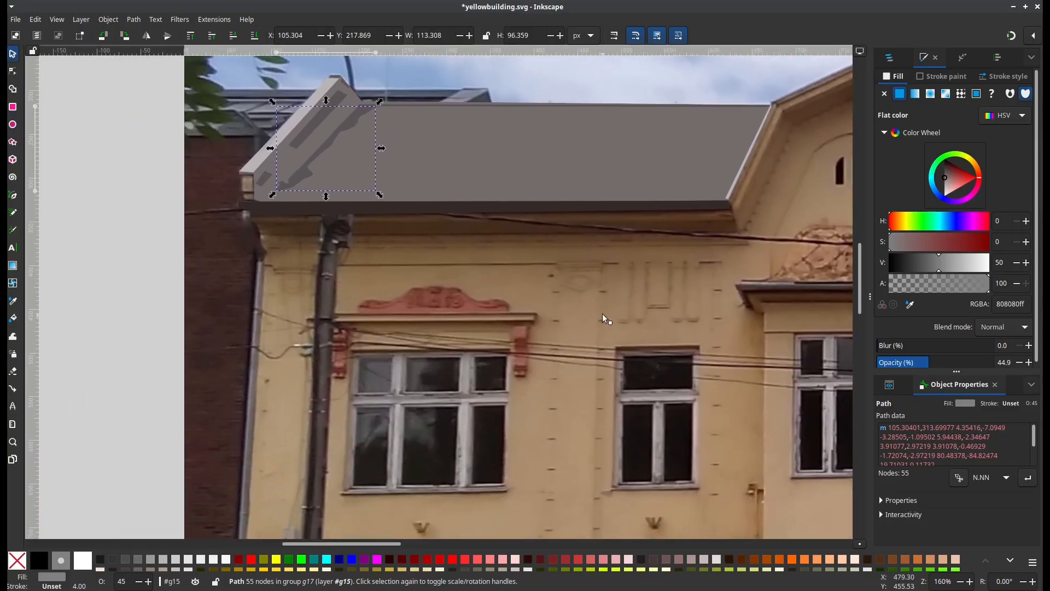
pyautogui.moveTo(417, 314); pyautogui.dragTo(569, 237)
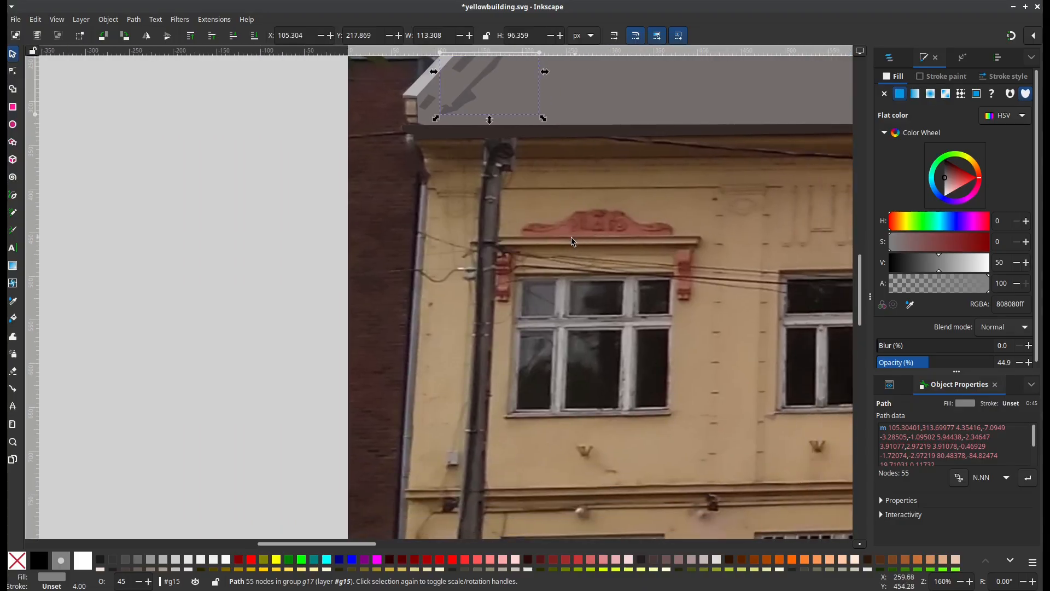
pyautogui.click(889, 57)
pyautogui.moveTo(700, 208); pyautogui.dragTo(394, 366)
pyautogui.scroll(-2, 388, 356)
pyautogui.hscroll(4, 388, 356)
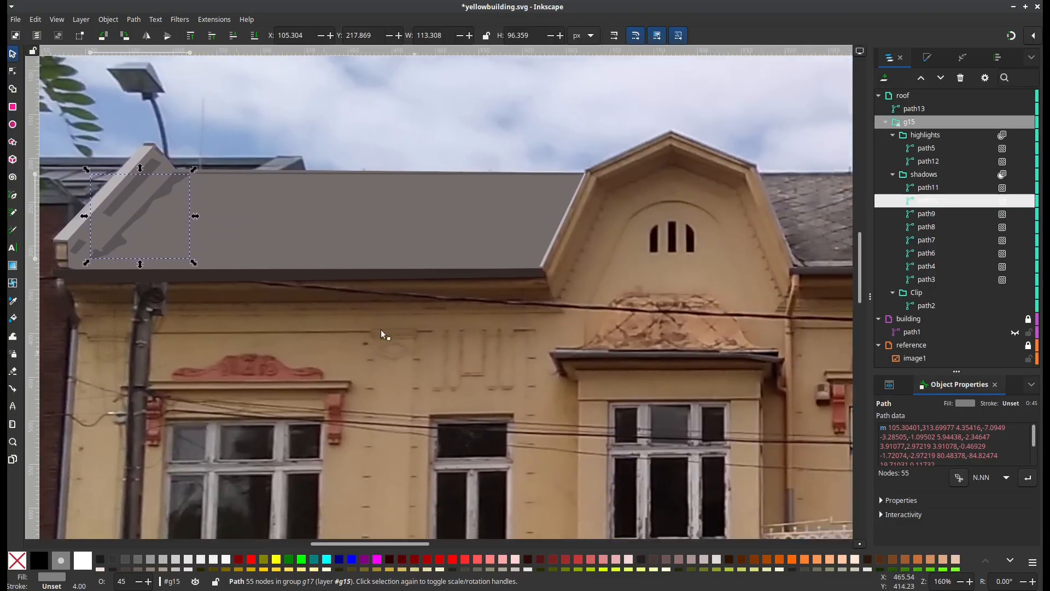
pyautogui.moveTo(556, 275); pyautogui.dragTo(340, 336)
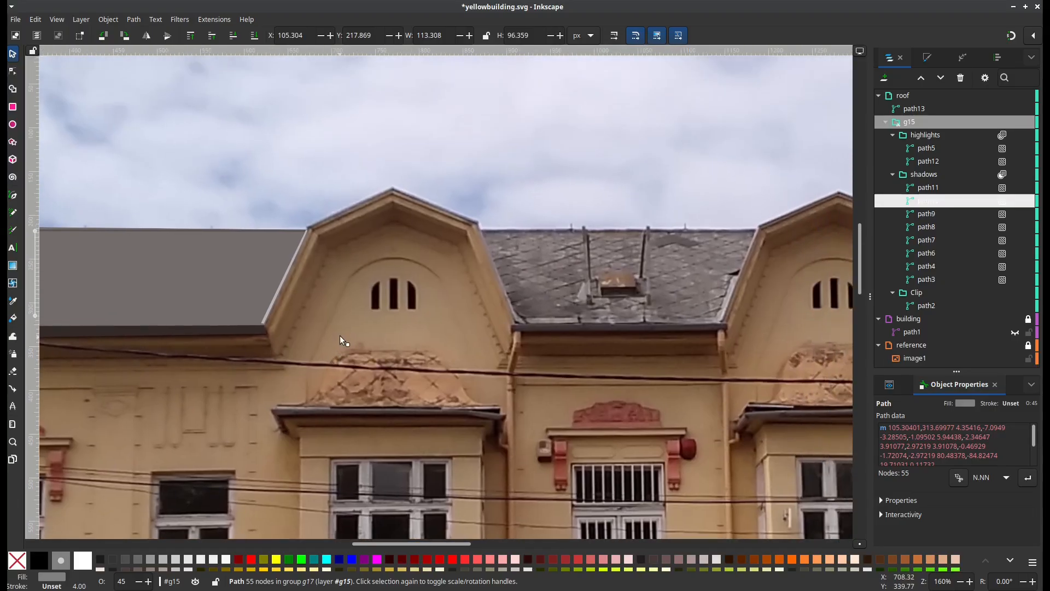
pyautogui.keyDown('ctrl'); pyautogui.scroll(2, 313, 261); pyautogui.keyUp('ctrl')
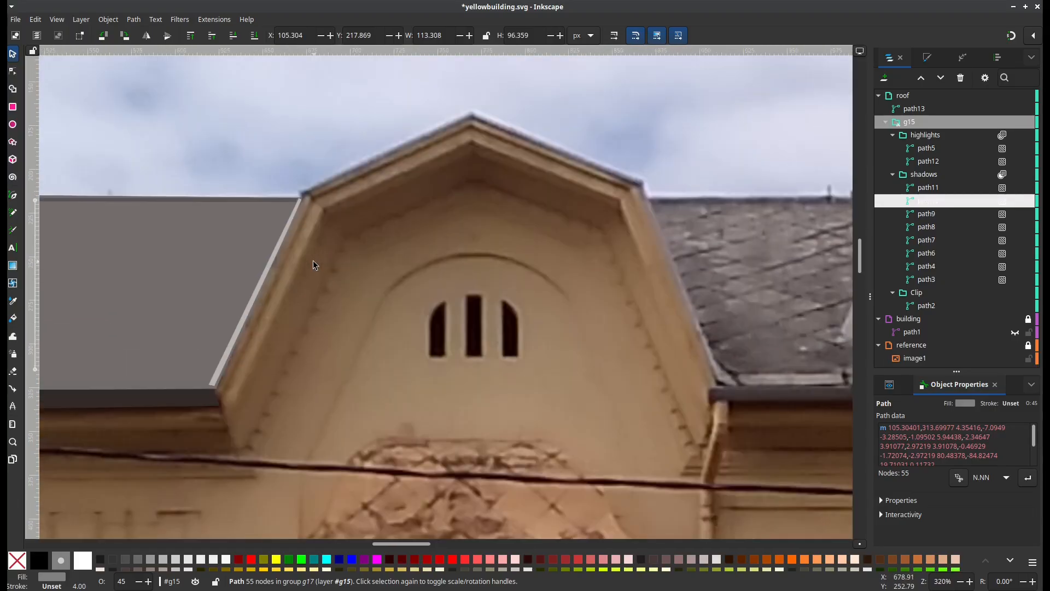
pyautogui.moveTo(368, 218); pyautogui.dragTo(403, 368)
pyautogui.keyDown('ctrl'); pyautogui.scroll(3, 367, 359); pyautogui.keyUp('ctrl')
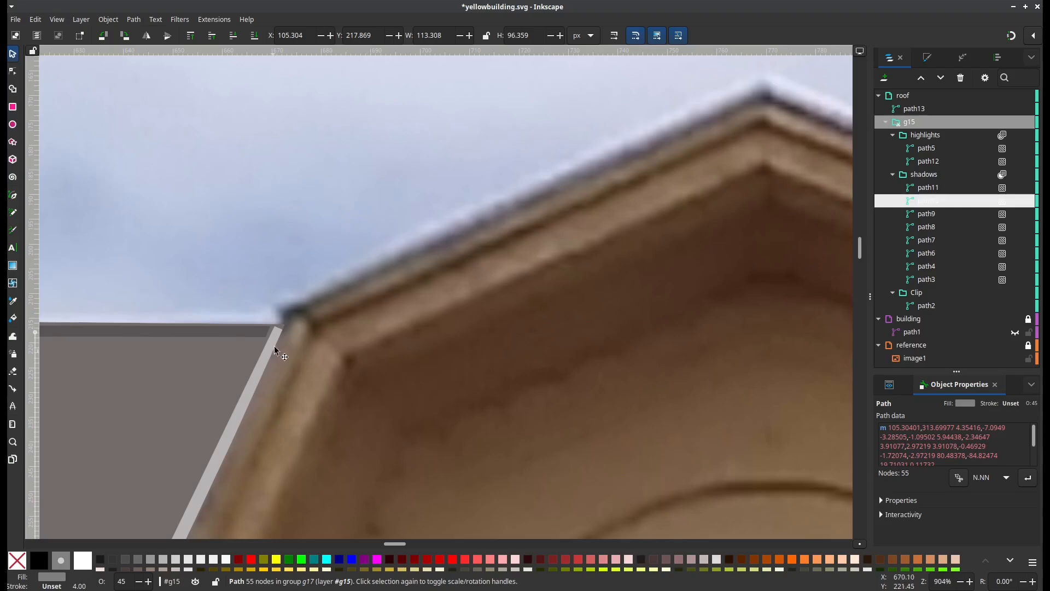
# Collapse the g15 group and make the roof layer current by selecting path13, leaving nothing selected
pyautogui.click(885, 122)
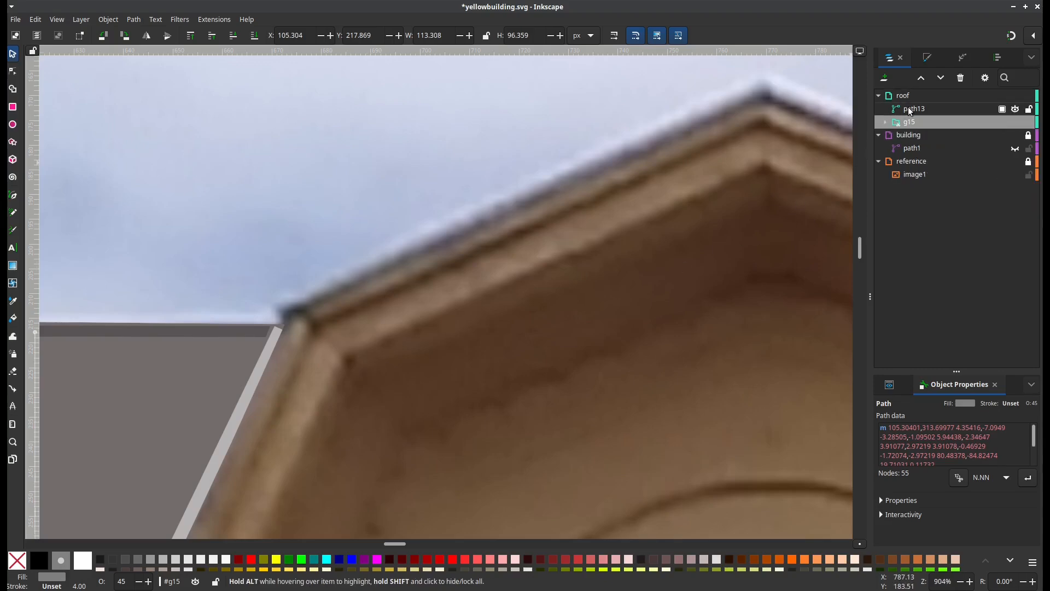
pyautogui.click(909, 109)
pyautogui.keyDown('ctrl'); pyautogui.scroll(-5, 476, 379); pyautogui.keyUp('ctrl')
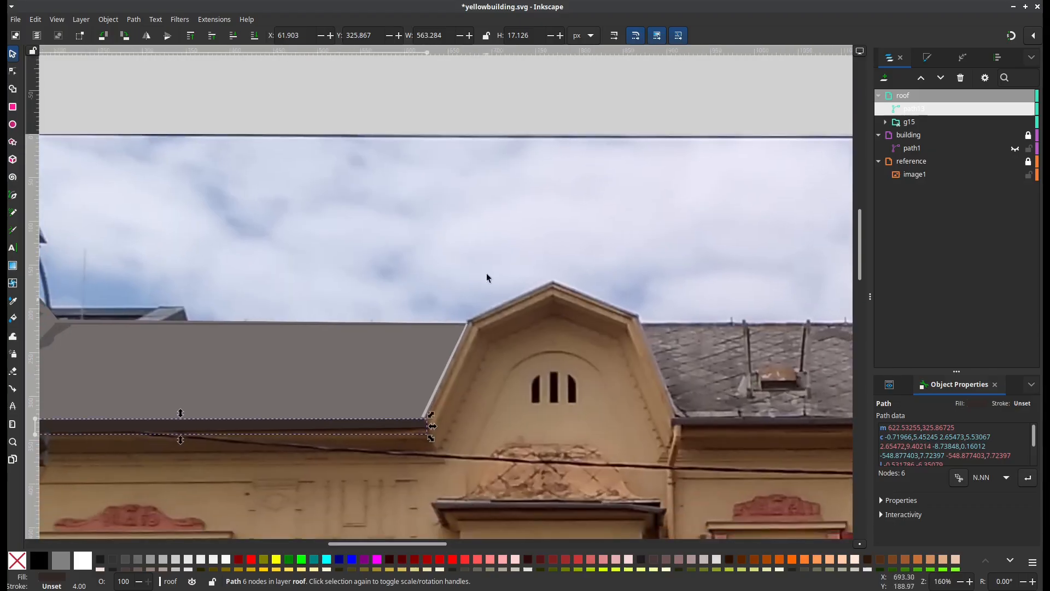
pyautogui.click(755, 133)
# Start a Pen path in the roof layer around the lower left end of the gable's dark roof edging, beside the left roof's corner
pyautogui.keyDown('ctrl'); pyautogui.scroll(4, 439, 318); pyautogui.keyUp('ctrl')
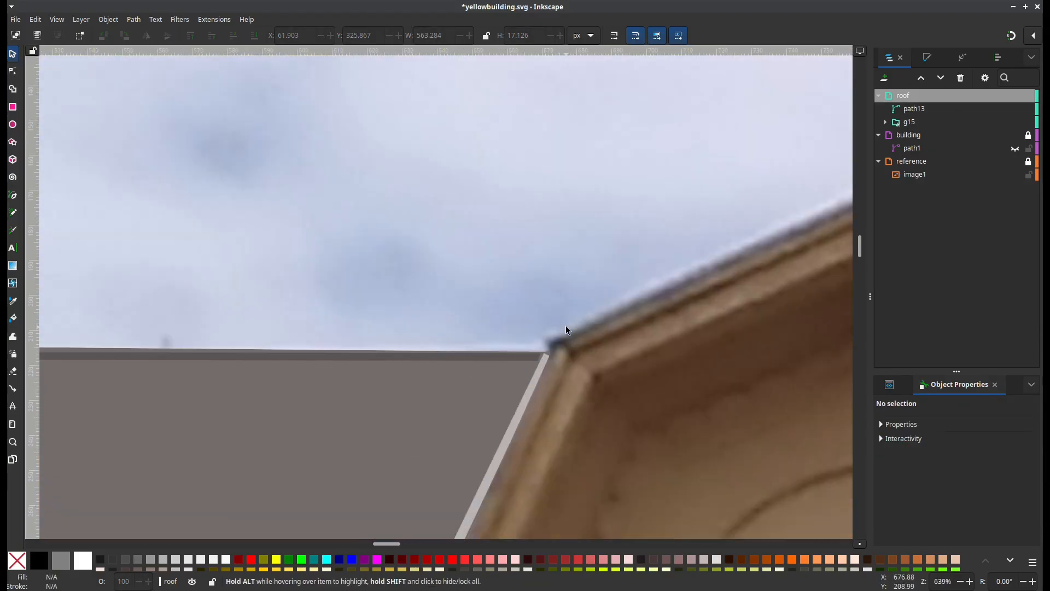
pyautogui.moveTo(566, 329); pyautogui.dragTo(337, 303)
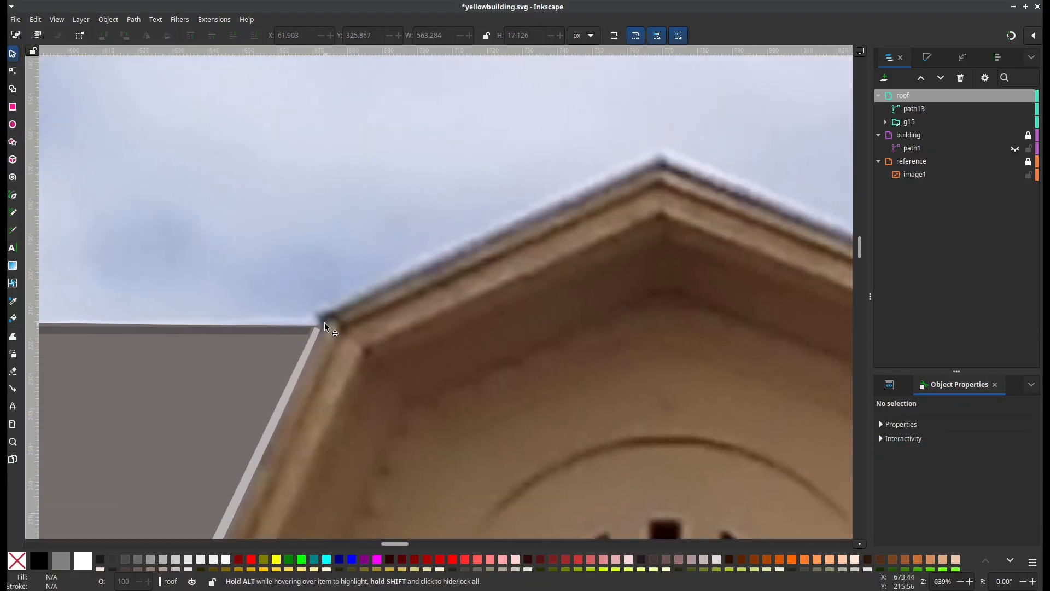
pyautogui.press('b')
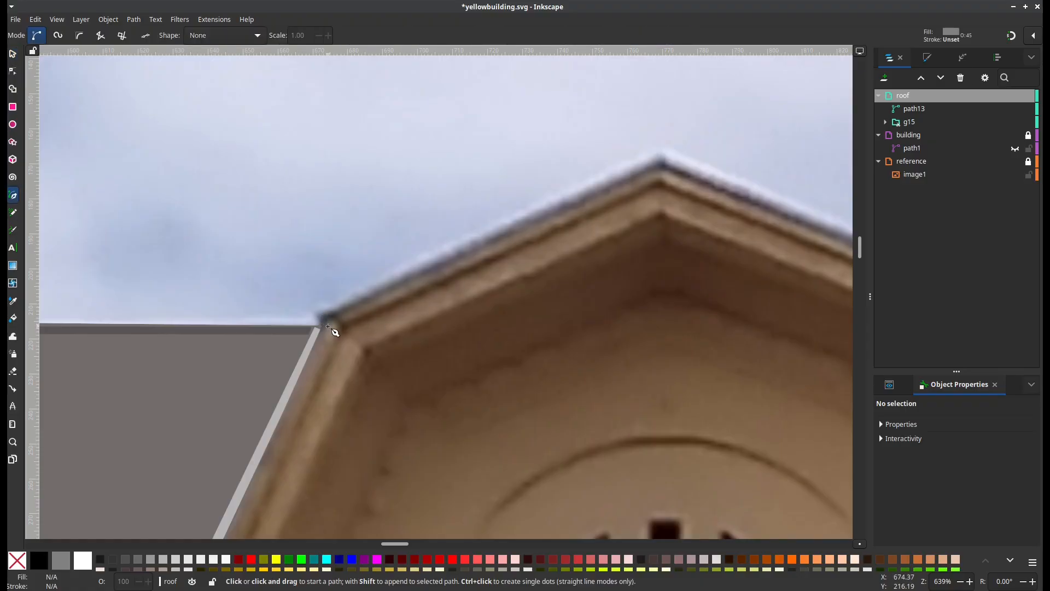
pyautogui.scroll(1, 332, 331)
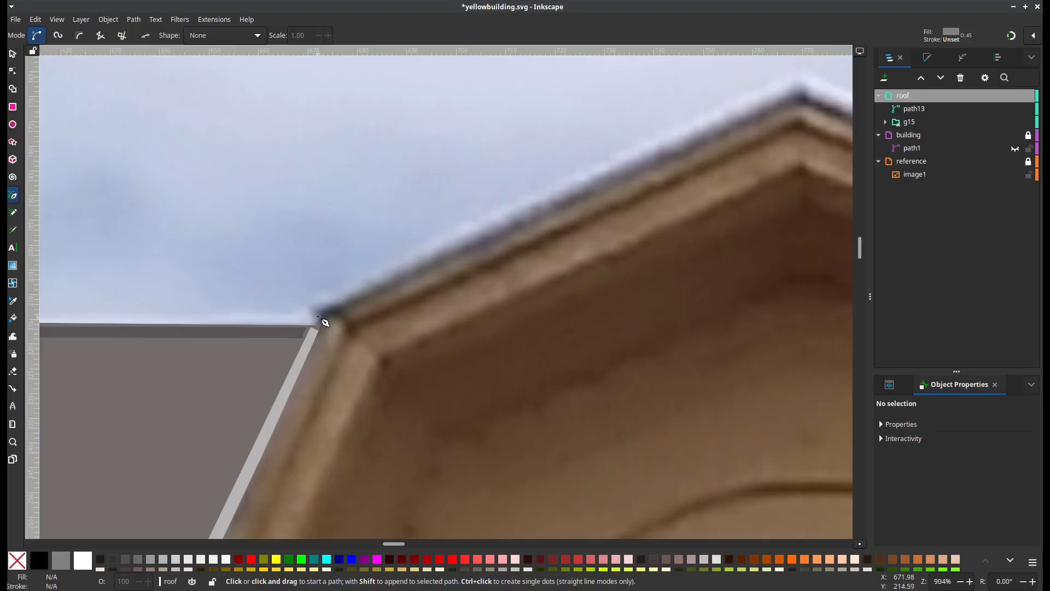
pyautogui.click(316, 310)
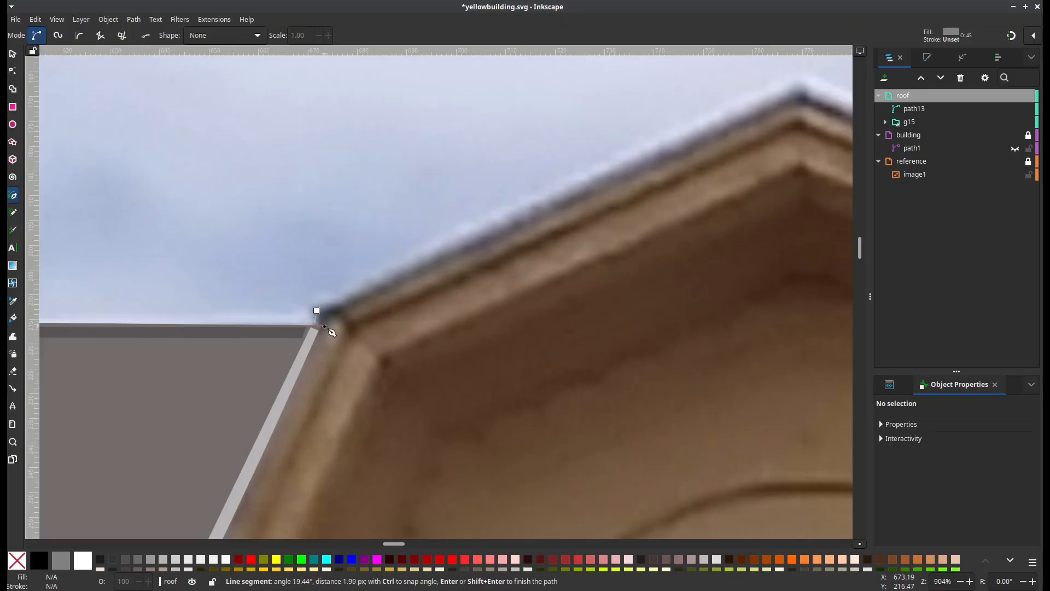
pyautogui.click(325, 323)
pyautogui.click(327, 315)
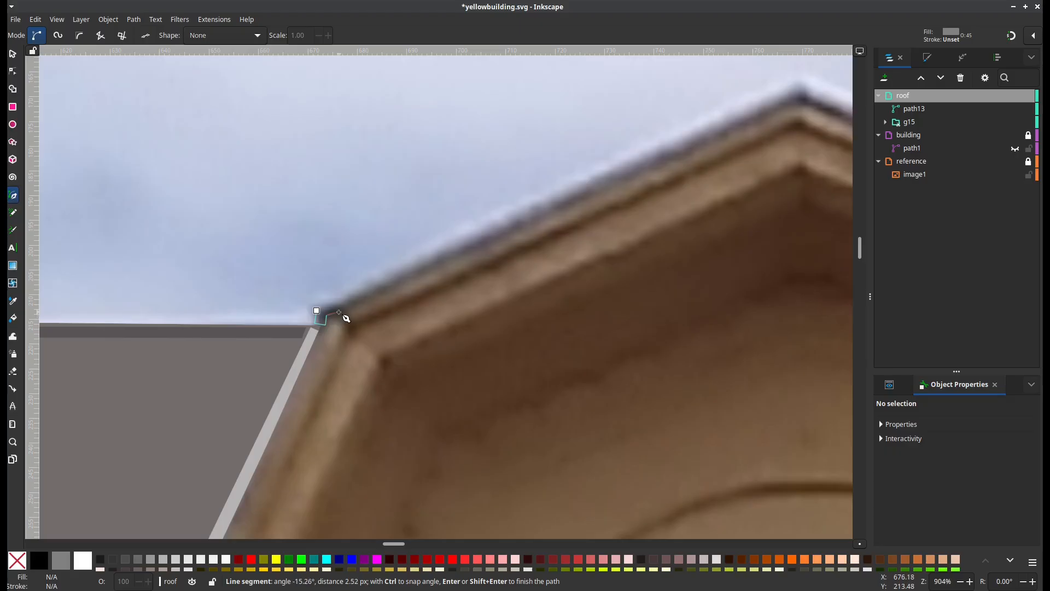
# Continue the path along the inner edge of the gable's dark edging, over the peak to the right shoulder
pyautogui.scroll(1, 391, 293)
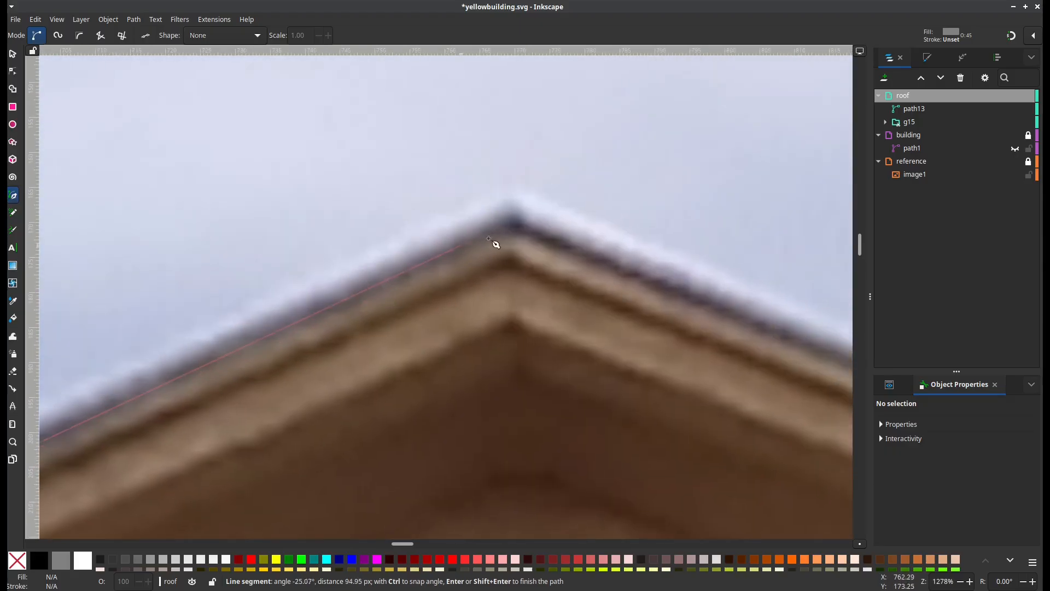
pyautogui.click(513, 229)
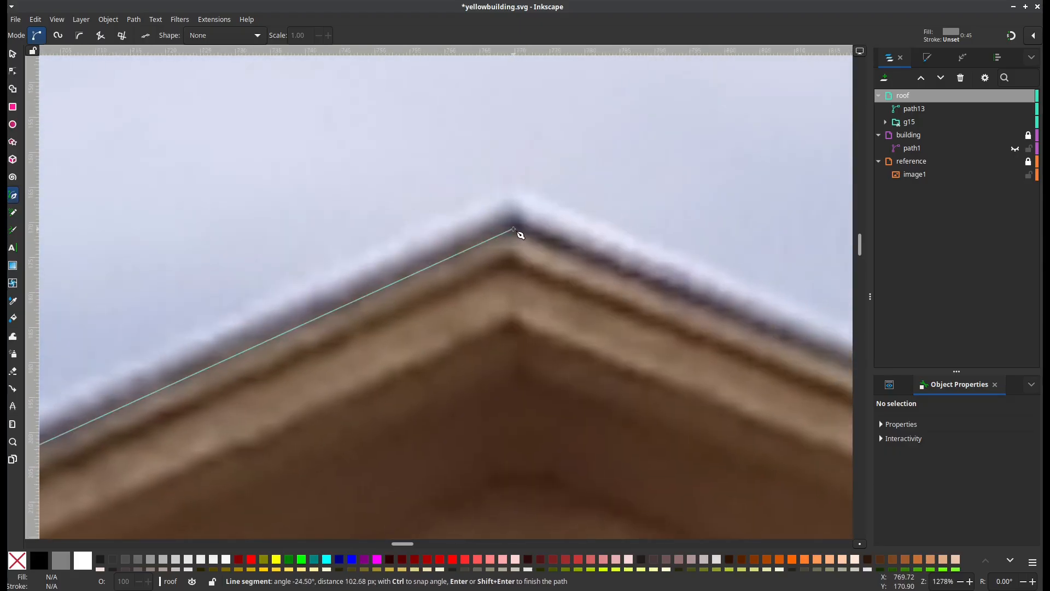
pyautogui.scroll(-1, 617, 331)
pyautogui.moveTo(617, 331); pyautogui.dragTo(263, 232)
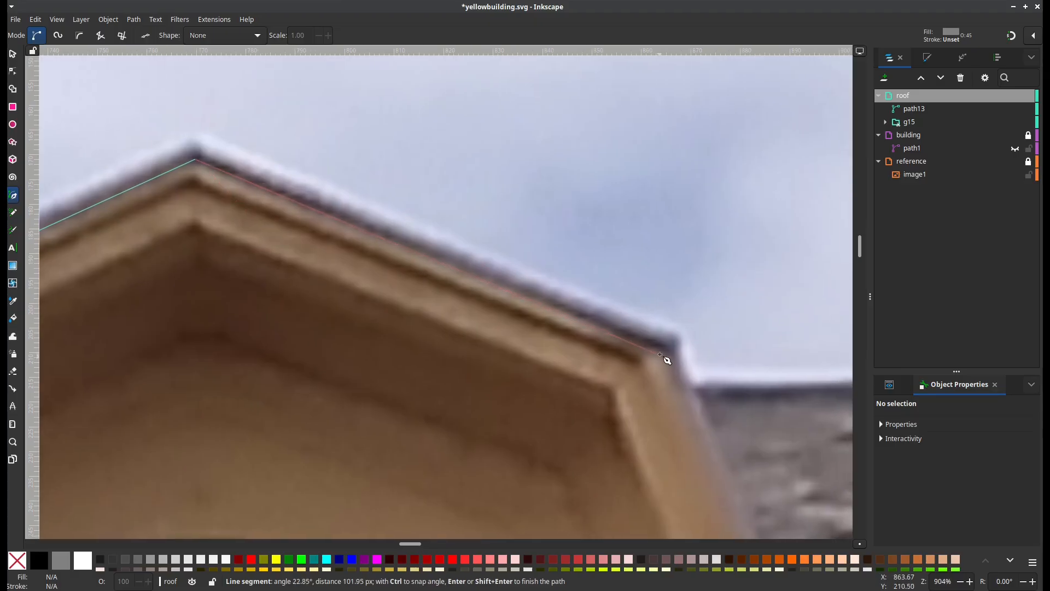
pyautogui.click(662, 349)
# Extend the path down the gable's steep right side to the gutter and across the foot of the edging
pyautogui.moveTo(650, 422); pyautogui.dragTo(288, 169)
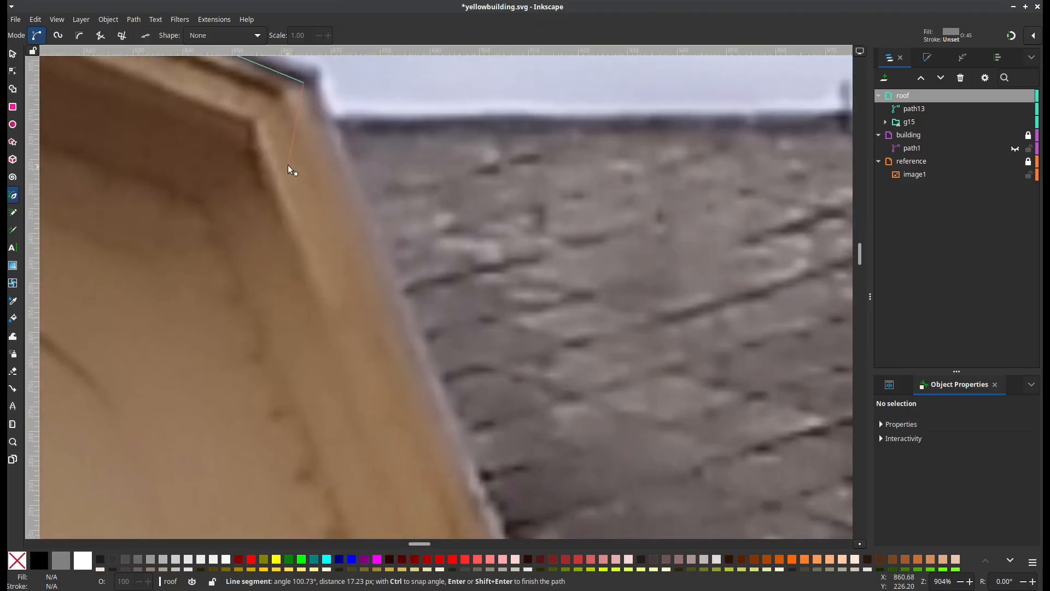
pyautogui.scroll(-2, 410, 368)
pyautogui.moveTo(438, 438); pyautogui.dragTo(408, 350)
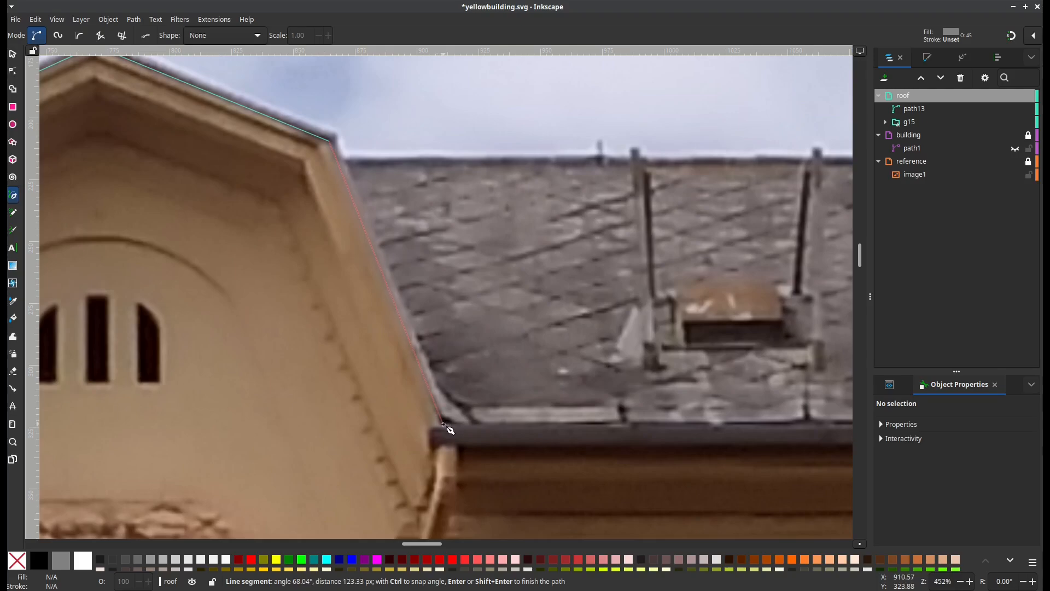
pyautogui.click(443, 424)
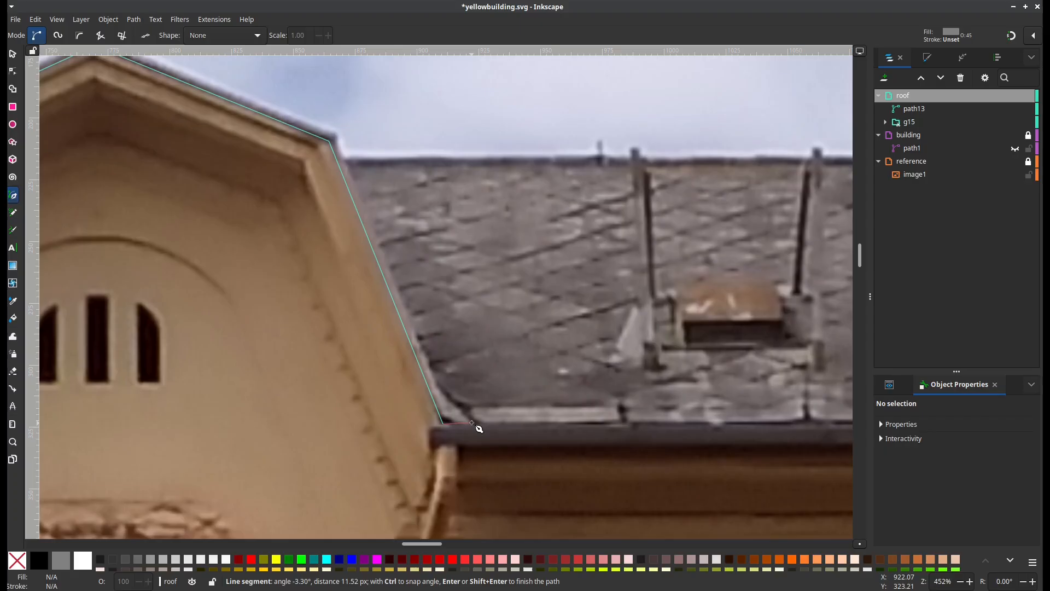
pyautogui.click(472, 423)
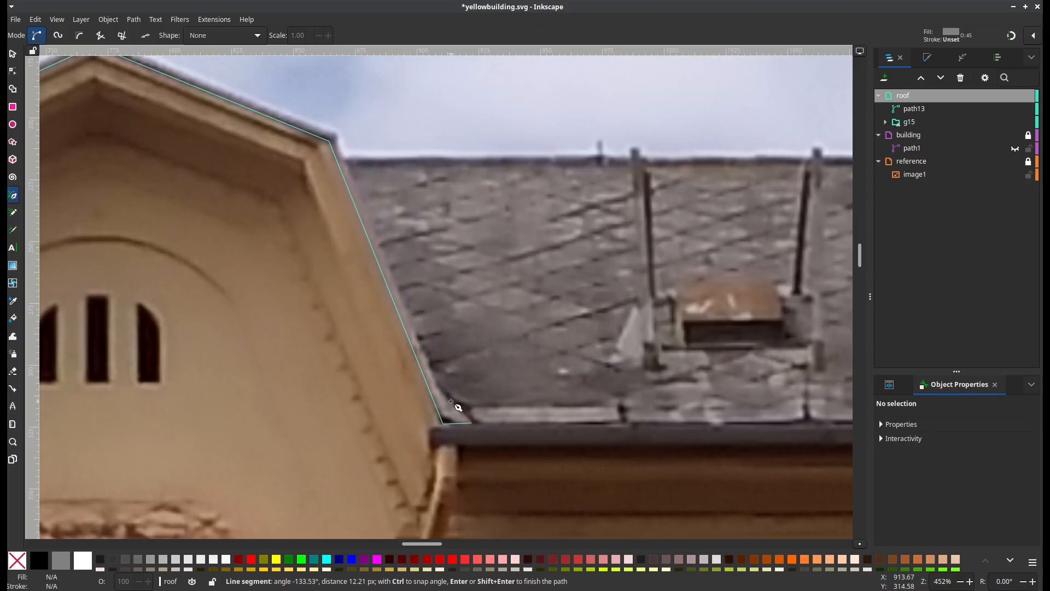
# Continue the path up the outer edge of the gable's dark roof edging, over the shoulder and peak, and close it at its starting point
pyautogui.moveTo(438, 386); pyautogui.dragTo(434, 378)
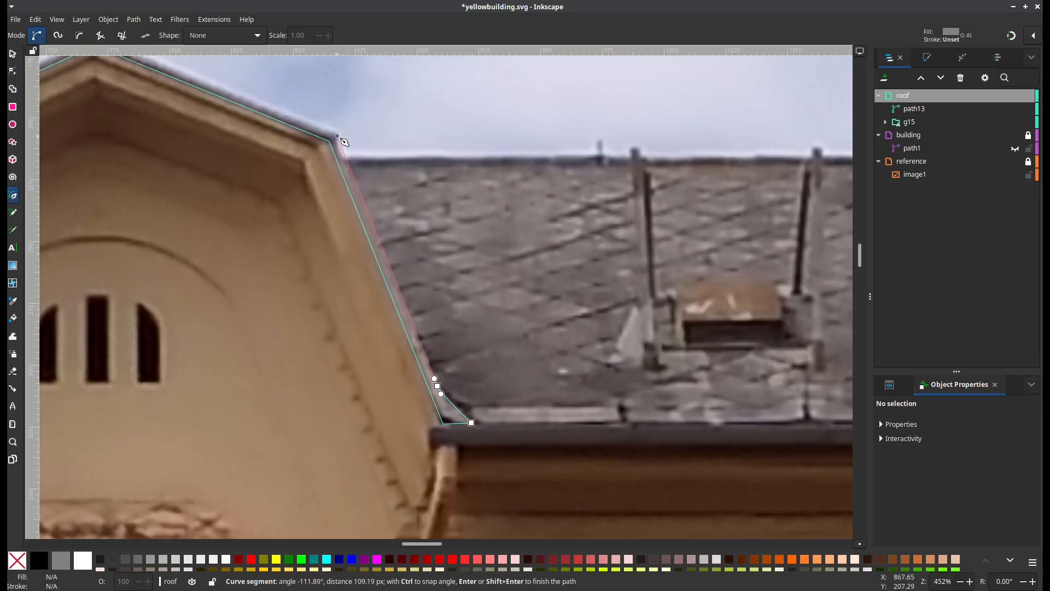
pyautogui.click(336, 136)
pyautogui.scroll(10, 471, 277)
pyautogui.hscroll(-15, 472, 277)
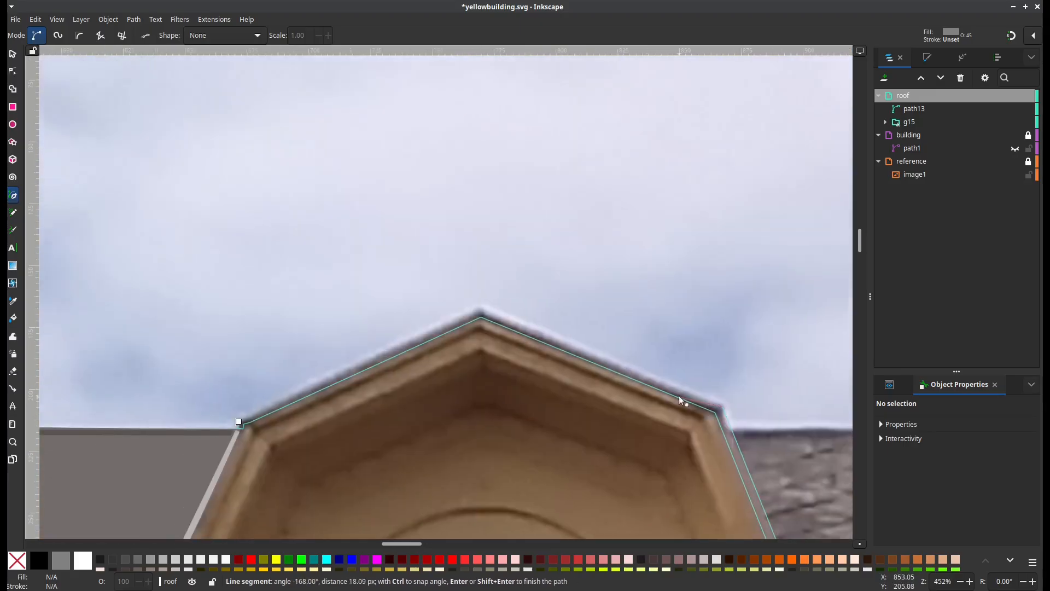
pyautogui.scroll(-2, 471, 276)
pyautogui.hscroll(1, 472, 277)
pyautogui.click(461, 281)
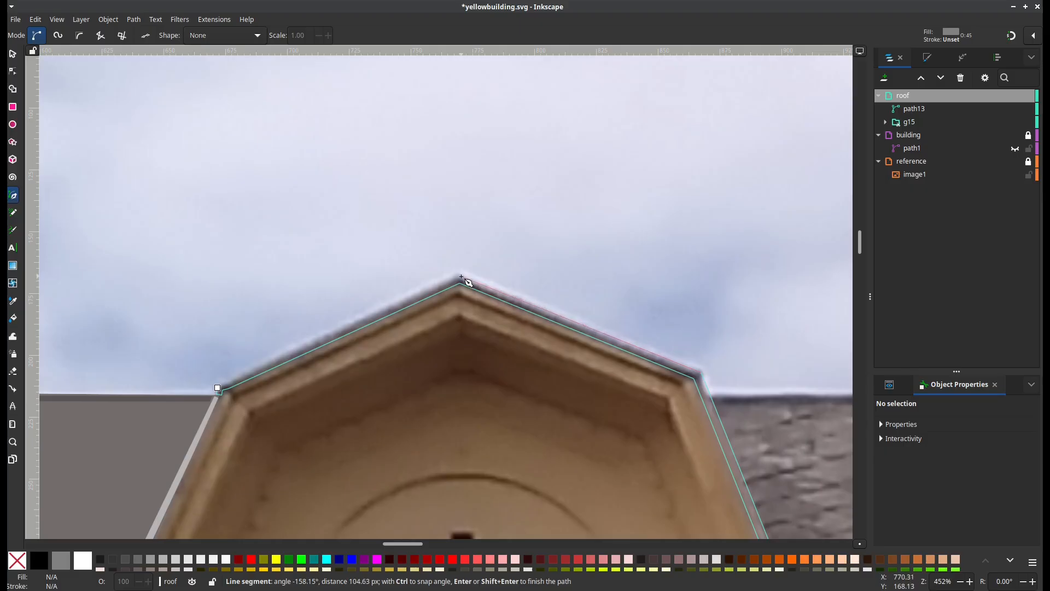
pyautogui.scroll(-4, 454, 295)
pyautogui.hscroll(-11, 454, 295)
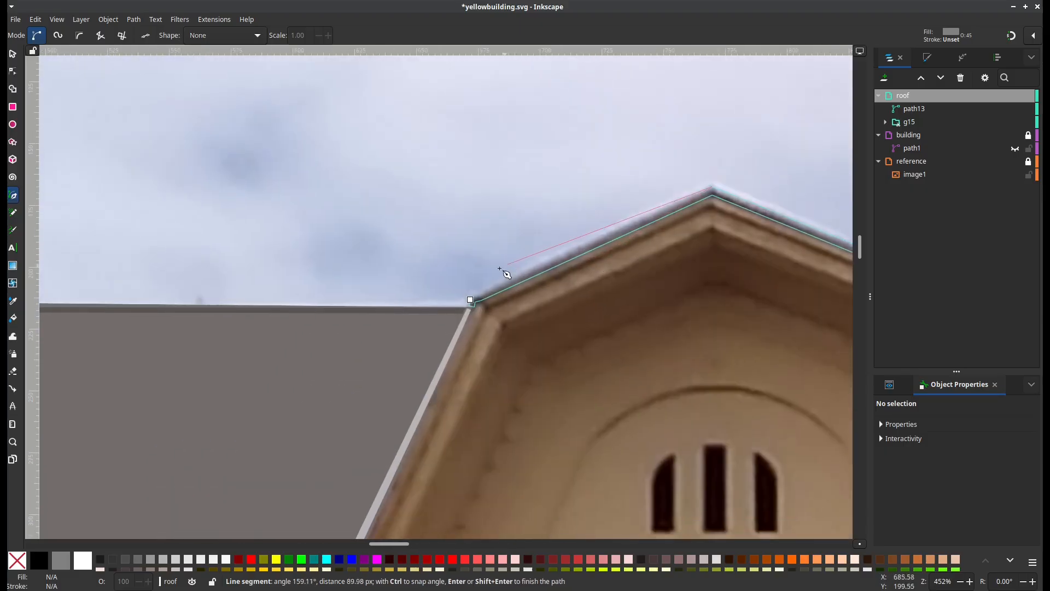
pyautogui.click(470, 300)
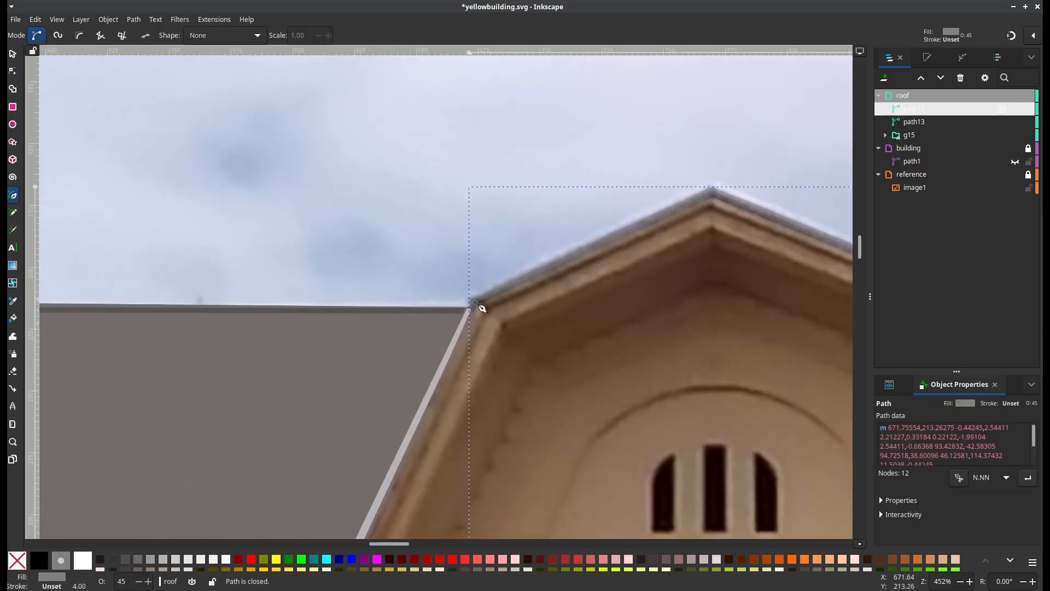
# Set the opacity of the gable's roof edging path to 100
pyautogui.scroll(-1, 579, 337)
pyautogui.hscroll(10, 454, 312)
pyautogui.scroll(2, 219, 394)
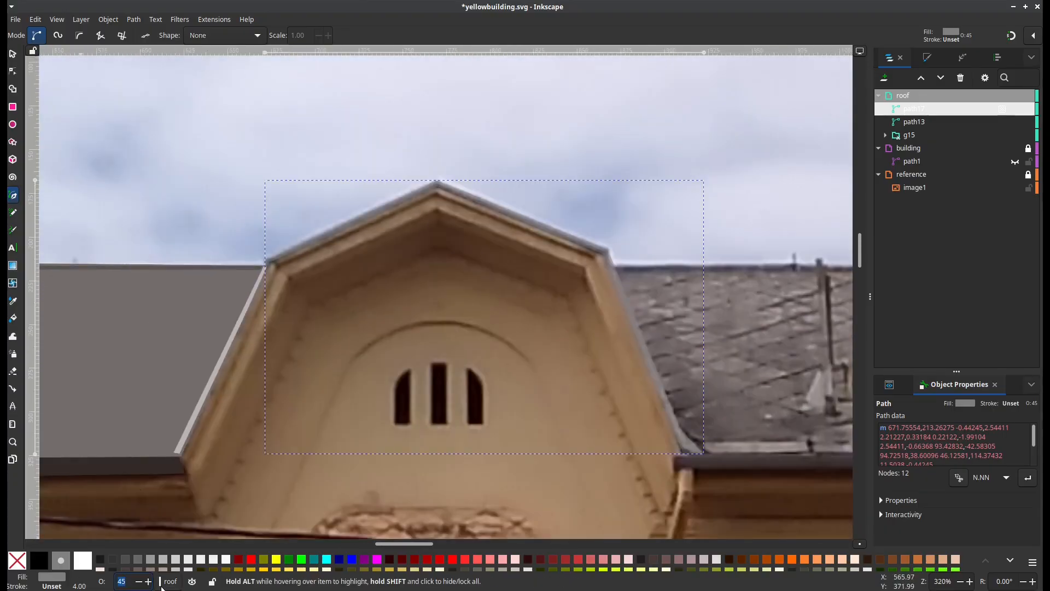
pyautogui.write('0')
pyautogui.press('Return')
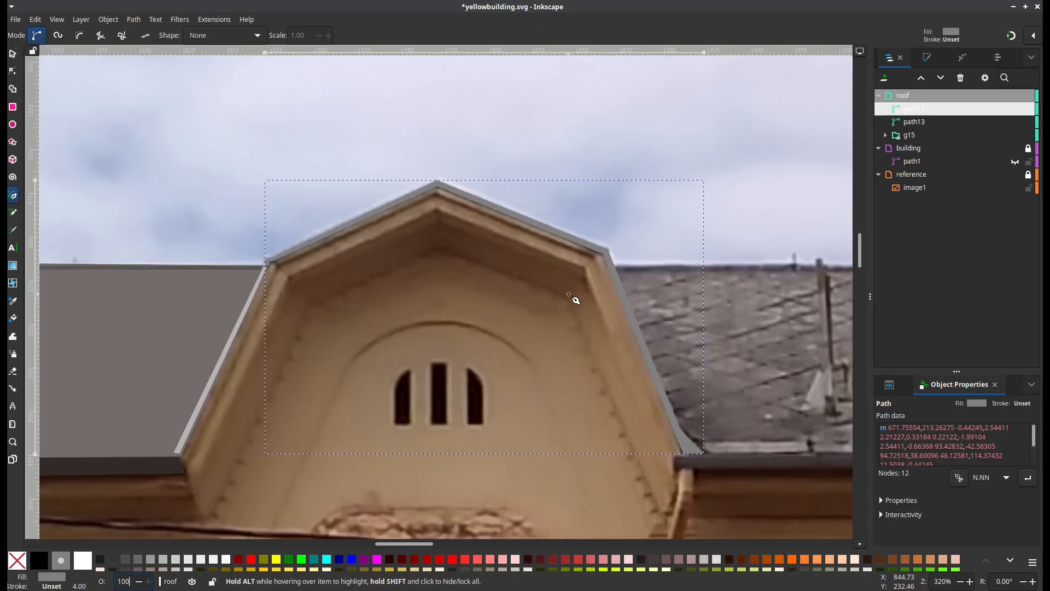
# Change the canvas display mode to Outline
pyautogui.moveTo(595, 326)
pyautogui.mouseDown()
pyautogui.moveTo(330, 312)
pyautogui.moveTo(615, 370)
pyautogui.mouseUp()
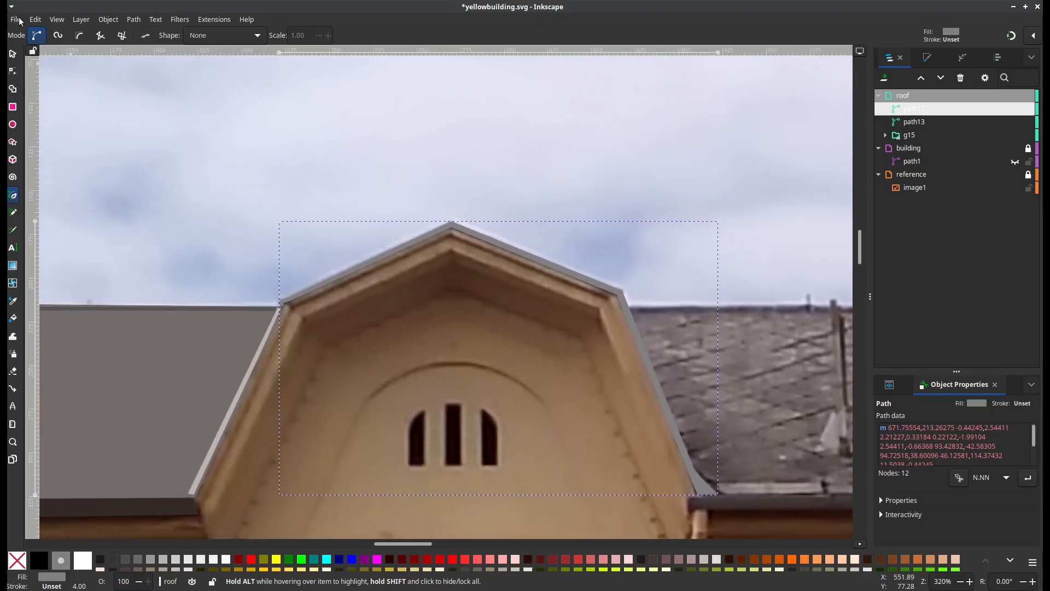
pyautogui.click(57, 20)
pyautogui.moveTo(82, 58)
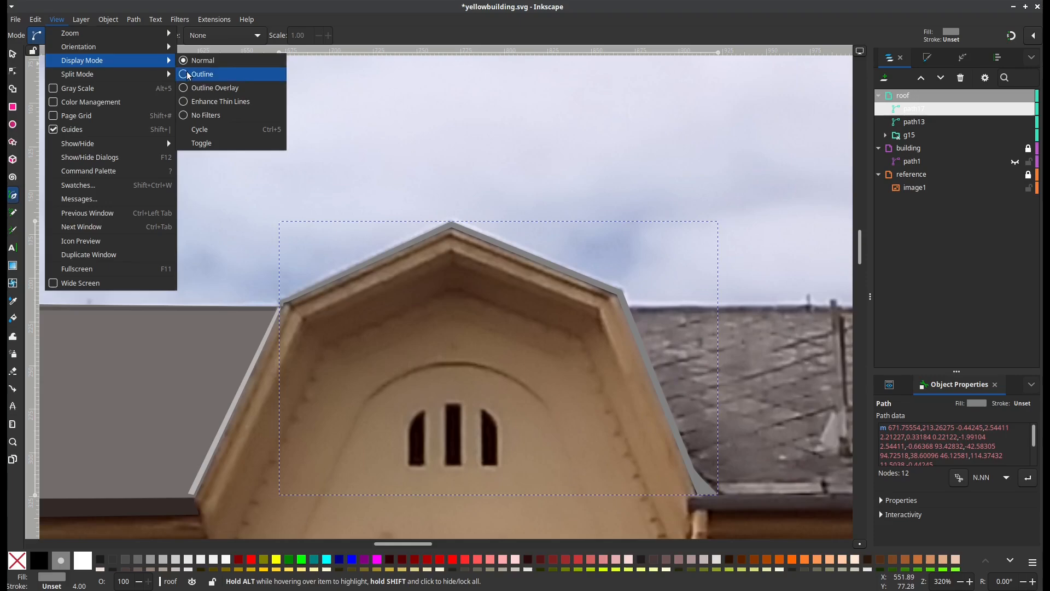
pyautogui.click(206, 73)
# Break the gable edging path at its inner and outer nodes on the right shoulder
pyautogui.scroll(1, 550, 344)
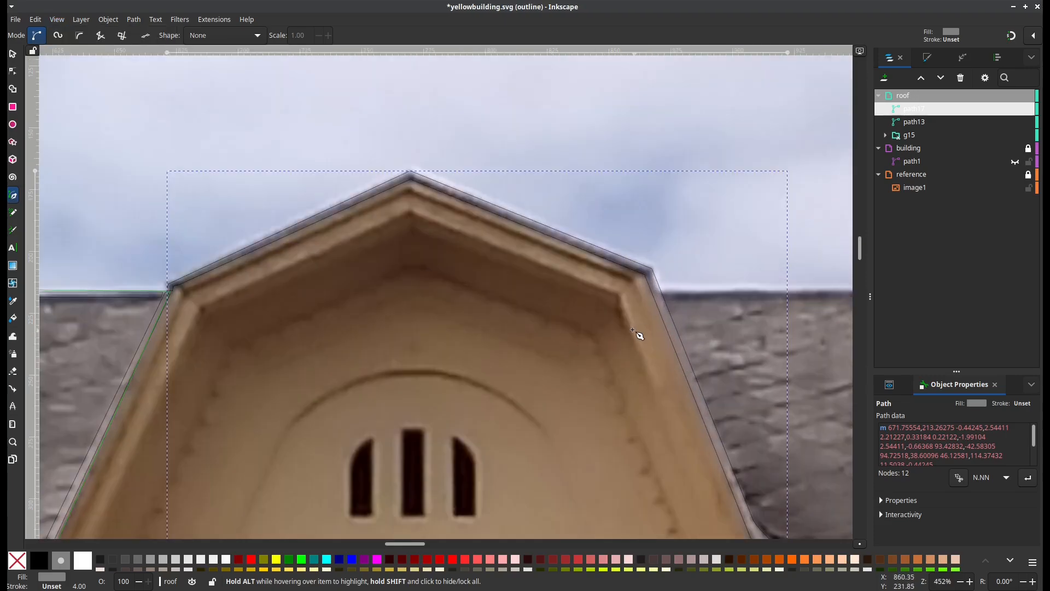
pyautogui.moveTo(637, 330); pyautogui.dragTo(520, 215)
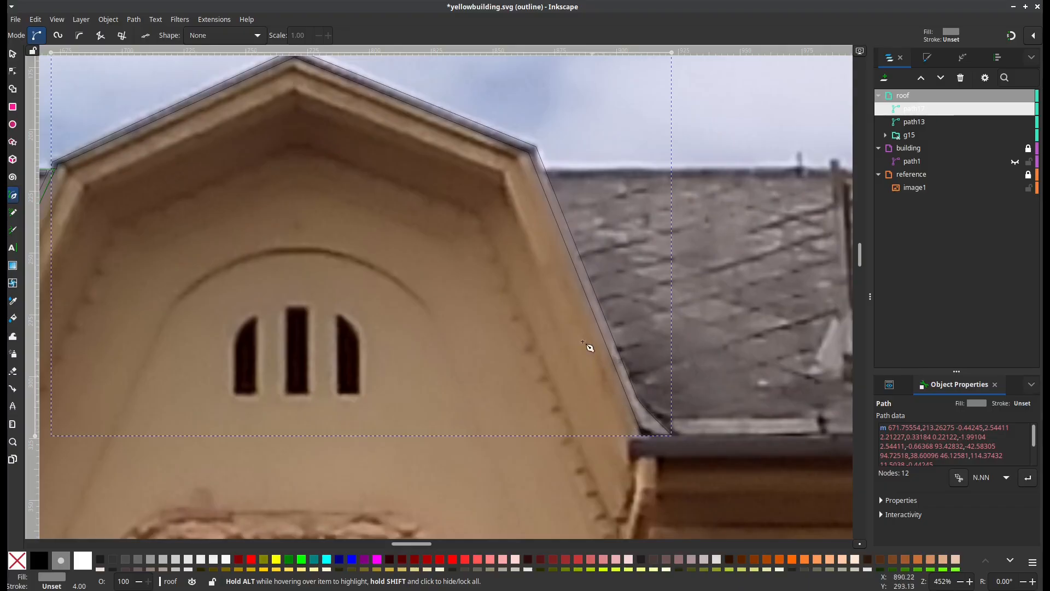
pyautogui.moveTo(534, 159); pyautogui.dragTo(625, 345)
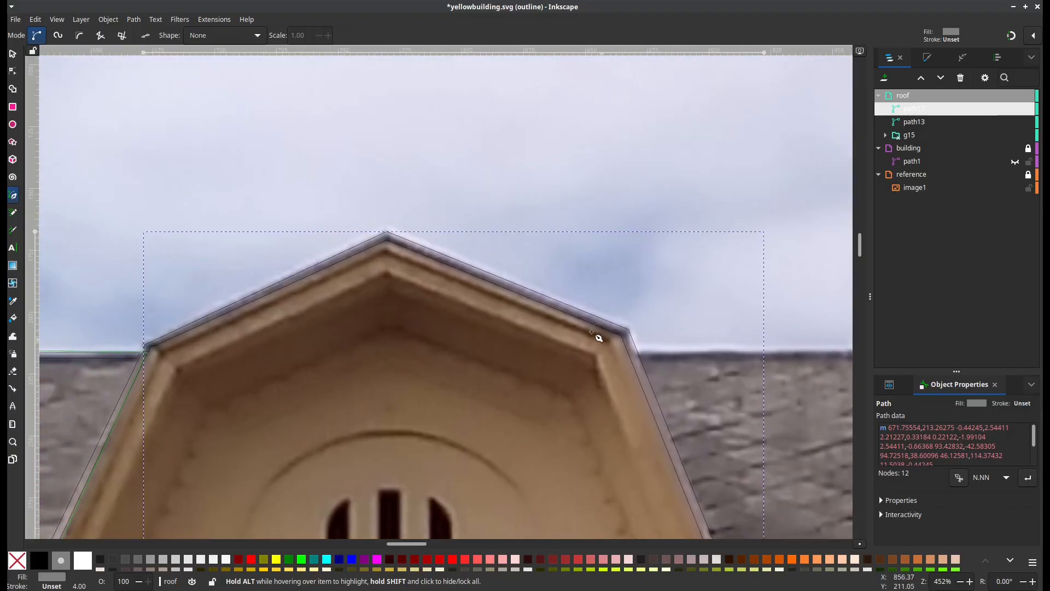
pyautogui.scroll(1, 624, 377)
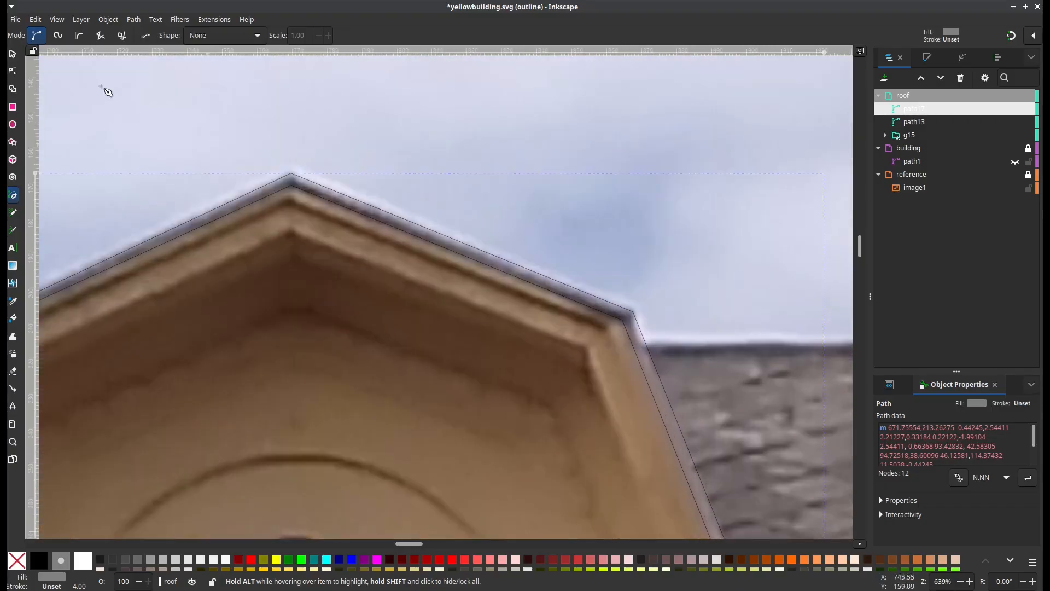
pyautogui.click(13, 71)
pyautogui.click(623, 319)
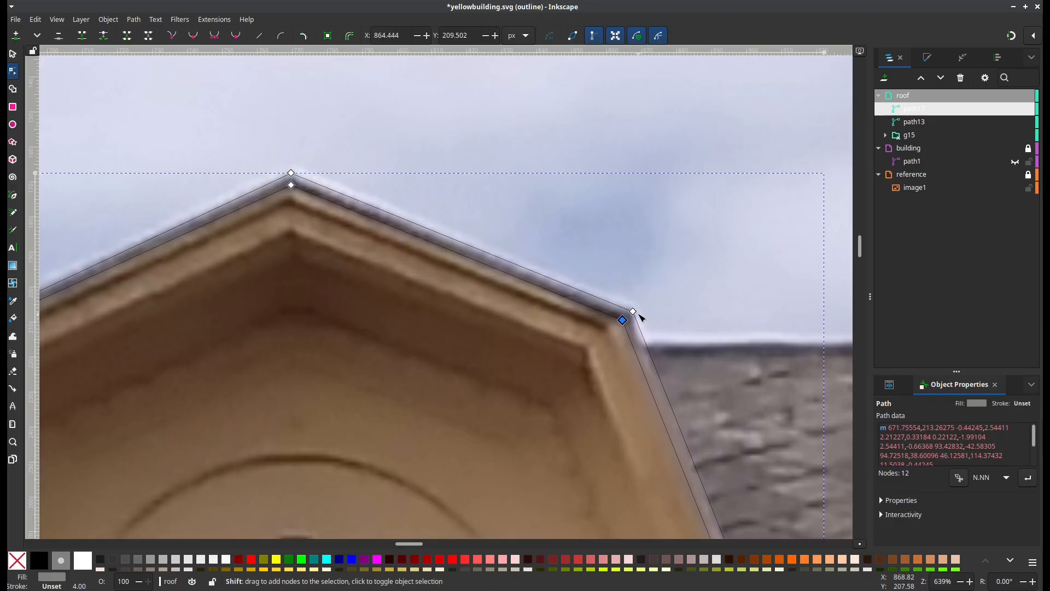
pyautogui.keyDown('shift'); pyautogui.click(632, 311); pyautogui.keyUp('shift')
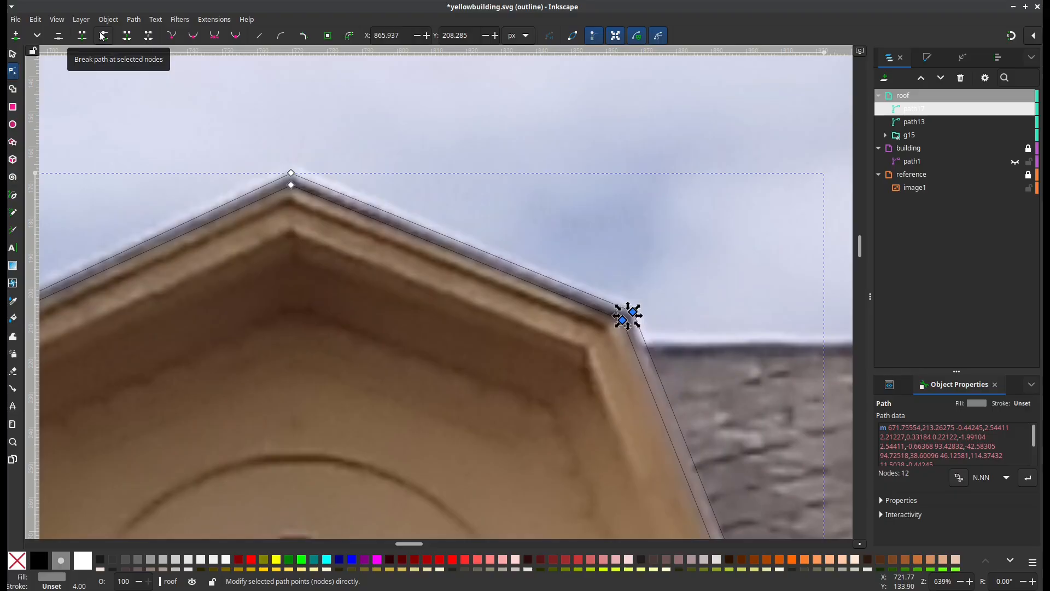
pyautogui.click(103, 36)
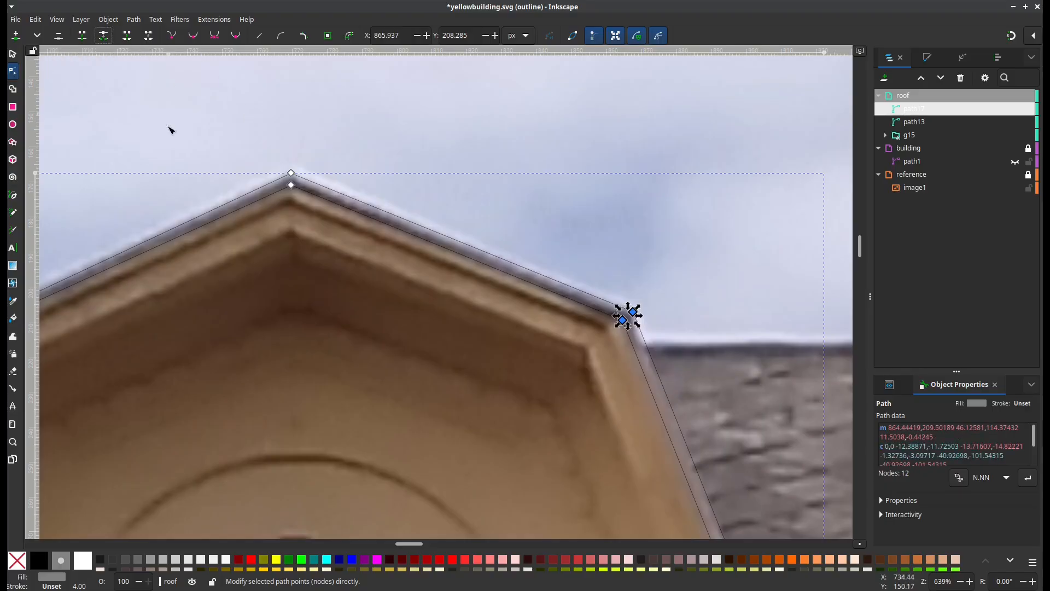
# Separate the broken gable edging into two individual path objects and clear the selection
pyautogui.click(13, 53)
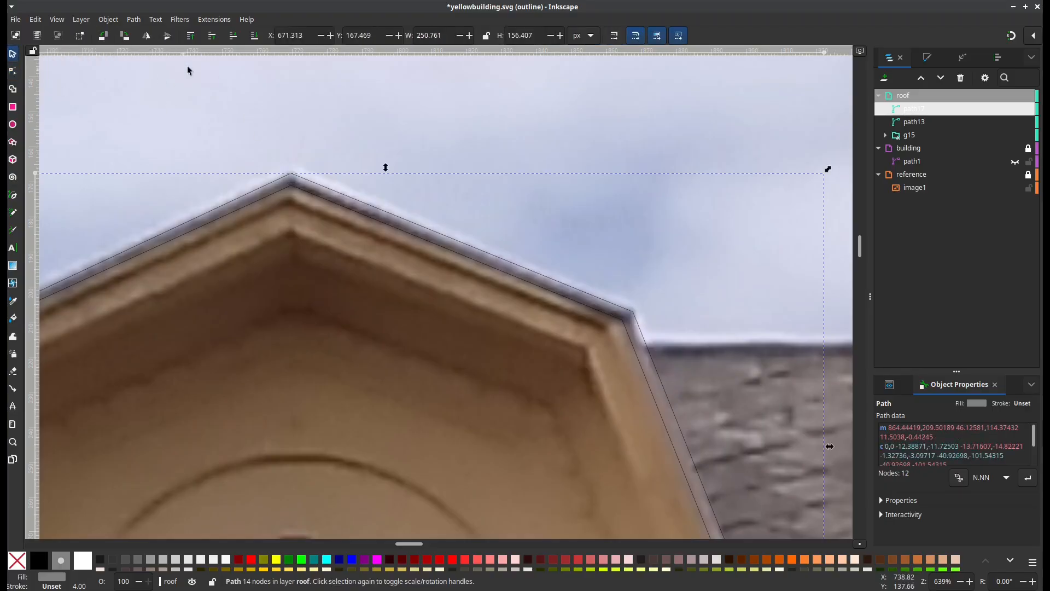
pyautogui.click(134, 20)
pyautogui.click(160, 171)
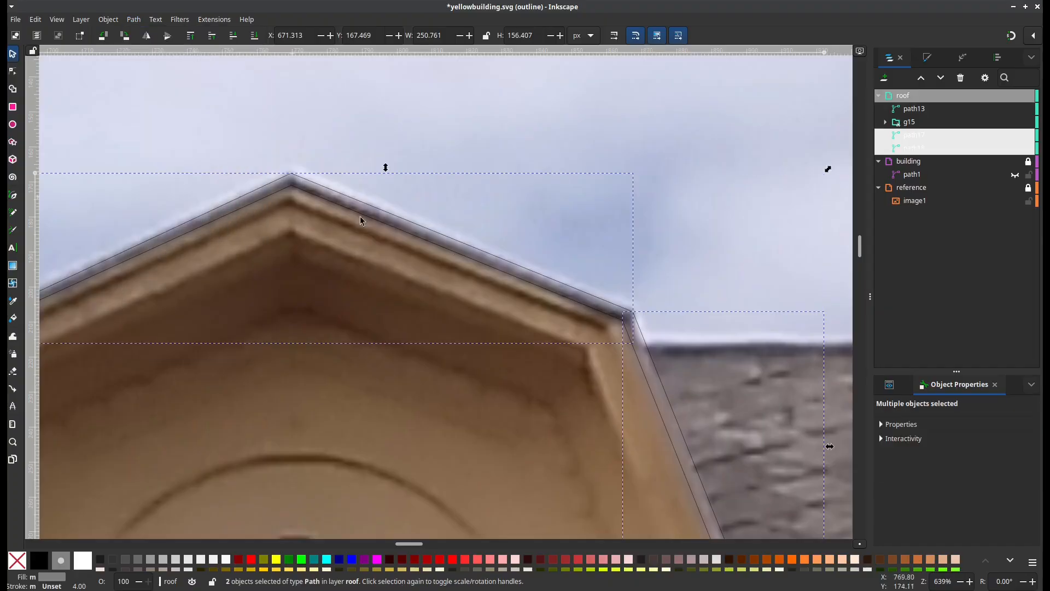
pyautogui.click(696, 300)
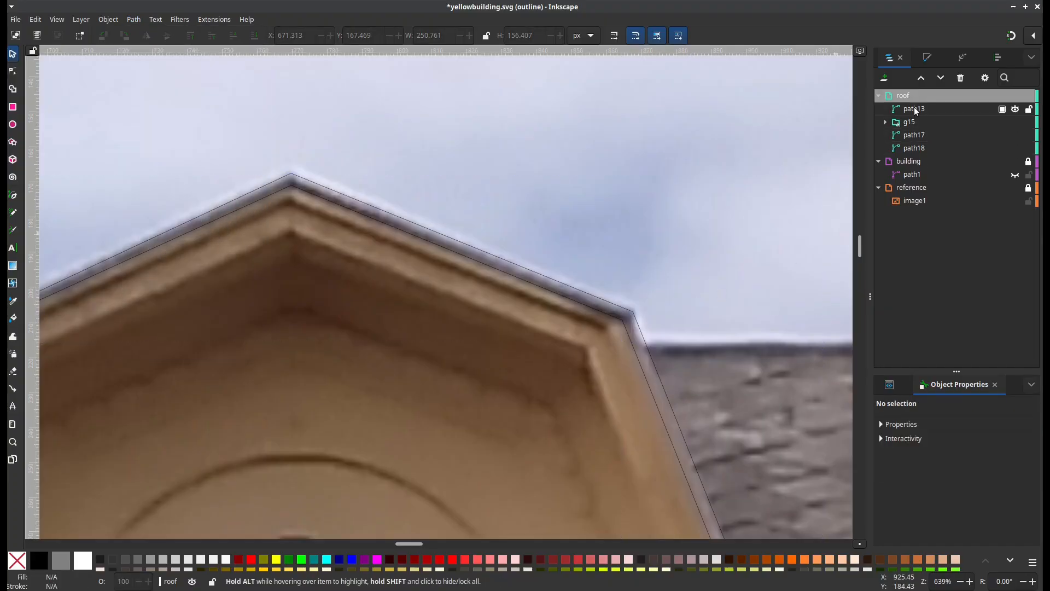
# Move the g15 group below path17 and path18 in the roof layer, and hide path18
pyautogui.click(915, 135)
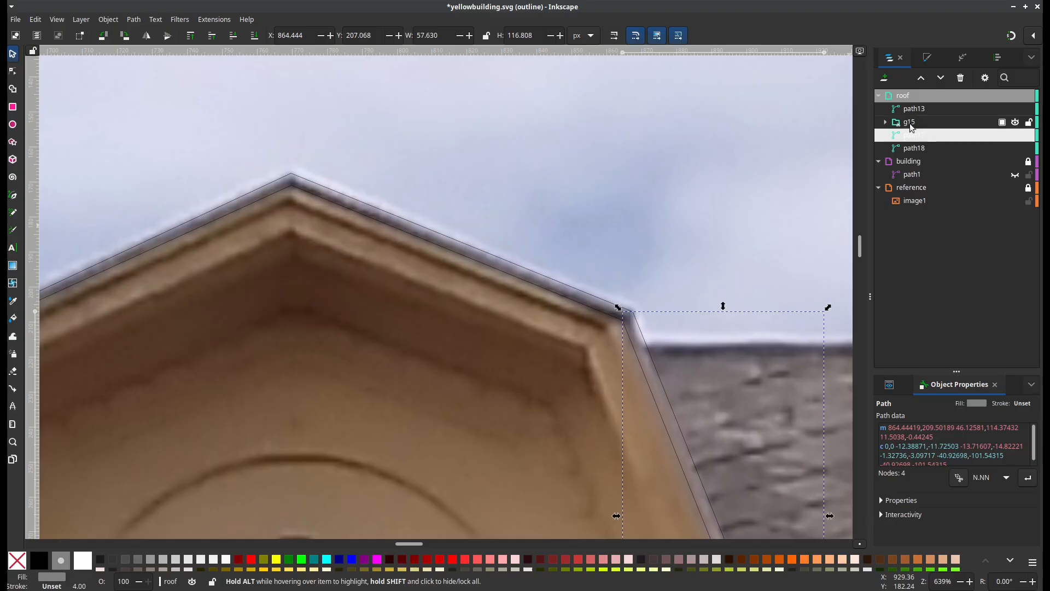
pyautogui.moveTo(915, 126); pyautogui.dragTo(922, 155)
pyautogui.click(920, 135)
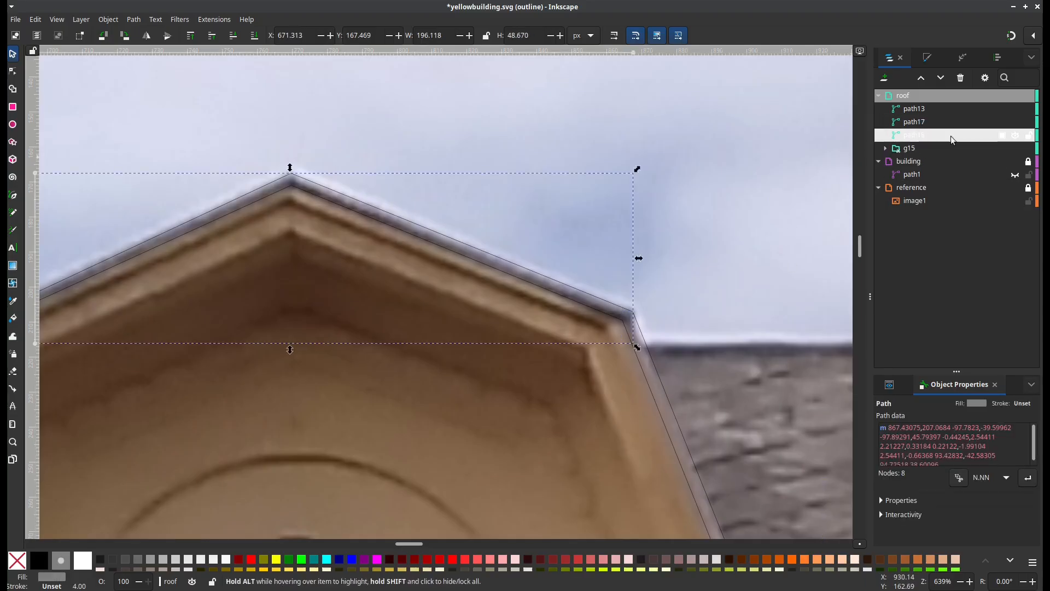
pyautogui.click(1009, 136)
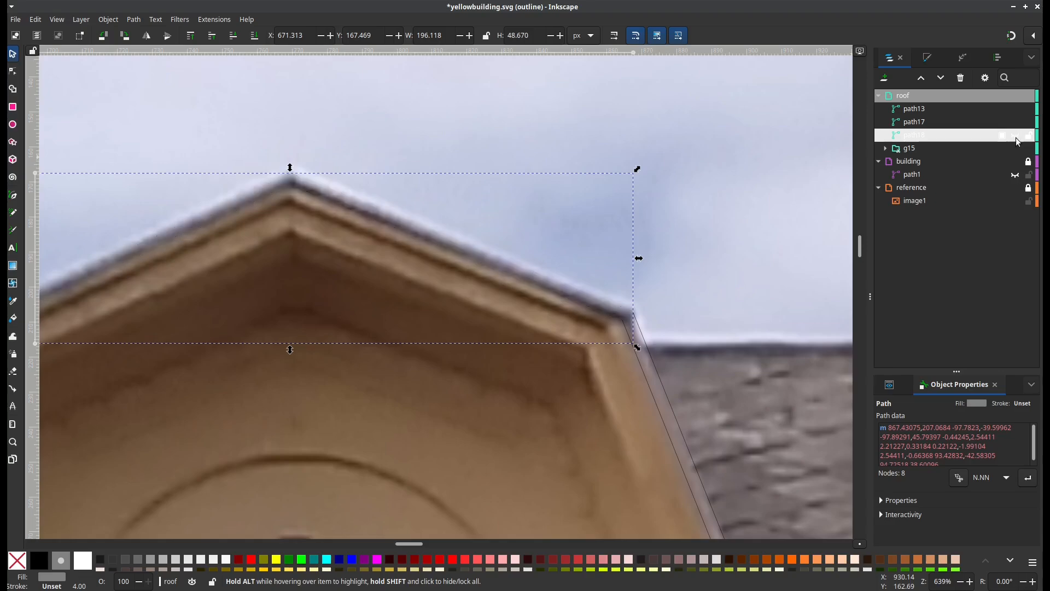
# Join the two end nodes at the gable's upper corner with a new segment on both the slope trim path17 and the peak trim path18
pyautogui.click(639, 328)
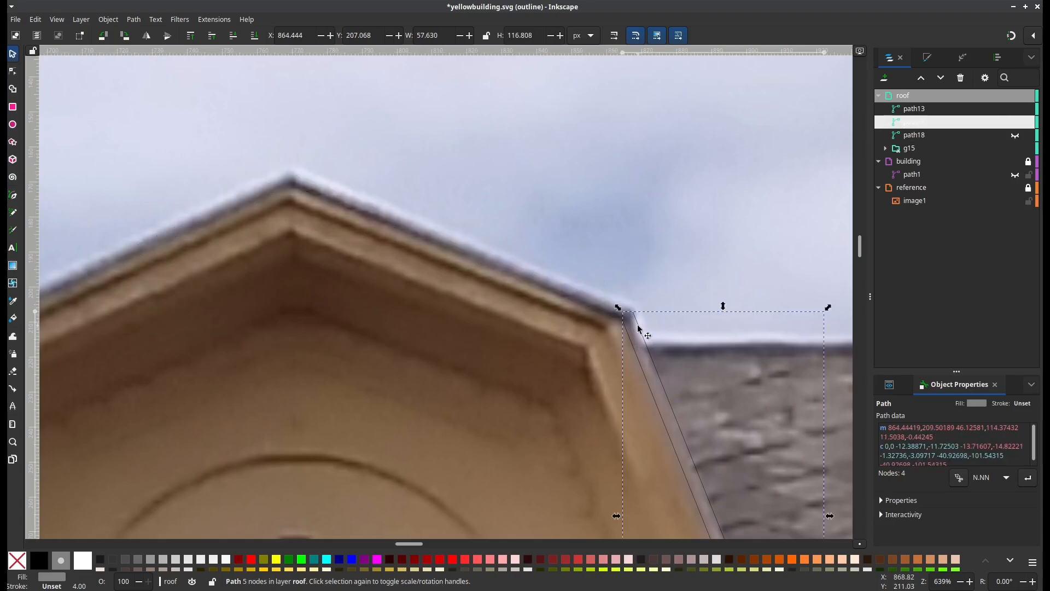
pyautogui.click(12, 75)
pyautogui.moveTo(595, 284); pyautogui.dragTo(659, 331)
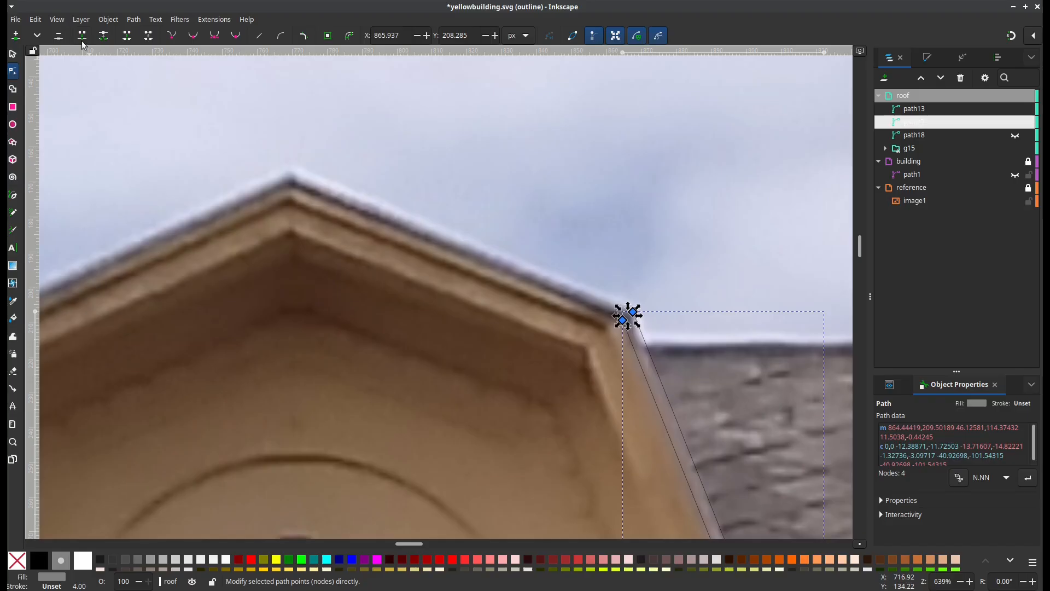
pyautogui.click(127, 37)
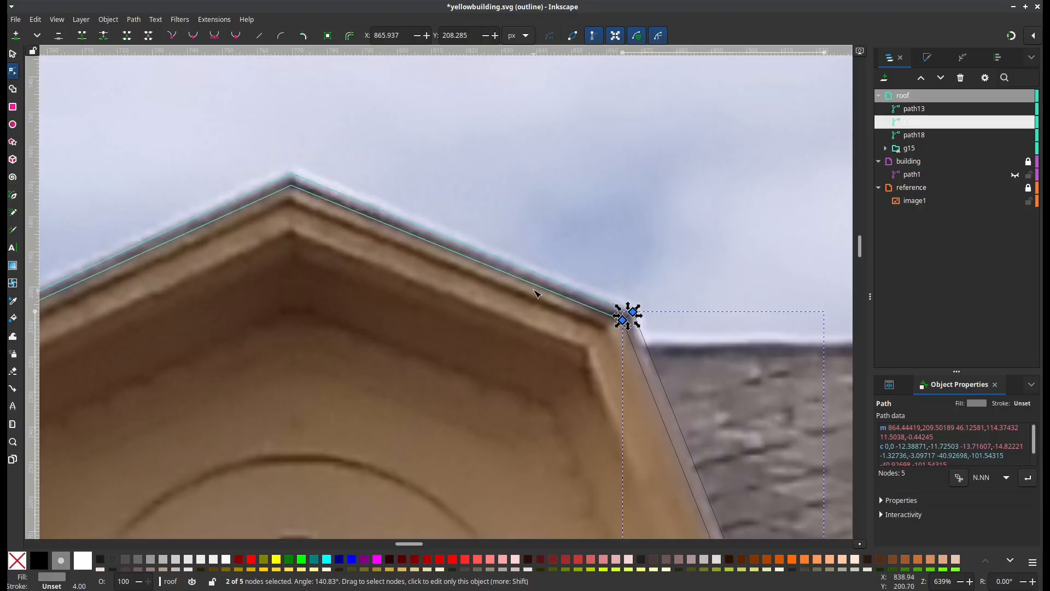
pyautogui.click(555, 281)
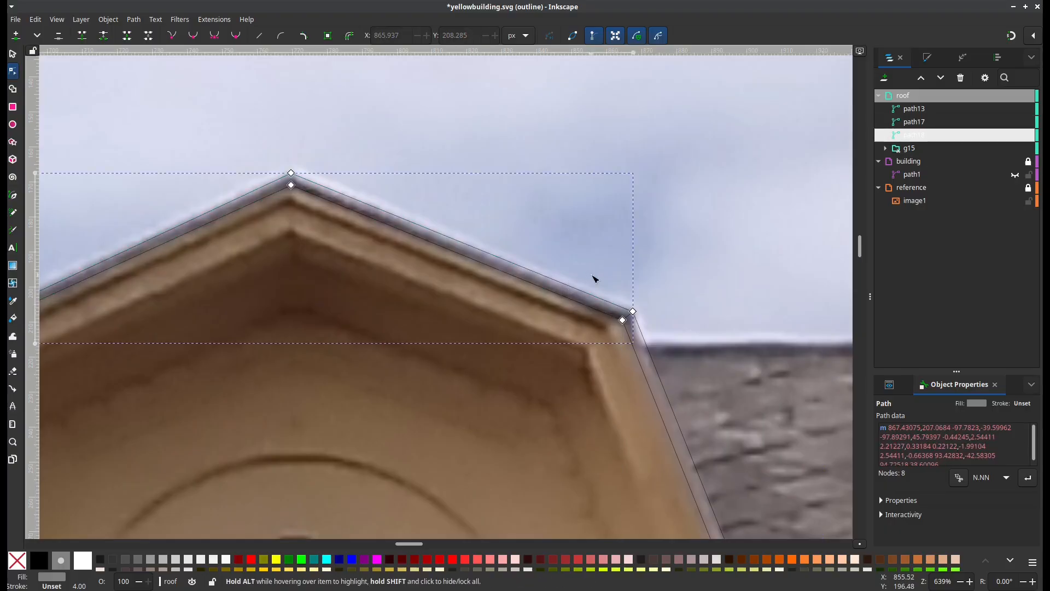
pyautogui.moveTo(591, 276); pyautogui.dragTo(660, 343)
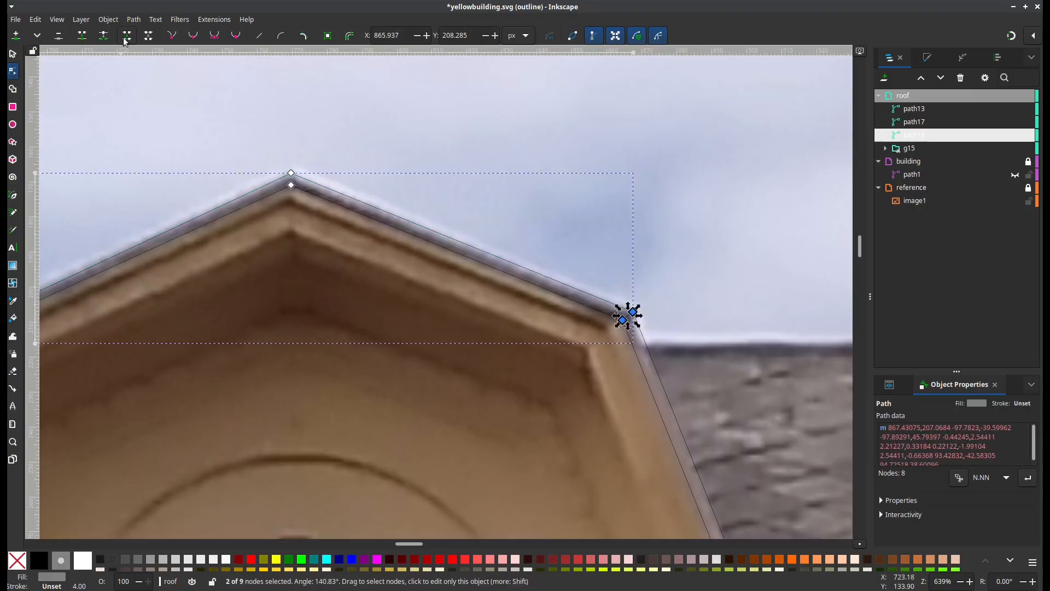
# Fill the gable's peak trim with dark grey and its slope trim with lighter grey, both sampled from the photo with the Dropper tool
pyautogui.hscroll(-5, 324, 286)
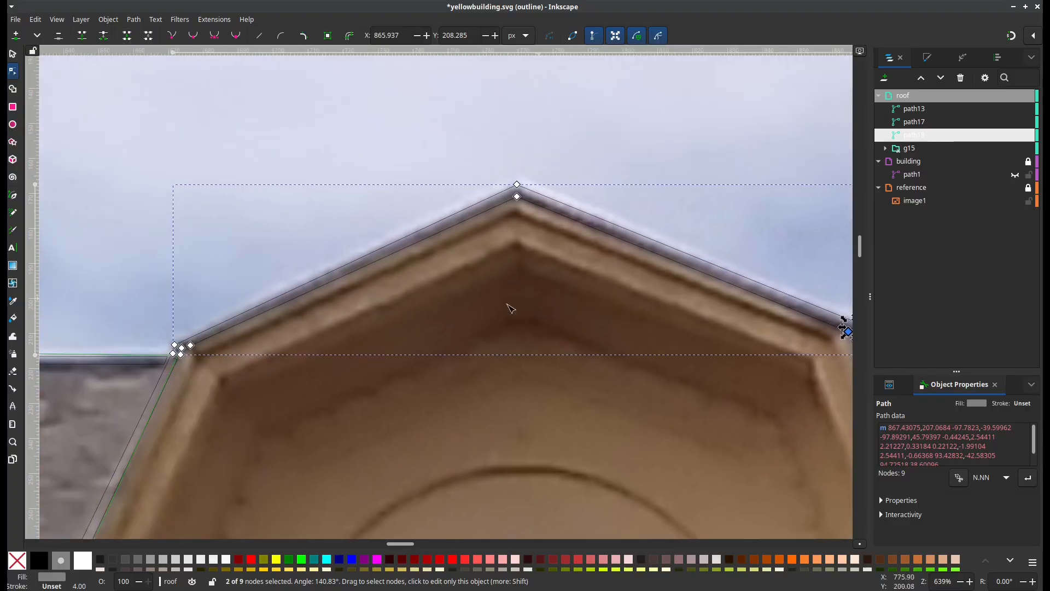
pyautogui.press('d')
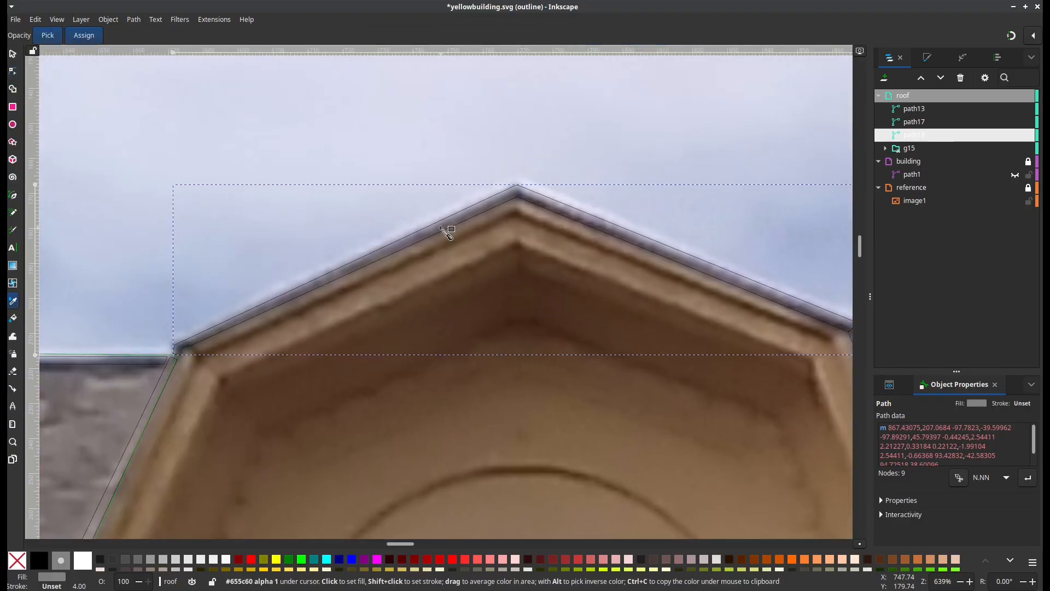
pyautogui.hscroll(7, 673, 392)
pyautogui.scroll(-4, 672, 392)
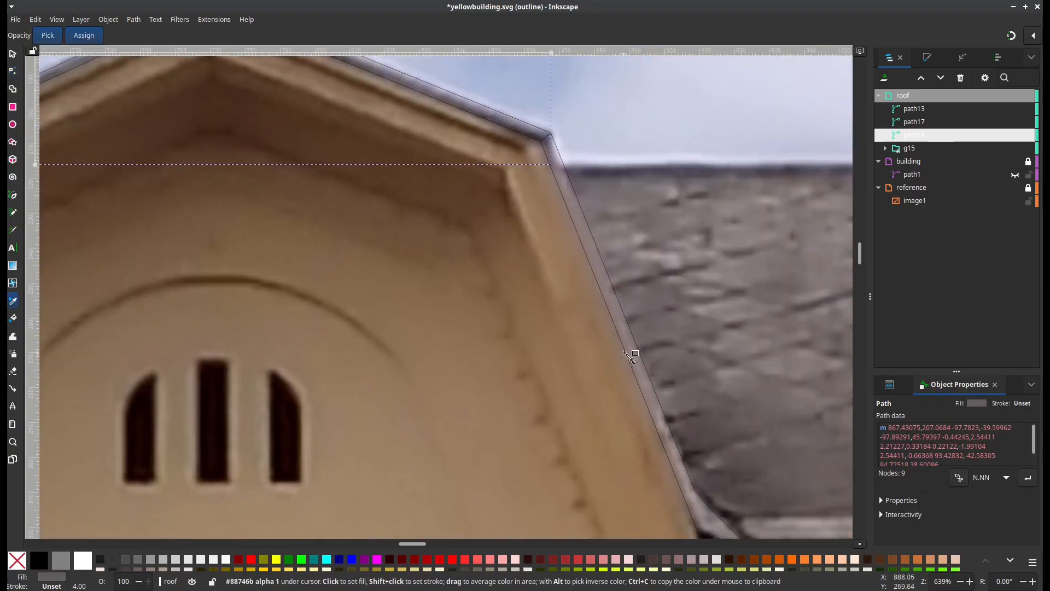
pyautogui.press('s')
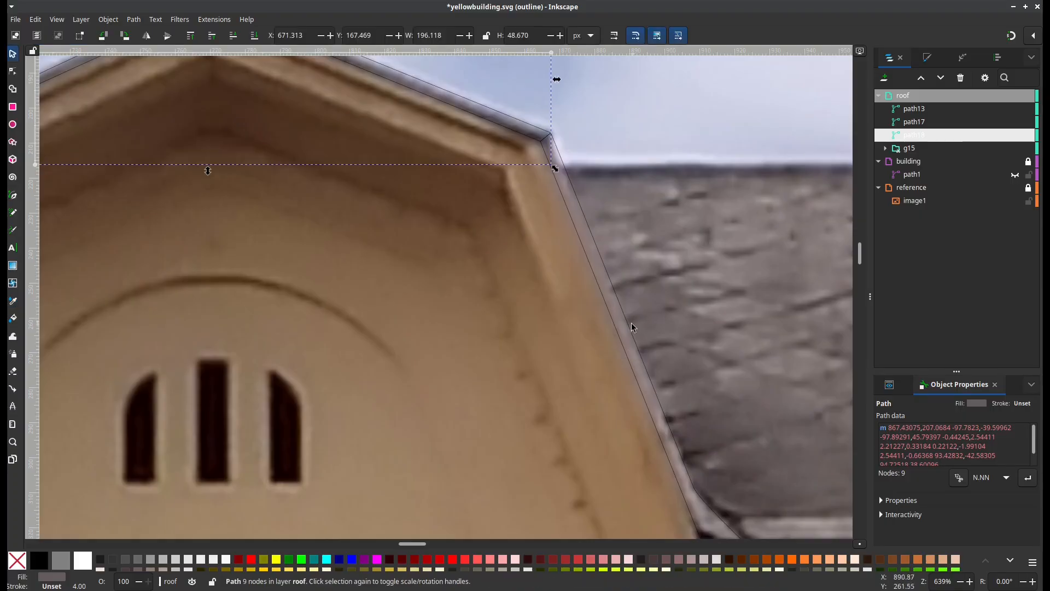
pyautogui.click(630, 326)
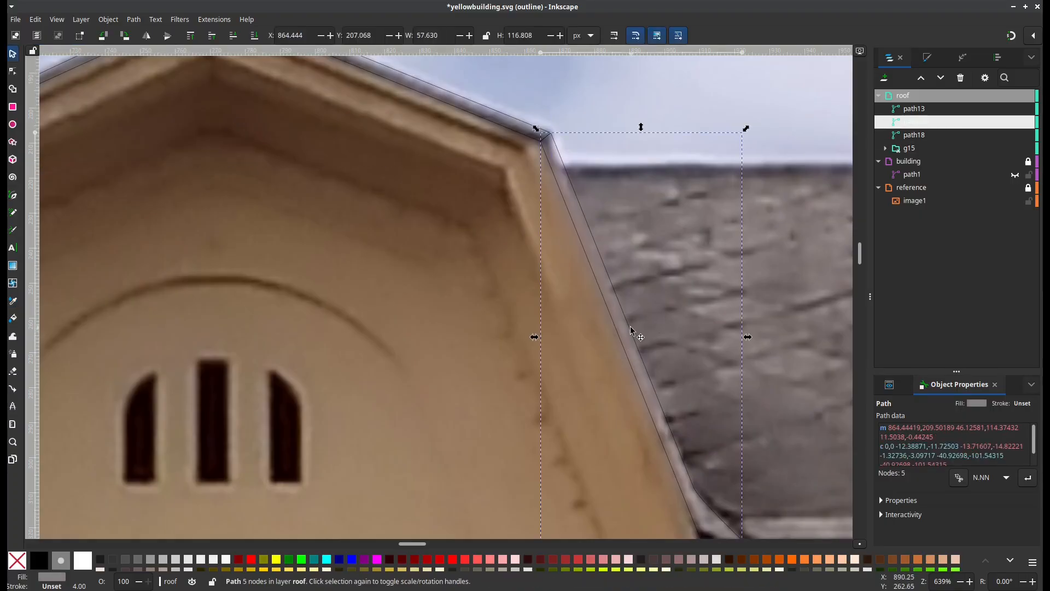
pyautogui.press('d')
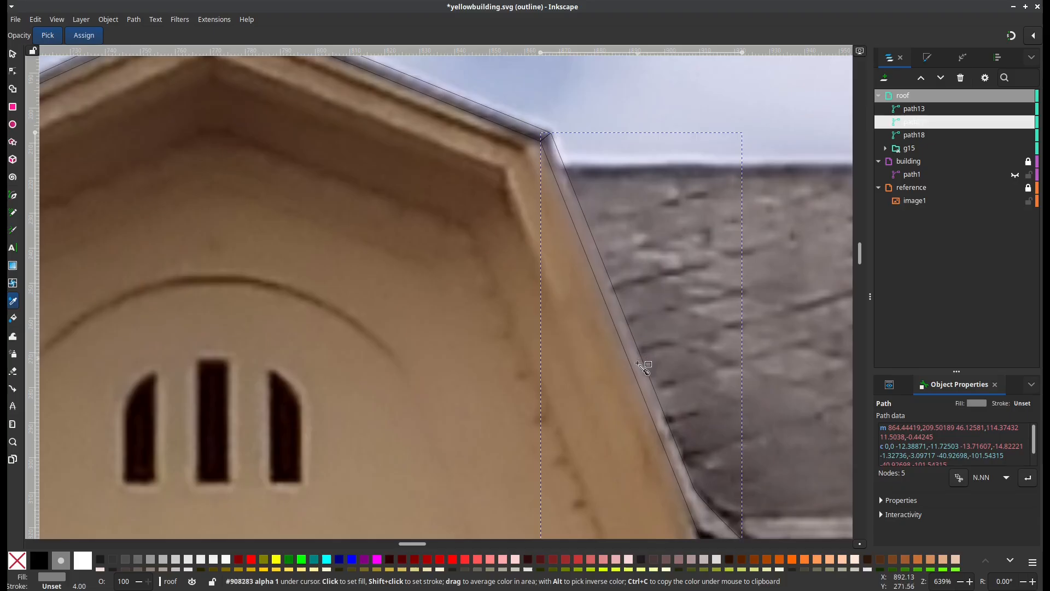
pyautogui.click(661, 423)
# Start a Pen tool path at the first gable's end of the gutter between the gables, tracing the end edge and curving over the downpipe
pyautogui.scroll(-1, 663, 425)
pyautogui.scroll(-5, 492, 404)
pyautogui.hscroll(10, 492, 405)
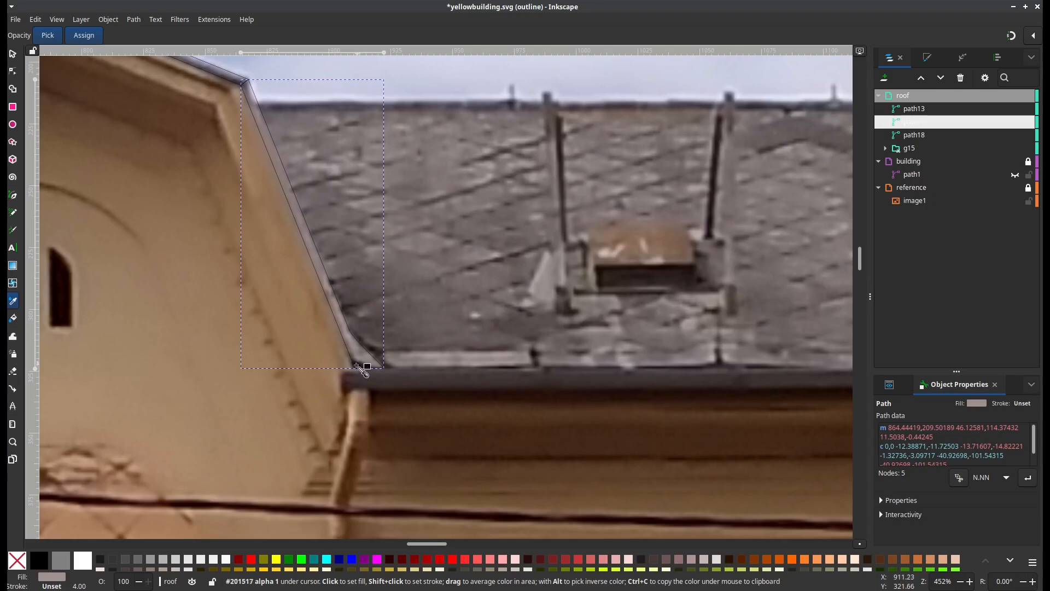
pyautogui.scroll(-1, 487, 377)
pyautogui.hscroll(3, 450, 392)
pyautogui.scroll(1, 449, 391)
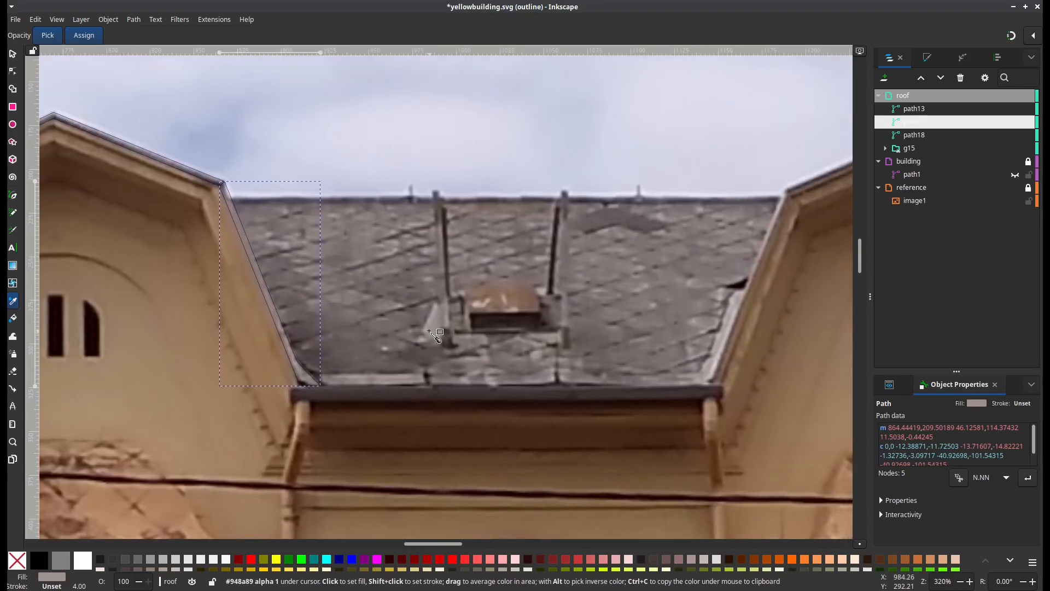
pyautogui.scroll(1, 370, 406)
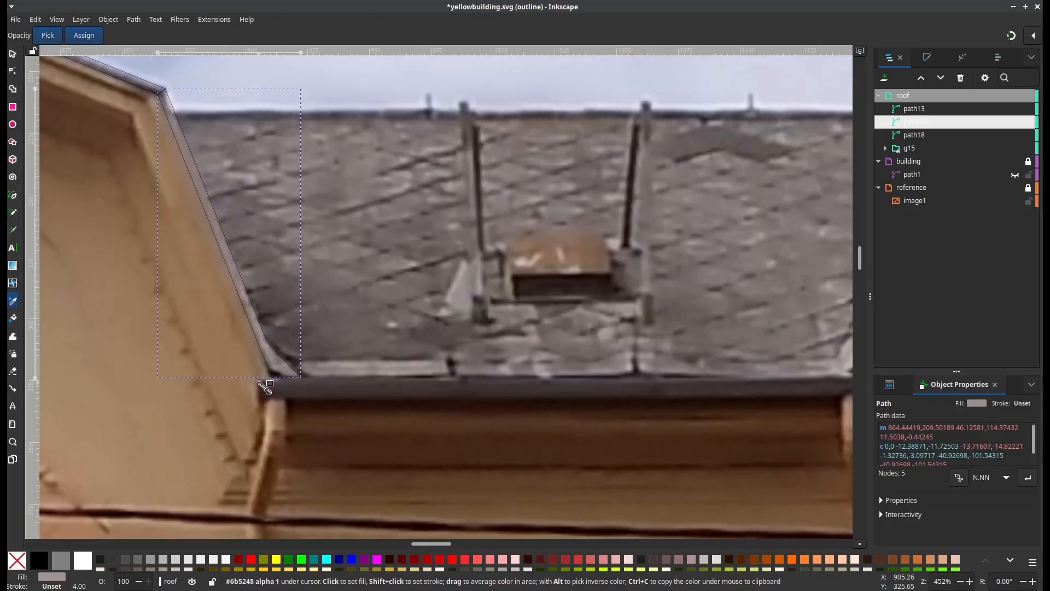
pyautogui.press('b')
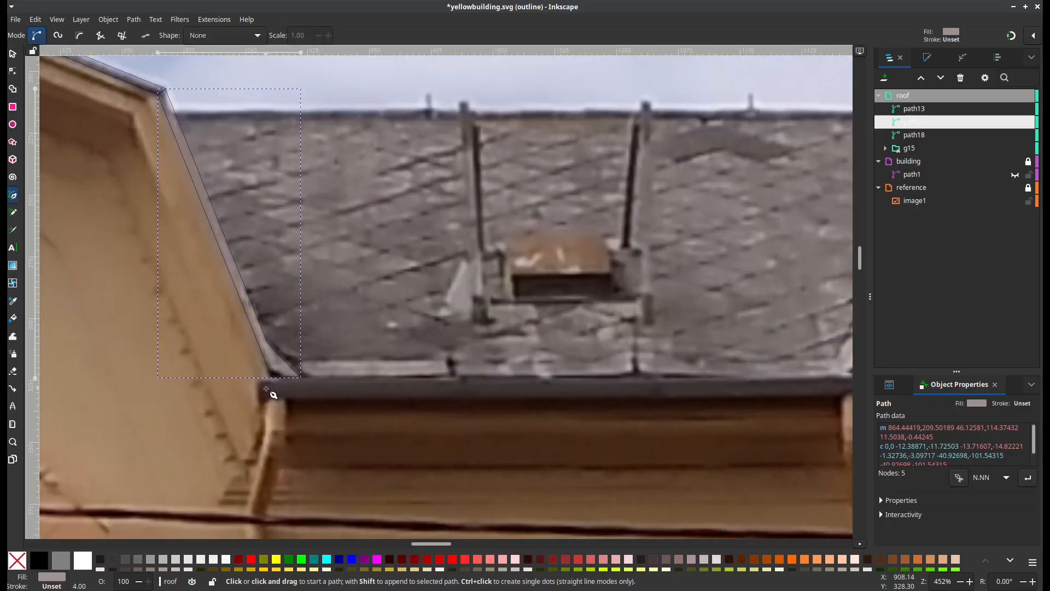
pyautogui.click(259, 380)
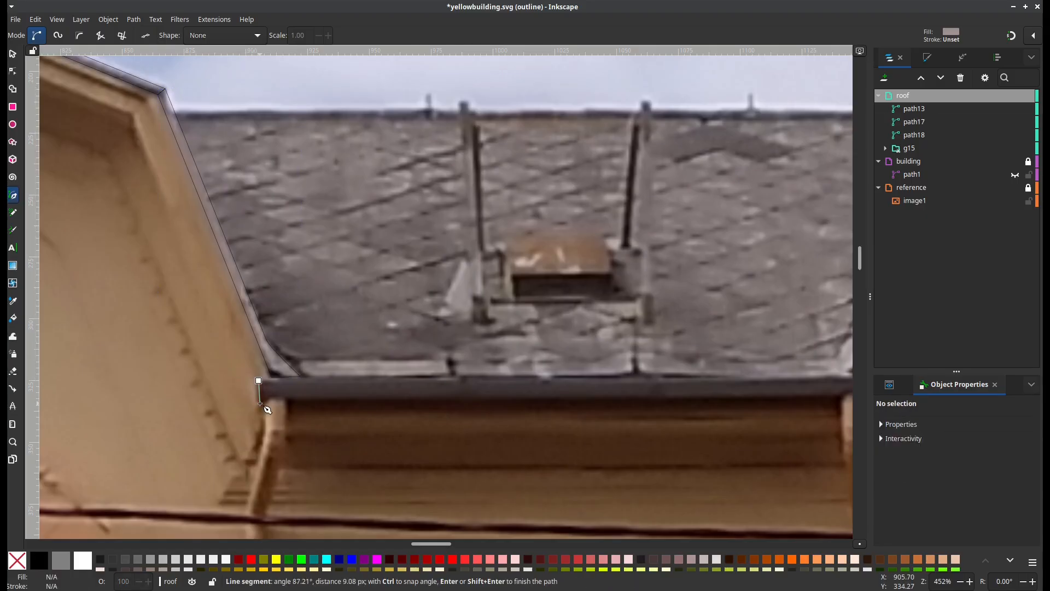
pyautogui.moveTo(262, 403); pyautogui.dragTo(289, 400)
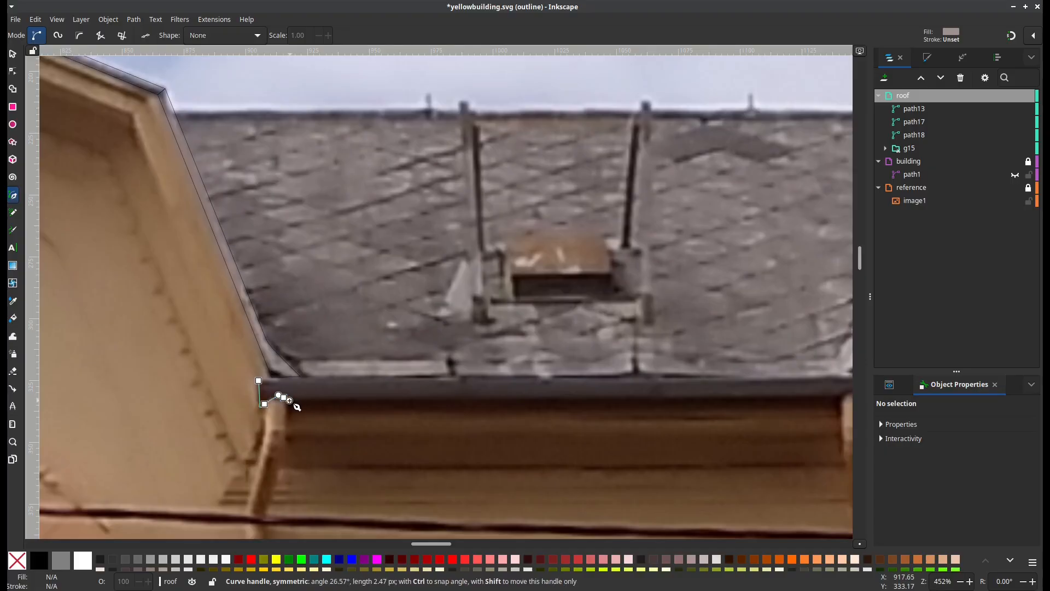
# Trace the gutter's underside to the second gable, curve over its downpipe, and close the path along the gutter's upper edge
pyautogui.hscroll(10, 724, 408)
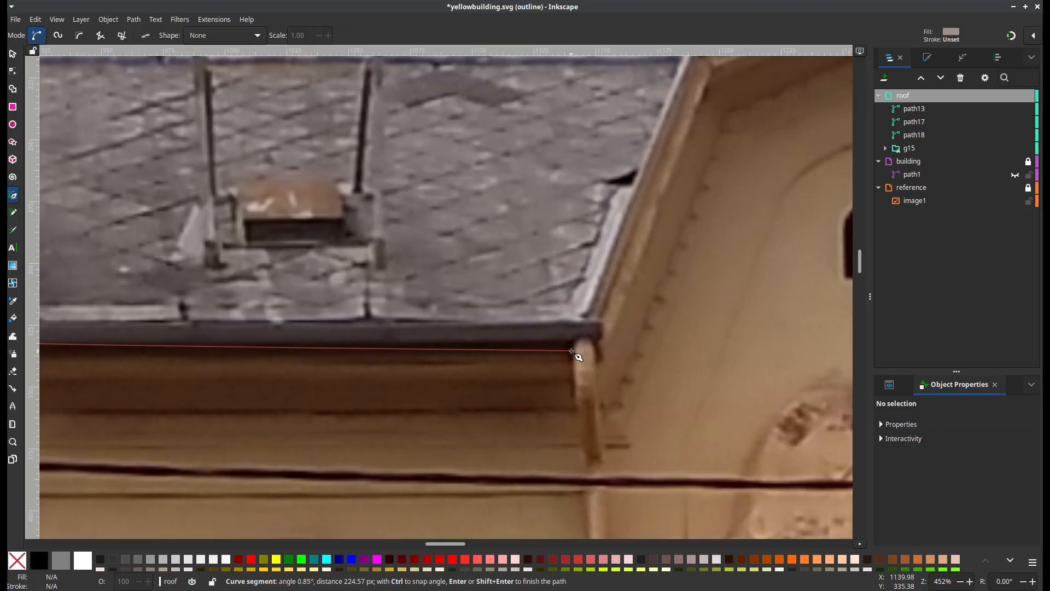
pyautogui.click(569, 350)
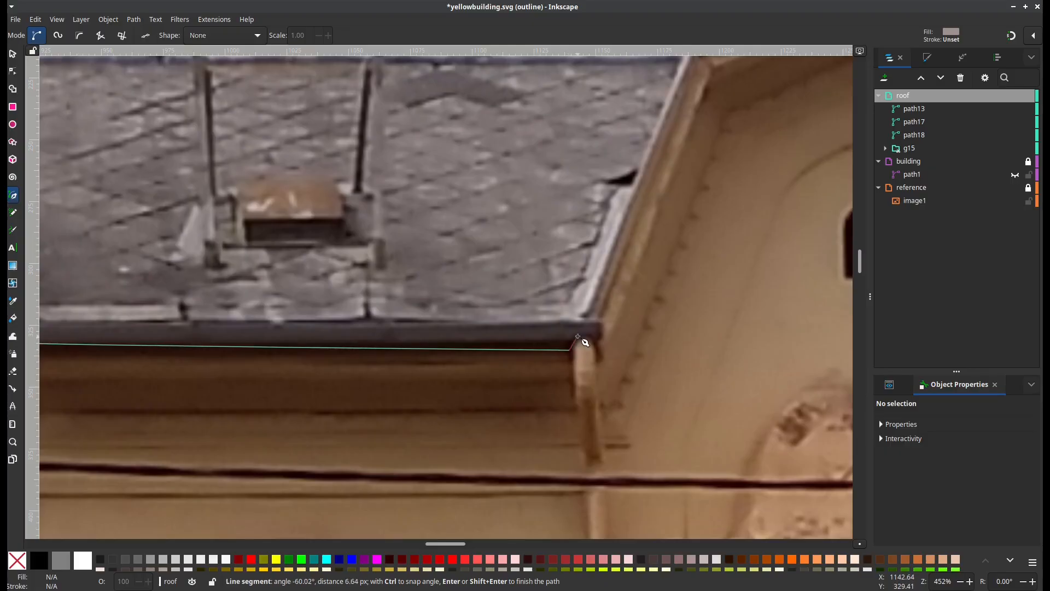
pyautogui.moveTo(575, 337); pyautogui.dragTo(584, 335)
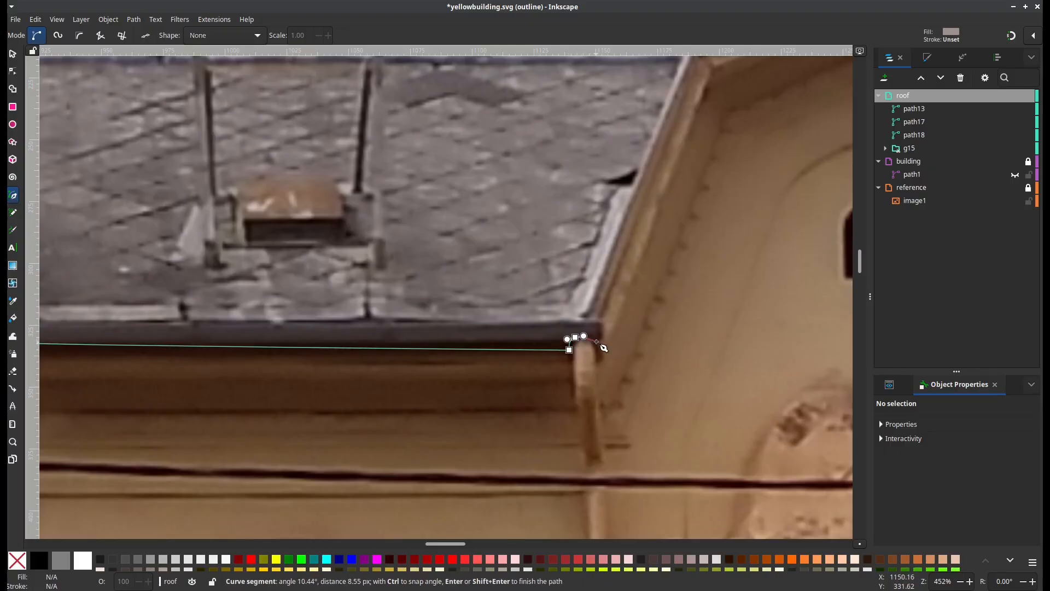
pyautogui.click(596, 344)
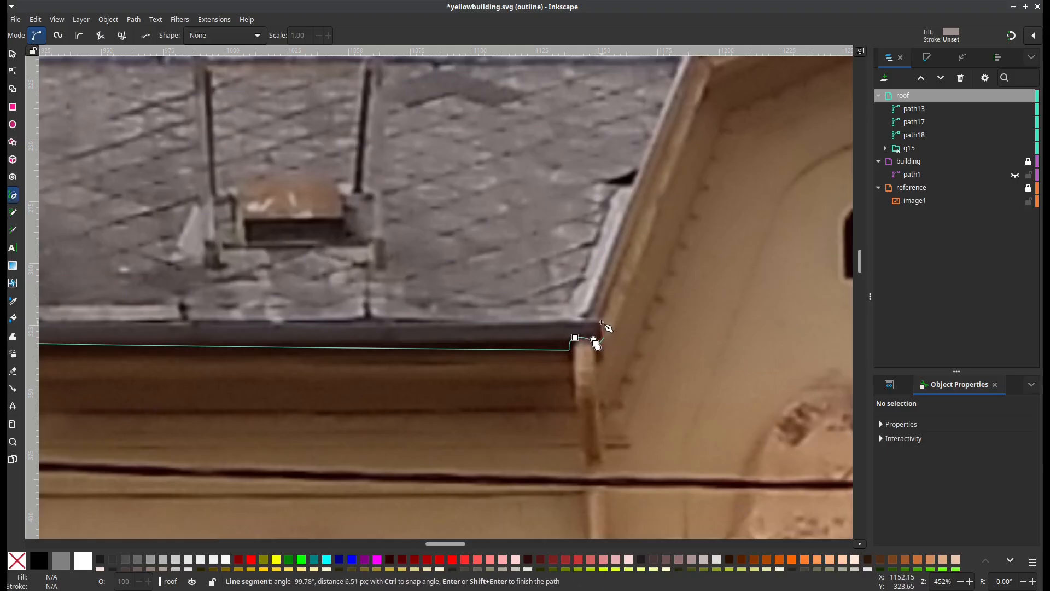
pyautogui.hscroll(-15, 618, 340)
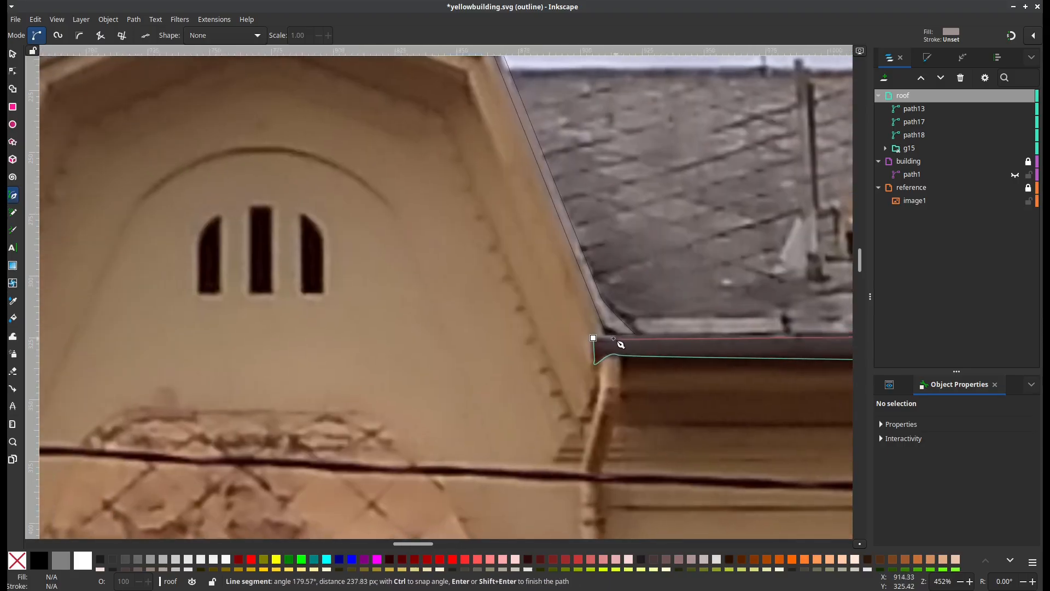
pyautogui.click(599, 342)
# Draw a closed four-node strip about 557 px wide and 14 px high along the lower edge of the gutter below the large roof section
pyautogui.scroll(-3, 516, 450)
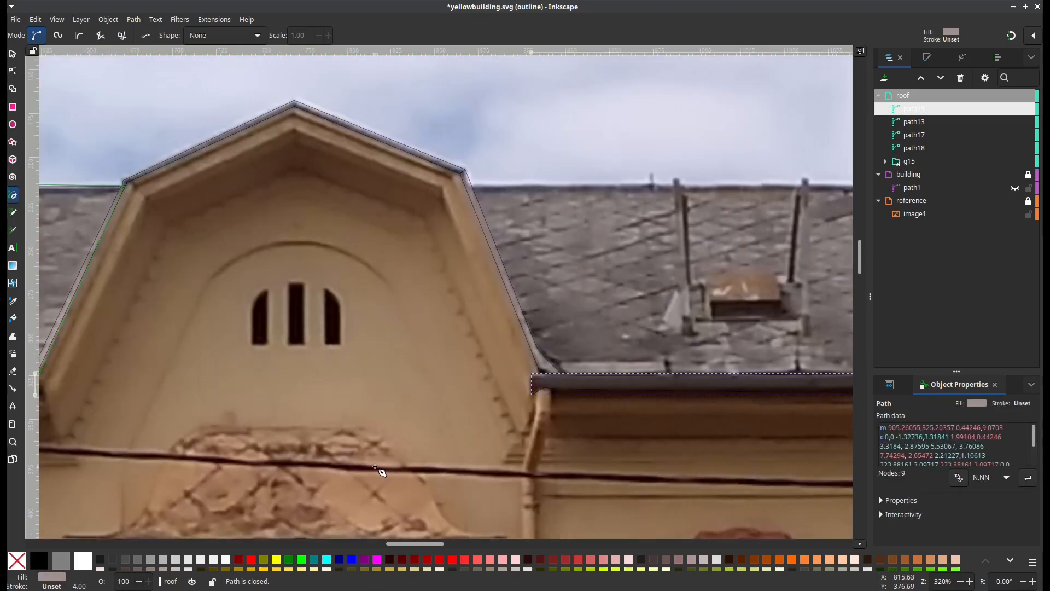
pyautogui.scroll(2, 673, 361)
pyautogui.hscroll(-14, 256, 326)
pyautogui.scroll(2, 245, 372)
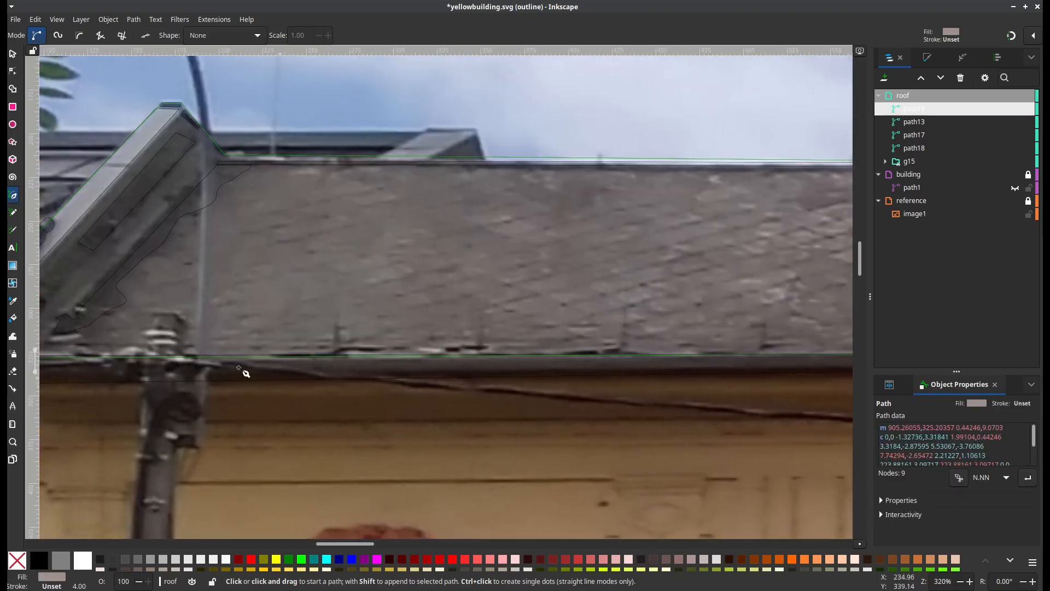
pyautogui.scroll(-4, 675, 347)
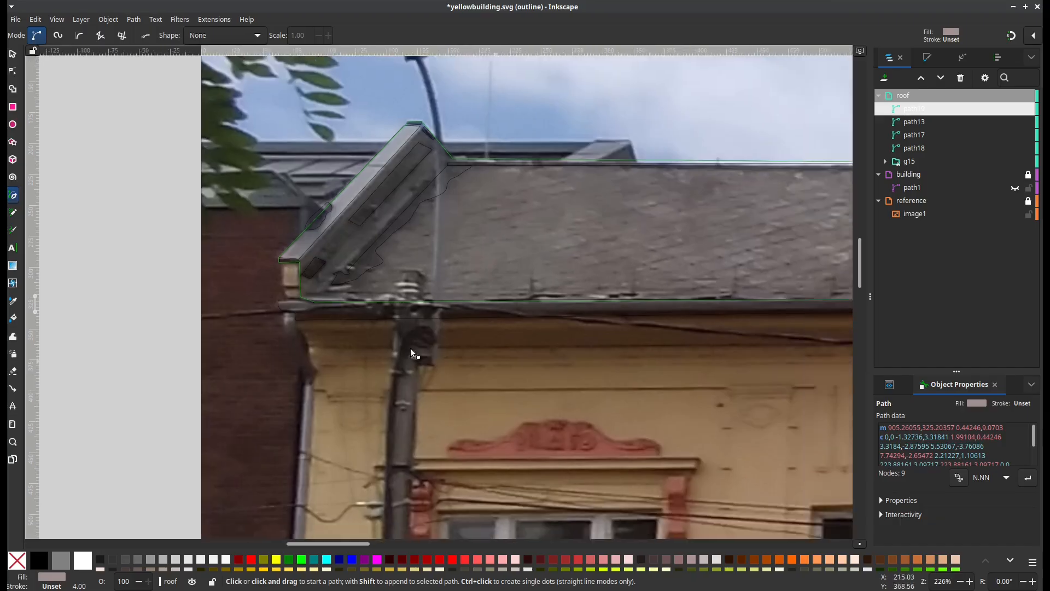
pyautogui.scroll(2, 666, 317)
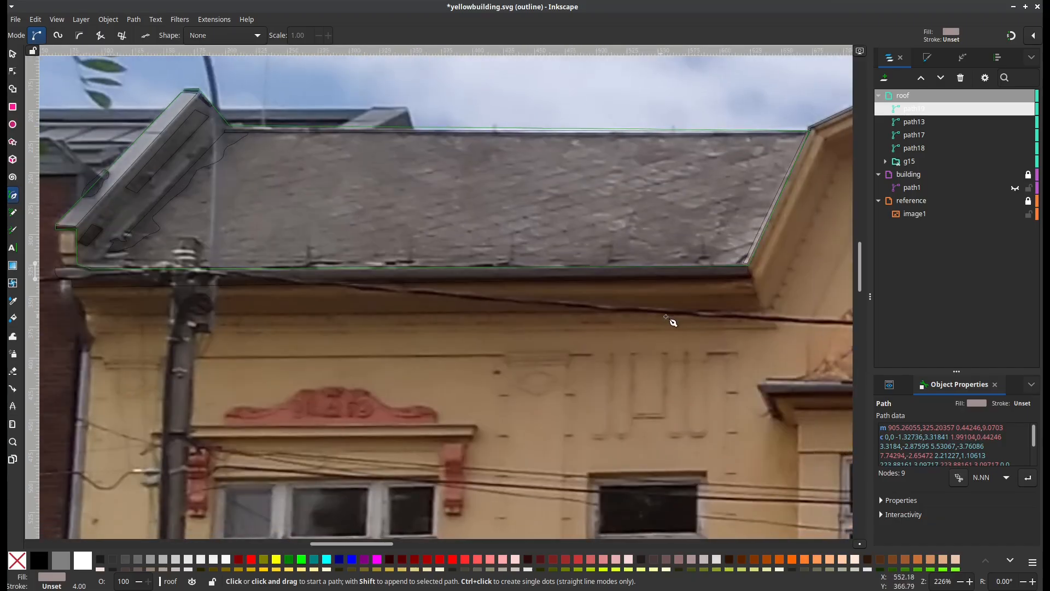
pyautogui.click(754, 274)
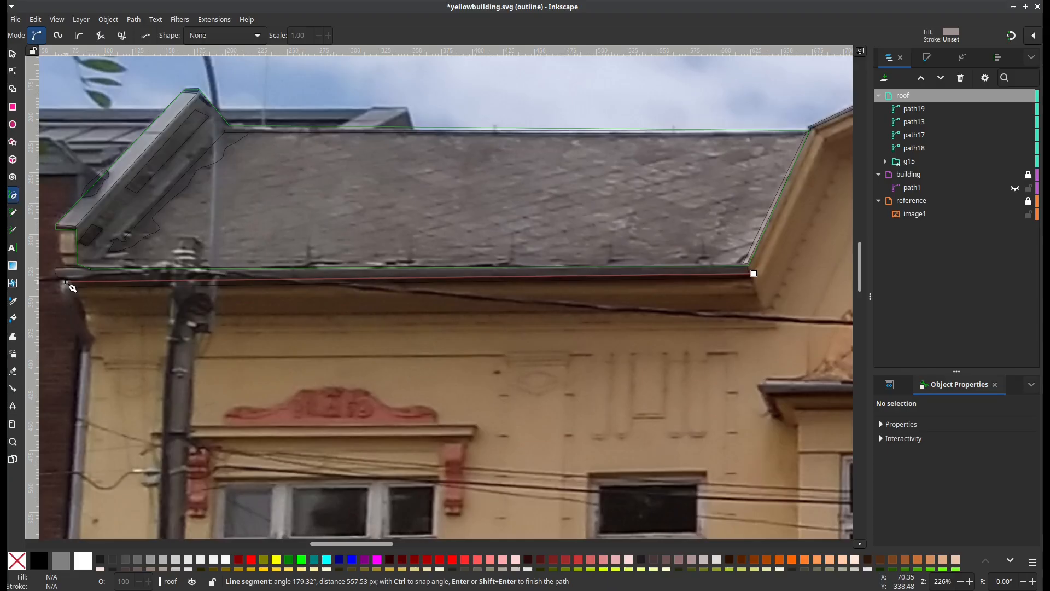
pyautogui.click(66, 282)
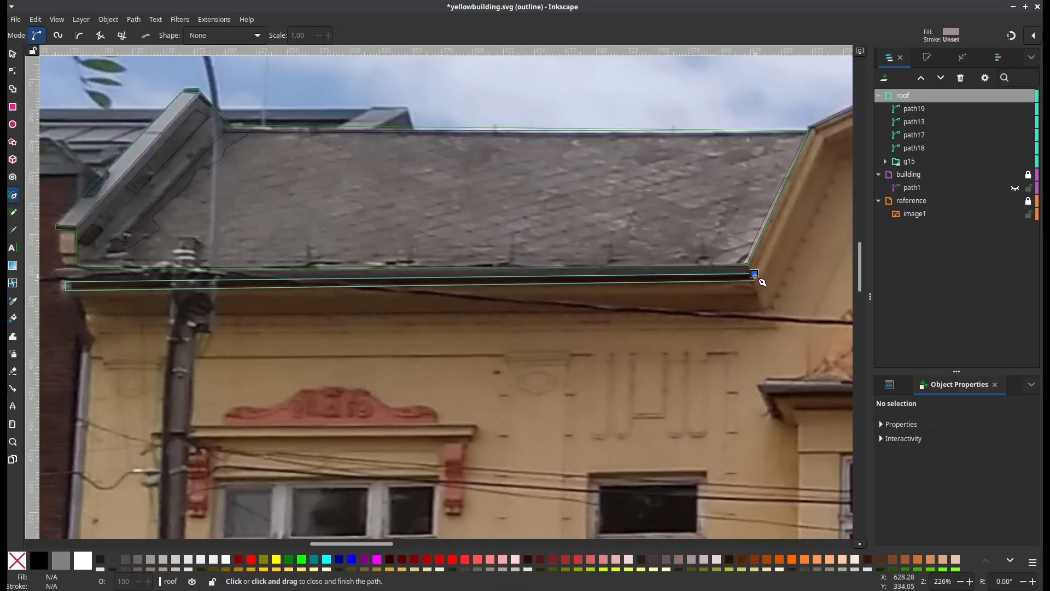
pyautogui.click(754, 276)
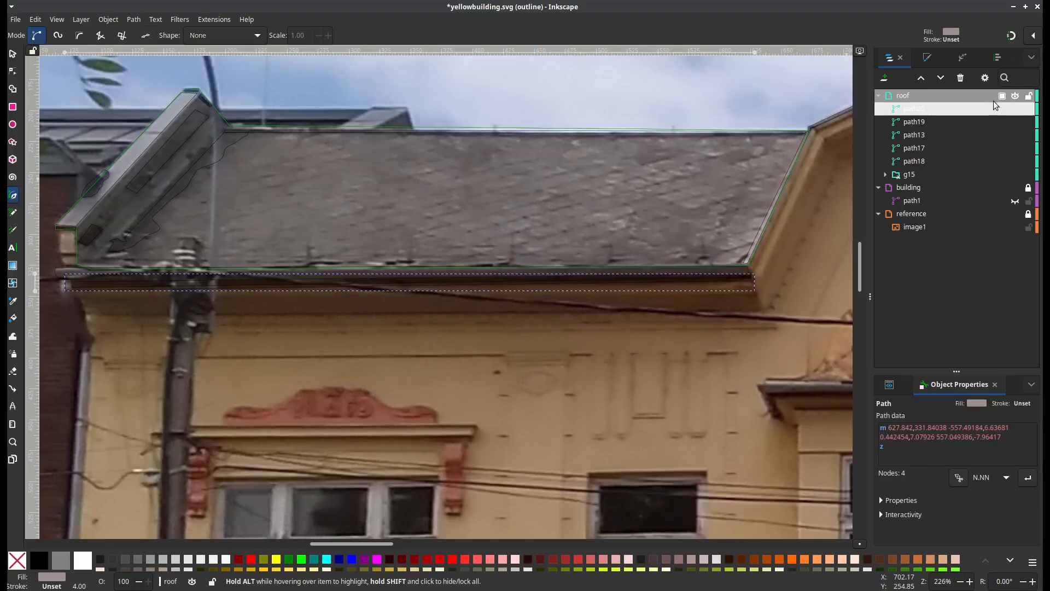
# Turn the gutter path13 below the large roof section into a clip group
pyautogui.click(909, 163)
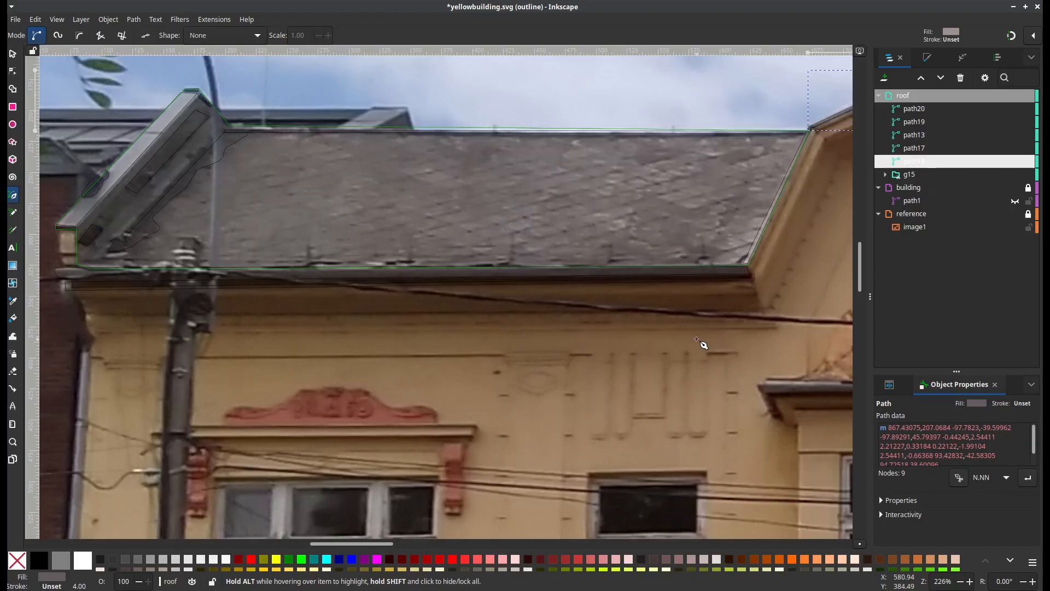
pyautogui.click(885, 174)
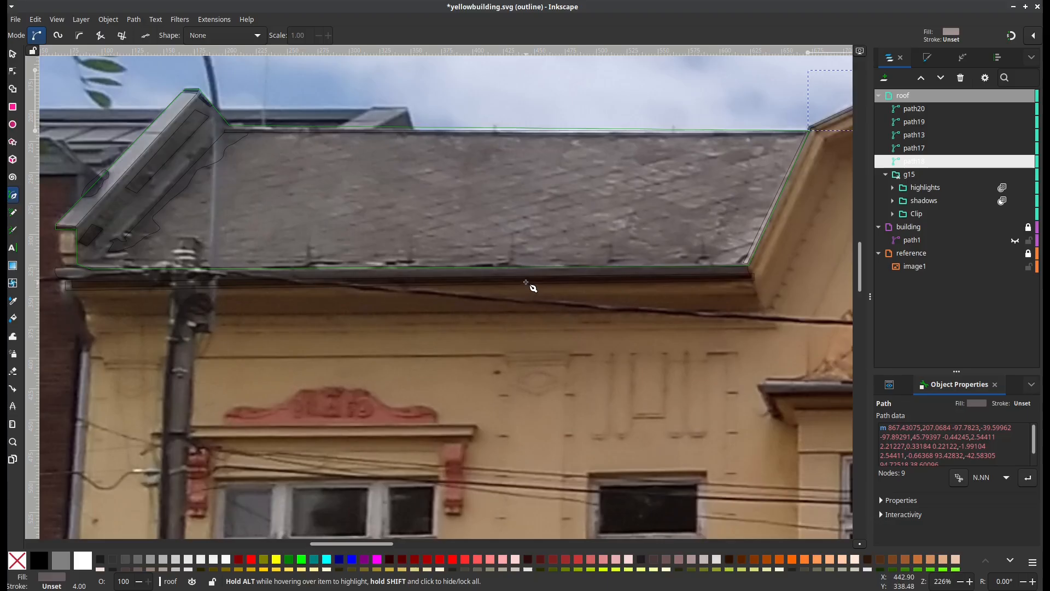
pyautogui.press('s')
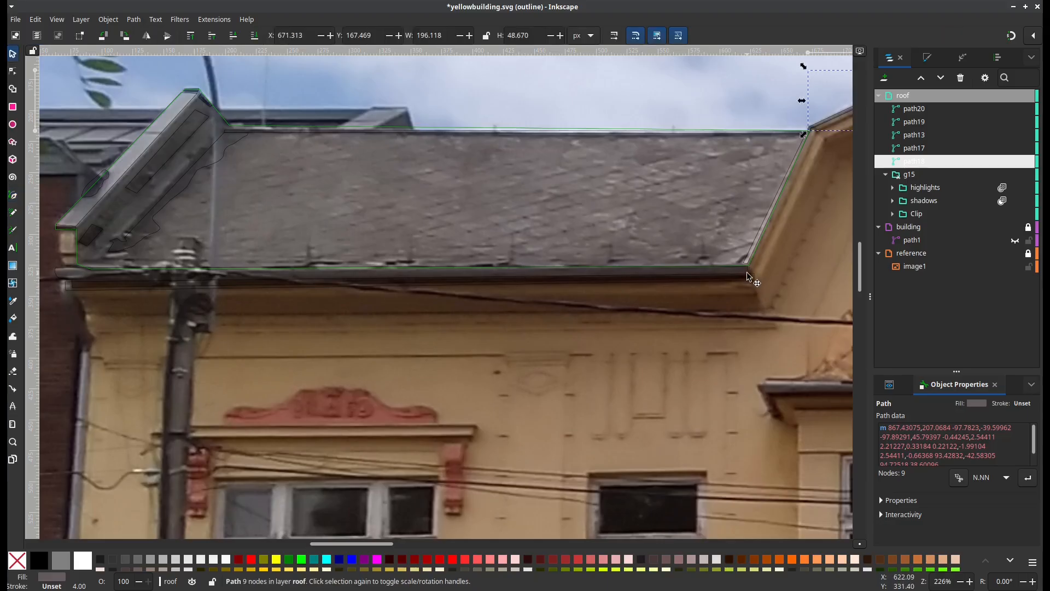
pyautogui.click(748, 275)
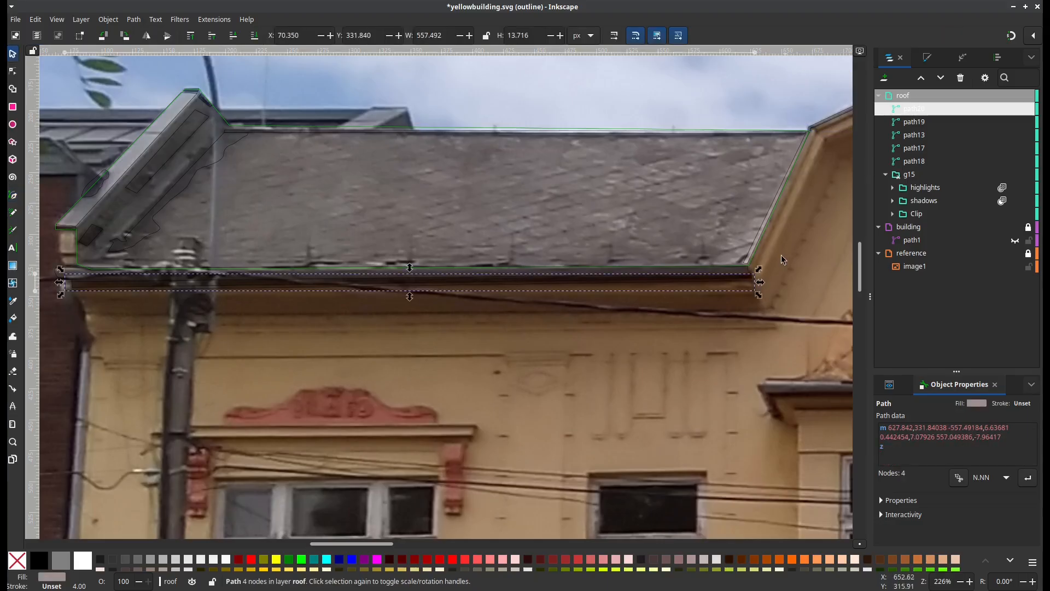
pyautogui.scroll(2, 748, 275)
pyautogui.click(718, 282)
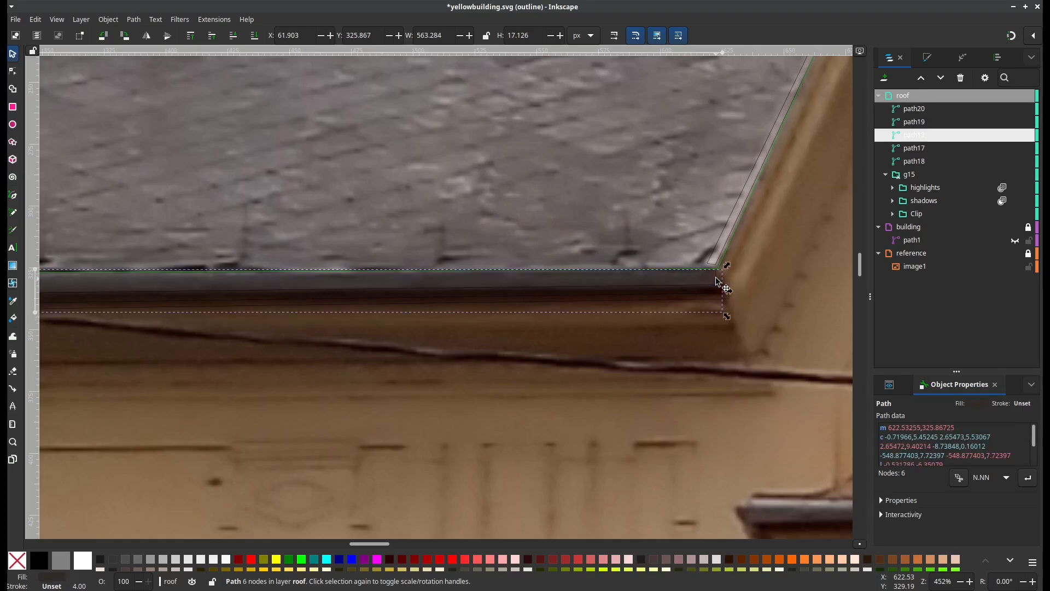
pyautogui.rightClick(923, 135)
pyautogui.click(929, 347)
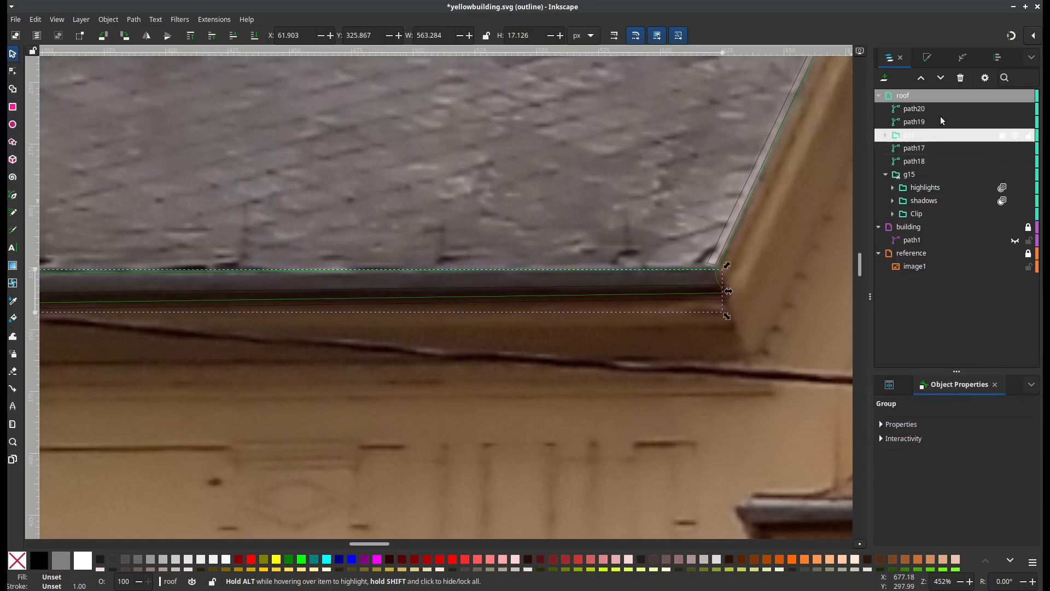
# Lower the clip group of the gutter below the large roof section beneath path17 and path18, and nest the strip path20 inside it
pyautogui.press('pagedown')
pyautogui.press('pagedown')
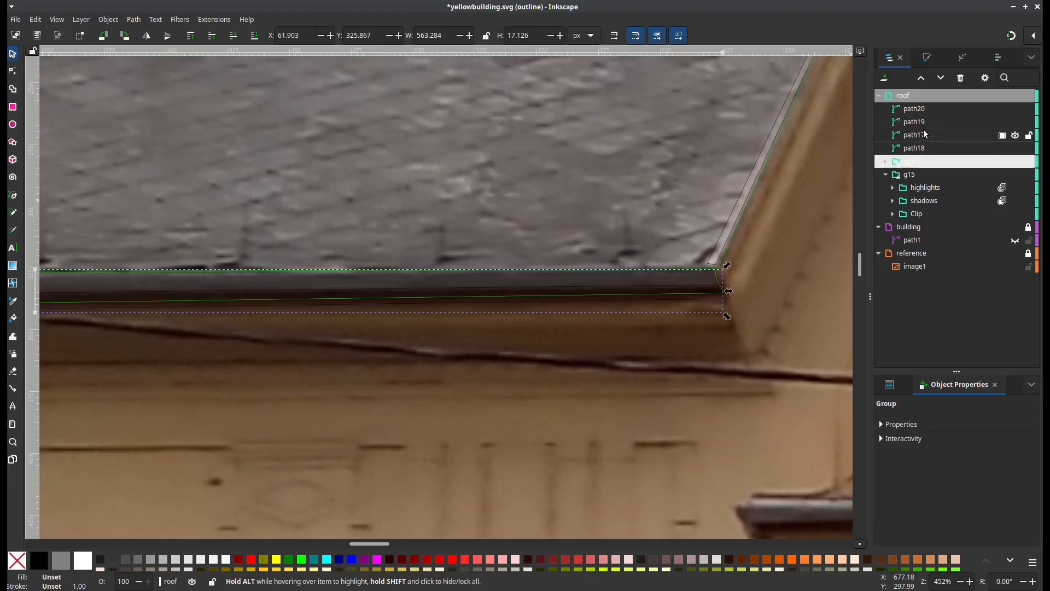
pyautogui.click(914, 109)
pyautogui.moveTo(918, 113); pyautogui.dragTo(918, 169)
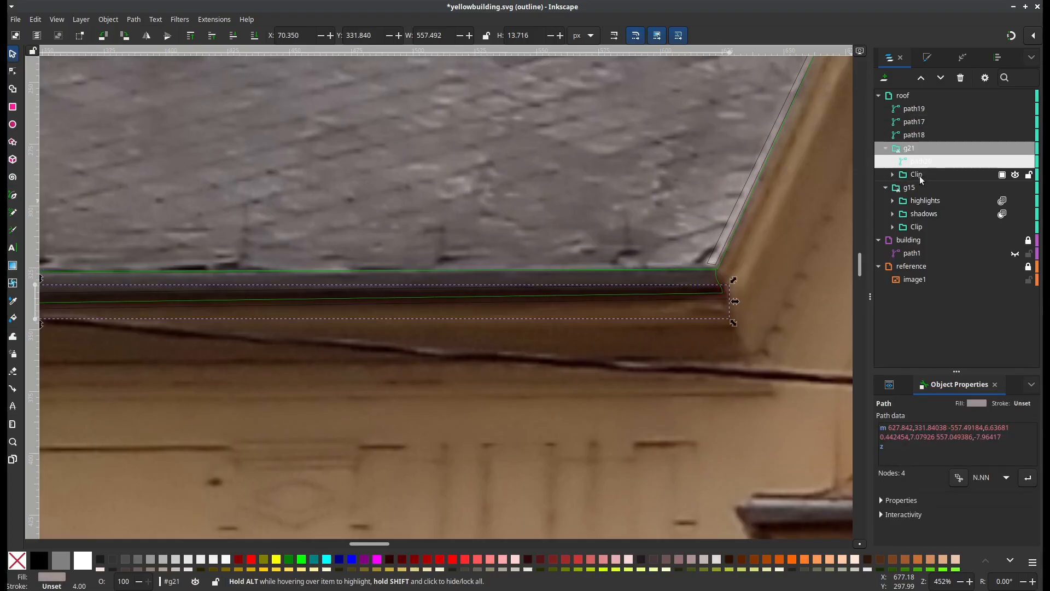
pyautogui.scroll(-2, 683, 374)
pyautogui.hscroll(2, 629, 385)
pyautogui.scroll(-1, 593, 392)
pyautogui.hscroll(5, 555, 392)
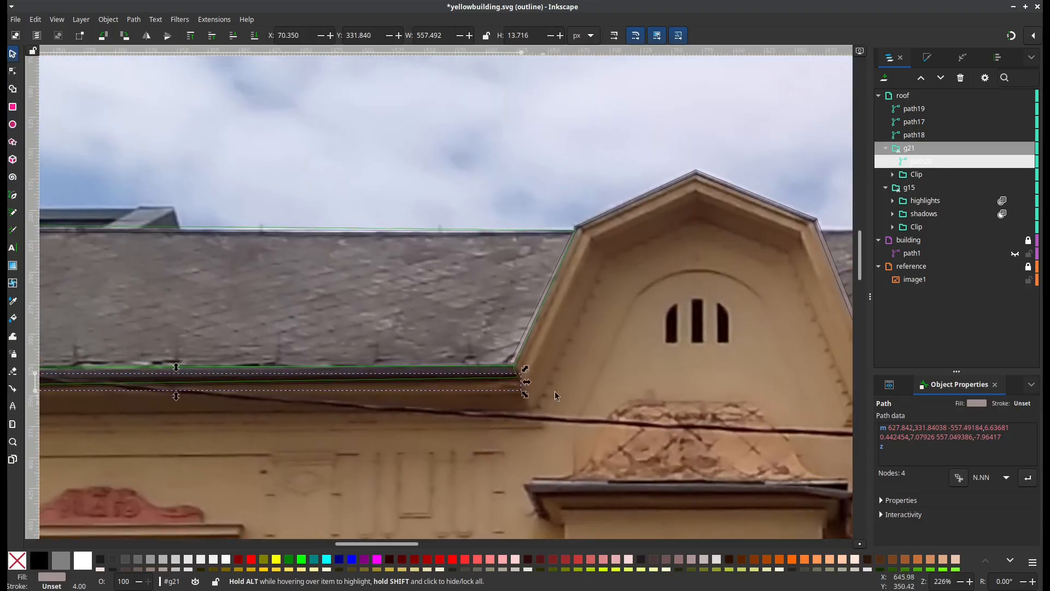
pyautogui.scroll(-2, 527, 337)
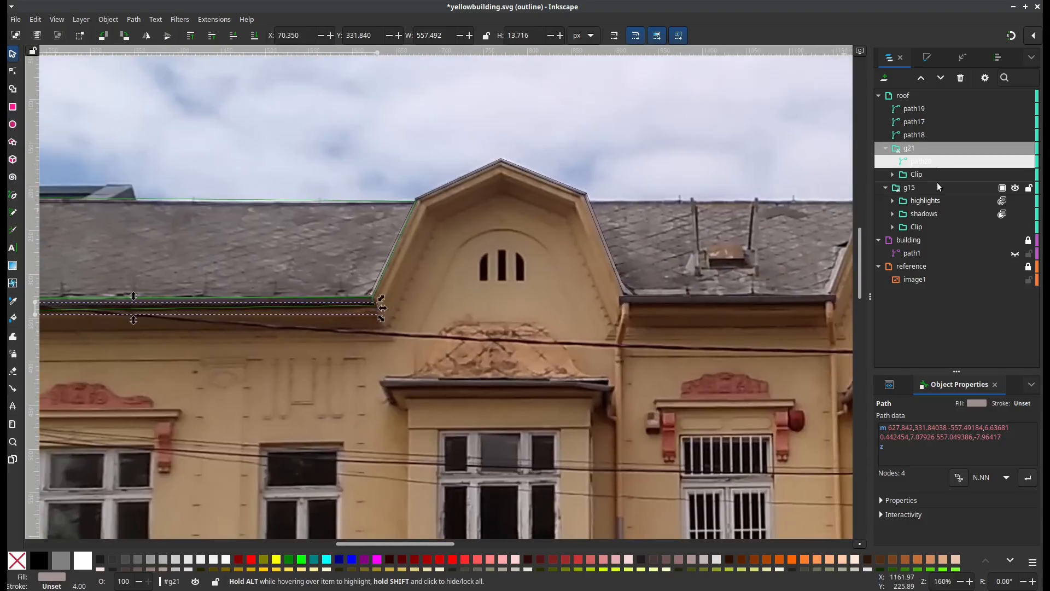
pyautogui.click(892, 174)
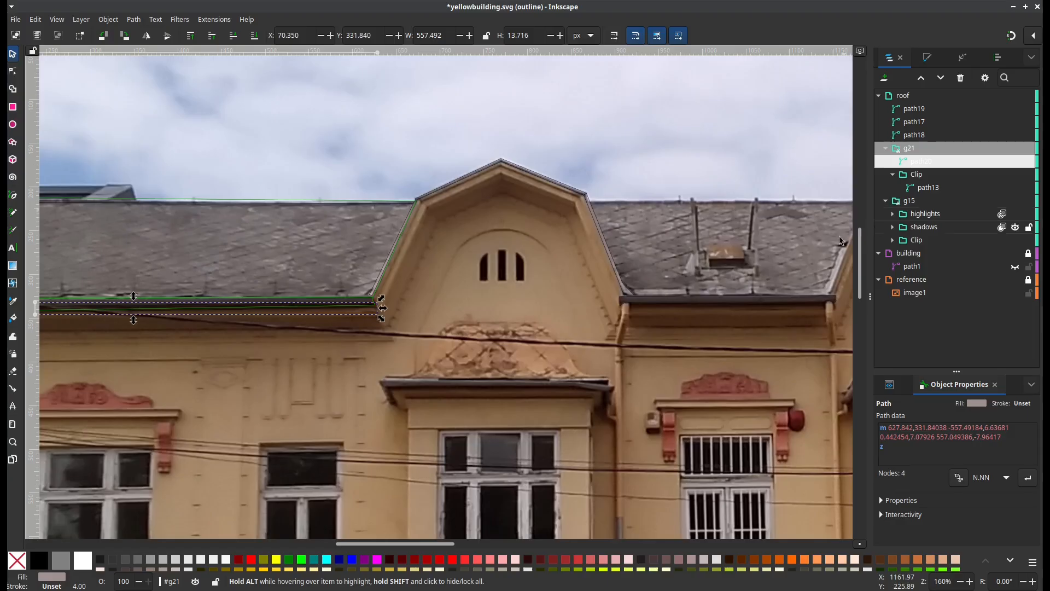
# Edit path19's nodes around the first gable's downpipe: shift the inner node onto the gutter's underside, make it a corner, and reshape the curve over the pipe
pyautogui.scroll(-1, 840, 241)
pyautogui.hscroll(5, 683, 257)
pyautogui.scroll(1, 517, 271)
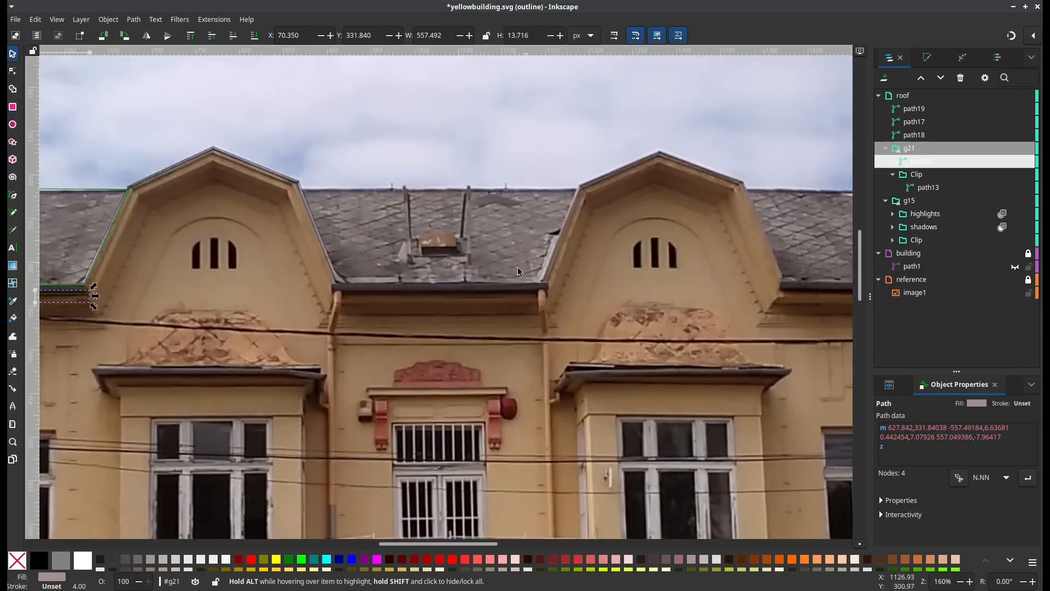
pyautogui.scroll(2, 518, 267)
pyautogui.hscroll(-5, 463, 324)
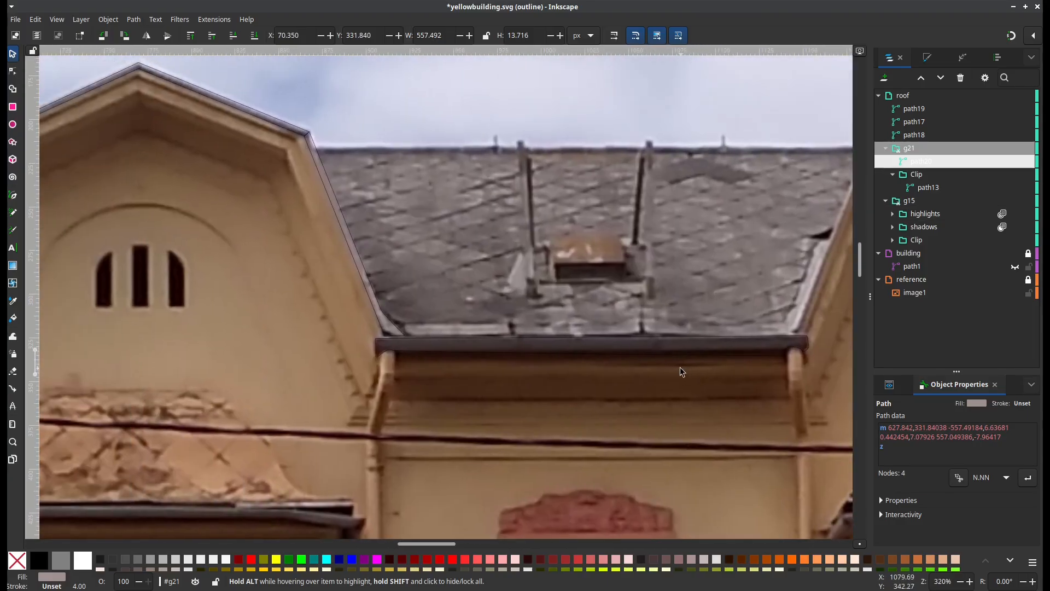
pyautogui.scroll(1, 680, 366)
pyautogui.hscroll(4, 586, 366)
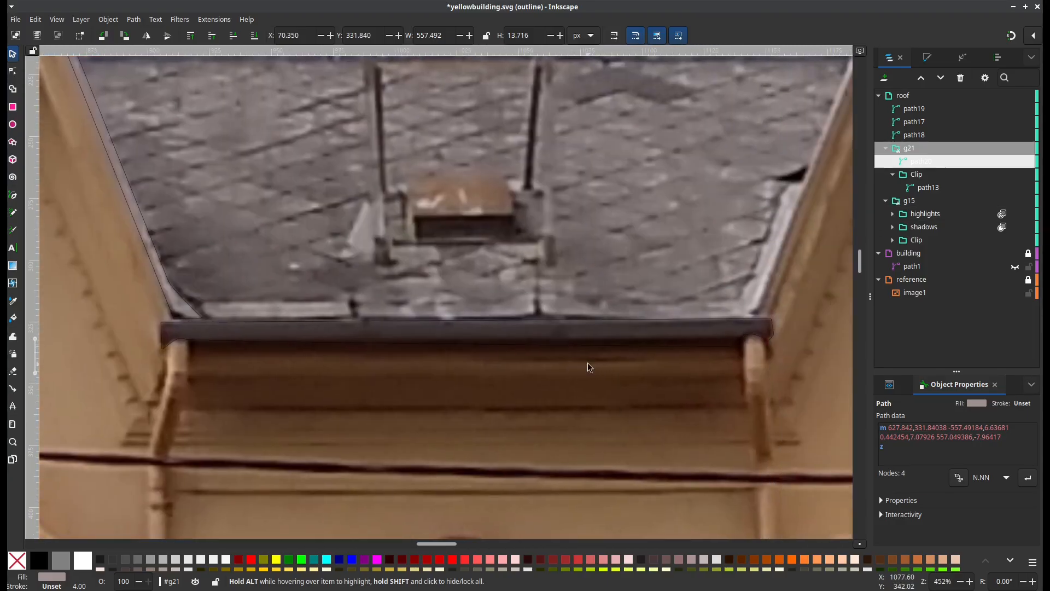
pyautogui.click(200, 346)
pyautogui.press('n')
pyautogui.scroll(2, 193, 368)
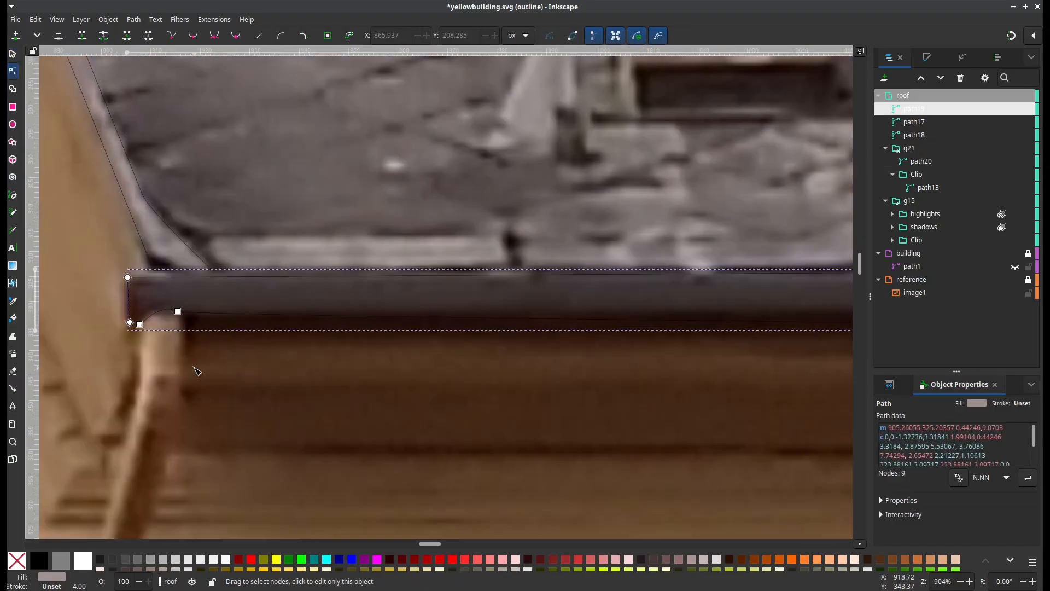
pyautogui.moveTo(179, 314); pyautogui.dragTo(194, 326)
pyautogui.click(175, 37)
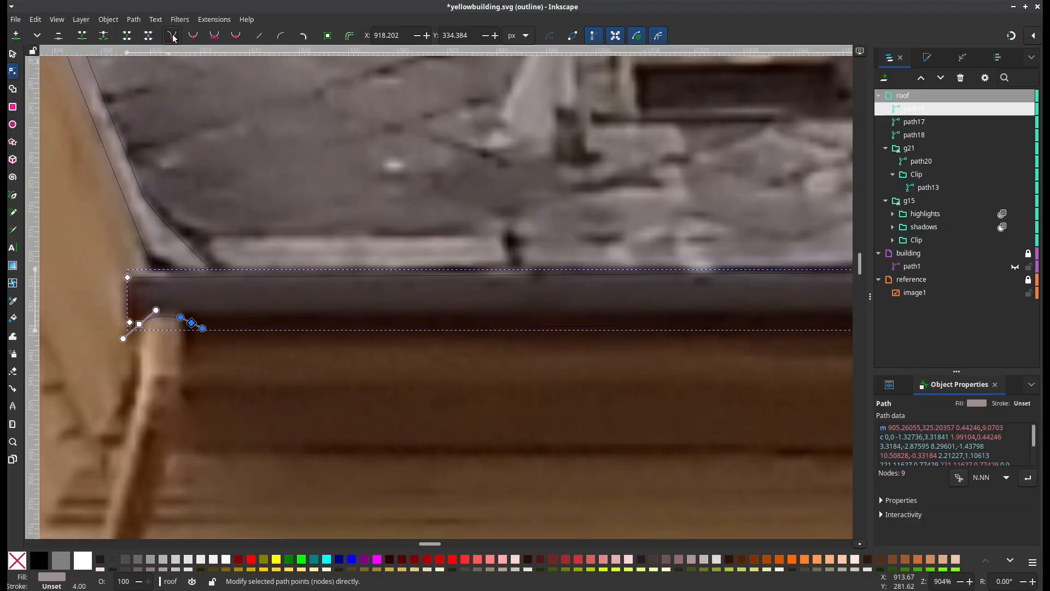
pyautogui.moveTo(194, 321); pyautogui.dragTo(158, 301)
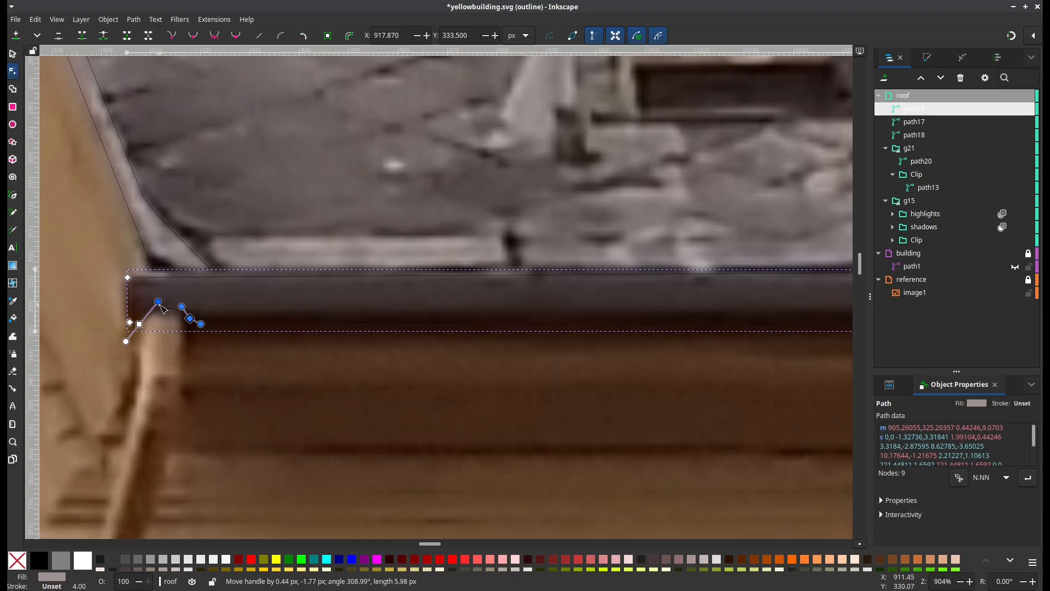
# Straighten the short edge beside the first gable's downpipe and fit path19's surrounding end nodes to the gutter's corners and underside
pyautogui.click(140, 324)
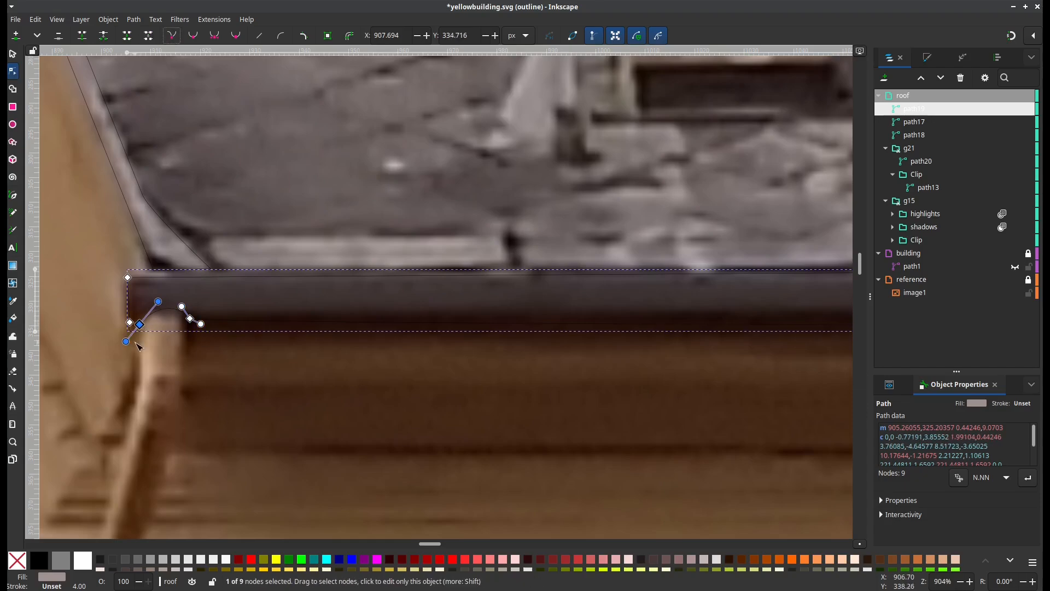
pyautogui.moveTo(126, 341)
pyautogui.mouseDown()
pyautogui.moveTo(143, 324)
pyautogui.moveTo(131, 325)
pyautogui.mouseUp()
pyautogui.click(130, 323)
pyautogui.moveTo(130, 279); pyautogui.dragTo(130, 273)
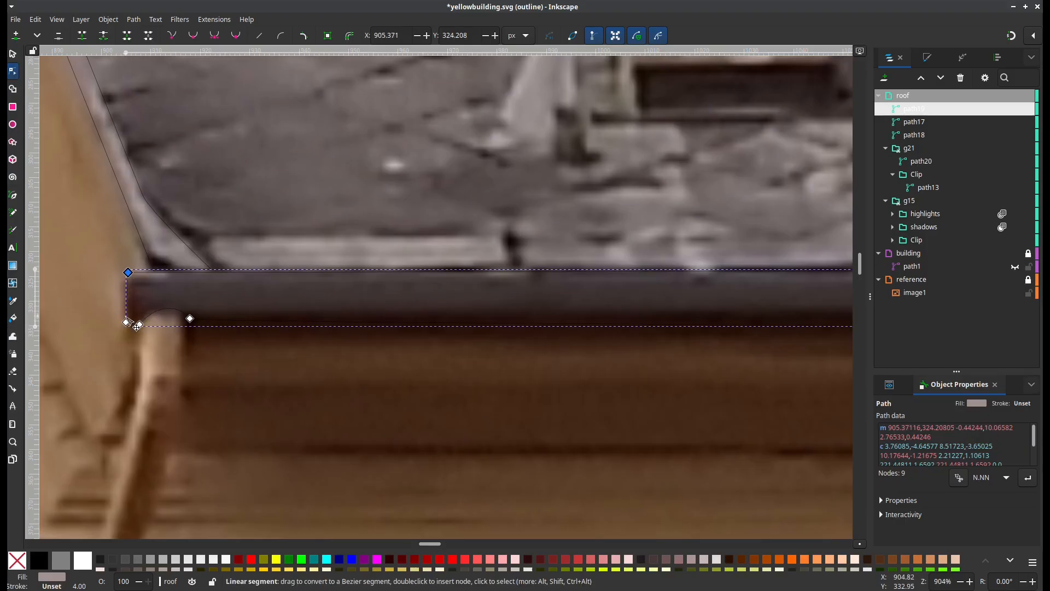
pyautogui.moveTo(126, 322); pyautogui.dragTo(127, 327)
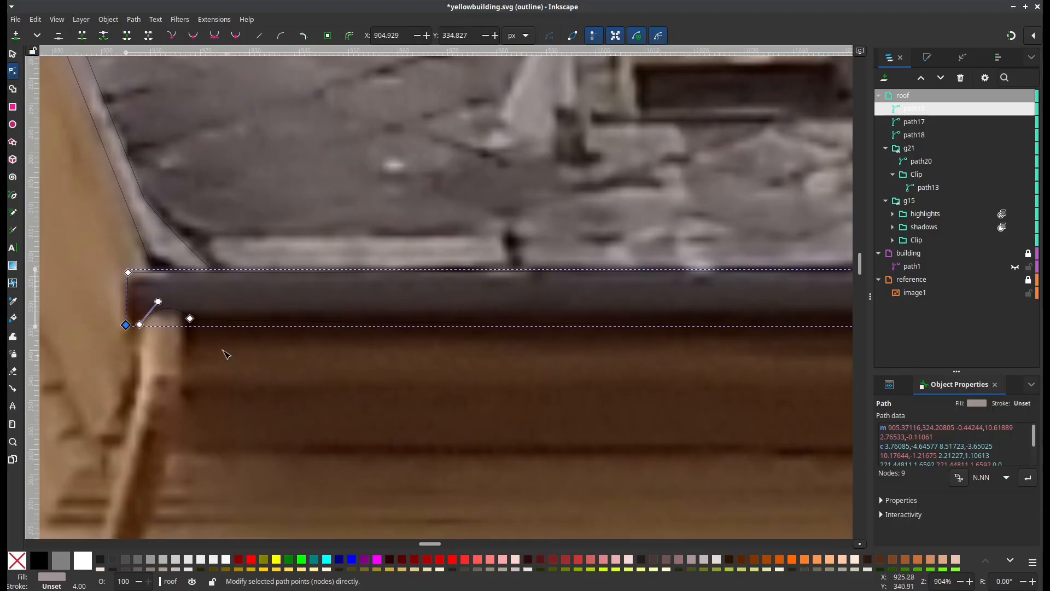
pyautogui.moveTo(191, 320); pyautogui.dragTo(195, 325)
# At path19's second-gable end, make the outer node beside the downpipe a corner, then fit its handle and the end nodes to the gutter
pyautogui.press('-')
pyautogui.press('-')
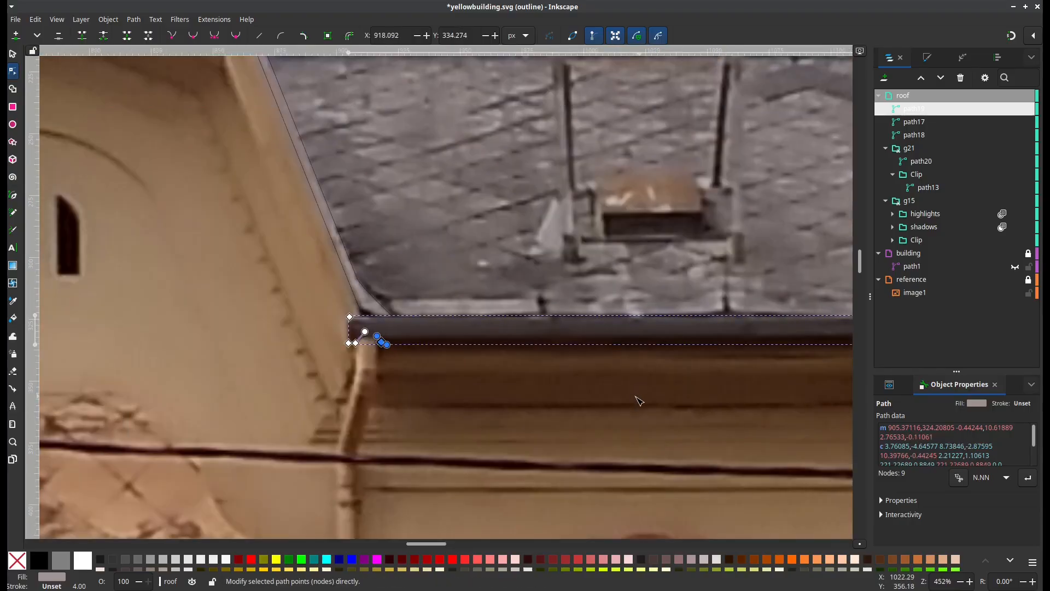
pyautogui.hscroll(5, 492, 382)
pyautogui.scroll(2, 599, 356)
pyautogui.hscroll(2, 625, 375)
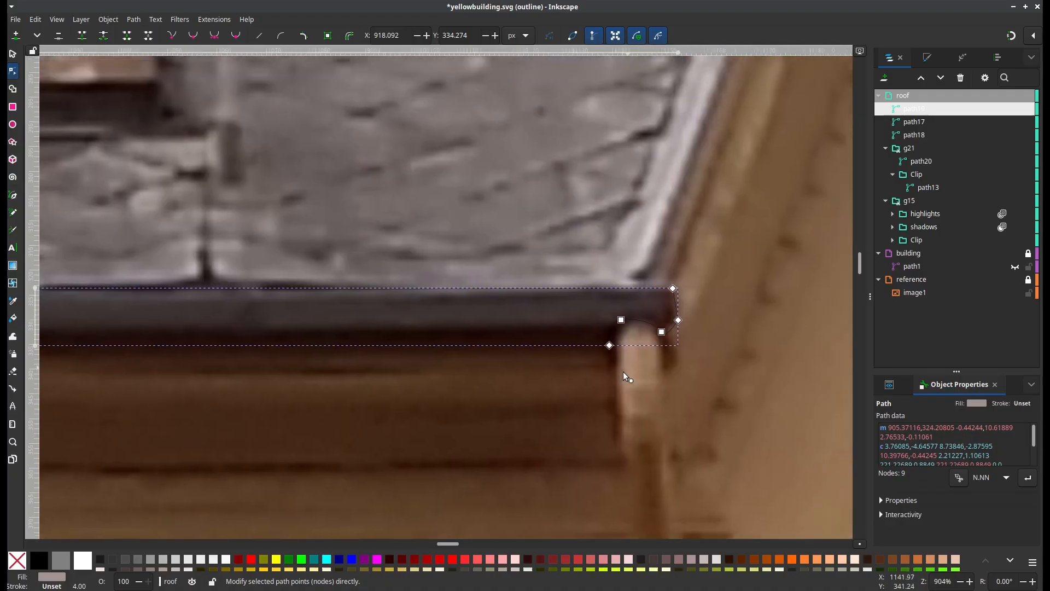
pyautogui.scroll(1, 684, 340)
pyautogui.click(672, 332)
pyautogui.scroll(2, 700, 344)
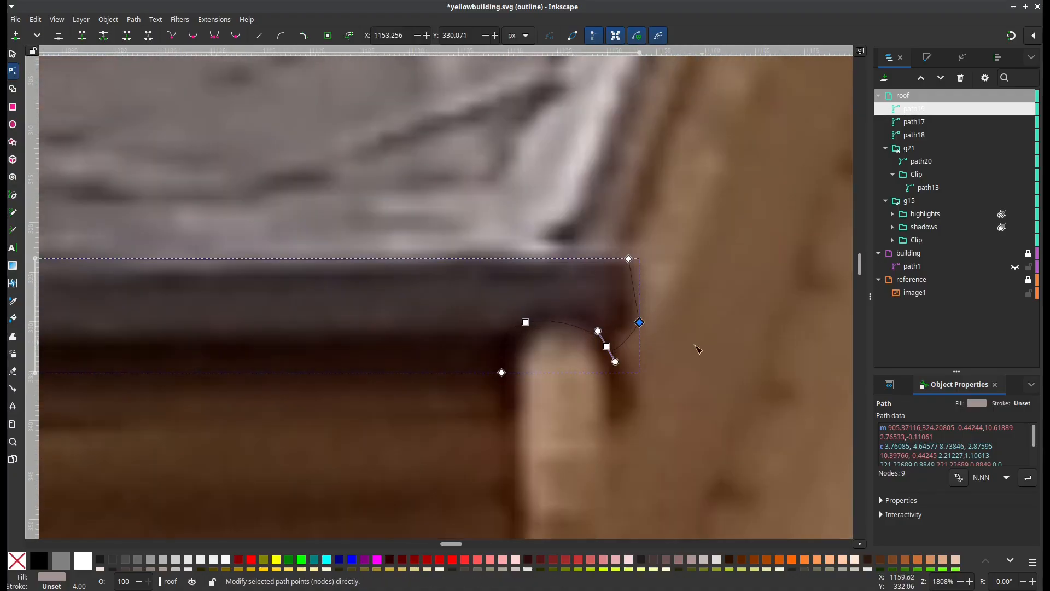
pyautogui.click(606, 346)
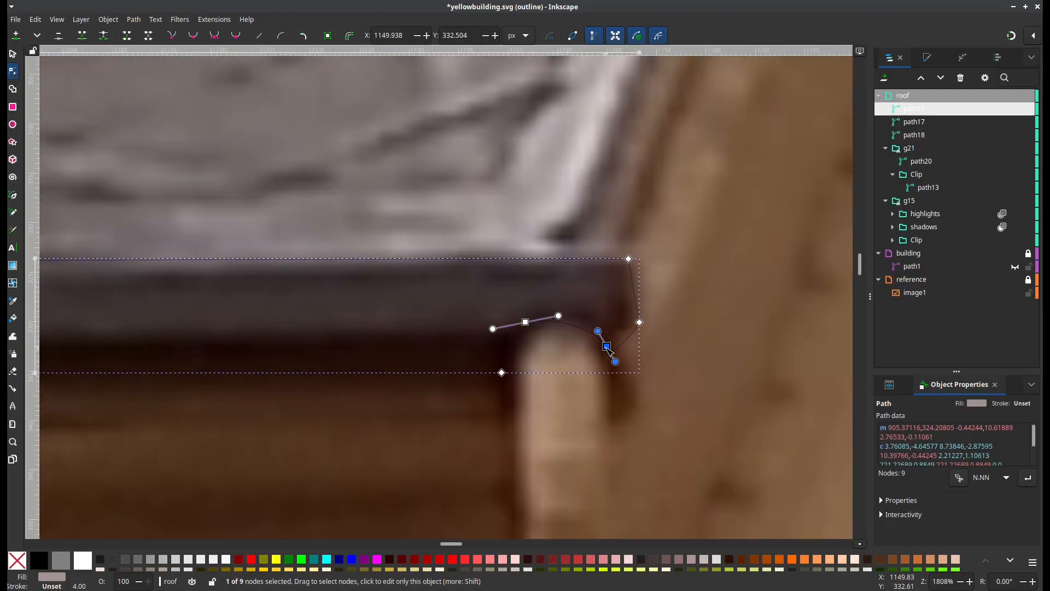
pyautogui.click(173, 37)
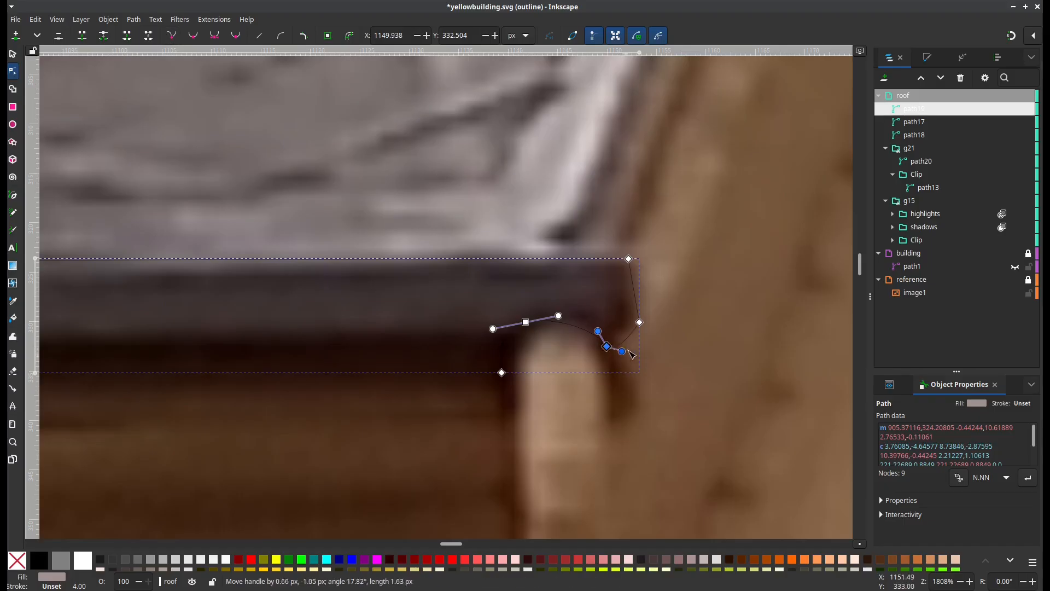
pyautogui.moveTo(615, 361); pyautogui.dragTo(629, 317)
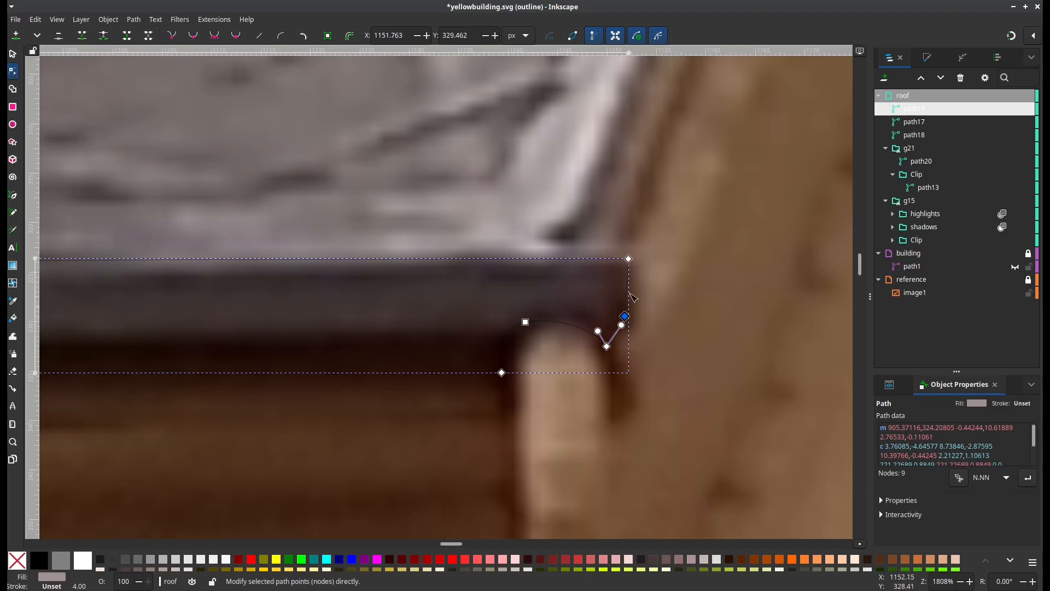
pyautogui.moveTo(629, 258)
pyautogui.mouseDown()
pyautogui.moveTo(628, 323)
pyautogui.moveTo(634, 266)
pyautogui.mouseUp()
# Draw a closed four-node strip about 230 px wide and 5 px high along the lower edge of the gutter between the gables
pyautogui.scroll(-4, 427, 445)
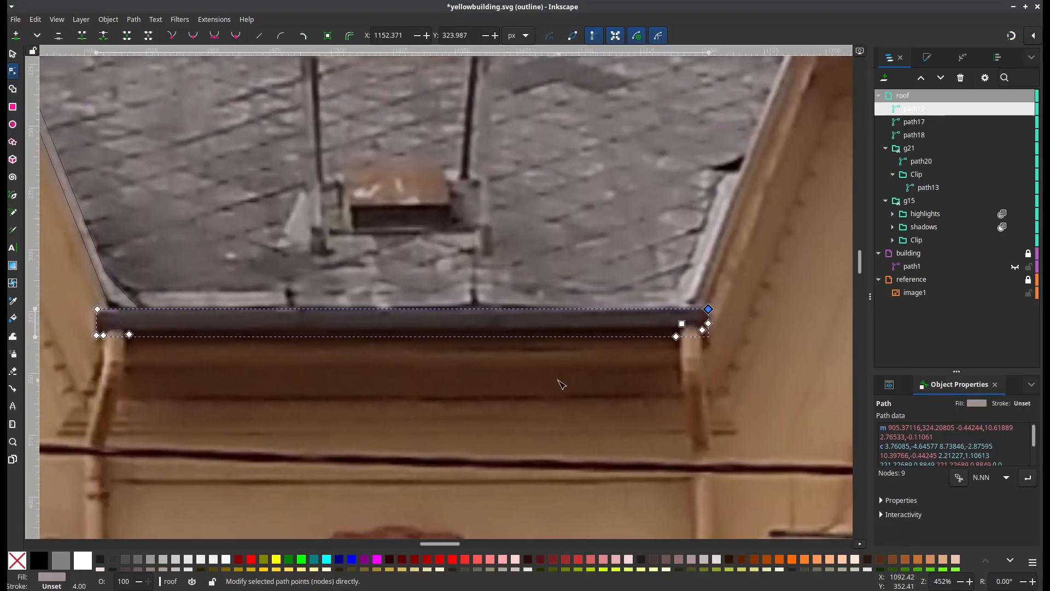
pyautogui.press('b')
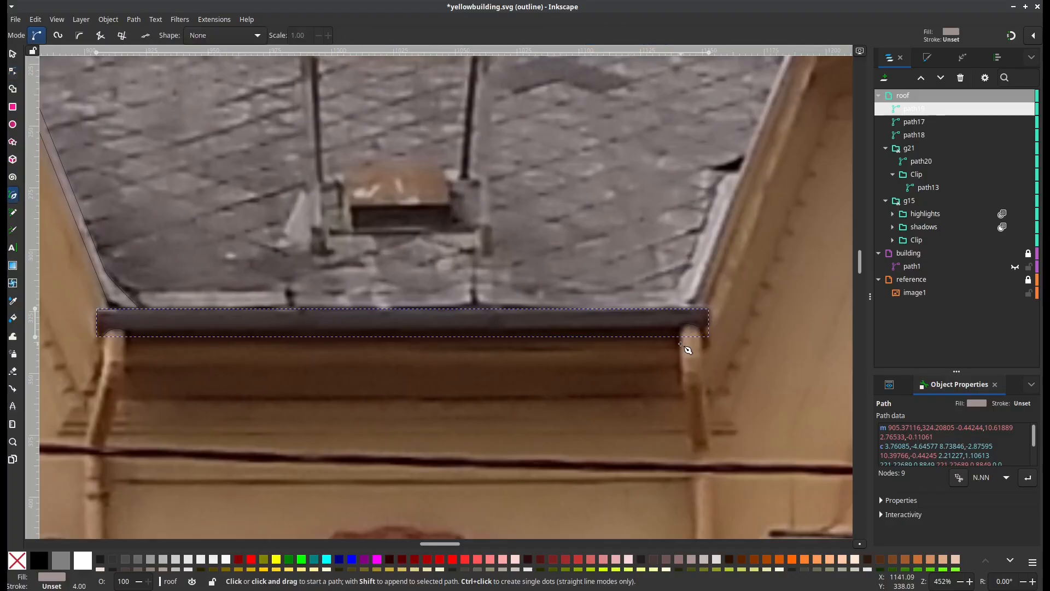
pyautogui.click(685, 328)
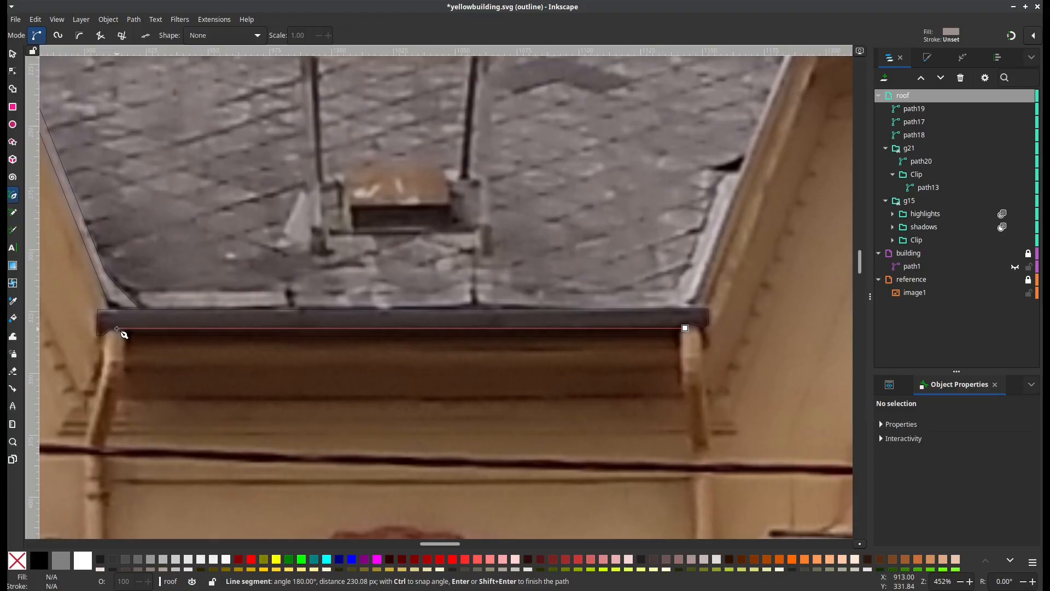
pyautogui.click(117, 329)
pyautogui.click(118, 340)
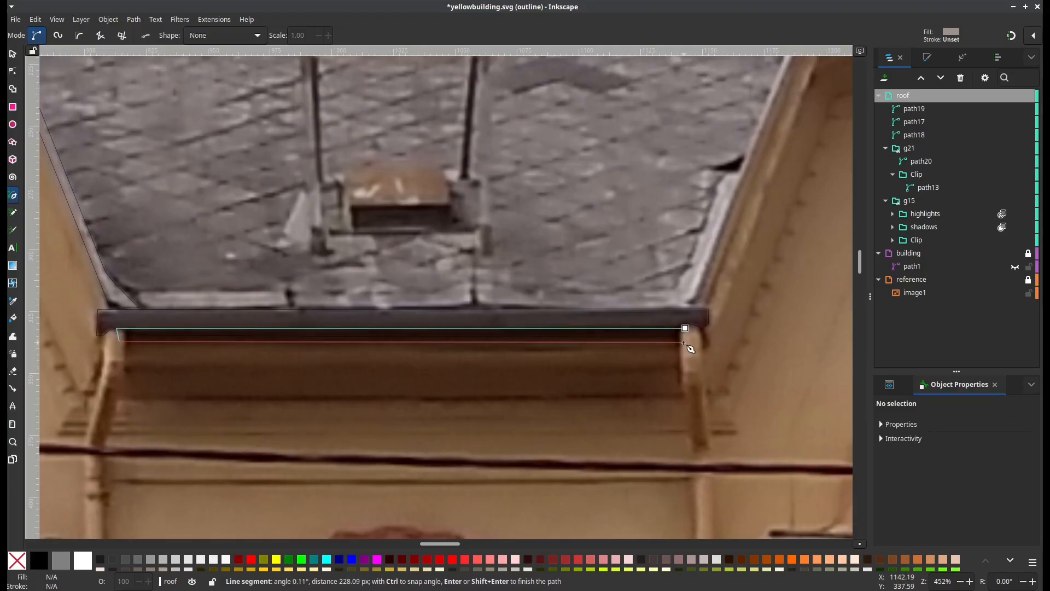
pyautogui.click(684, 342)
pyautogui.click(685, 327)
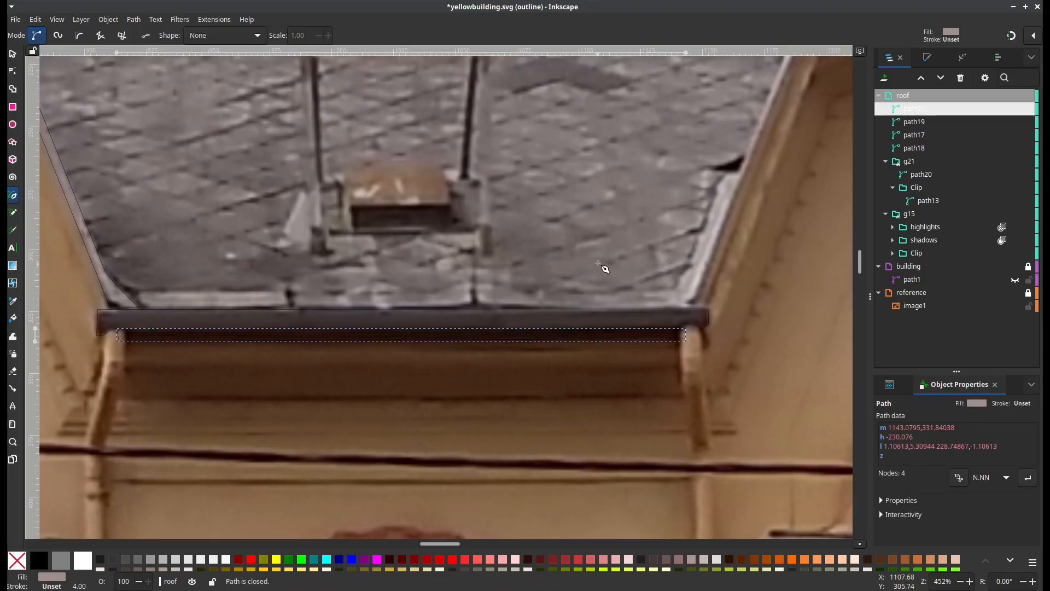
# Turn the gutter path19 between the gables into a clip group and nest the strip path21 inside it
pyautogui.click(924, 123)
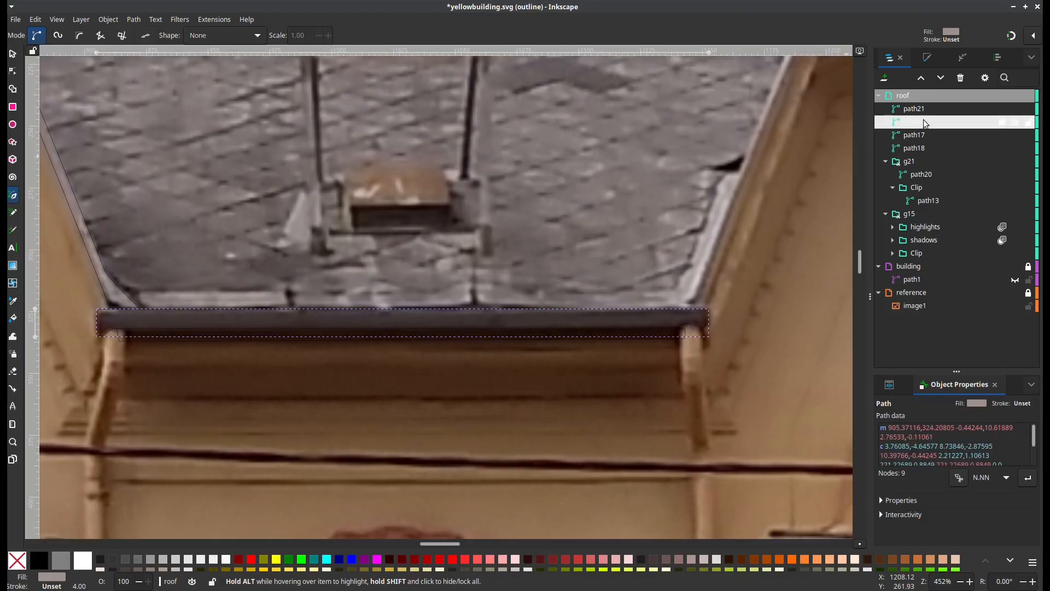
pyautogui.rightClick(924, 123)
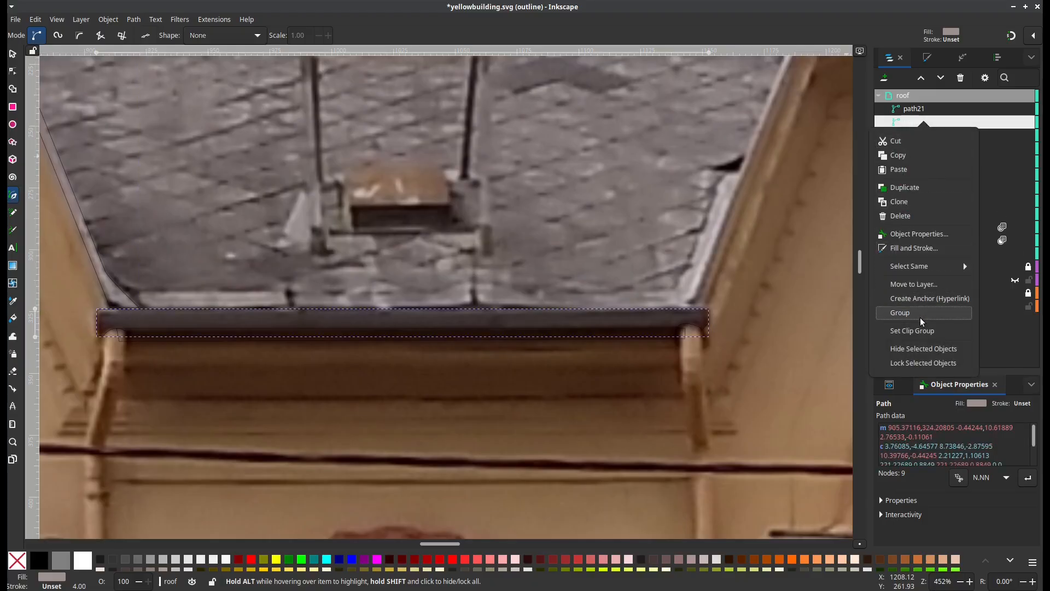
pyautogui.click(922, 331)
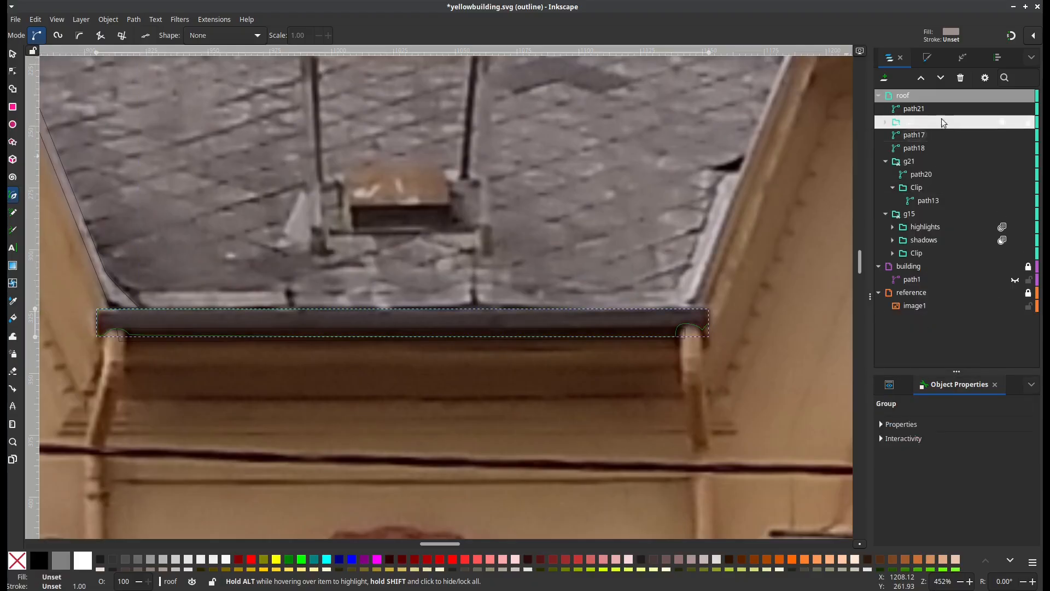
pyautogui.click(912, 116)
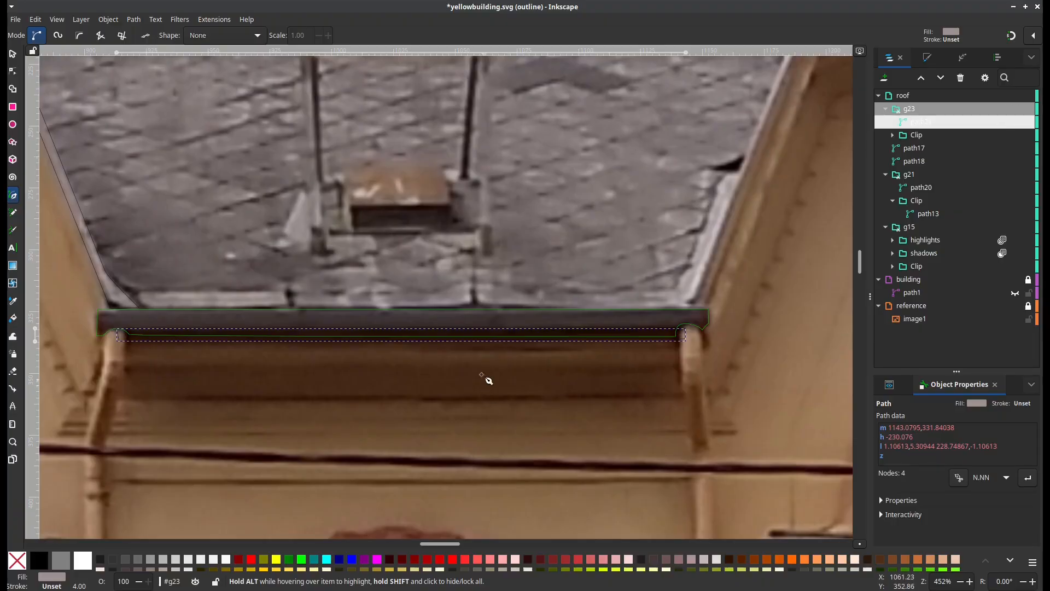
# Fill path19 inside the new group's Clip with the dark colour sampled from the gutter face in the photo
pyautogui.scroll(-1, 486, 379)
pyautogui.scroll(3, 461, 300)
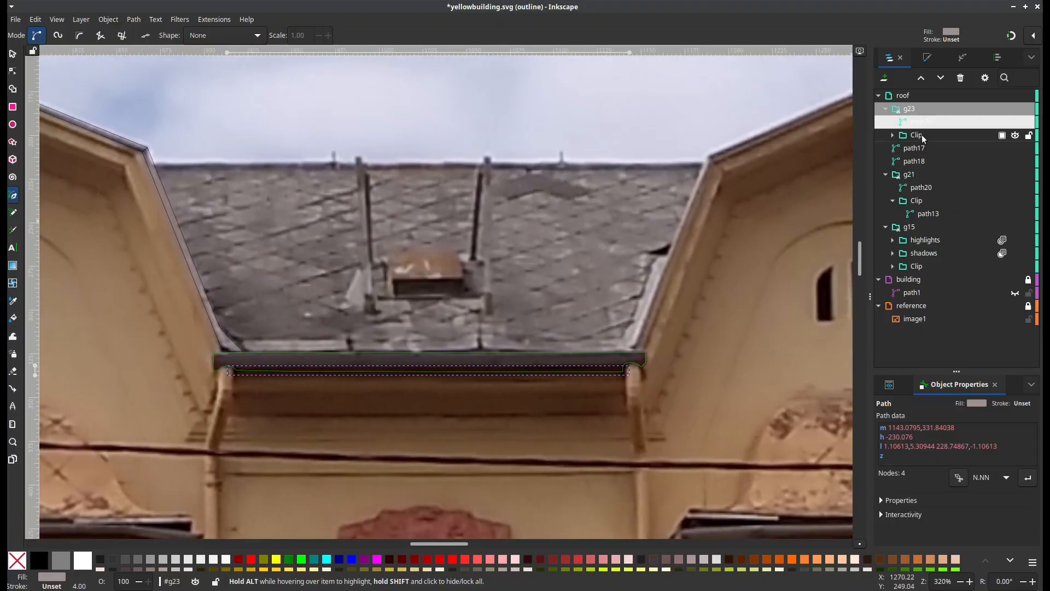
pyautogui.click(892, 134)
pyautogui.click(923, 148)
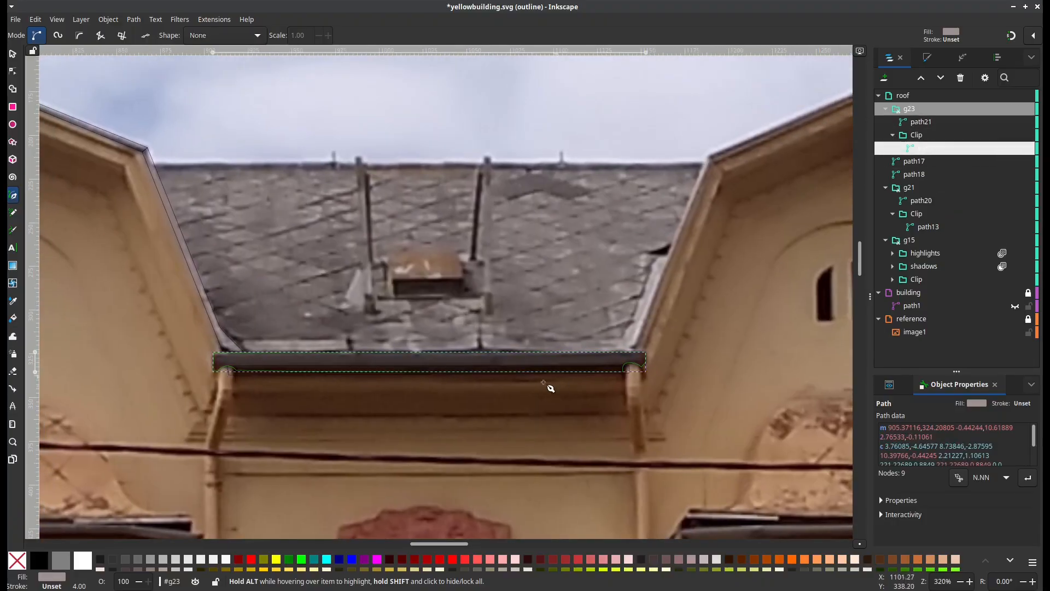
pyautogui.press('d')
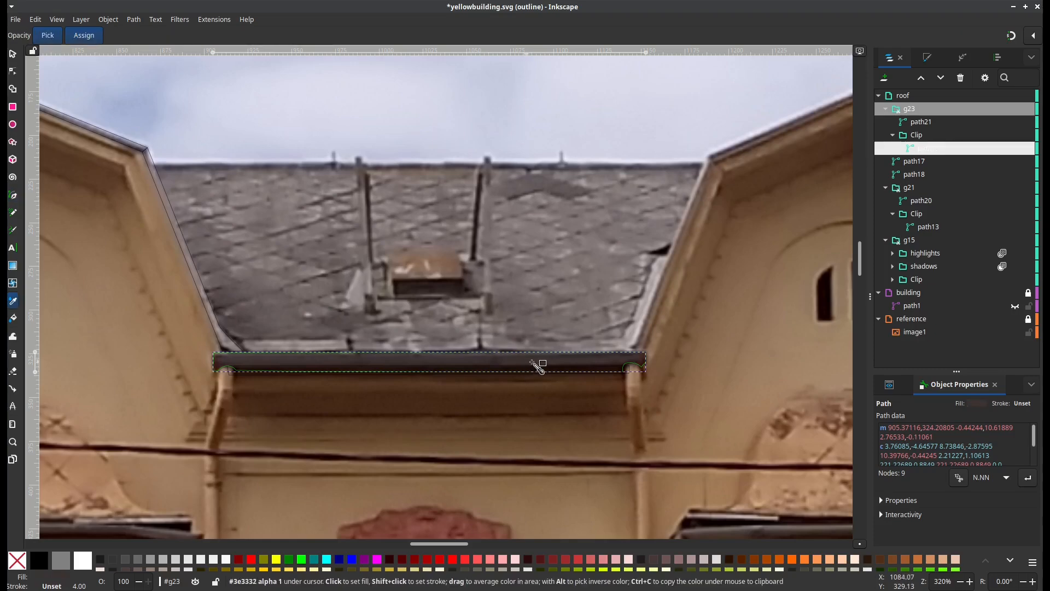
# Fill the strip path21 in the gutter's clip group with the mid-grey palette colour
pyautogui.click(924, 121)
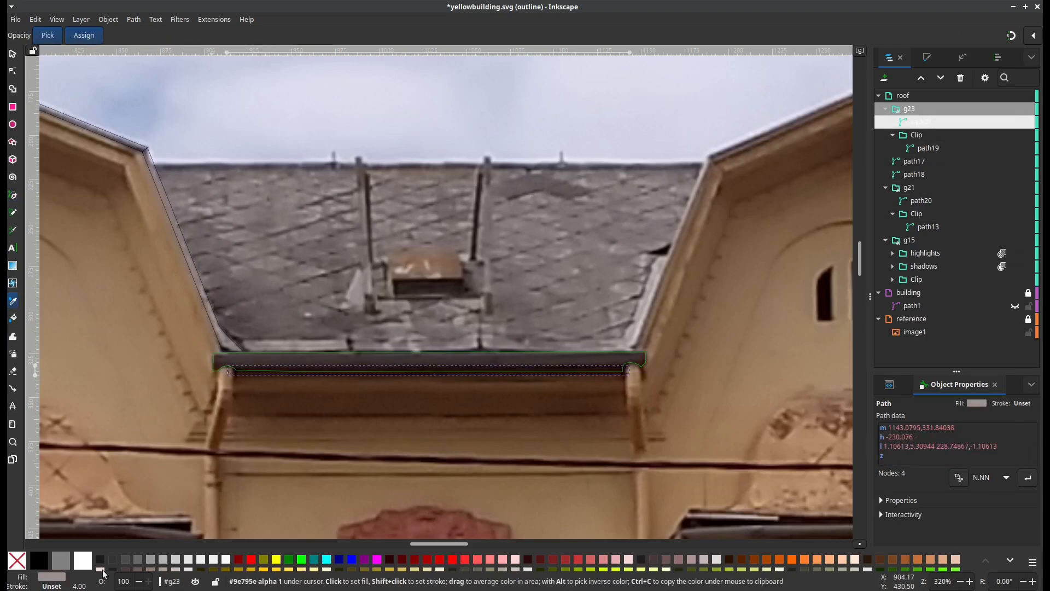
pyautogui.click(61, 559)
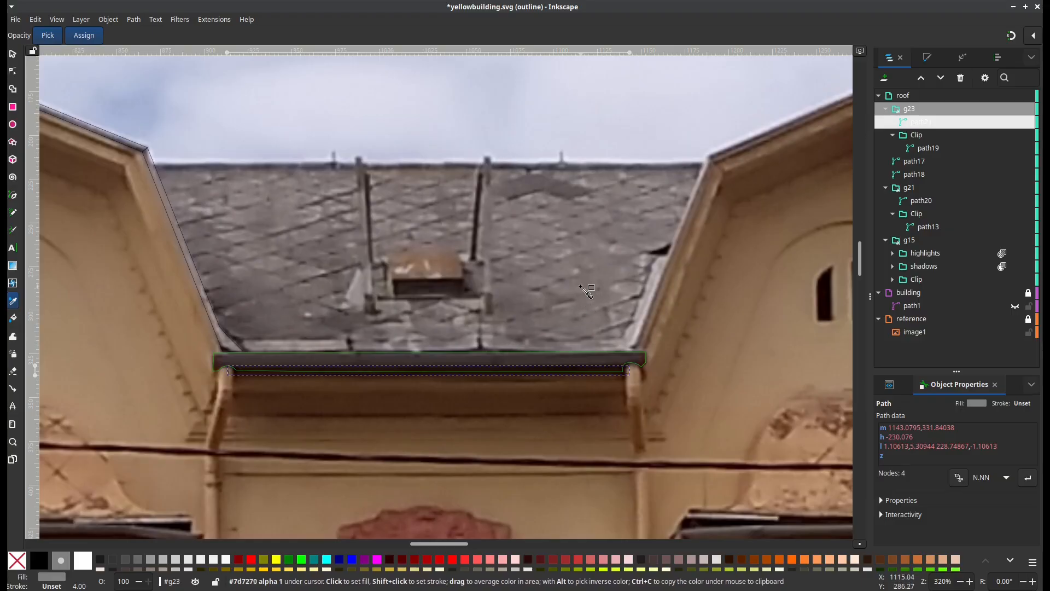
pyautogui.moveTo(469, 380); pyautogui.dragTo(509, 411)
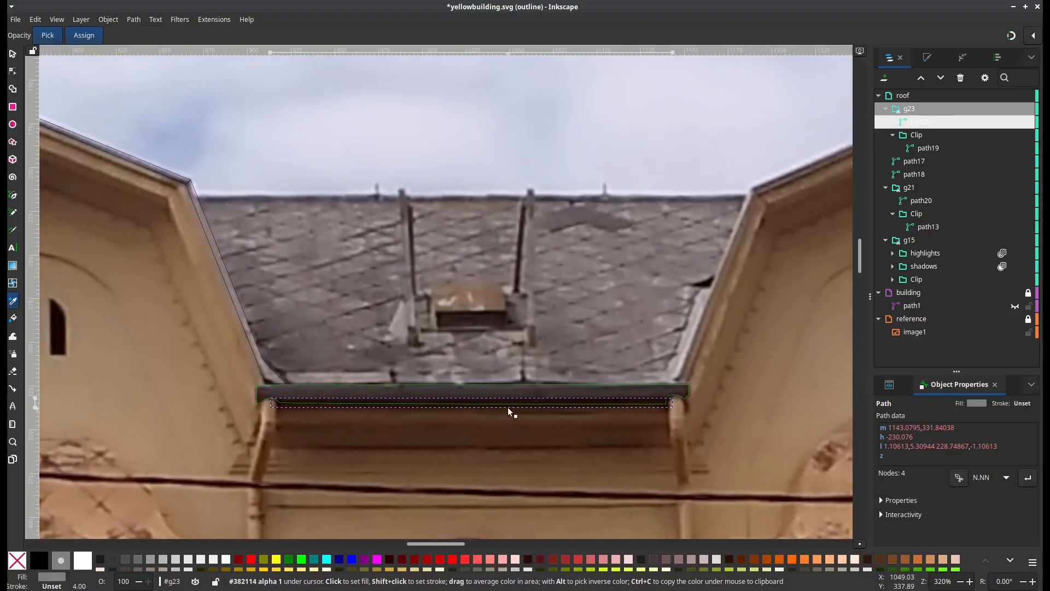
# Draw a closed four-node path on the roof layer around the slate roof section between the gables, about 315 px wide and 111 px high
pyautogui.moveTo(714, 304); pyautogui.dragTo(625, 317)
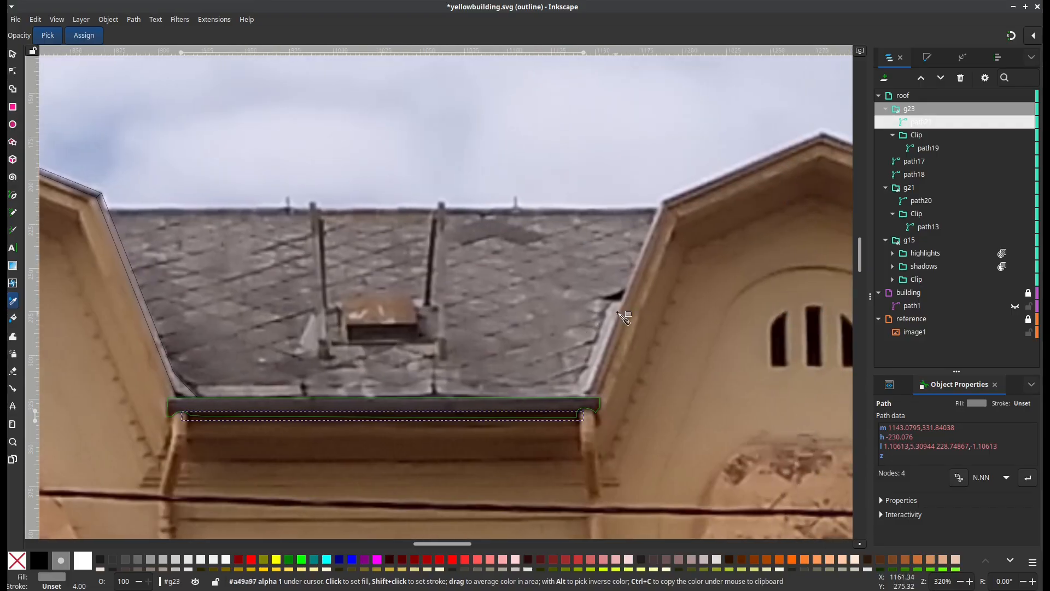
pyautogui.keyDown('ctrl'); pyautogui.scroll(1, 625, 317); pyautogui.keyUp('ctrl')
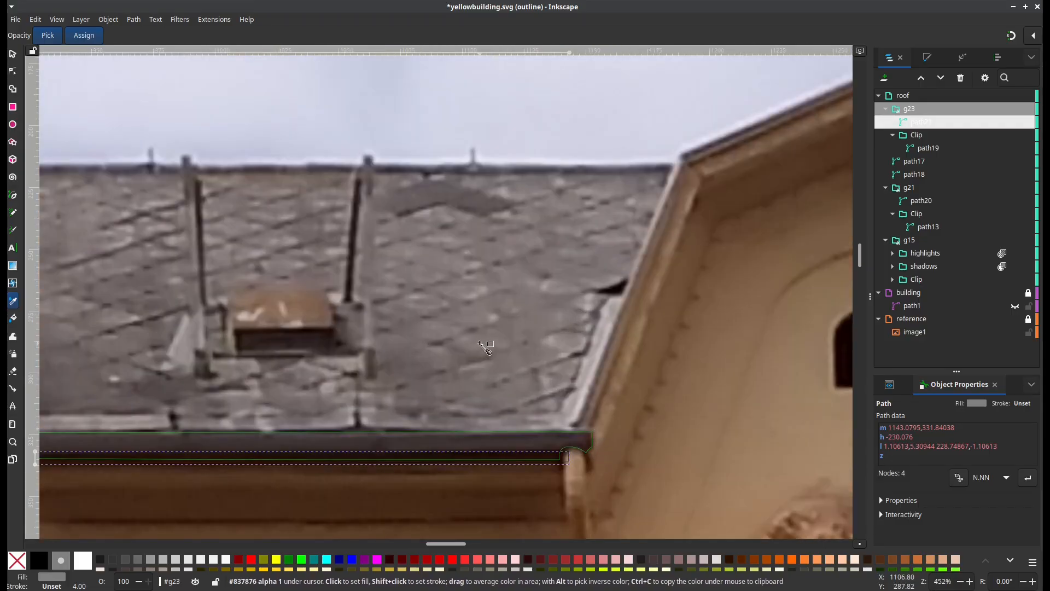
pyautogui.hscroll(-6, 487, 349)
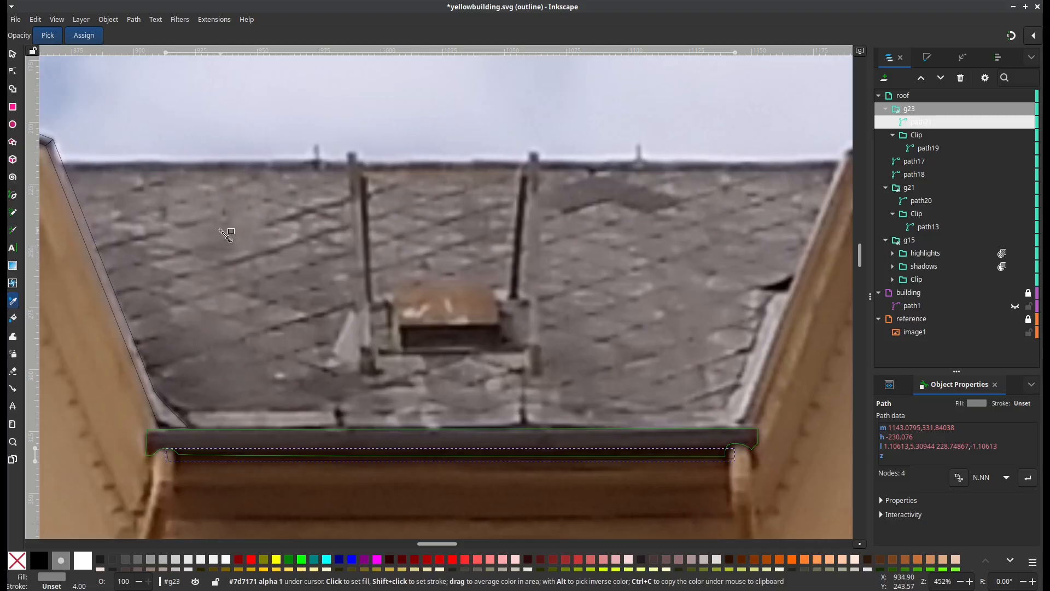
pyautogui.press('b')
pyautogui.click(885, 109)
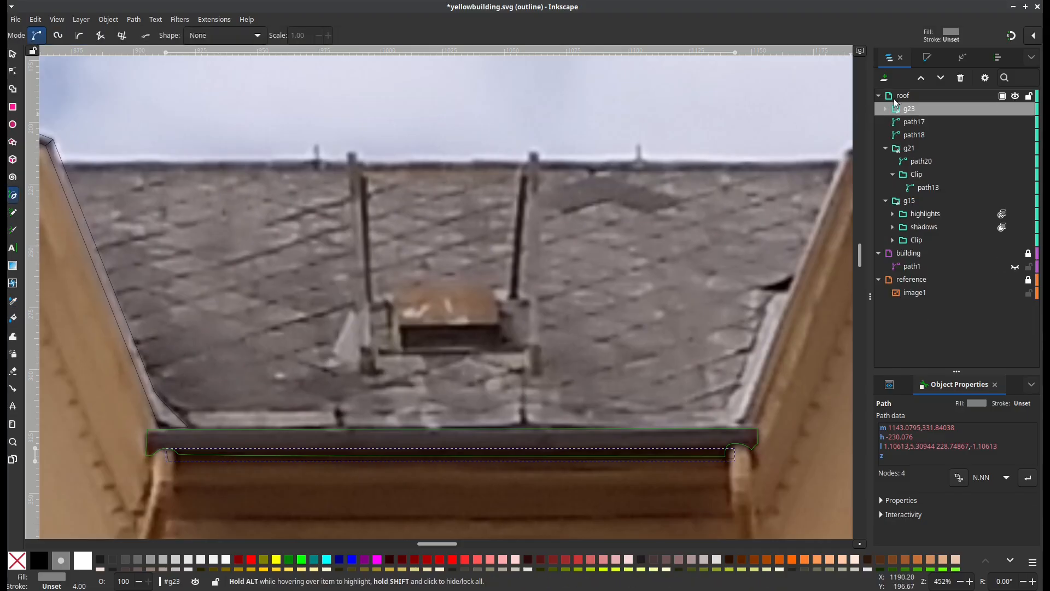
pyautogui.click(893, 96)
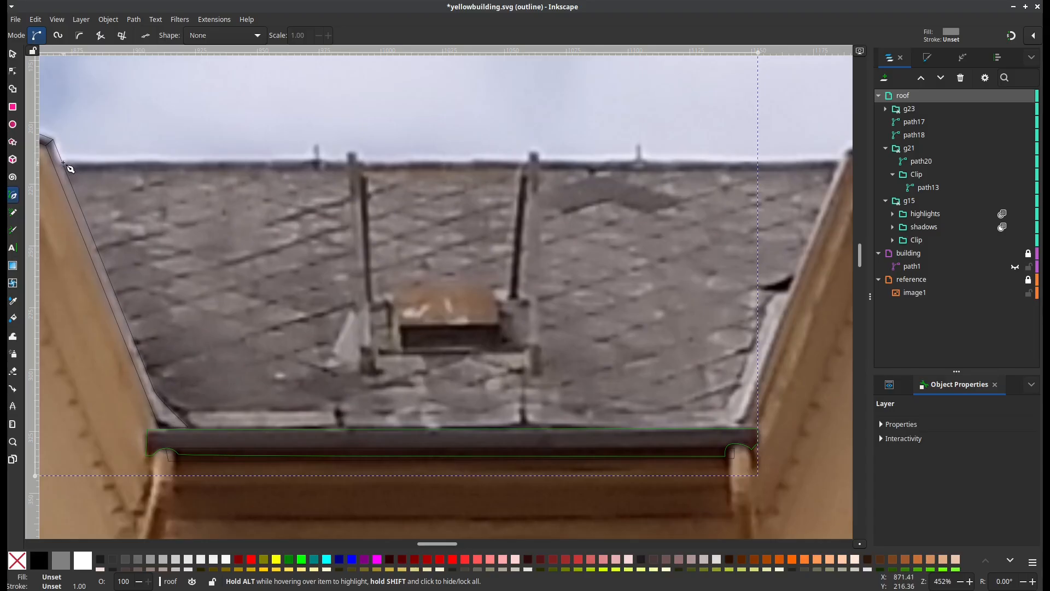
pyautogui.click(63, 163)
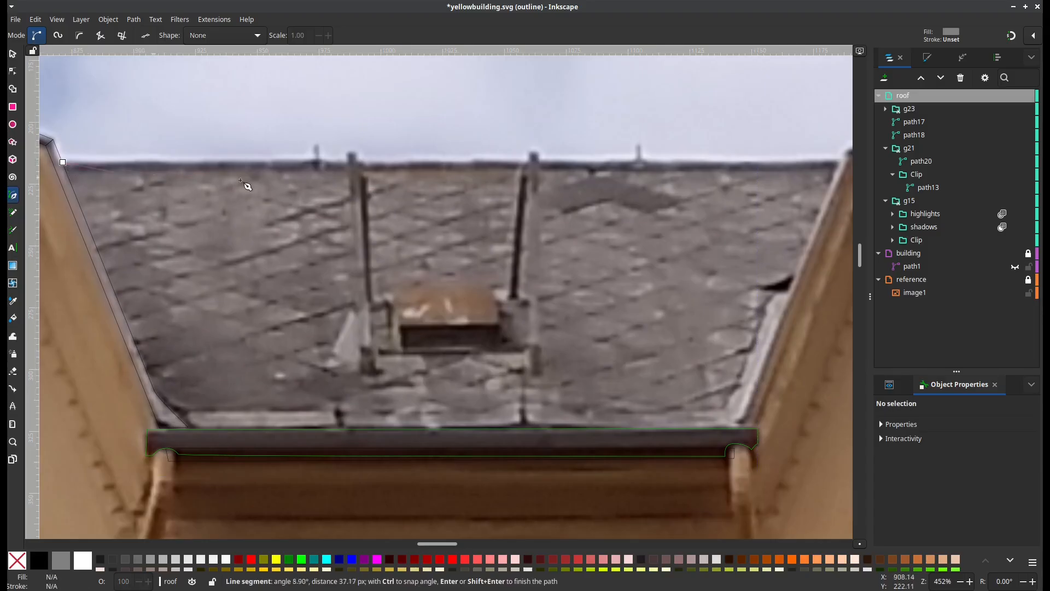
pyautogui.click(841, 160)
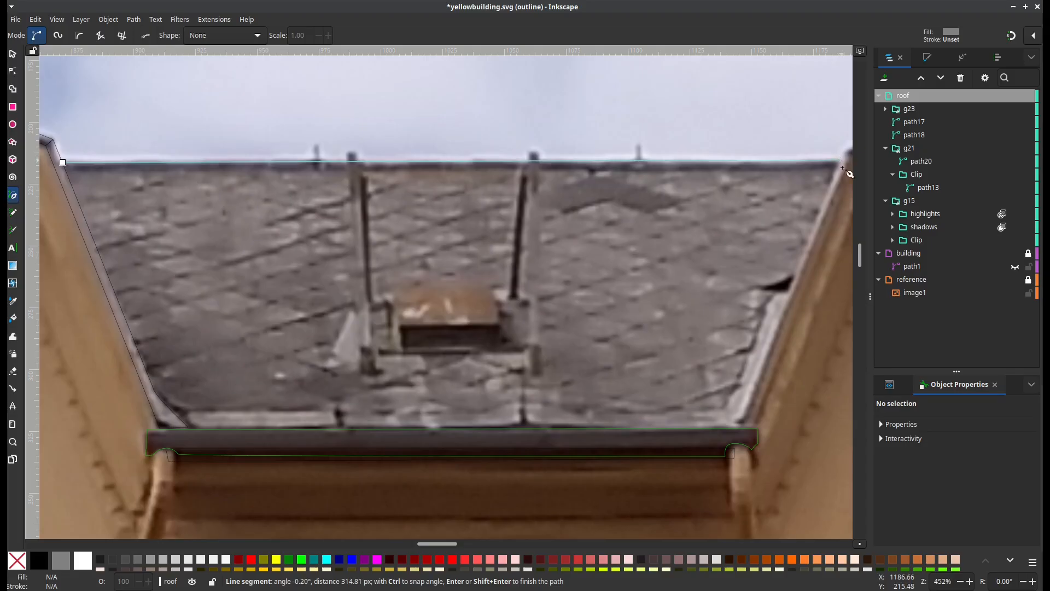
pyautogui.click(738, 431)
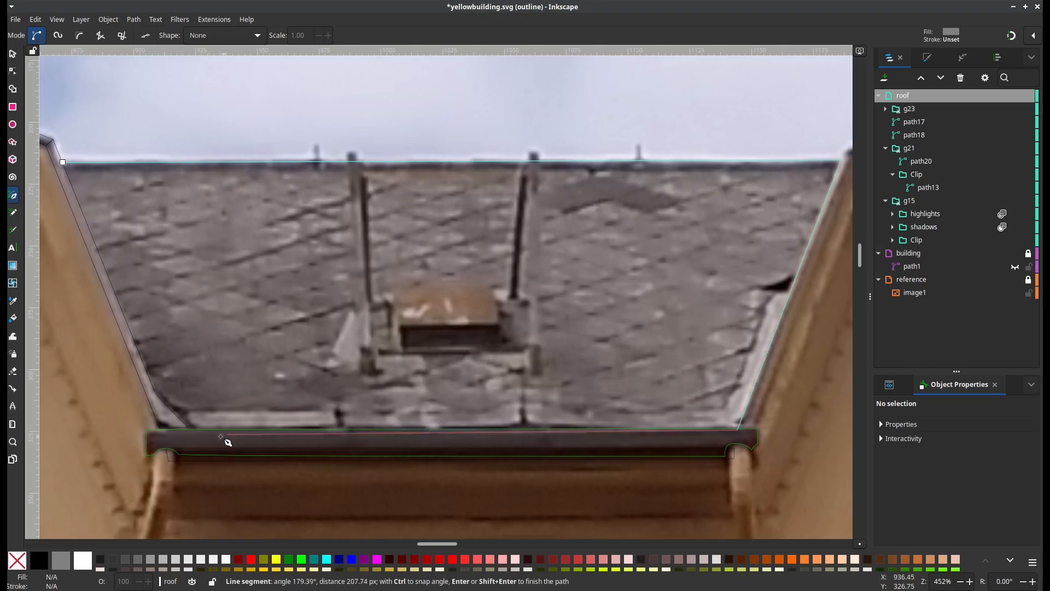
pyautogui.click(162, 430)
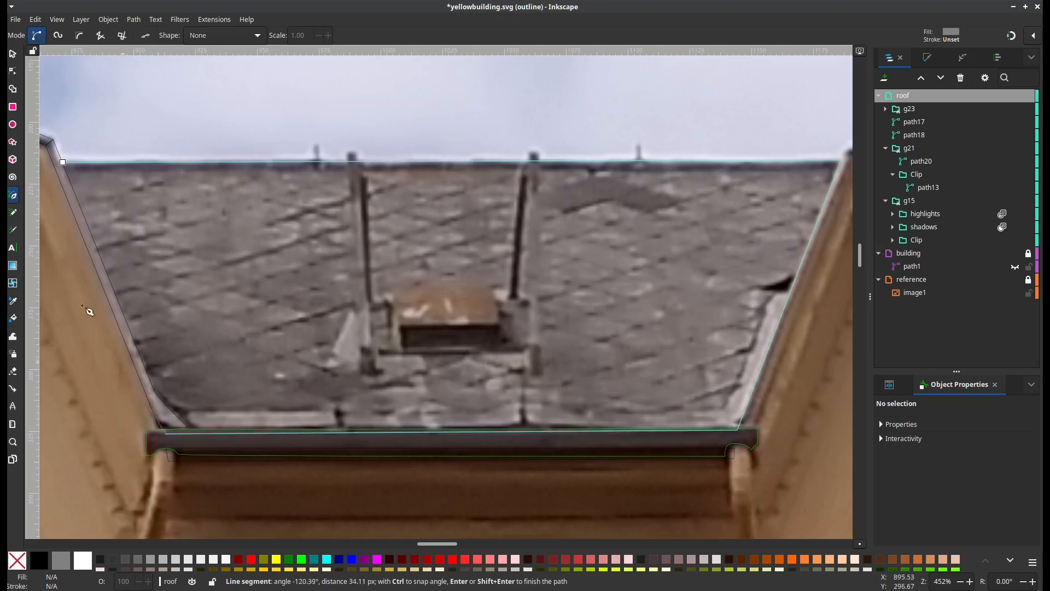
pyautogui.click(64, 163)
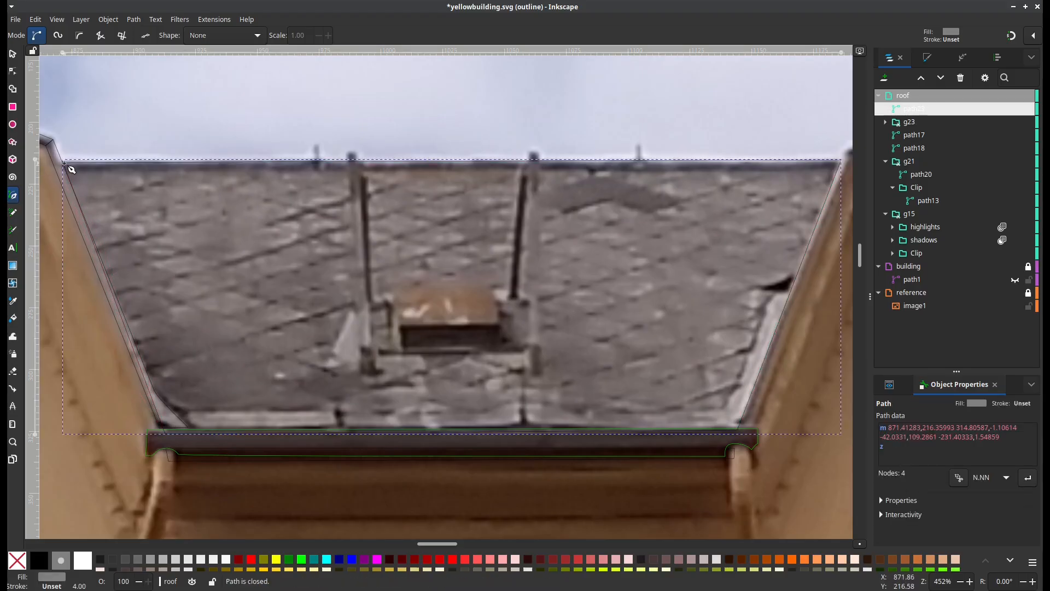
# Move the slate section path's upper-left node outward over the left gable trim, to about X 869, Y 216.6 px
pyautogui.press('n')
pyautogui.moveTo(64, 164); pyautogui.dragTo(58, 164)
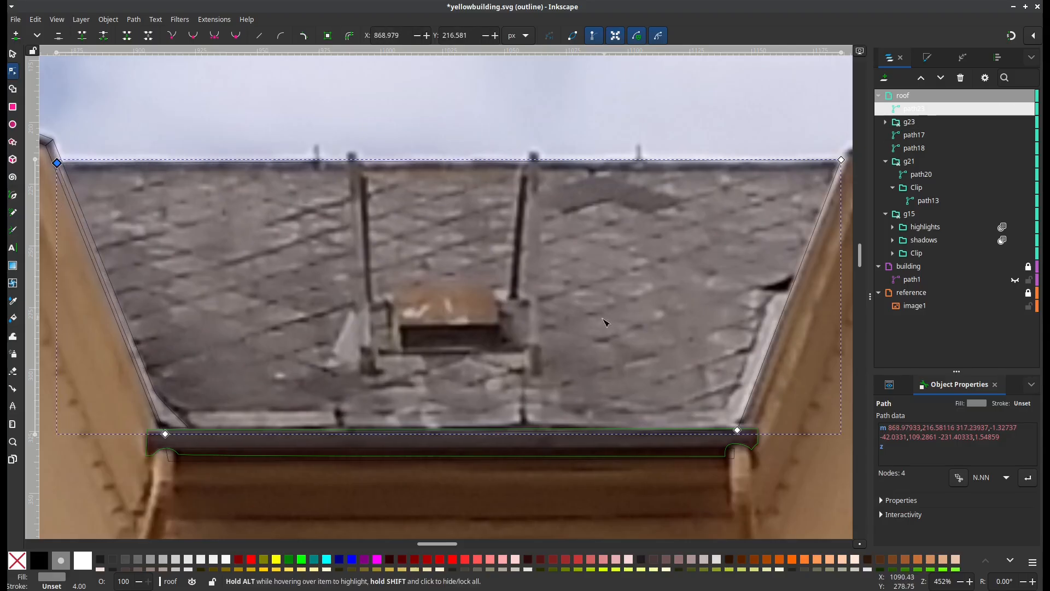
pyautogui.moveTo(602, 326); pyautogui.dragTo(440, 298)
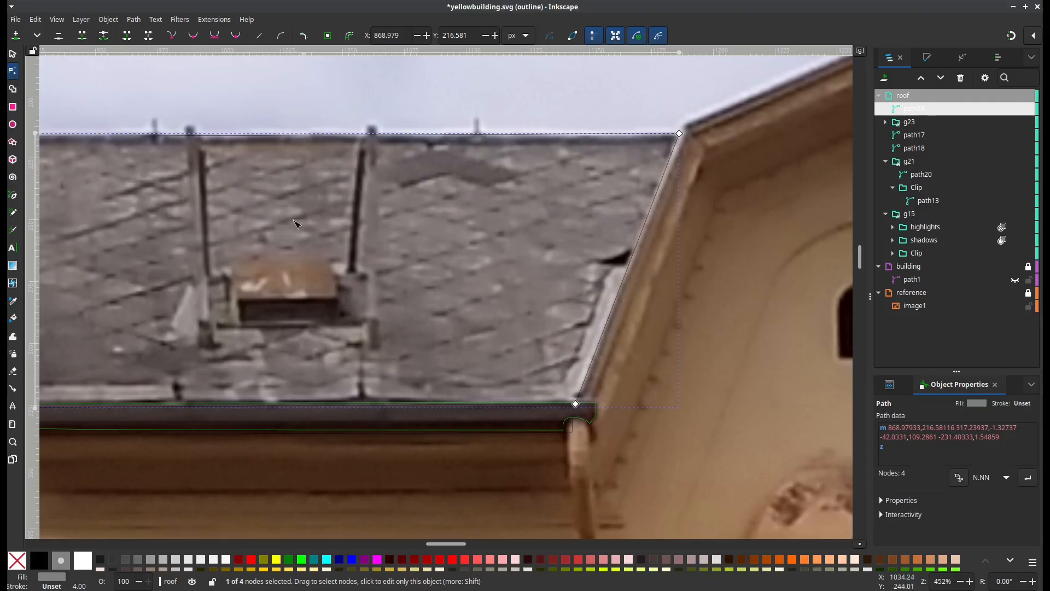
pyautogui.moveTo(367, 286); pyautogui.dragTo(575, 339)
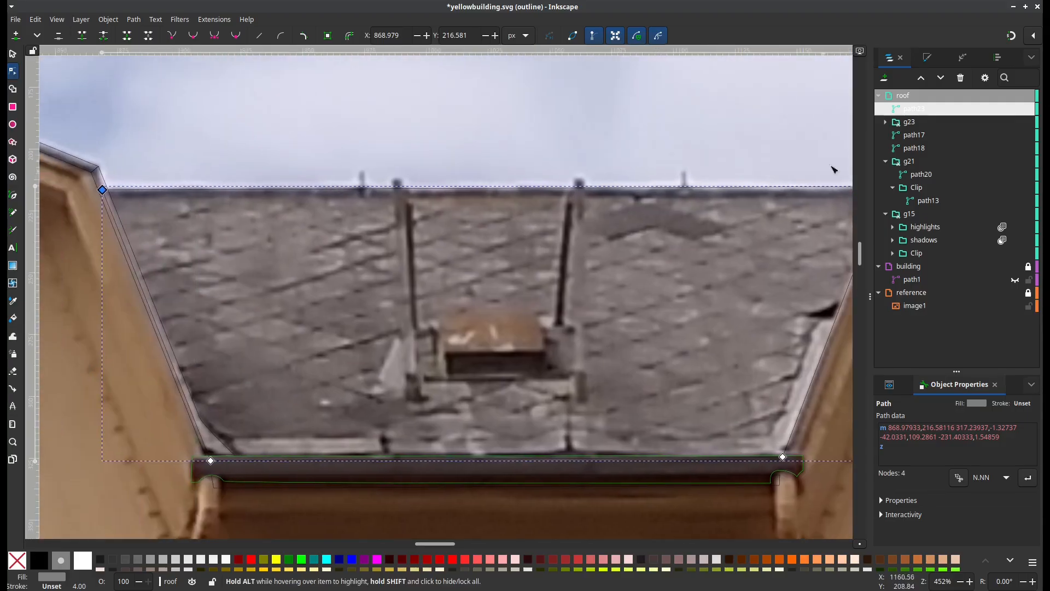
# Turn the slate section path into a clip group and place that group between g21 and g15 in the roof layer
pyautogui.rightClick(917, 109)
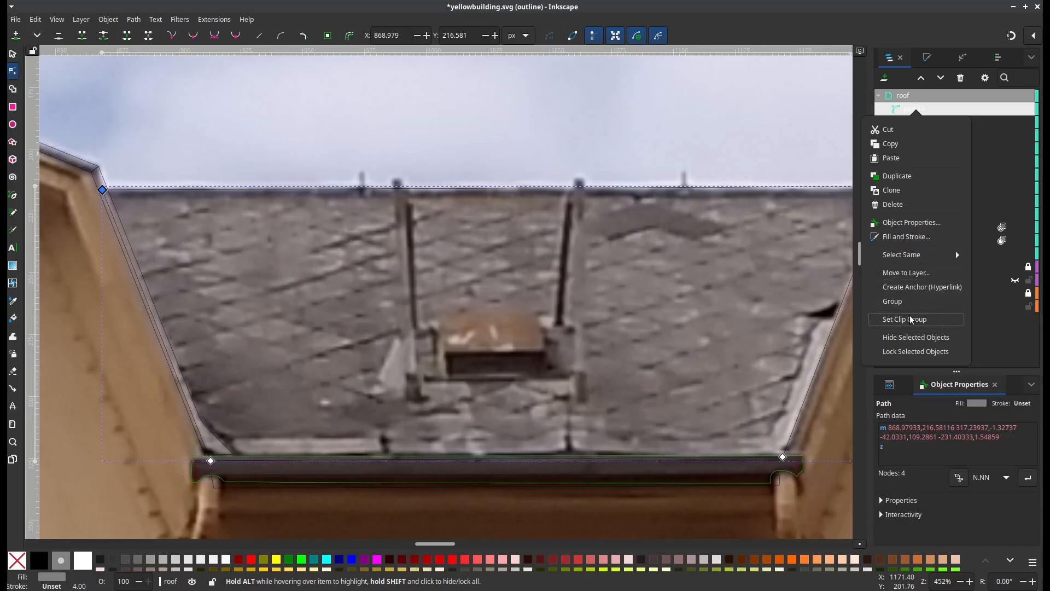
pyautogui.click(907, 301)
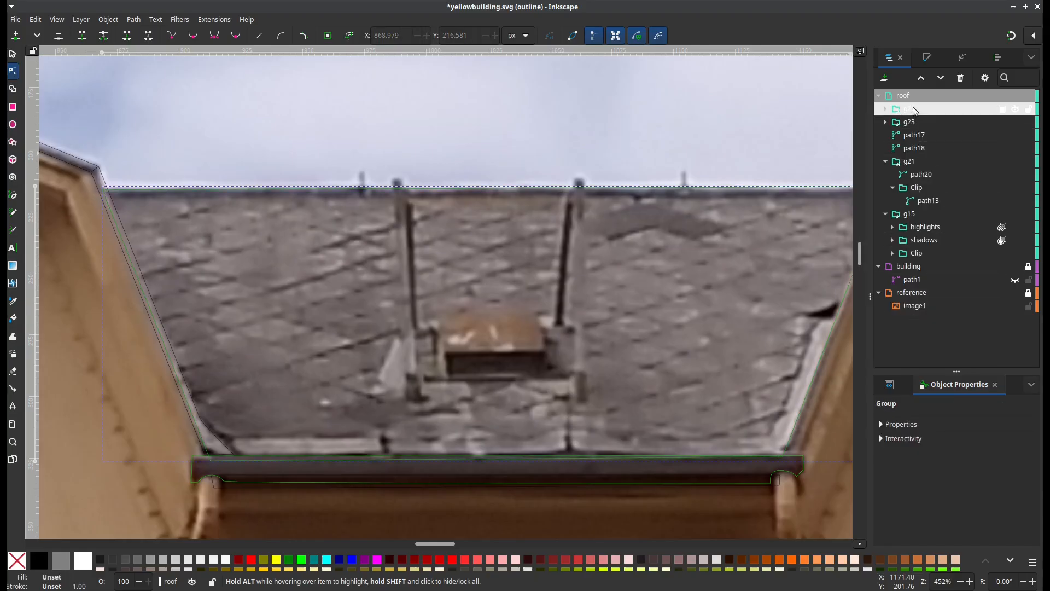
pyautogui.press('Escape')
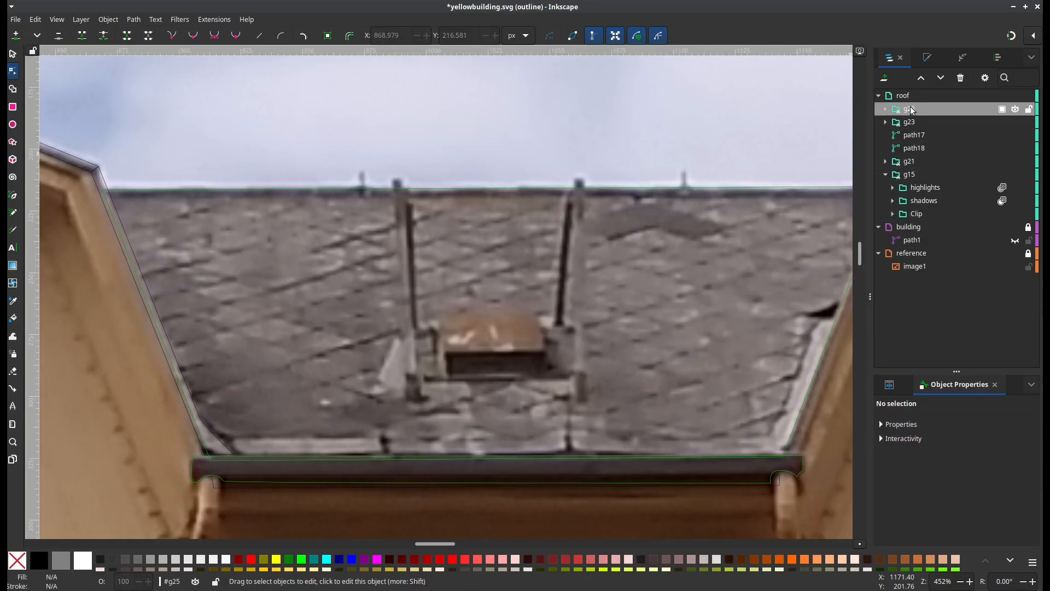
pyautogui.moveTo(912, 112); pyautogui.dragTo(912, 166)
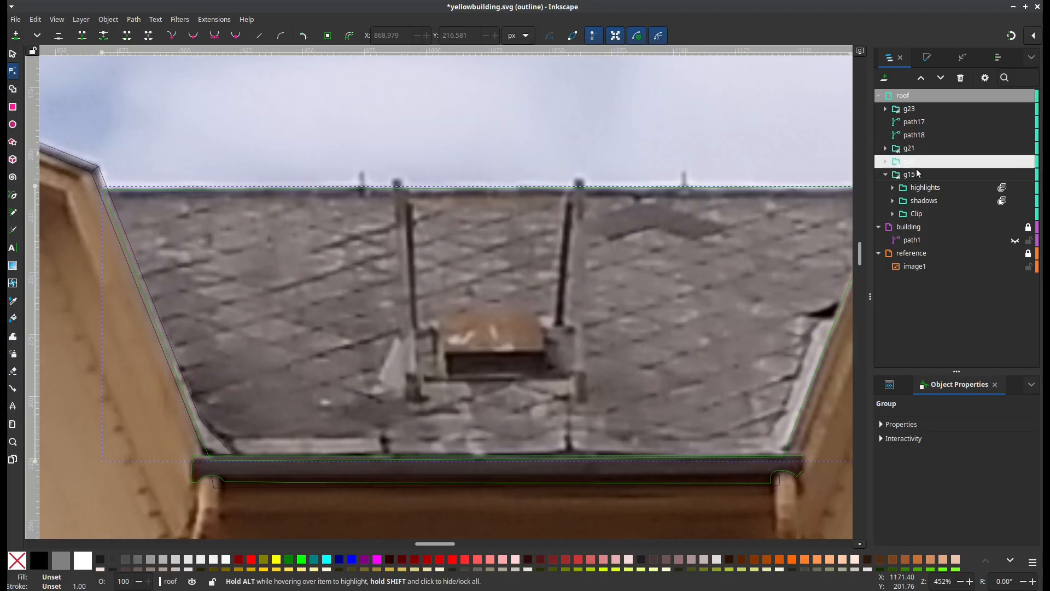
# Draw a closed four-node path with a curved lower-left corner over the light flashing strip above the gutter's left part, about 60 px wide and 7 px high
pyautogui.hscroll(3, 525, 315)
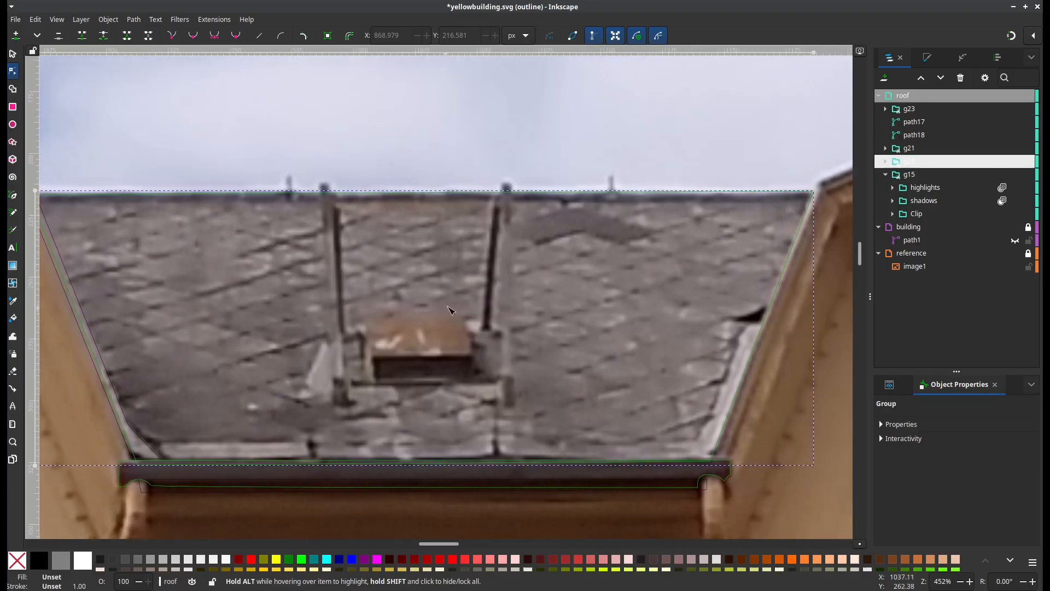
pyautogui.scroll(-3, 468, 307)
pyautogui.hscroll(-3, 468, 308)
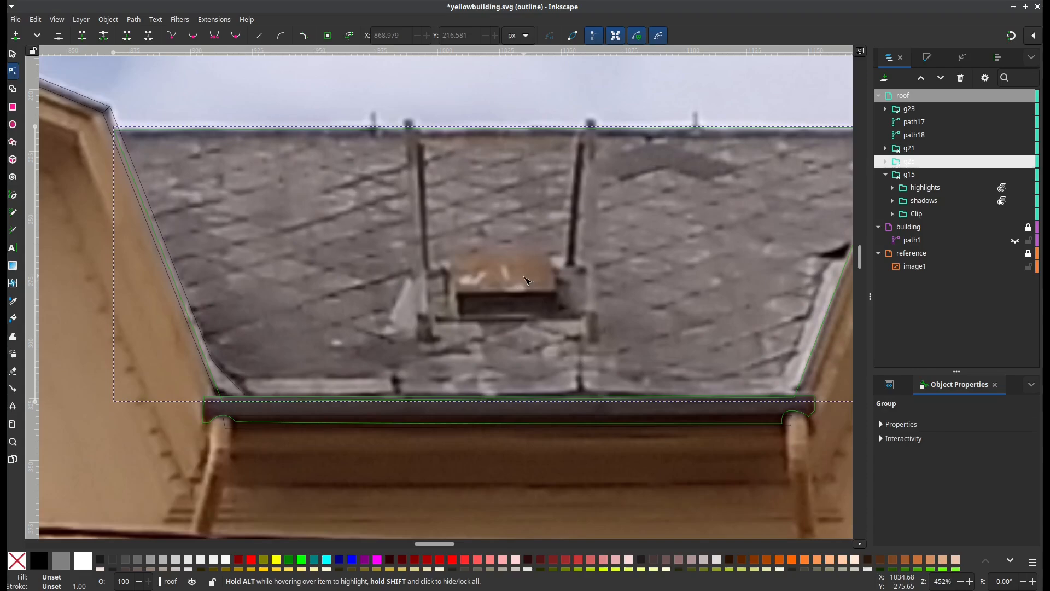
pyautogui.press('b')
pyautogui.click(244, 379)
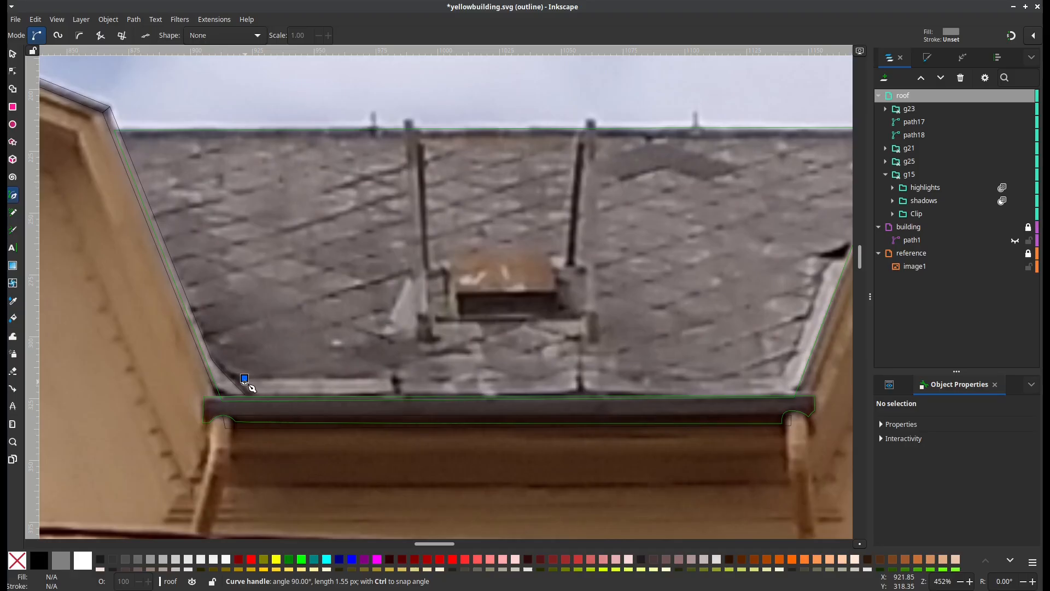
pyautogui.moveTo(255, 394); pyautogui.dragTo(265, 394)
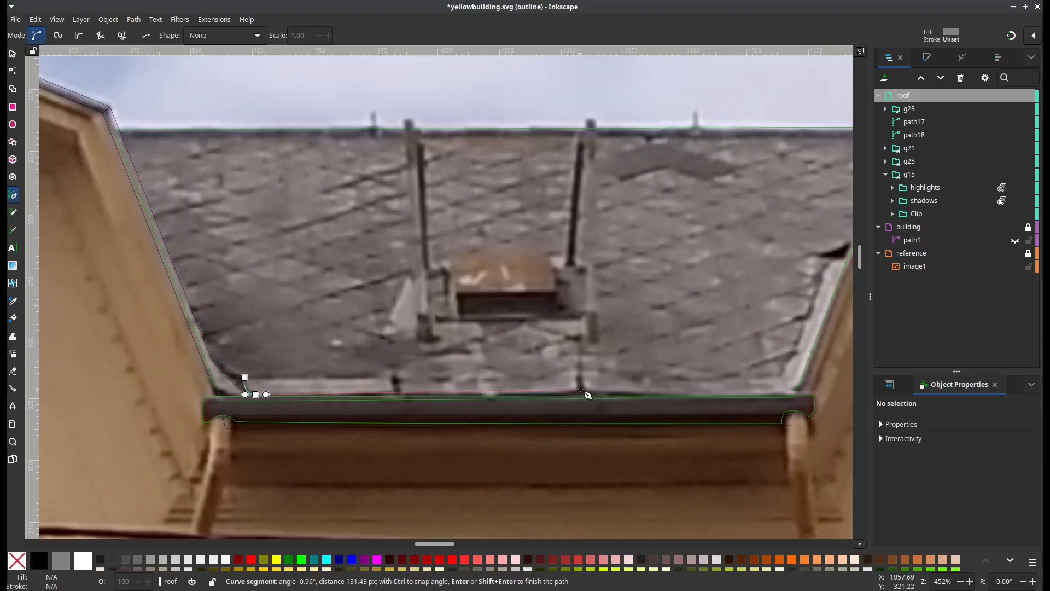
pyautogui.click(394, 393)
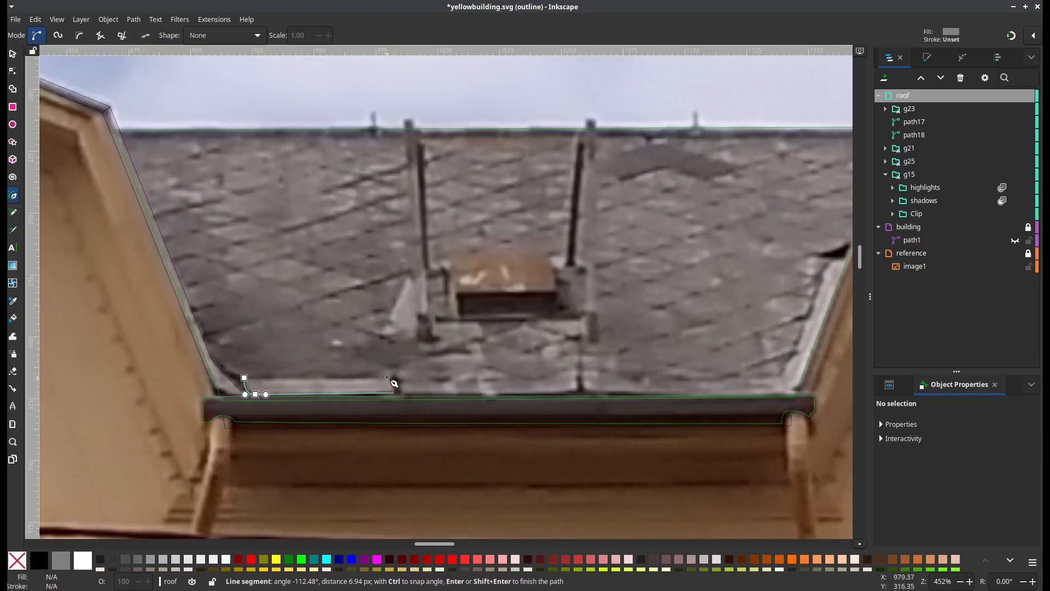
pyautogui.click(387, 377)
pyautogui.click(245, 377)
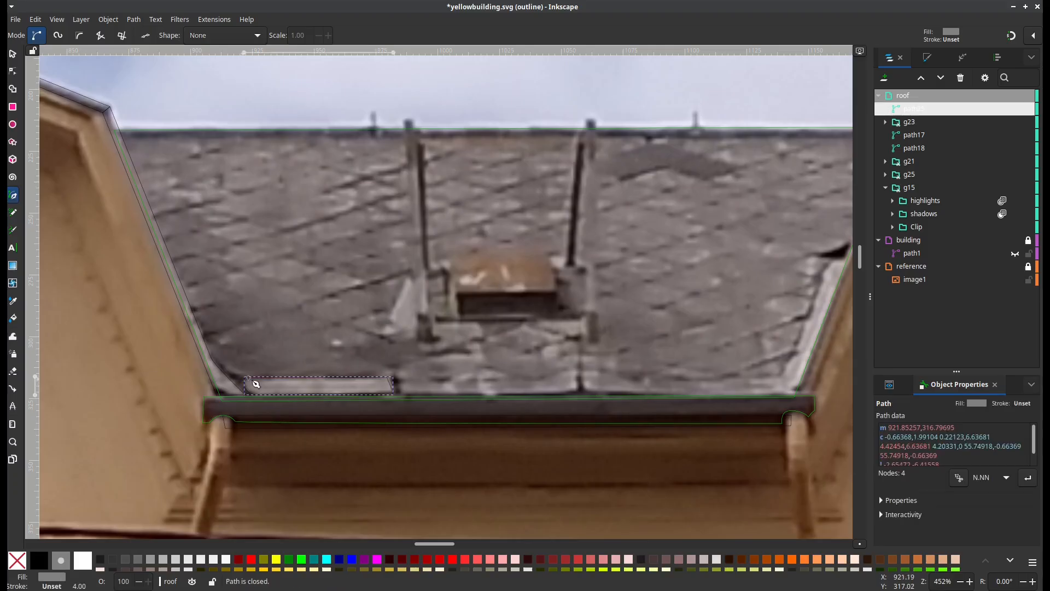
# Draw a closed four-node path over the middle flashing strip above the gutter, about 70 px wide and 7 px high
pyautogui.click(404, 392)
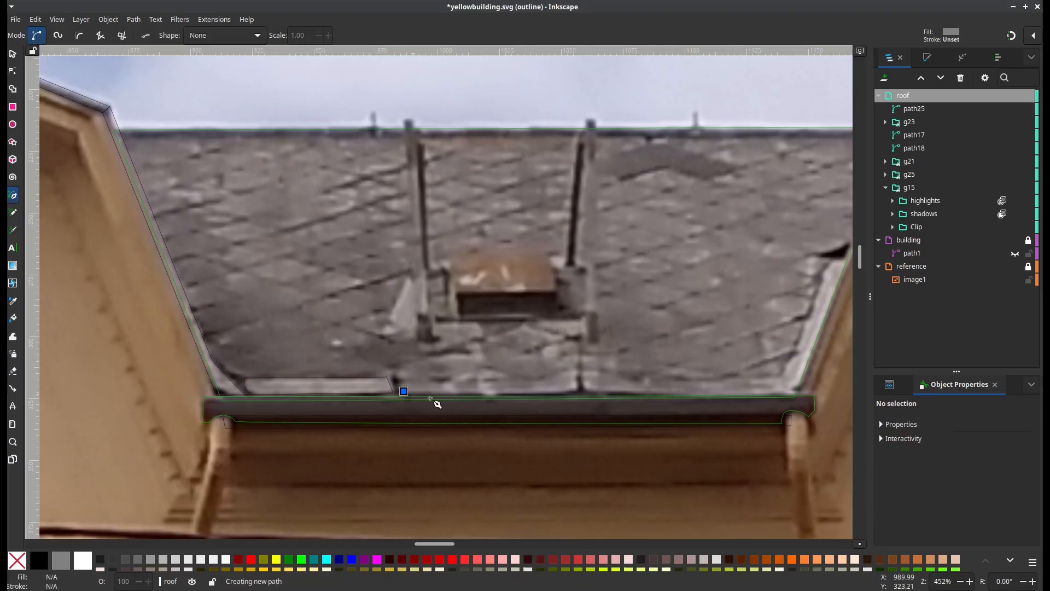
pyautogui.click(576, 392)
pyautogui.click(575, 374)
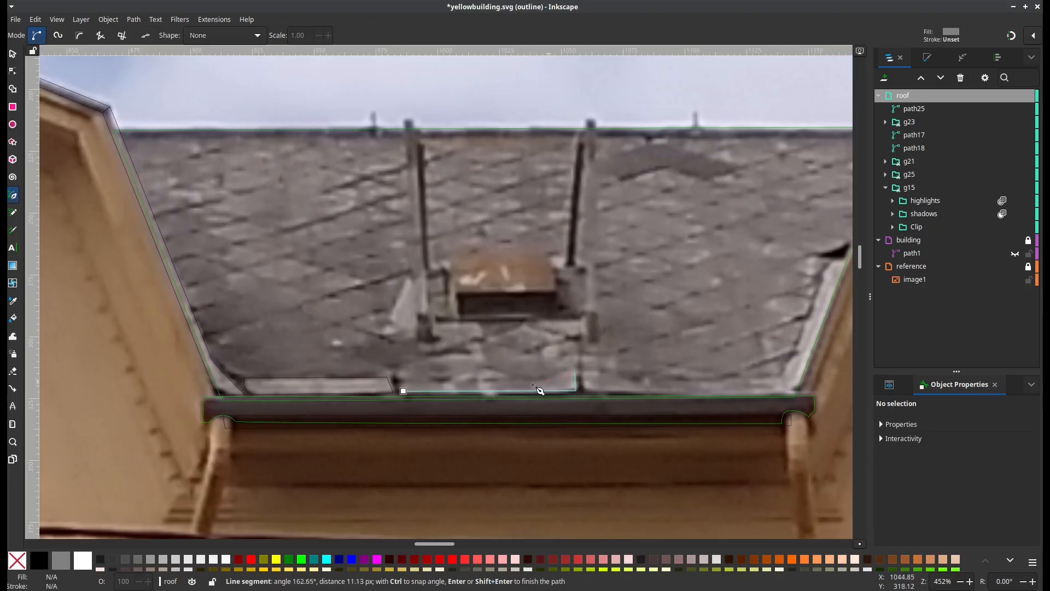
pyautogui.click(408, 380)
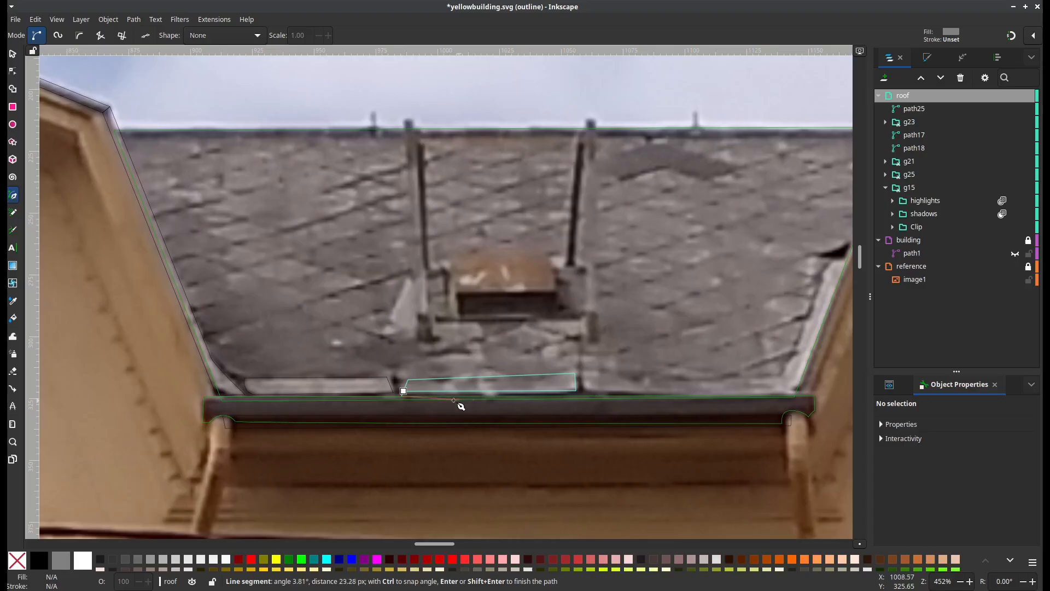
pyautogui.click(403, 391)
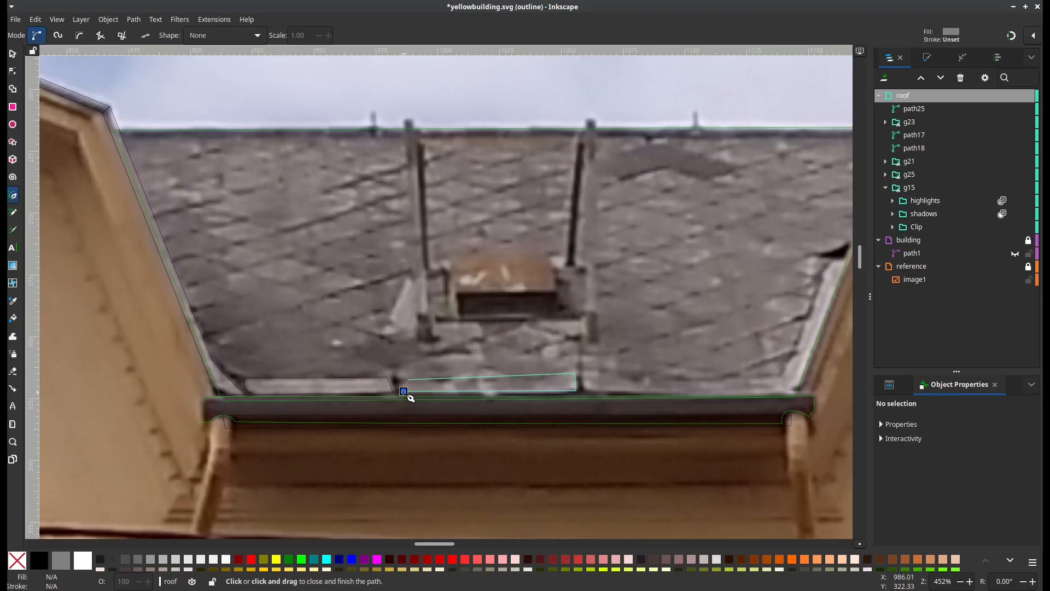
# Draw a closed six-node path around the light flashing patch beside the hatch's left rail, about 16 px wide and 26 px high
pyautogui.hscroll(3, 598, 394)
pyautogui.hscroll(-3, 623, 380)
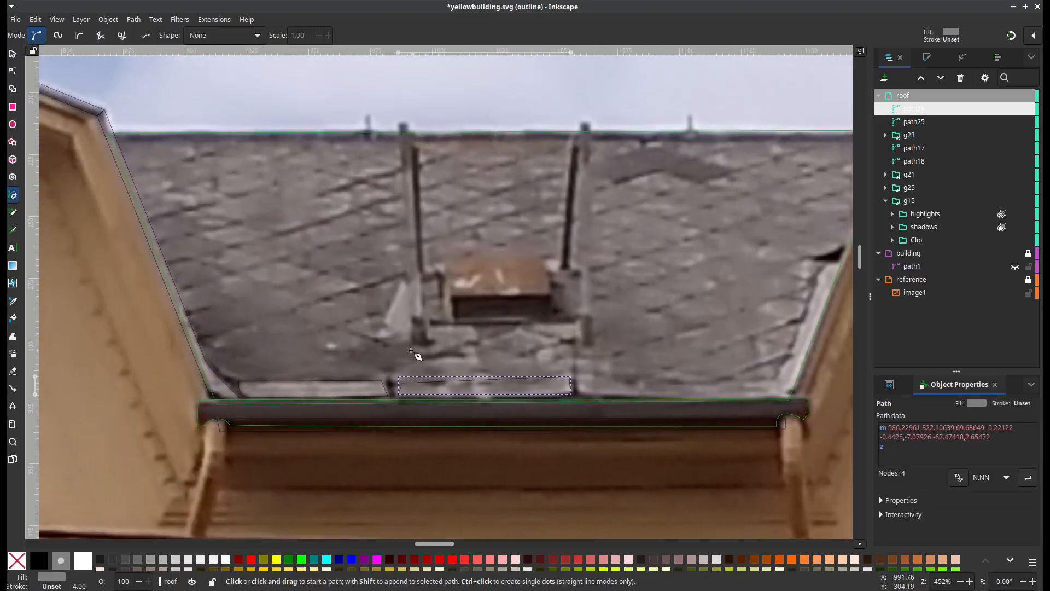
pyautogui.scroll(-4, 414, 298)
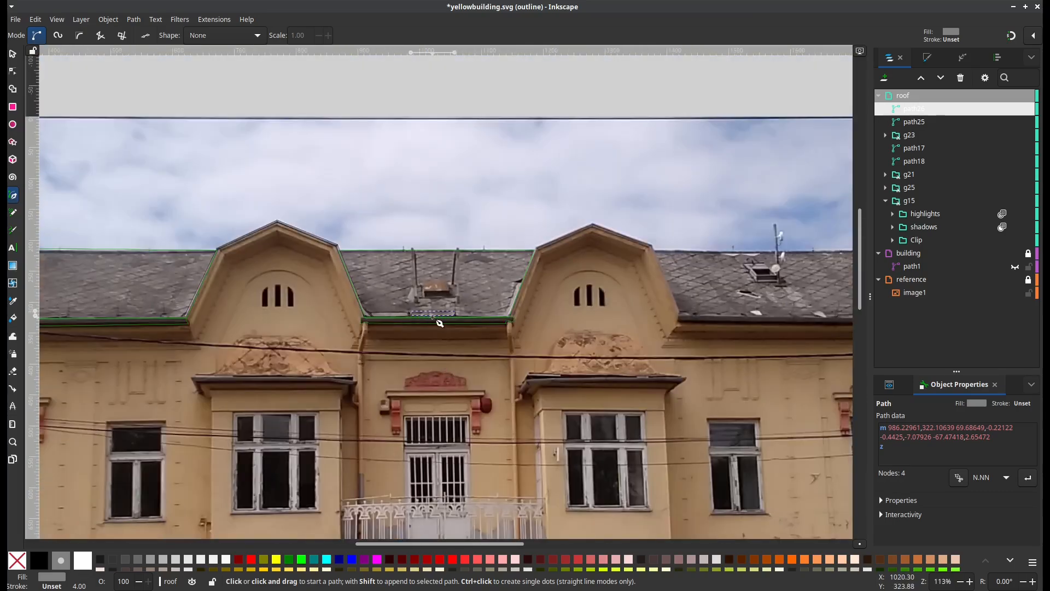
pyautogui.scroll(4, 439, 322)
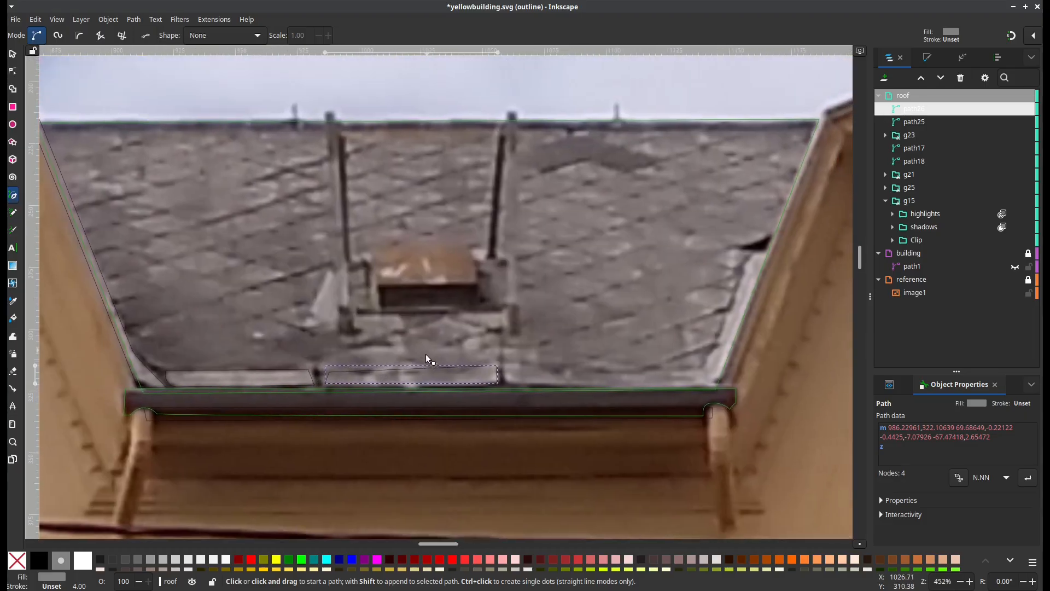
pyautogui.moveTo(428, 358); pyautogui.dragTo(410, 401)
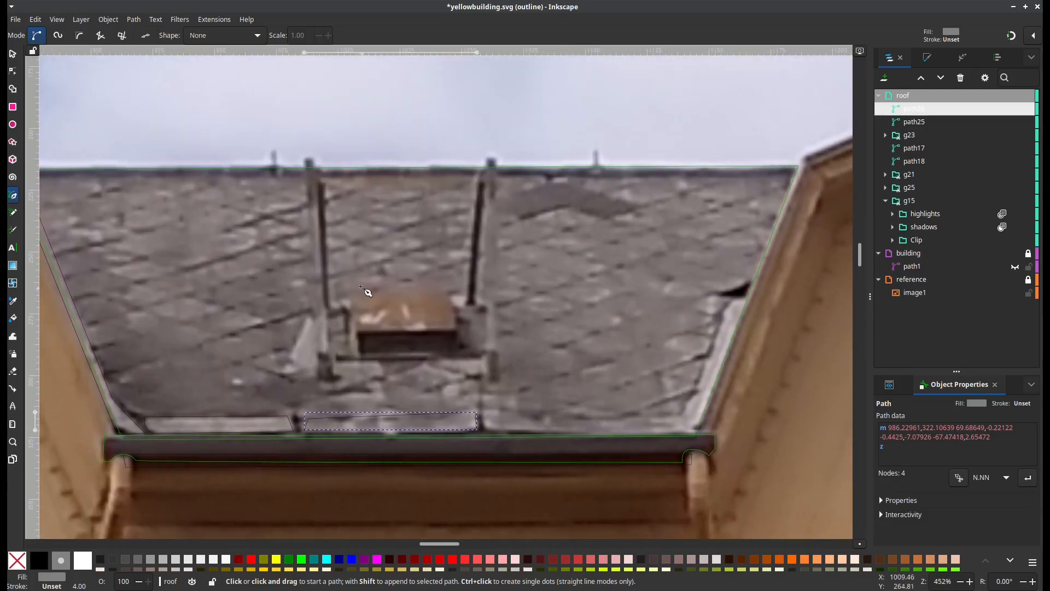
pyautogui.click(309, 317)
pyautogui.click(288, 364)
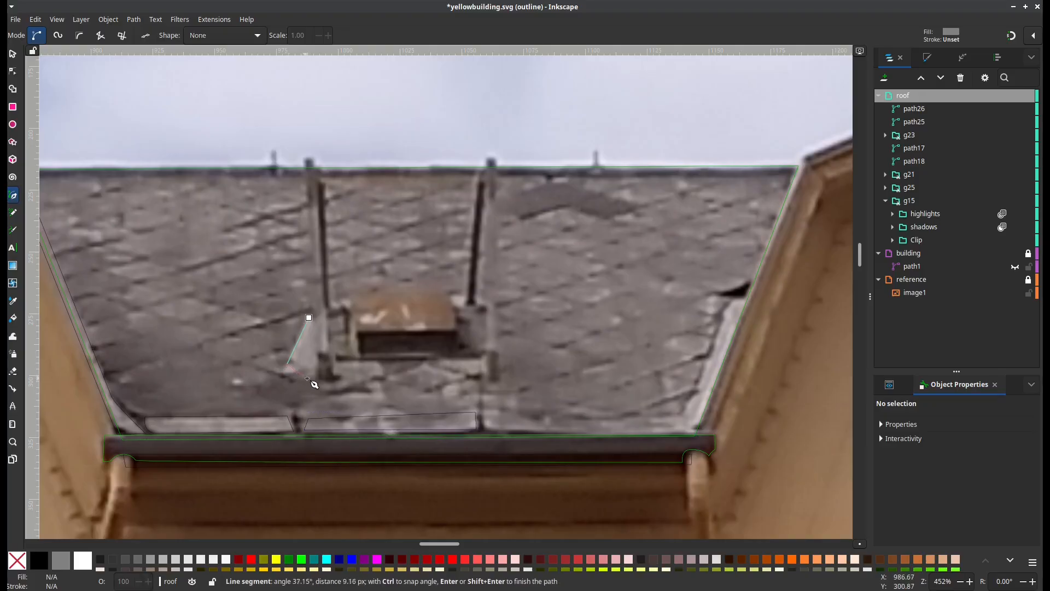
pyautogui.click(315, 375)
pyautogui.click(317, 352)
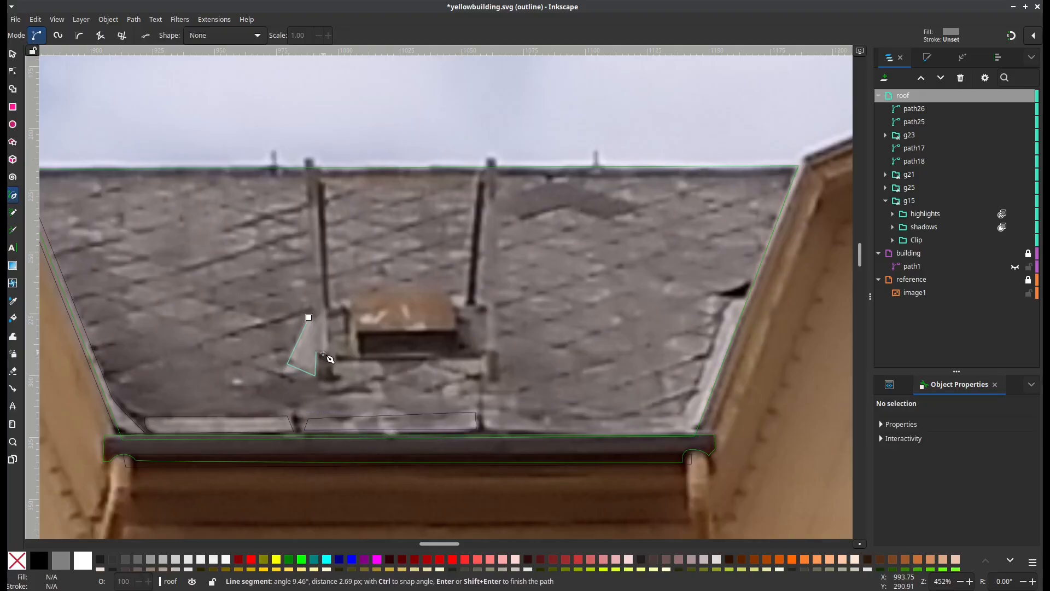
pyautogui.click(326, 350)
pyautogui.click(327, 311)
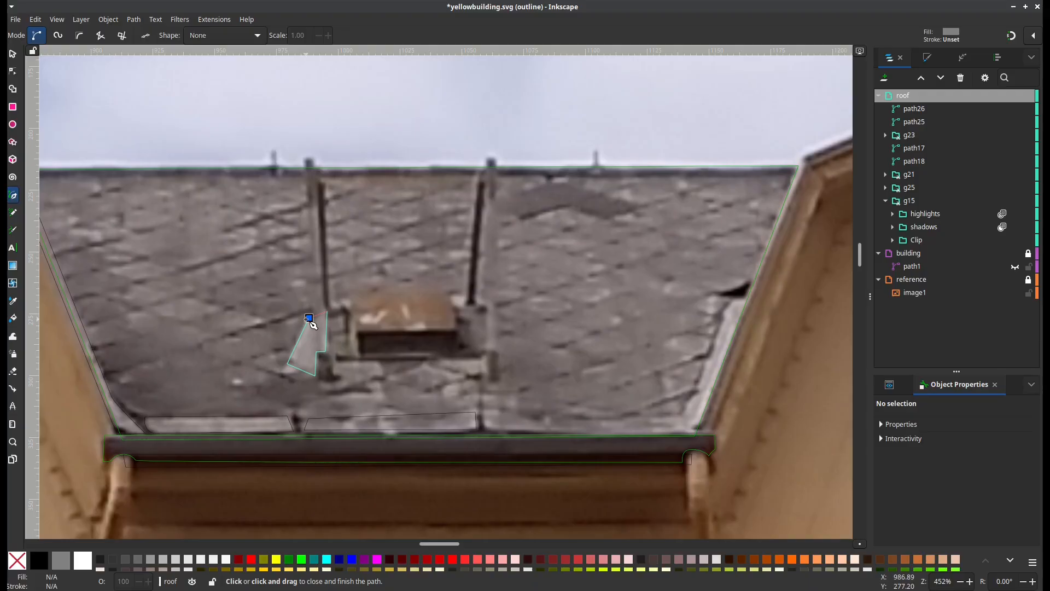
pyautogui.click(309, 317)
pyautogui.hscroll(3, 550, 362)
pyautogui.scroll(-1, 550, 362)
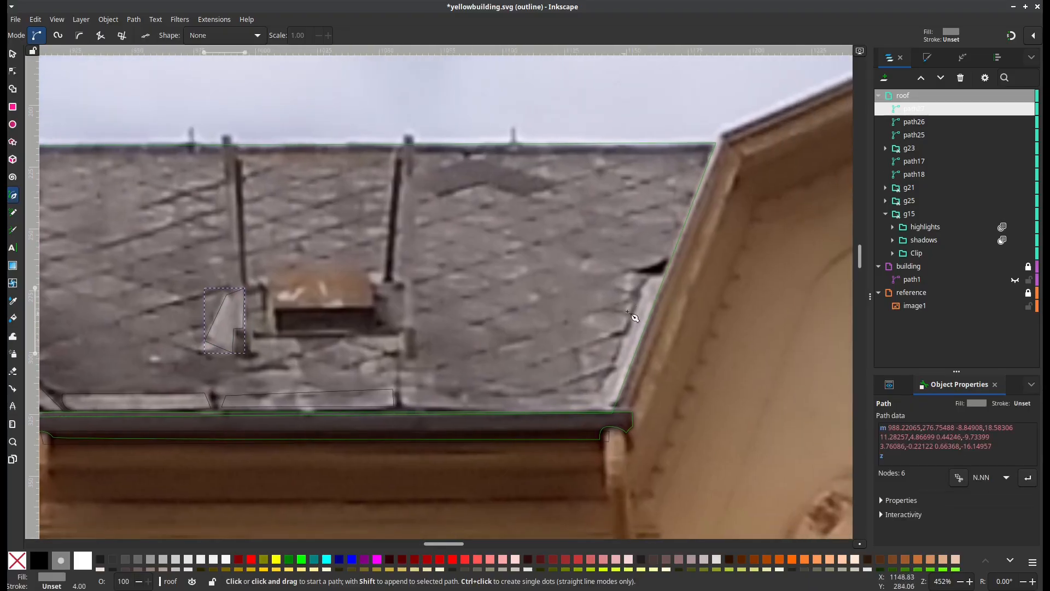
# Draw a closed nine-node path over the light flashing along the slate's lower-right edge and corner, about 62 px wide and 53 px high
pyautogui.click(666, 279)
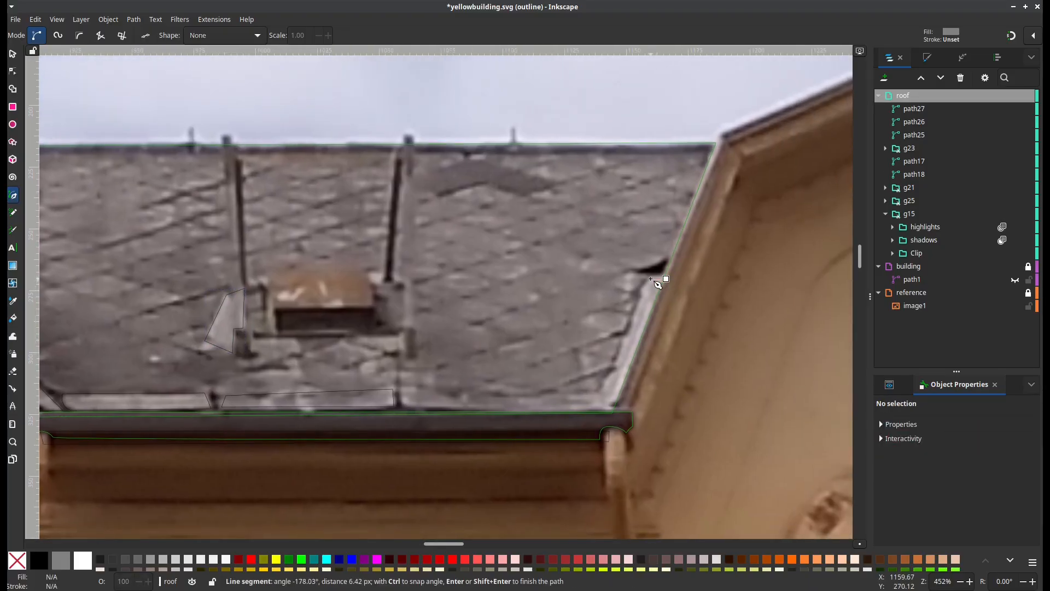
pyautogui.click(645, 280)
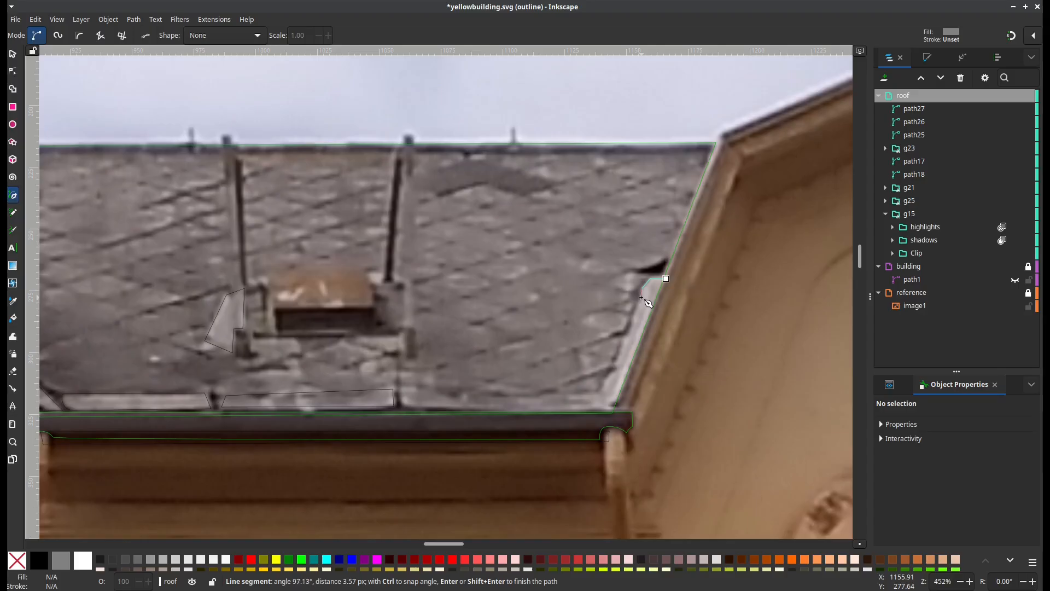
pyautogui.click(642, 297)
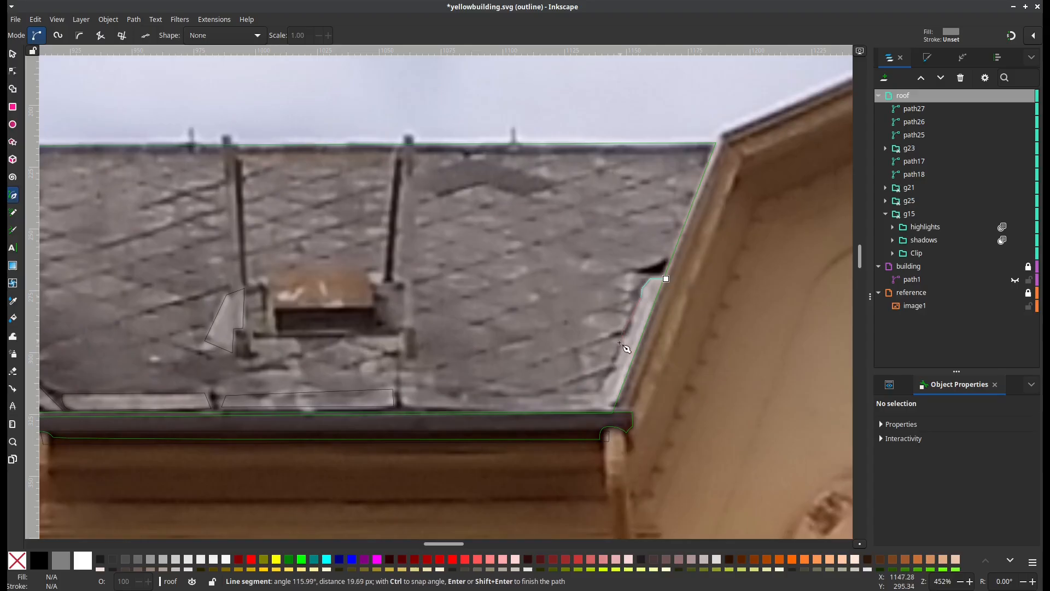
pyautogui.click(599, 394)
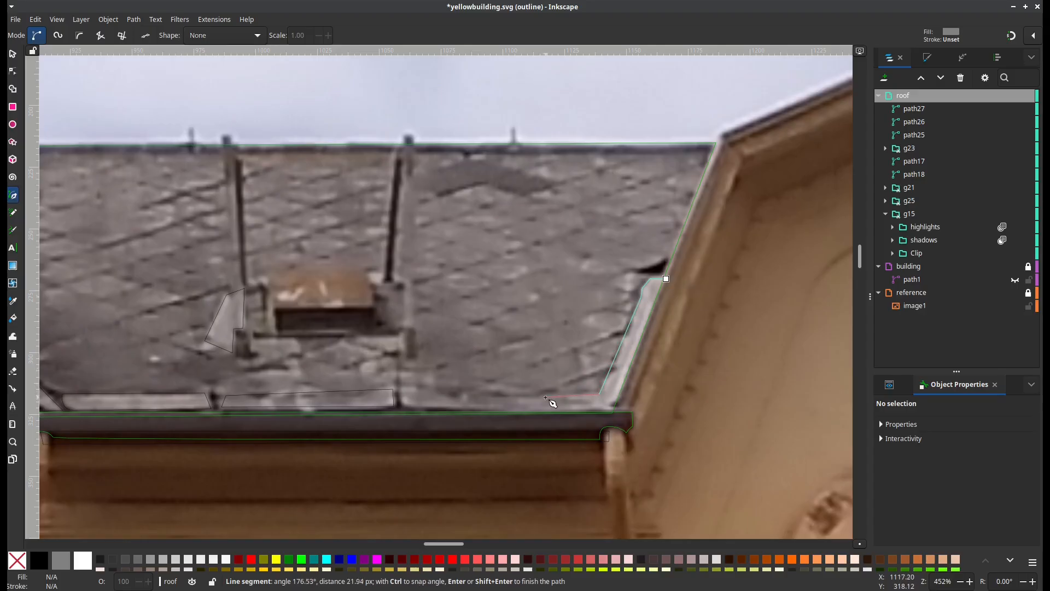
pyautogui.click(514, 398)
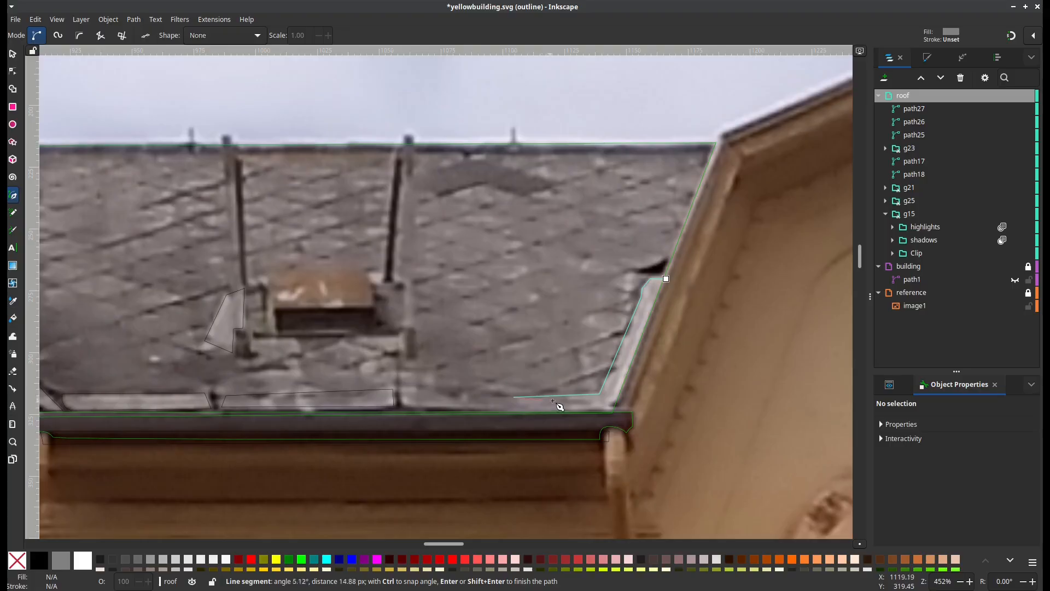
pyautogui.click(586, 403)
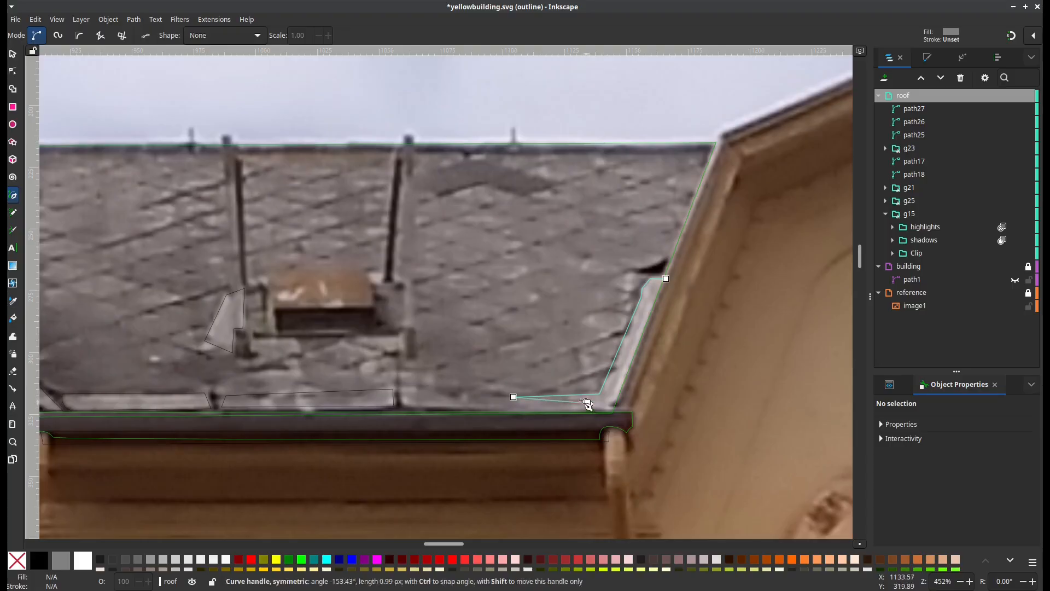
pyautogui.click(516, 409)
pyautogui.click(625, 411)
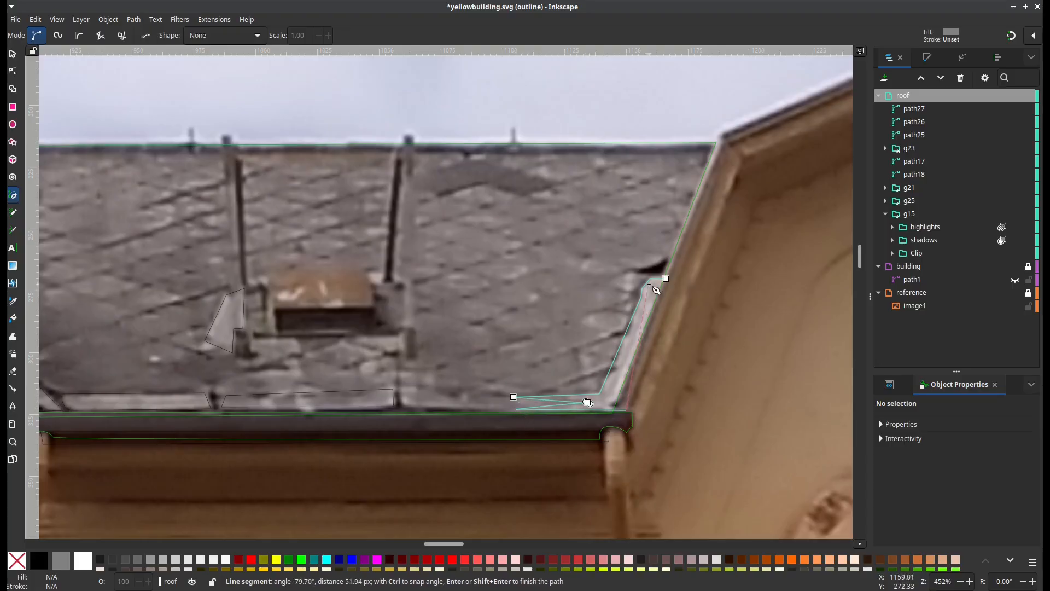
pyautogui.click(666, 279)
# Draw a closed four-node path over the dark strip of the hatch's left rail, about 6 px wide and 52 px high
pyautogui.hscroll(-5, 403, 252)
pyautogui.scroll(2, 403, 252)
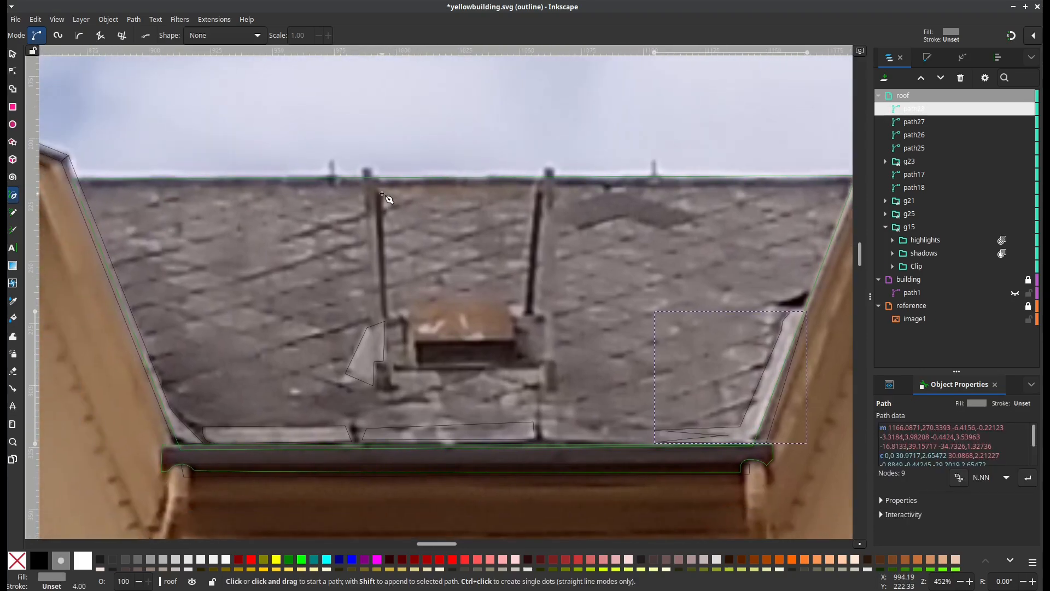
pyautogui.click(382, 193)
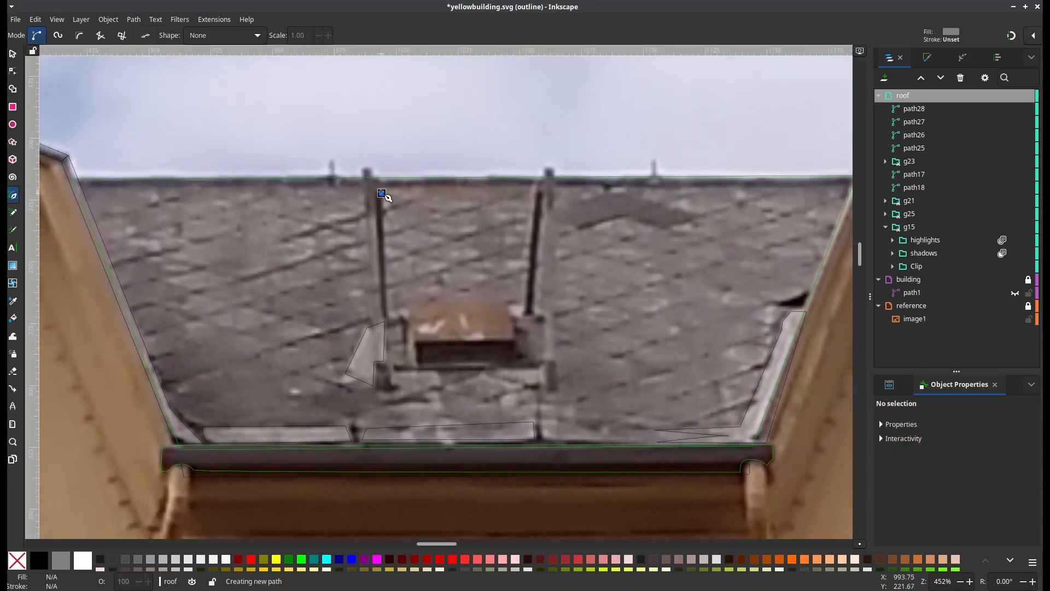
pyautogui.click(382, 321)
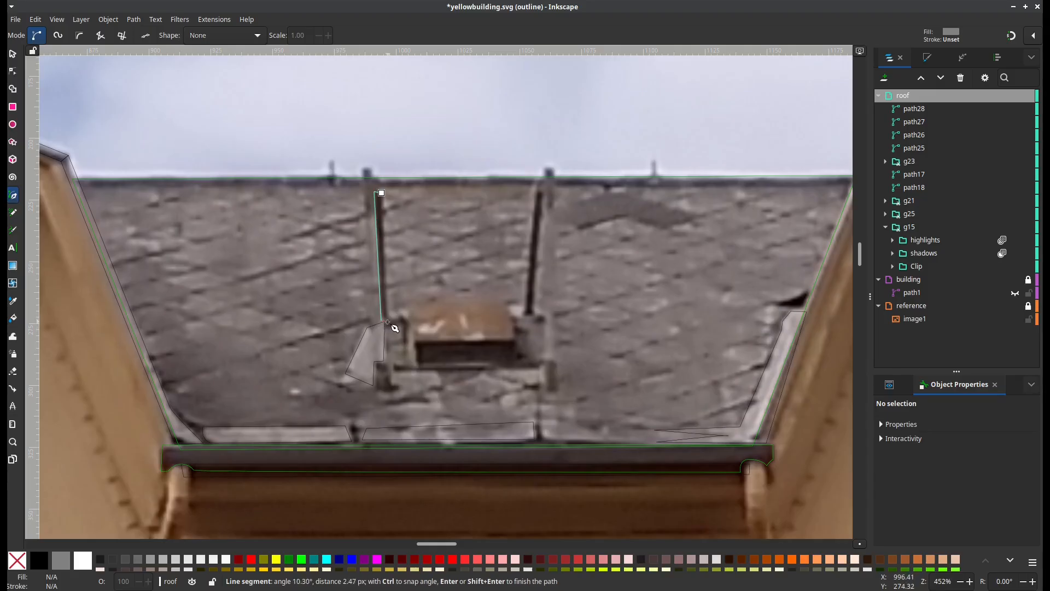
pyautogui.click(382, 194)
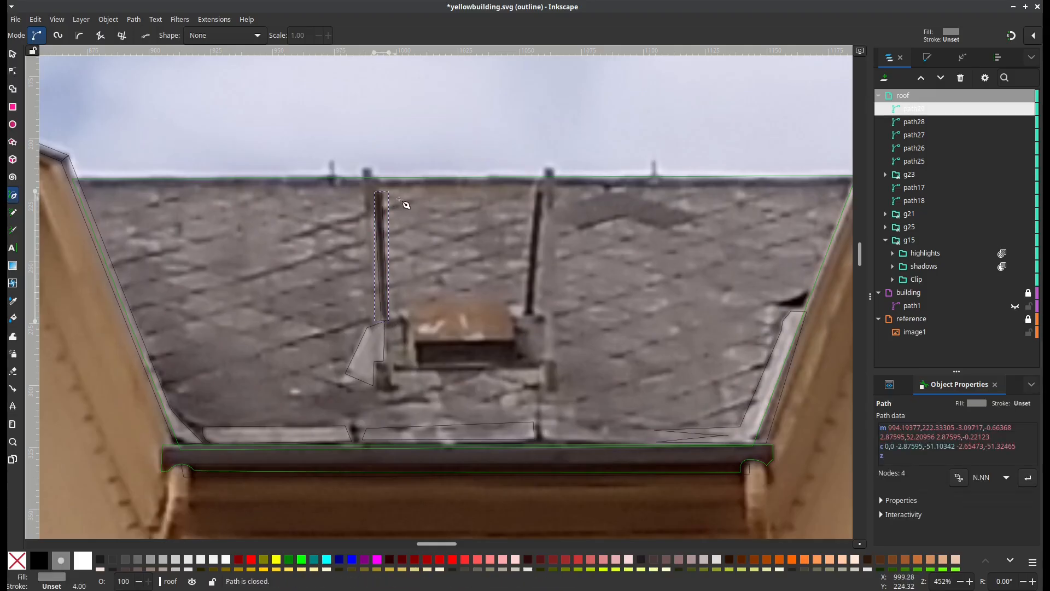
# Draw a closed four-node path over the dark strip of the hatch's right rail, about 9 px wide and 52 px high
pyautogui.click(544, 192)
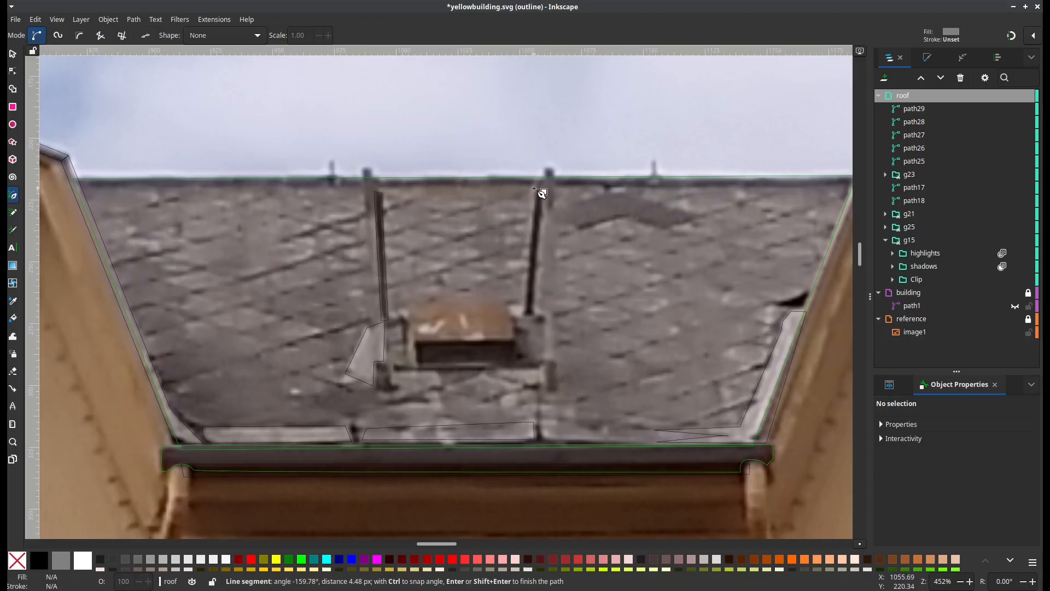
pyautogui.click(525, 316)
pyautogui.click(532, 314)
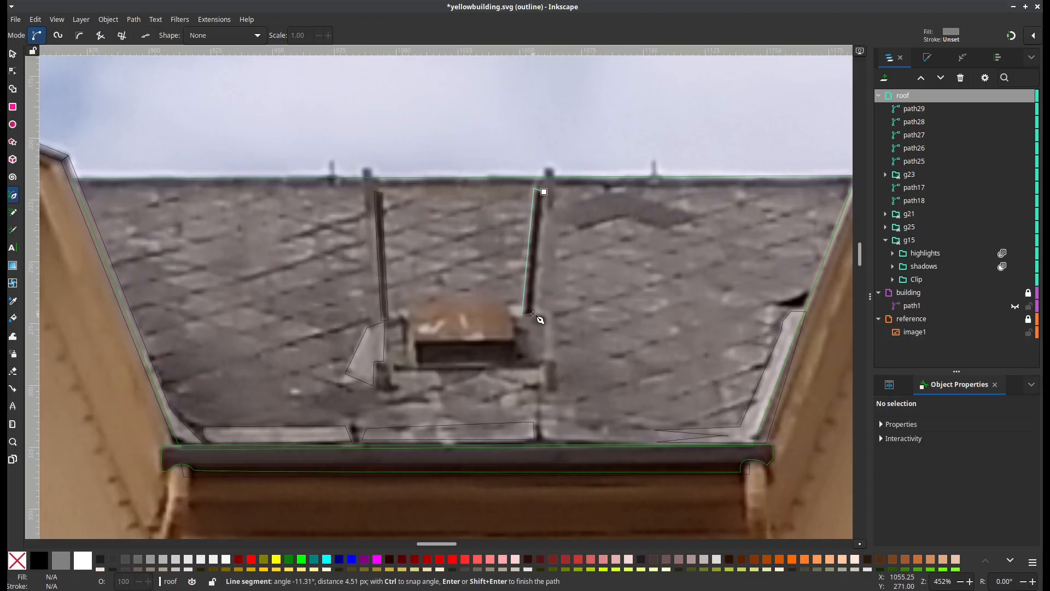
pyautogui.click(544, 192)
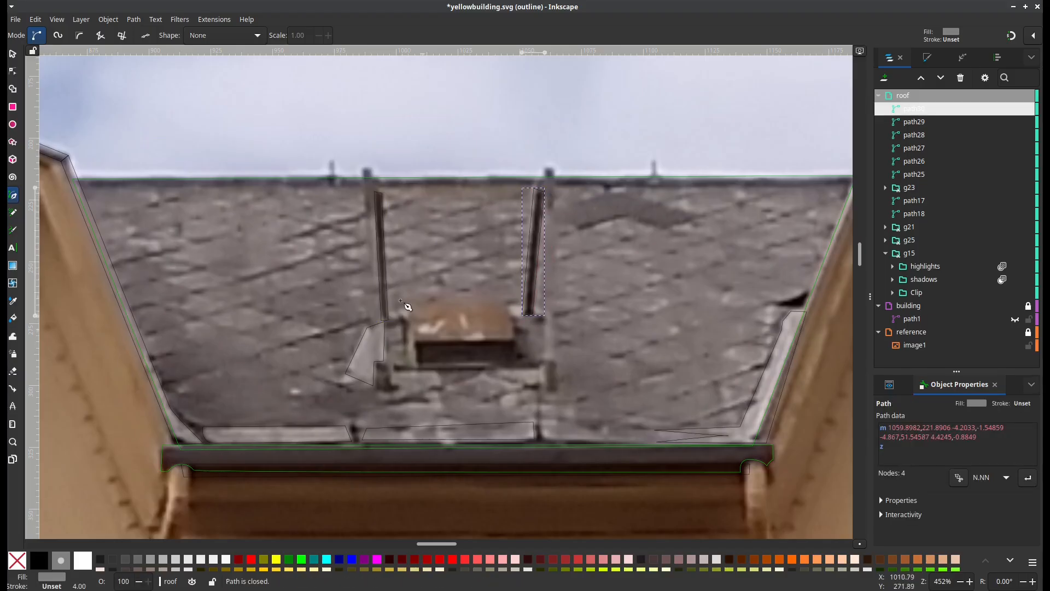
# Draw a closed five-node path around the hatch's brown top face, about 41 px wide and 17 px high
pyautogui.scroll(2, 415, 320)
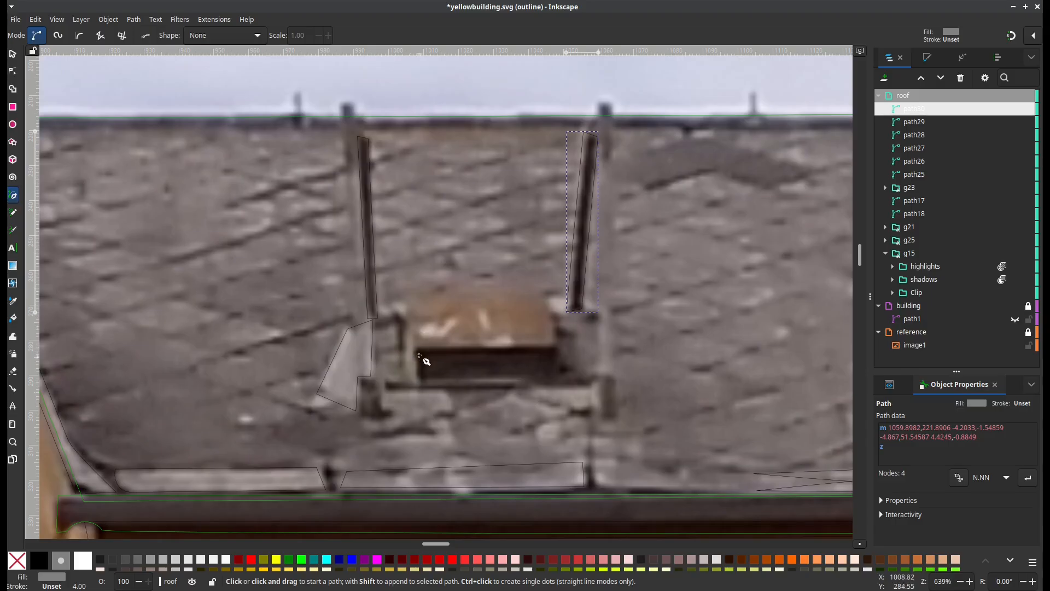
pyautogui.click(410, 291)
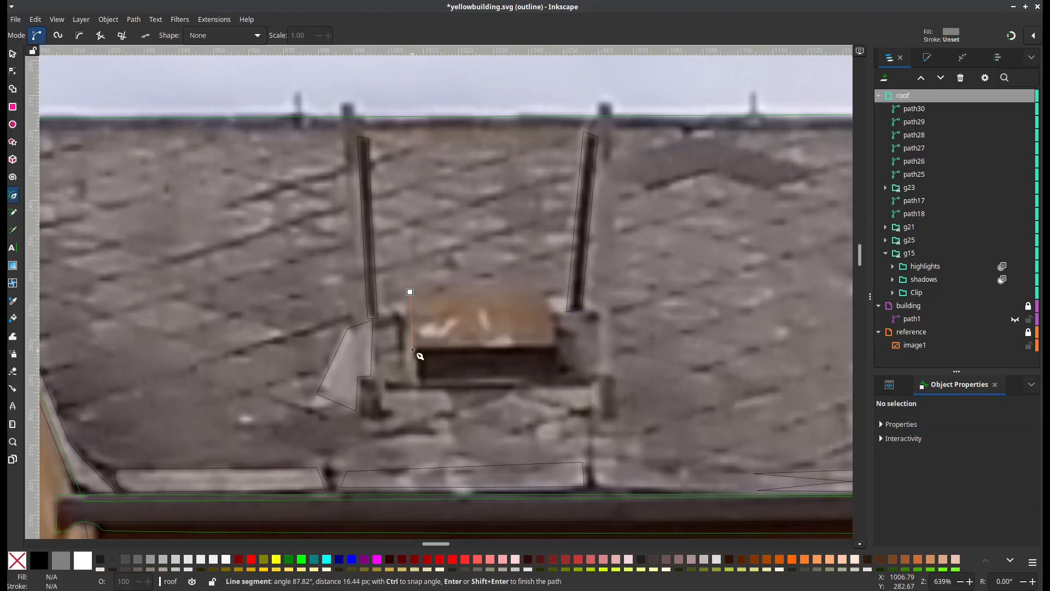
pyautogui.click(414, 349)
pyautogui.click(553, 343)
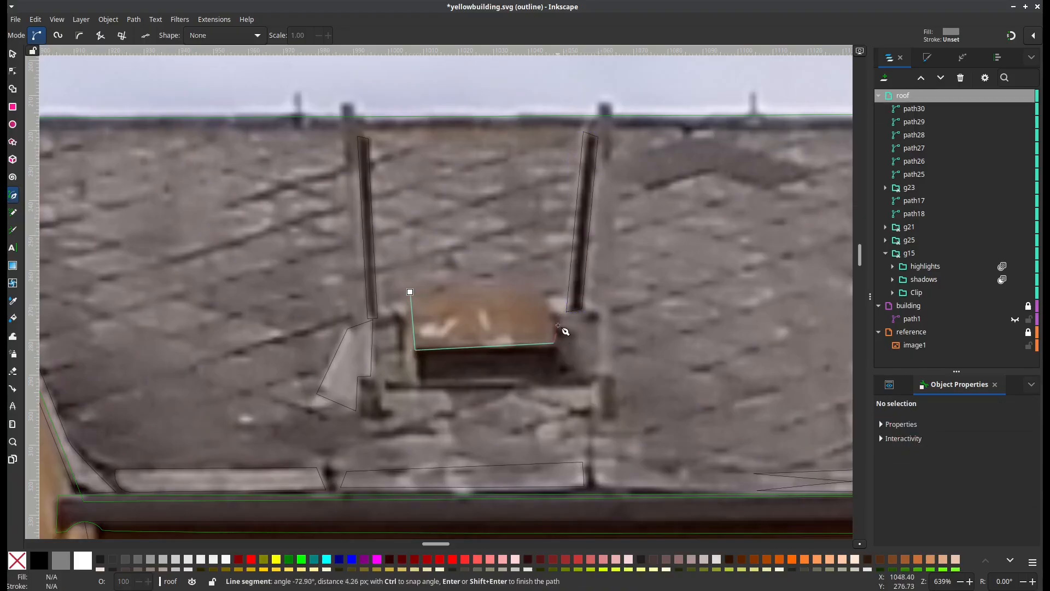
pyautogui.click(546, 296)
pyautogui.click(410, 291)
# Draw a closed four-node path around the hatch's dark front face, about 40 px wide and 11 px high
pyautogui.scroll(-2, 423, 369)
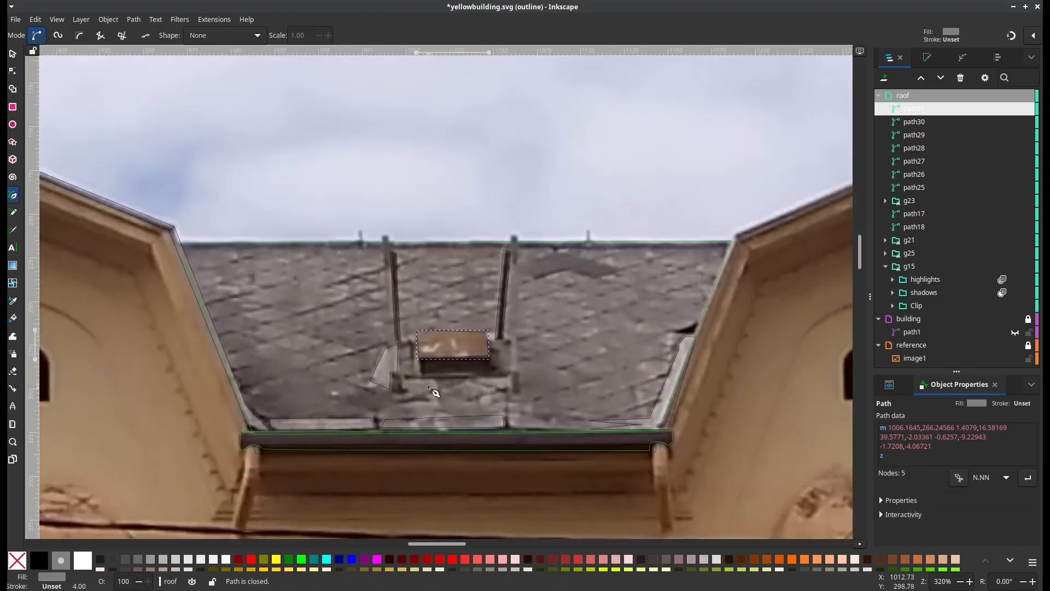
pyautogui.scroll(3, 431, 392)
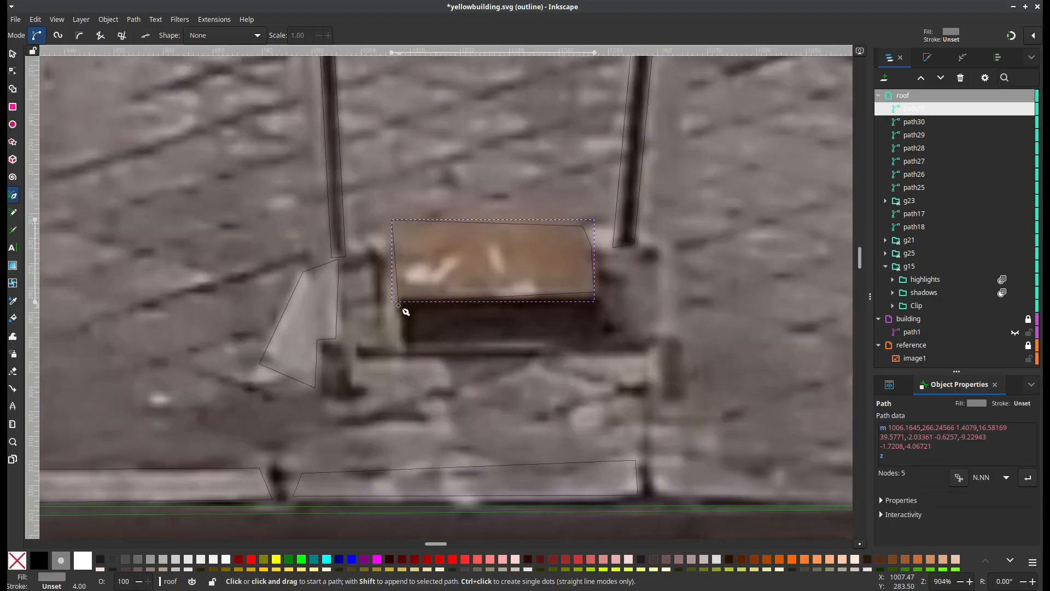
pyautogui.click(402, 299)
pyautogui.click(403, 354)
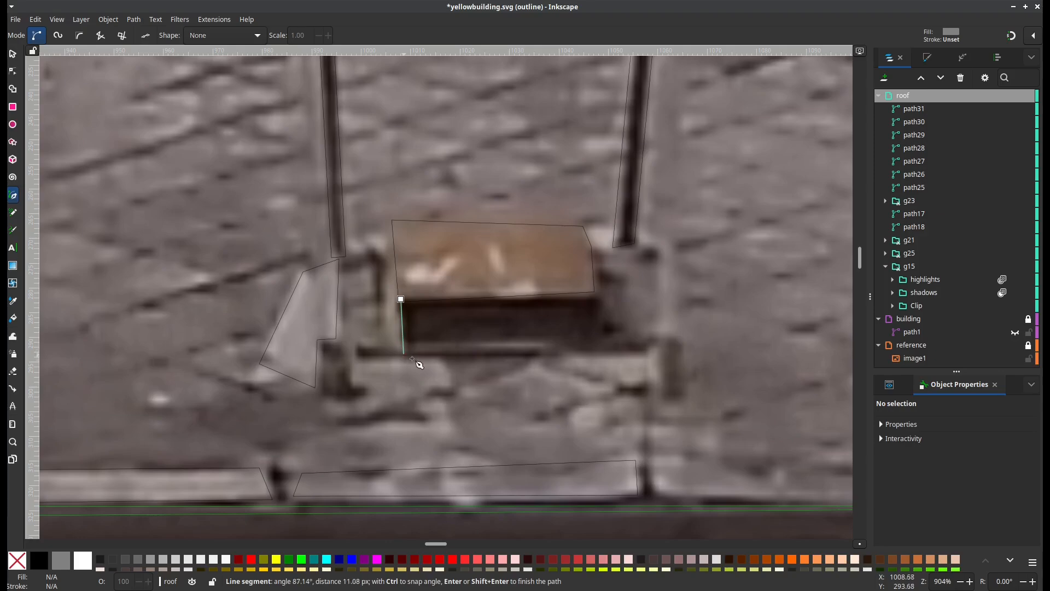
pyautogui.click(596, 346)
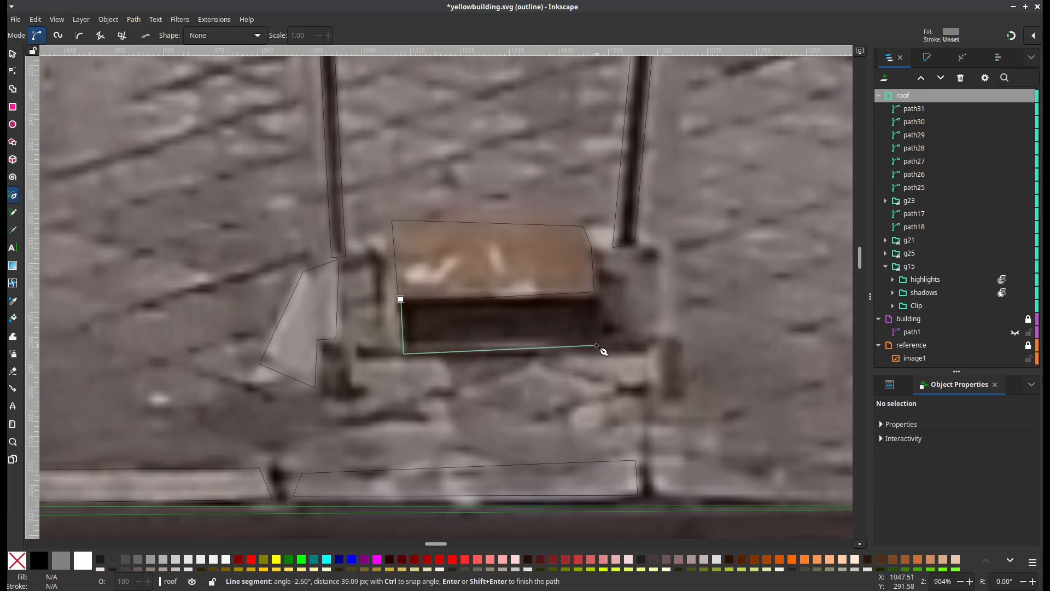
pyautogui.click(595, 300)
pyautogui.click(401, 299)
# Adjust the four corner nodes of the hatch's front face path to fit the dark area, about 40 px wide and 10 px high
pyautogui.scroll(-2, 427, 336)
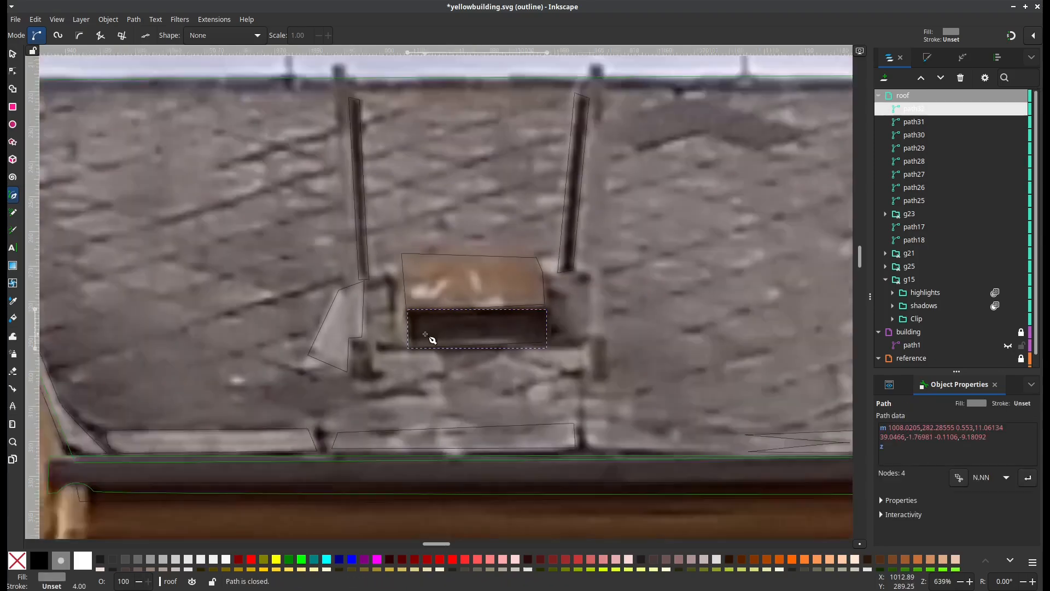
pyautogui.scroll(3, 331, 381)
pyautogui.hscroll(-3, 520, 419)
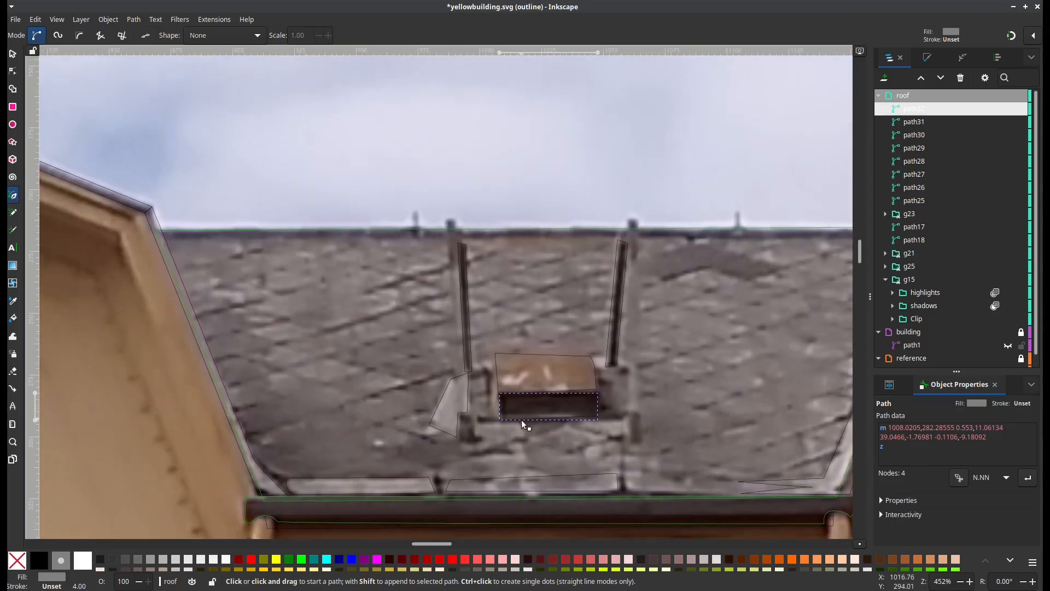
pyautogui.hscroll(5, 316, 342)
pyautogui.scroll(-1, 316, 343)
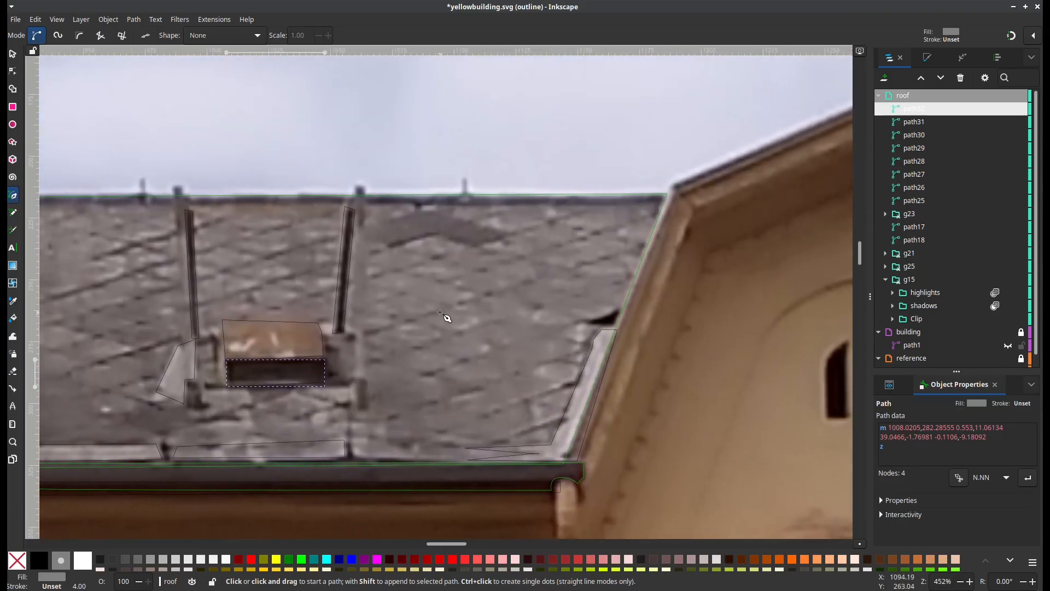
pyautogui.scroll(3, 444, 325)
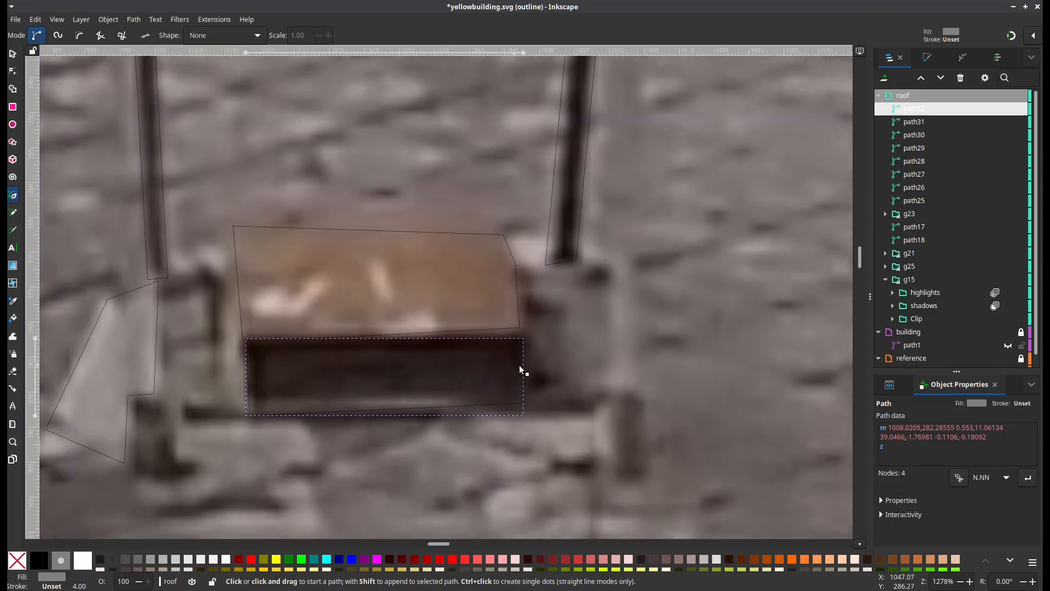
pyautogui.press('n')
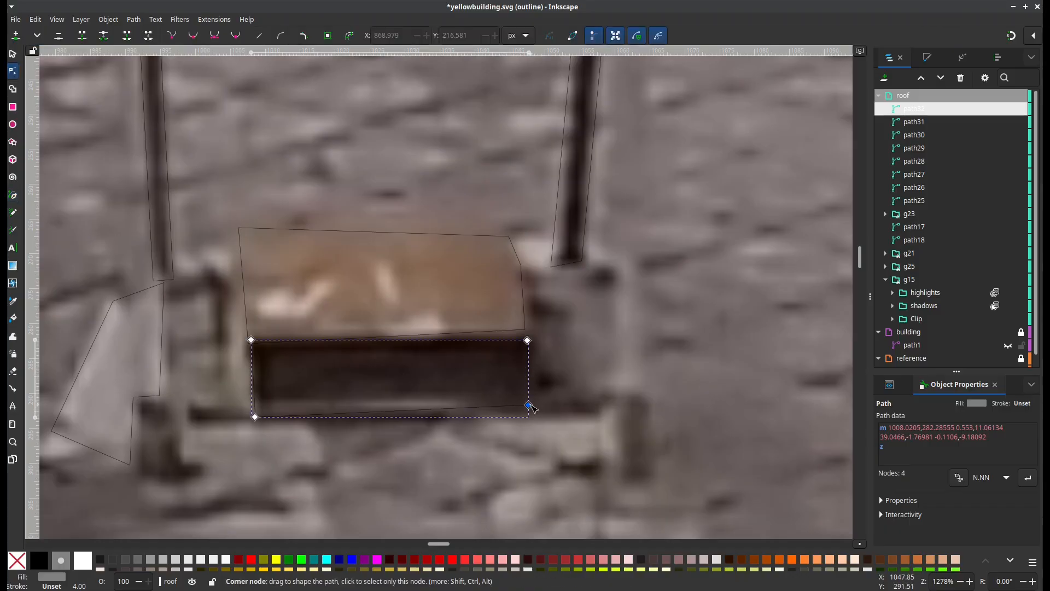
pyautogui.moveTo(526, 405); pyautogui.dragTo(526, 412)
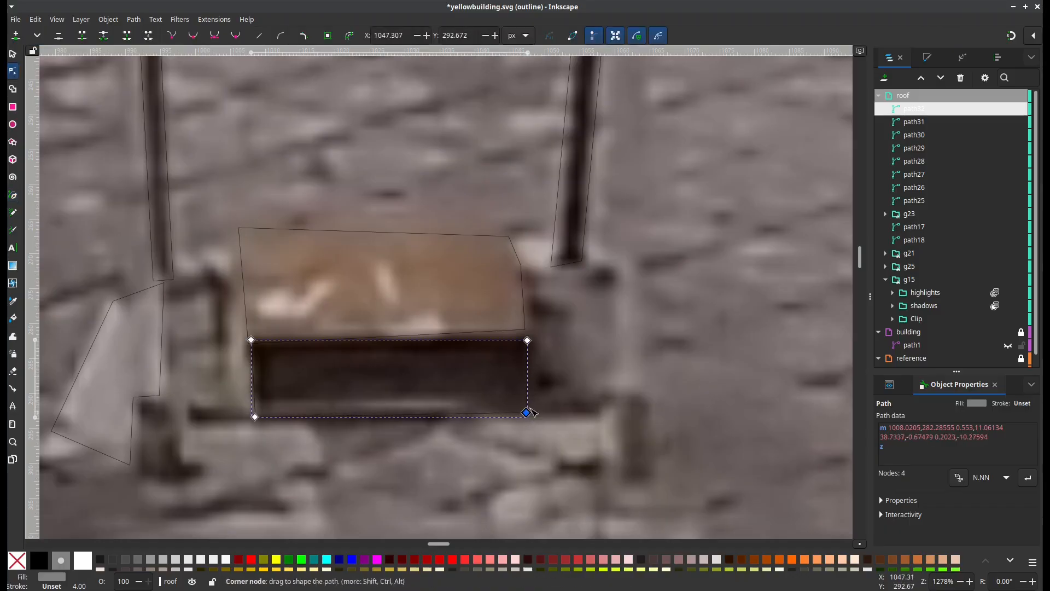
pyautogui.moveTo(527, 339); pyautogui.dragTo(532, 339)
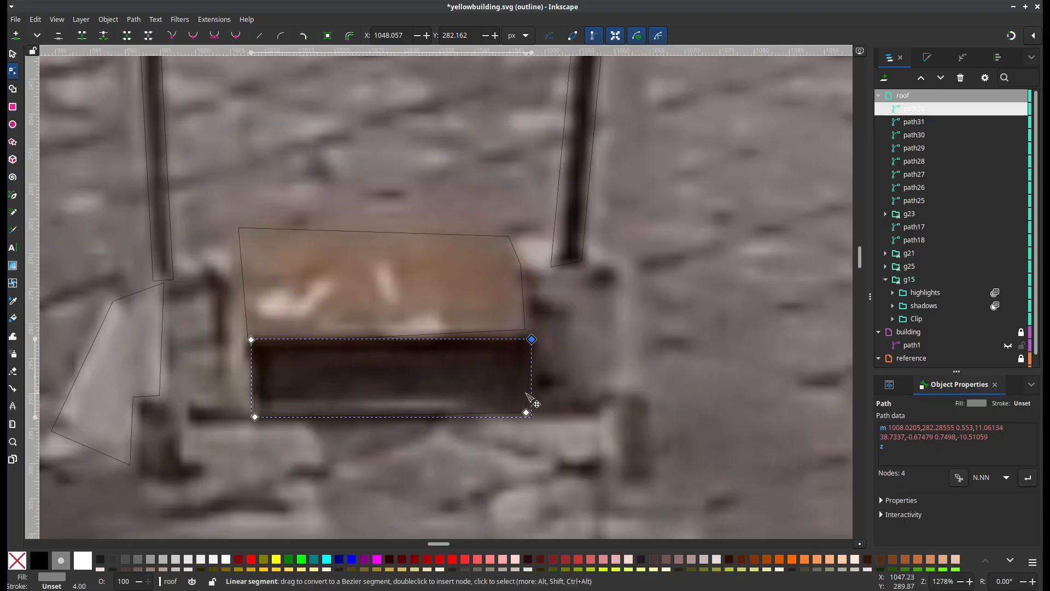
pyautogui.moveTo(529, 413); pyautogui.dragTo(532, 411)
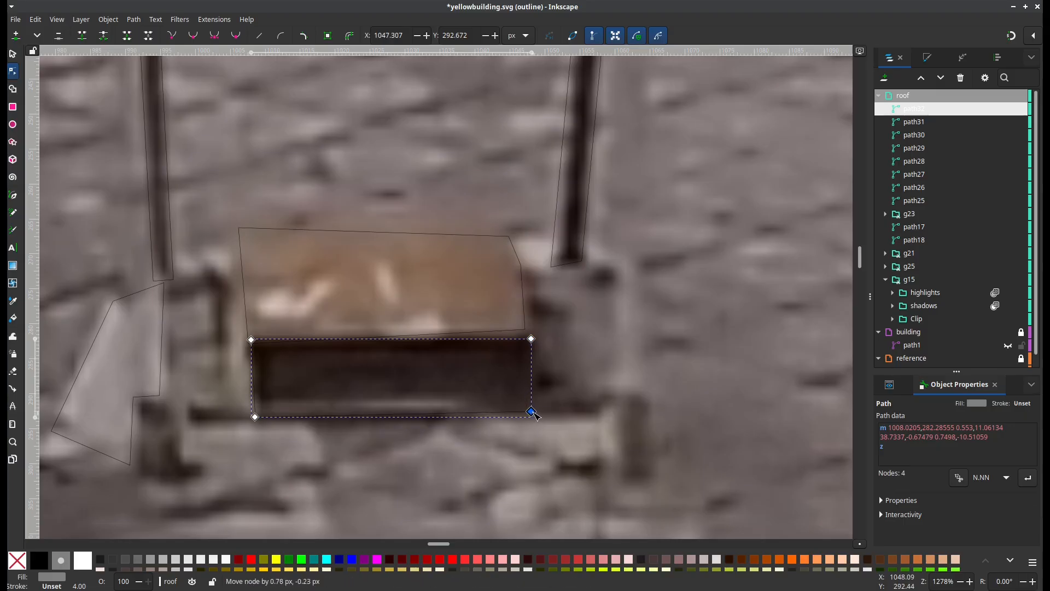
pyautogui.keyDown('shift'); pyautogui.click(255, 417); pyautogui.keyUp('shift')
pyautogui.moveTo(257, 417); pyautogui.dragTo(257, 413)
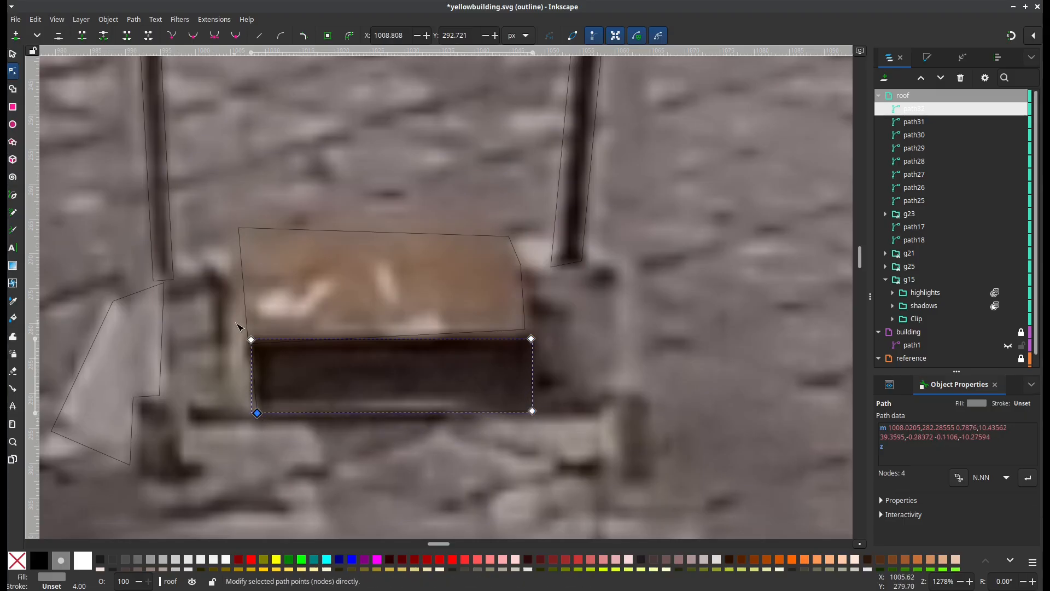
pyautogui.keyDown('shift'); pyautogui.click(252, 340); pyautogui.keyUp('shift')
pyautogui.click(258, 340)
pyautogui.moveTo(258, 340); pyautogui.dragTo(263, 340)
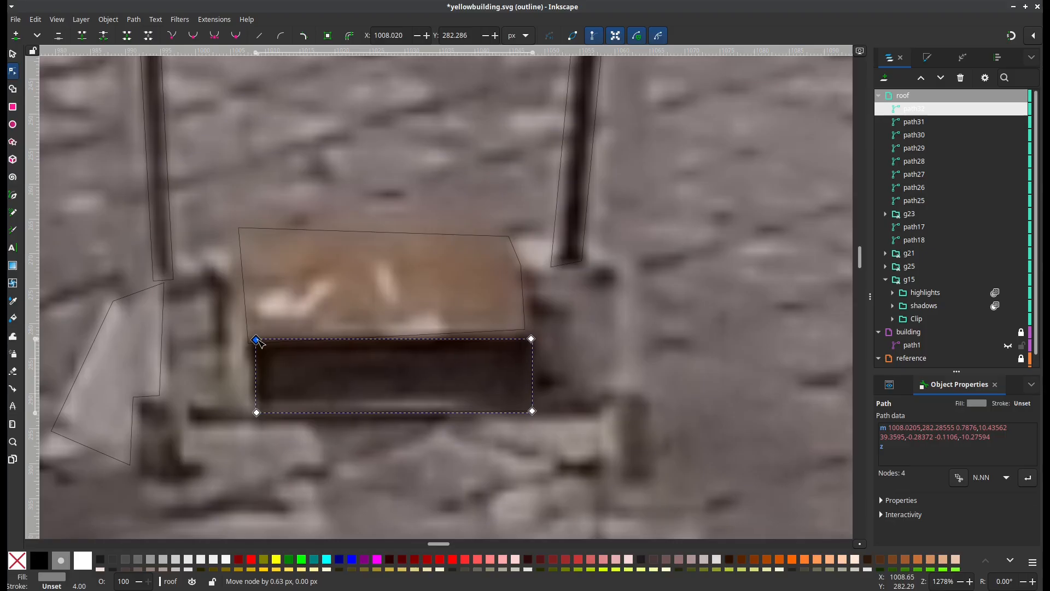
# Enable snapping and reshape the hatch's top face path, snapping its lower corners to the front face's upper corners and raising its top edge slightly
pyautogui.click(248, 343)
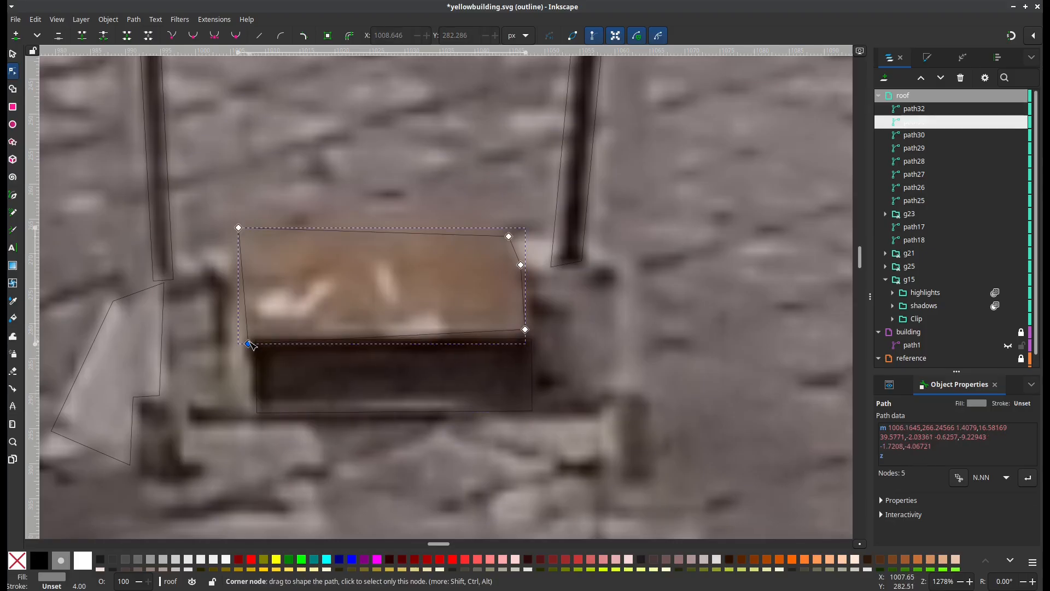
pyautogui.press('%')
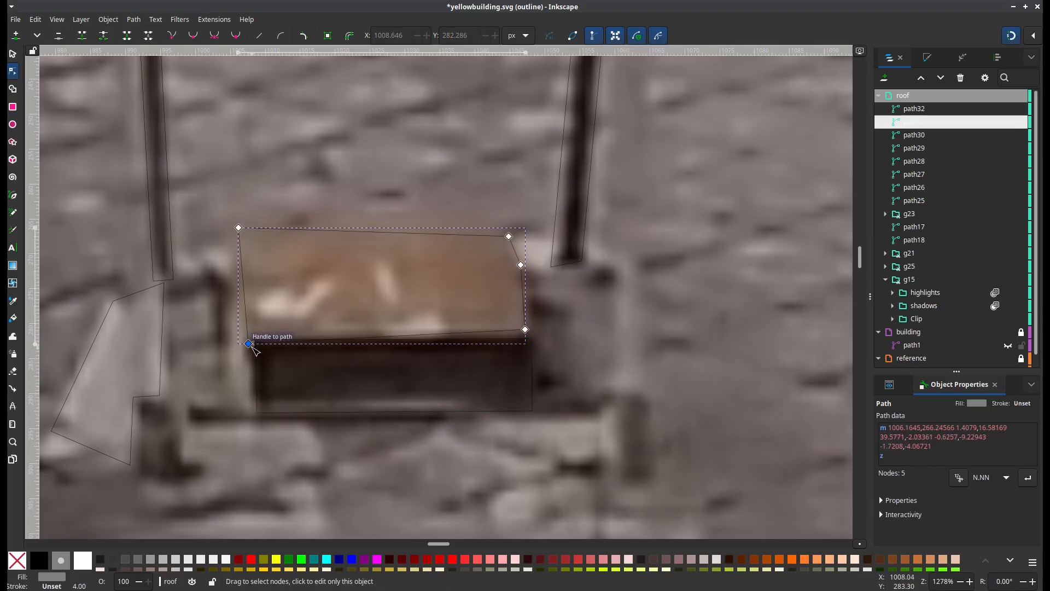
pyautogui.moveTo(251, 345); pyautogui.dragTo(264, 342)
pyautogui.moveTo(238, 227); pyautogui.dragTo(238, 222)
pyautogui.moveTo(509, 236); pyautogui.dragTo(509, 228)
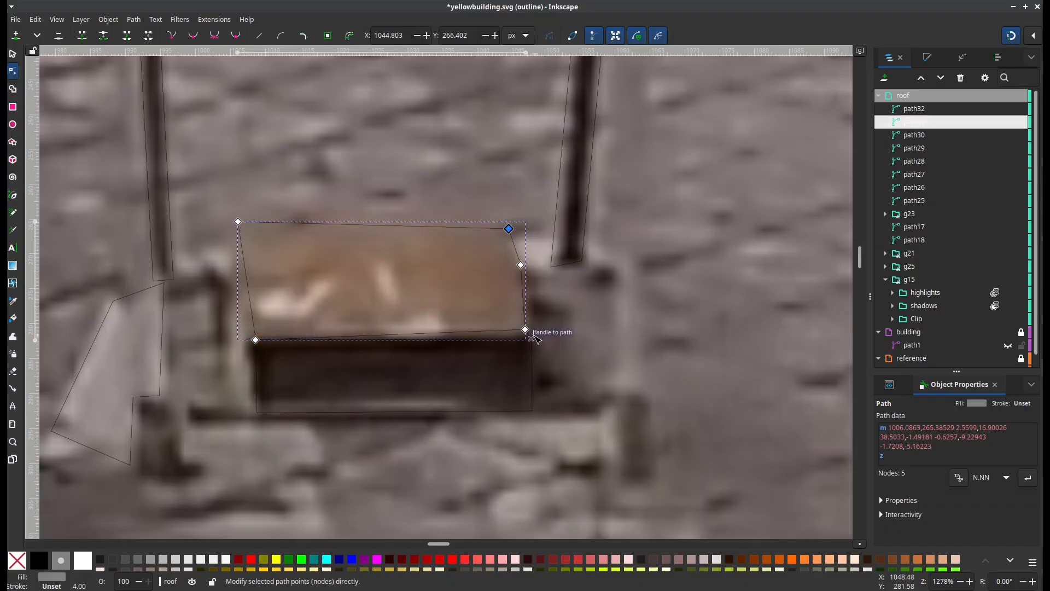
pyautogui.moveTo(526, 331); pyautogui.dragTo(532, 340)
pyautogui.moveTo(522, 266); pyautogui.dragTo(528, 275)
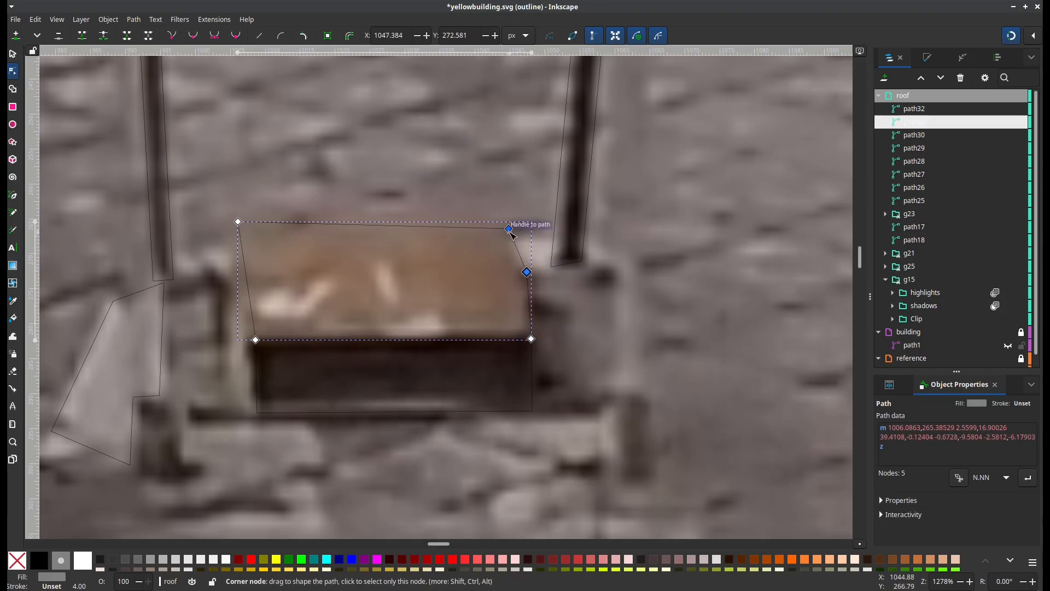
# Shift the upper-right corner node of the hatch's top face path slightly up and to the left, and deselect the path
pyautogui.moveTo(509, 229); pyautogui.dragTo(504, 227)
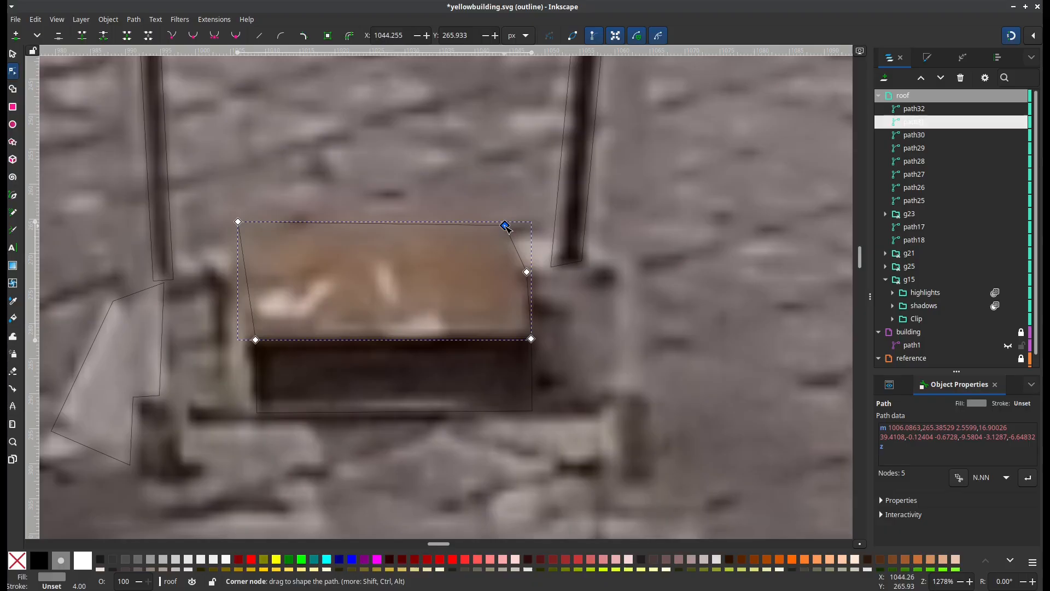
pyautogui.scroll(-3, 263, 342)
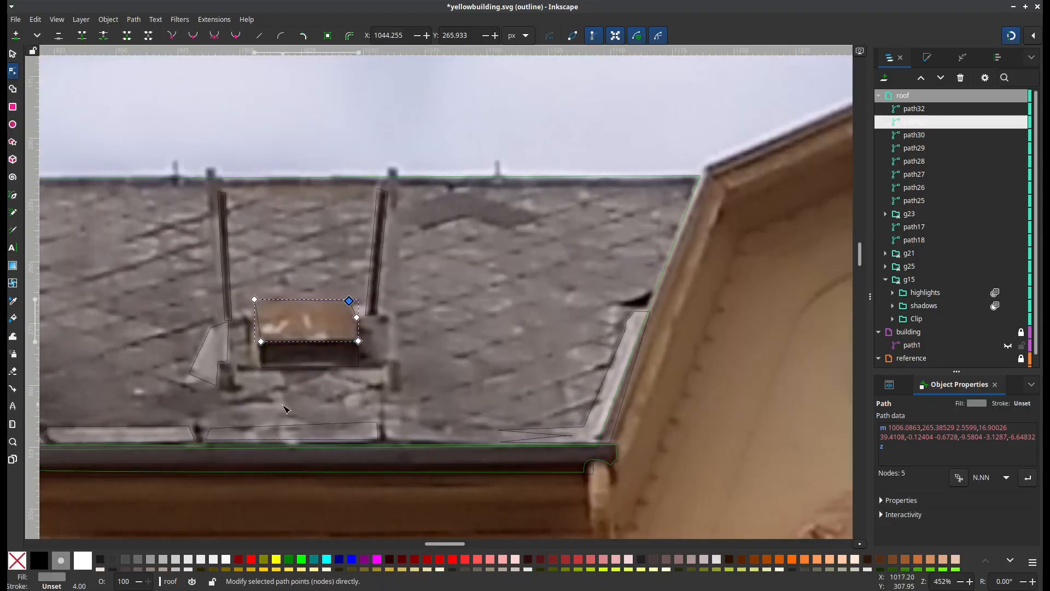
pyautogui.moveTo(286, 406); pyautogui.dragTo(450, 388)
pyautogui.scroll(2, 407, 333)
pyautogui.click(414, 234)
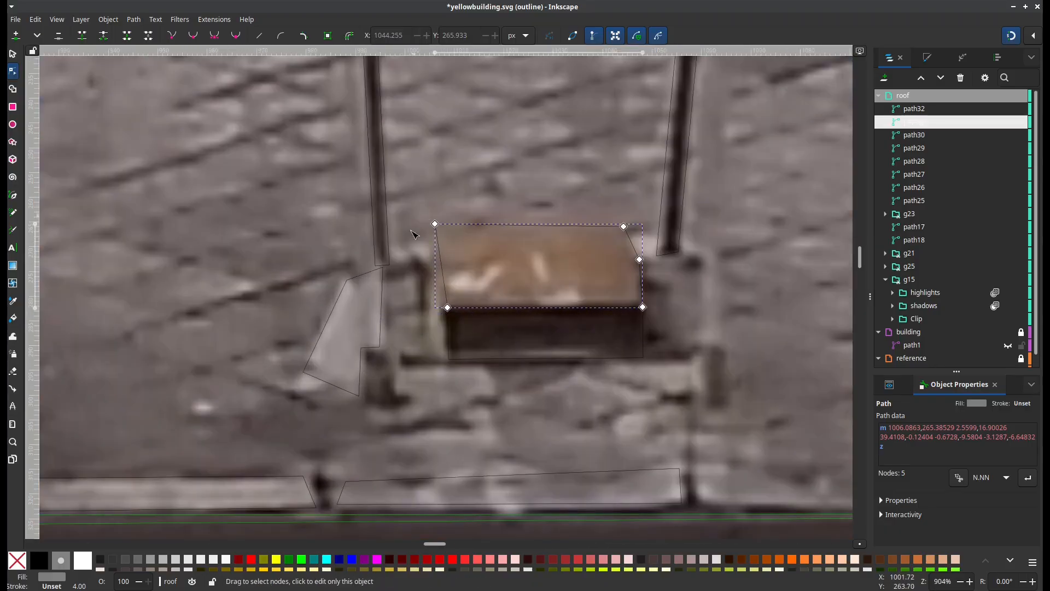
pyautogui.click(414, 372)
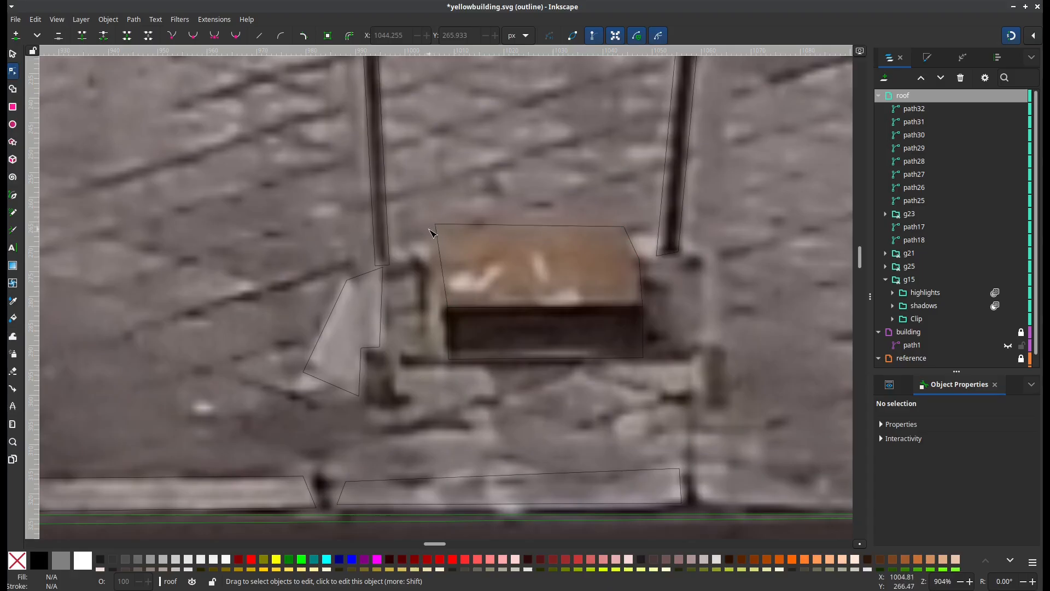
# Draw a closed five-node path along the hatch's left side face, snapped to the neighbouring faces' corners, about 4 px wide and 27 px high
pyautogui.press('b')
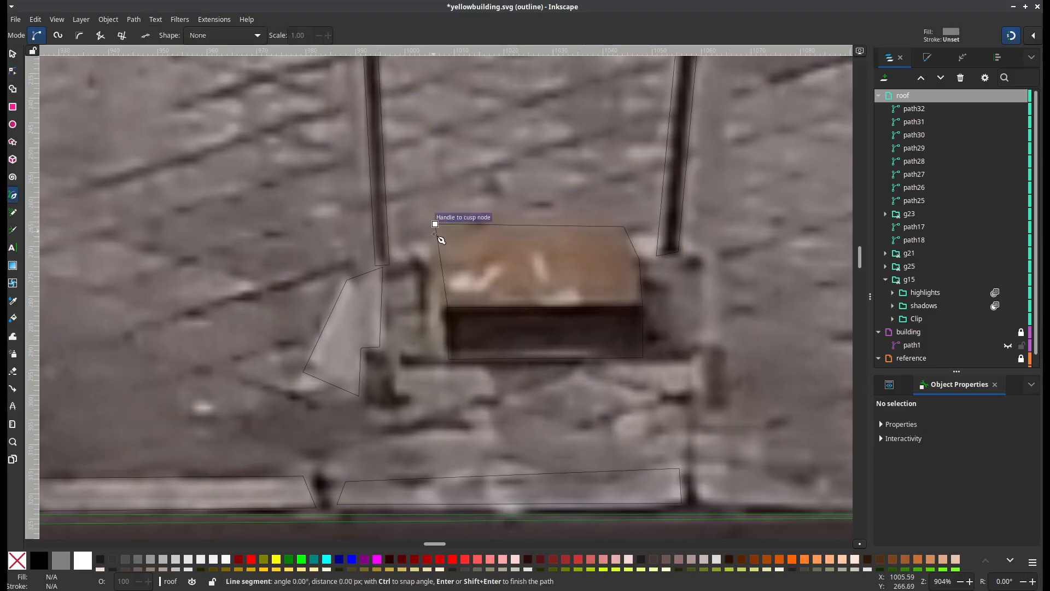
pyautogui.click(435, 224)
pyautogui.click(431, 277)
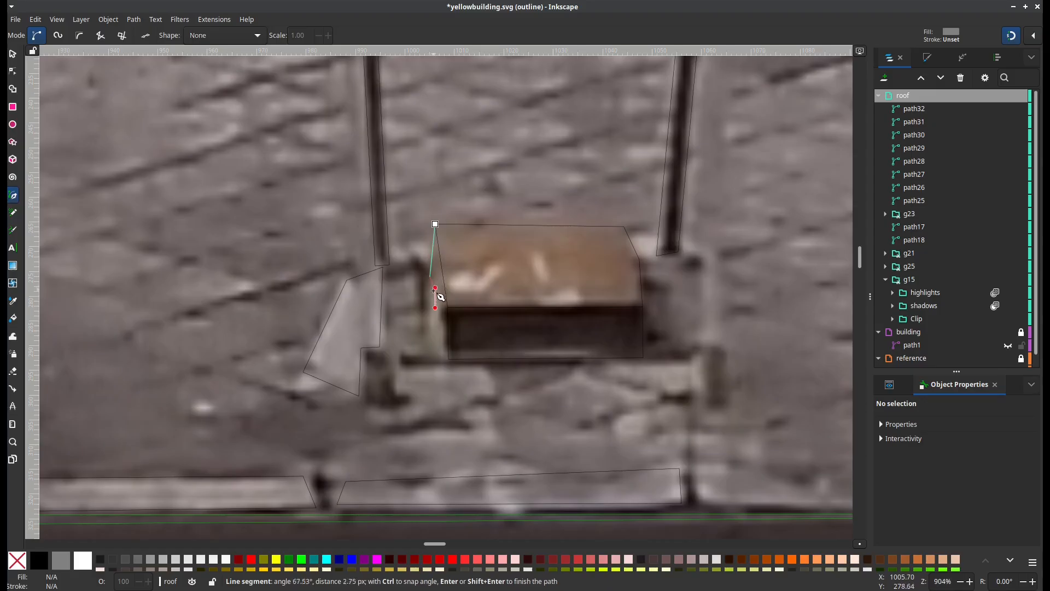
pyautogui.click(428, 337)
pyautogui.click(449, 359)
pyautogui.click(449, 308)
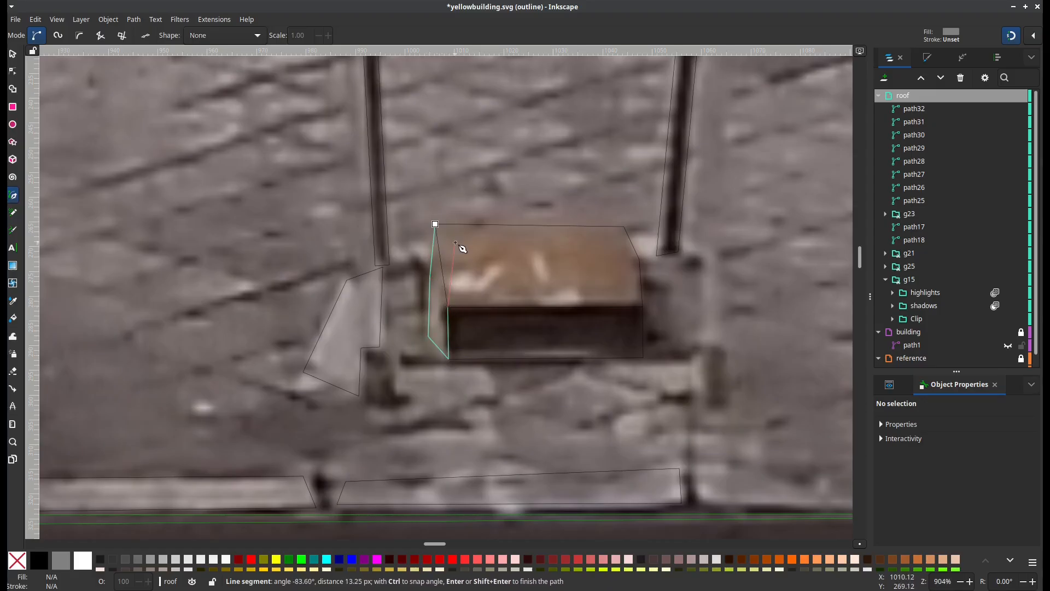
pyautogui.click(435, 225)
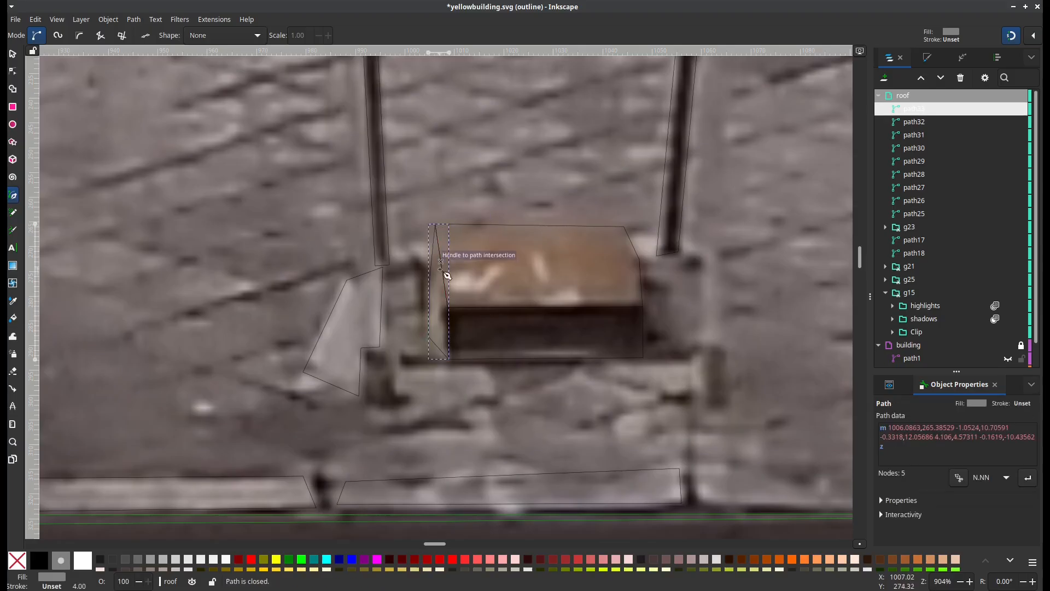
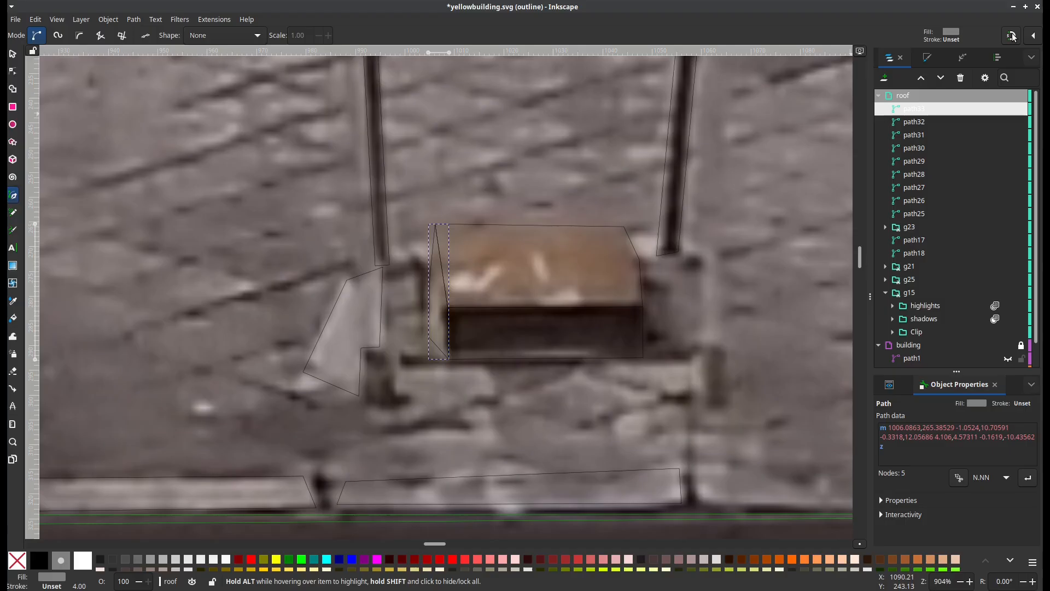
# Disable snapping and draw a closed four-node path with a curved upper edge around the dark gap above the right flashing, about 12 px wide
pyautogui.click(12, 57)
pyautogui.click(649, 392)
pyautogui.hscroll(5, 601, 391)
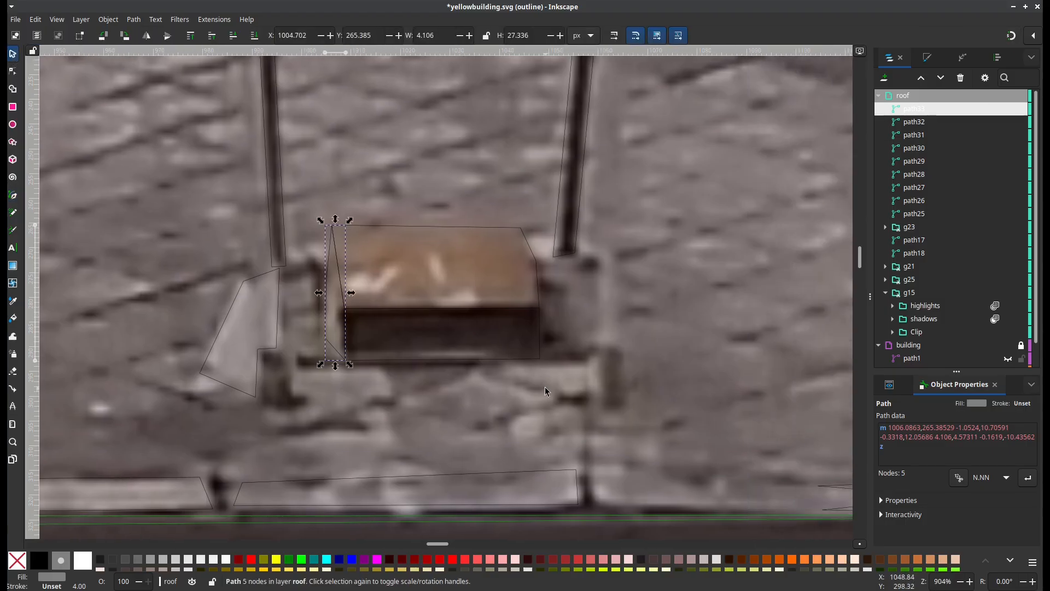
pyautogui.scroll(-1, 575, 348)
pyautogui.moveTo(577, 334); pyautogui.dragTo(454, 362)
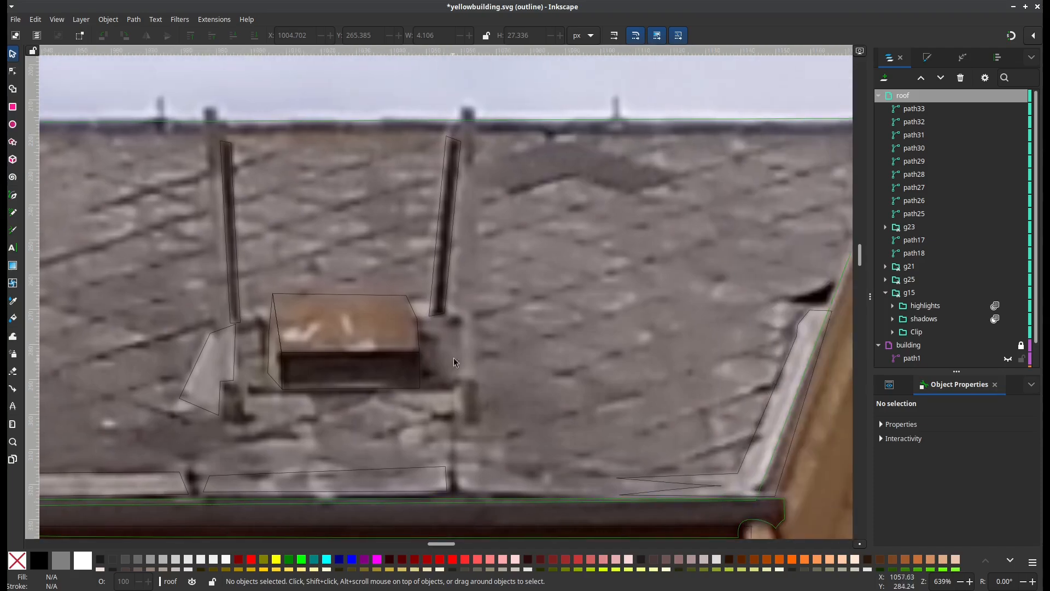
pyautogui.moveTo(531, 307); pyautogui.dragTo(439, 323)
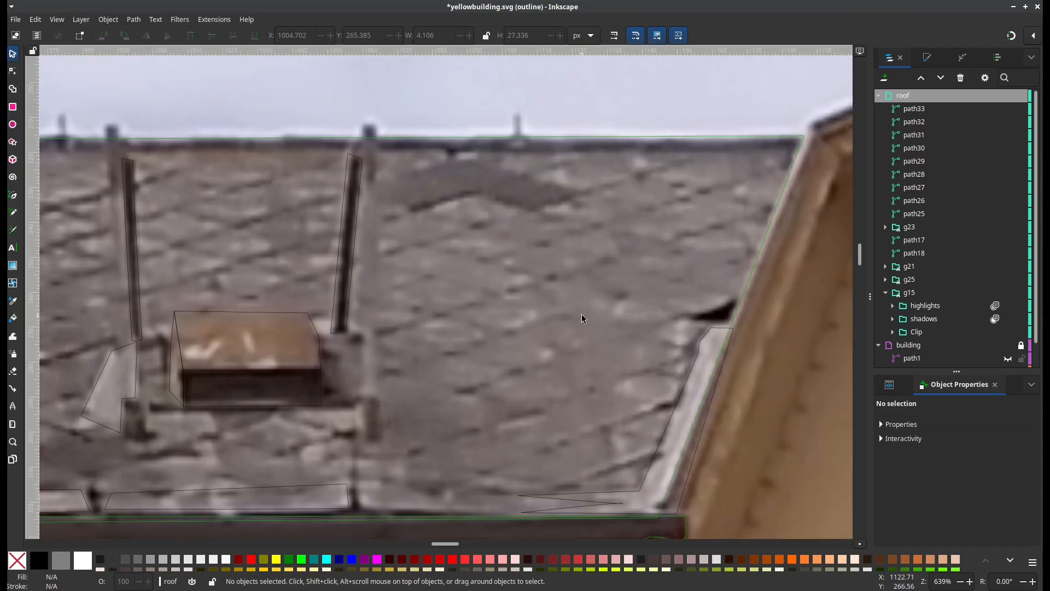
pyautogui.moveTo(581, 318); pyautogui.dragTo(427, 300)
pyautogui.scroll(1, 502, 288)
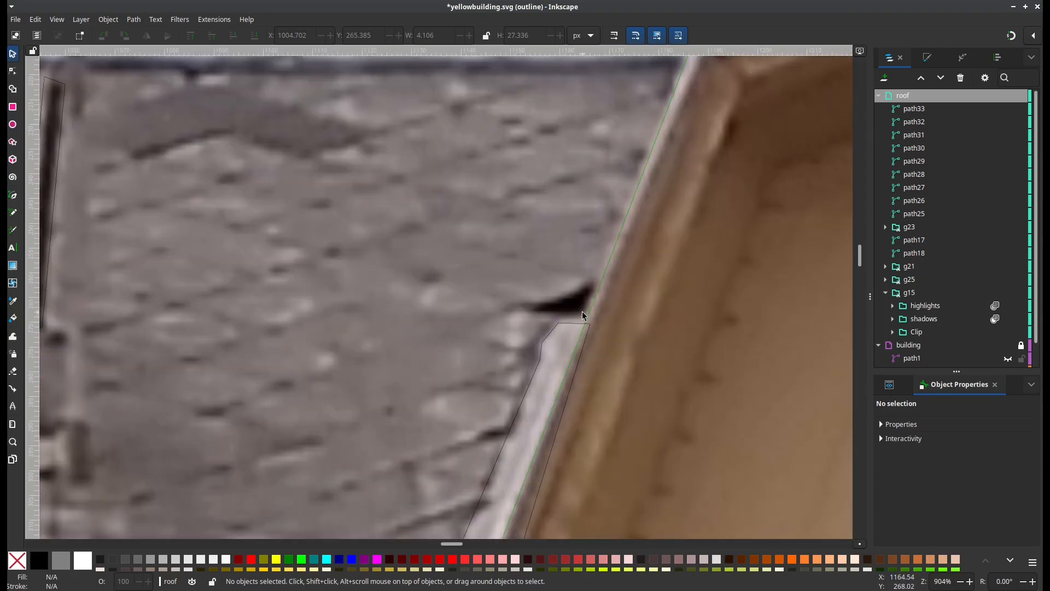
pyautogui.press('b')
pyautogui.click(591, 286)
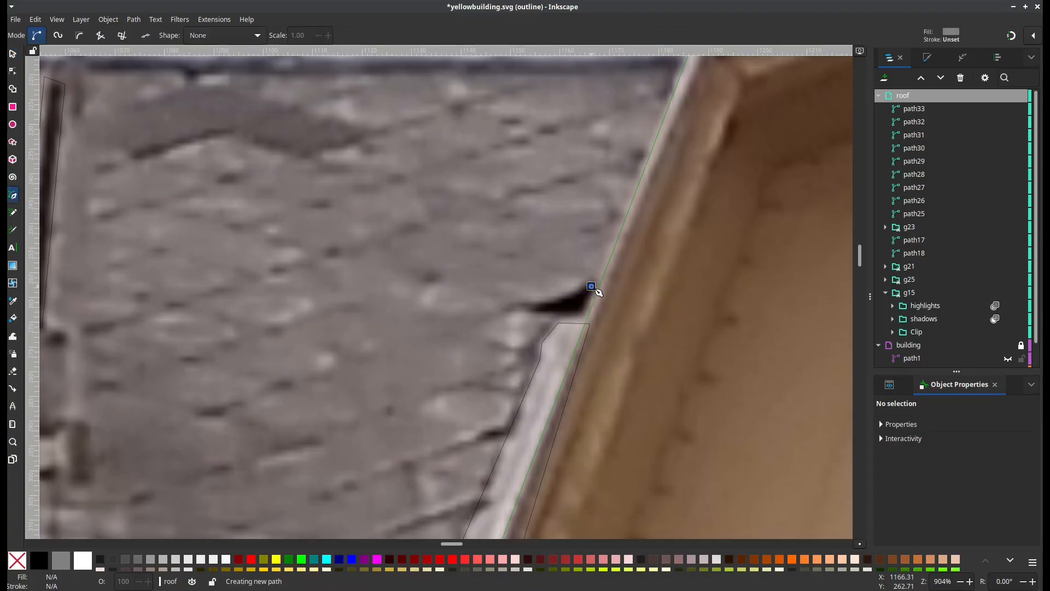
pyautogui.click(583, 310)
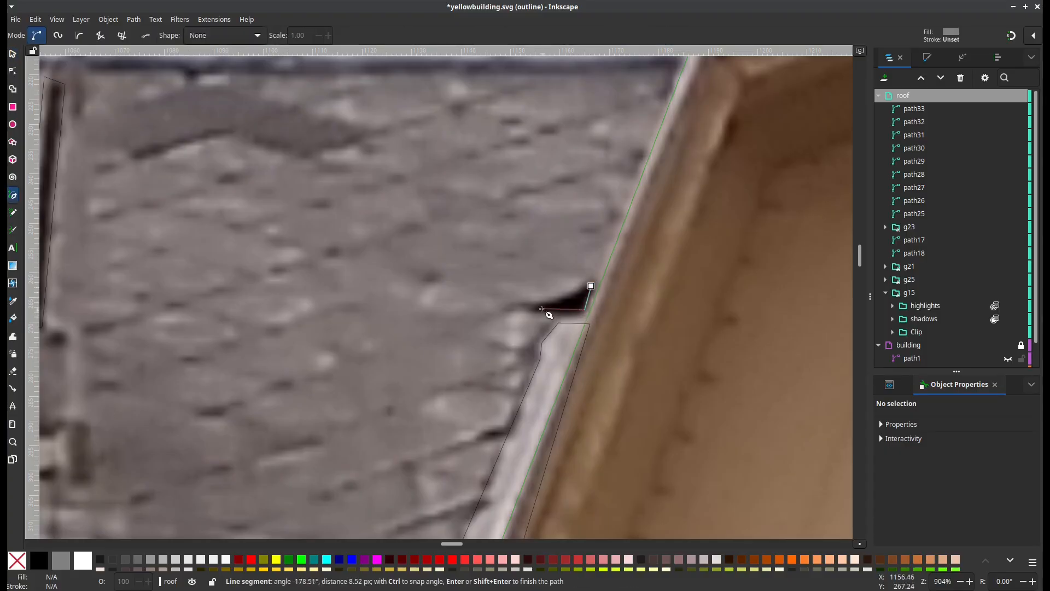
pyautogui.click(534, 309)
pyautogui.moveTo(566, 303); pyautogui.dragTo(581, 286)
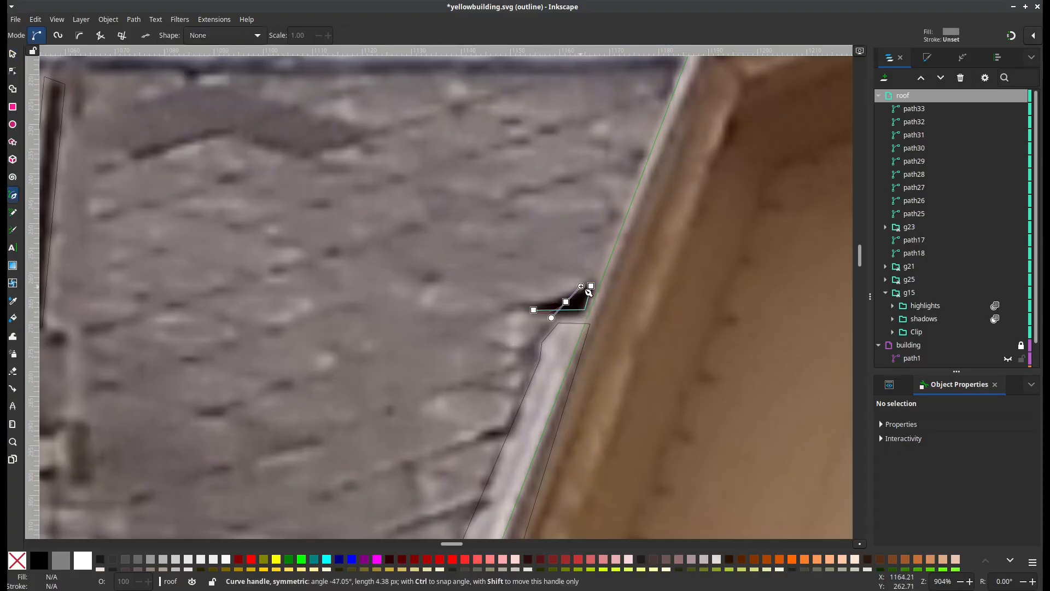
pyautogui.click(591, 286)
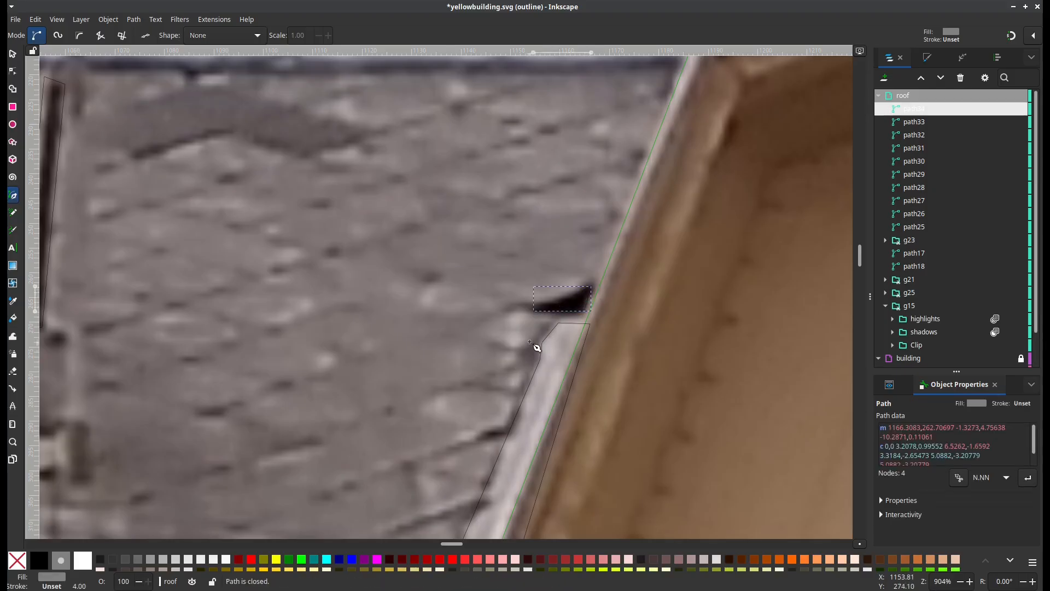
# Draw a closed four-node path along the slate roof's dark ridge between the two gables, about 313 px wide
pyautogui.scroll(-3, 536, 348)
pyautogui.scroll(1, 642, 349)
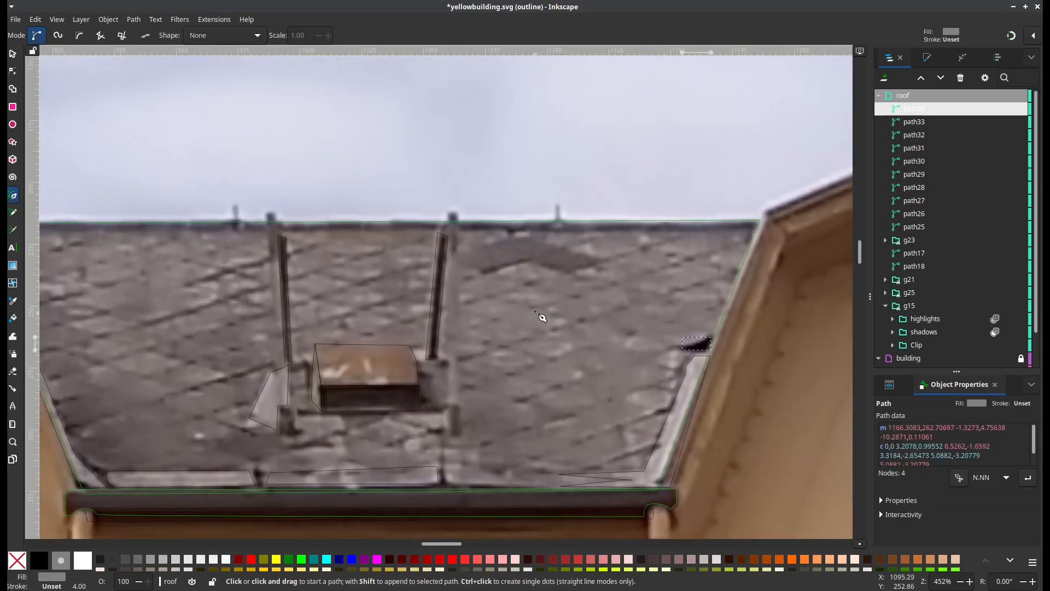
pyautogui.moveTo(304, 279); pyautogui.dragTo(543, 319)
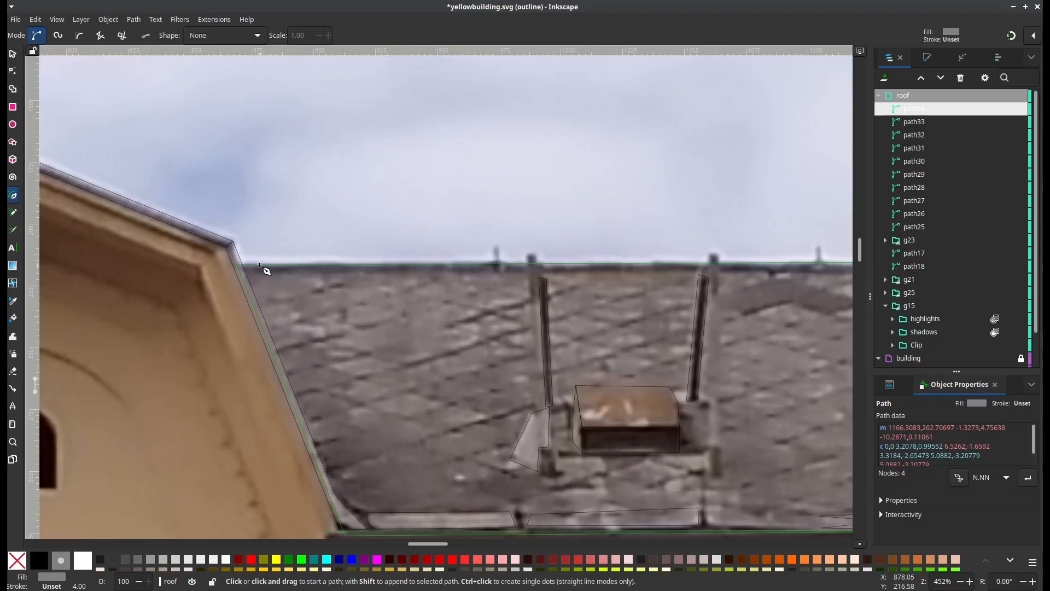
pyautogui.click(252, 268)
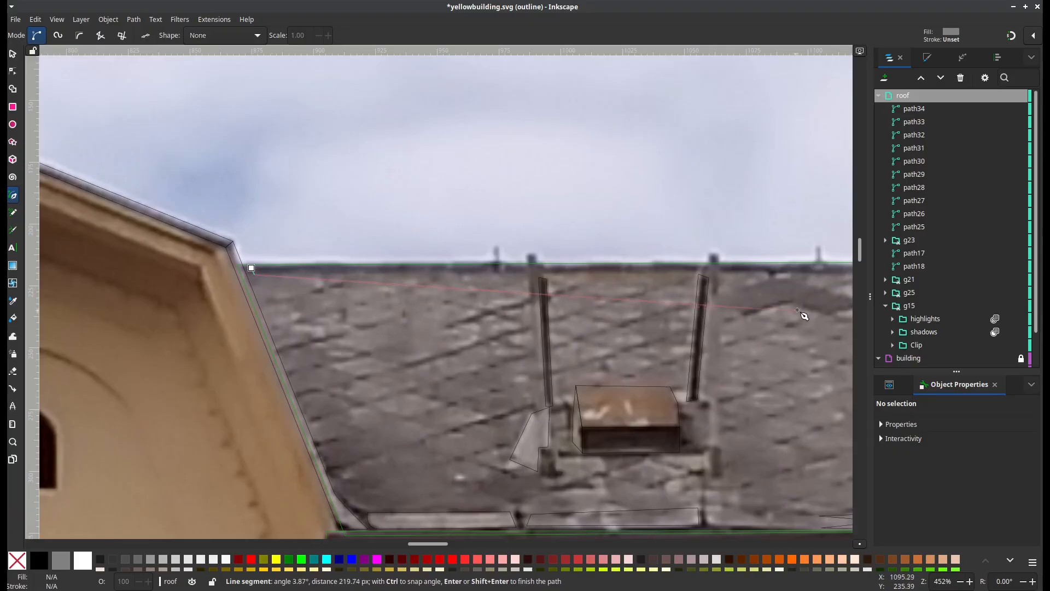
pyautogui.hscroll(10, 601, 263)
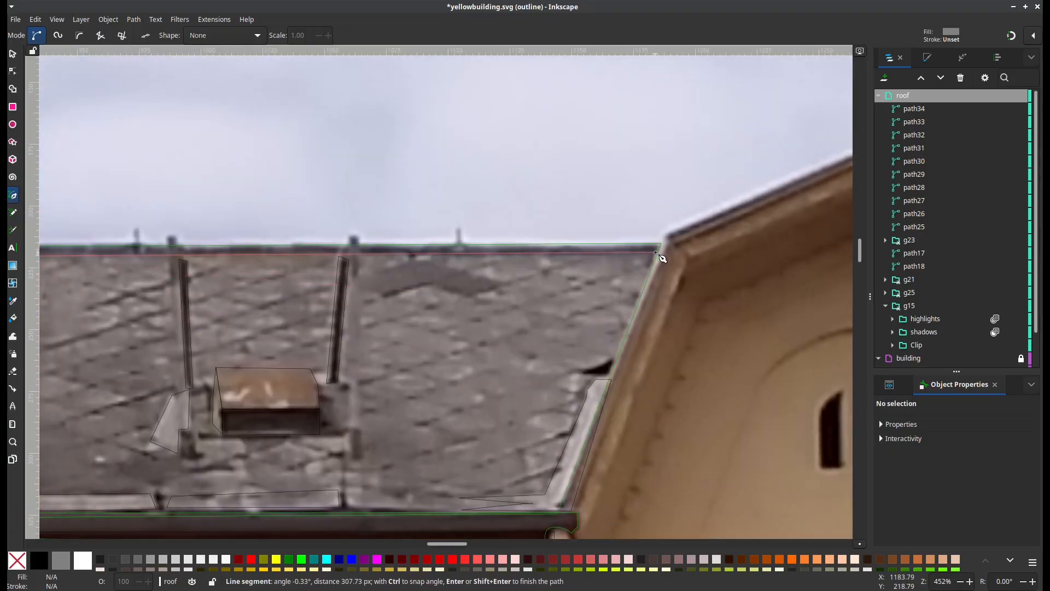
pyautogui.click(665, 254)
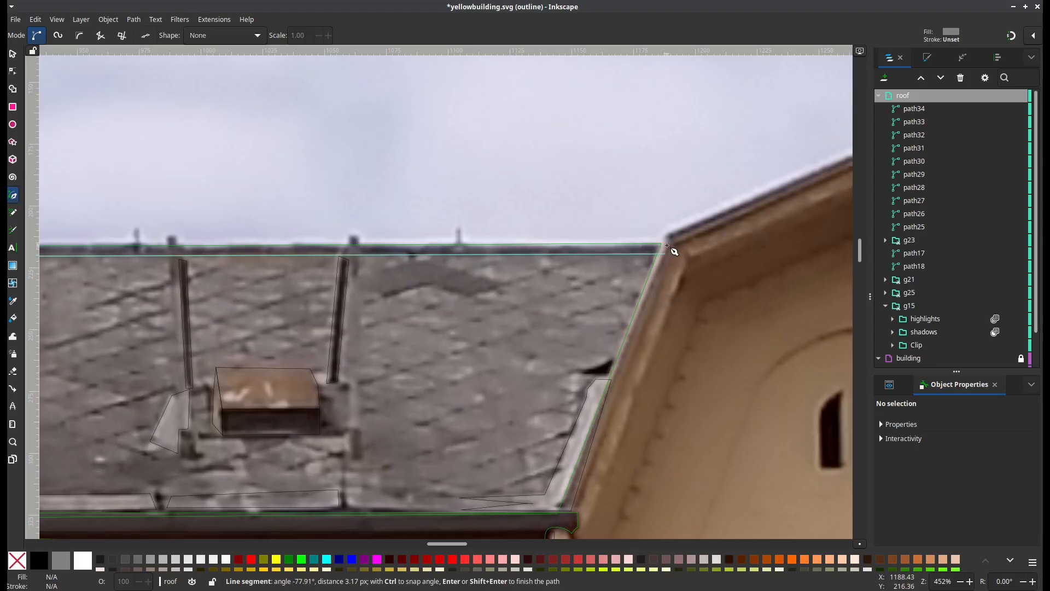
pyautogui.hscroll(-10, 180, 221)
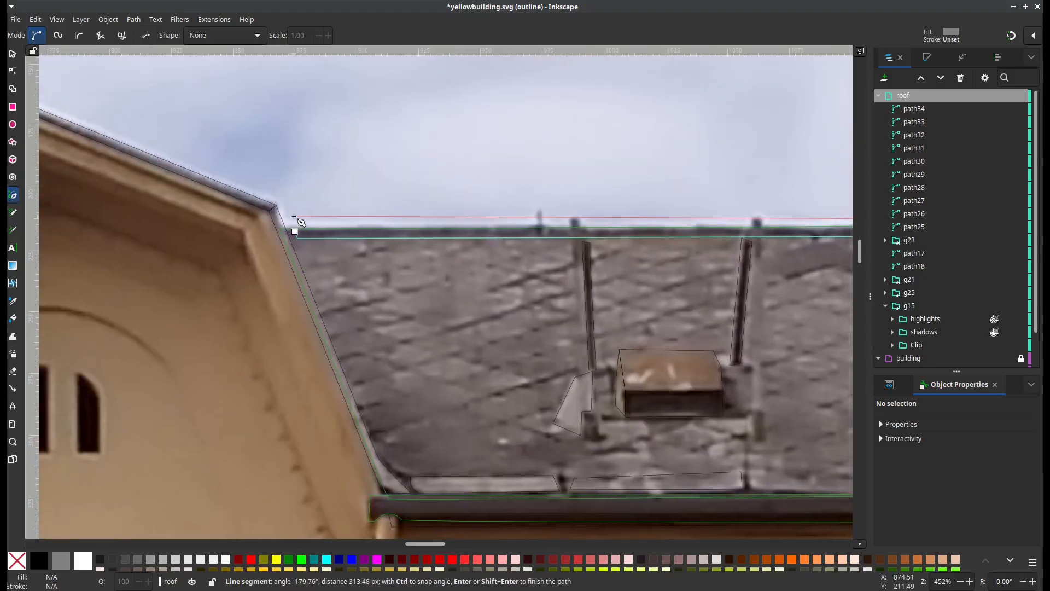
pyautogui.click(295, 232)
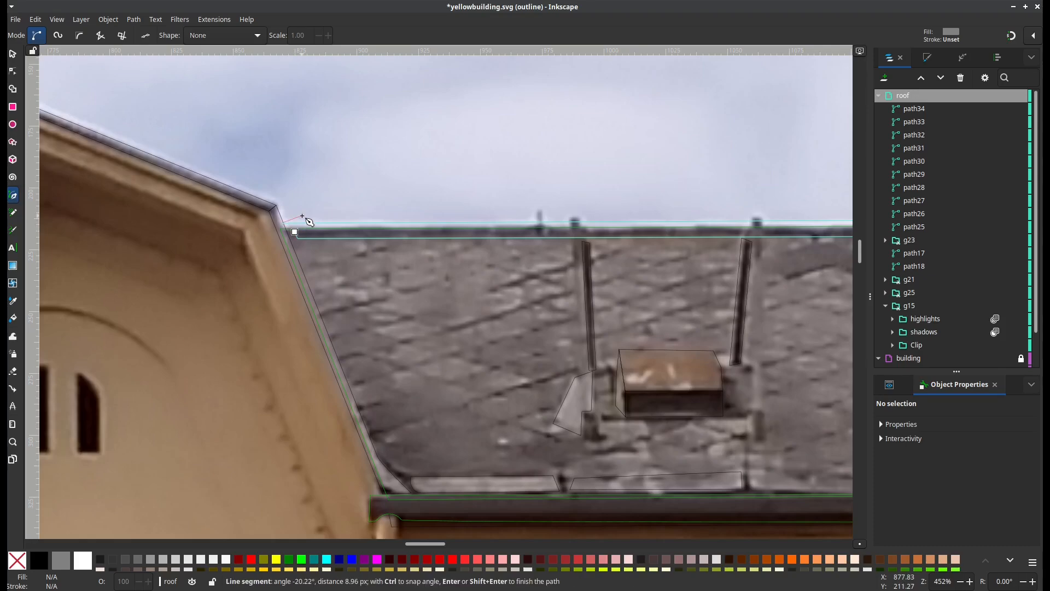
pyautogui.click(295, 232)
# Move the two left-end nodes of the ridge path outward to overlap the left gable's roof trim, making it about 319 px wide
pyautogui.scroll(1, 293, 252)
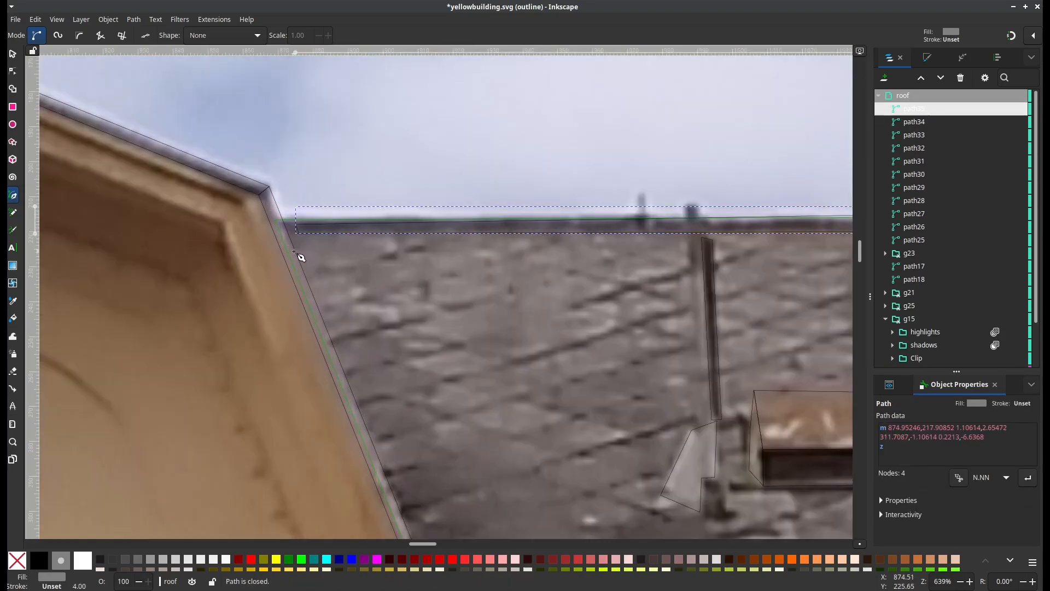
pyautogui.press('n')
pyautogui.scroll(3, 300, 257)
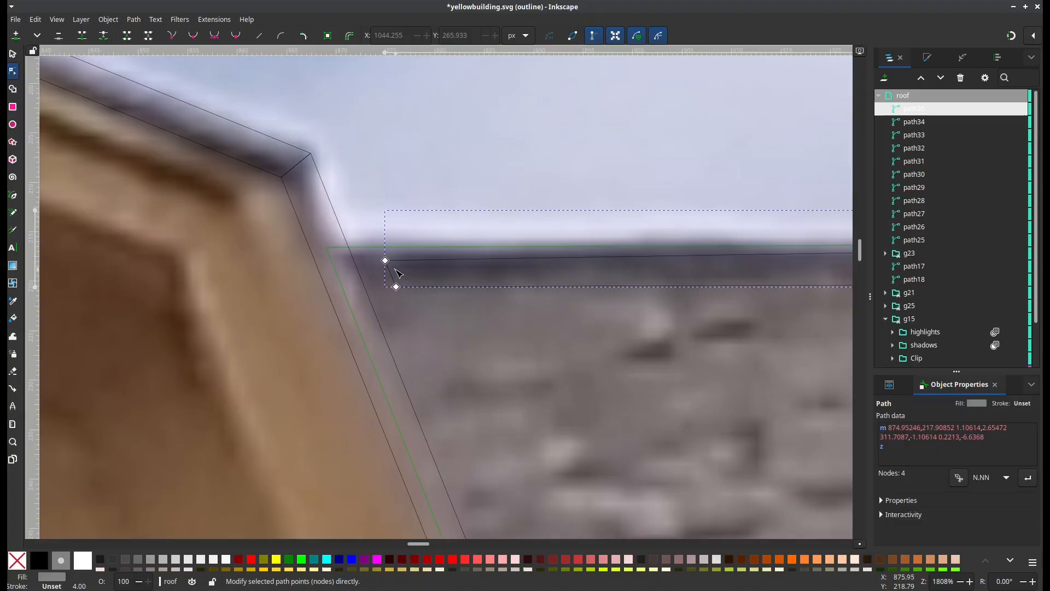
pyautogui.moveTo(385, 260); pyautogui.dragTo(327, 245)
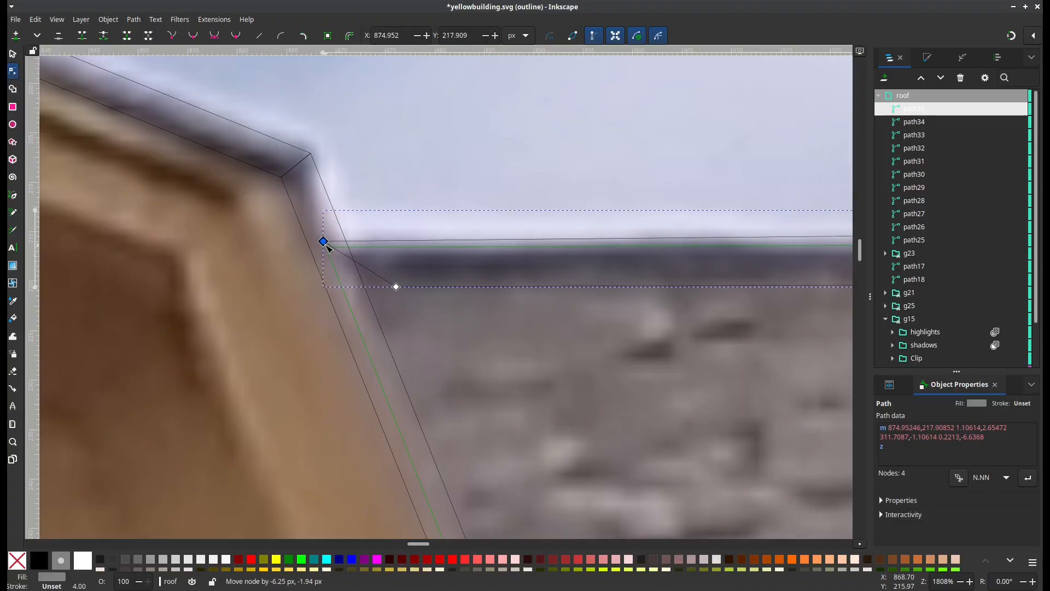
pyautogui.moveTo(397, 286); pyautogui.dragTo(350, 288)
pyautogui.scroll(-3, 527, 286)
pyautogui.hscroll(6, 387, 321)
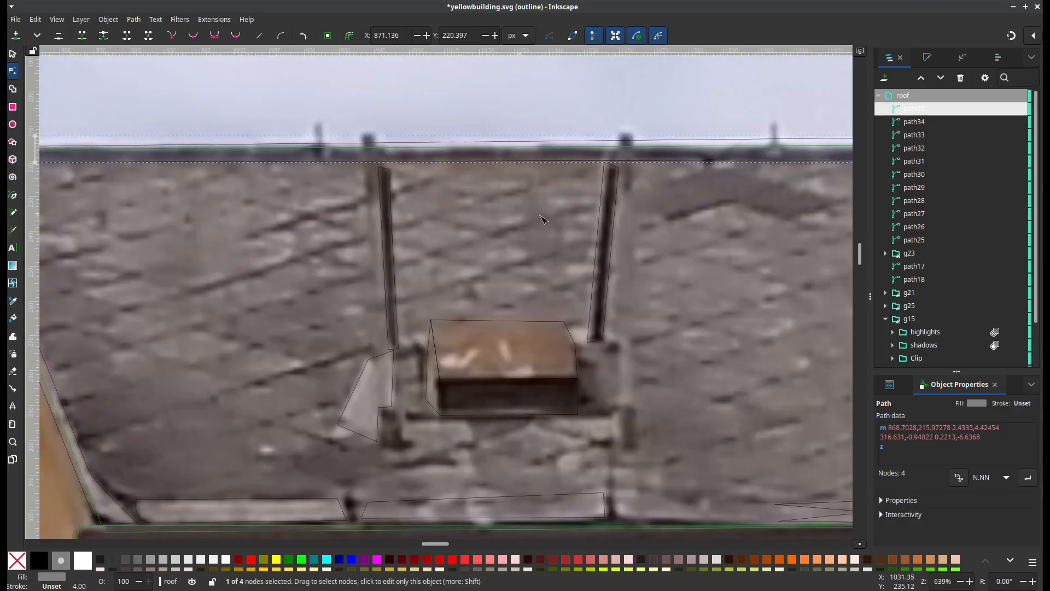
pyautogui.scroll(3, 387, 321)
pyautogui.hscroll(9, 388, 321)
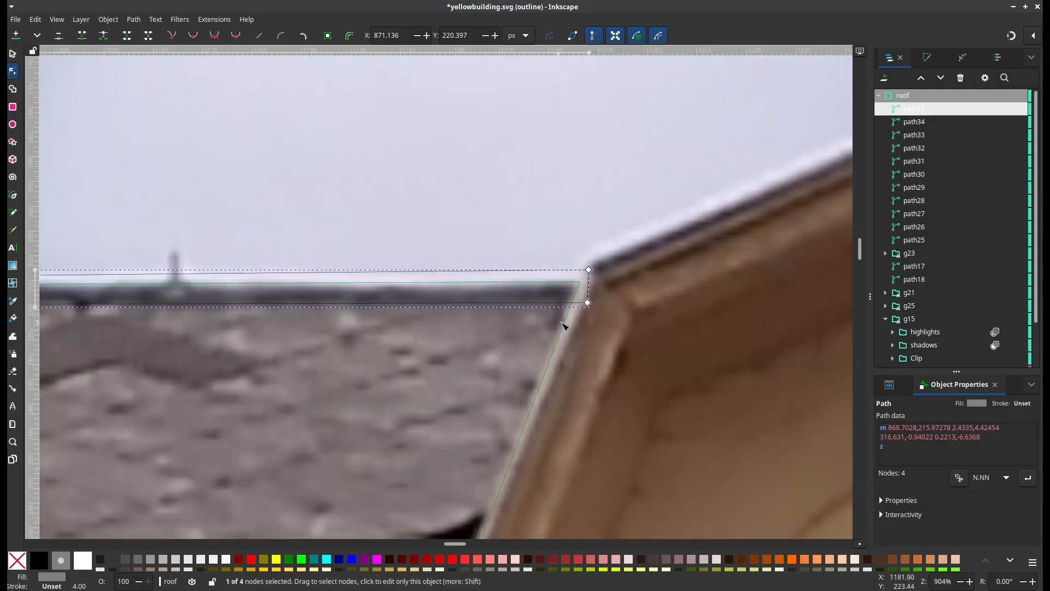
pyautogui.scroll(-4, 569, 331)
pyautogui.scroll(2, 709, 218)
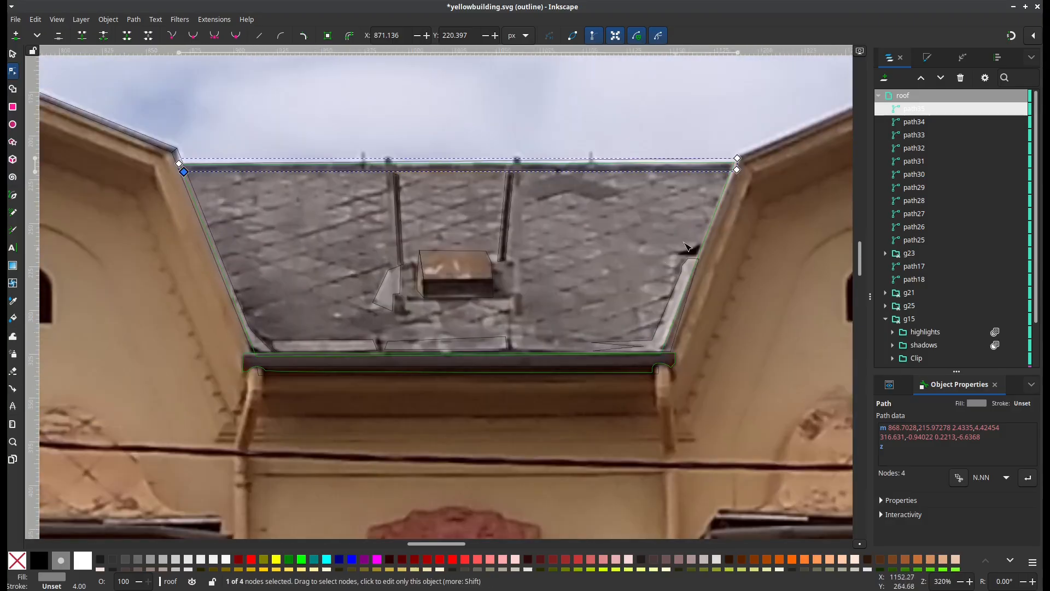
# Try to move the roof detail paths from path35 through path26 into the clipped slate group g25
pyautogui.press('s')
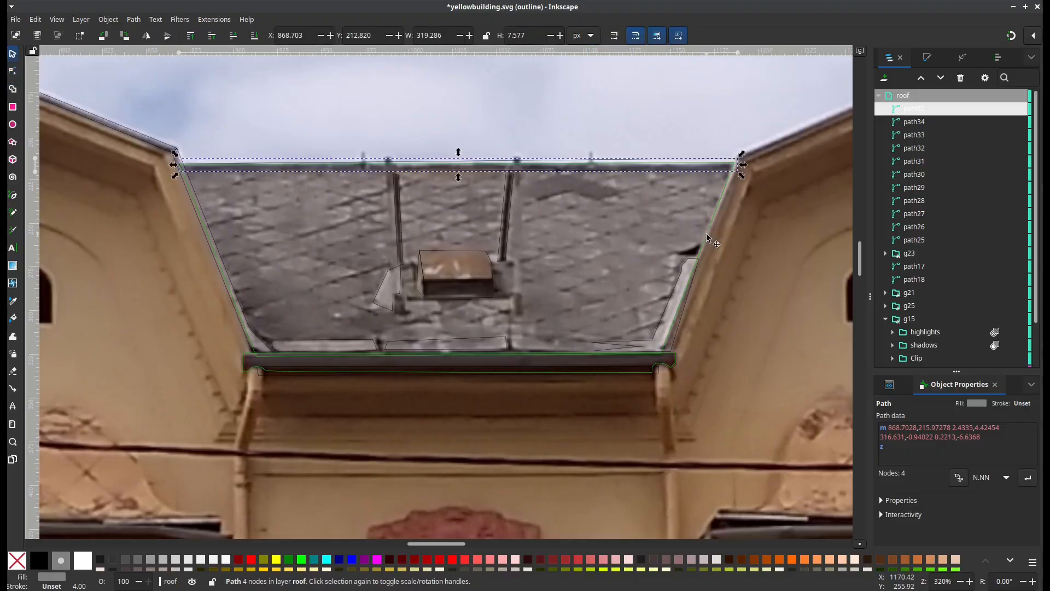
pyautogui.click(709, 241)
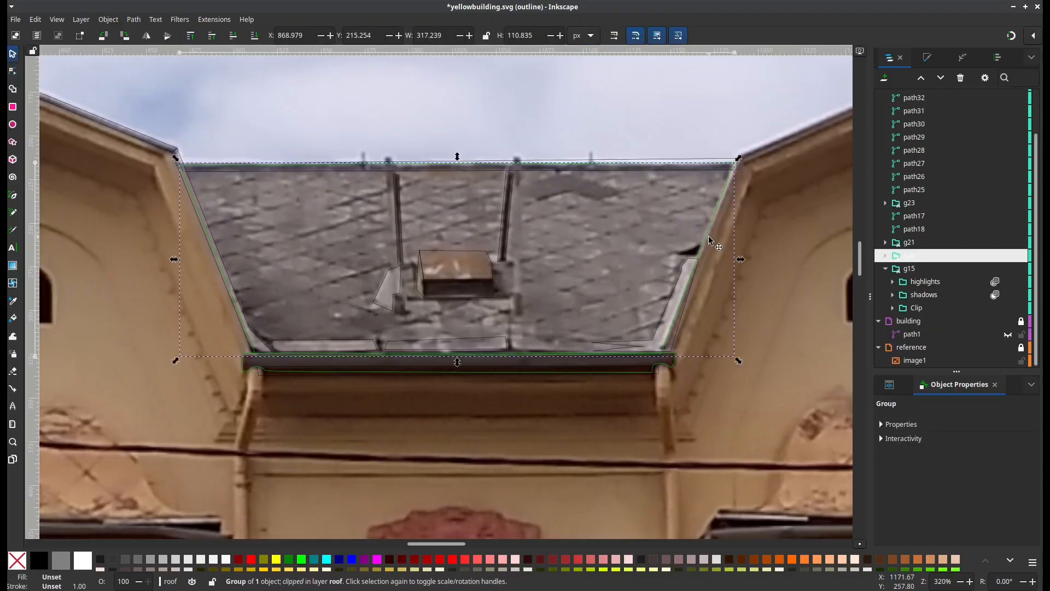
pyautogui.click(887, 256)
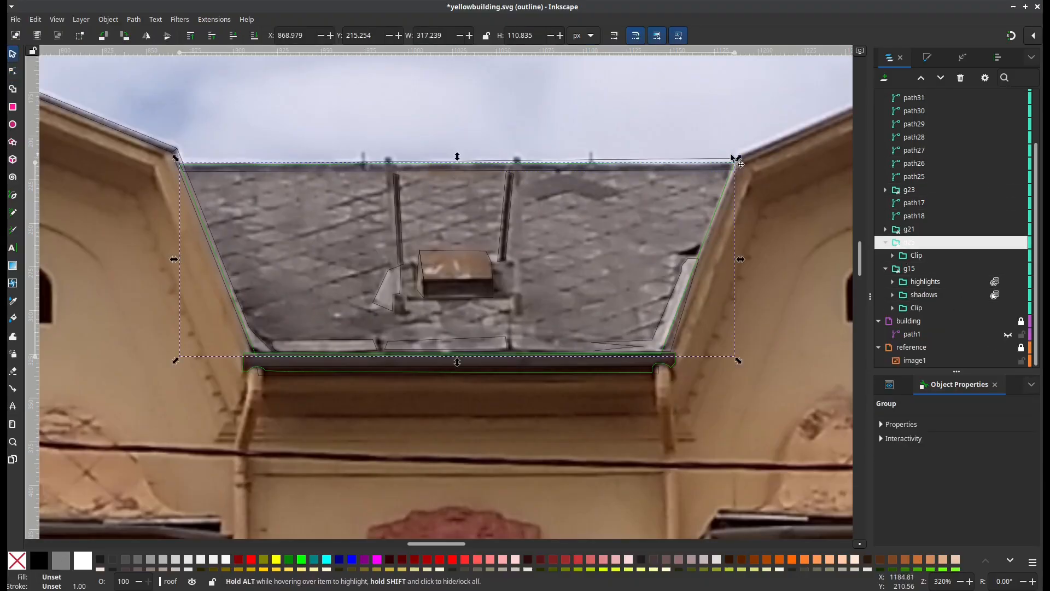
pyautogui.click(724, 160)
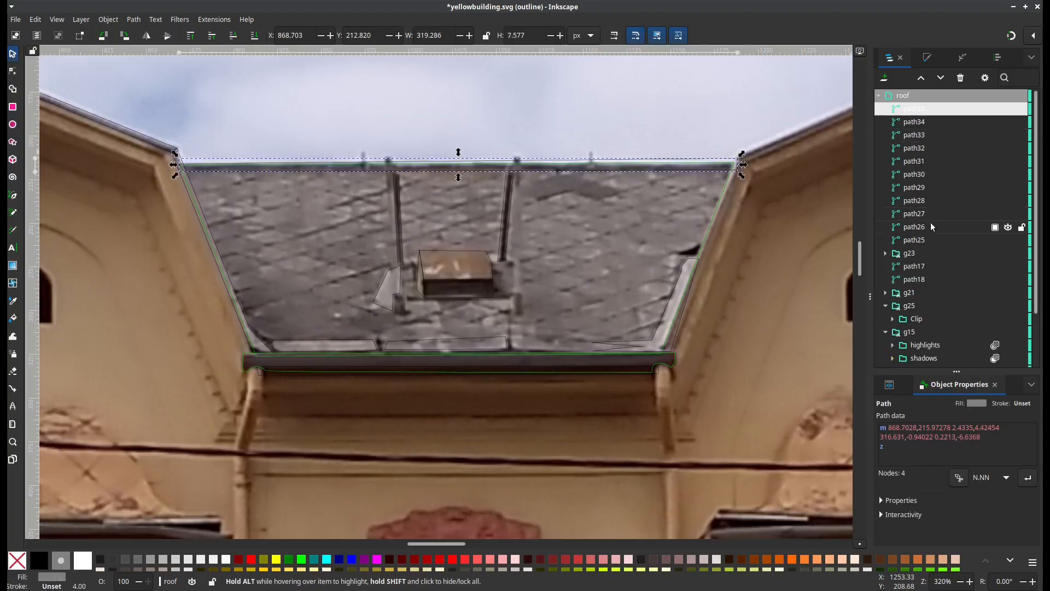
pyautogui.keyDown('shift'); pyautogui.click(920, 232); pyautogui.keyUp('shift')
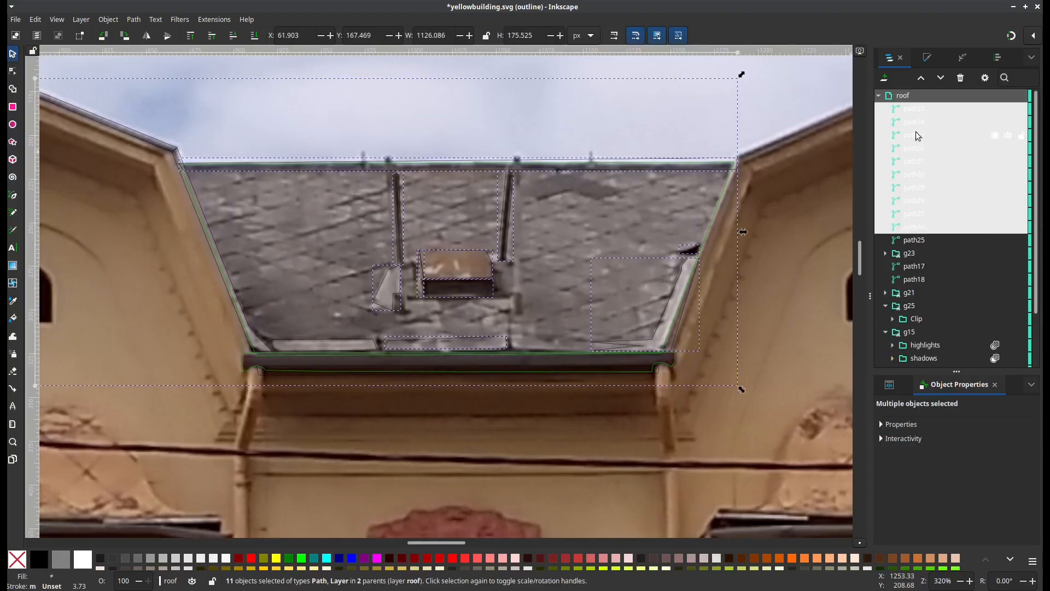
pyautogui.moveTo(919, 114); pyautogui.dragTo(949, 314)
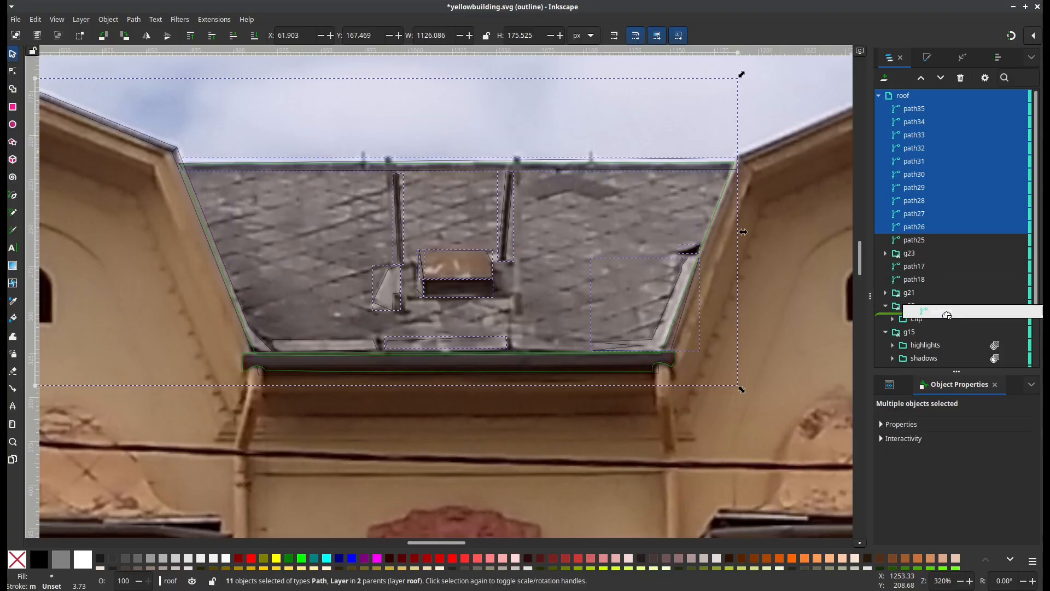
pyautogui.moveTo(946, 316); pyautogui.dragTo(943, 314)
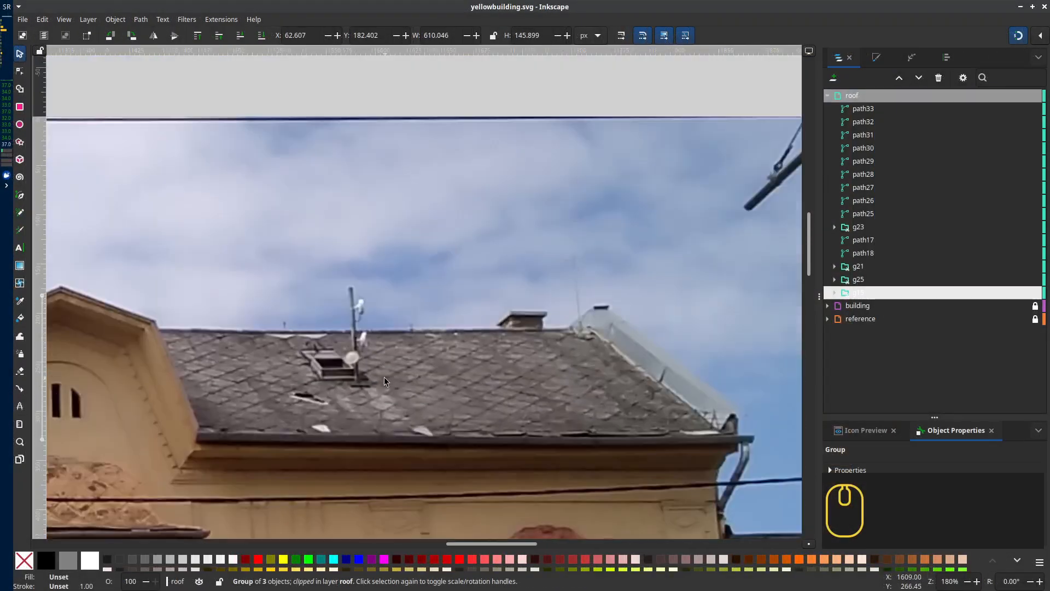
# Draw a closed four-node path around the slate roof section between the right gable and the building's far end
pyautogui.moveTo(384, 377); pyautogui.dragTo(458, 335)
pyautogui.scroll(1, 458, 335)
pyautogui.press('p')
pyautogui.press('b')
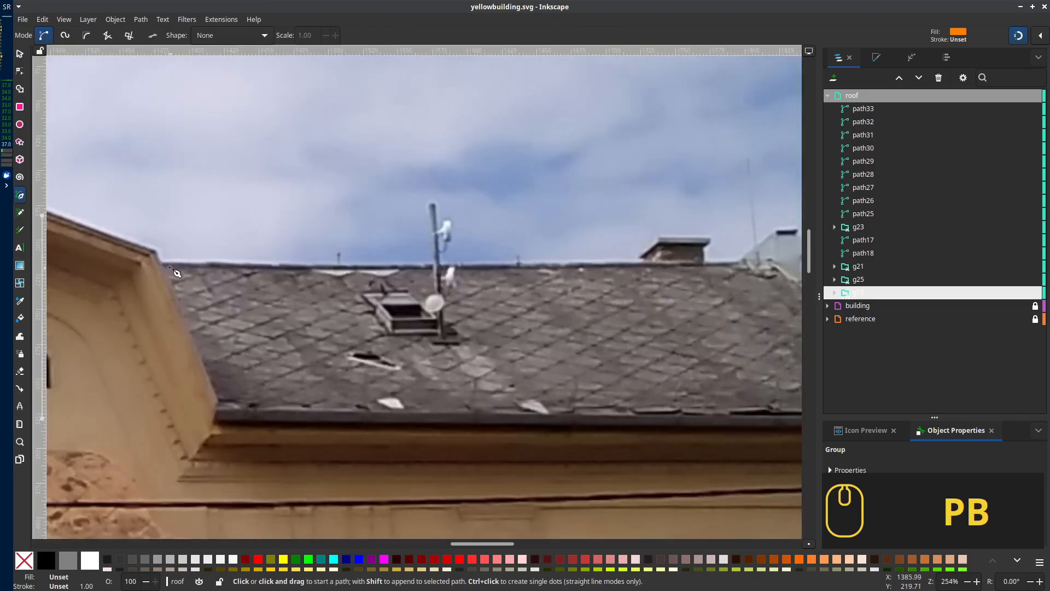
pyautogui.click(162, 264)
pyautogui.click(222, 406)
pyautogui.hscroll(10, 468, 417)
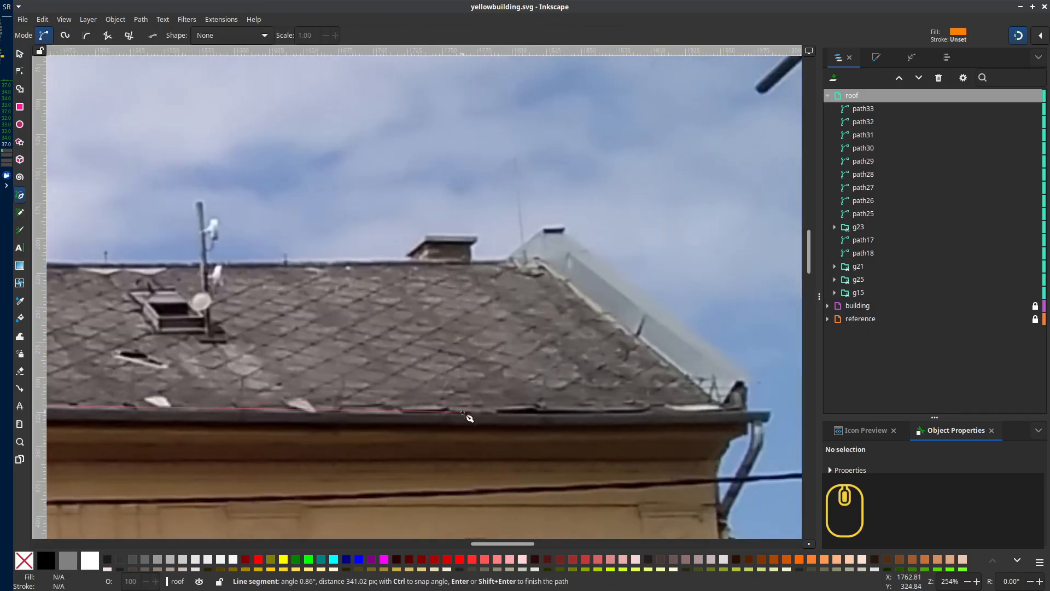
pyautogui.click(727, 407)
pyautogui.click(543, 261)
pyautogui.hscroll(-10, 633, 293)
pyautogui.press('Return')
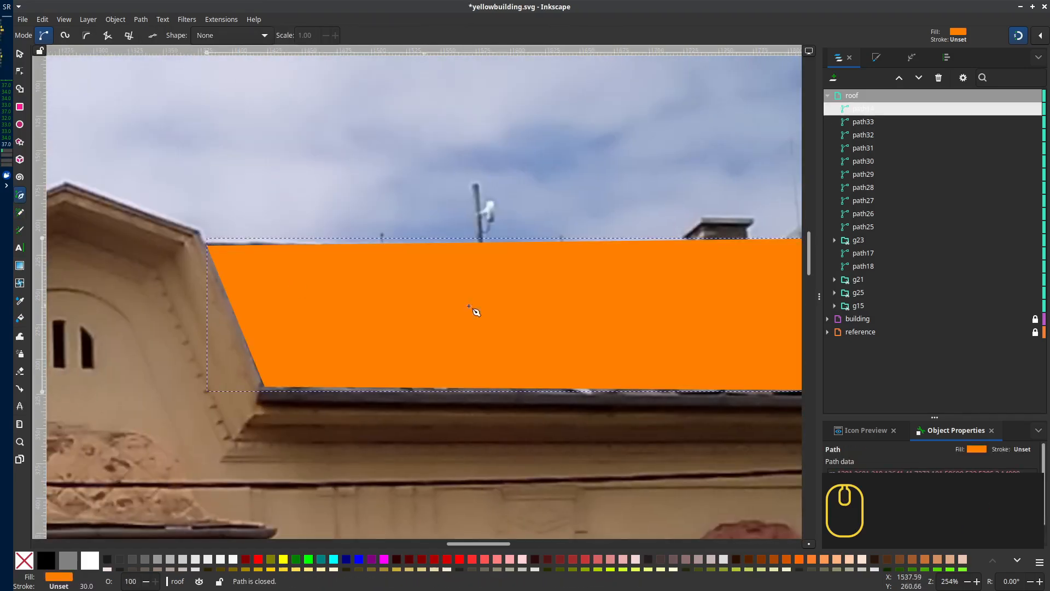
# Switch to an outline view and draw one closed path around the open skylight, curving around the round satellite dish
pyautogui.click(64, 19)
pyautogui.click(219, 74)
pyautogui.scroll(3, 471, 306)
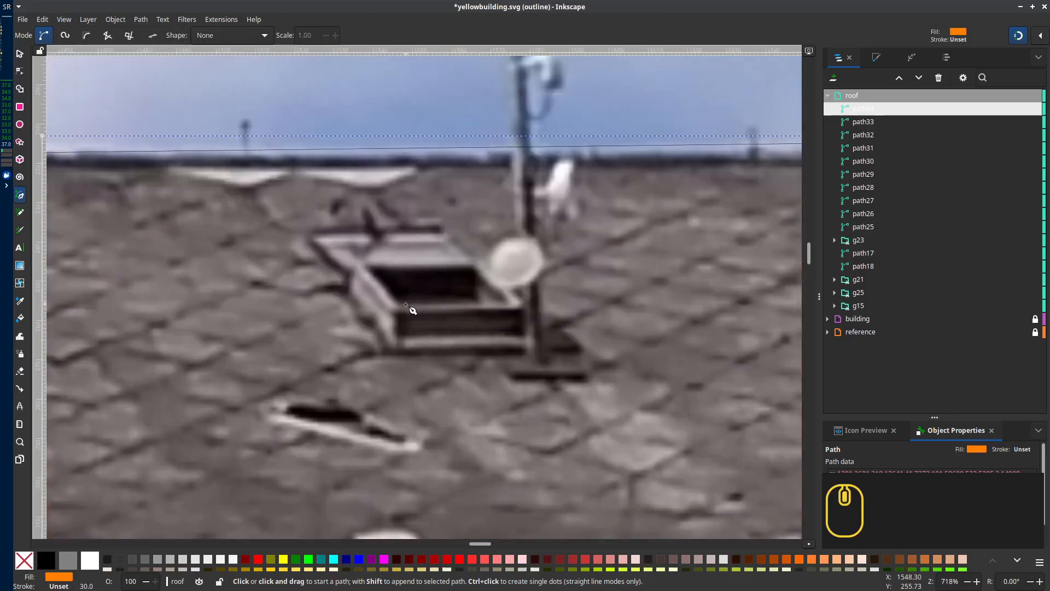
pyautogui.click(530, 301)
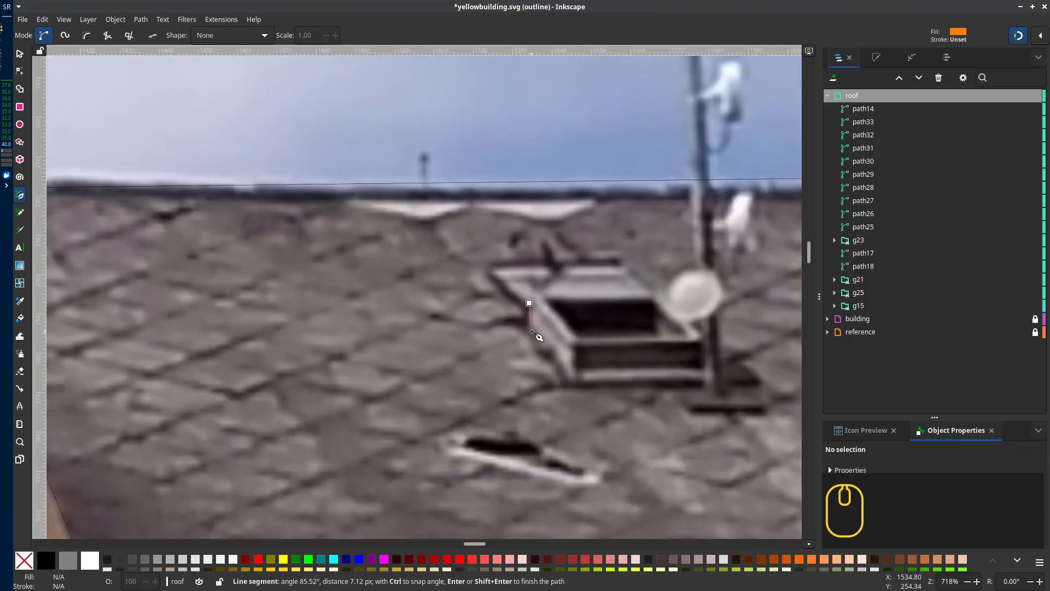
pyautogui.click(573, 388)
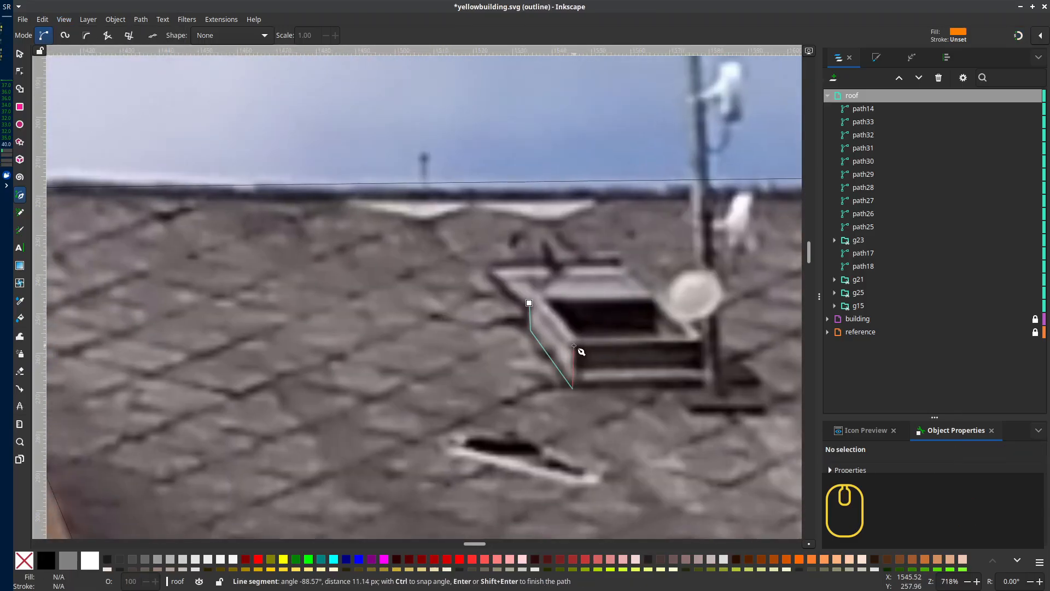
pyautogui.click(574, 343)
pyautogui.click(706, 340)
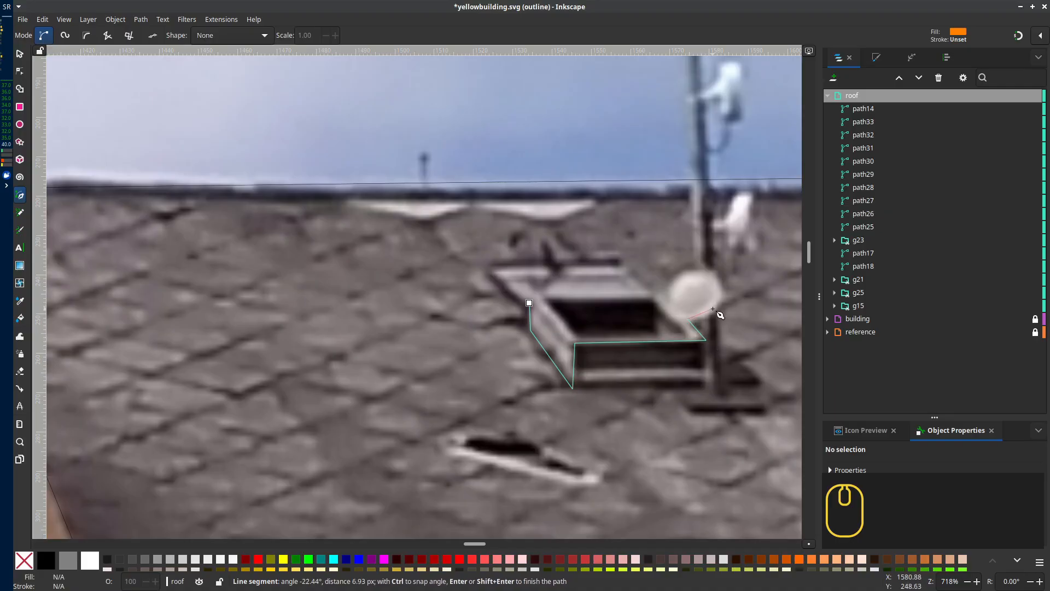
pyautogui.moveTo(715, 275); pyautogui.dragTo(661, 297)
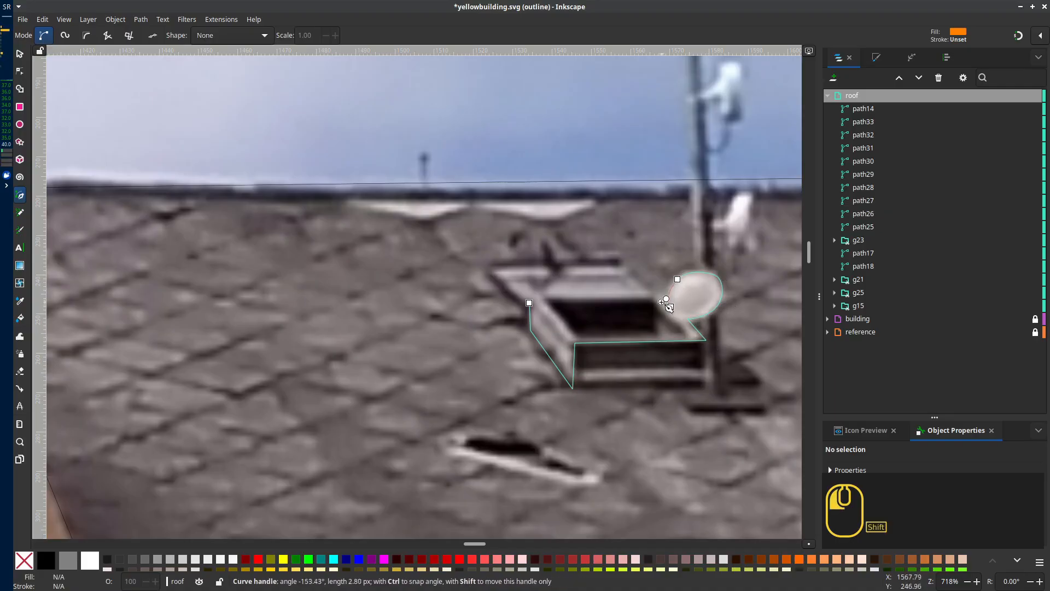
pyautogui.click(618, 267)
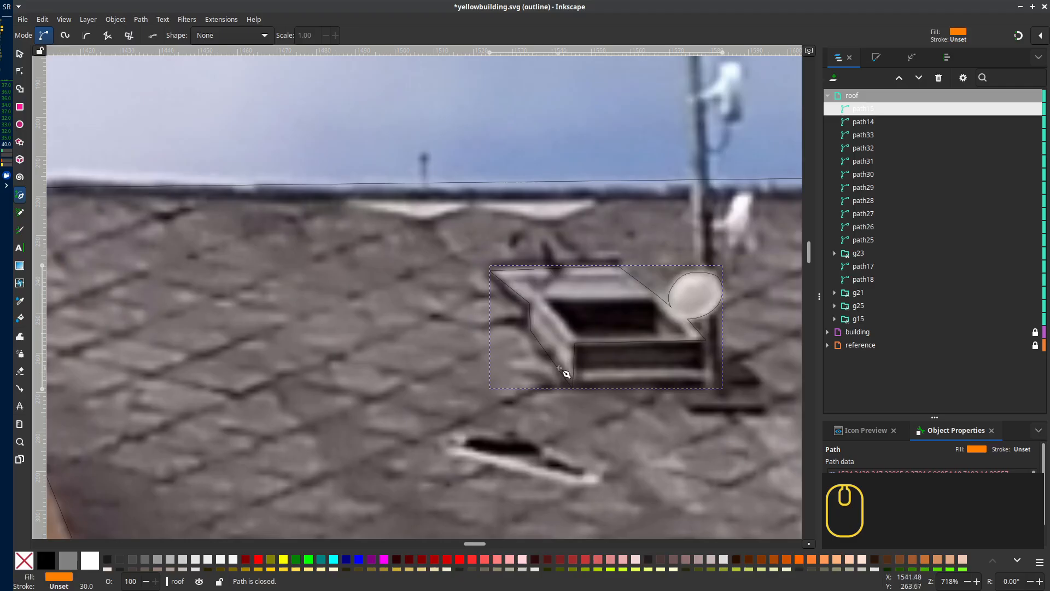
# Draw closed four-node paths around the skylight's pale lower sill and the dark front panel above it
pyautogui.click(579, 371)
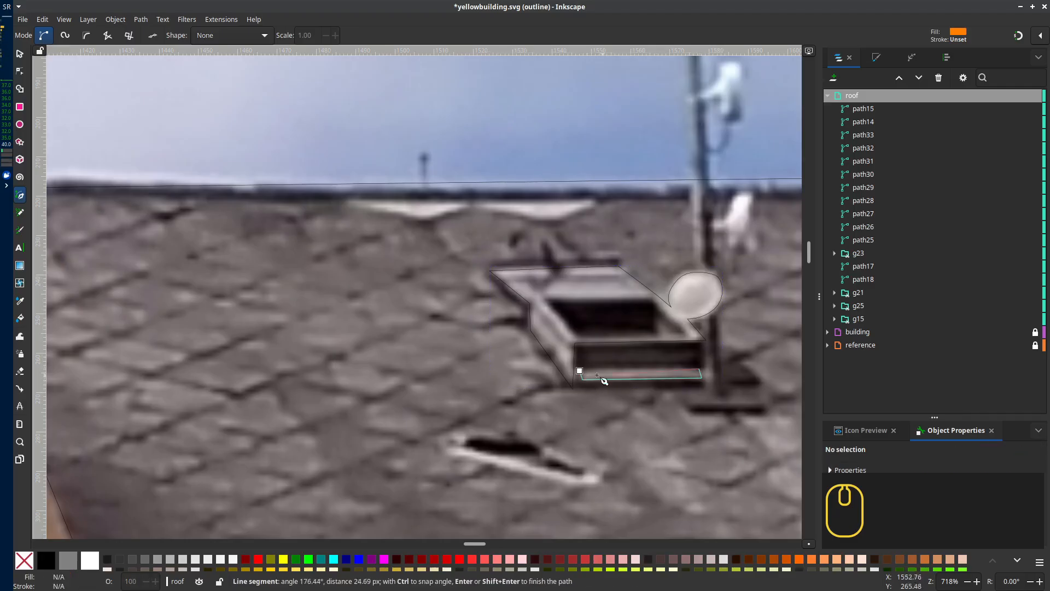
pyautogui.click(579, 370)
pyautogui.click(576, 346)
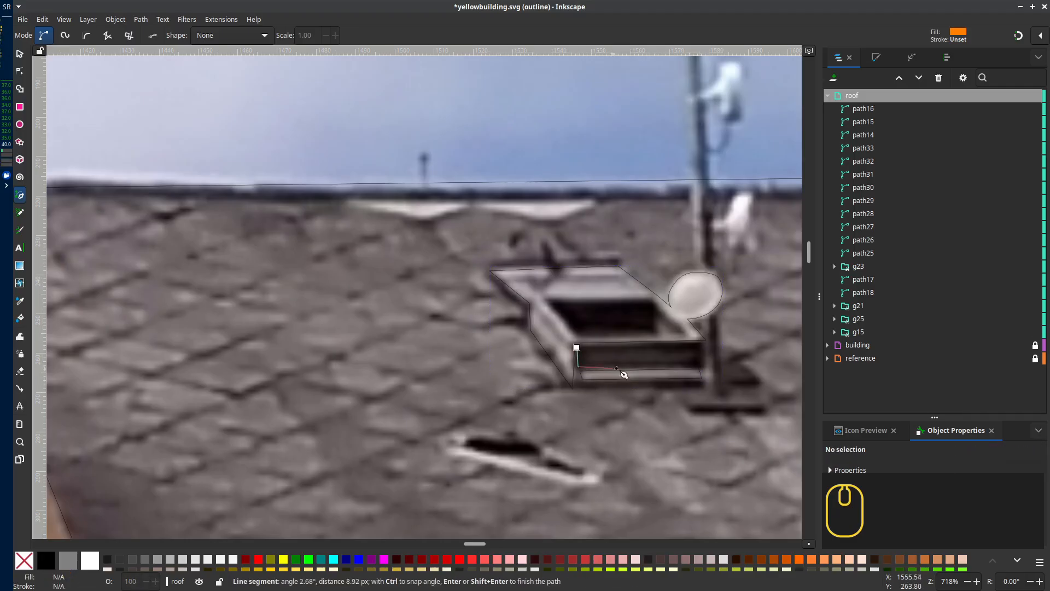
pyautogui.click(701, 346)
pyautogui.click(576, 347)
# Adjust corner nodes at both ends of the far slate roof section's path to follow the photo's roof edges
pyautogui.scroll(-2, 544, 317)
pyautogui.hscroll(5, 543, 248)
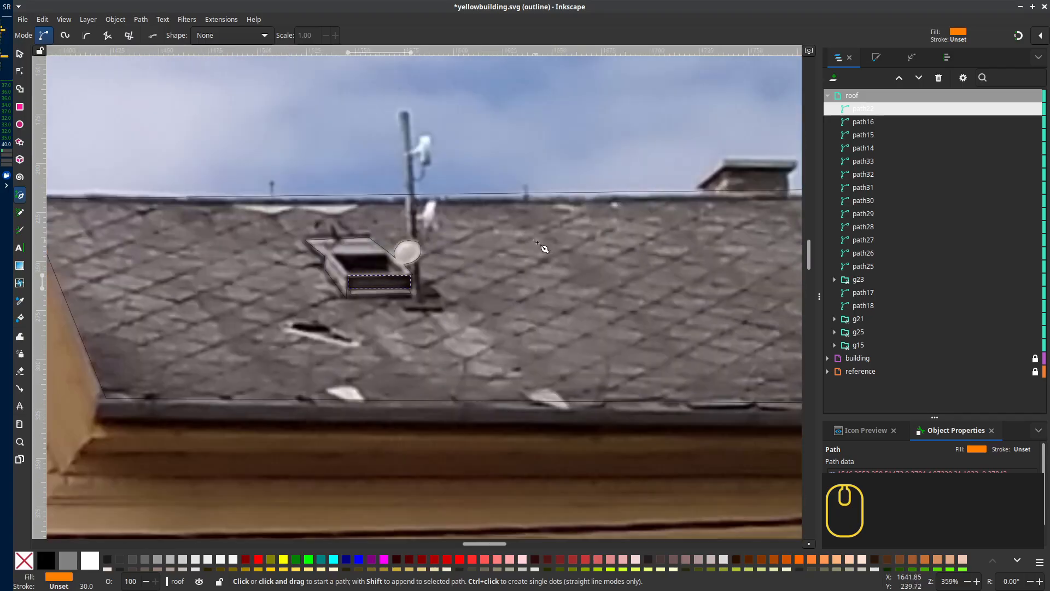
pyautogui.hscroll(3, 543, 248)
pyautogui.scroll(1, 593, 319)
pyautogui.press('n')
pyautogui.click(594, 306)
pyautogui.moveTo(594, 307); pyautogui.dragTo(600, 307)
pyautogui.hscroll(-10, 600, 307)
pyautogui.moveTo(489, 277); pyautogui.dragTo(484, 273)
pyautogui.scroll(-5, 535, 192)
pyautogui.hscroll(3, 534, 193)
pyautogui.scroll(2, 495, 349)
# Draw a narrow closed four-node path along the right gable's steep right edge trim, and delete the extra node at its lower corner
pyautogui.press('b')
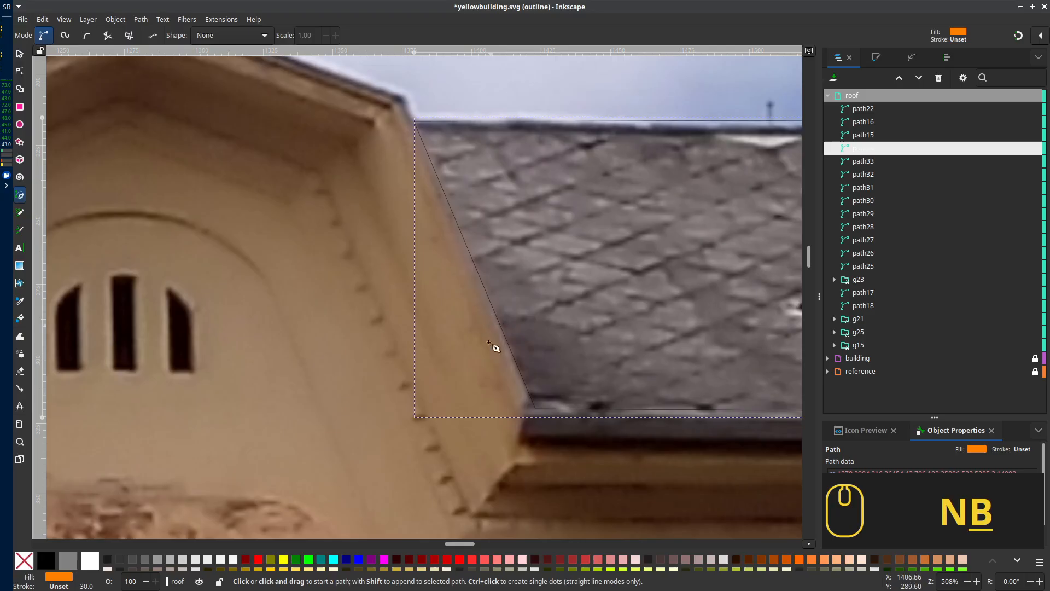
pyautogui.click(535, 409)
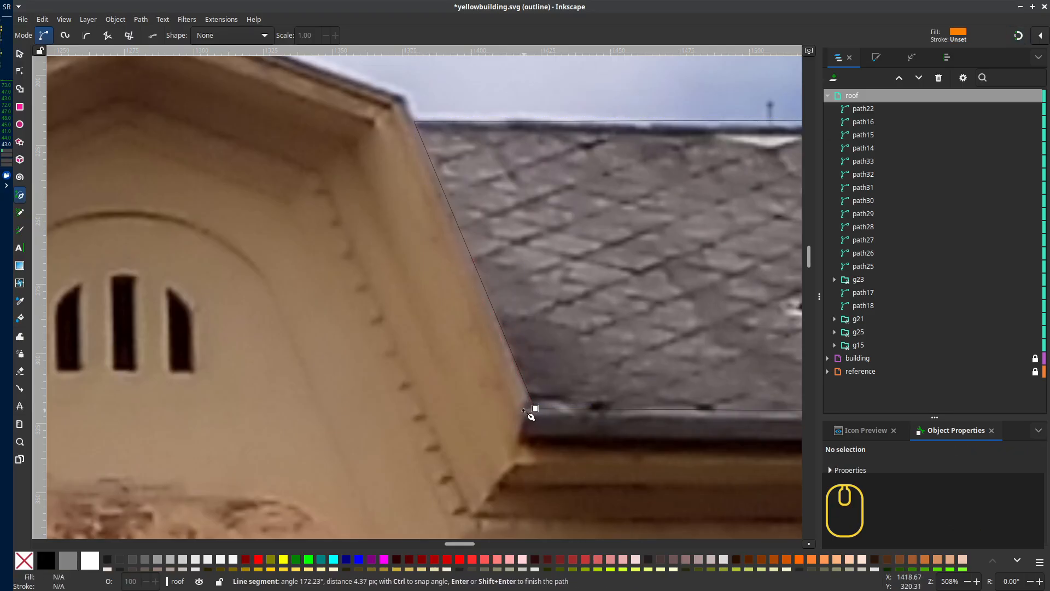
pyautogui.click(392, 104)
pyautogui.click(535, 409)
pyautogui.press('n')
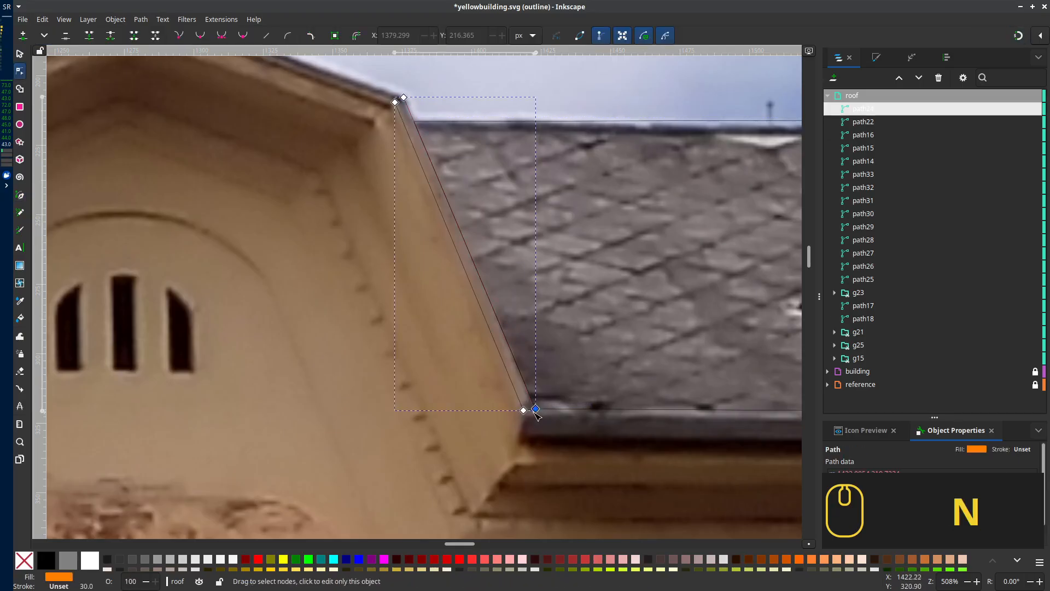
pyautogui.moveTo(535, 409); pyautogui.dragTo(558, 364)
pyautogui.press('Delete')
# Enable snapping and draw a closed six-node path along the right gable's dark roof edge, running over the apex between both eaves
pyautogui.press('l')
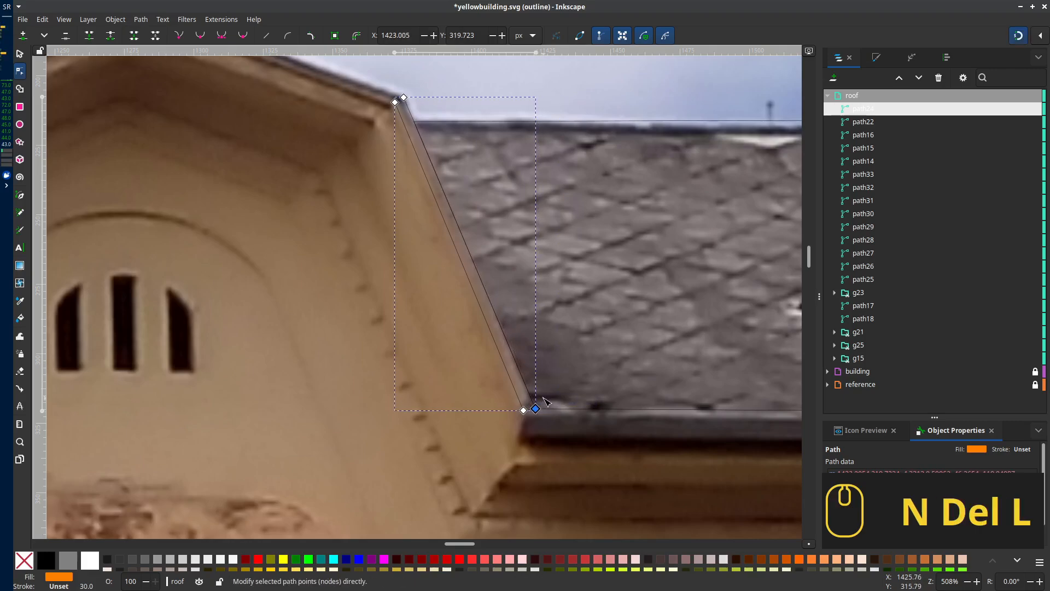
pyautogui.press('l')
pyautogui.scroll(2, 705, 356)
pyautogui.press('b')
pyautogui.click(176, 203)
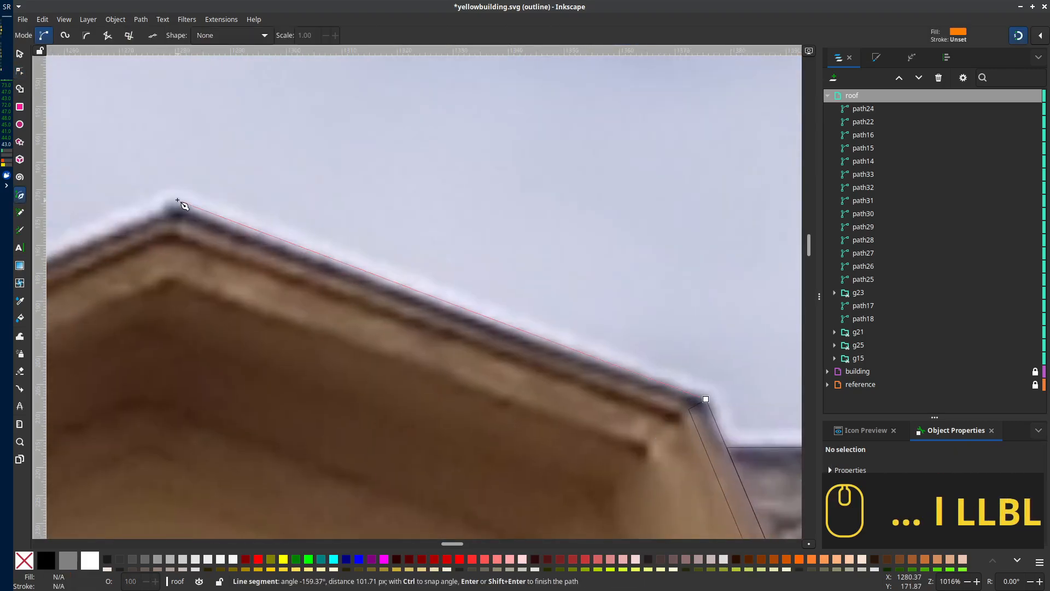
pyautogui.hscroll(-4, 426, 204)
pyautogui.scroll(-1, 425, 203)
pyautogui.hscroll(-10, 425, 202)
pyautogui.click(354, 297)
pyautogui.click(365, 307)
pyautogui.hscroll(10, 366, 308)
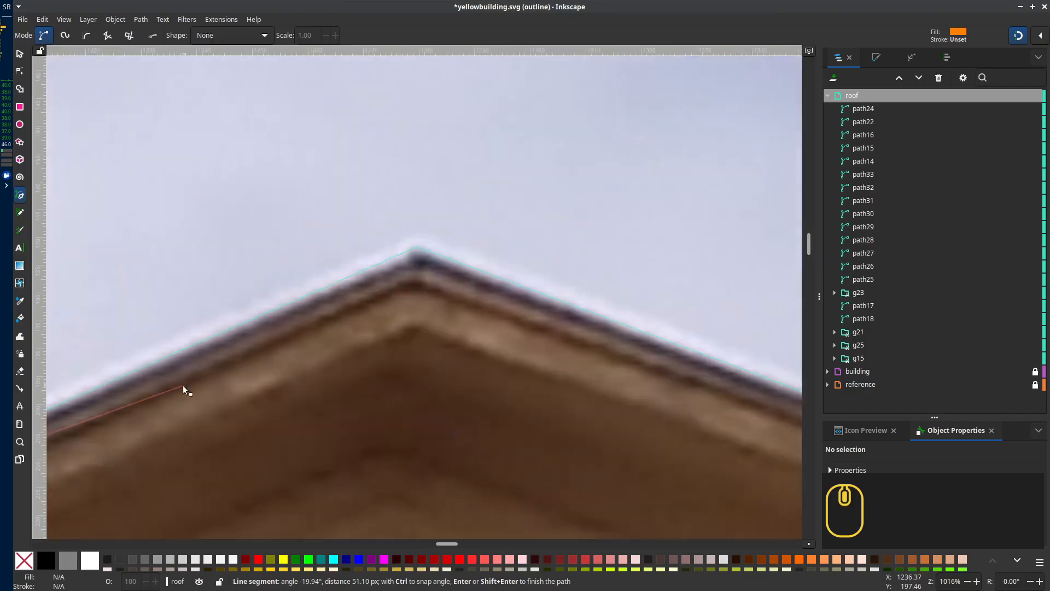
pyautogui.click(415, 268)
pyautogui.hscroll(5, 438, 274)
pyautogui.click(586, 312)
pyautogui.press('Return')
# Draw a narrow closed four-node path down the right gable's steep left edge, snapped to its dark roof edge and the gutter
pyautogui.hscroll(-15, 649, 307)
pyautogui.scroll(-2, 649, 306)
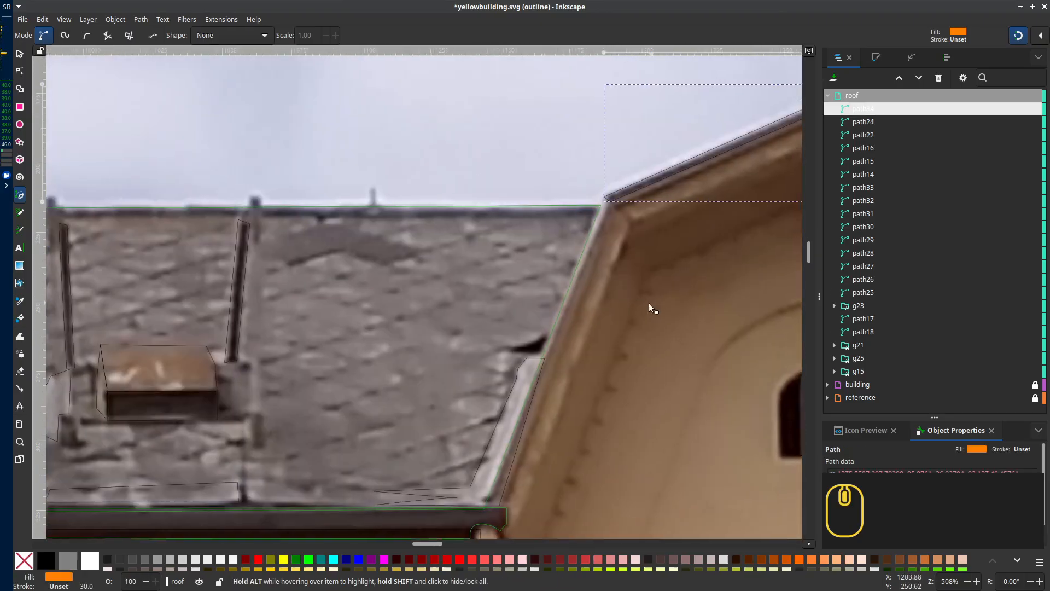
pyautogui.click(566, 168)
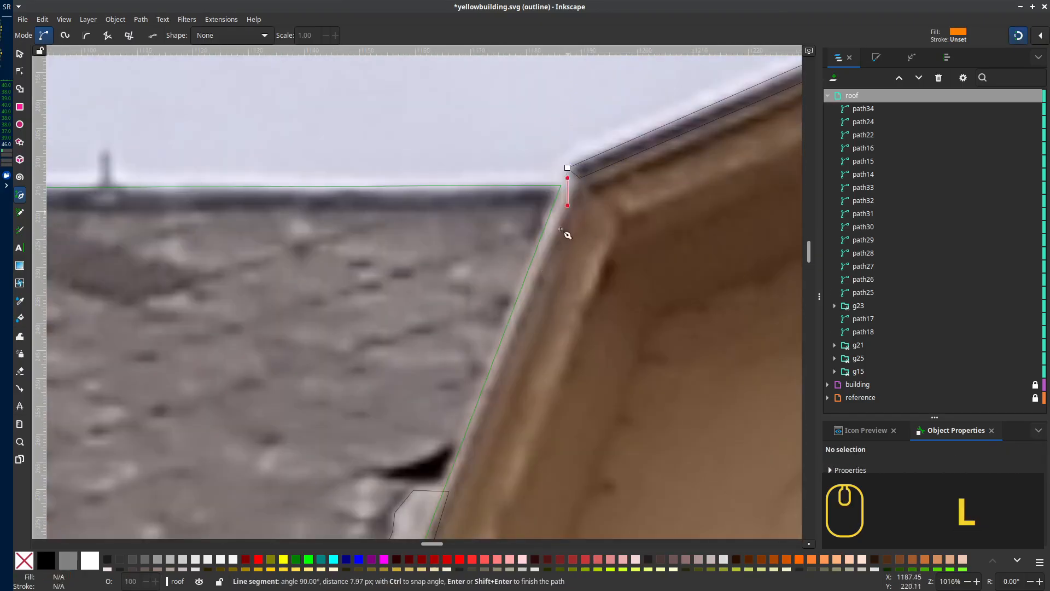
pyautogui.scroll(-6, 544, 295)
pyautogui.hscroll(-2, 544, 295)
pyautogui.scroll(5, 567, 478)
pyautogui.scroll(-1, 549, 392)
pyautogui.keyDown('ctrl'); pyautogui.scroll(-2, 549, 393); pyautogui.keyUp('ctrl')
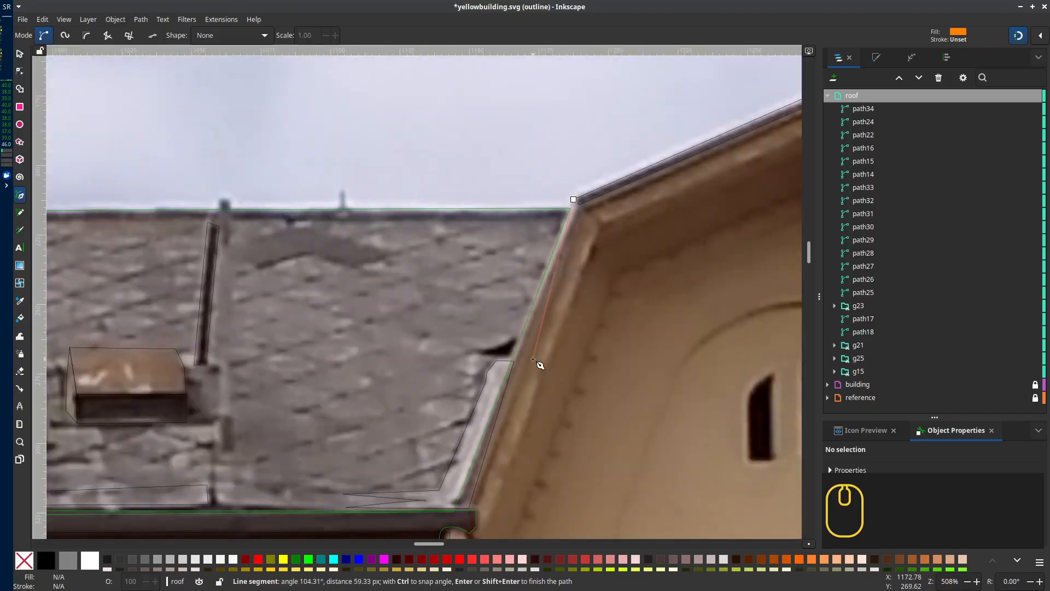
pyautogui.click(454, 510)
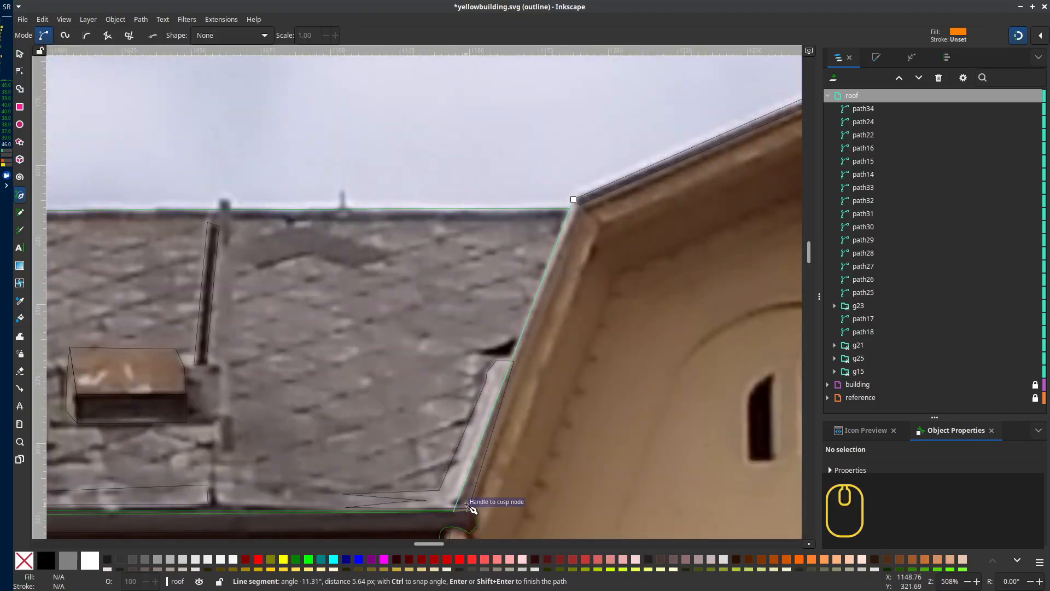
pyautogui.click(463, 511)
pyautogui.press('l')
pyautogui.click(580, 207)
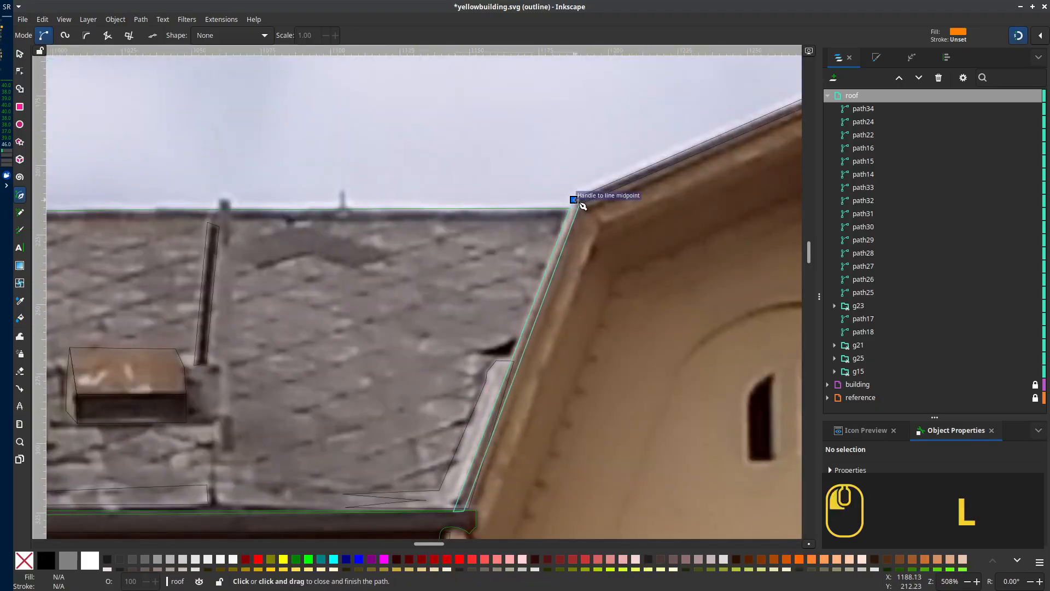
# Draw a closed straight-sided path around the small dark end piece at the far slate roof's lower right corner
pyautogui.keyDown('ctrl'); pyautogui.scroll(-3, 616, 317); pyautogui.keyUp('ctrl')
pyautogui.hscroll(5, 164, 316)
pyautogui.keyDown('ctrl'); pyautogui.scroll(2, 221, 317); pyautogui.keyUp('ctrl')
pyautogui.hscroll(8, 220, 318)
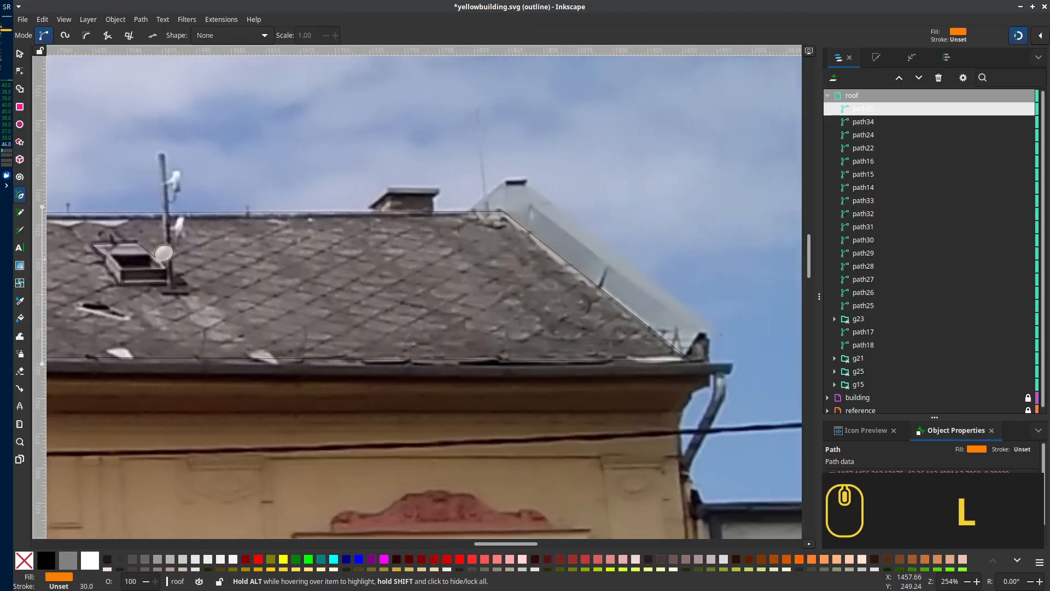
pyautogui.keyDown('ctrl'); pyautogui.scroll(3, 468, 346); pyautogui.keyUp('ctrl')
pyautogui.click(468, 346)
pyautogui.click(518, 346)
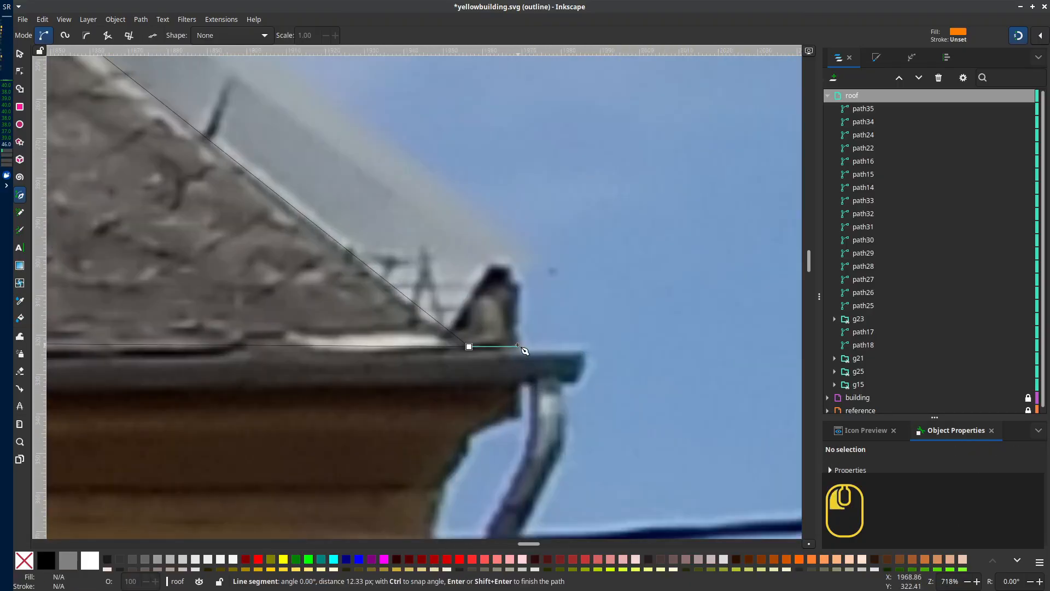
pyautogui.click(517, 282)
pyautogui.press('l')
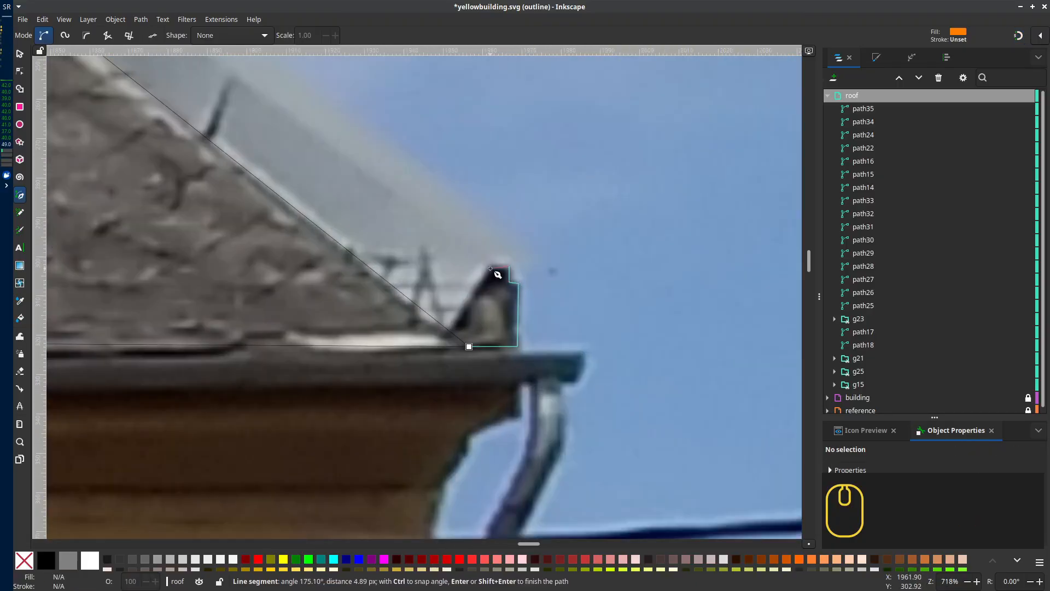
pyautogui.click(449, 331)
pyautogui.click(468, 346)
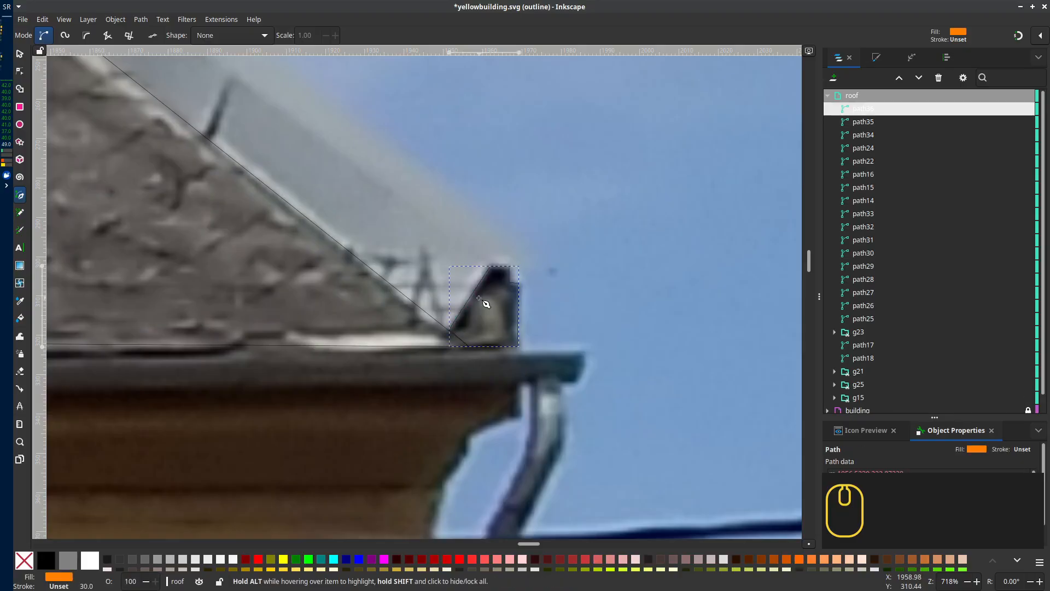
# Draw a closed curved path around the lighter inner area of the small dark end piece at the far roof's lower right corner
pyautogui.click(490, 298)
pyautogui.moveTo(501, 333); pyautogui.dragTo(493, 340)
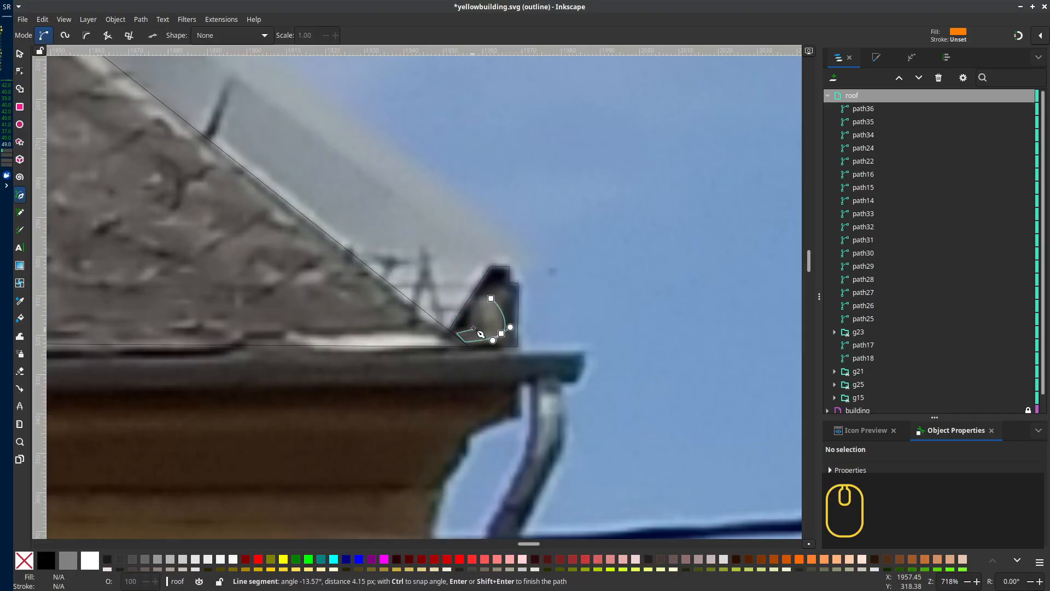
pyautogui.click(472, 329)
pyautogui.moveTo(474, 304); pyautogui.dragTo(478, 300)
pyautogui.click(490, 298)
pyautogui.scroll(4, 488, 317)
# Reshape the inner area's path by moving its nodes and bulging its right side outward to fill the dark end piece
pyautogui.press('n')
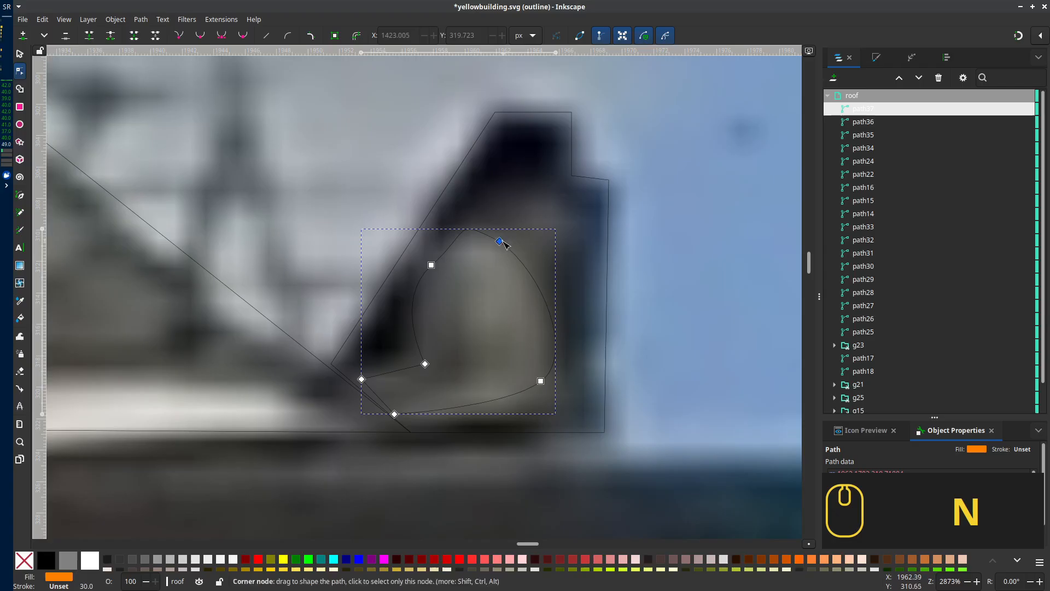
pyautogui.moveTo(504, 244)
pyautogui.mouseDown()
pyautogui.moveTo(513, 252)
pyautogui.moveTo(517, 241)
pyautogui.mouseUp()
pyautogui.moveTo(362, 379); pyautogui.dragTo(352, 379)
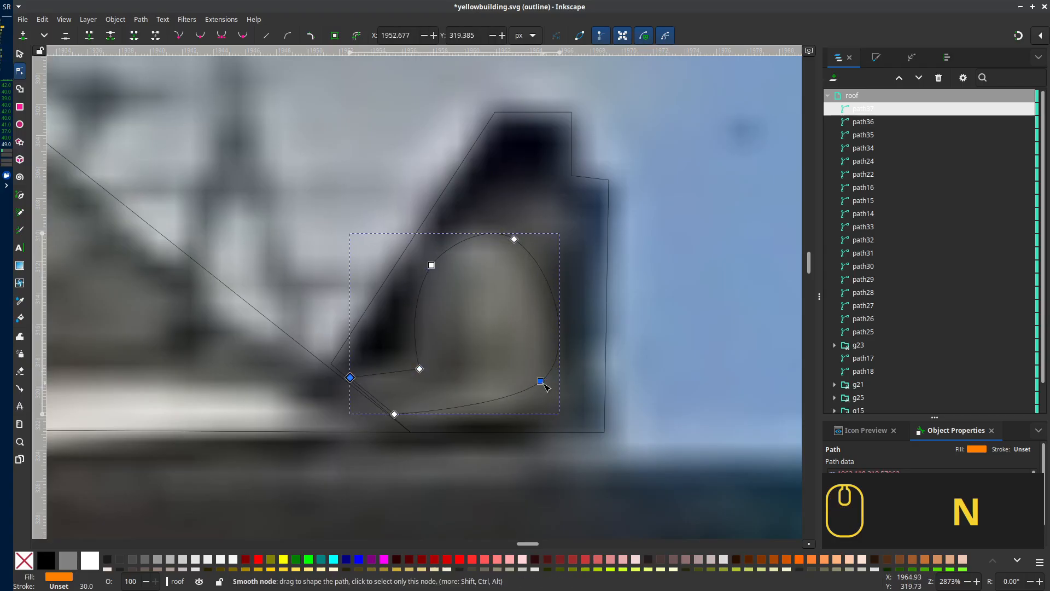
pyautogui.moveTo(544, 386); pyautogui.dragTo(563, 398)
pyautogui.moveTo(557, 270); pyautogui.dragTo(567, 257)
pyautogui.moveTo(431, 265); pyautogui.dragTo(421, 273)
pyautogui.click(342, 367)
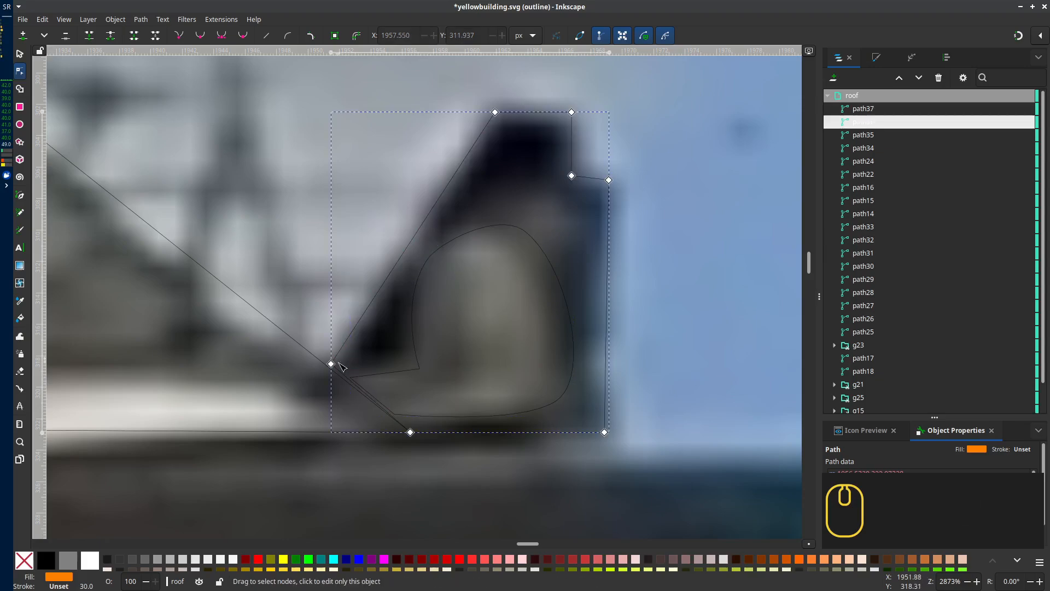
# Draw a closed path around the light grey slope beyond the slate roof's slanted edge, from the end piece up over the peak to the ridge
pyautogui.scroll(-5, 342, 366)
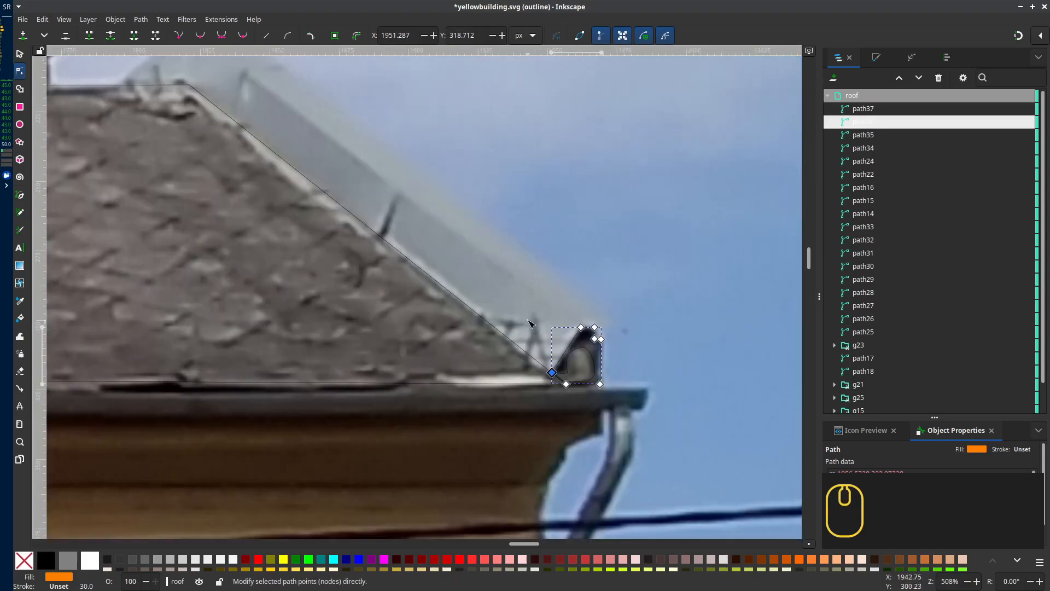
pyautogui.scroll(1, 523, 356)
pyautogui.press('b')
pyautogui.scroll(2, 548, 467)
pyautogui.click(544, 460)
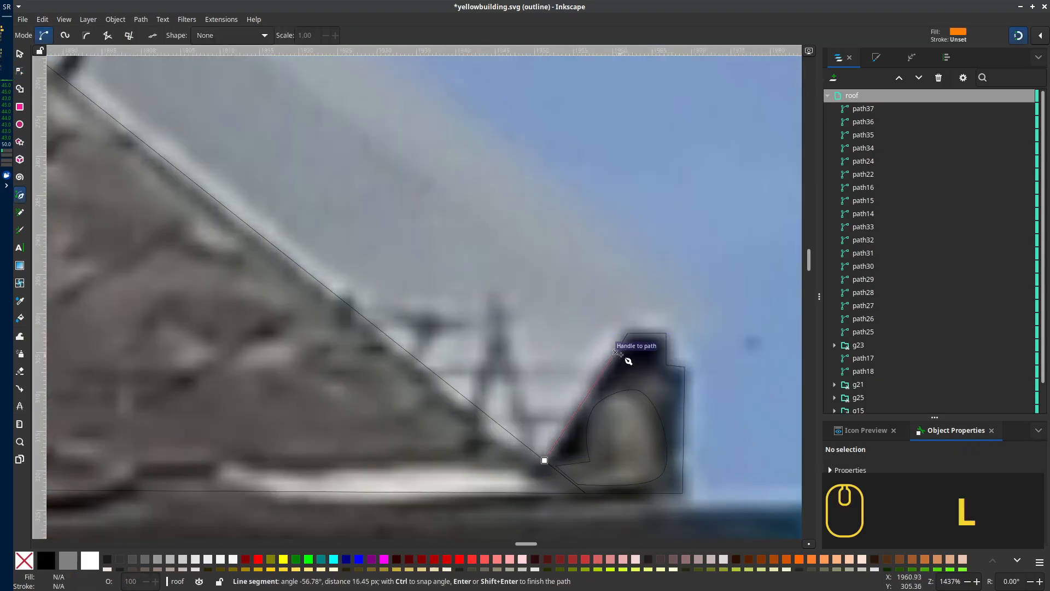
pyautogui.click(627, 333)
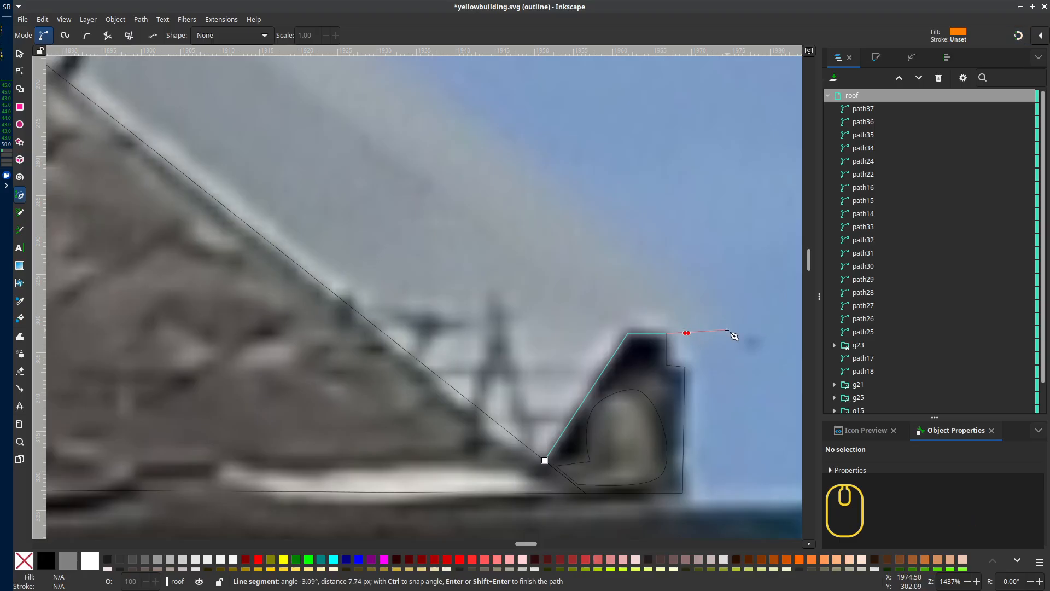
pyautogui.scroll(-4, 734, 335)
pyautogui.click(497, 238)
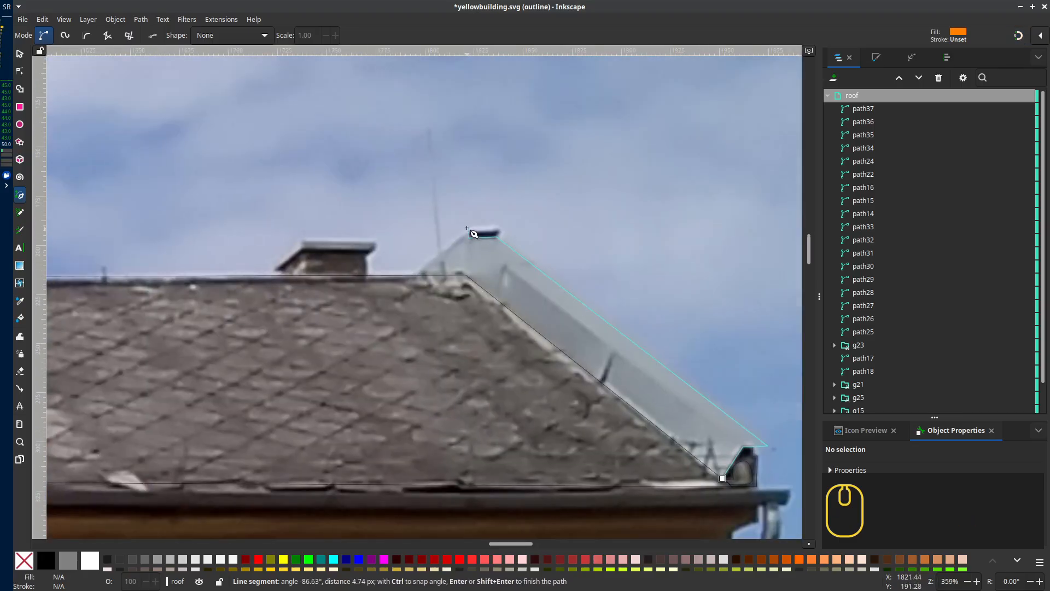
pyautogui.click(467, 228)
pyautogui.scroll(3, 465, 227)
pyautogui.click(469, 364)
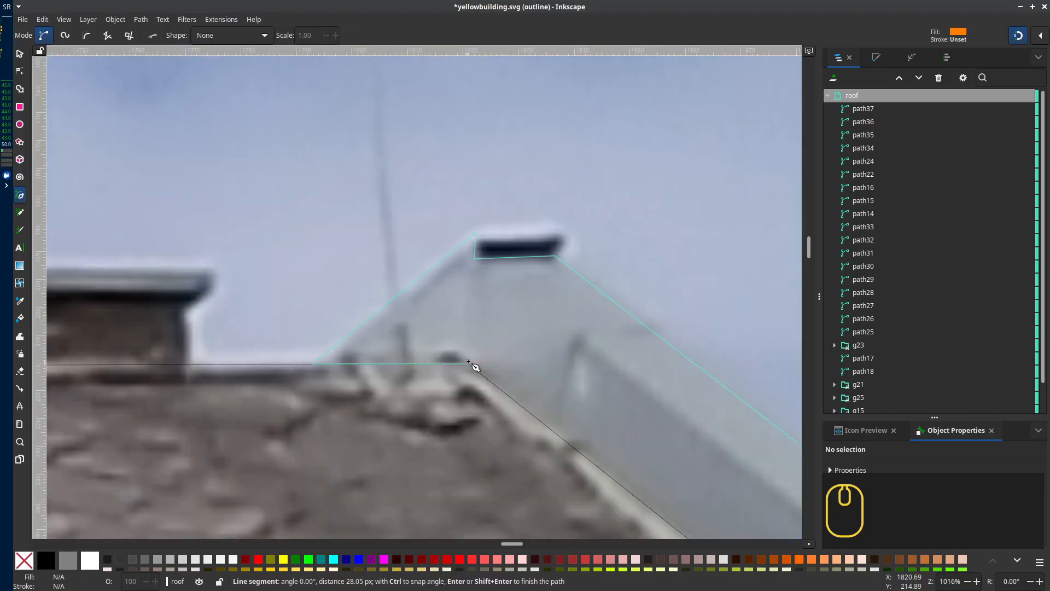
pyautogui.scroll(-12, 514, 365)
pyautogui.hscroll(12, 514, 365)
pyautogui.click(594, 398)
# Move the grey slope path's inner peak node to the upper right so the peak has a flat top above the dark cap
pyautogui.scroll(10, 547, 355)
pyautogui.hscroll(-8, 547, 356)
pyautogui.scroll(2, 449, 262)
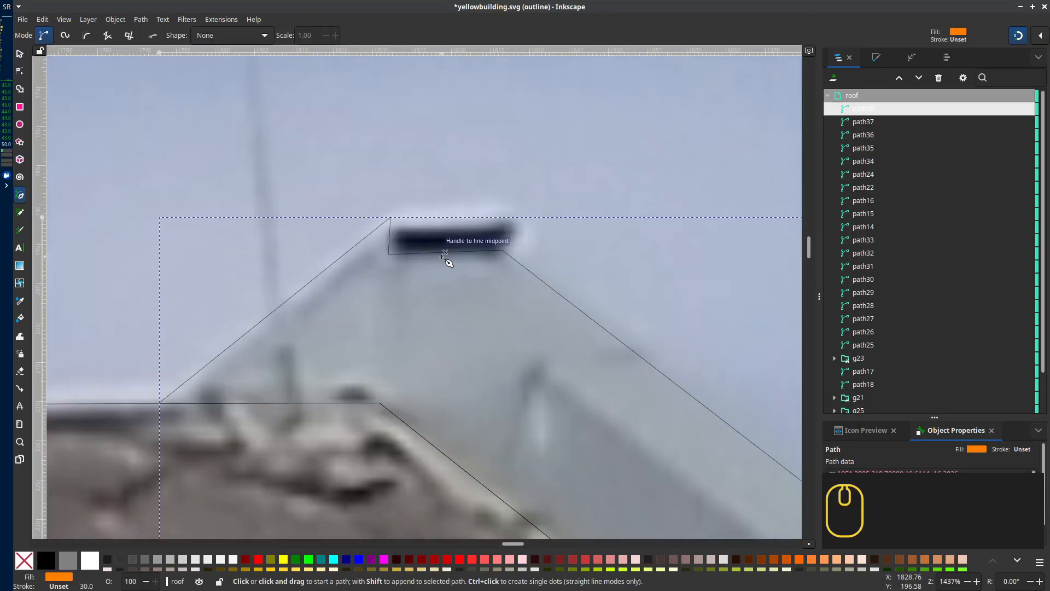
pyautogui.press('n')
pyautogui.moveTo(388, 254); pyautogui.dragTo(501, 217)
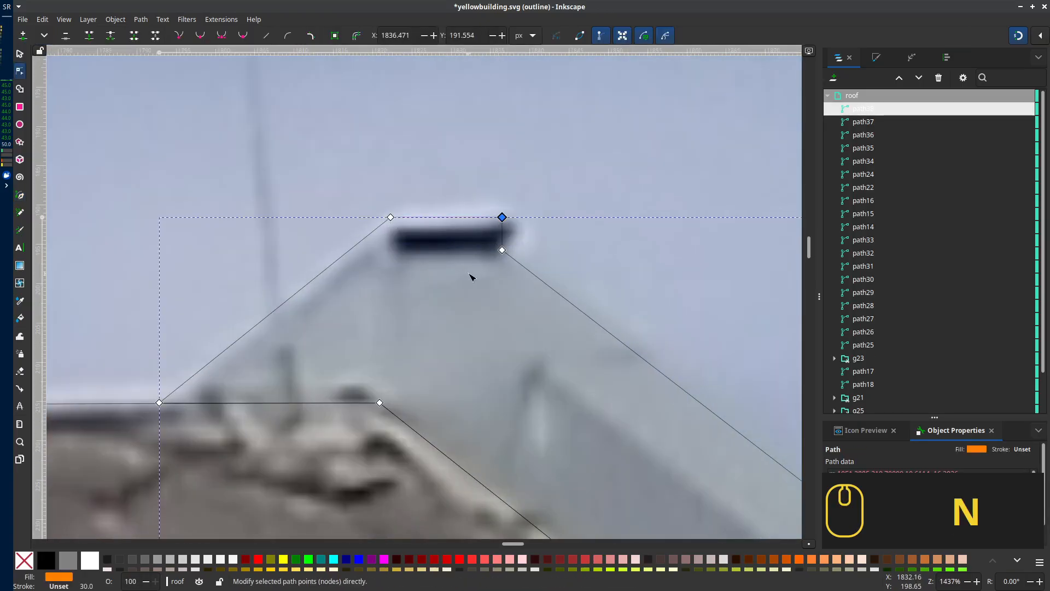
# Draw a closed four-node path around the small dark cap at the grey slope's peak
pyautogui.press('b')
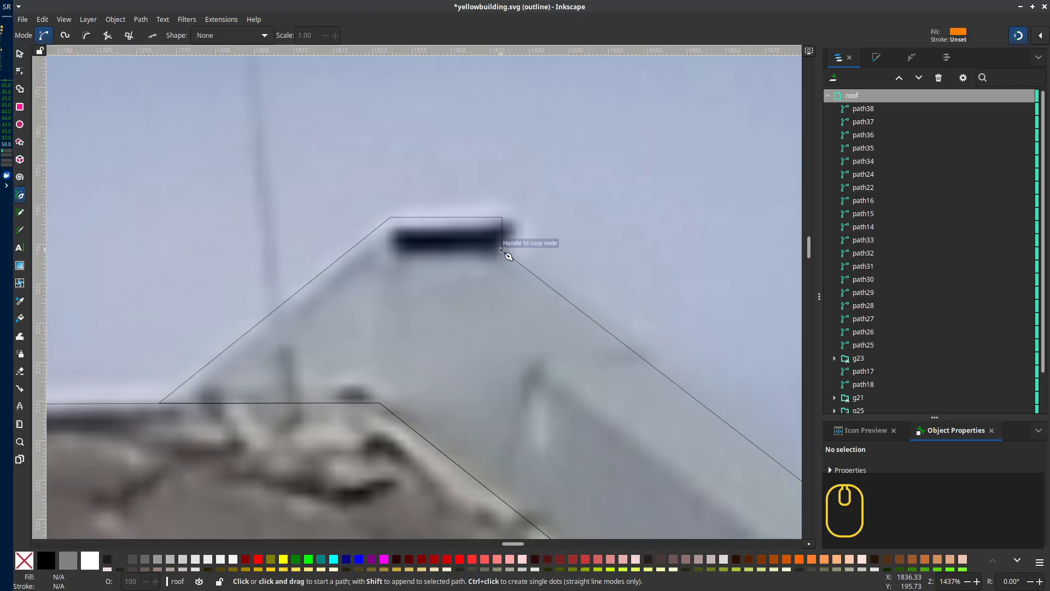
pyautogui.click(495, 261)
pyautogui.click(496, 232)
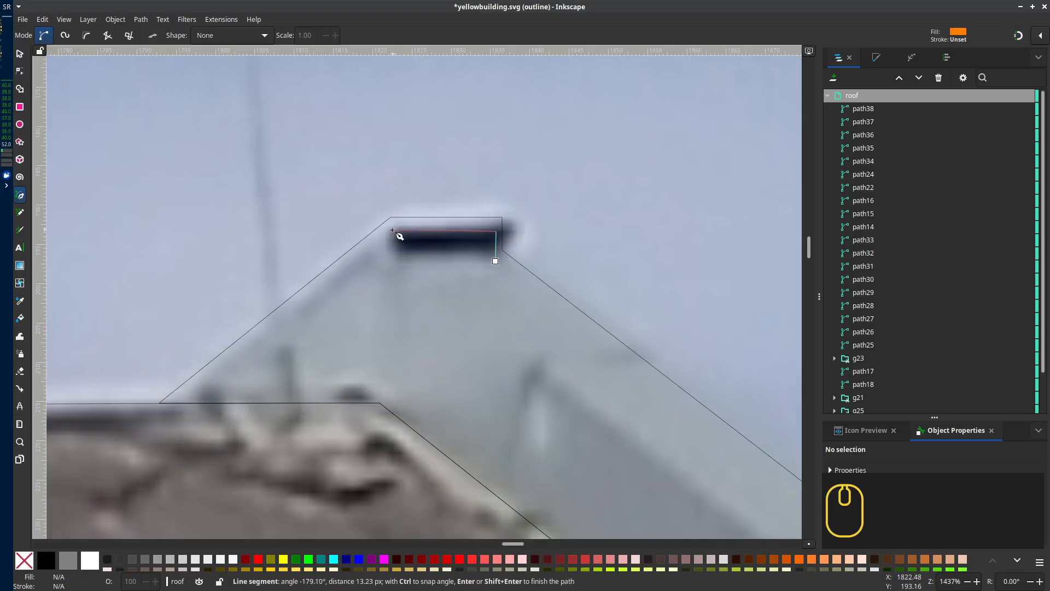
pyautogui.click(394, 259)
pyautogui.click(495, 261)
# Shift the grey peak's two right corner nodes slightly outward, and adjust the dark cap path's corners to fit the photo
pyautogui.press('n')
pyautogui.click(499, 219)
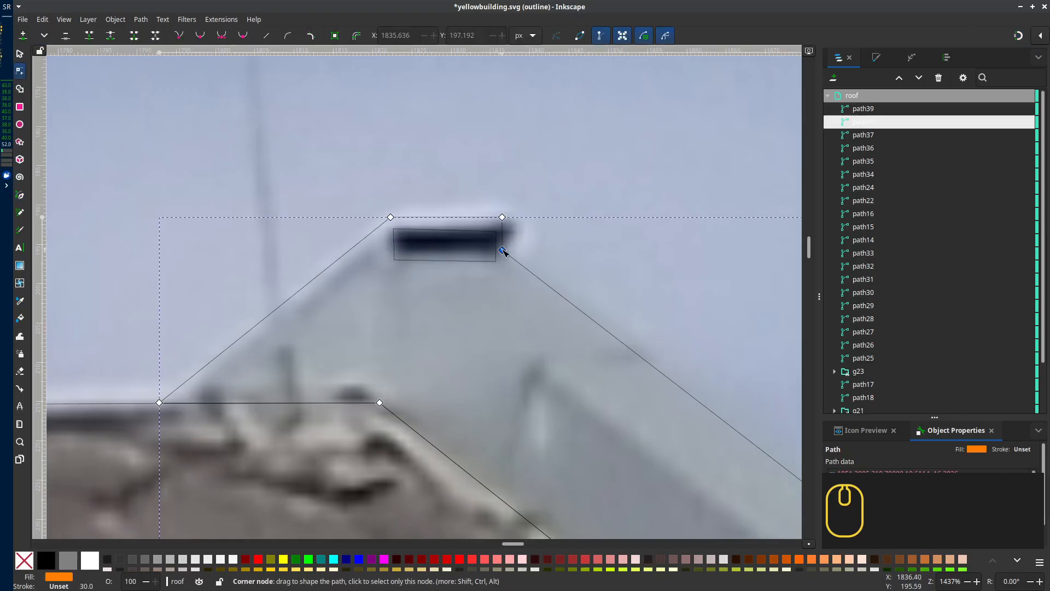
pyautogui.keyDown('shift'); pyautogui.click(502, 217); pyautogui.keyUp('shift')
pyautogui.moveTo(505, 218); pyautogui.dragTo(511, 252)
pyautogui.click(483, 261)
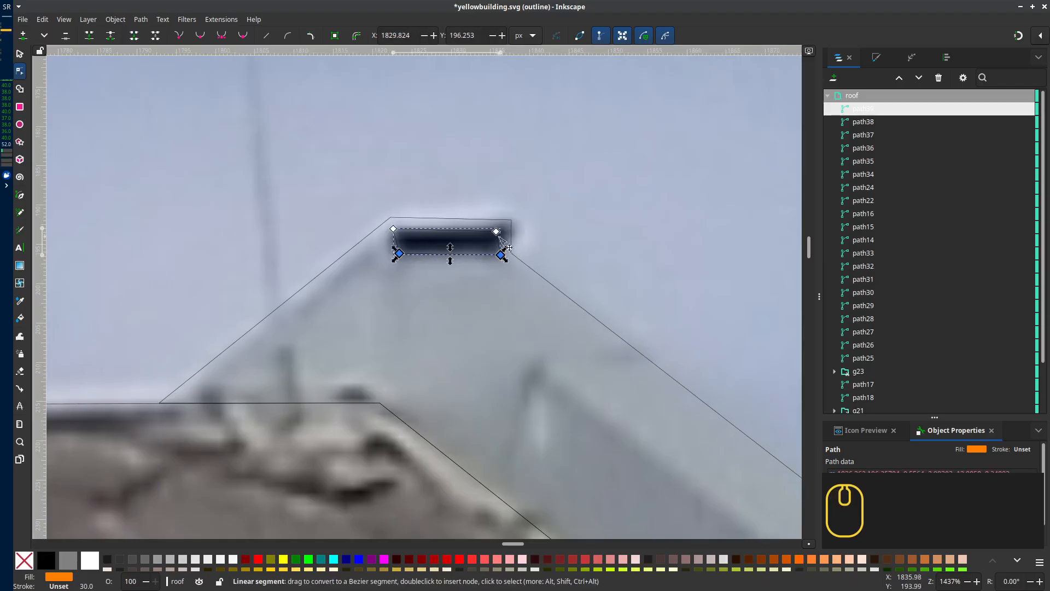
pyautogui.click(393, 228)
# Draw a narrow path along the short dark seam crossing the middle of the grey slope
pyautogui.scroll(-4, 424, 265)
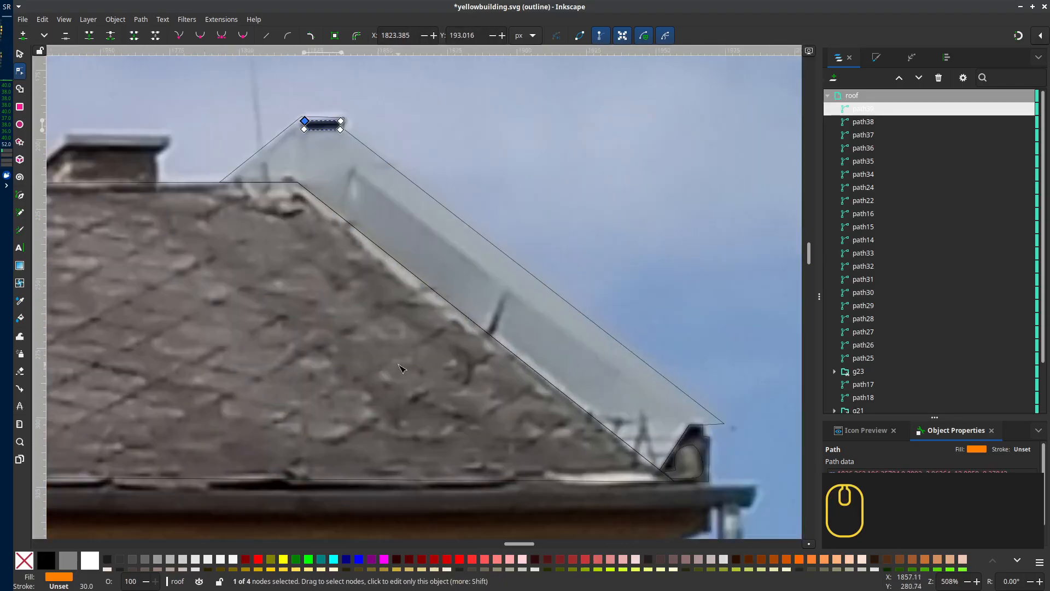
pyautogui.scroll(2, 463, 339)
pyautogui.press('b')
pyautogui.click(512, 346)
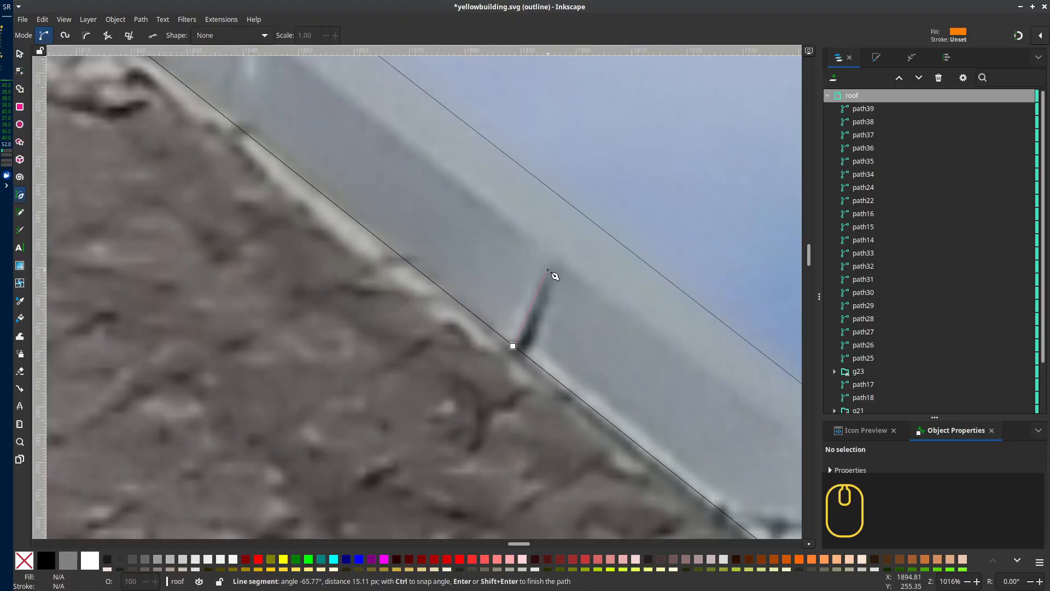
pyautogui.press('Return')
# Draw a closed path around the antenna mast beside the skylight, from its rounded top down to its base on the slates
pyautogui.scroll(-4, 532, 362)
pyautogui.scroll(4, 532, 369)
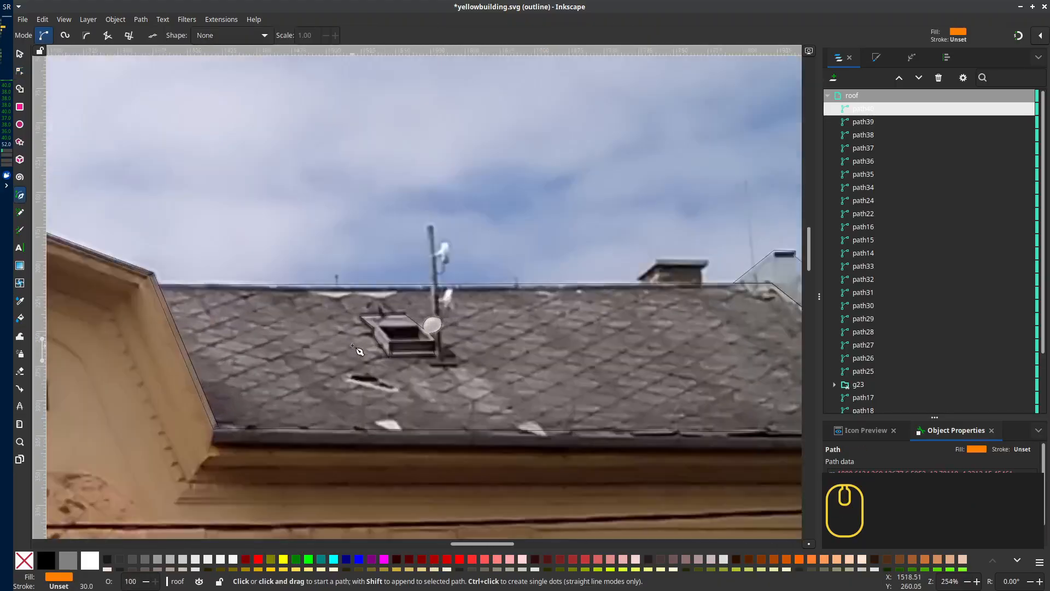
pyautogui.scroll(-1, 532, 370)
pyautogui.scroll(1, 540, 290)
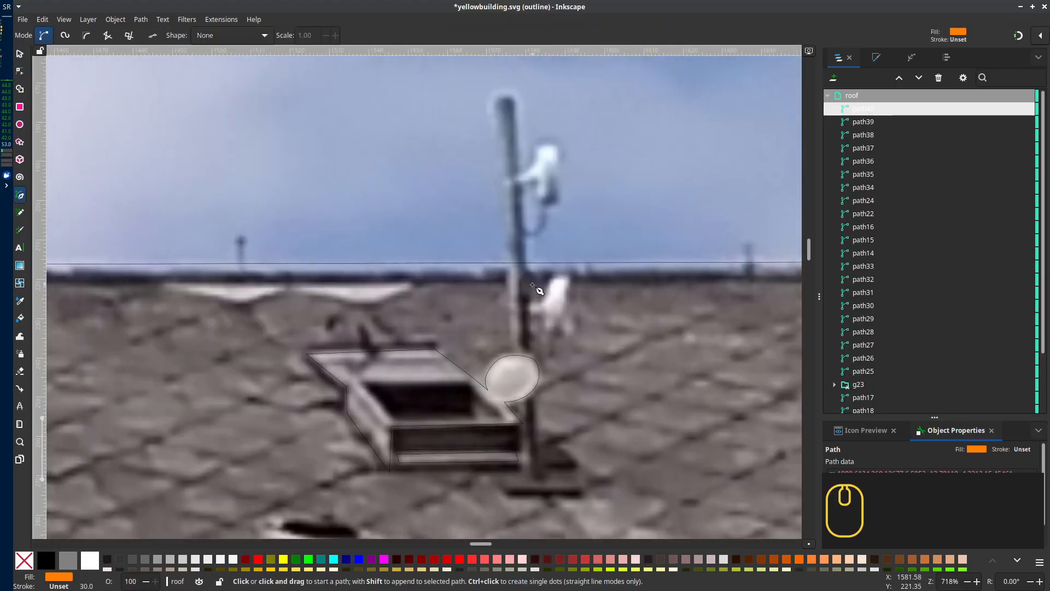
pyautogui.click(495, 98)
pyautogui.click(522, 475)
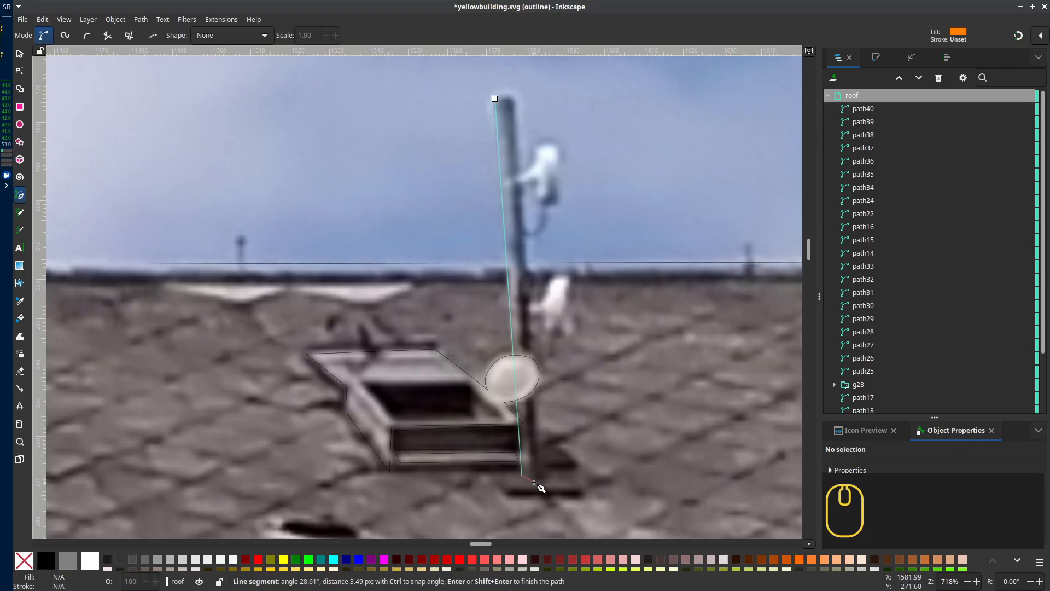
pyautogui.click(507, 97)
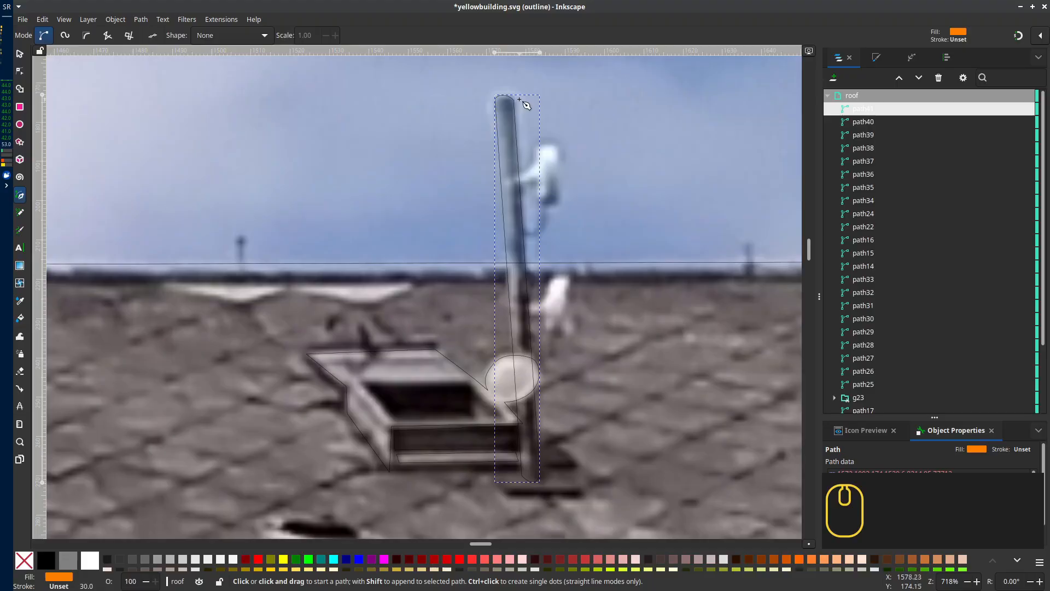
# Draw a second closed path over the mast's right half, running from just above its top to below its base
pyautogui.keyDown('ctrl'); pyautogui.scroll(2, 505, 108); pyautogui.keyUp('ctrl')
pyautogui.click(447, 73)
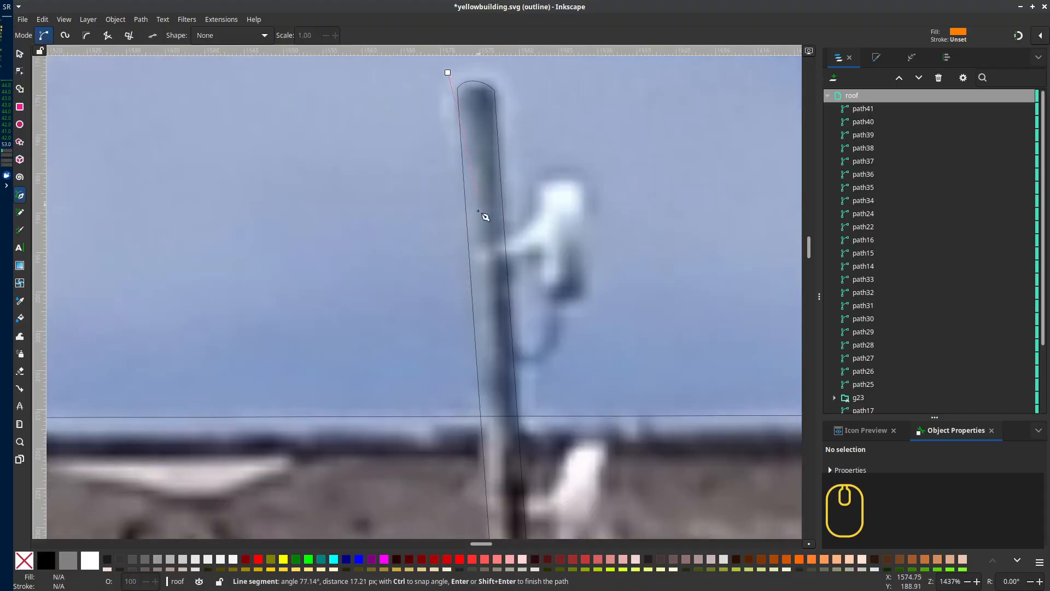
pyautogui.hotkey('ctrl', 'z')
pyautogui.keyDown('ctrl'); pyautogui.scroll(-2, 534, 347); pyautogui.keyUp('ctrl')
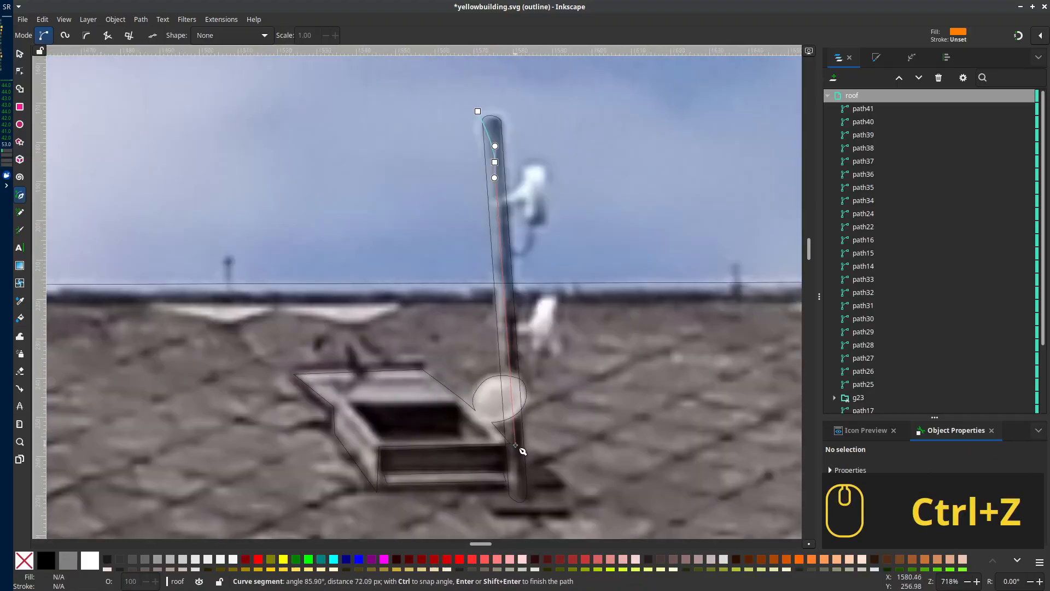
pyautogui.click(532, 392)
pyautogui.scroll(5, 541, 386)
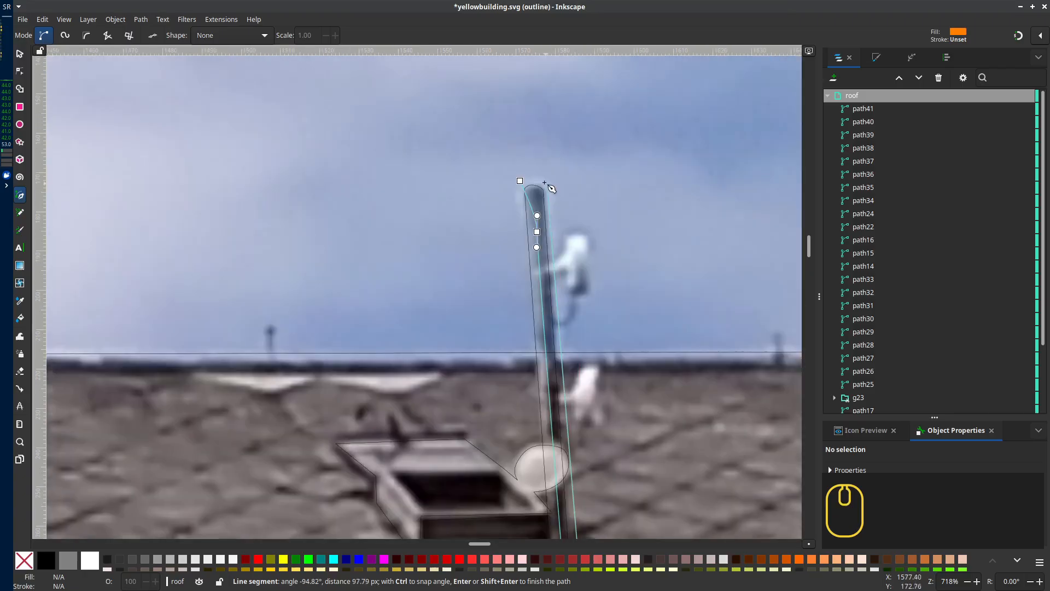
pyautogui.keyDown('ctrl'); pyautogui.scroll(2, 535, 293); pyautogui.keyUp('ctrl')
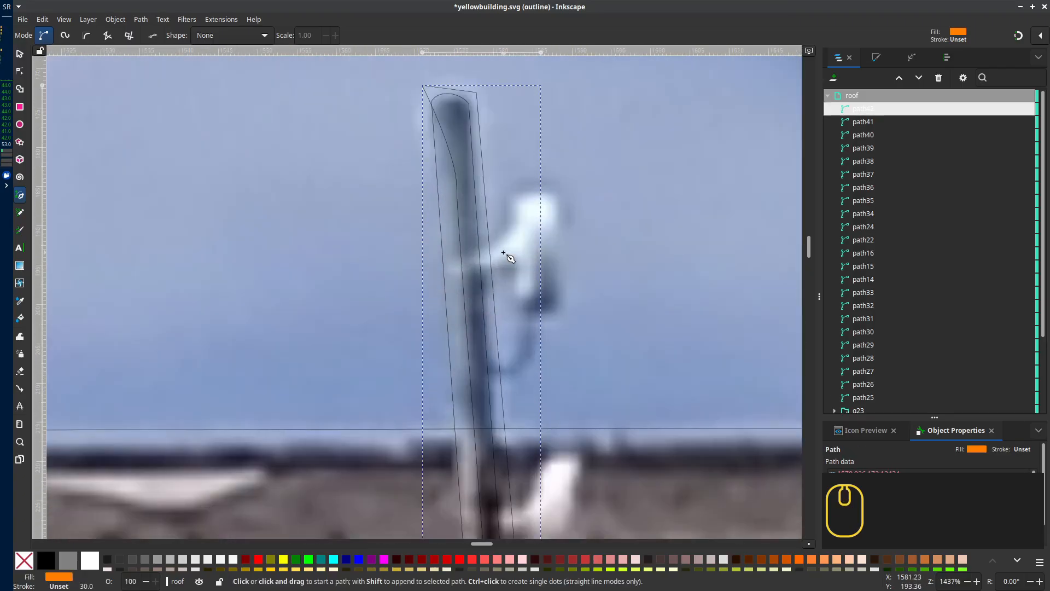
# Save the drawing and trace the two white antennas attached to the mast as closed freehand shapes
pyautogui.press('Escape')
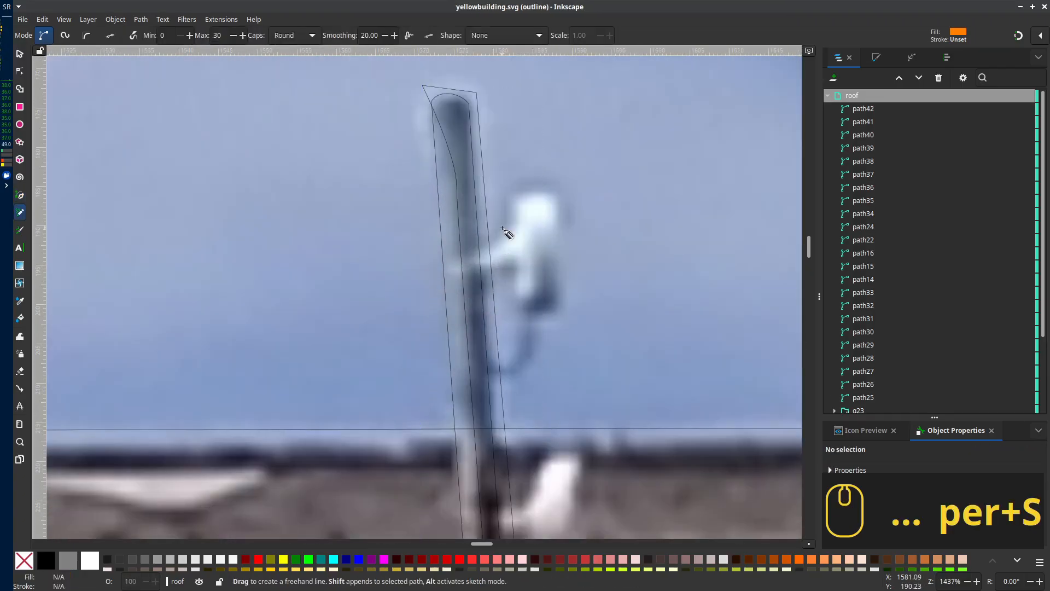
pyautogui.press('p')
pyautogui.moveTo(449, 264); pyautogui.dragTo(488, 255)
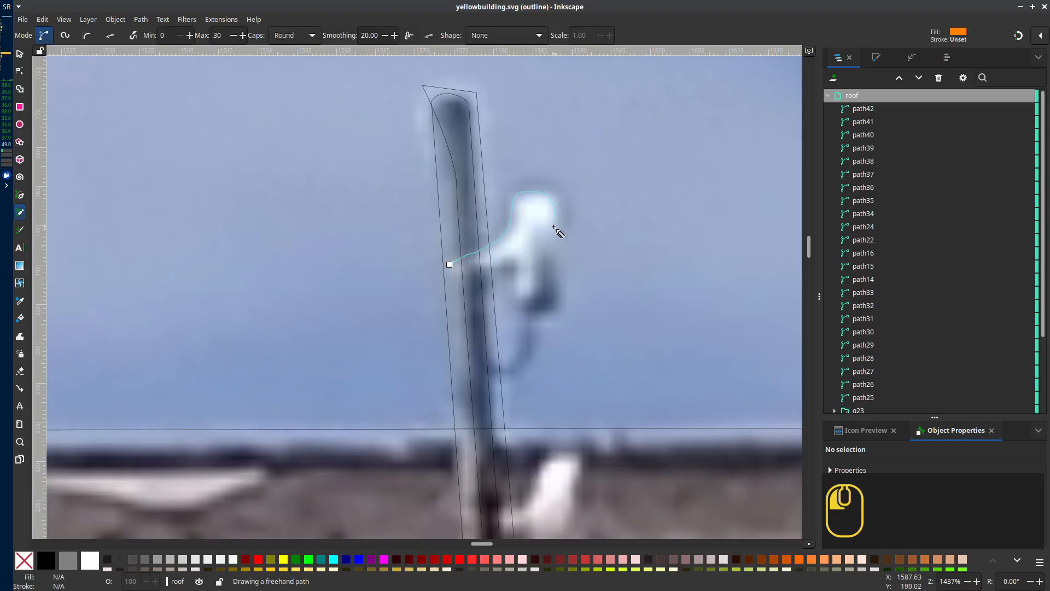
pyautogui.moveTo(452, 267); pyautogui.dragTo(453, 267)
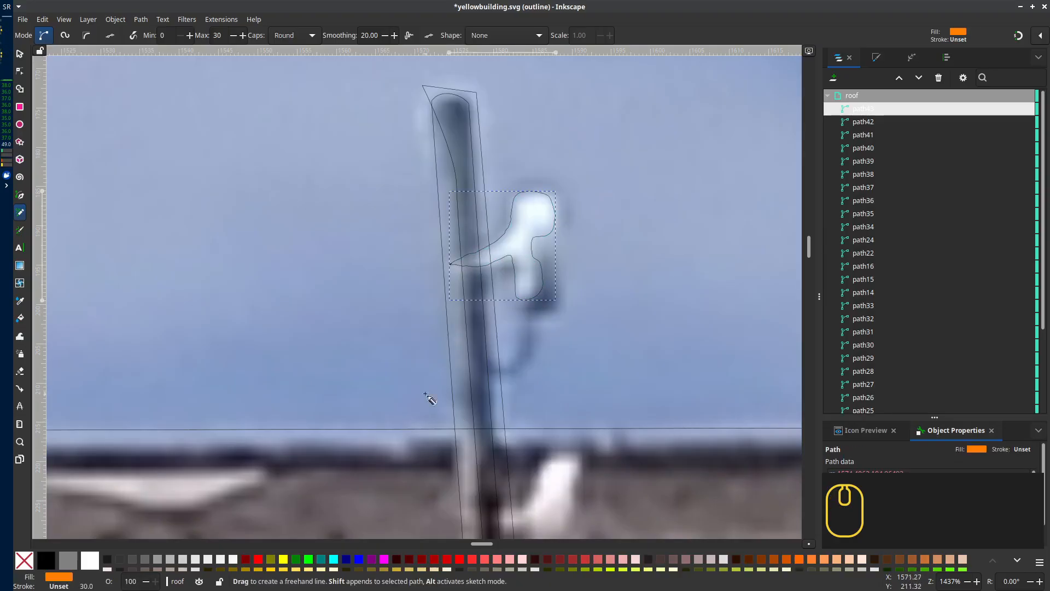
pyautogui.scroll(-6, 504, 298)
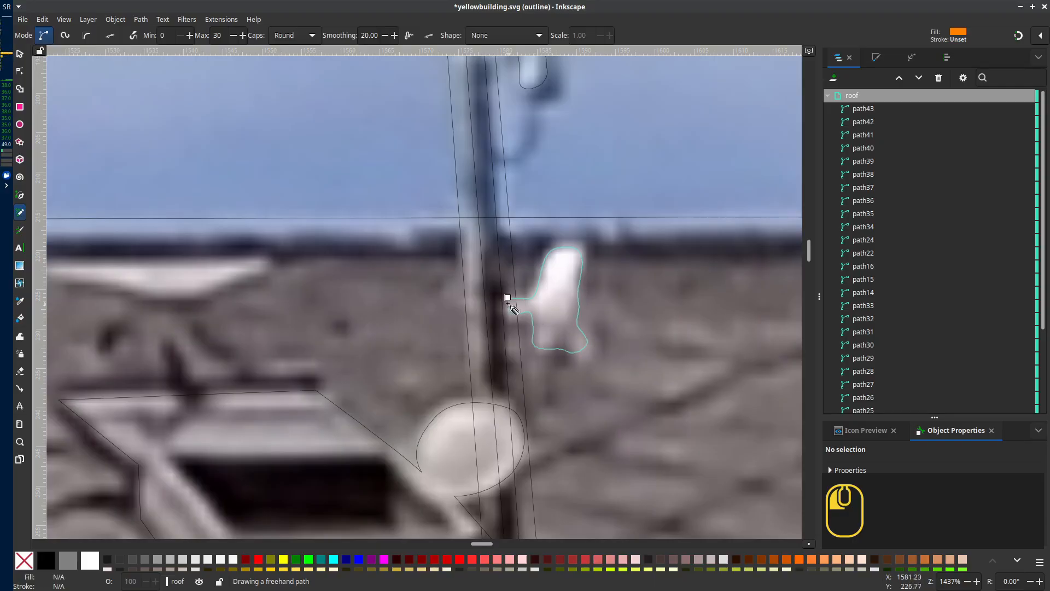
pyautogui.moveTo(510, 308); pyautogui.dragTo(508, 298)
# Draw a closed path with a straight top and curved underside around the left white strip below the ridge
pyautogui.scroll(-3, 375, 317)
pyautogui.scroll(3, 664, 380)
pyautogui.press('b')
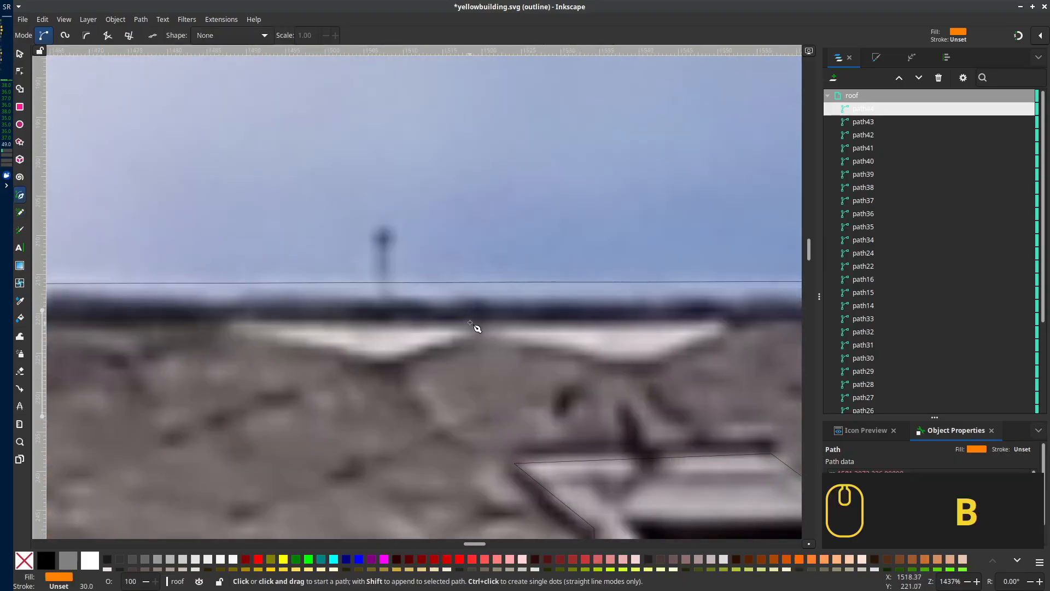
pyautogui.click(475, 323)
pyautogui.click(232, 321)
pyautogui.click(293, 343)
pyautogui.moveTo(378, 360); pyautogui.dragTo(404, 360)
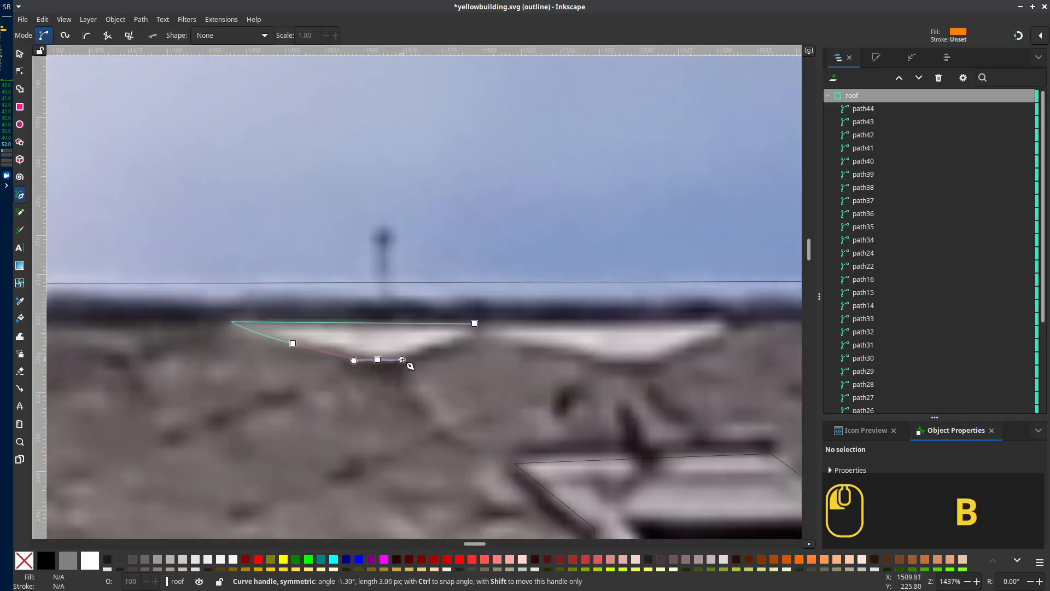
pyautogui.click(475, 324)
# Draw a matching closed path with a curved underside around the right white strip below the ridge
pyautogui.click(491, 325)
pyautogui.click(726, 325)
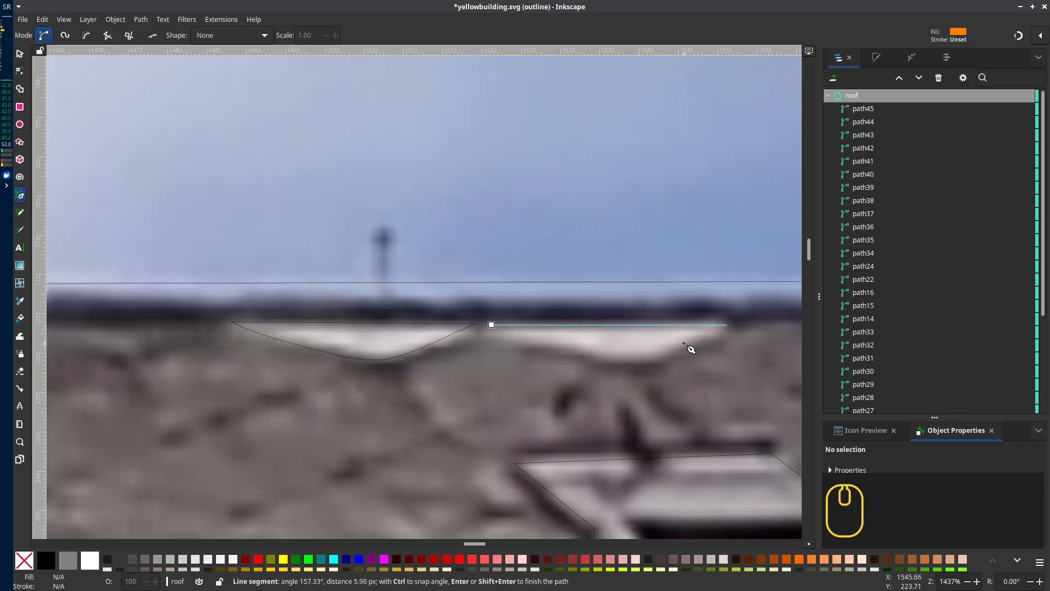
pyautogui.click(683, 343)
pyautogui.moveTo(639, 362); pyautogui.dragTo(621, 363)
pyautogui.click(491, 325)
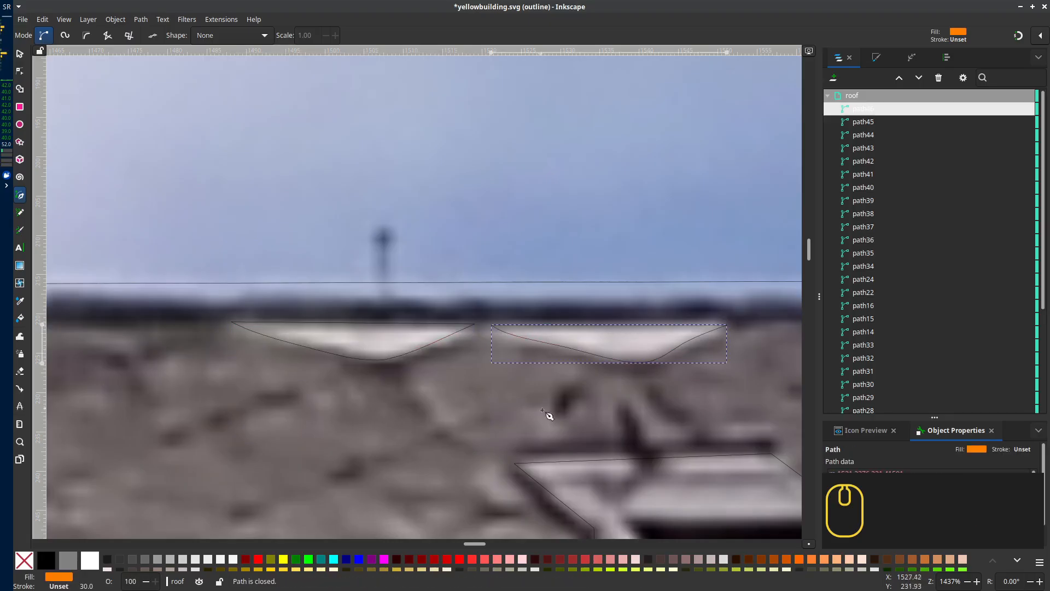
# Draw a closed curved path around the white patch just above the eave, below the skylight
pyautogui.scroll(-3, 549, 417)
pyautogui.scroll(-3, 448, 274)
pyautogui.scroll(2, 411, 326)
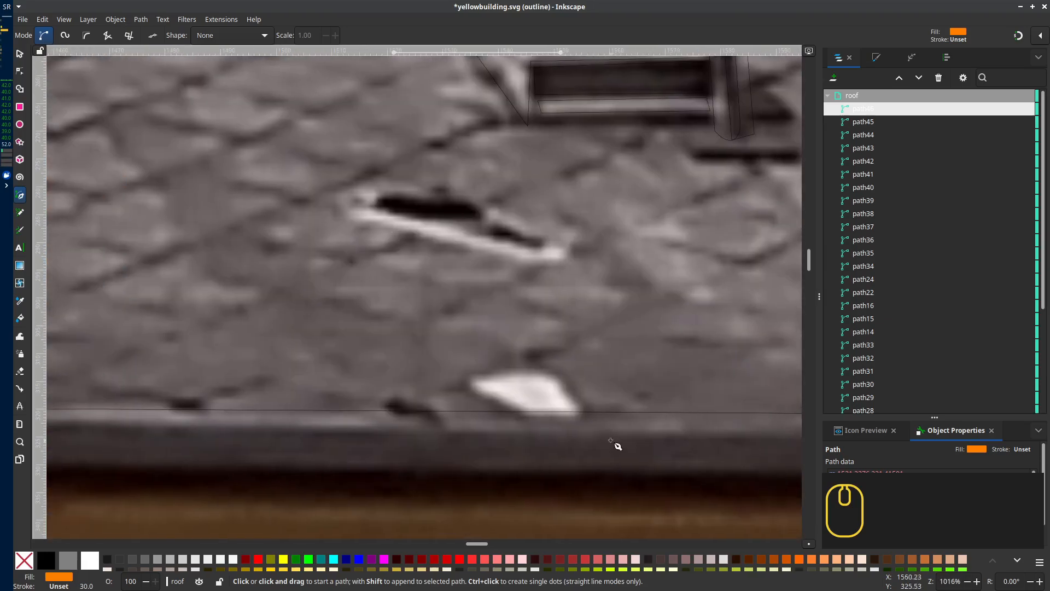
pyautogui.click(578, 413)
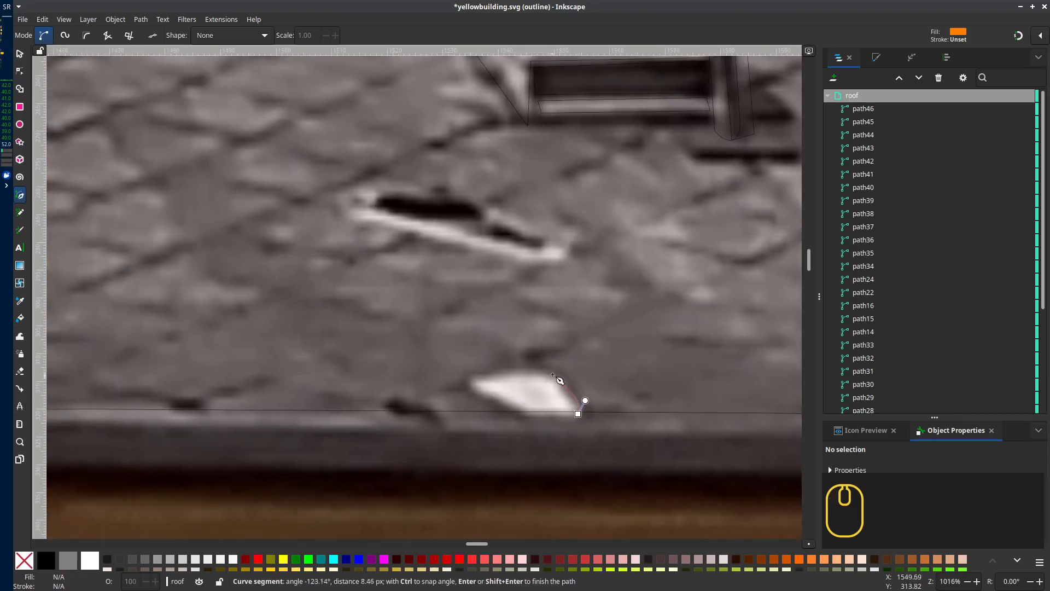
pyautogui.moveTo(547, 371); pyautogui.dragTo(535, 372)
pyautogui.moveTo(470, 379); pyautogui.dragTo(474, 388)
pyautogui.click(581, 415)
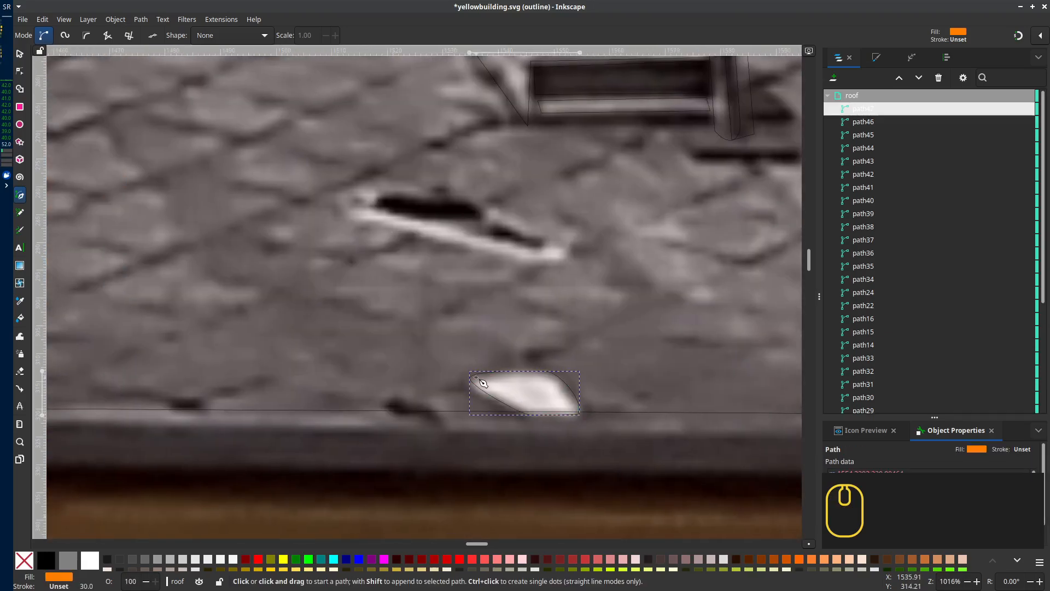
# Move the two lower nodes of the gable's right trim down to the roof's bottom edge line
pyautogui.scroll(-2, 515, 369)
pyautogui.scroll(2, 318, 364)
pyautogui.press('n')
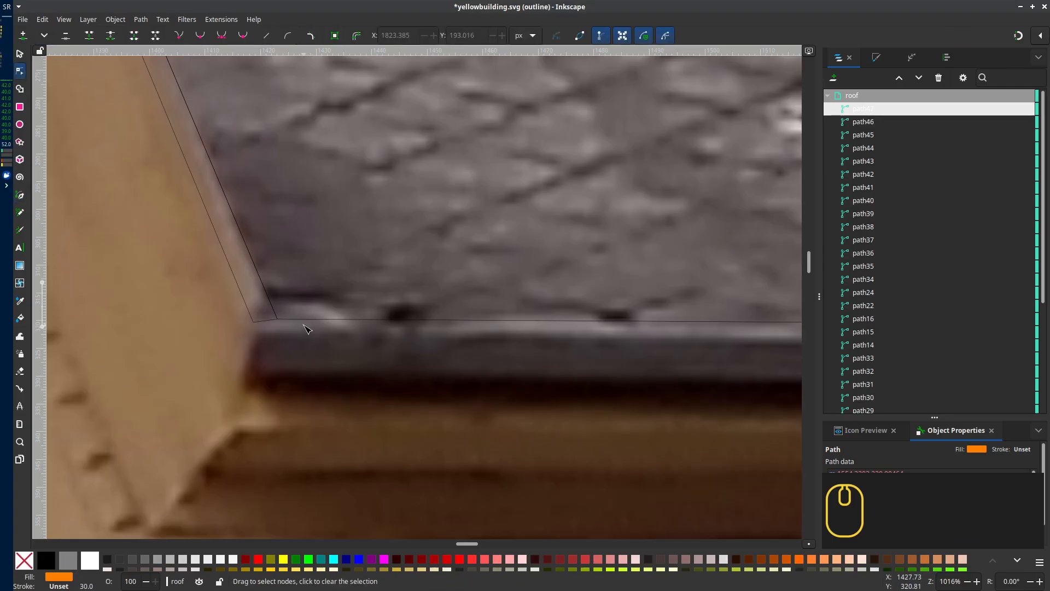
pyautogui.click(274, 318)
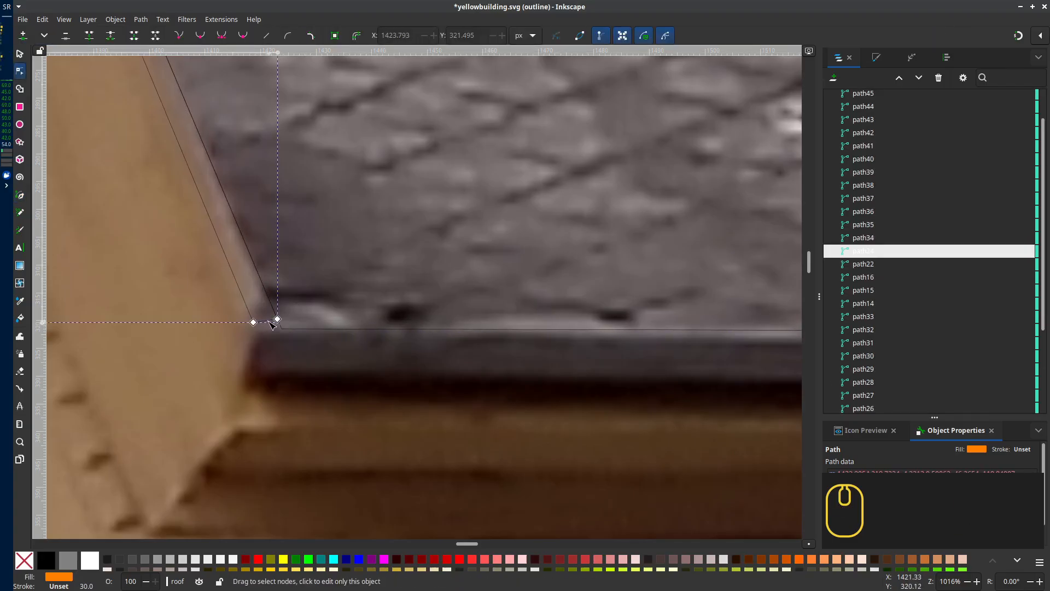
pyautogui.press('%')
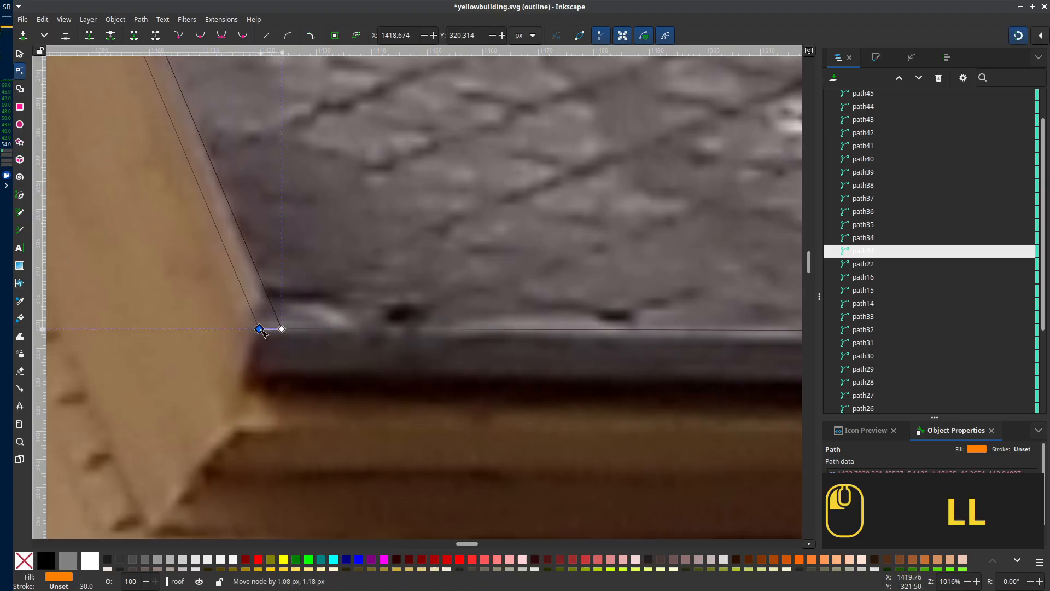
# Move the lower right corner node of the slate area down onto the top of the gutter
pyautogui.scroll(-1, 579, 383)
pyautogui.hscroll(10, 580, 383)
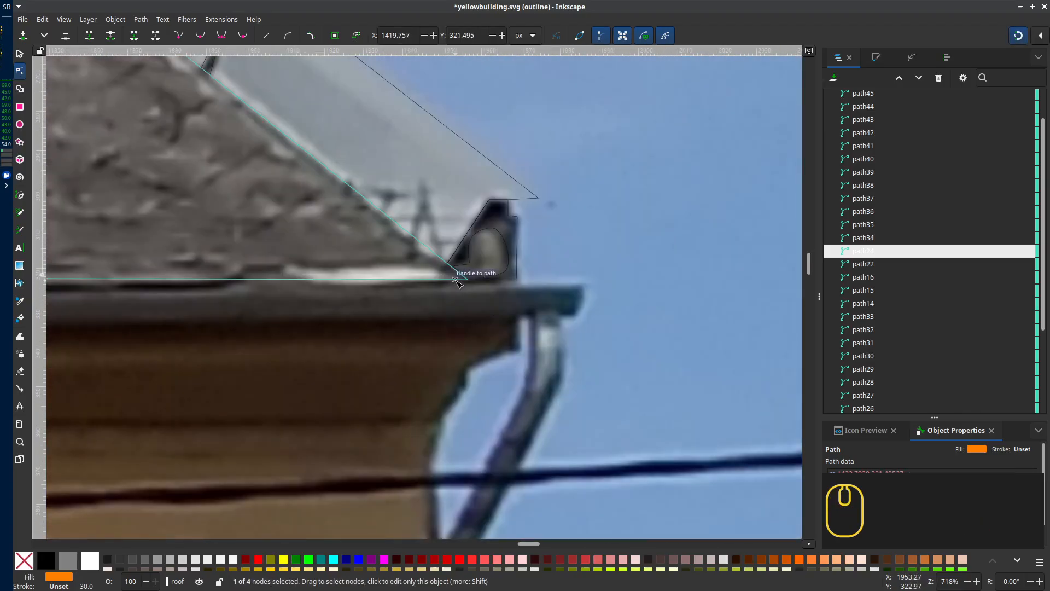
pyautogui.moveTo(466, 279)
pyautogui.mouseDown()
pyautogui.moveTo(490, 292)
pyautogui.moveTo(474, 286)
pyautogui.mouseUp()
pyautogui.press('%')
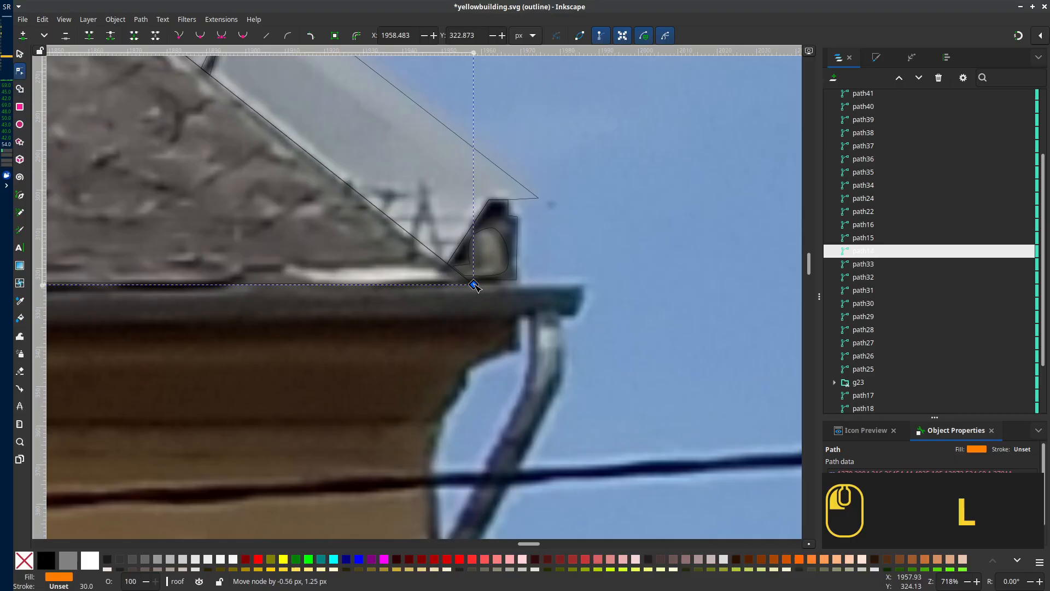
# Lower the bottom nodes of the dark end piece at the roof's right corner to the gutter's top edge
pyautogui.scroll(2, 503, 283)
pyautogui.press('%')
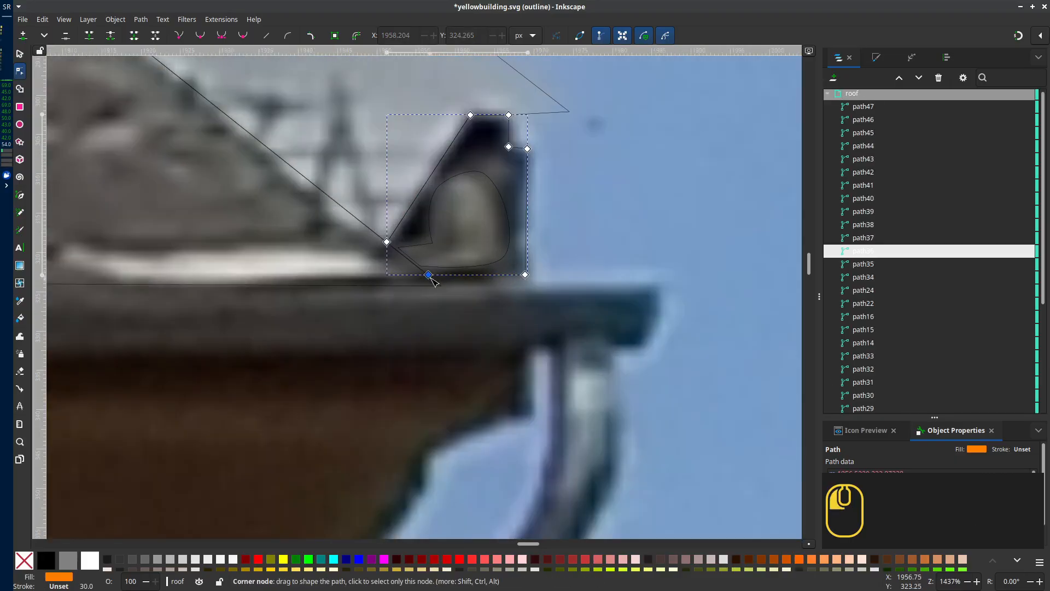
pyautogui.moveTo(515, 279); pyautogui.dragTo(516, 285)
pyautogui.scroll(-5, 571, 249)
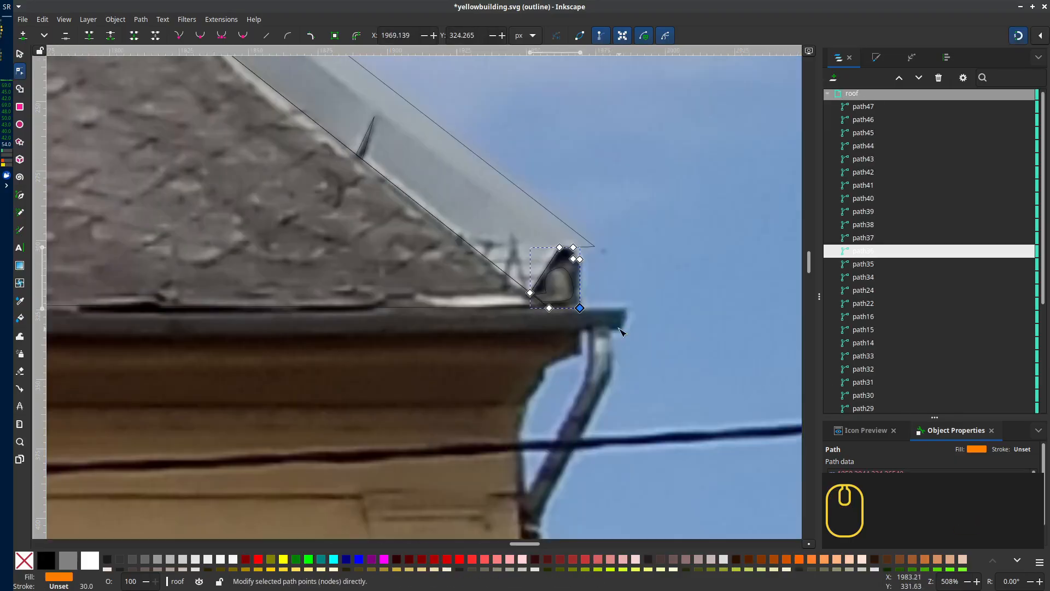
# Trace the second white patch above the eave, right of the skylight, as a closed freehand shape
pyautogui.hscroll(-10, 769, 427)
pyautogui.scroll(4, 542, 330)
pyautogui.scroll(5, 541, 330)
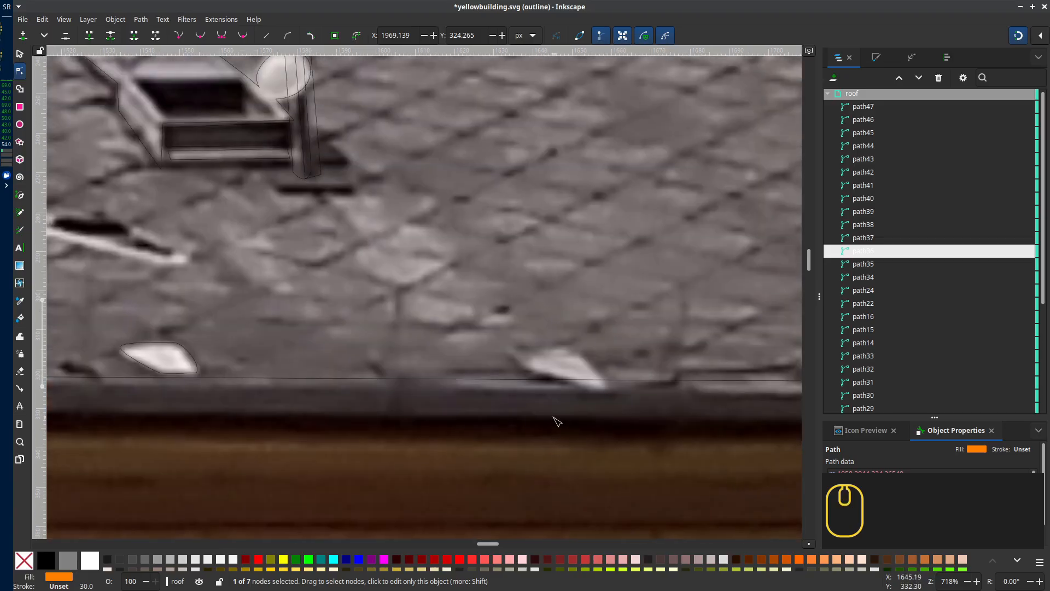
pyautogui.press('p')
pyautogui.moveTo(514, 354)
pyautogui.mouseDown()
pyautogui.moveTo(602, 384)
pyautogui.moveTo(578, 355)
pyautogui.moveTo(544, 371)
pyautogui.mouseUp()
# Fill the two white eave patches with colours sampled from the photo
pyautogui.scroll(-4, 544, 371)
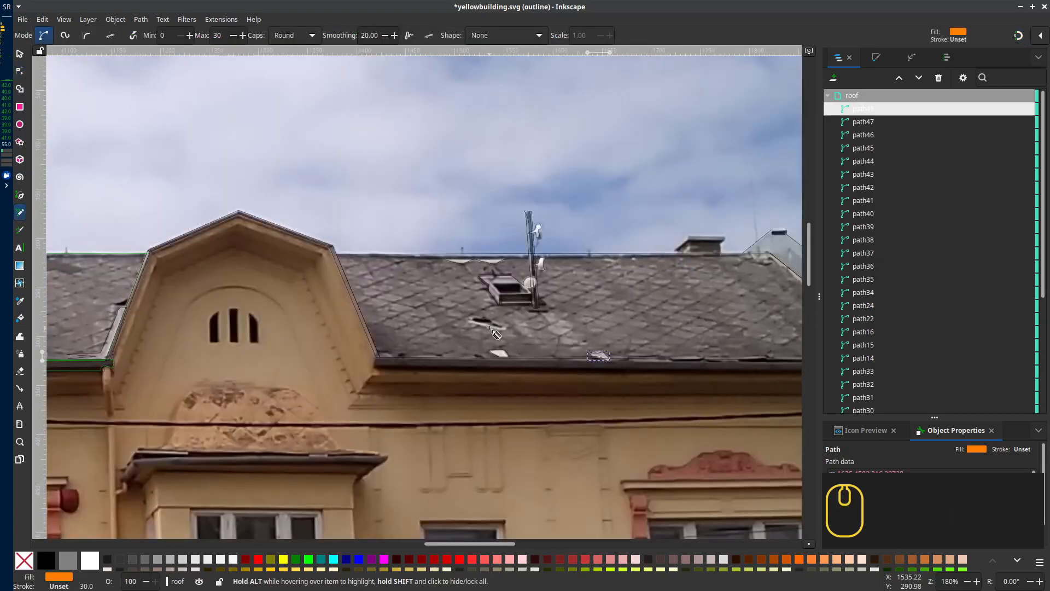
pyautogui.scroll(1, 545, 403)
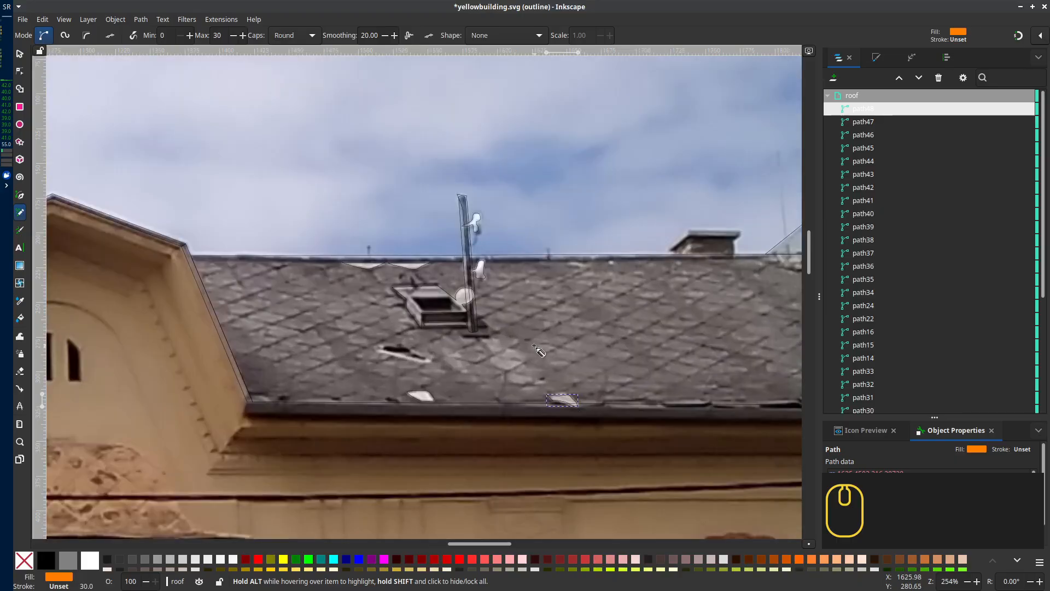
pyautogui.press('d')
pyautogui.click(863, 122)
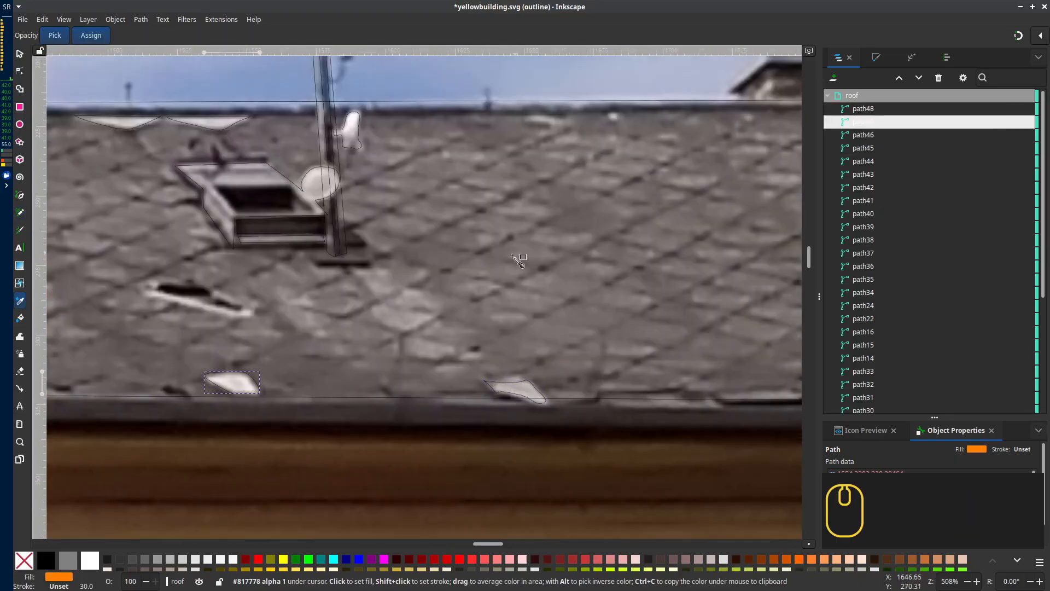
pyautogui.hscroll(-4, 795, 333)
pyautogui.scroll(2, 696, 322)
# Fill the two white strips below the ridge and the two white mast antennas with colours sampled from the photo
pyautogui.click(870, 134)
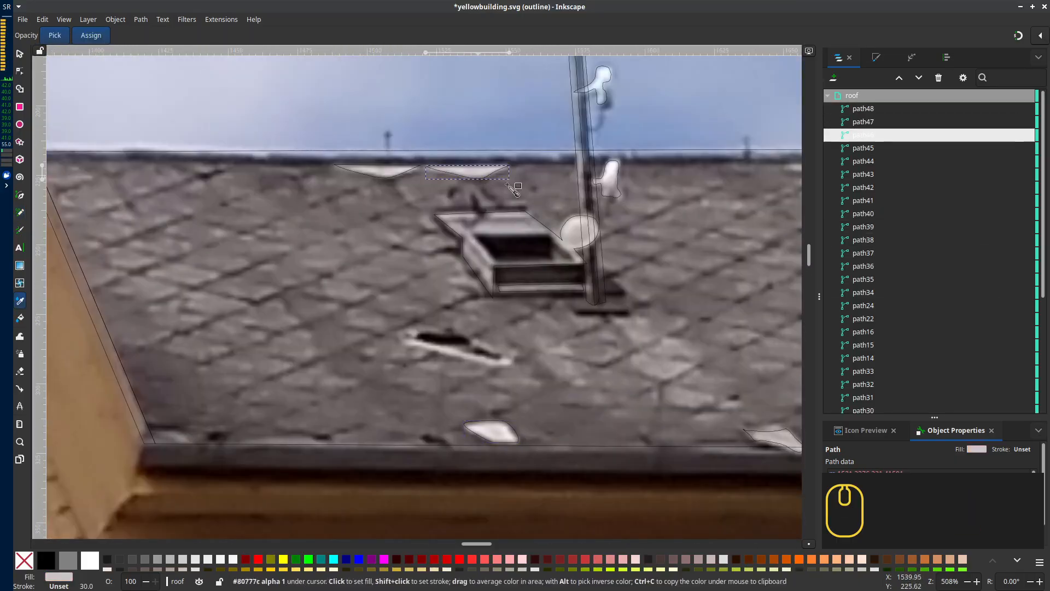
pyautogui.click(867, 147)
pyautogui.click(864, 160)
pyautogui.click(863, 174)
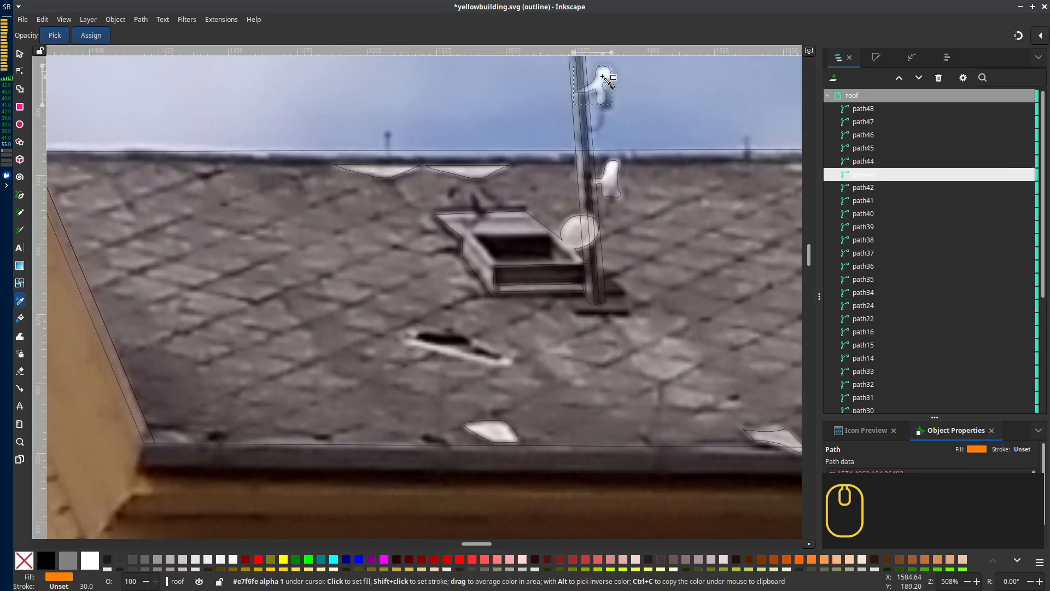
# Fill both halves of the mast with dark colours sampled from the photo
pyautogui.click(863, 187)
pyautogui.scroll(5, 615, 372)
pyautogui.scroll(1, 615, 372)
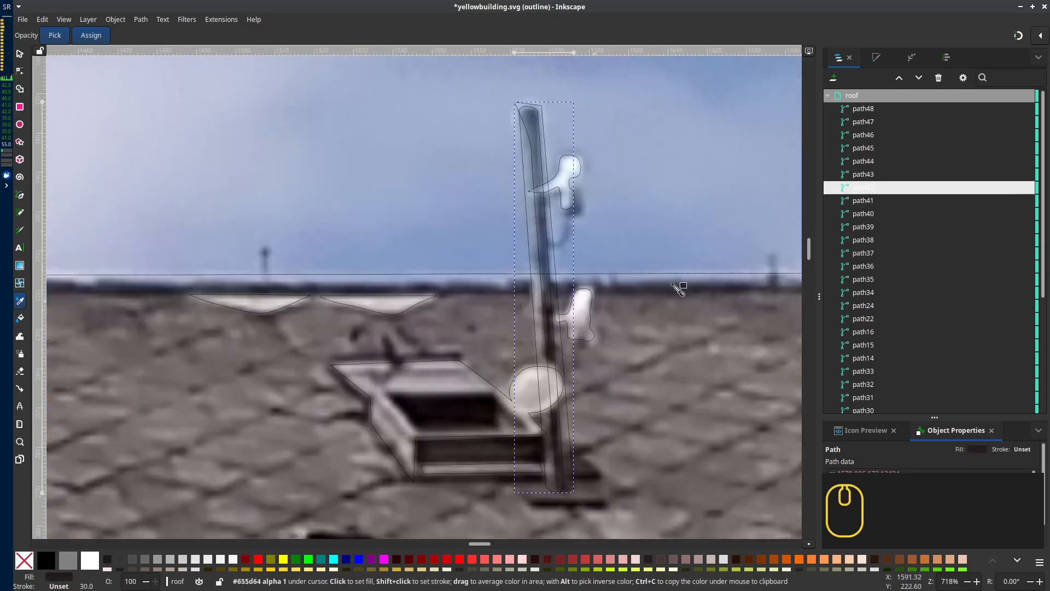
pyautogui.press('Down')
# Fill the small dark fin on the grey slope and the dark cap at its top with colours sampled from the photo
pyautogui.press('Down')
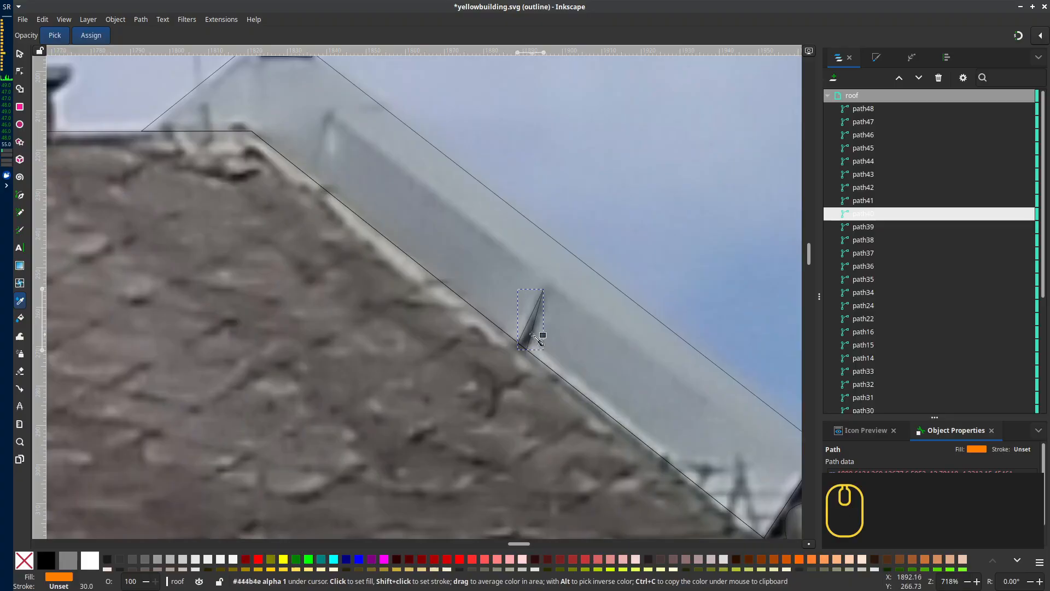
pyautogui.press('Down')
pyautogui.scroll(-2, 628, 343)
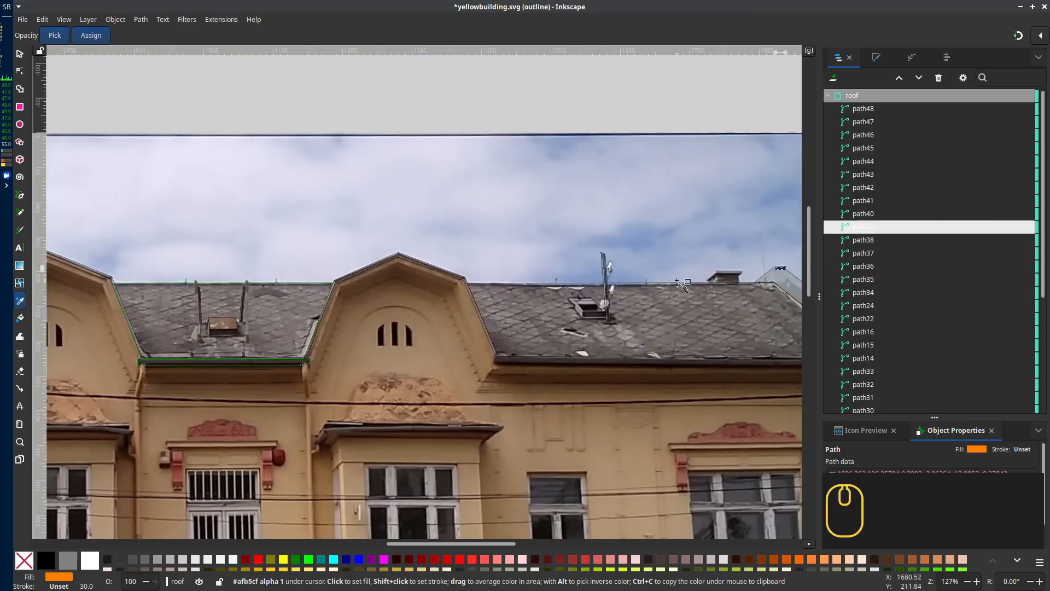
pyautogui.moveTo(683, 284); pyautogui.dragTo(502, 280)
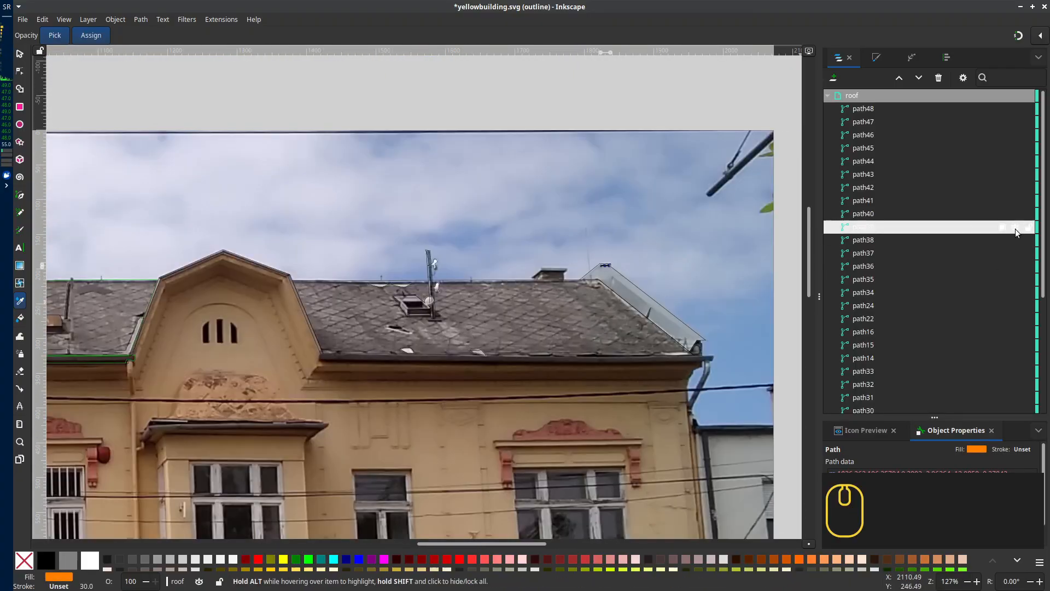
pyautogui.press('3')
# Fill the grey slope and the end piece shapes at the roof's right corner with colours sampled from the photo
pyautogui.press('Down')
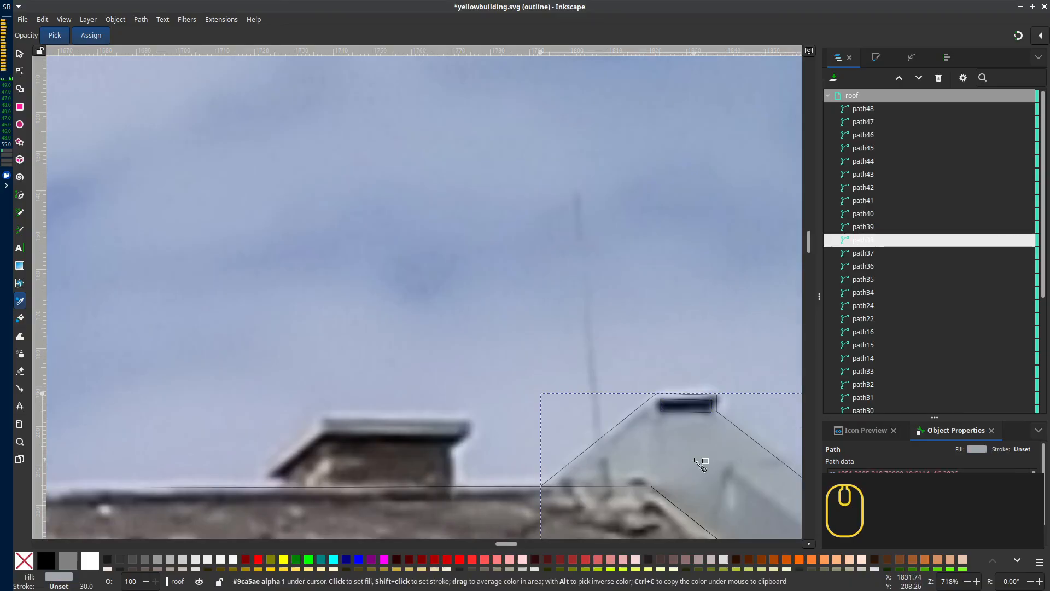
pyautogui.press('3')
pyautogui.press('Down')
pyautogui.press('3')
pyautogui.press('Down')
pyautogui.press('3')
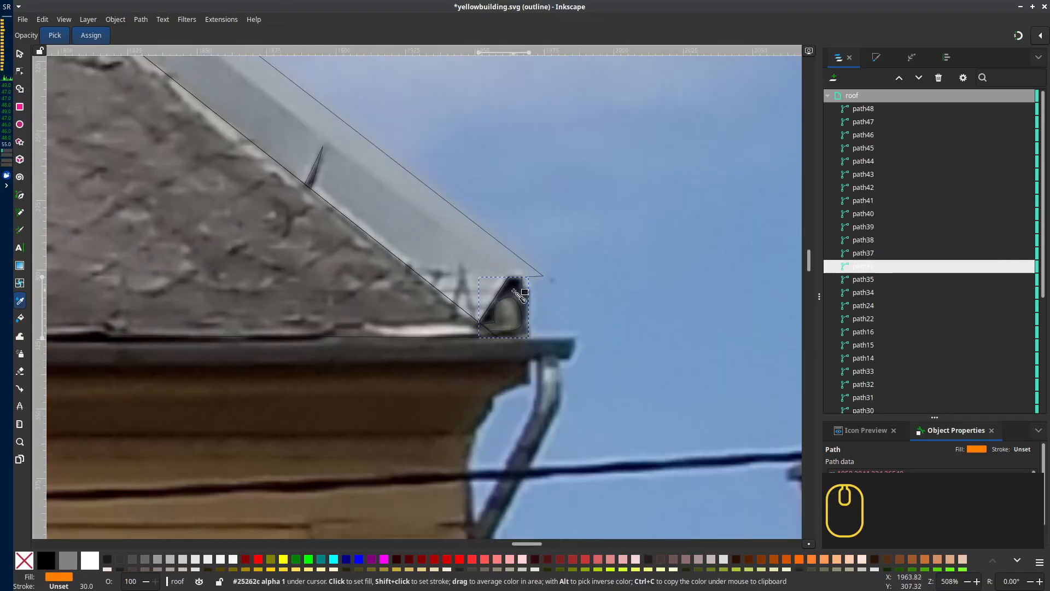
# Fill the trim shapes along the middle gable with colours sampled from the photo
pyautogui.press('Down')
pyautogui.press('3')
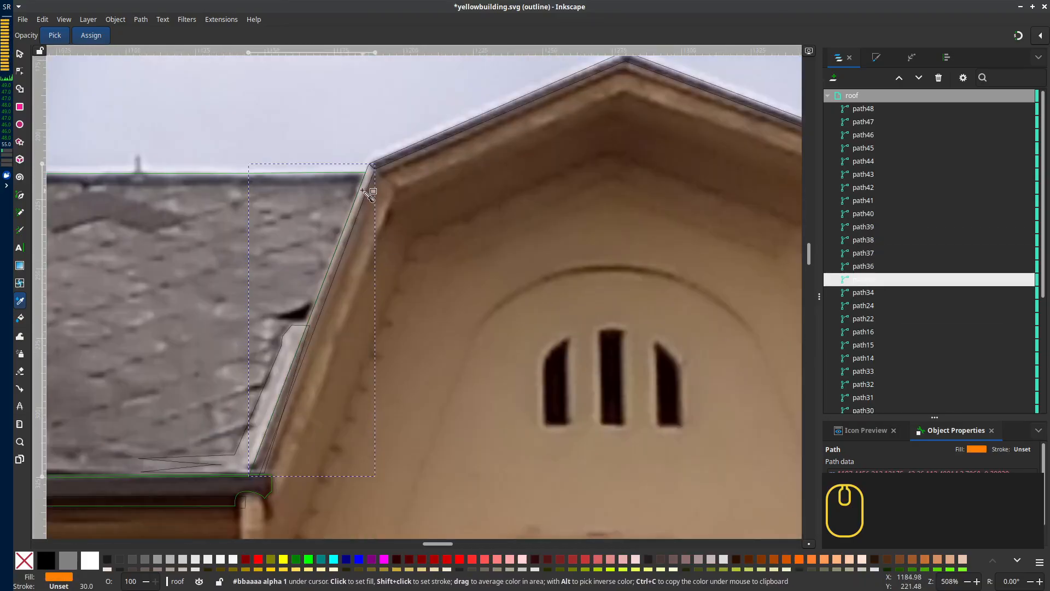
pyautogui.press('Down')
pyautogui.press('3')
pyautogui.press('Down')
pyautogui.press('3')
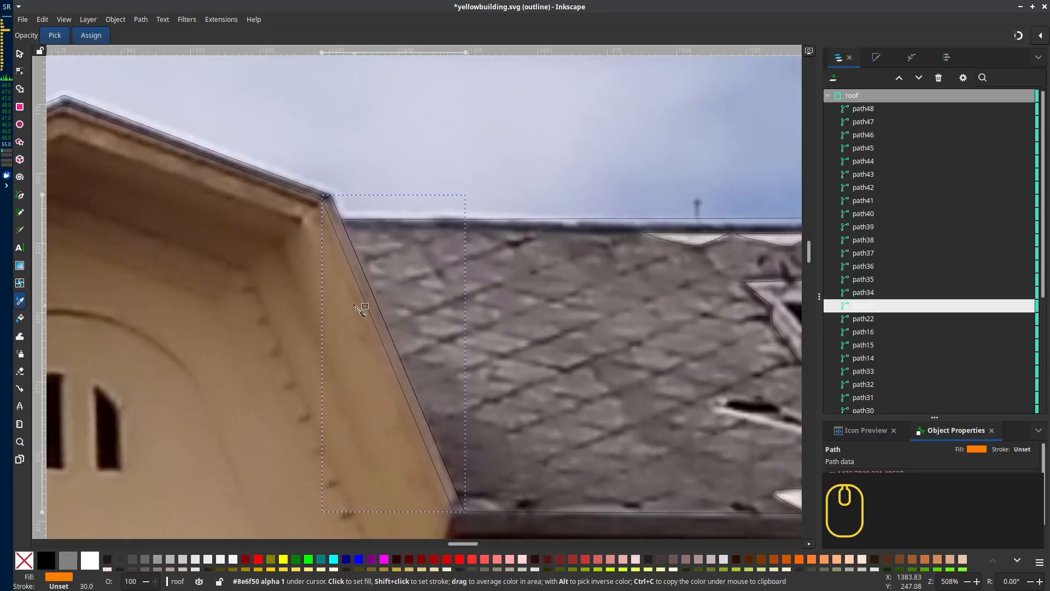
# Fill the skylight's dark front panel and the right slate area with colours sampled from the photo
pyautogui.press('Down')
pyautogui.press('3')
pyautogui.press('Down')
pyautogui.press('3')
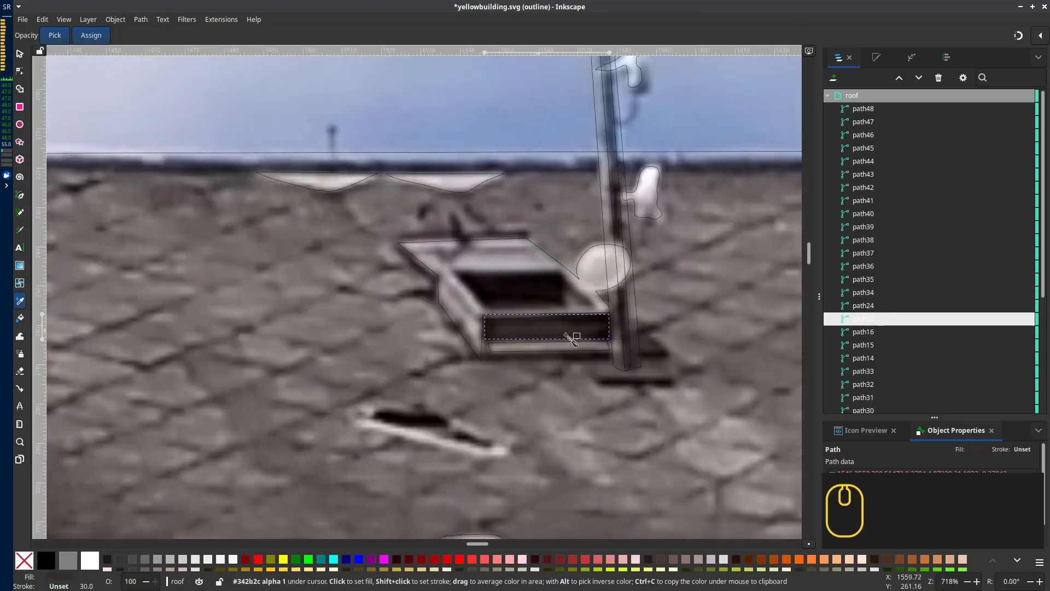
pyautogui.press('Down')
pyautogui.press('Down')
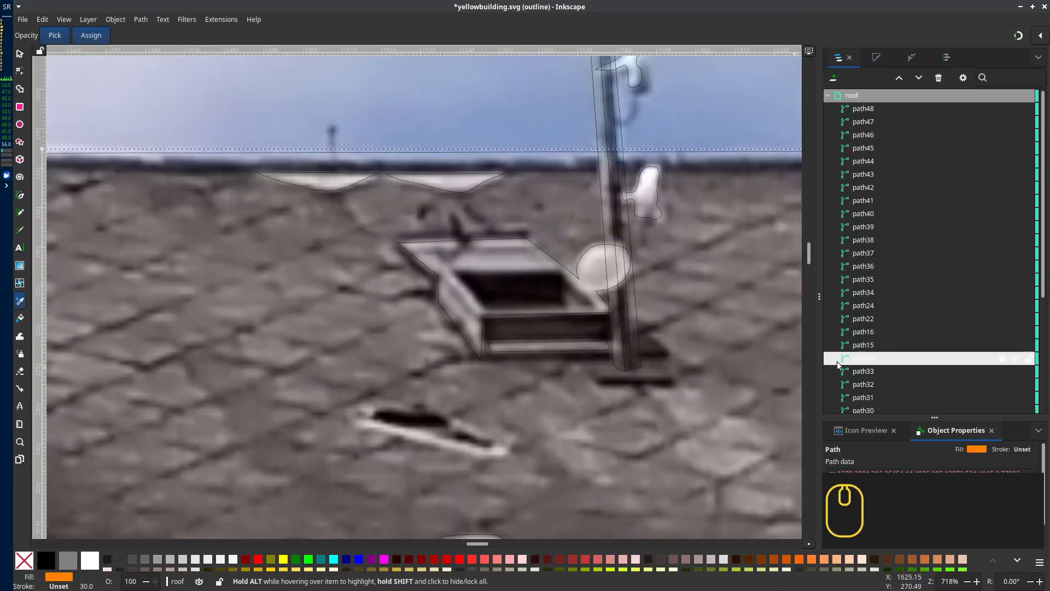
pyautogui.press('3')
pyautogui.press('Down')
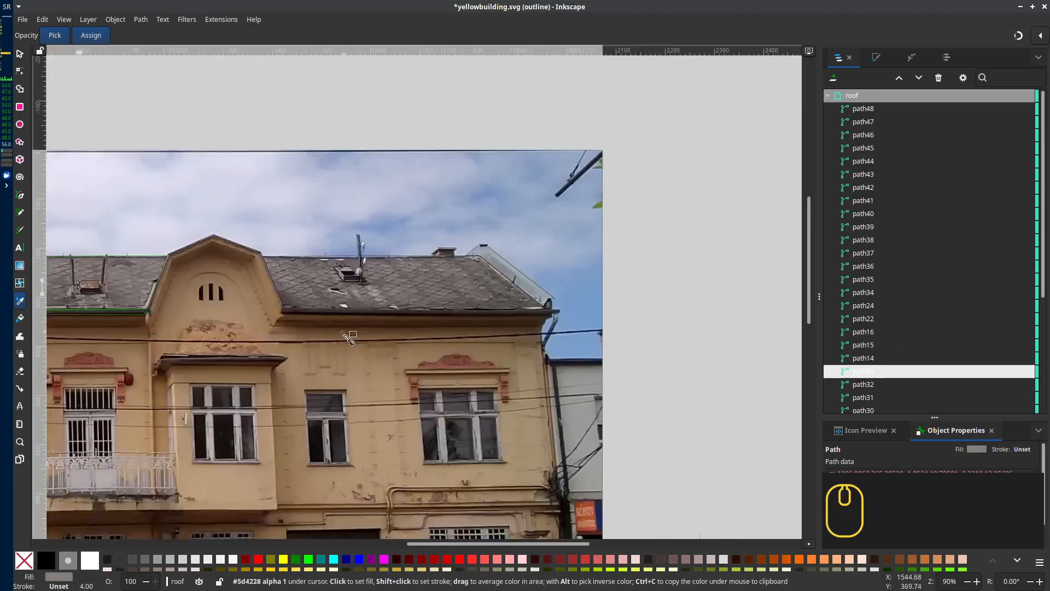
# Draw a closed four-sided path around the skylight's dark opening and fill it with the near-black sampled from the photo
pyautogui.press('3')
pyautogui.scroll(4, 577, 364)
pyautogui.press('b')
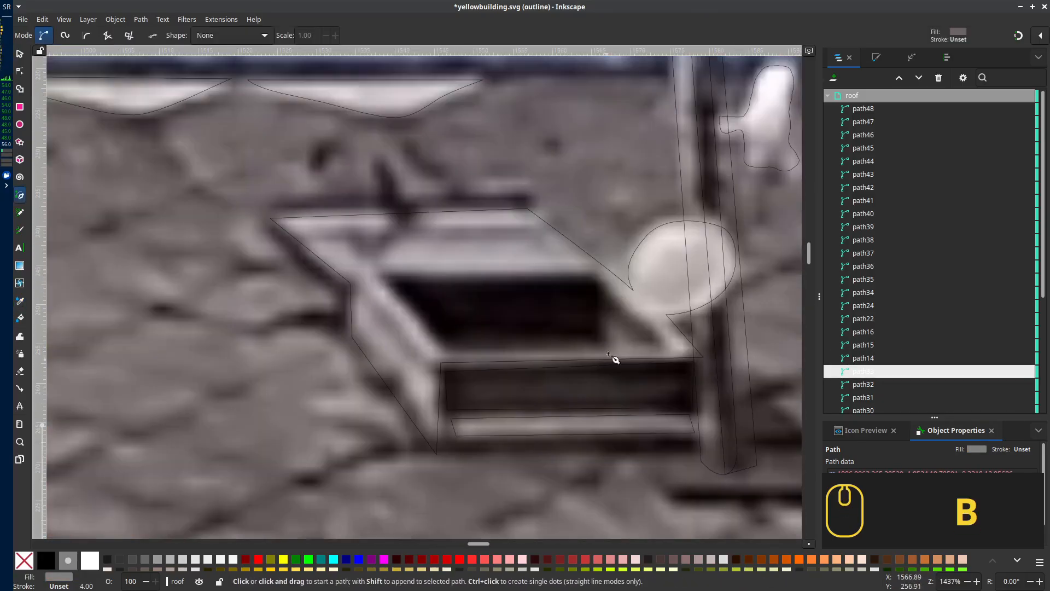
pyautogui.click(594, 278)
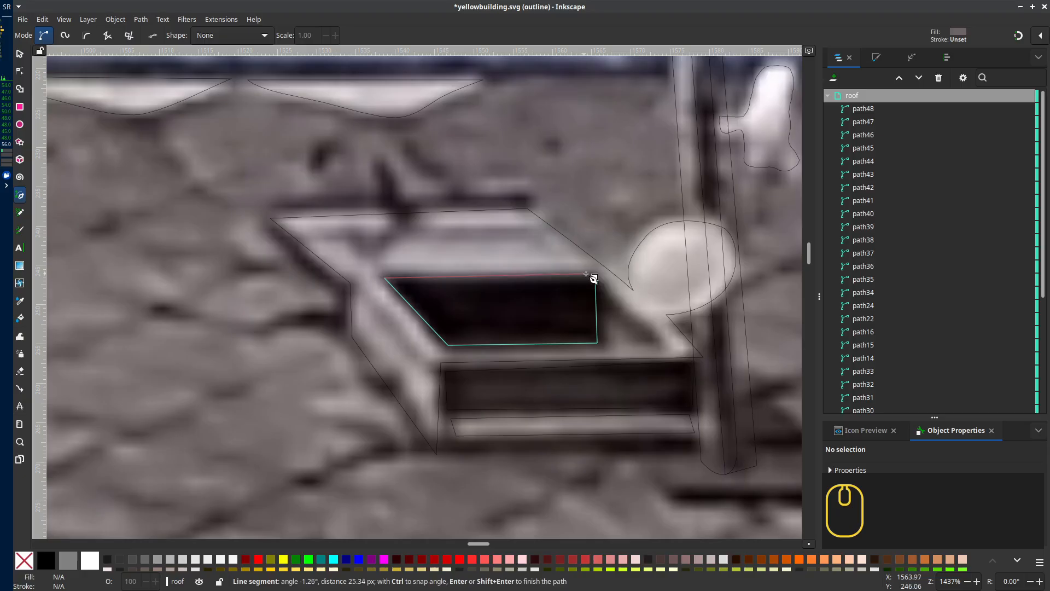
pyautogui.click(600, 280)
pyautogui.press('d')
pyautogui.scroll(-4, 533, 346)
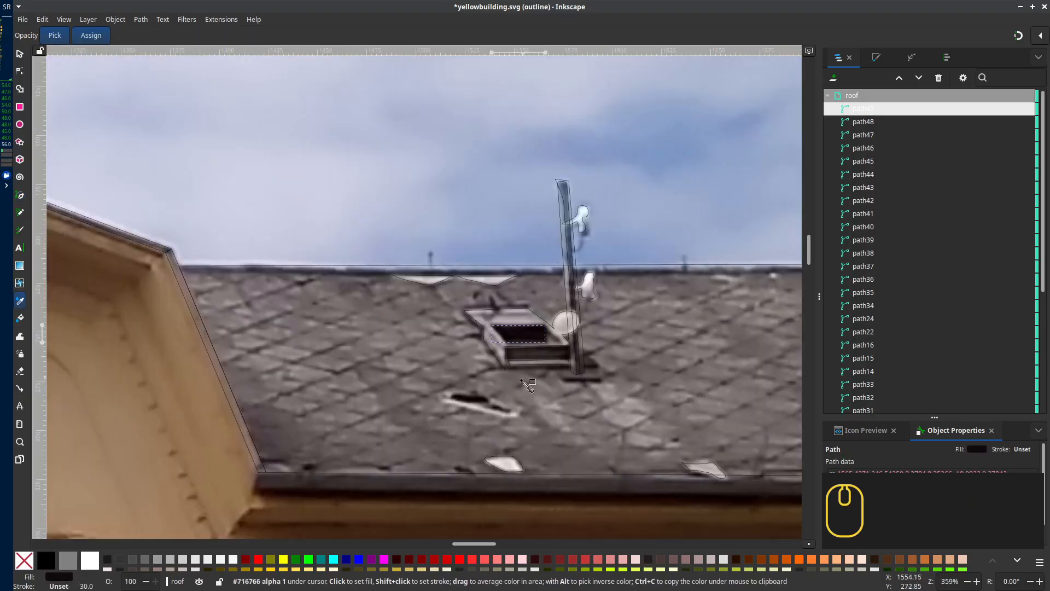
# Draw a closed five-node path around the chimney body under its cap and adjust its upper right and lower left corners
pyautogui.scroll(4, 502, 358)
pyautogui.press('b')
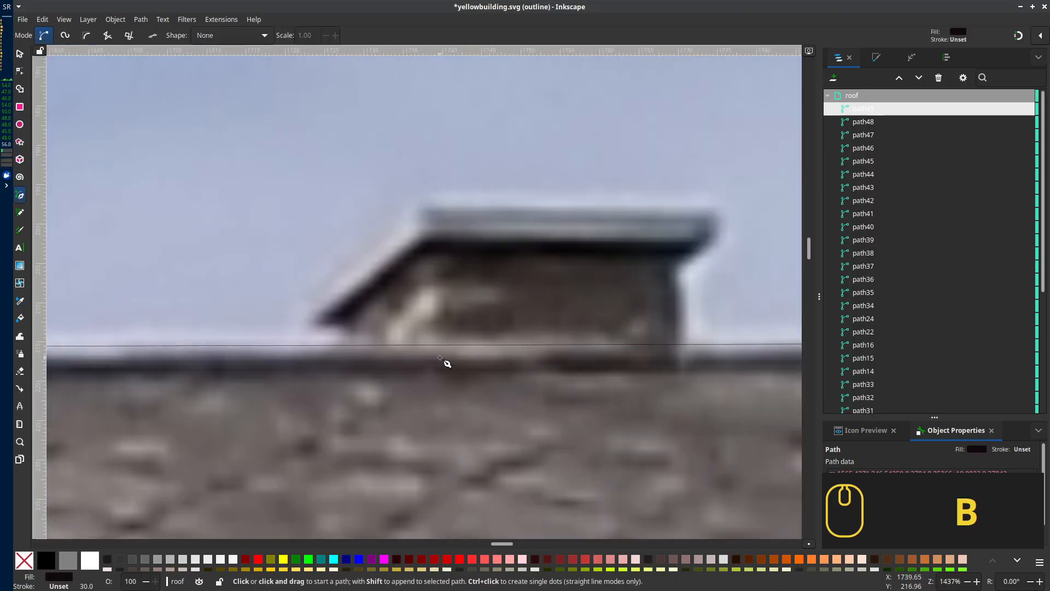
pyautogui.click(341, 323)
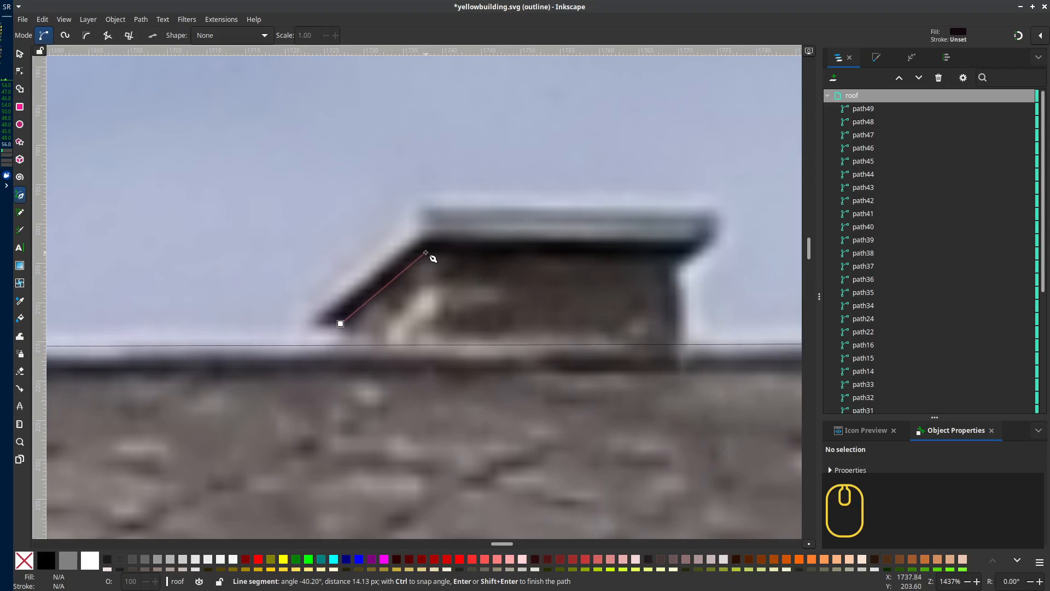
pyautogui.click(341, 323)
pyautogui.press('n')
pyautogui.moveTo(674, 263); pyautogui.dragTo(675, 256)
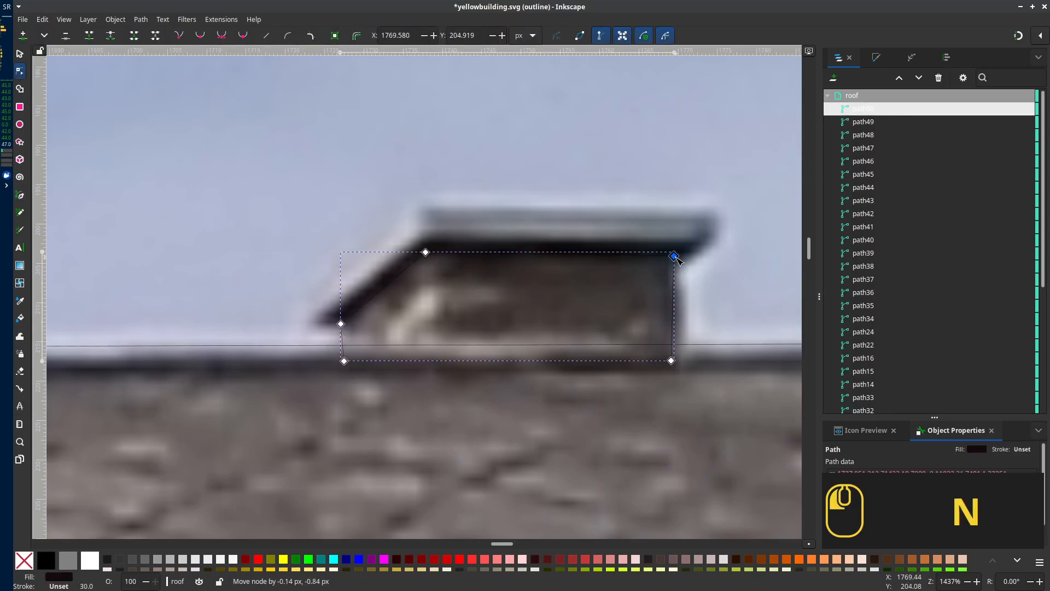
pyautogui.moveTo(344, 361); pyautogui.dragTo(340, 361)
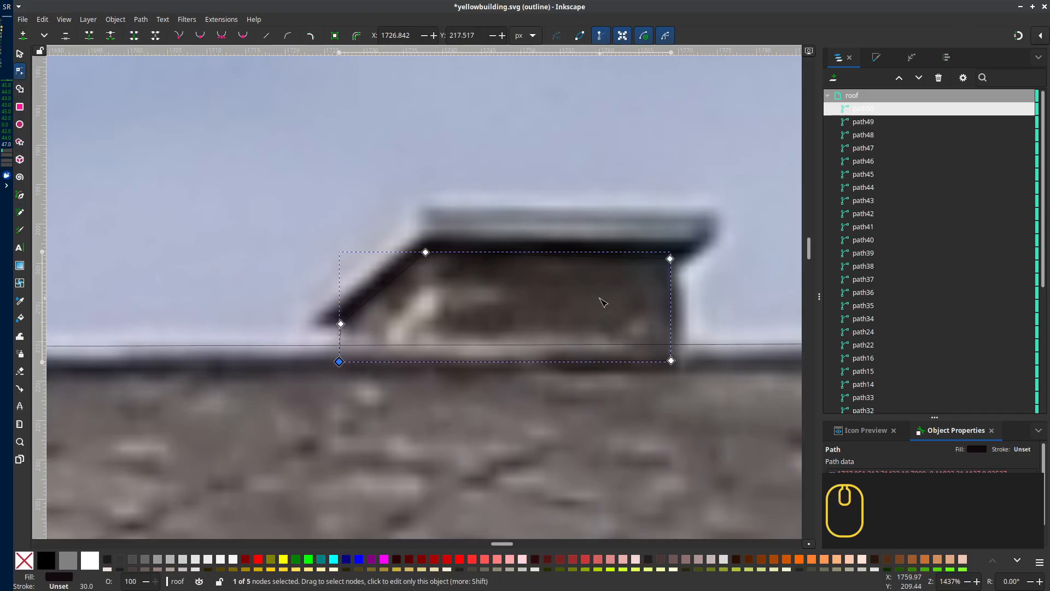
# Draw a closed four-sided path over the chimney's front face, below the cap and overlapping the chimney body
pyautogui.press('b')
pyautogui.click(669, 258)
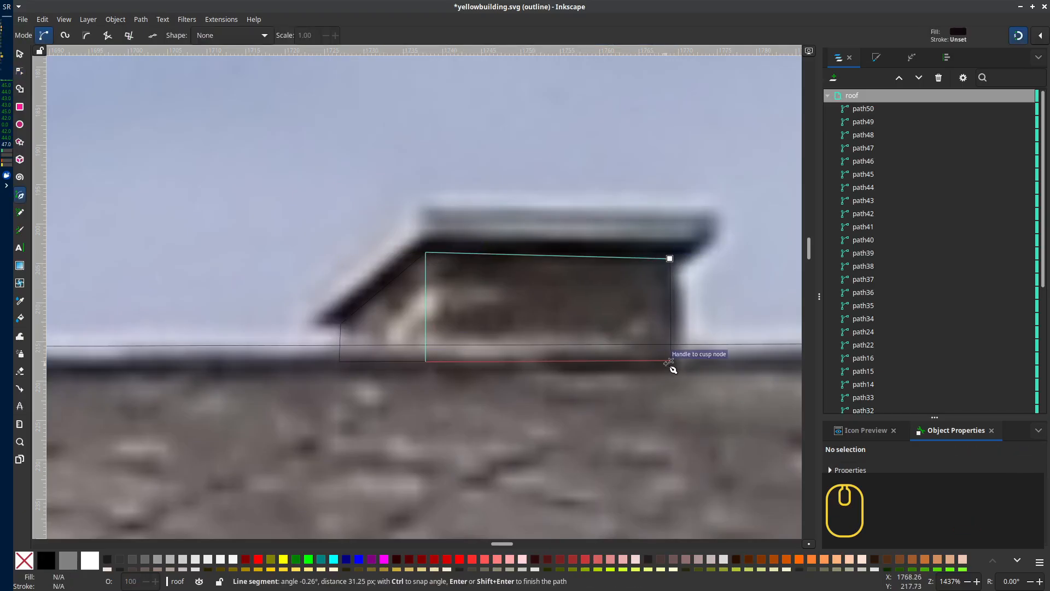
pyautogui.click(670, 258)
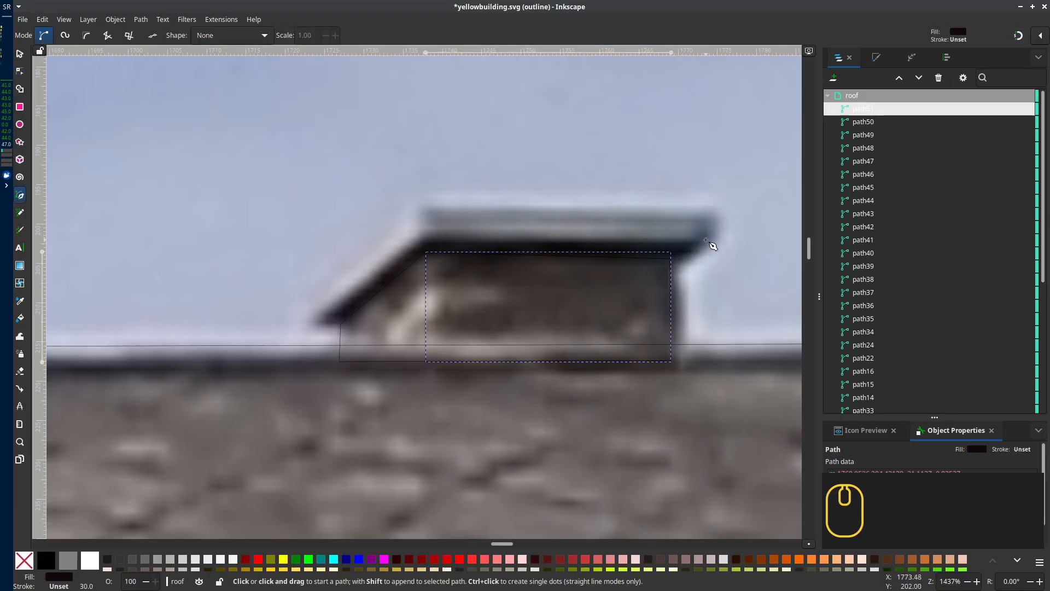
# Draw a closed path along the dark underside of the chimney cap, from its right tip to its lower left tip
pyautogui.click(704, 239)
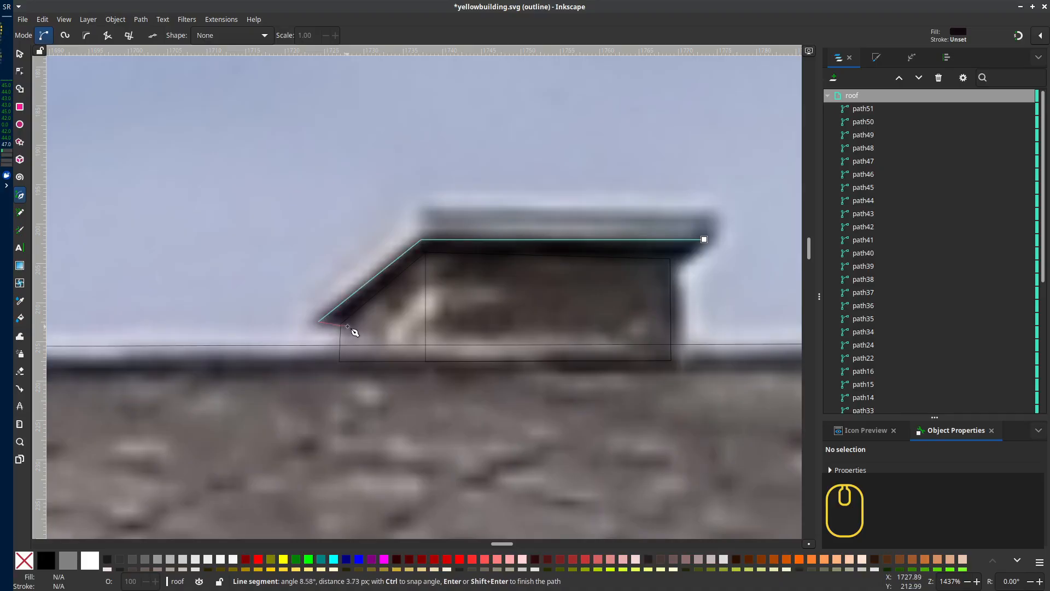
pyautogui.click(671, 257)
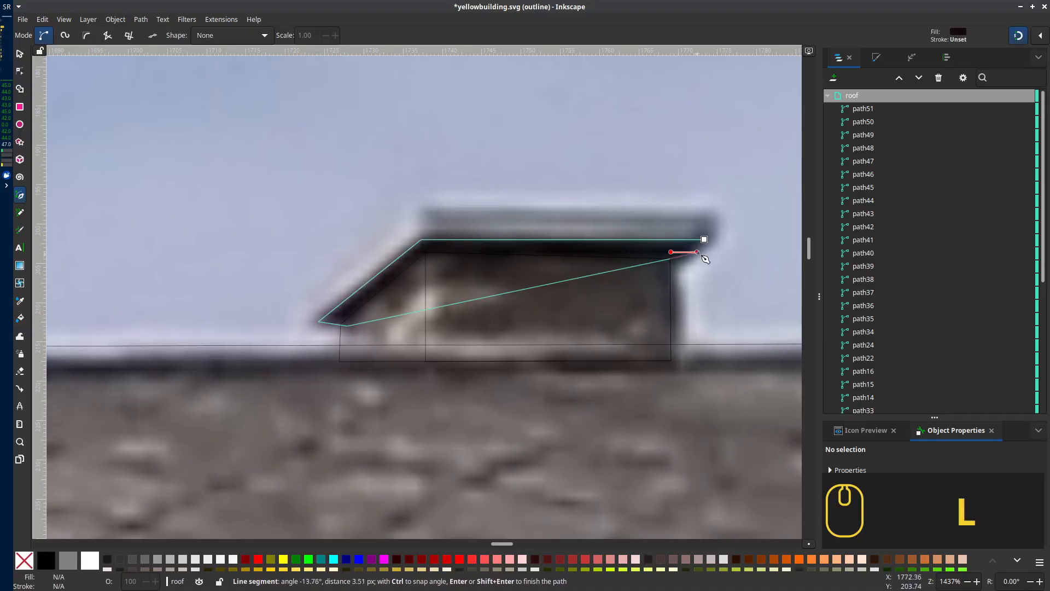
pyautogui.click(704, 239)
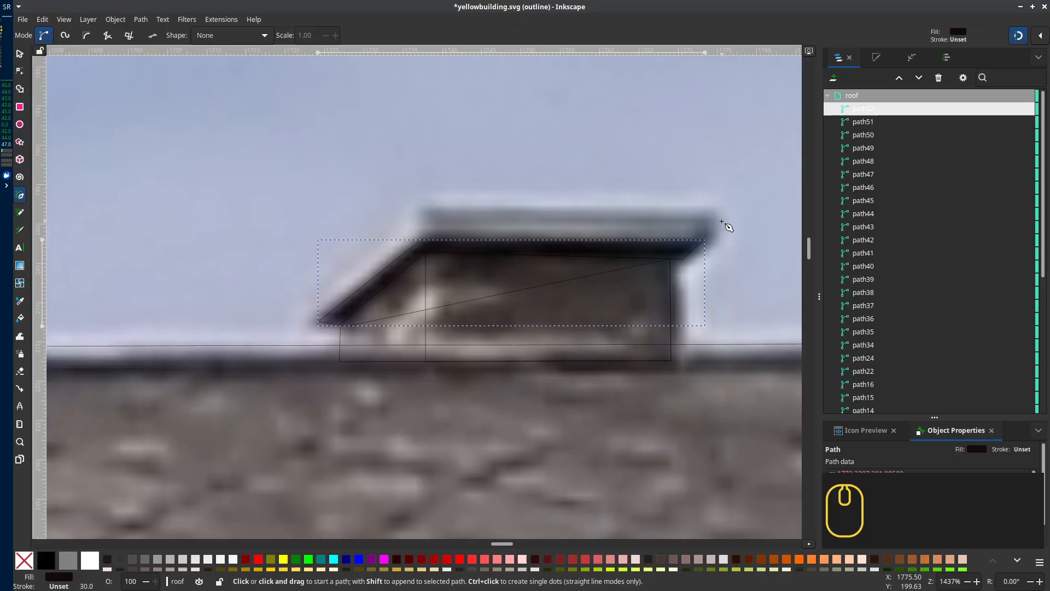
# Draw closed paths around the chimney cap's sloping left side and its light front edge
pyautogui.click(704, 238)
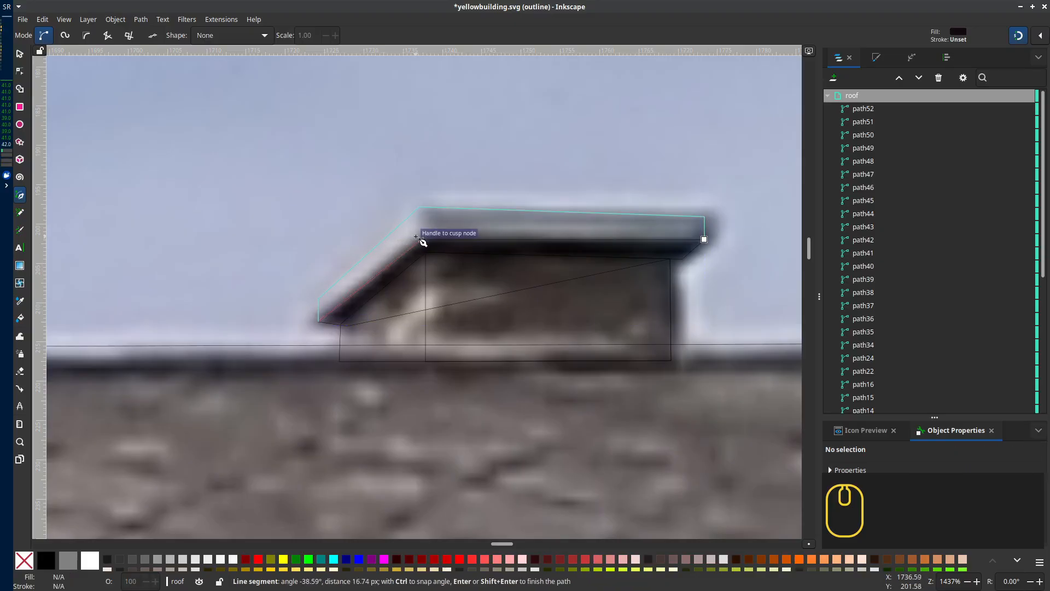
pyautogui.click(704, 239)
pyautogui.click(703, 239)
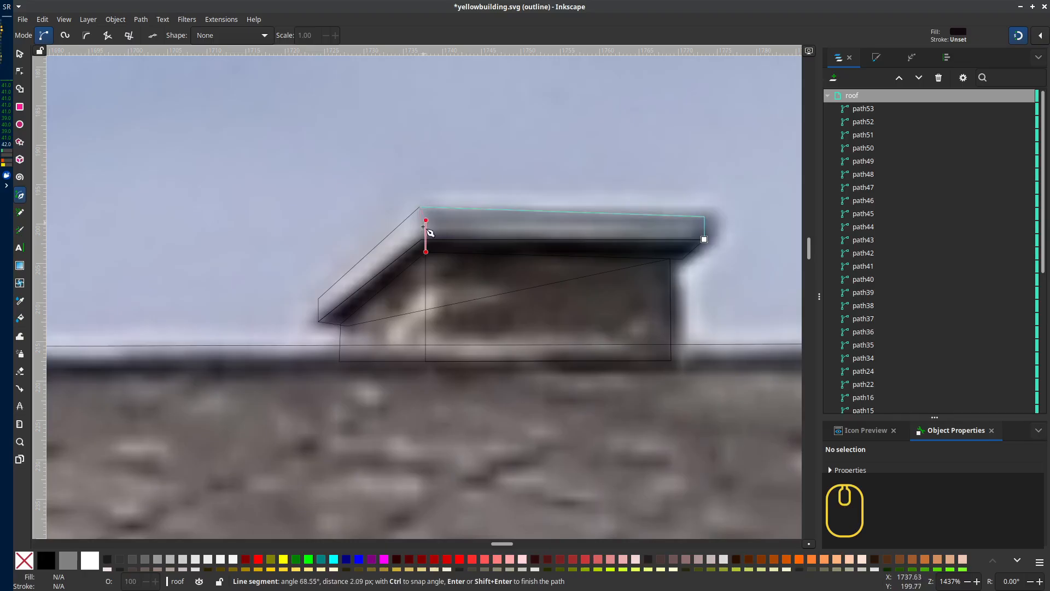
pyautogui.click(703, 239)
# Fill the chimney's cap, underside, front and side shapes with colours sampled from the photo, and save the drawing
pyautogui.press('d')
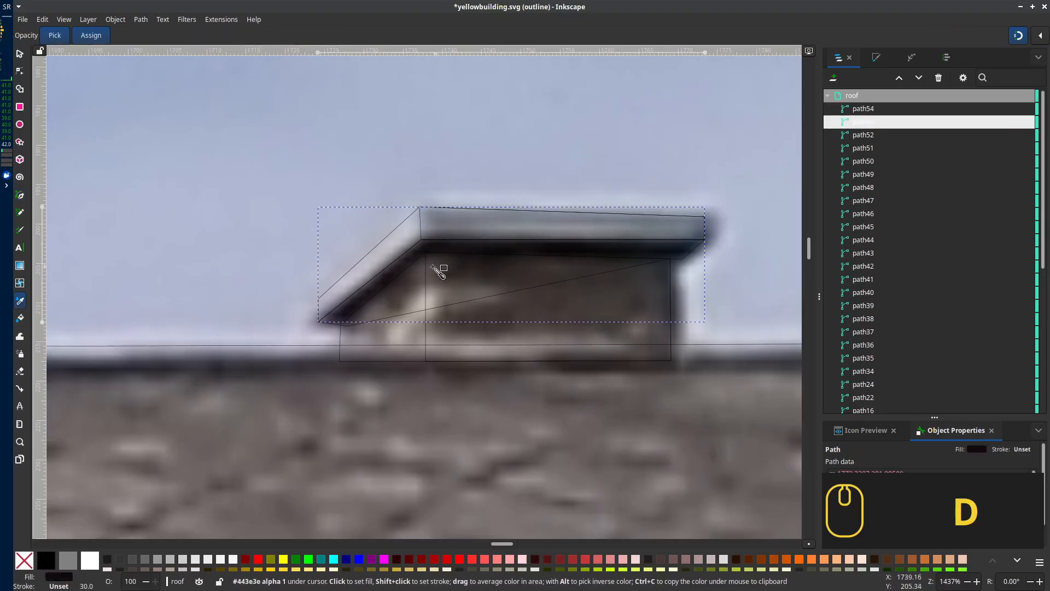
pyautogui.hotkey('shift', 'Tab')
pyautogui.hotkey('shift', 'Tab')
pyautogui.hotkey('shift', 'Tab')
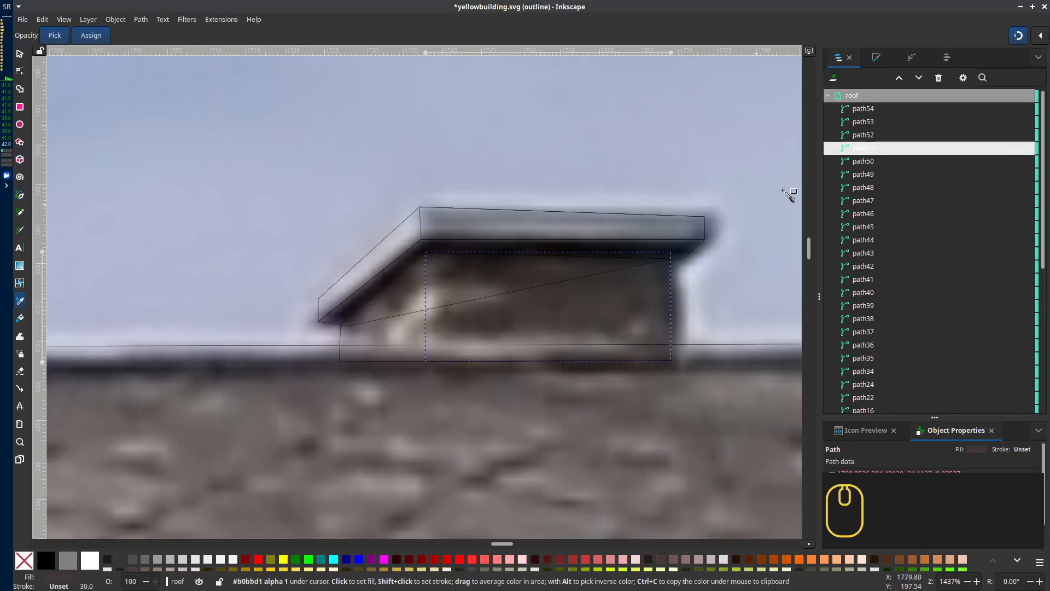
pyautogui.click(869, 178)
pyautogui.scroll(-7, 550, 395)
pyautogui.scroll(5, 440, 440)
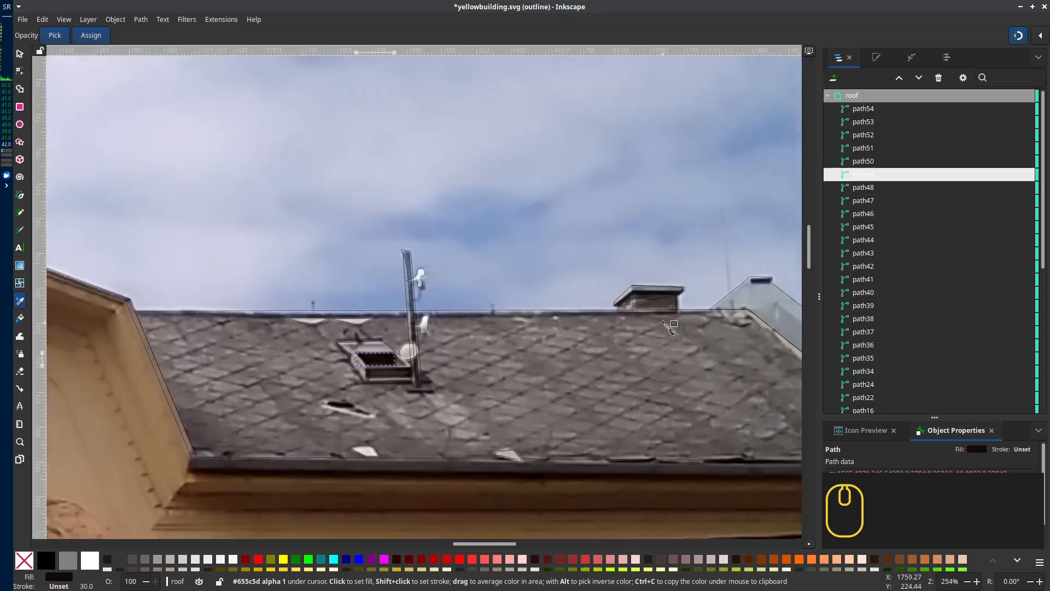
pyautogui.scroll(-4, 558, 354)
pyautogui.scroll(-1, 600, 365)
pyautogui.hotkey('ctrl', 's')
# Remove the stroke from all roof paths from path54 down to path25 and switch the display from outline to normal
pyautogui.scroll(-5, 902, 246)
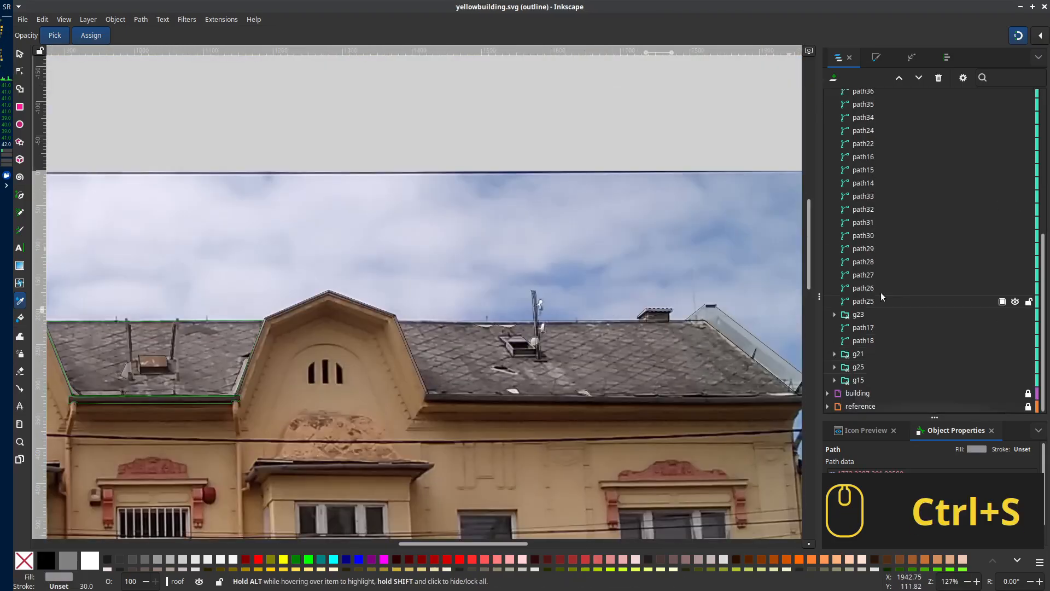
pyautogui.keyDown('shift'); pyautogui.click(870, 300); pyautogui.keyUp('shift')
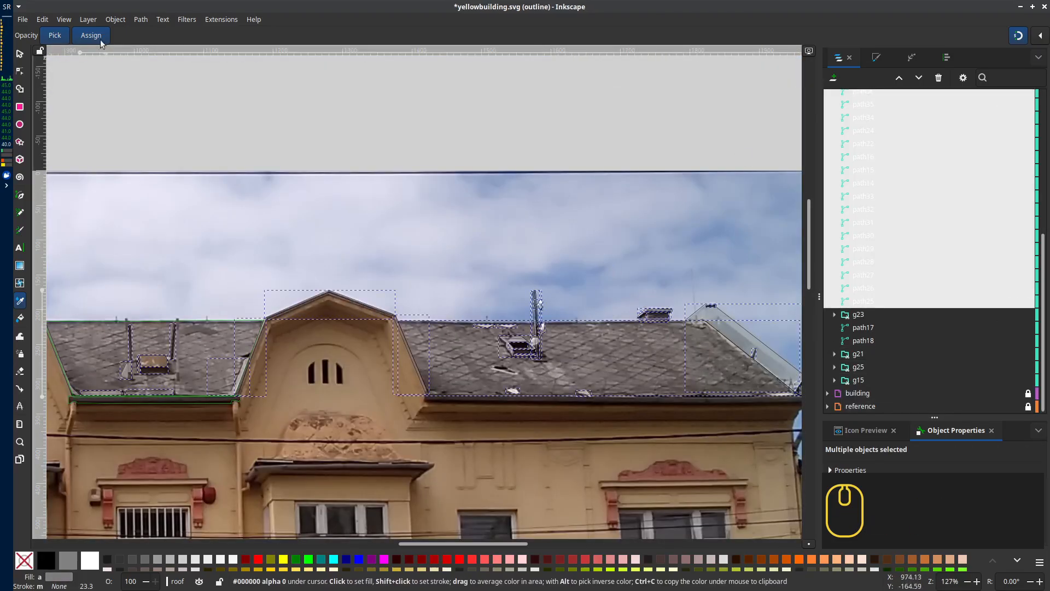
pyautogui.click(64, 20)
pyautogui.moveTo(89, 58)
pyautogui.click(208, 60)
pyautogui.scroll(1, 546, 306)
pyautogui.press('s')
pyautogui.scroll(3, 575, 181)
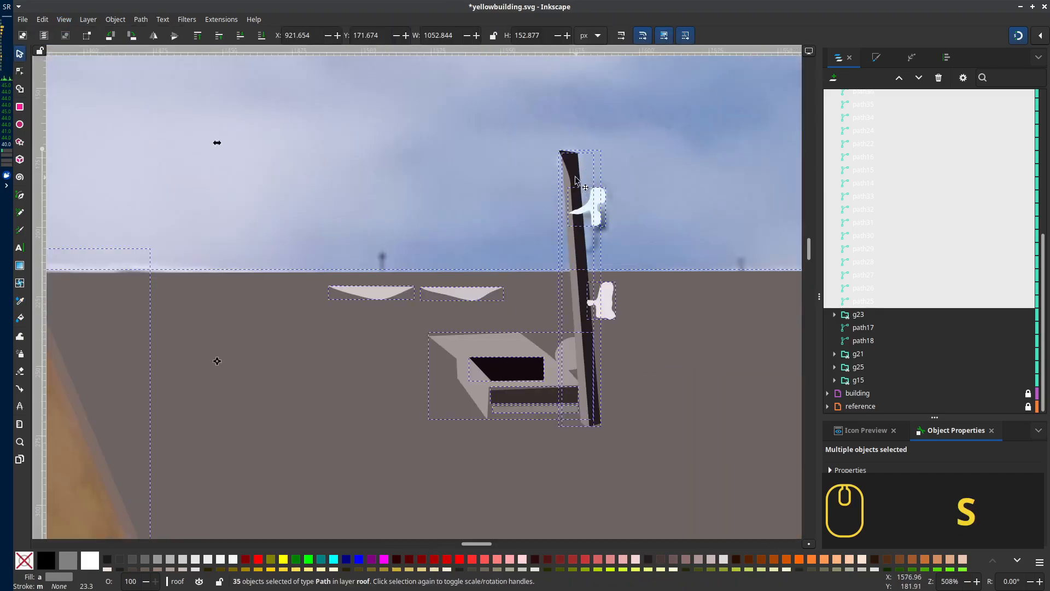
# Turn the dark mast shape into a clip group and expand the group with its clip in the object list
pyautogui.press('Escape')
pyautogui.click(577, 183)
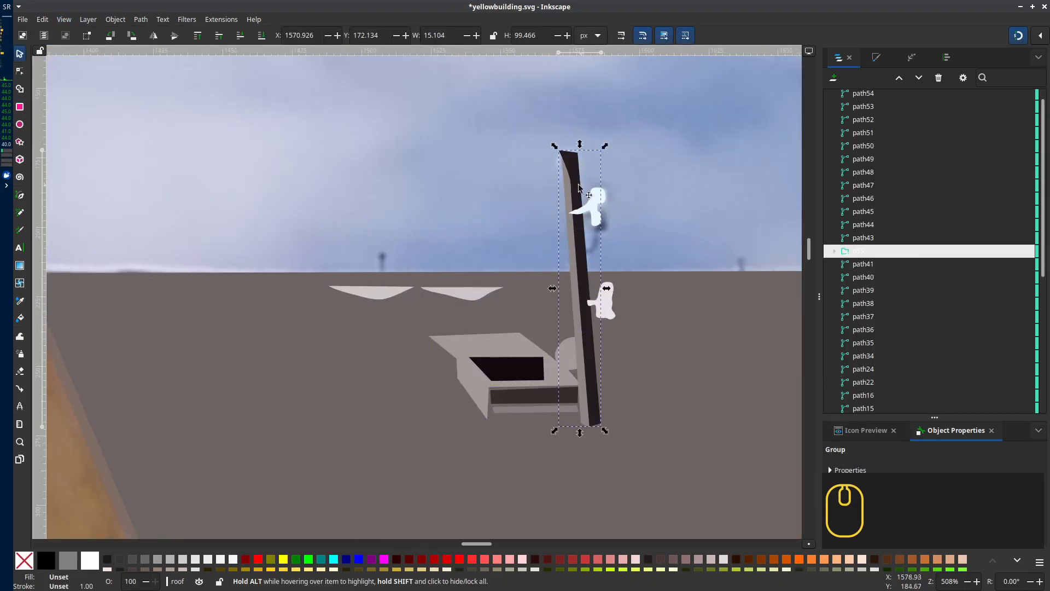
pyautogui.hotkey('ctrl', 'z')
pyautogui.click(572, 242)
pyautogui.rightClick(572, 242)
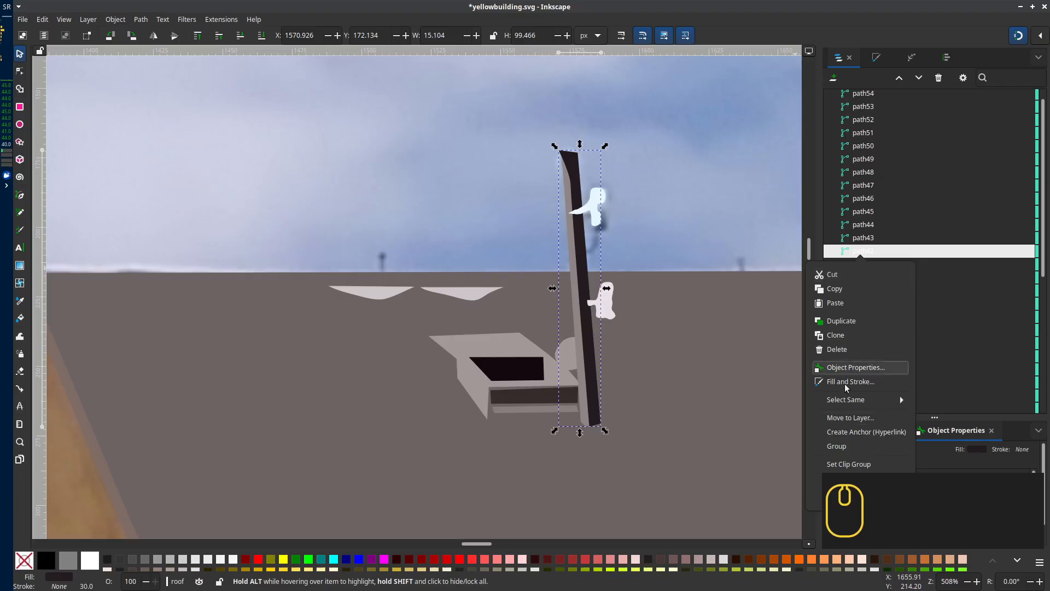
pyautogui.click(570, 178)
pyautogui.doubleClick(570, 178)
pyautogui.click(841, 263)
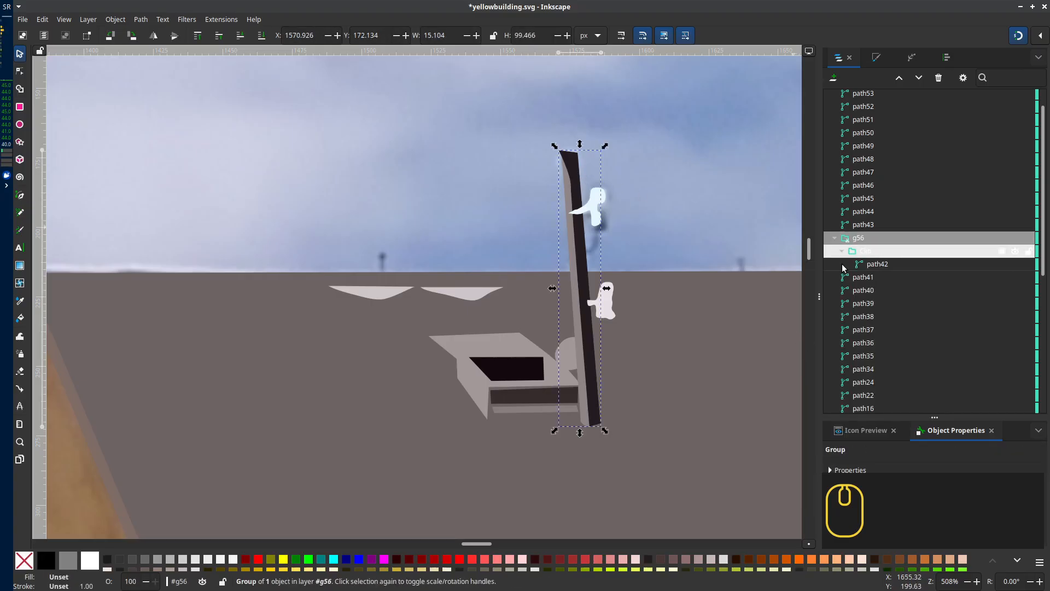
# Move the dark mast shape out of the clip into its group and put path40 into the clip
pyautogui.keyDown('ctrl'); pyautogui.click(566, 241); pyautogui.keyUp('ctrl')
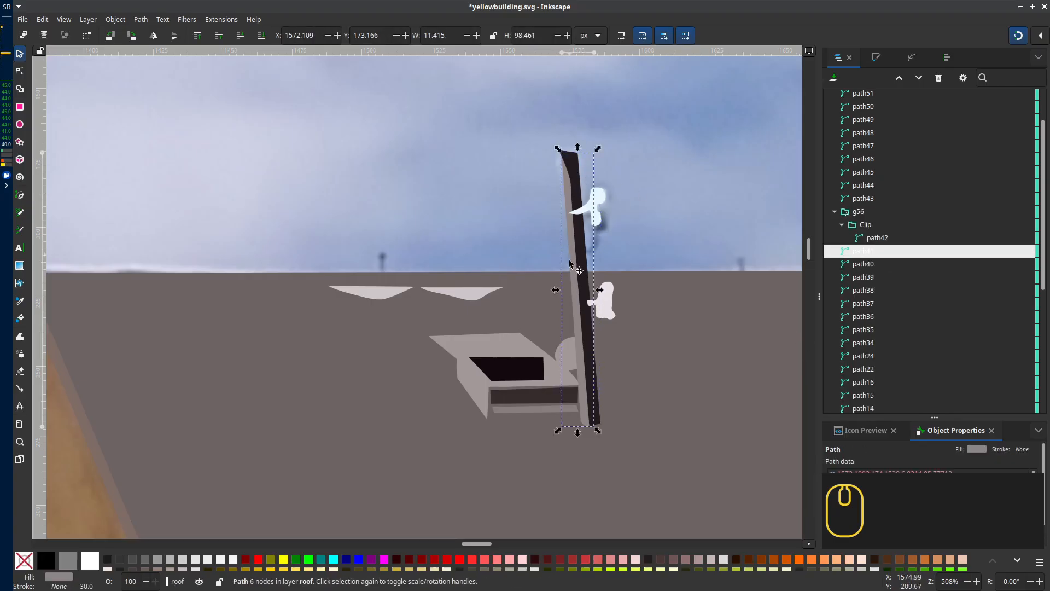
pyautogui.moveTo(864, 262)
pyautogui.mouseDown()
pyautogui.moveTo(864, 249)
pyautogui.moveTo(870, 257)
pyautogui.mouseUp()
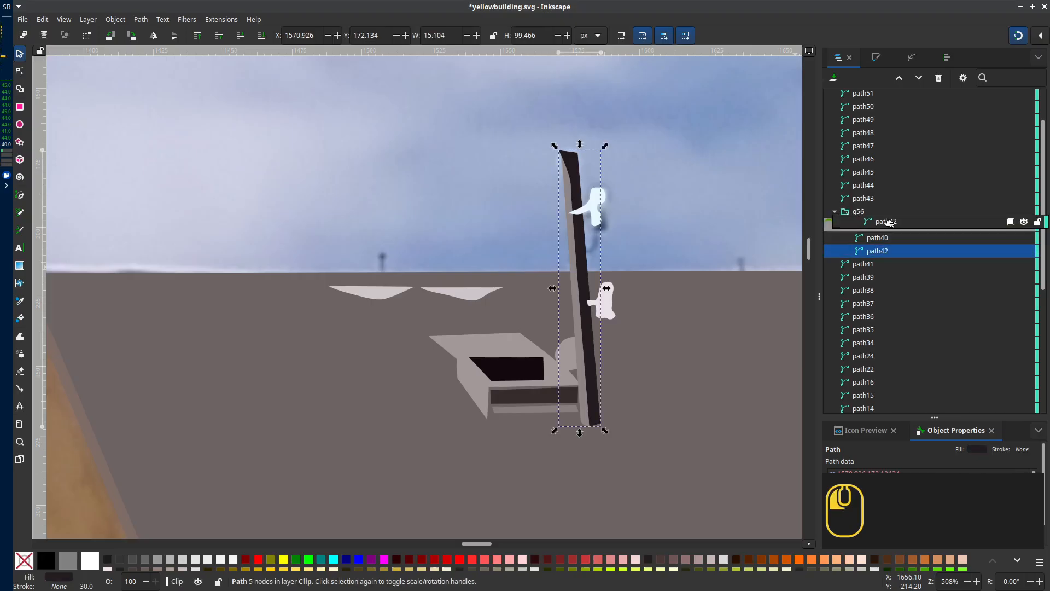
pyautogui.scroll(2, 668, 278)
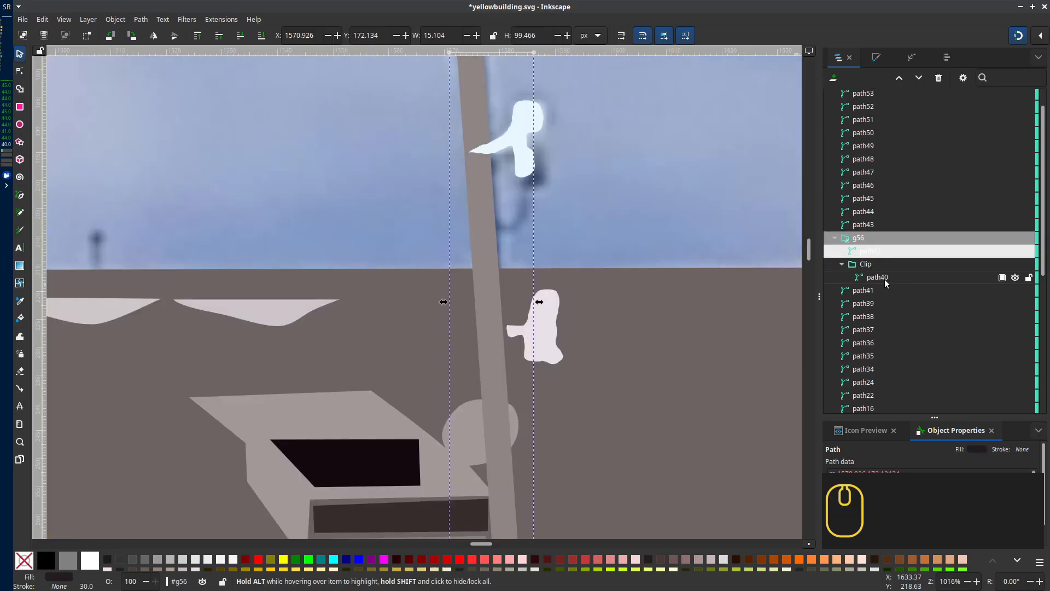
# Recolour the dark mast shape with a near-black sampled from the photo in outline display, and return to normal display
pyautogui.click(64, 19)
pyautogui.moveTo(76, 51)
pyautogui.click(219, 70)
pyautogui.press('d')
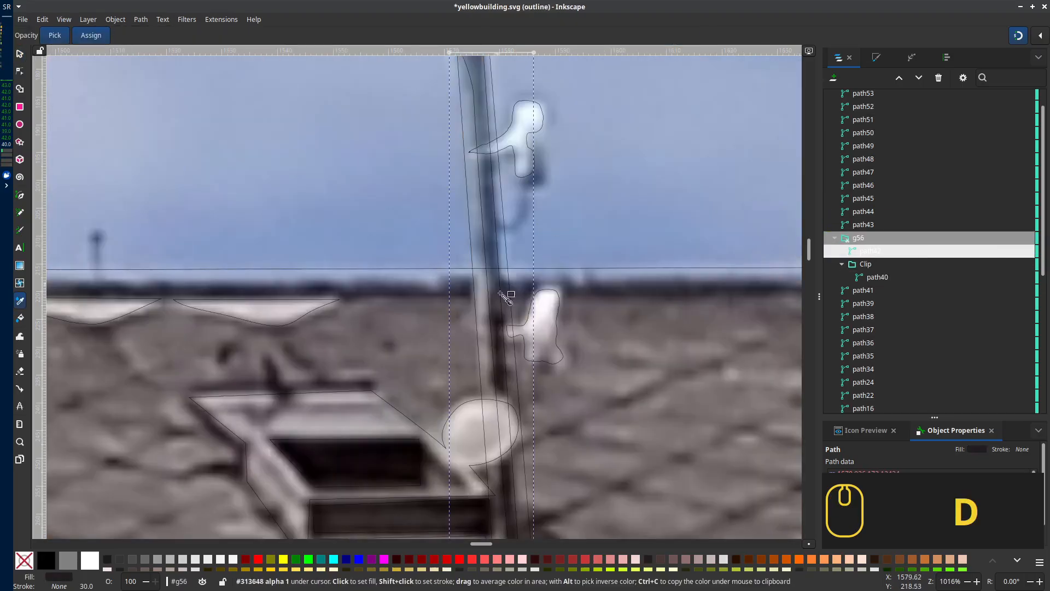
pyautogui.click(64, 19)
pyautogui.click(219, 56)
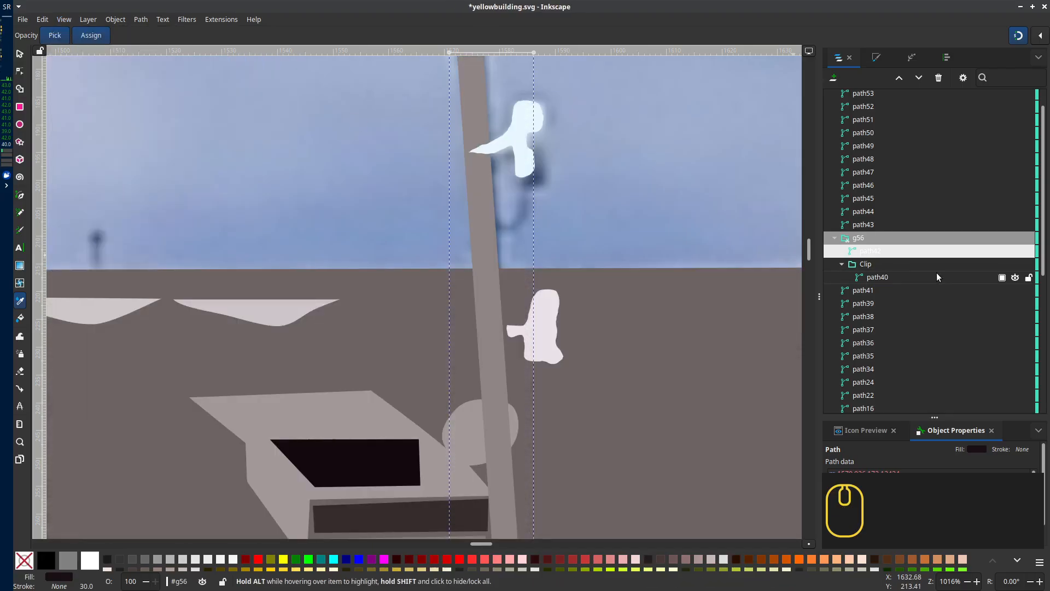
pyautogui.scroll(-1, 608, 274)
pyautogui.click(871, 277)
pyautogui.hotkey('ctrl', 'z')
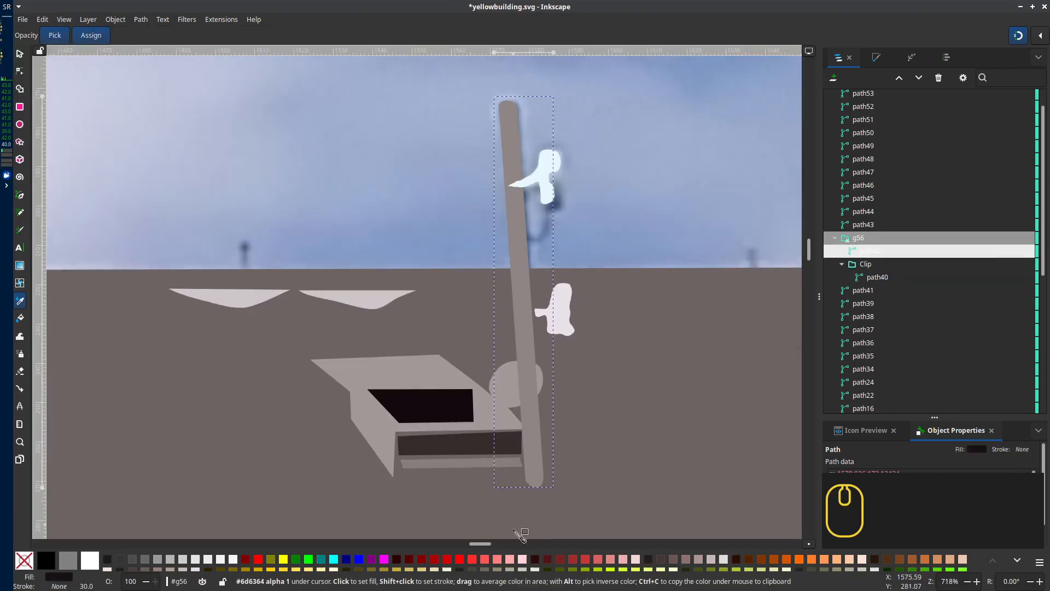
# Move path40 out of the mast group's clip and back into the roof layer
pyautogui.click(882, 277)
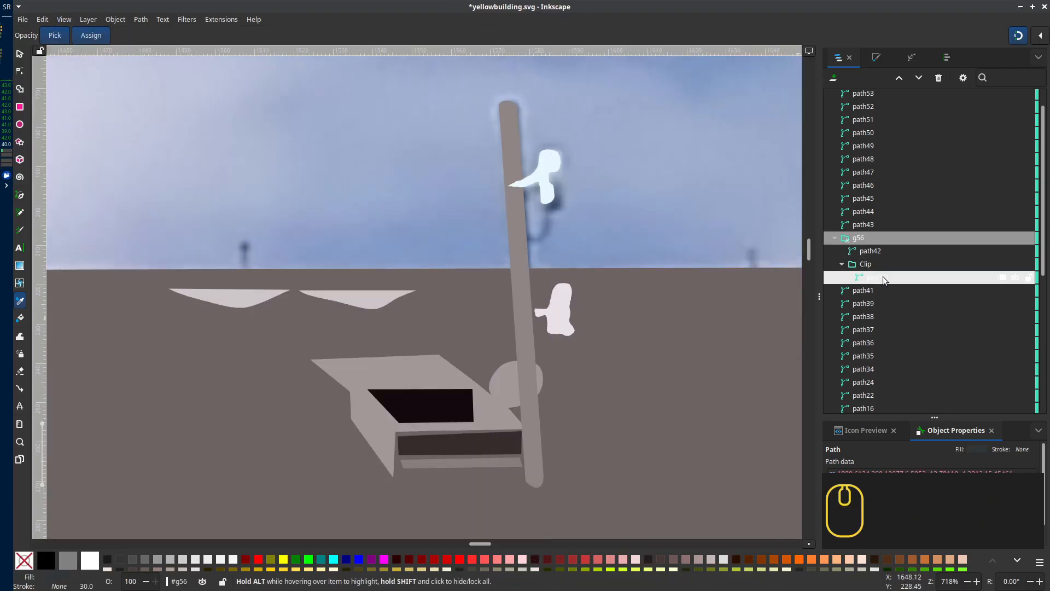
pyautogui.press('s')
pyautogui.click(521, 330)
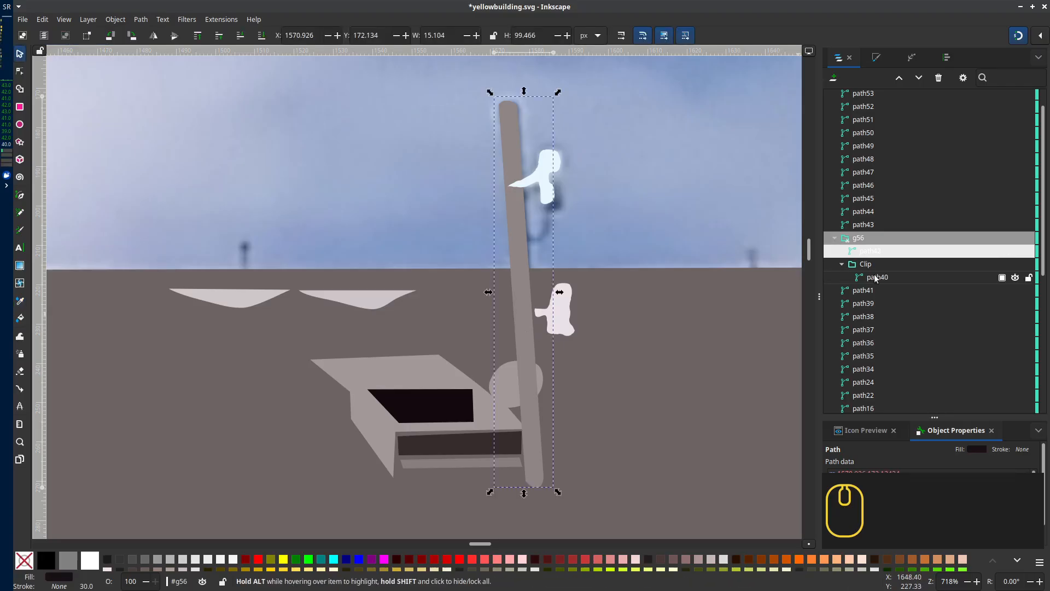
pyautogui.moveTo(879, 281); pyautogui.dragTo(874, 265)
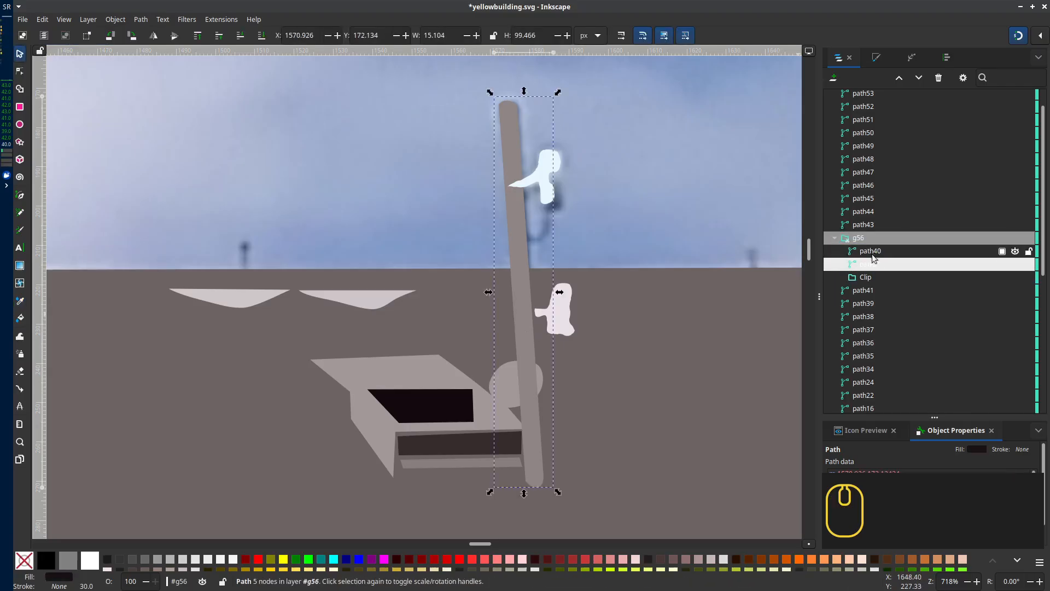
pyautogui.scroll(-3, 573, 352)
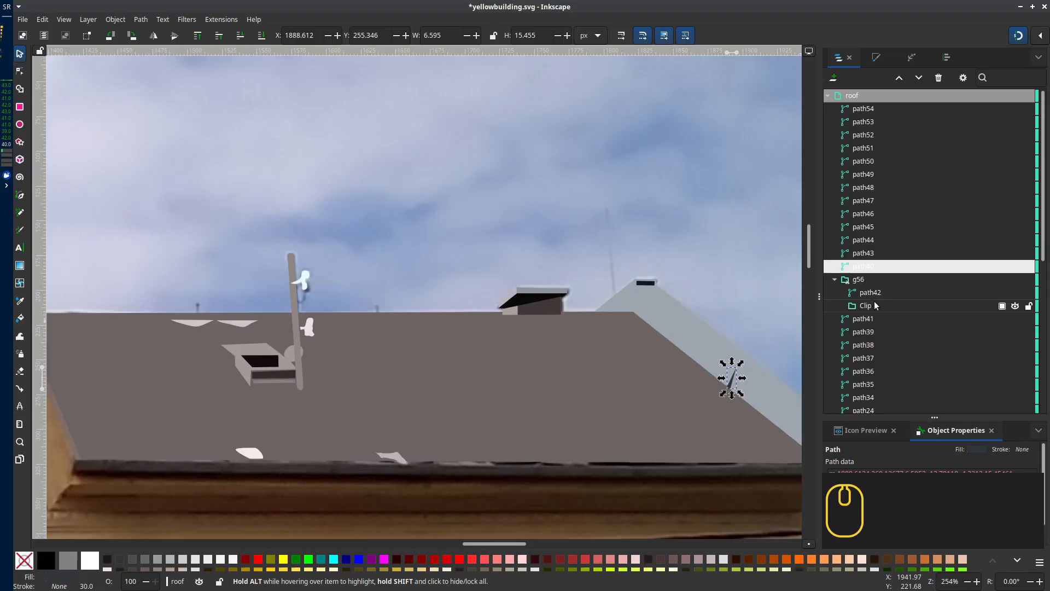
# Move the light mast path, path41, into the group's clip so that it clips the dark mast strip
pyautogui.click(870, 296)
pyautogui.scroll(2, 263, 257)
pyautogui.click(862, 323)
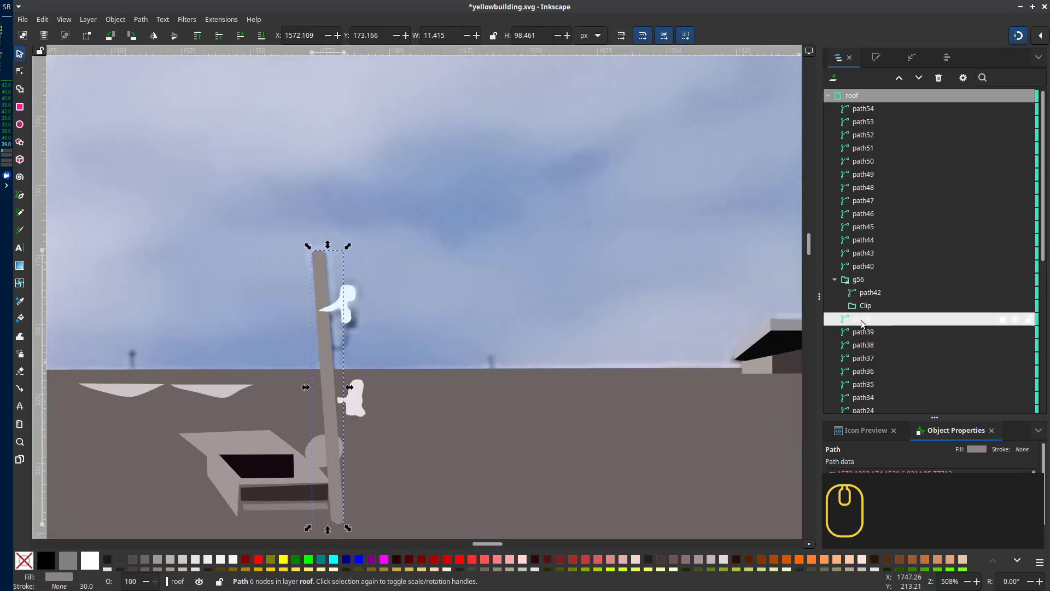
pyautogui.press('n')
pyautogui.moveTo(861, 322); pyautogui.dragTo(865, 306)
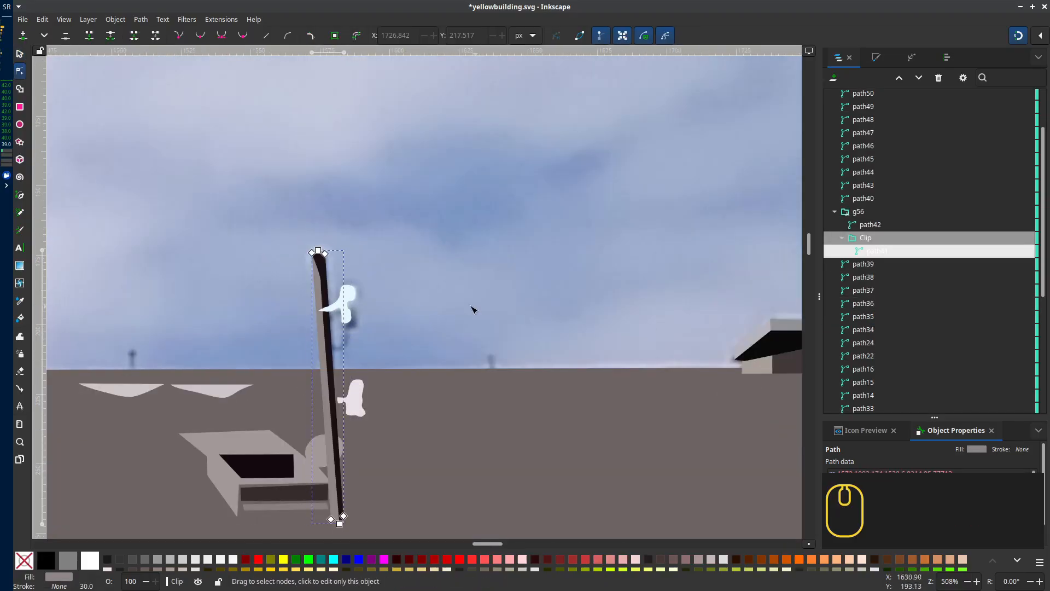
pyautogui.press('Escape')
# Select the skylight's frame, dark opening and front panels together and group them
pyautogui.scroll(-2, 437, 323)
pyautogui.scroll(3, 558, 356)
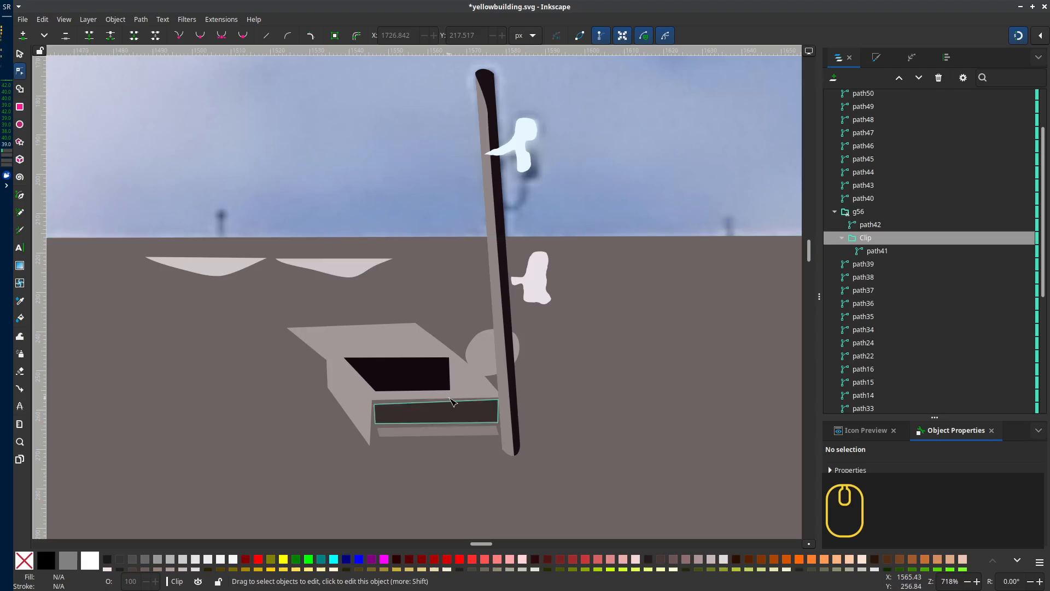
pyautogui.press('s')
pyautogui.click(363, 411)
pyautogui.keyDown('shift'); pyautogui.click(411, 432); pyautogui.keyUp('shift')
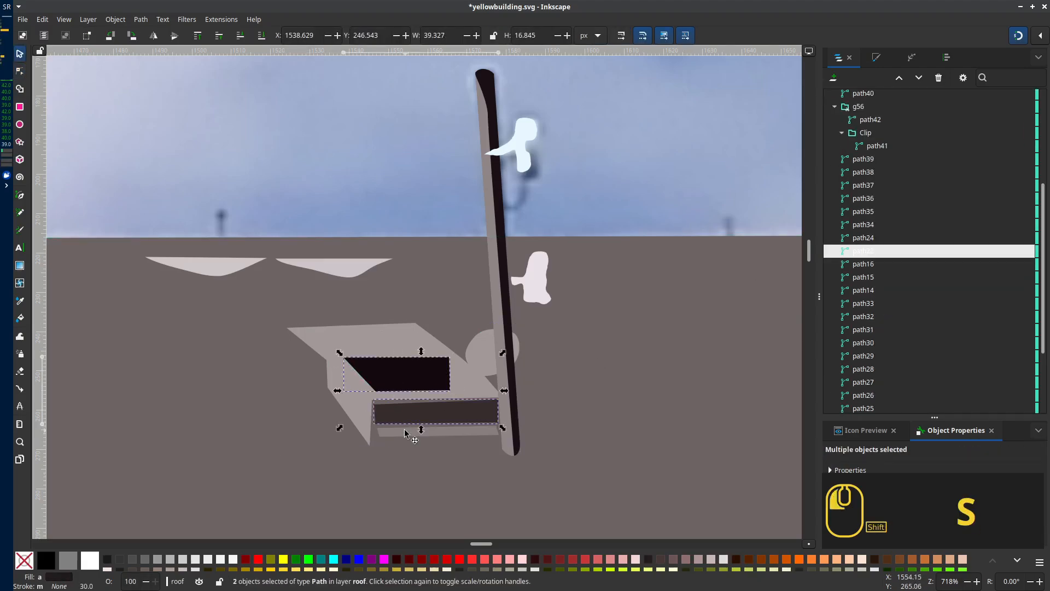
pyautogui.keyDown('shift'); pyautogui.click(394, 374); pyautogui.keyUp('shift')
pyautogui.keyDown('shift'); pyautogui.click(375, 421); pyautogui.keyUp('shift')
pyautogui.hotkey('ctrl', 'g')
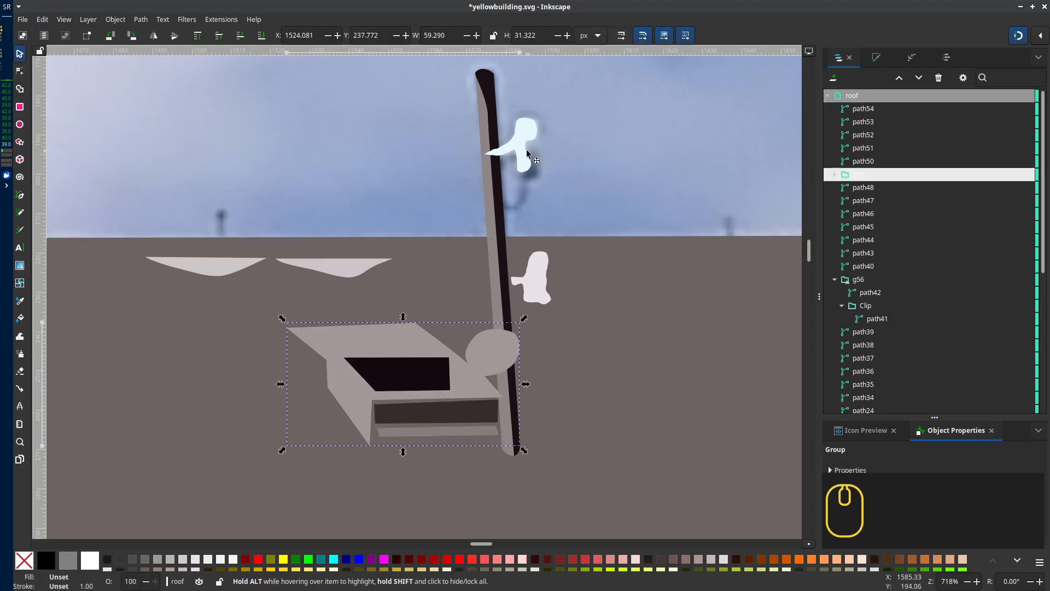
# Simplify the path of the lower white antenna beside the mast to reduce its nodes
pyautogui.click(530, 279)
pyautogui.scroll(4, 531, 283)
pyautogui.press('n')
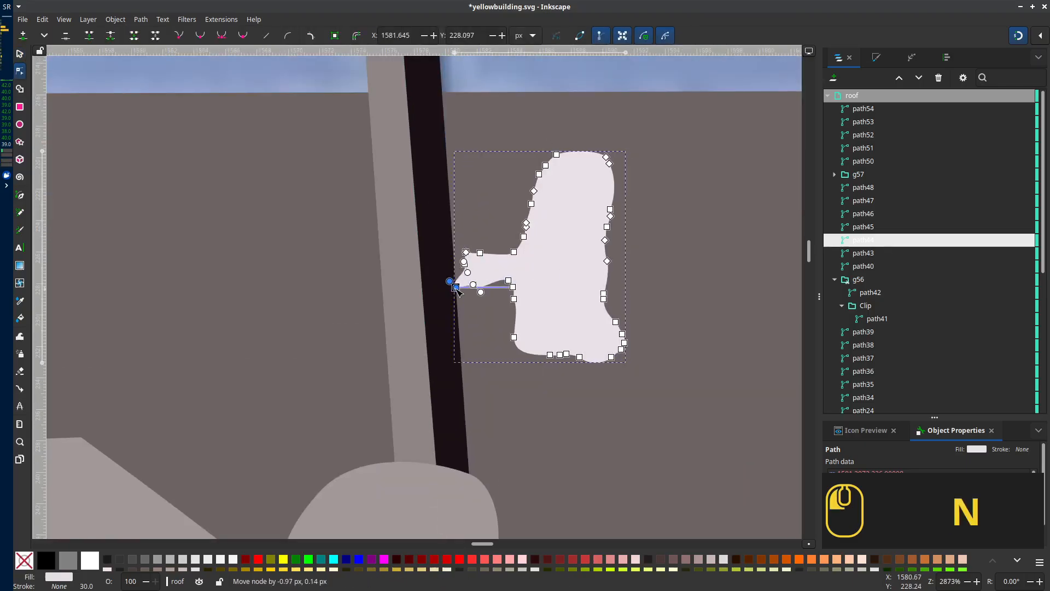
pyautogui.hotkey('ctrl', 'z')
pyautogui.hotkey('ctrl', 'l')
pyautogui.scroll(1, 447, 268)
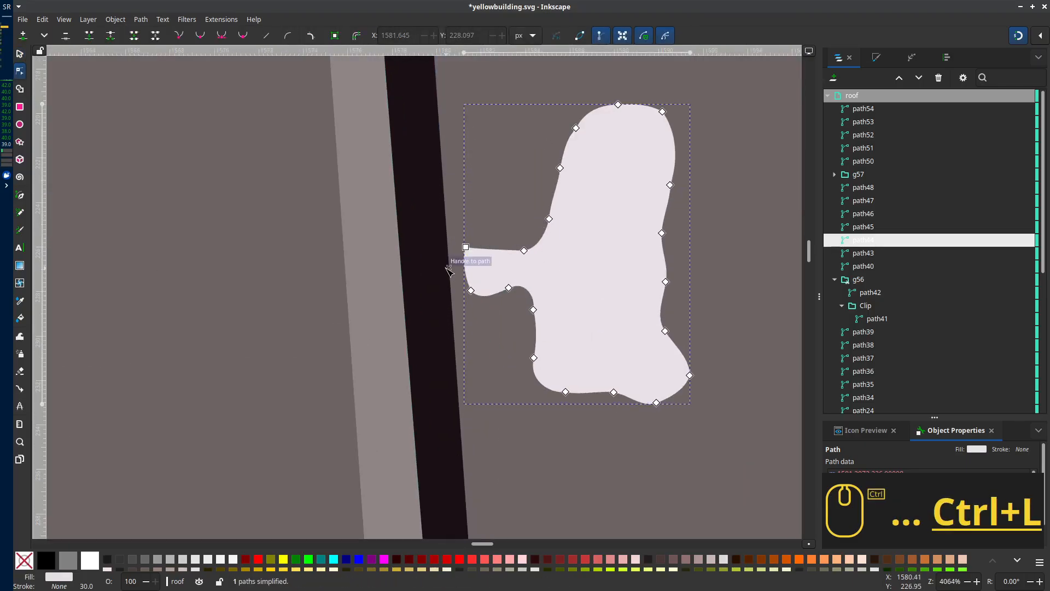
# Reshape the lower antenna's arm by editing its nodes so that its end sits flat against the mast's dark edge
pyautogui.moveTo(466, 247); pyautogui.dragTo(449, 252)
pyautogui.press('Delete')
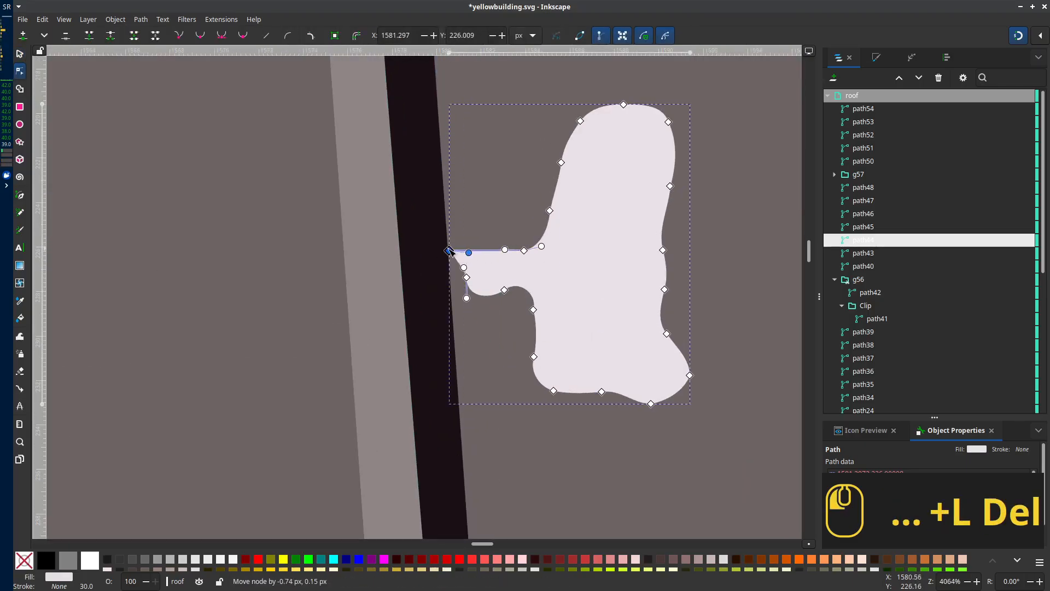
pyautogui.press('l')
pyautogui.press('l')
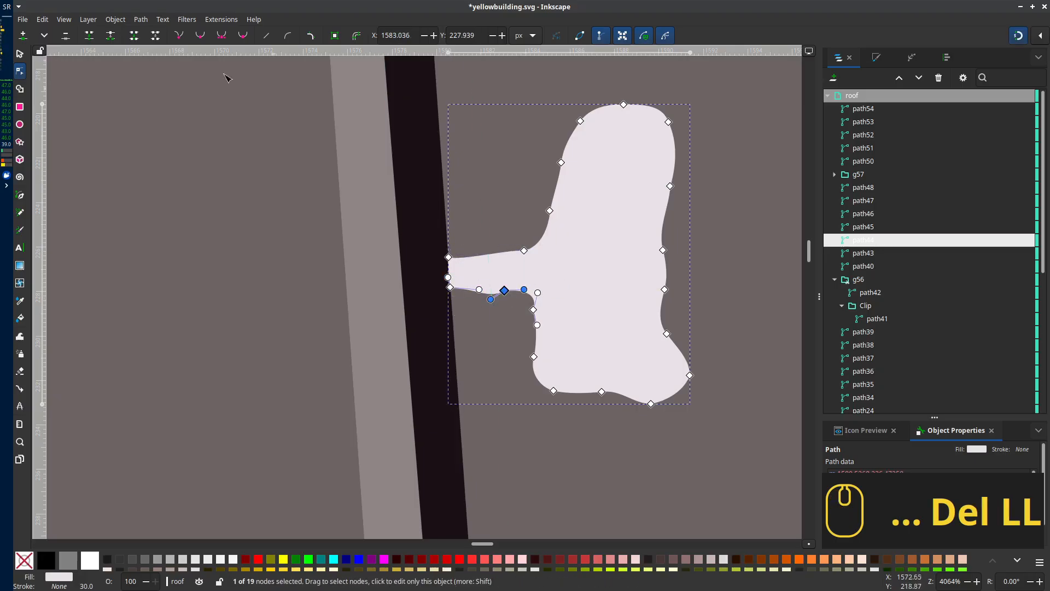
pyautogui.moveTo(522, 285); pyautogui.dragTo(525, 289)
pyautogui.scroll(-5, 506, 284)
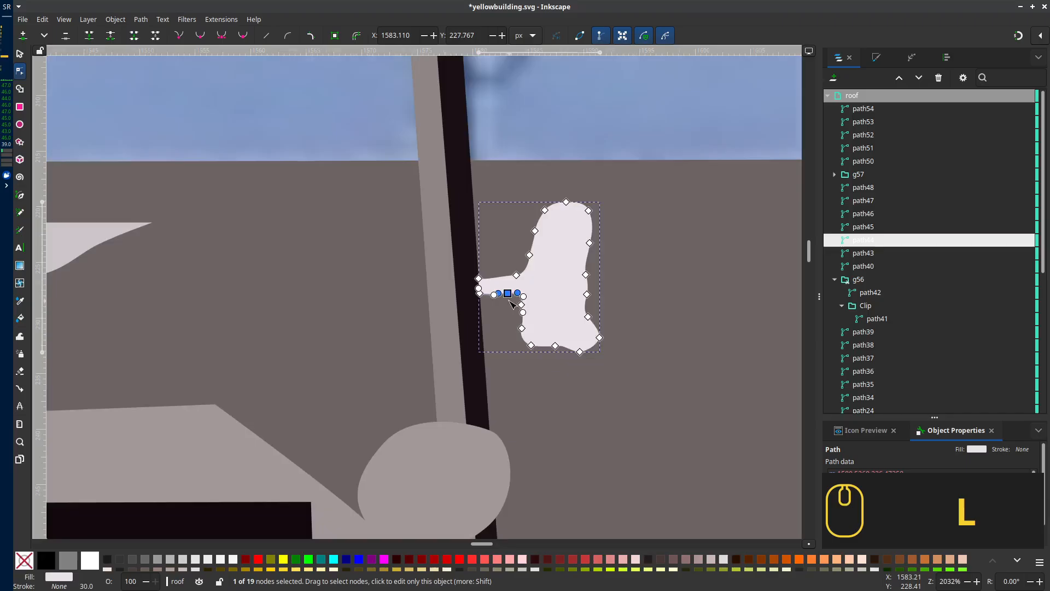
# Simplify the upper white antenna's path and pull the end of its arm back to the mast's dark strip
pyautogui.click(518, 169)
pyautogui.hotkey('ctrl', 'l')
pyautogui.hotkey('ctrl', 'l')
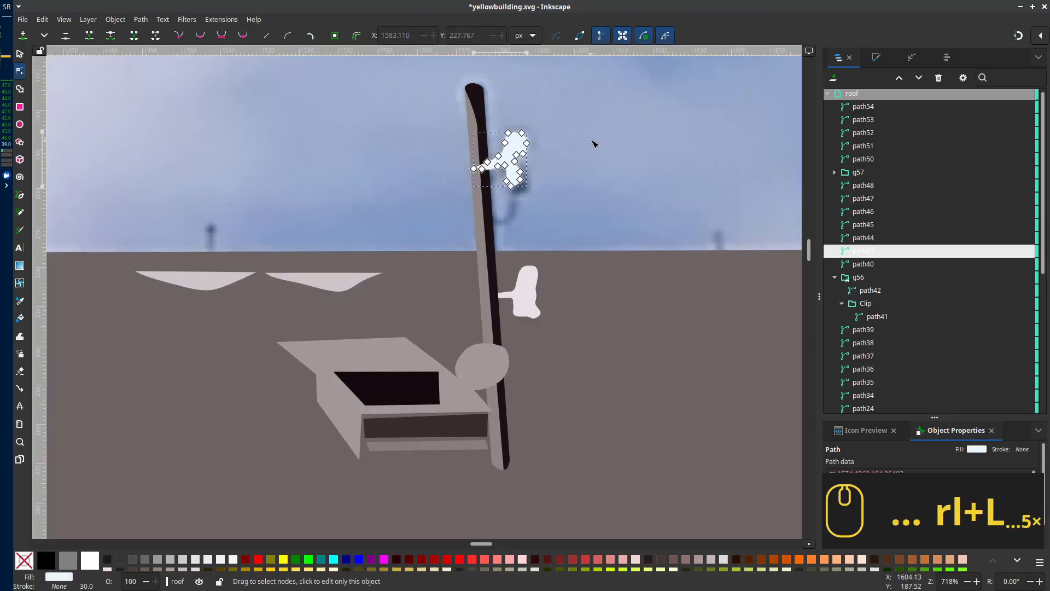
pyautogui.scroll(4, 517, 148)
pyautogui.moveTo(380, 236); pyautogui.dragTo(404, 239)
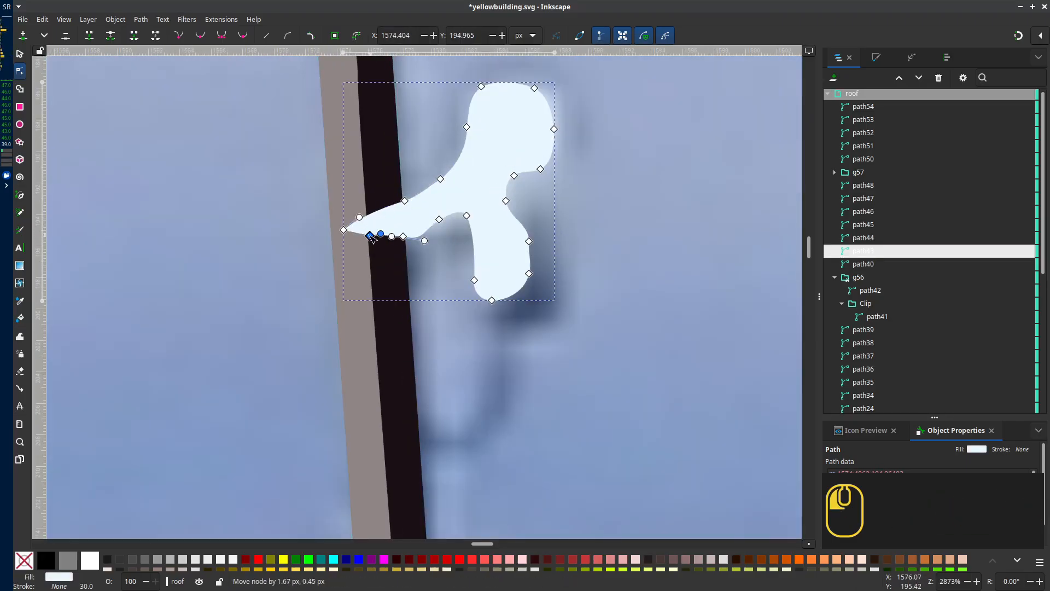
pyautogui.scroll(-9, 516, 428)
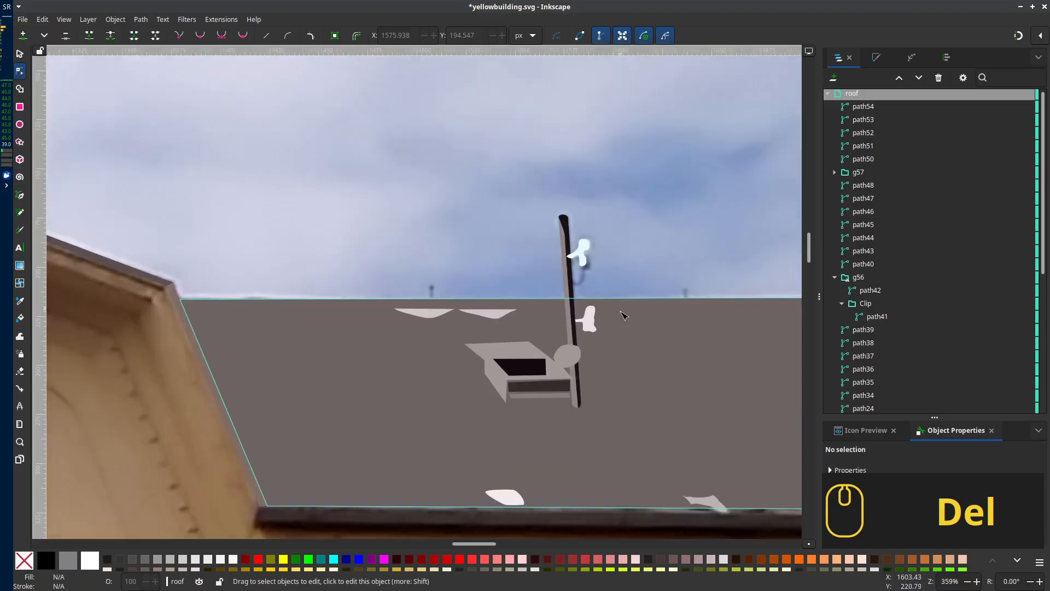
pyautogui.press('Escape')
# Raise the chimney's dark front wall, path51, and light side wall, path50, above its black overhang in the stacking order
pyautogui.press('s')
pyautogui.scroll(6, 648, 307)
pyautogui.click(542, 285)
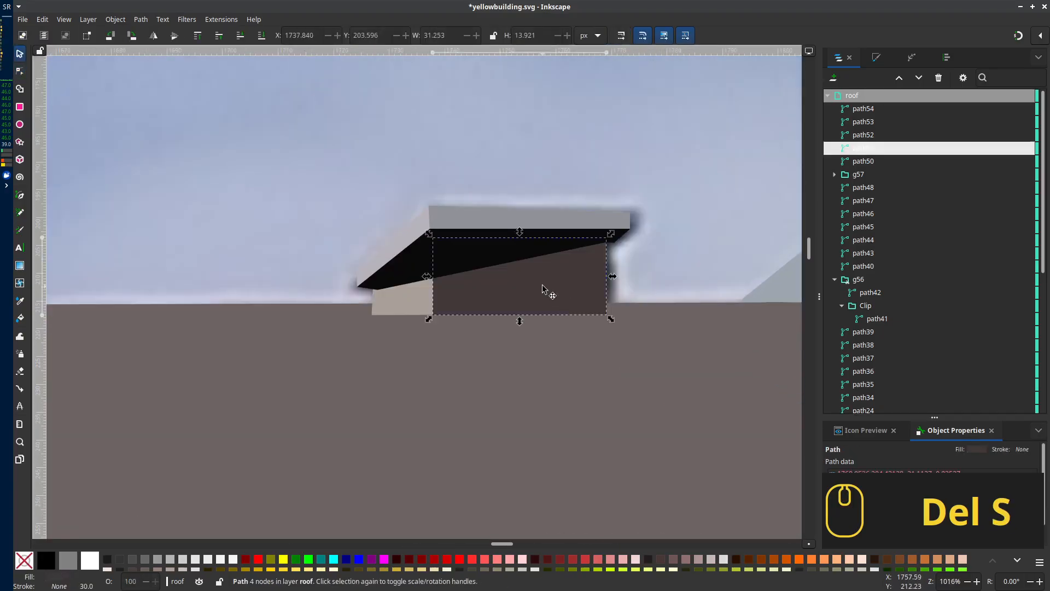
pyautogui.moveTo(863, 121); pyautogui.dragTo(882, 162)
pyautogui.click(423, 296)
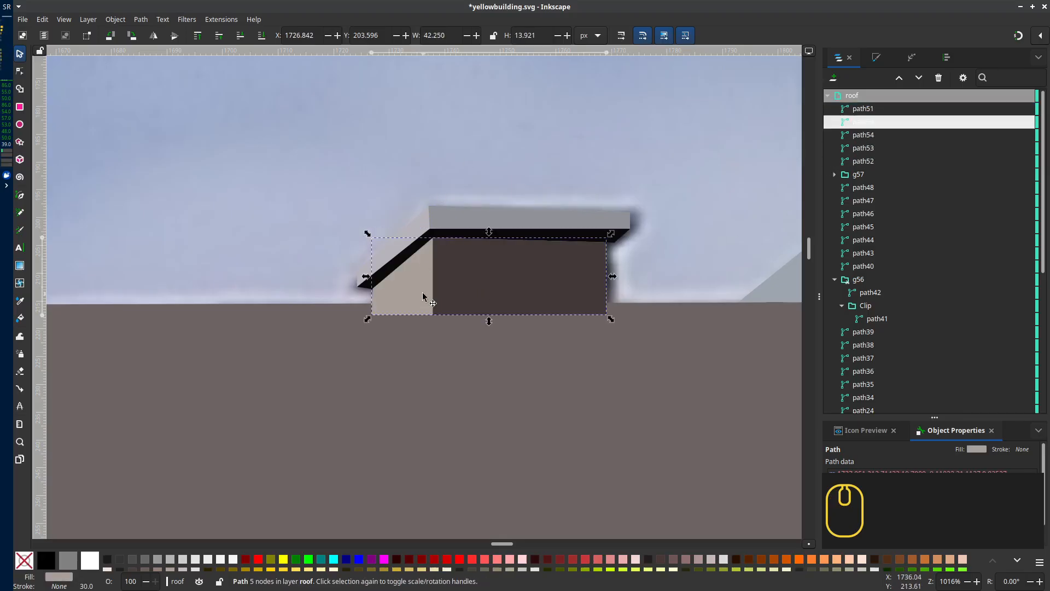
# Group all the chimney parts and place the group directly below the roof shape path14 in the stacking order
pyautogui.moveTo(350, 194); pyautogui.dragTo(661, 328)
pyautogui.hotkey('ctrl', 'g')
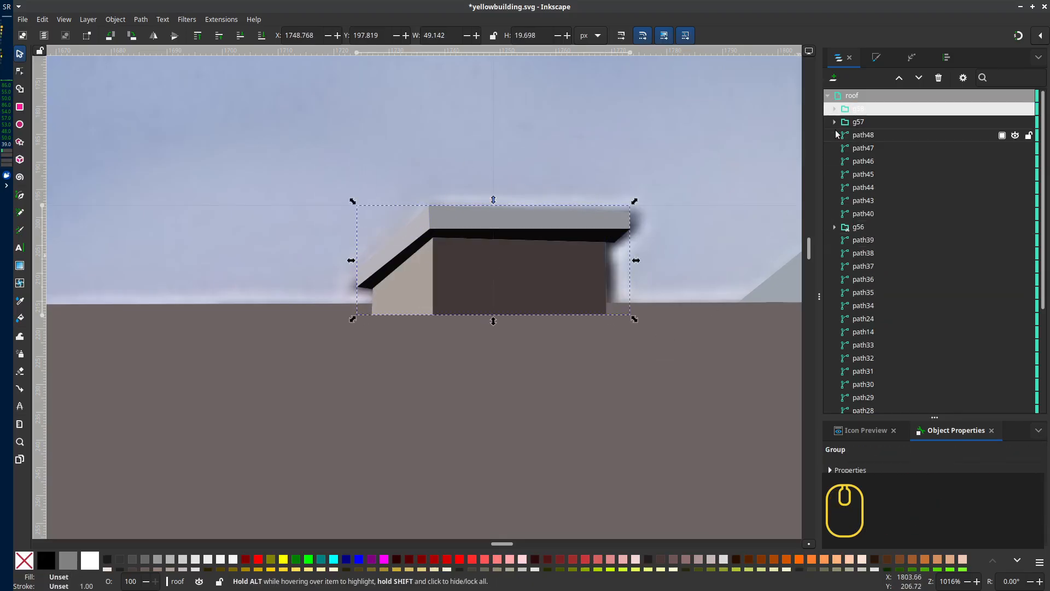
pyautogui.moveTo(858, 108); pyautogui.dragTo(900, 263)
# Look over the traced roof and check which paths make up the details at its right end
pyautogui.scroll(-4, 749, 350)
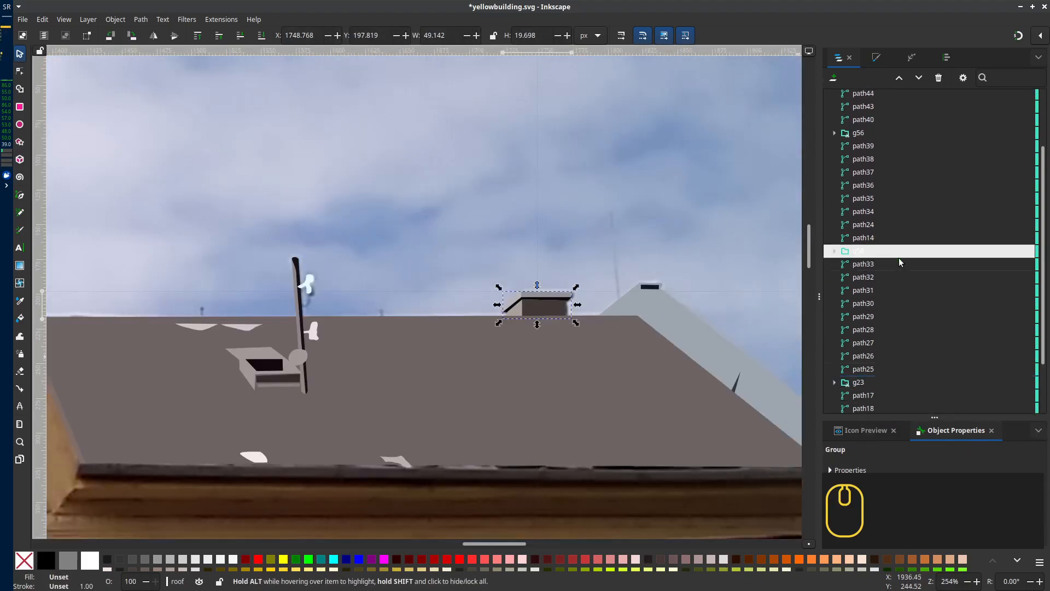
pyautogui.scroll(-5, 526, 375)
pyautogui.scroll(4, 750, 385)
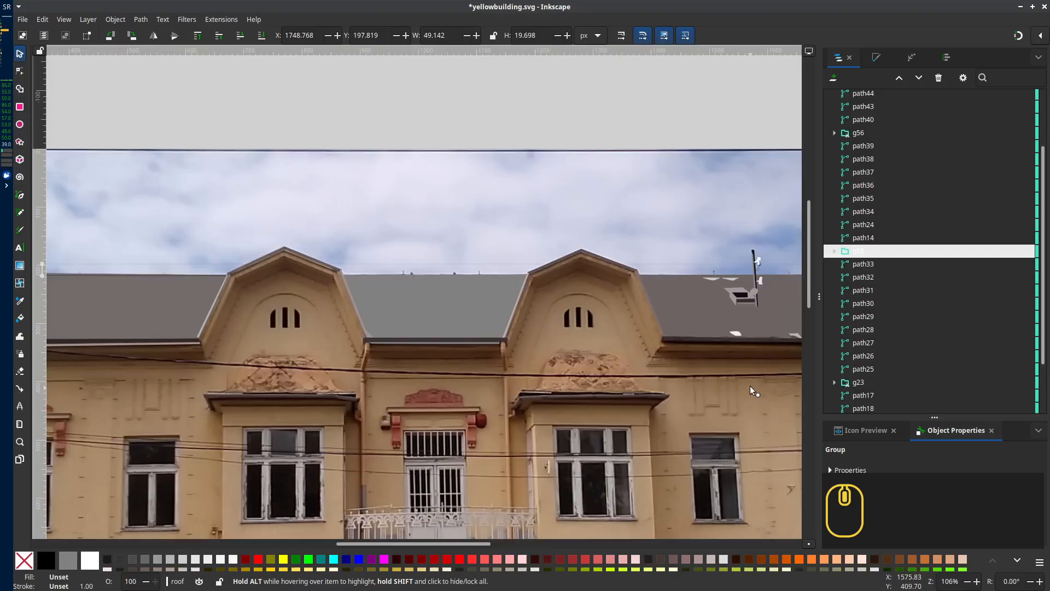
pyautogui.scroll(-2, 744, 415)
pyautogui.scroll(-2, 429, 405)
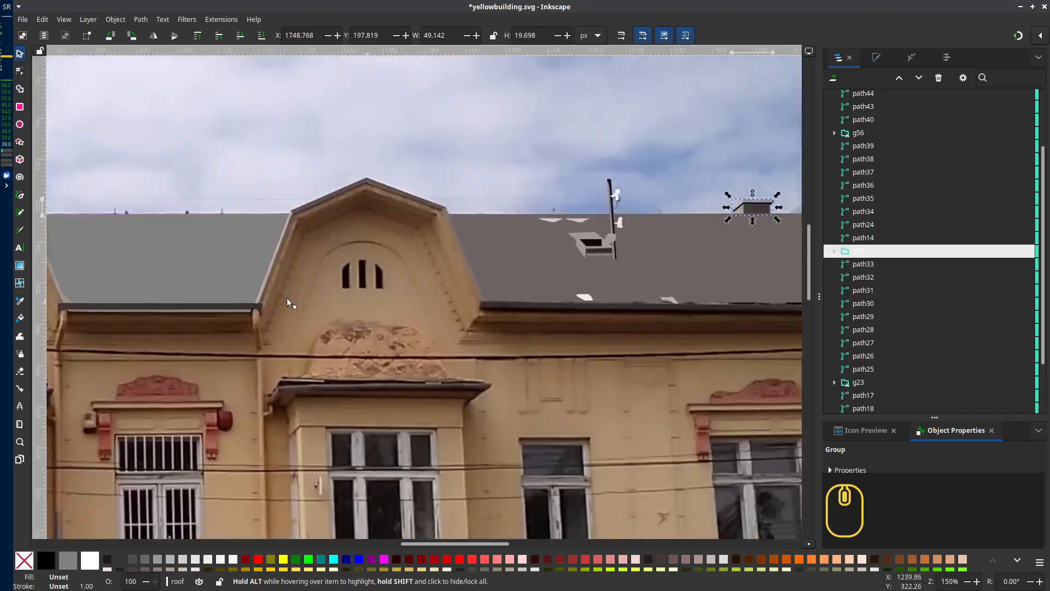
pyautogui.scroll(4, 287, 297)
pyautogui.scroll(-1, 483, 356)
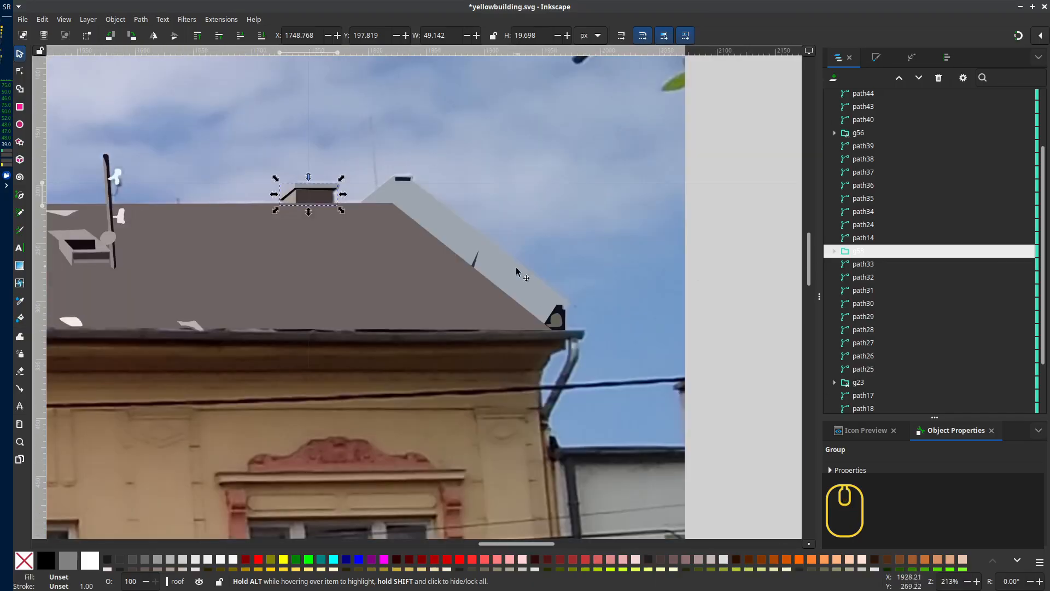
pyautogui.click(861, 146)
pyautogui.click(863, 160)
pyautogui.click(862, 172)
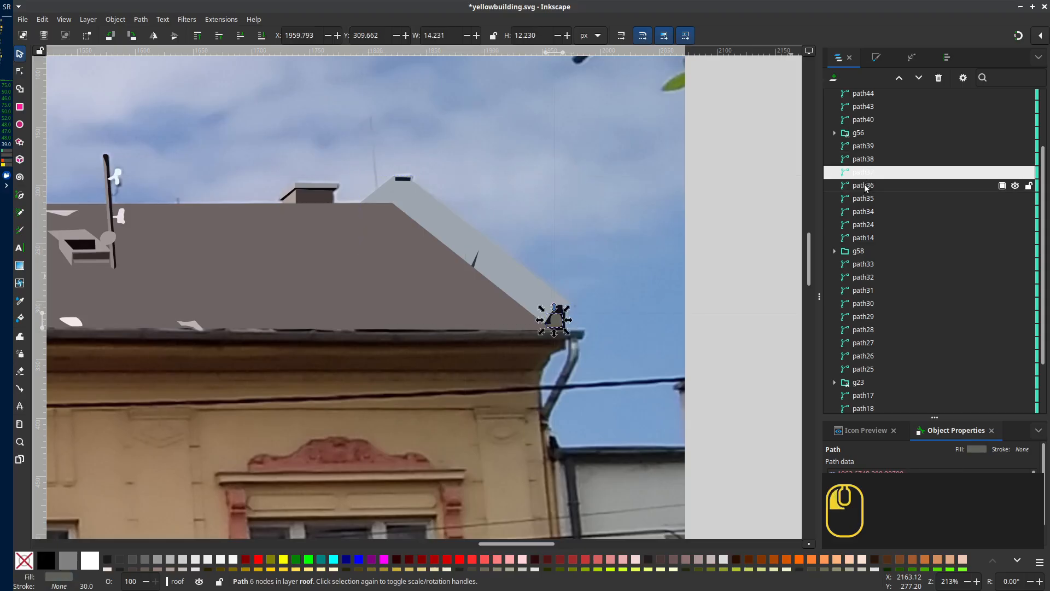
pyautogui.click(863, 186)
pyautogui.click(864, 199)
# Select the light slope and its dark details at the roof's right end, path36 to path40, and group them
pyautogui.click(863, 185)
pyautogui.keyDown('shift'); pyautogui.click(863, 226); pyautogui.keyUp('shift')
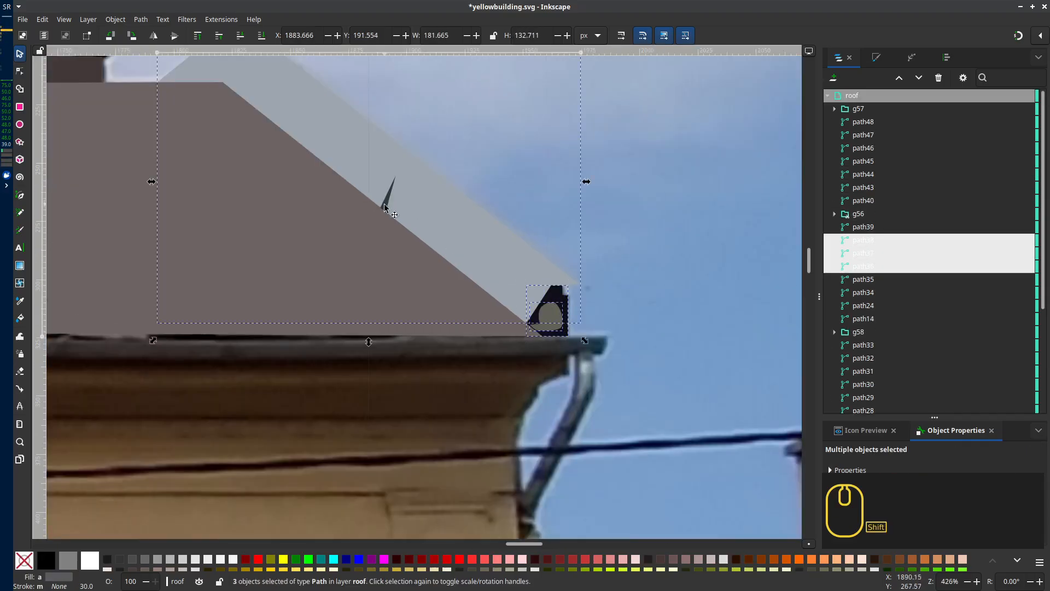
pyautogui.keyDown('ctrl'); pyautogui.click(862, 200); pyautogui.keyUp('ctrl')
pyautogui.hotkey('ctrl', 'g')
# Select both white antennas, path43 and path44, and place them directly above the mast group g56 in the roof layer
pyautogui.scroll(-4, 789, 267)
pyautogui.hscroll(-6, 789, 268)
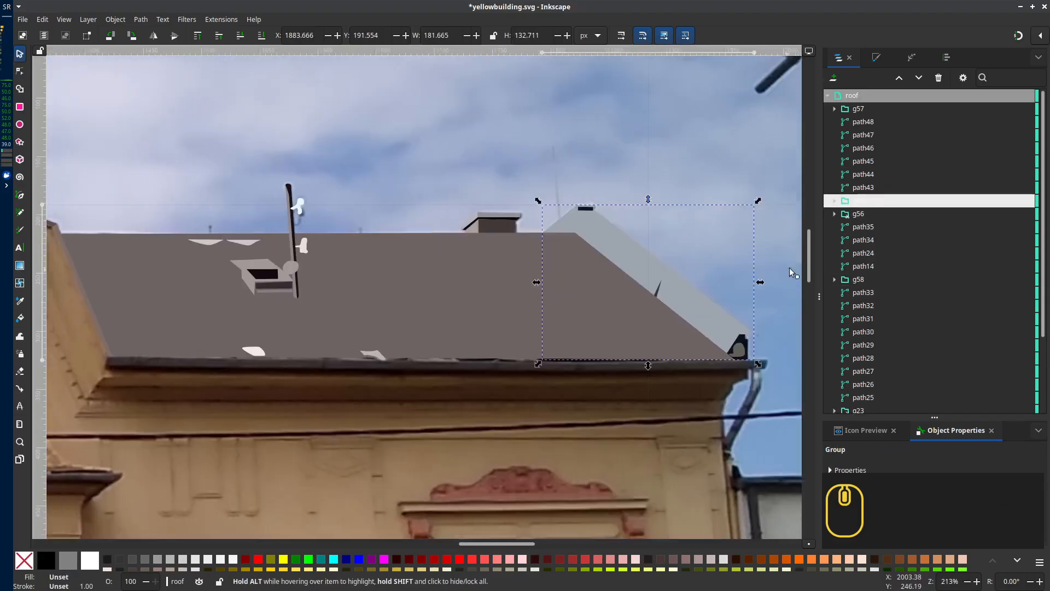
pyautogui.click(864, 227)
pyautogui.scroll(2, 402, 214)
pyautogui.click(362, 148)
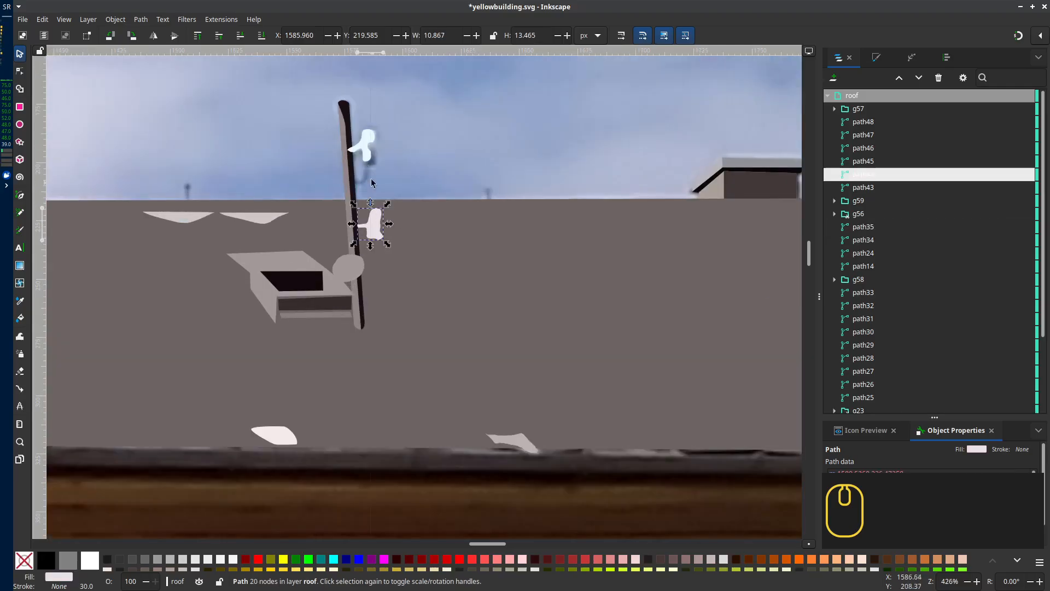
pyautogui.keyDown('shift'); pyautogui.click(874, 176); pyautogui.keyUp('shift')
pyautogui.moveTo(878, 181); pyautogui.dragTo(877, 208)
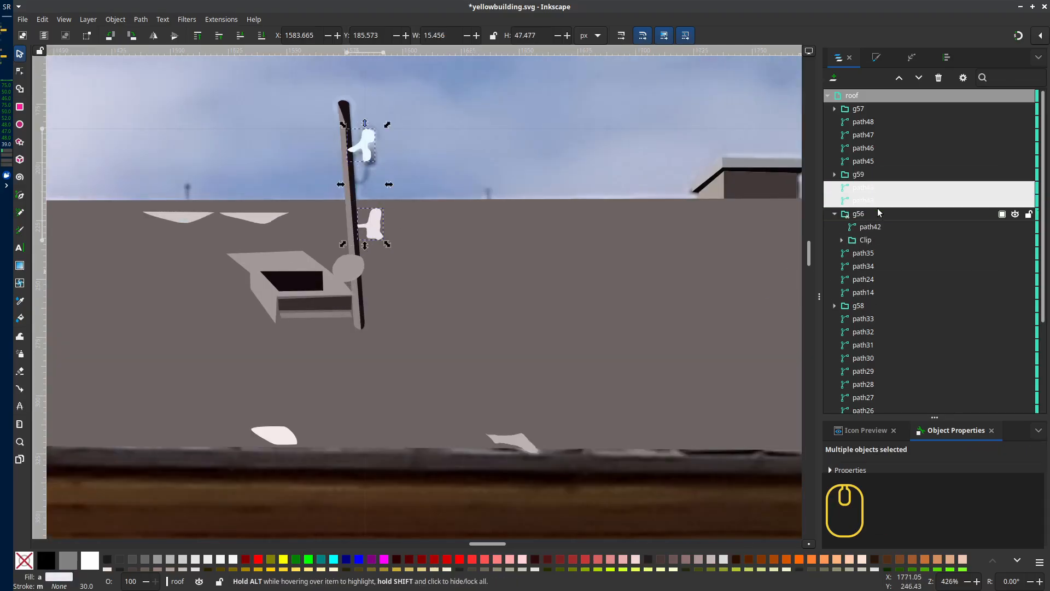
# Group the two white antennas together with the clipped mast group
pyautogui.click(835, 214)
pyautogui.keyDown('shift'); pyautogui.click(859, 214); pyautogui.keyUp('shift')
pyautogui.click(864, 189)
pyautogui.keyDown('shift'); pyautogui.click(864, 215); pyautogui.keyUp('shift')
pyautogui.hotkey('ctrl', 'g')
pyautogui.scroll(-2, 621, 259)
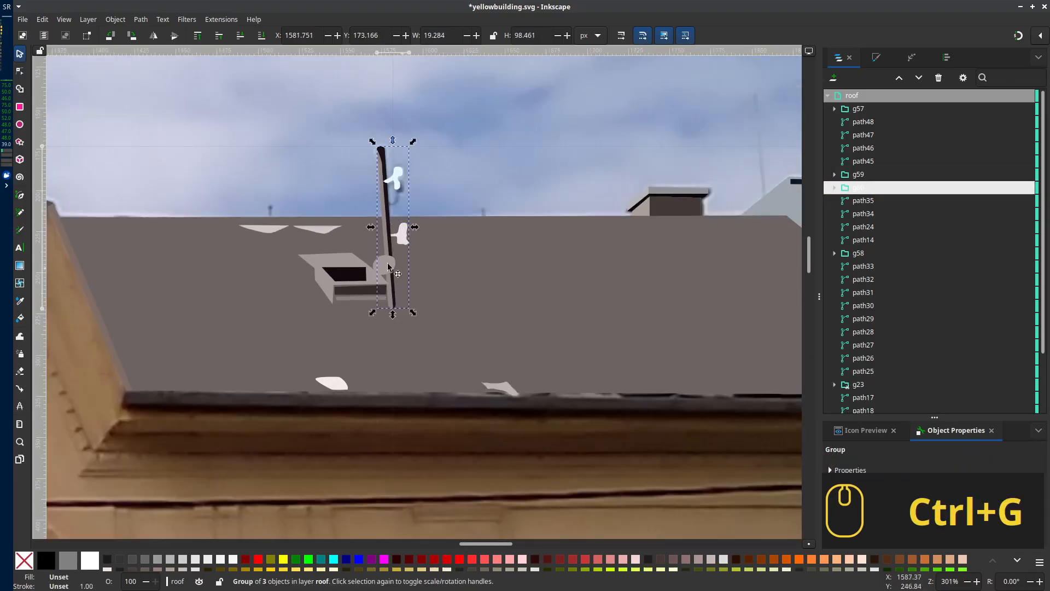
# Group the three paths of the right gable's roof edging, path35, path34 and path24
pyautogui.hscroll(-5, 558, 280)
pyautogui.keyDown('ctrl'); pyautogui.scroll(-1, 558, 281); pyautogui.keyUp('ctrl')
pyautogui.hscroll(-3, 557, 280)
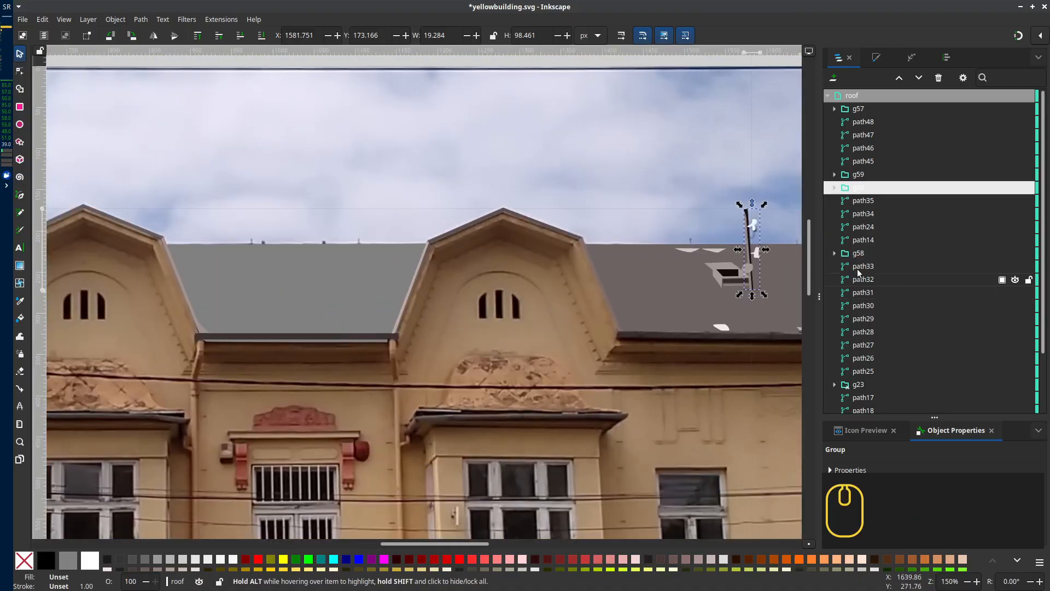
pyautogui.click(864, 201)
pyautogui.keyDown('shift'); pyautogui.click(863, 214); pyautogui.keyUp('shift')
pyautogui.keyDown('shift'); pyautogui.click(864, 230); pyautogui.keyUp('shift')
pyautogui.hotkey('ctrl', 'g')
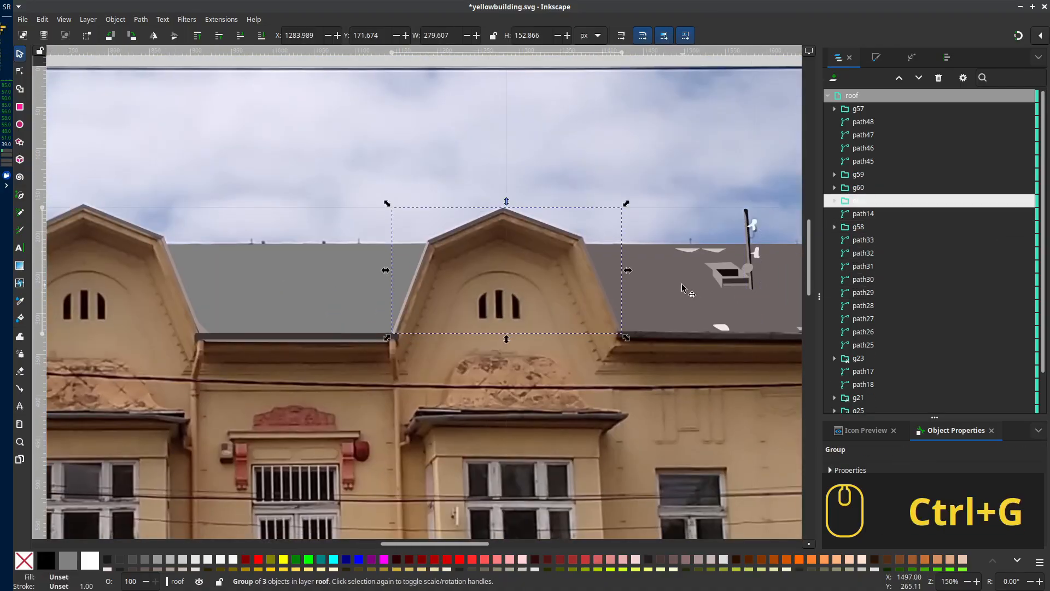
# Examine the middle roof's detail paths against the reference photo in Outline display mode and return to Normal display
pyautogui.click(862, 216)
pyautogui.click(874, 239)
pyautogui.scroll(-1, 492, 367)
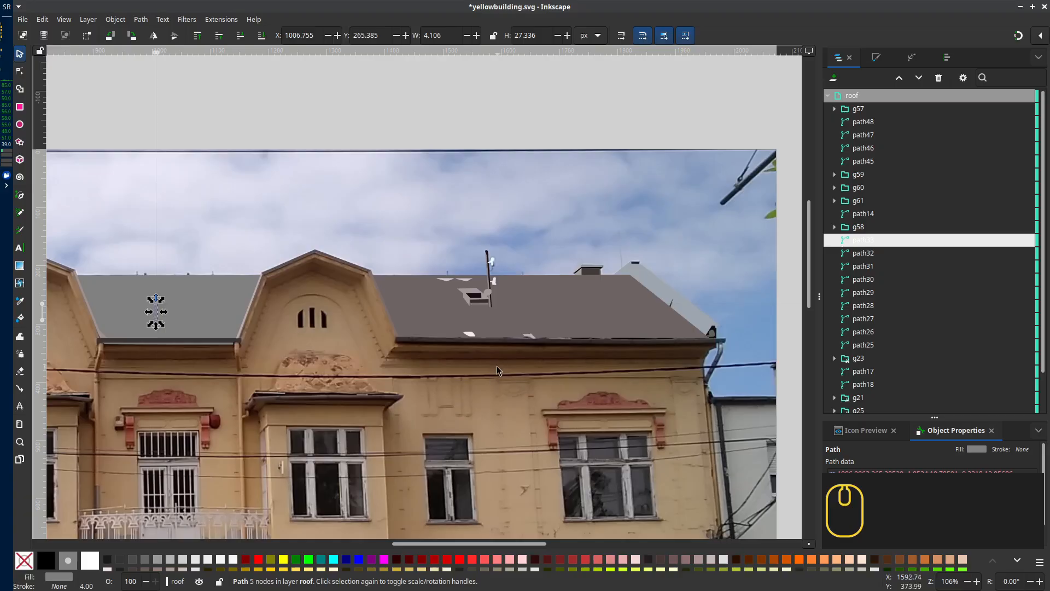
pyautogui.scroll(3, 432, 354)
pyautogui.moveTo(186, 354); pyautogui.dragTo(554, 427)
pyautogui.click(64, 19)
pyautogui.moveTo(122, 62)
pyautogui.click(209, 74)
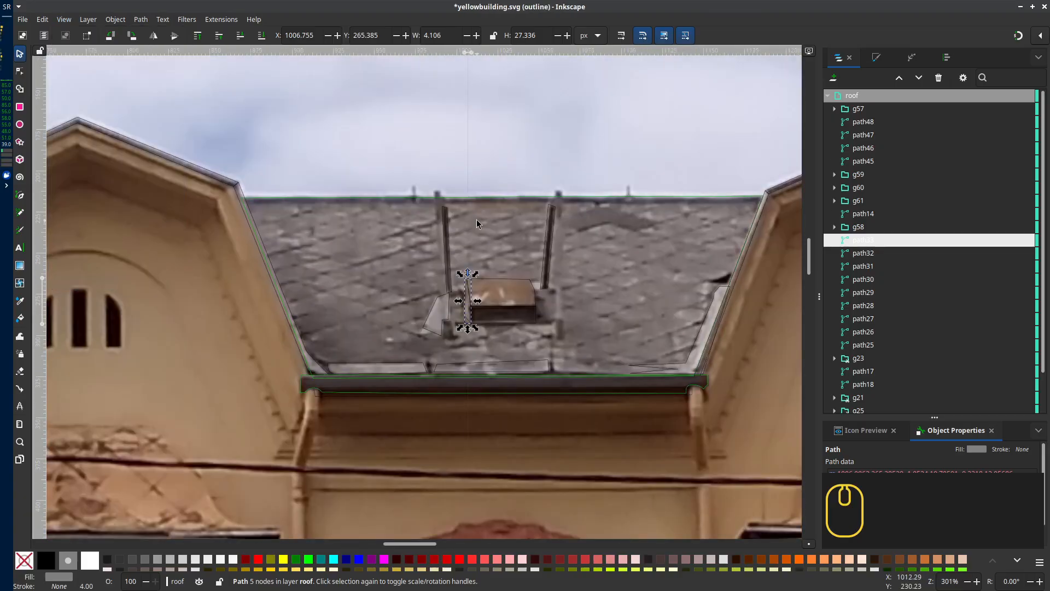
pyautogui.keyDown('ctrl'); pyautogui.scroll(1, 357, 157); pyautogui.keyUp('ctrl')
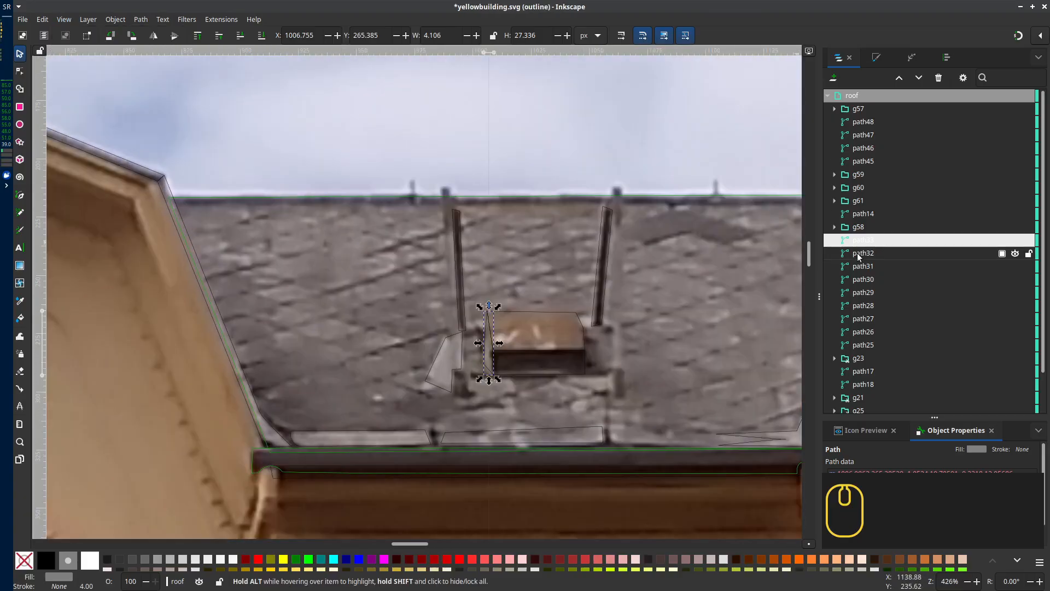
pyautogui.click(863, 213)
pyautogui.keyDown('ctrl'); pyautogui.scroll(-6, 576, 324); pyautogui.keyUp('ctrl')
pyautogui.click(64, 19)
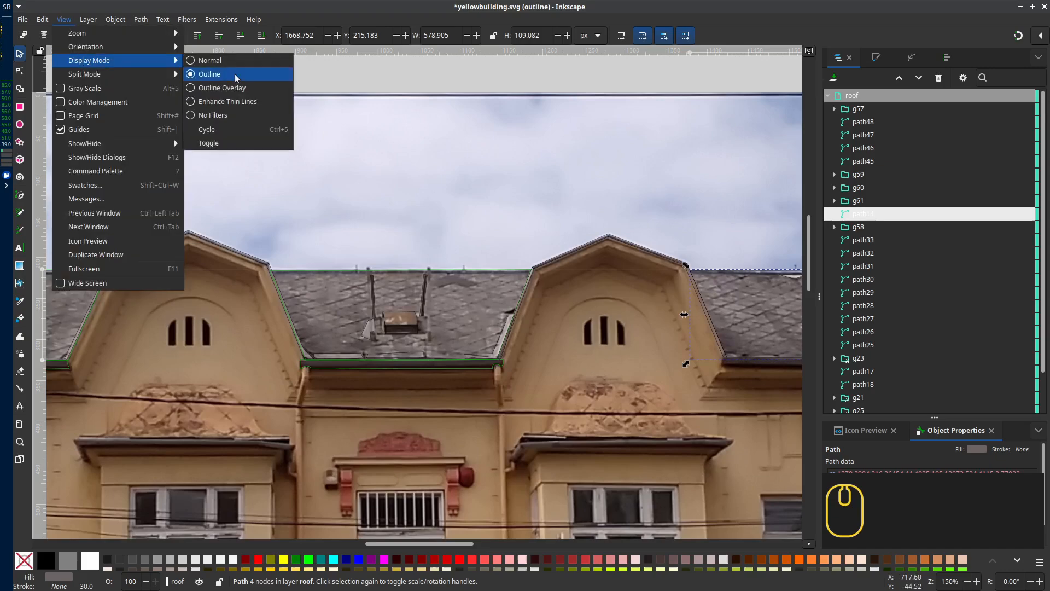
pyautogui.click(218, 57)
# Move the middle roof shape, path23, out of group g25's clip into the roof layer and delete the group
pyautogui.click(440, 331)
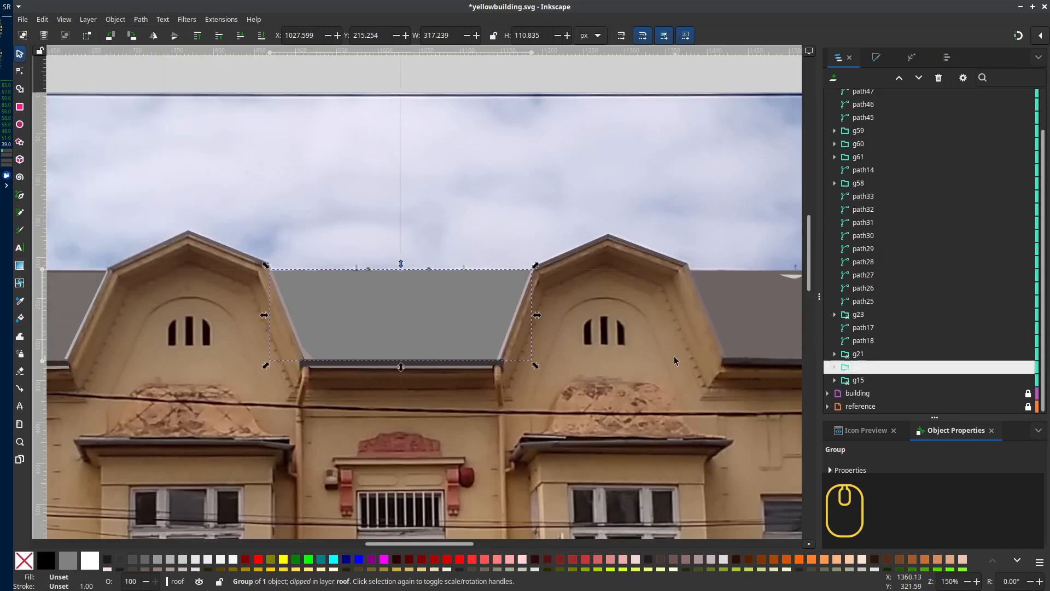
pyautogui.click(835, 367)
pyautogui.scroll(1, 665, 365)
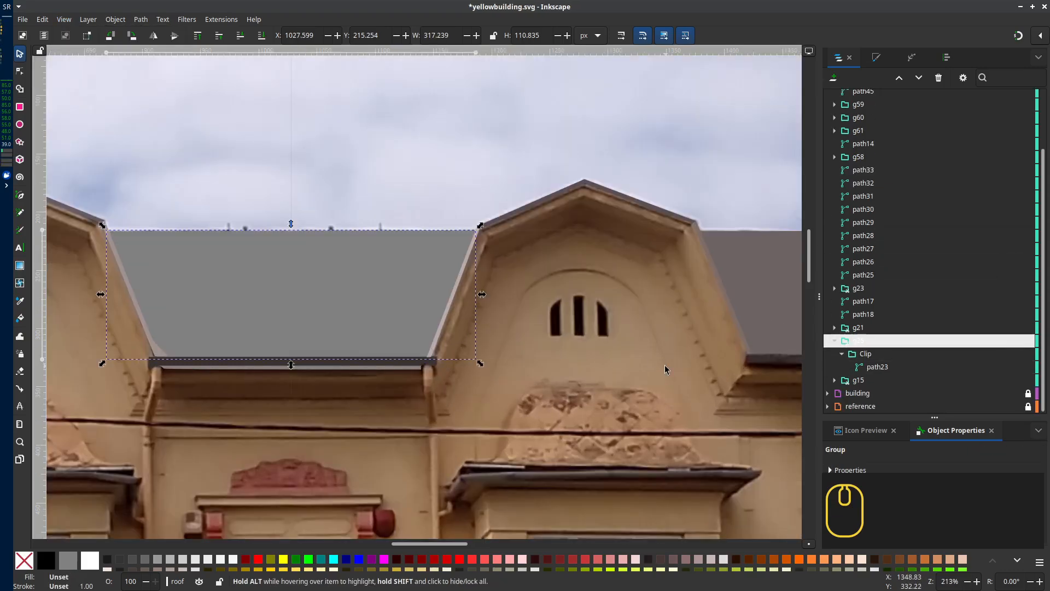
pyautogui.click(863, 173)
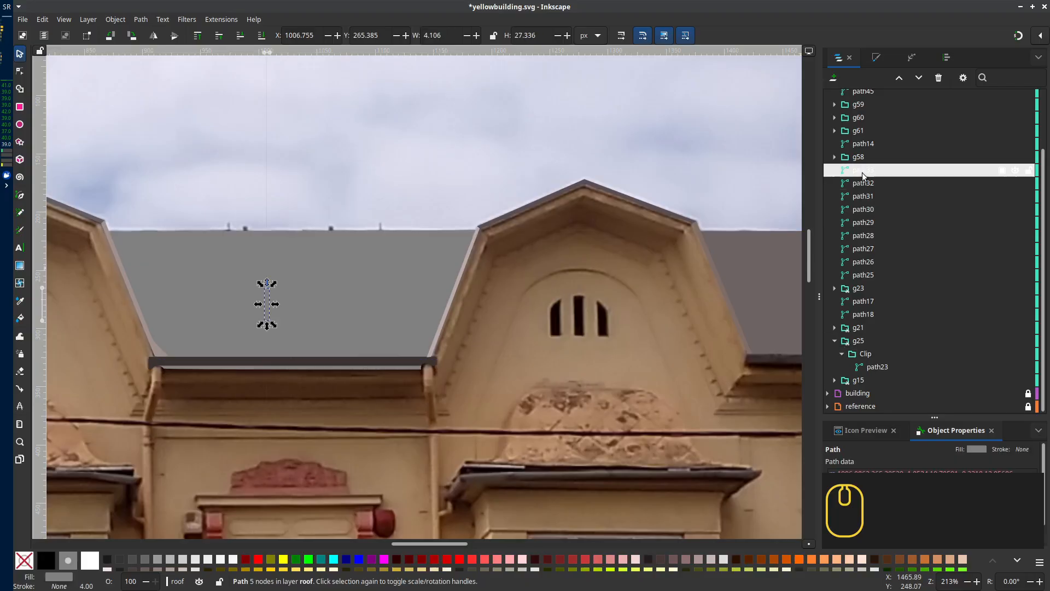
pyautogui.click(874, 368)
pyautogui.rightClick(861, 355)
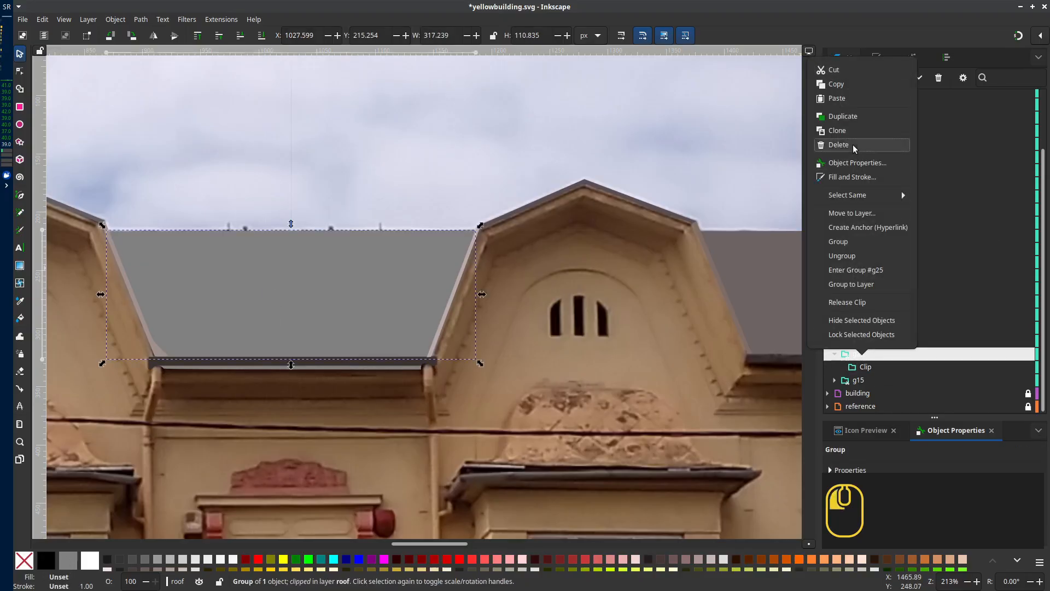
pyautogui.click(838, 145)
# Switch to Outline display mode and fill the skylight box's narrow side panel, path33, with a colour sampled from the photo
pyautogui.click(856, 212)
pyautogui.click(64, 19)
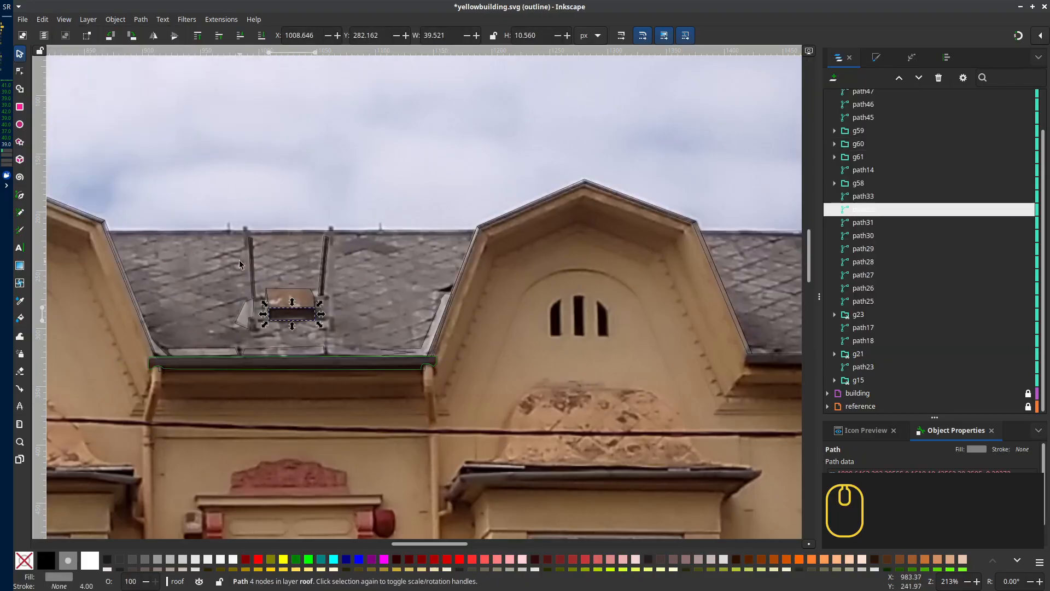
pyautogui.scroll(4, 240, 284)
pyautogui.press('d')
pyautogui.click(868, 196)
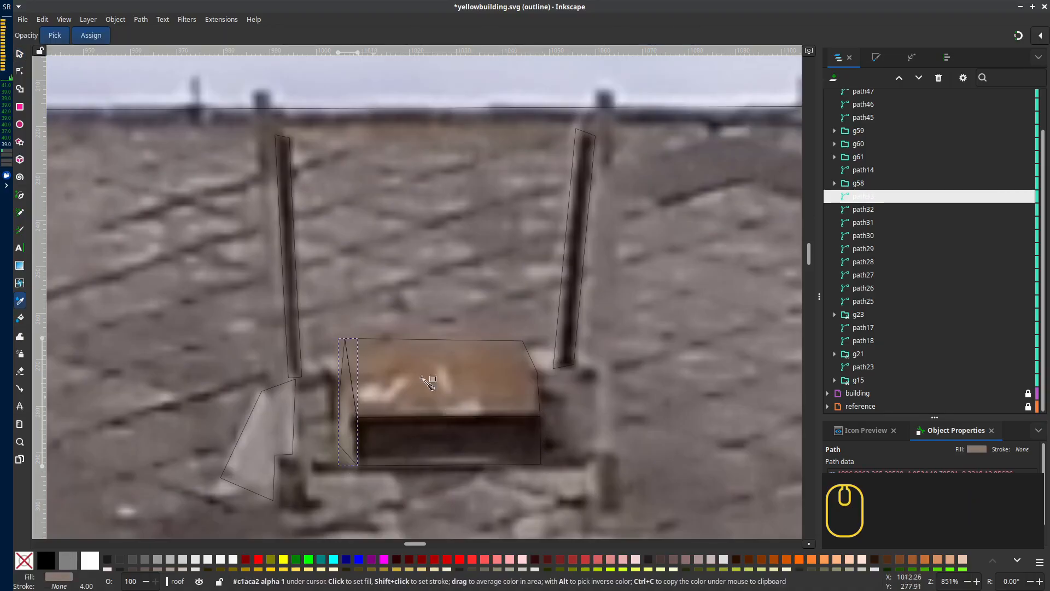
# Go through the middle roof's remaining detail paths, path32 to path25, filling them with colours sampled from the photo
pyautogui.press('Down')
pyautogui.press('Down')
pyautogui.press('Down')
pyautogui.press('Down')
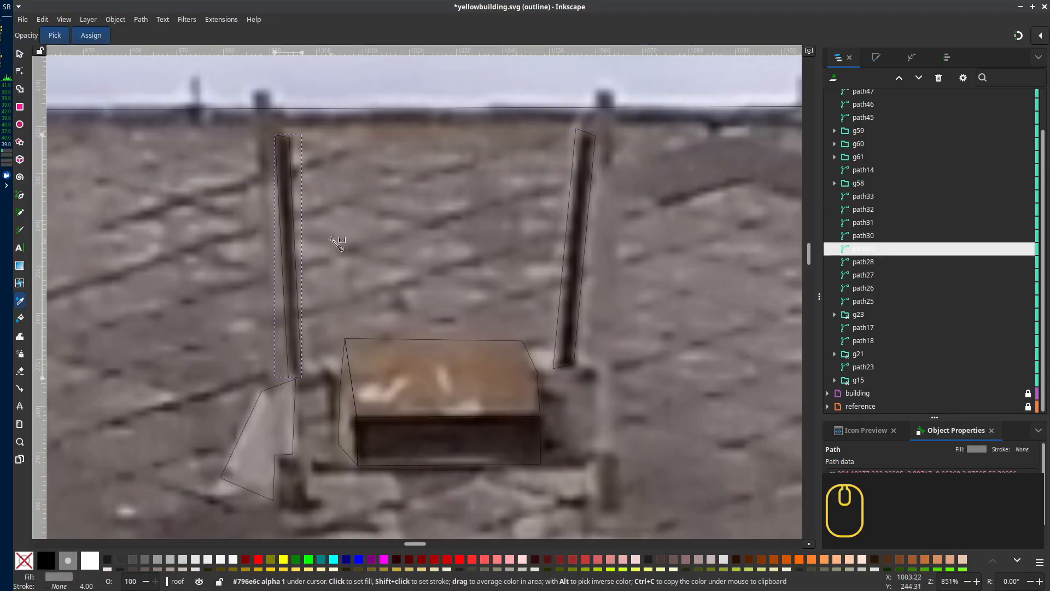
pyautogui.press('Down')
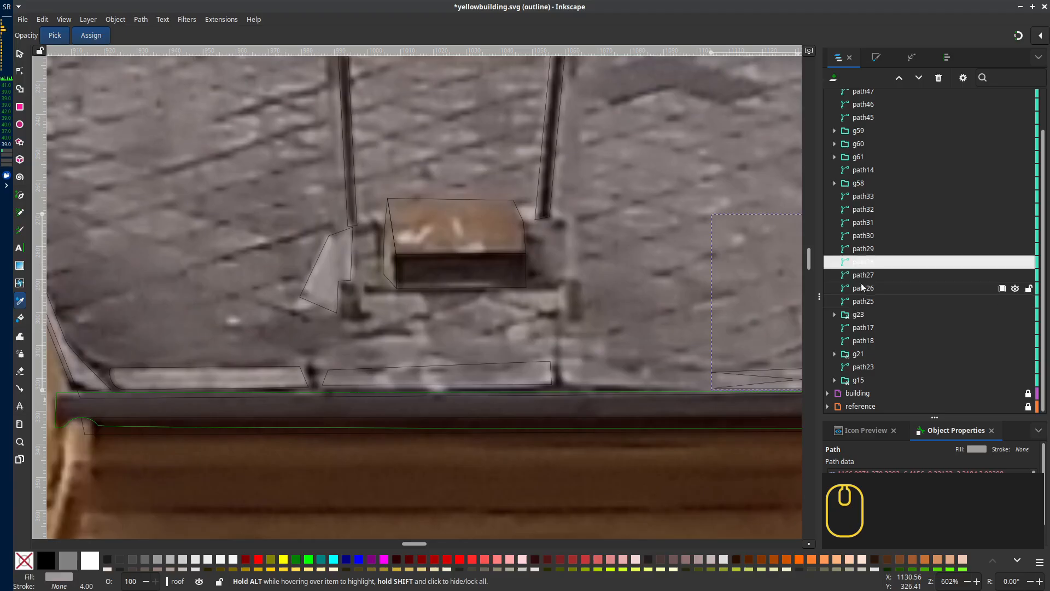
pyautogui.press('Down')
pyautogui.press('Down')
pyautogui.press('Down')
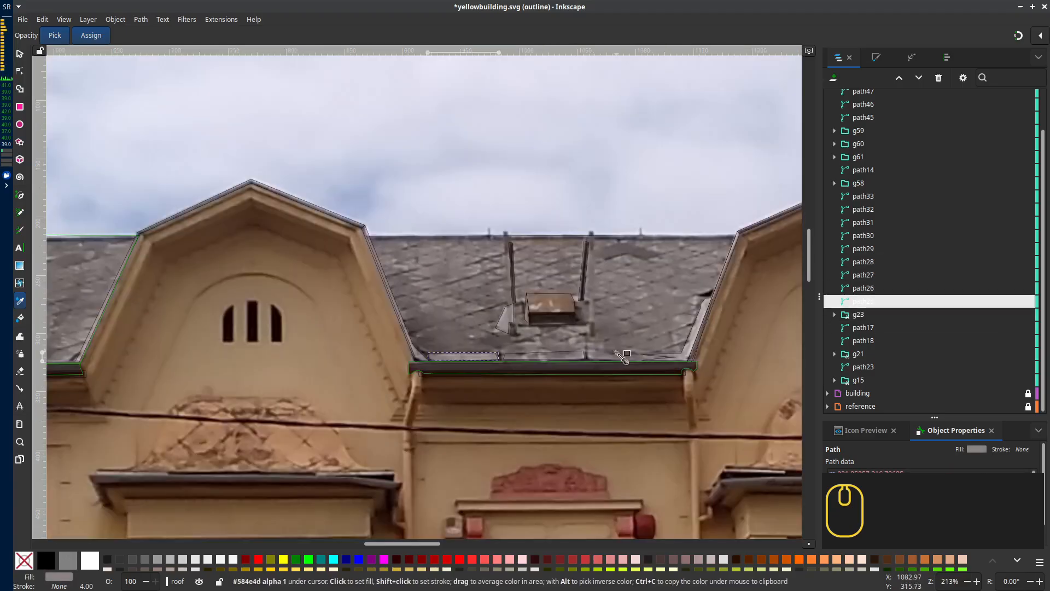
# Turn the middle roof shape, path23, into its own clip group
pyautogui.press('s')
pyautogui.click(340, 210)
pyautogui.rightClick(863, 367)
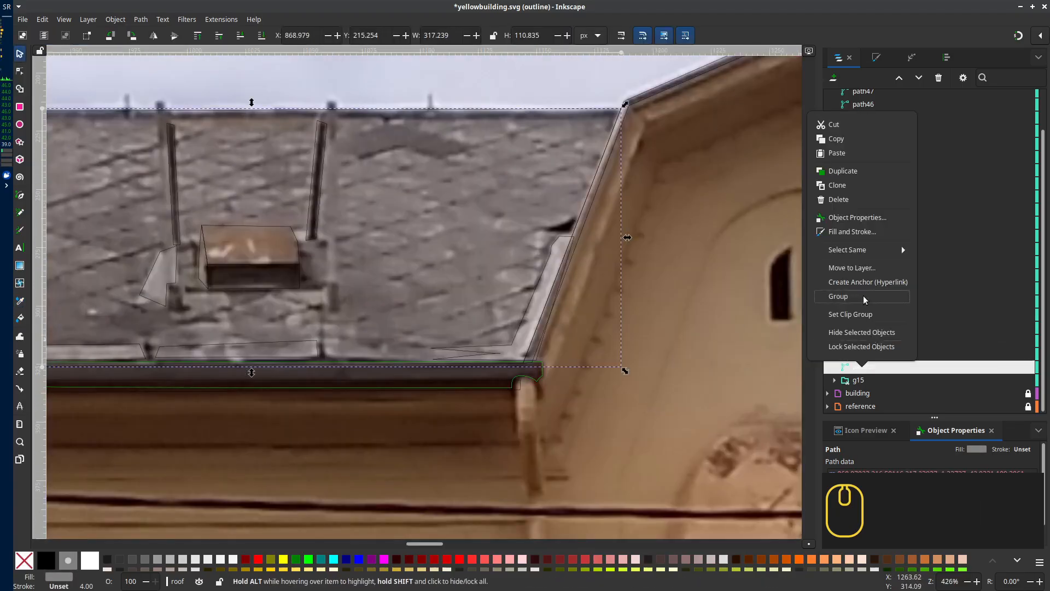
pyautogui.click(863, 295)
pyautogui.press('Up')
pyautogui.press('Up')
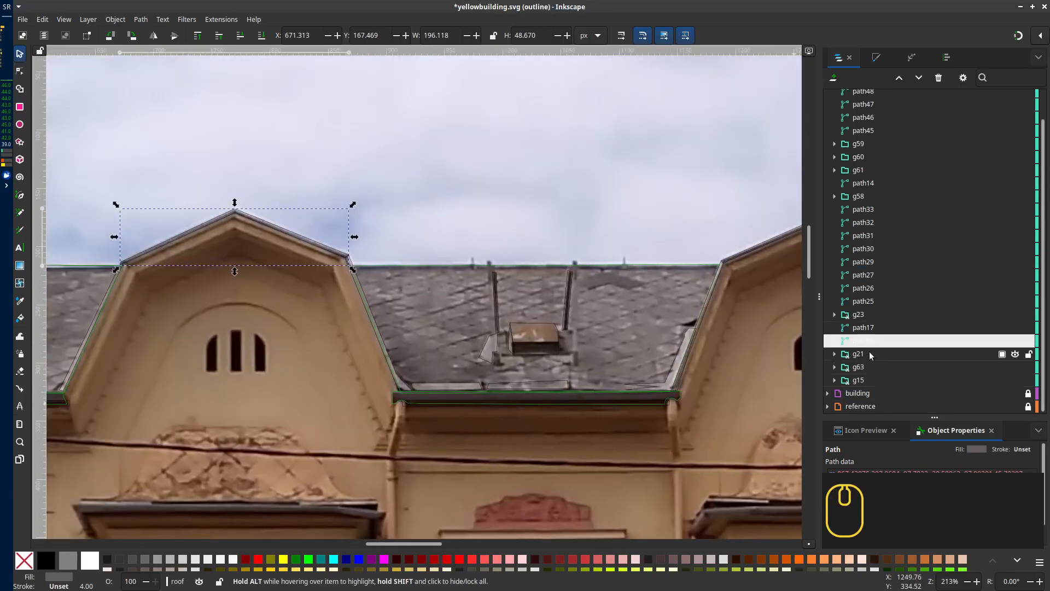
# Move the middle roof's clip group directly above the gutter group g23 in the roof layer
pyautogui.click(861, 328)
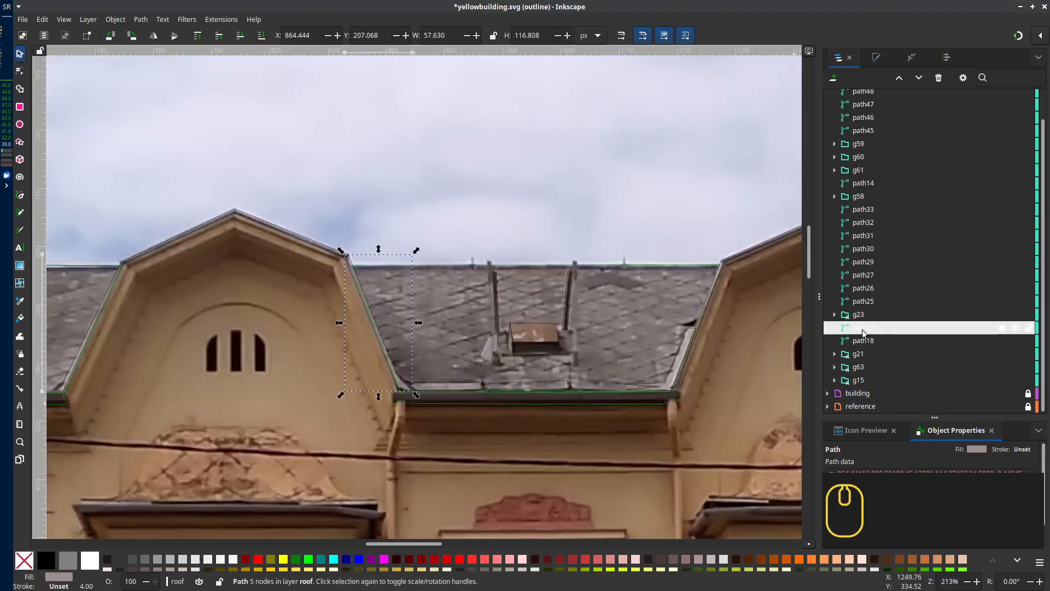
pyautogui.click(861, 354)
pyautogui.click(863, 315)
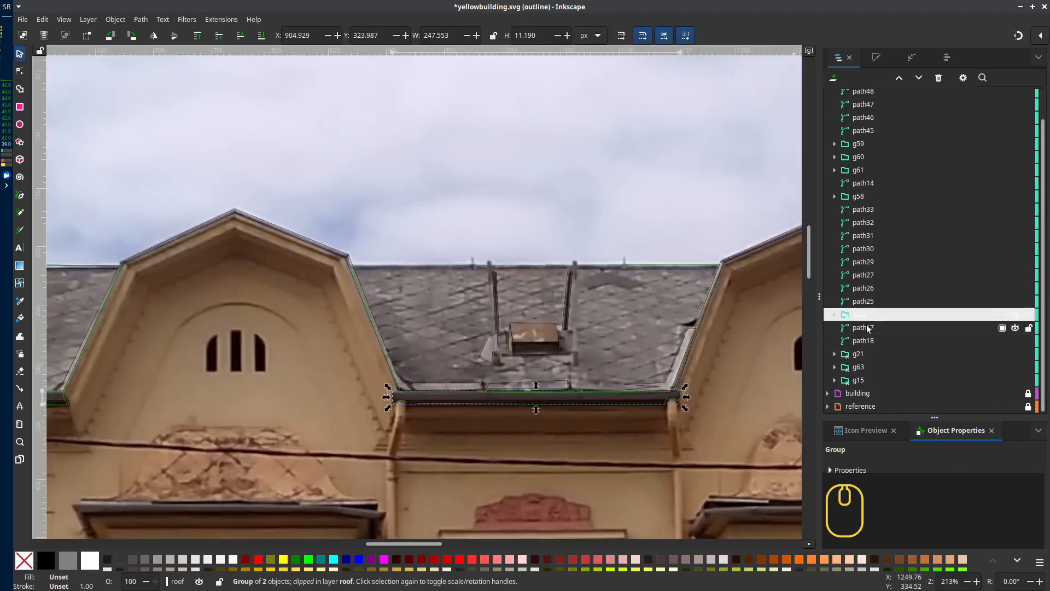
pyautogui.click(859, 366)
pyautogui.moveTo(859, 366); pyautogui.dragTo(891, 308)
pyautogui.click(859, 210)
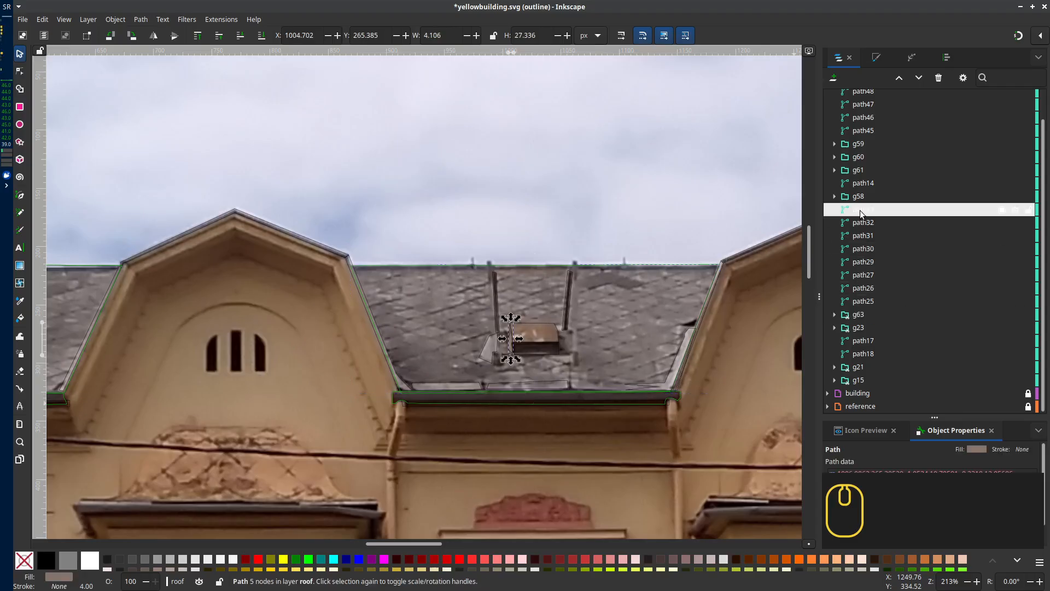
# Return to Normal display and group the middle roof's clip group with its detail paths and gutter group g23
pyautogui.click(64, 19)
pyautogui.moveTo(93, 47)
pyautogui.click(218, 56)
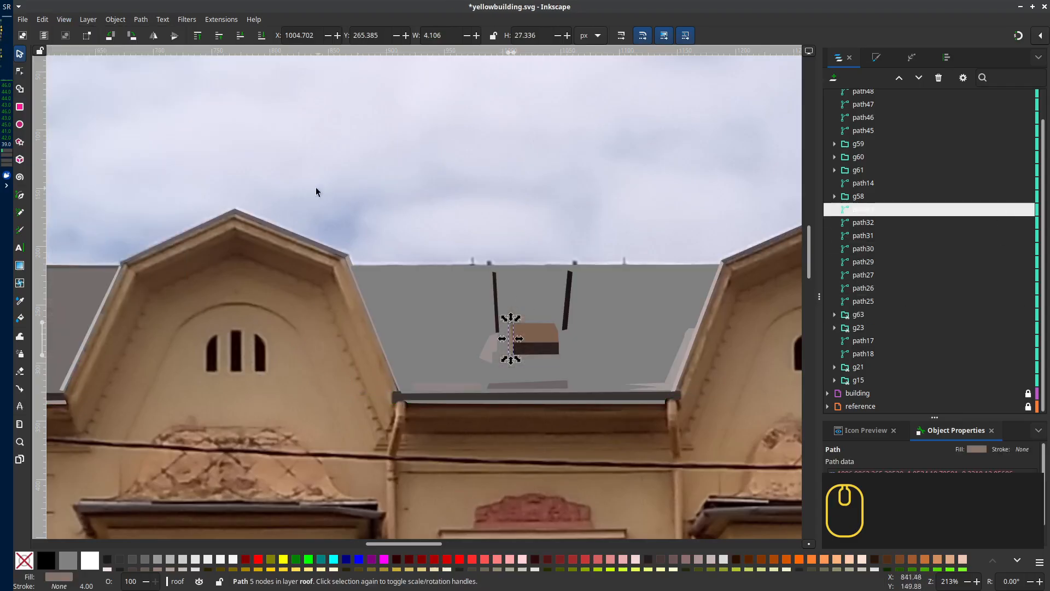
pyautogui.moveTo(720, 432); pyautogui.dragTo(719, 431)
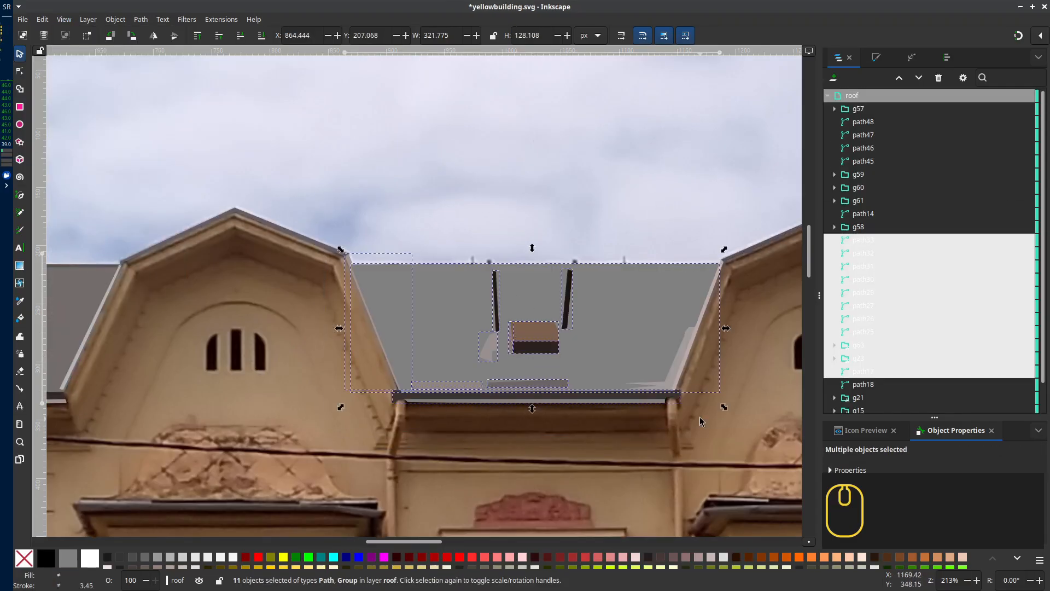
pyautogui.hotkey('ctrl', 'z')
pyautogui.hotkey('ctrl', 'z')
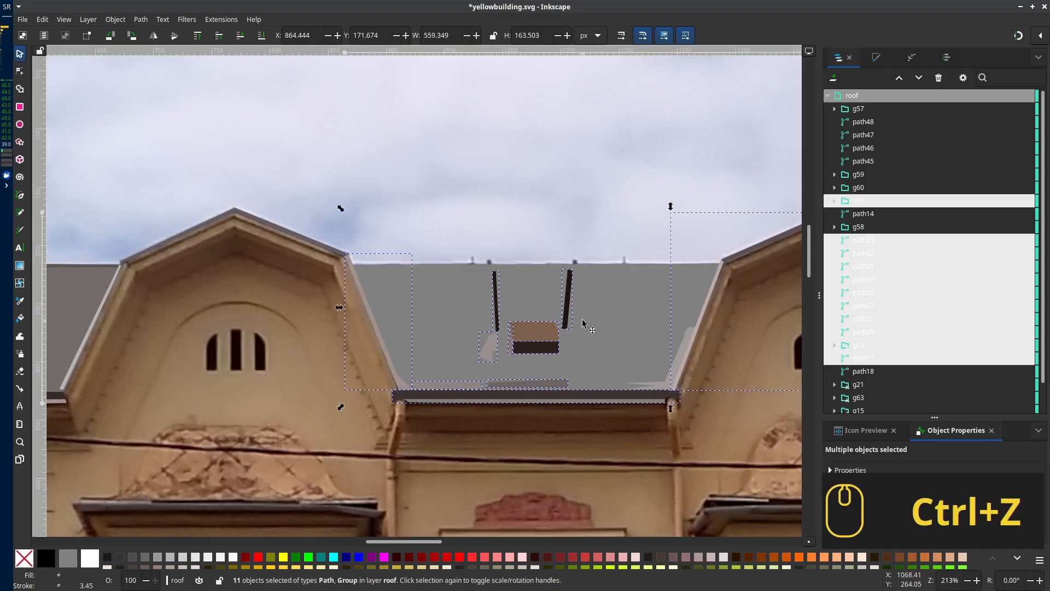
pyautogui.click(356, 220)
pyautogui.moveTo(686, 375); pyautogui.dragTo(687, 376)
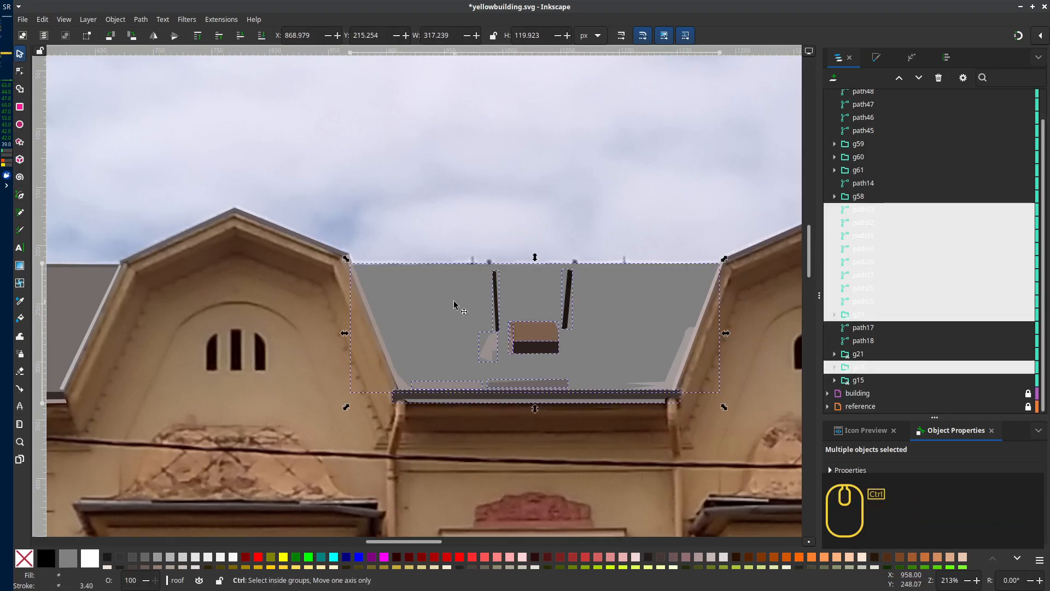
pyautogui.hotkey('ctrl', 'g')
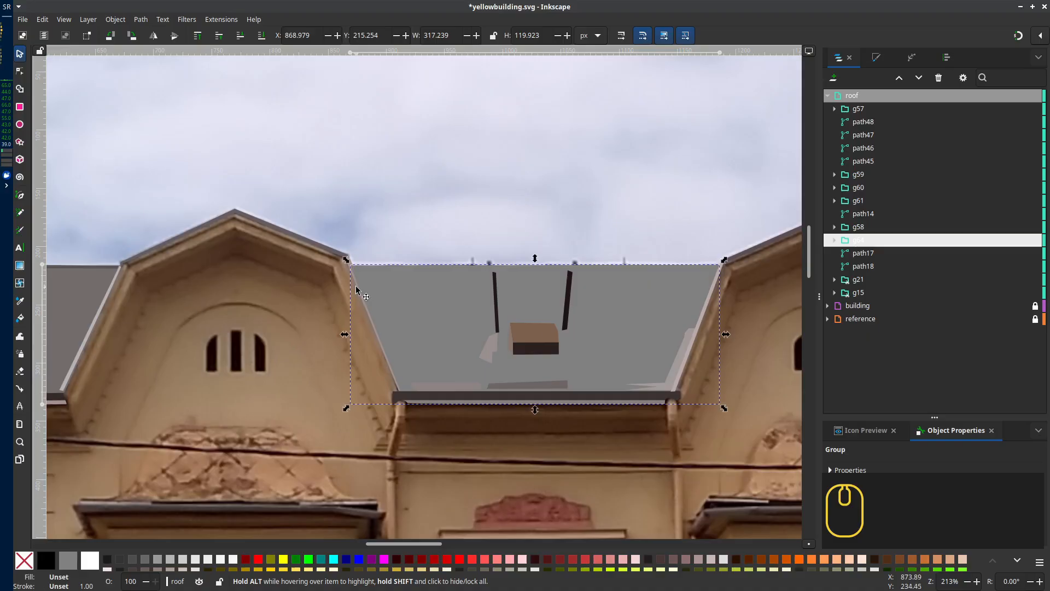
pyautogui.click(353, 253)
pyautogui.click(349, 258)
pyautogui.click(332, 251)
pyautogui.keyDown('shift'); pyautogui.click(357, 274); pyautogui.keyUp('shift')
pyautogui.keyDown('shift'); pyautogui.click(382, 282); pyautogui.keyUp('shift')
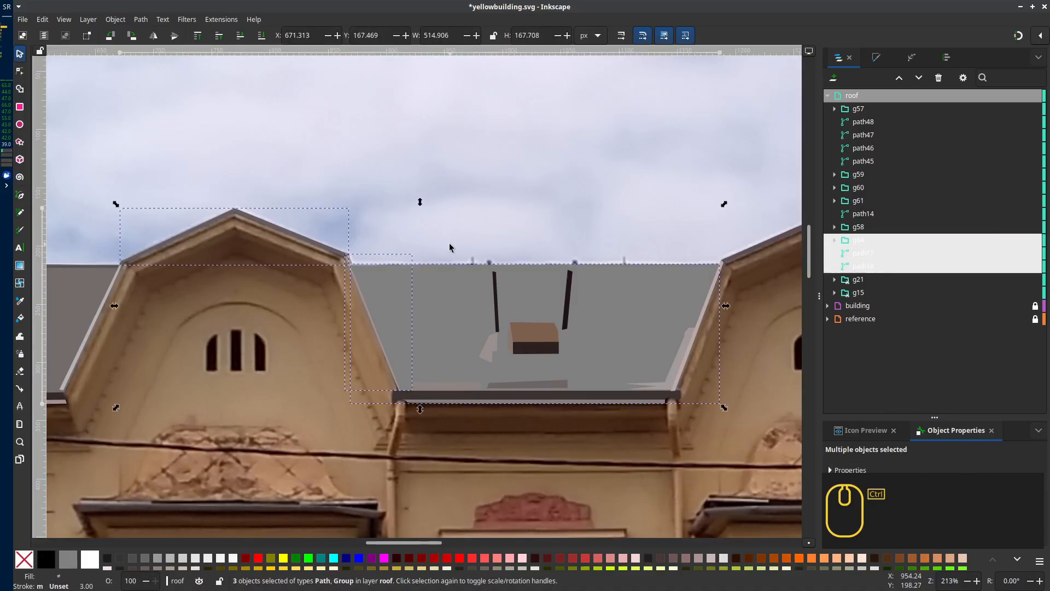
pyautogui.hotkey('ctrl', 'g')
pyautogui.moveTo(869, 239); pyautogui.dragTo(901, 106)
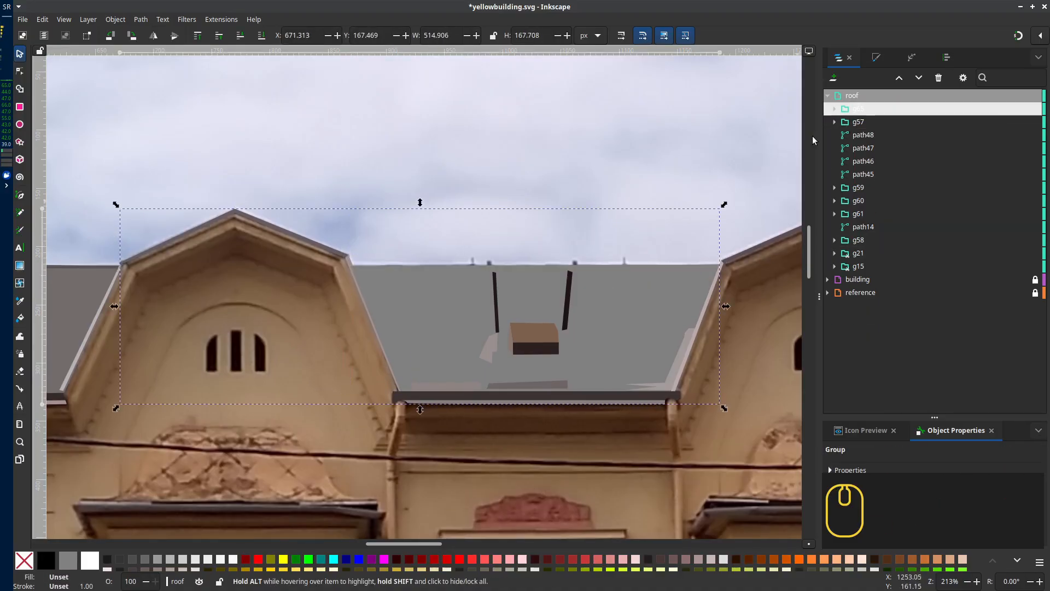
pyautogui.hotkey('ctrl', 'z')
pyautogui.click(349, 259)
pyautogui.hotkey('ctrl', 'z')
# Group the left dormer's two trim strips, path17 and path18, and place the group first in the roof layer
pyautogui.keyDown('shift'); pyautogui.click(331, 263); pyautogui.keyUp('shift')
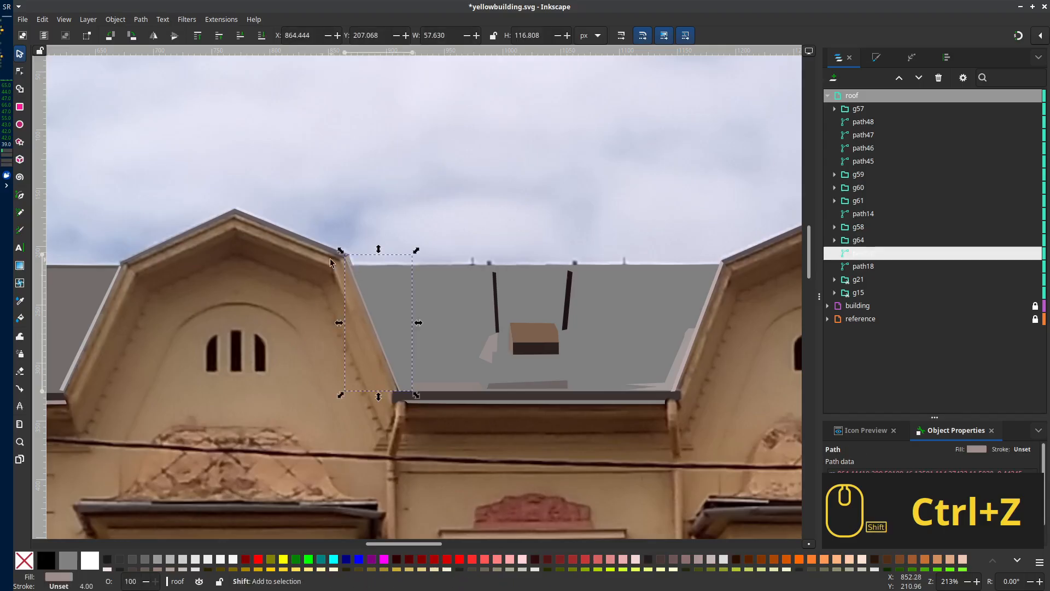
pyautogui.keyDown('shift'); pyautogui.click(331, 263); pyautogui.keyUp('shift')
pyautogui.hotkey('ctrl', 'g')
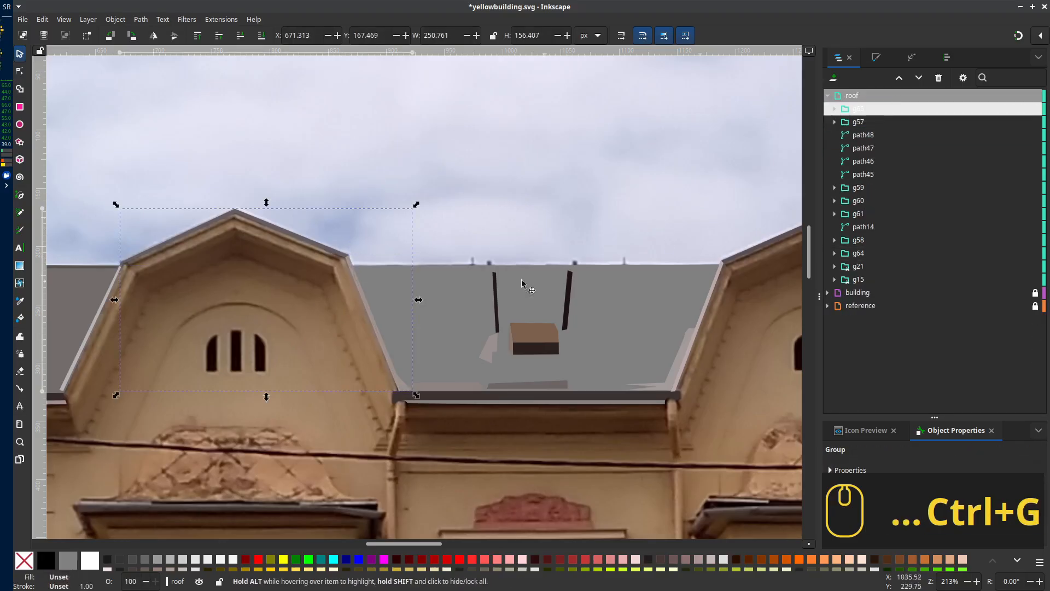
pyautogui.press('Escape')
# Move the left roof section's slanted edge strip, path12, out of g15's highlights group into the roof layer above g57
pyautogui.scroll(-3, 521, 283)
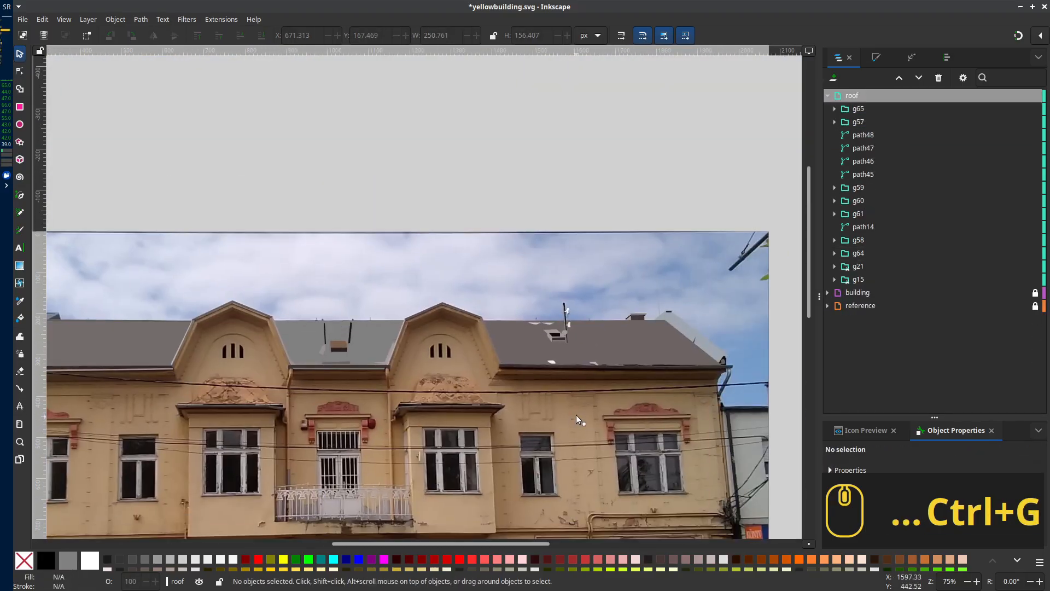
pyautogui.scroll(-2, 576, 415)
pyautogui.click(1024, 305)
pyautogui.click(1024, 306)
pyautogui.scroll(6, 379, 399)
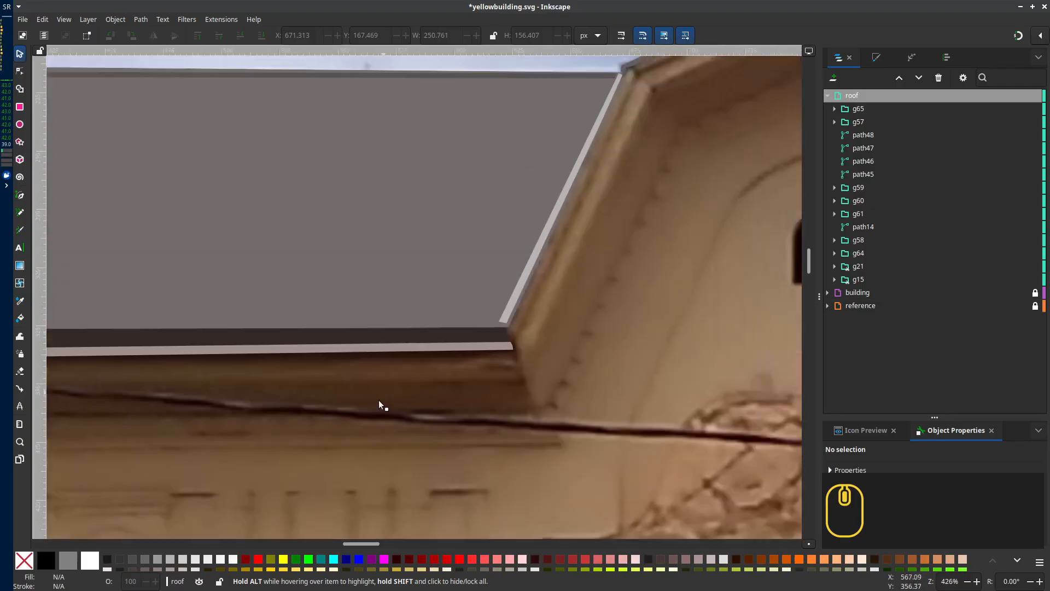
pyautogui.scroll(2, 379, 399)
pyautogui.keyDown('ctrl'); pyautogui.click(514, 298); pyautogui.keyUp('ctrl')
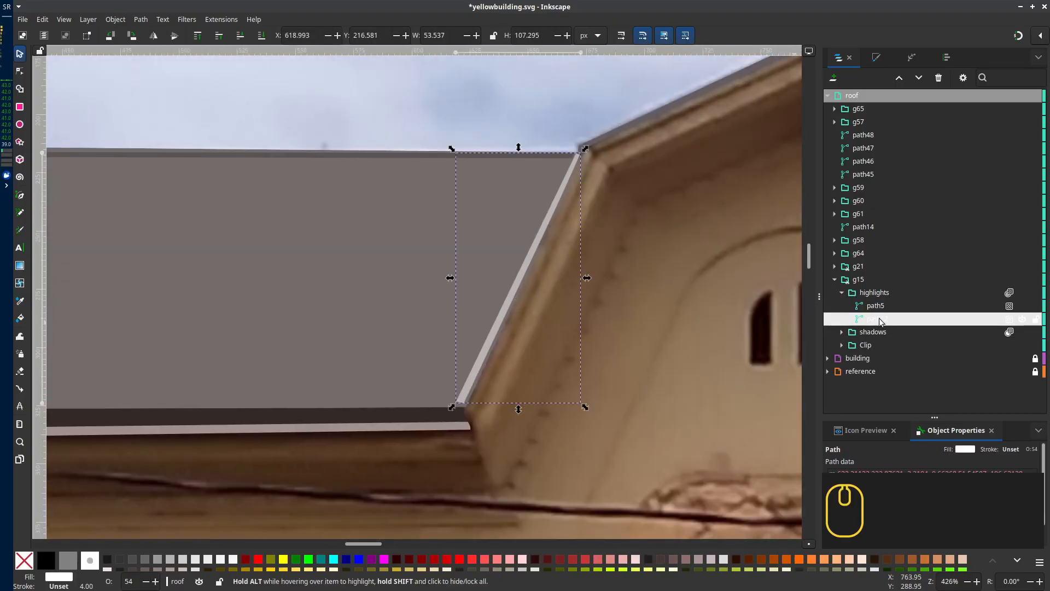
pyautogui.moveTo(882, 322); pyautogui.dragTo(925, 121)
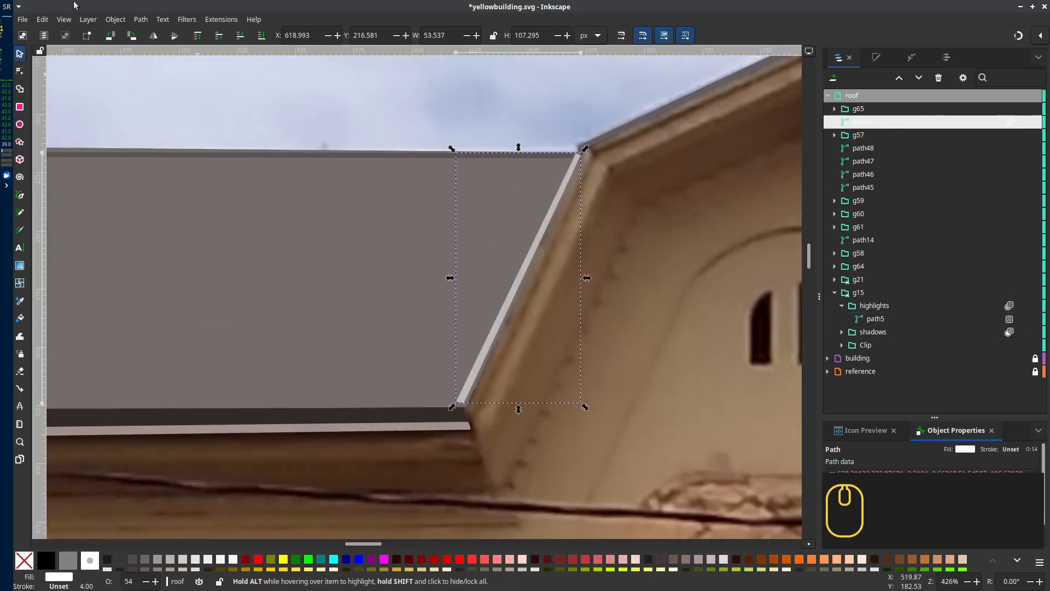
# Set the slanted edge strip's opacity to 100% and its blend mode to Normal
pyautogui.write('100')
pyautogui.press('Return')
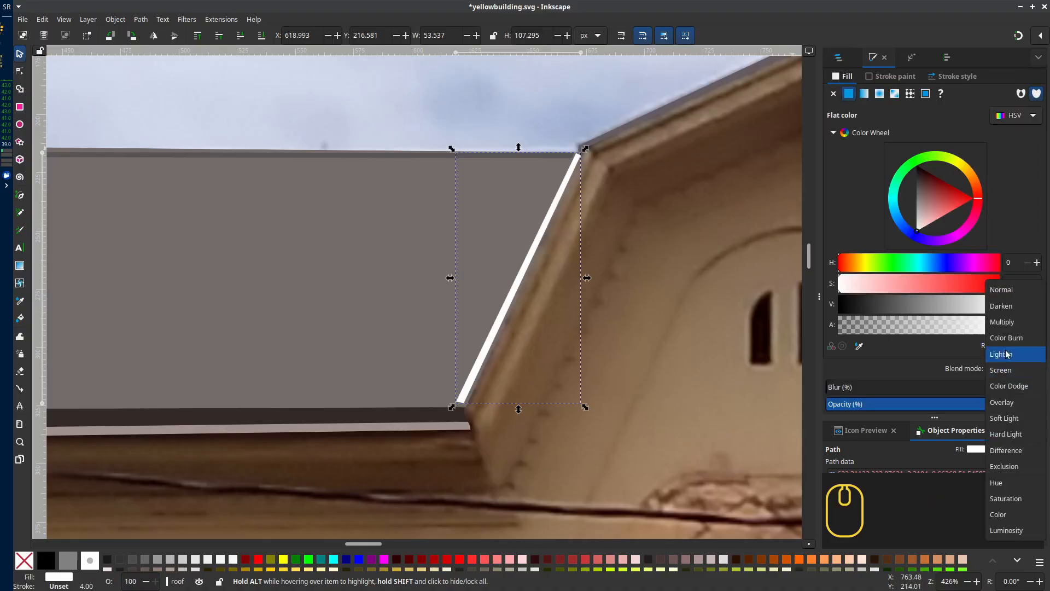
pyautogui.scroll(2, 530, 169)
# Fill the slanted edge strip with a colour sampled from the photo in Outline display mode, and return to Normal display
pyautogui.click(64, 19)
pyautogui.click(230, 73)
pyautogui.press('d')
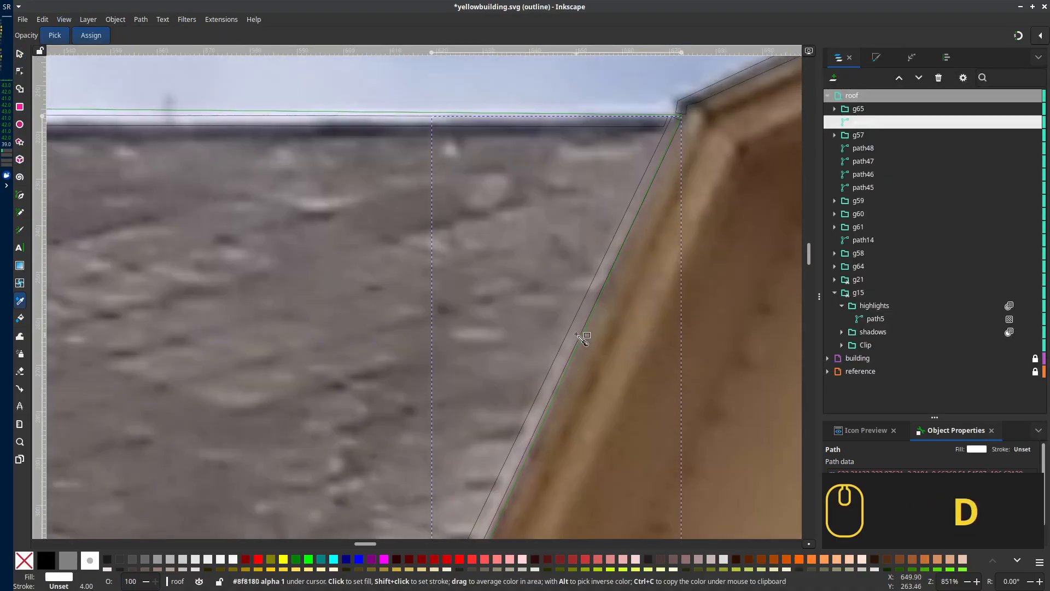
pyautogui.click(581, 335)
pyautogui.click(64, 19)
pyautogui.click(230, 60)
# Adjust the slanted edge strip's nodes to meet the dormer corner and the eaves, keeping straight segments
pyautogui.scroll(2, 629, 222)
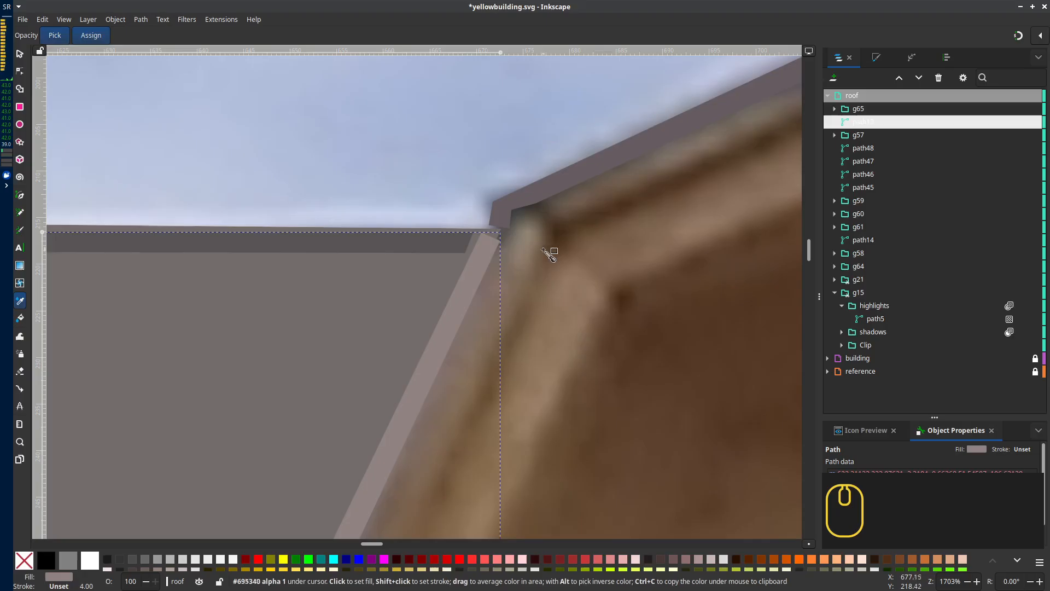
pyautogui.press('n')
pyautogui.press('l')
pyautogui.scroll(-2, 488, 232)
pyautogui.scroll(-5, 465, 383)
pyautogui.hscroll(-3, 465, 382)
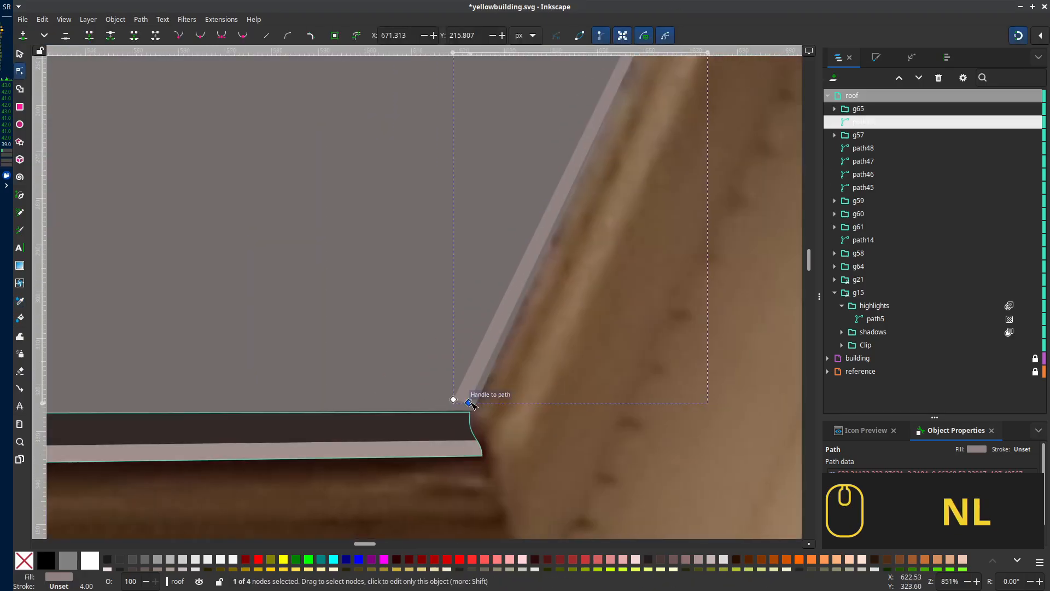
pyautogui.moveTo(454, 398); pyautogui.dragTo(453, 408)
pyautogui.scroll(-4, 535, 383)
# Move the slanted edge strip, path12, into the dormer trim group g65 and clear the selection
pyautogui.press('s')
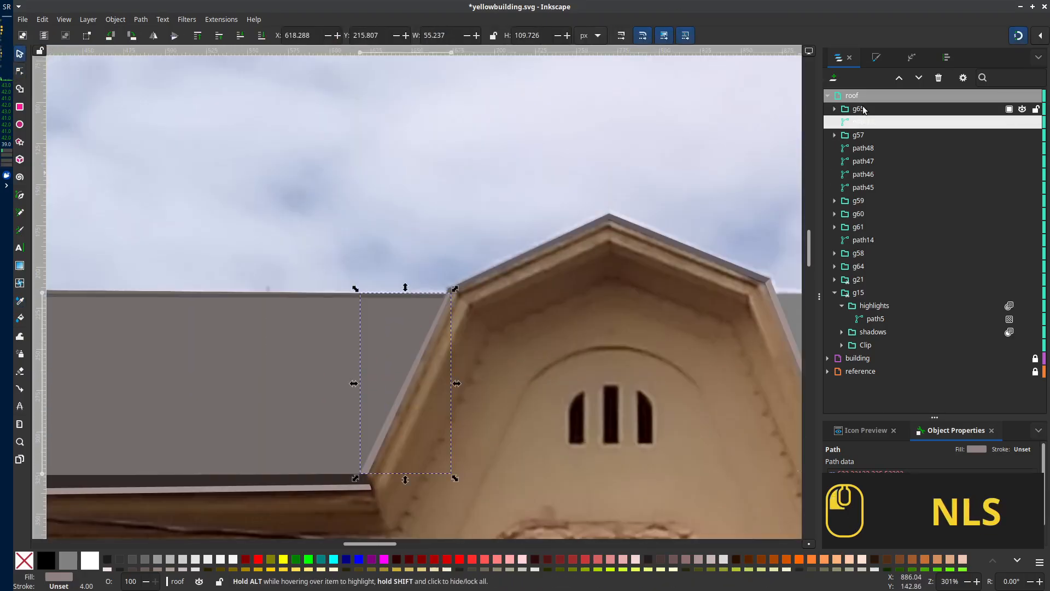
pyautogui.press('Escape')
pyautogui.scroll(-1, 363, 434)
pyautogui.hscroll(3, 408, 277)
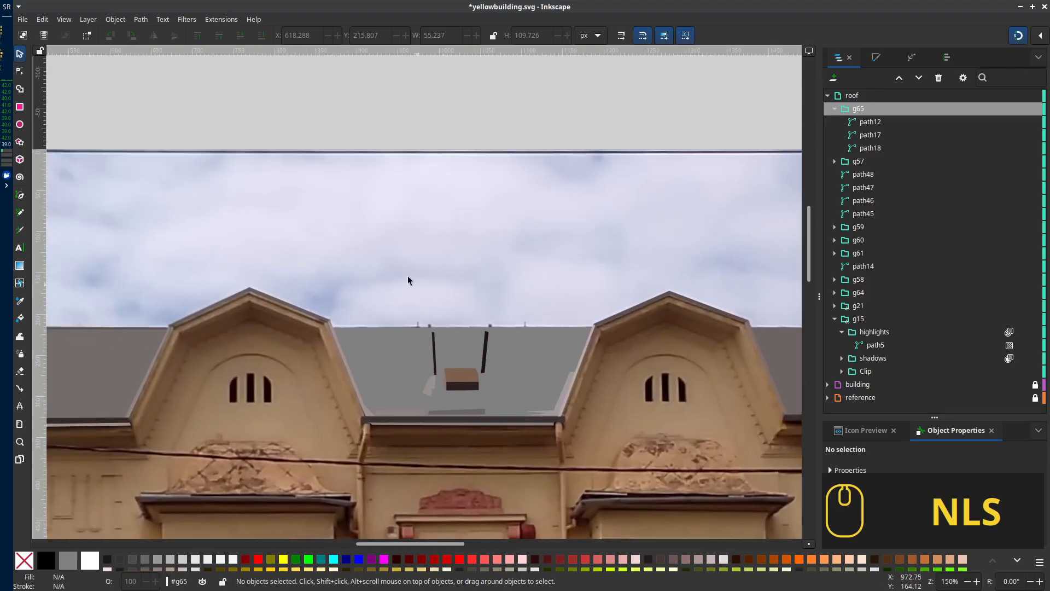
# Switch to Outline display mode, make the roof layer current and save the document
pyautogui.click(64, 20)
pyautogui.click(229, 73)
pyautogui.scroll(5, 548, 379)
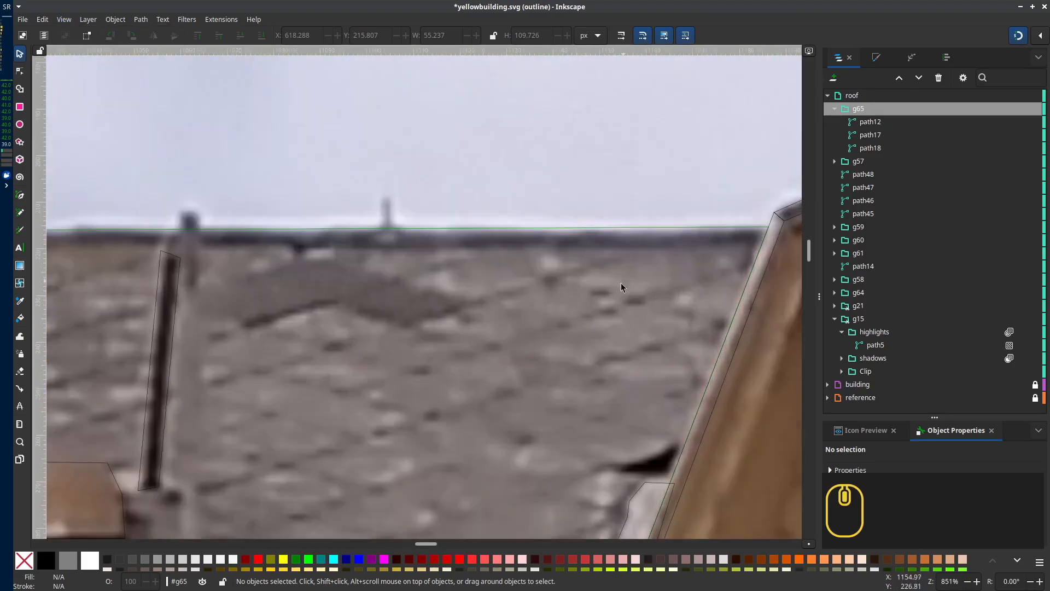
pyautogui.click(691, 308)
pyautogui.hotkey('ctrl', 's')
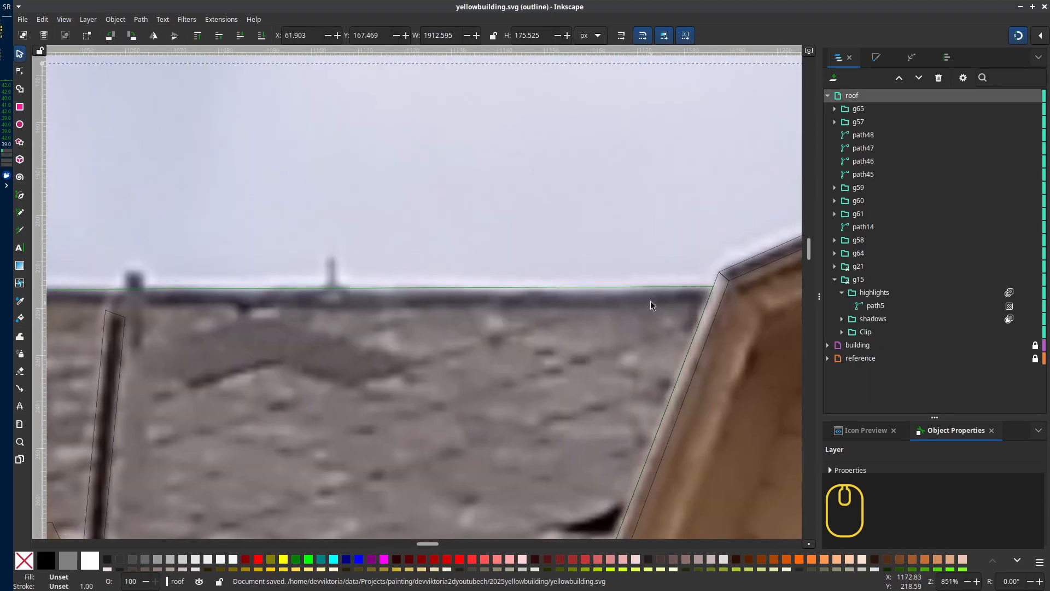
# Draw a thin closed ridge strip along the middle roof's upper edge and fill it with a dark colour sampled from the photo
pyautogui.press('b')
pyautogui.click(717, 287)
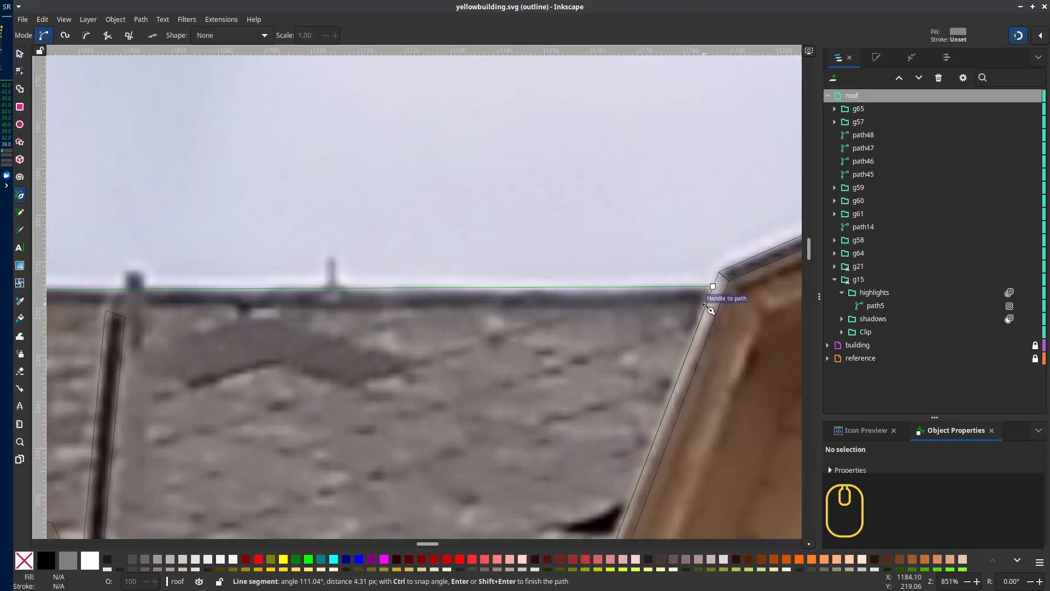
pyautogui.hscroll(-5, 375, 355)
pyautogui.click(376, 364)
pyautogui.hscroll(5, 383, 328)
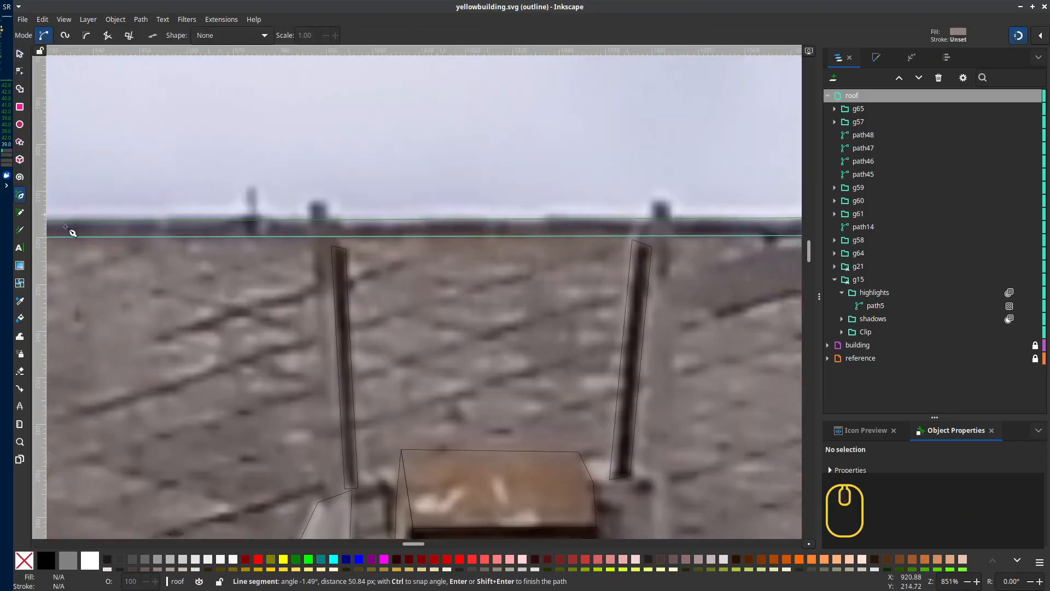
pyautogui.click(713, 282)
pyautogui.press('d')
# Draw a thin closed ridge strip along the right roof section's upper edge, from the right dormer to past the chimney
pyautogui.hscroll(1, 492, 339)
pyautogui.hscroll(7, 164, 290)
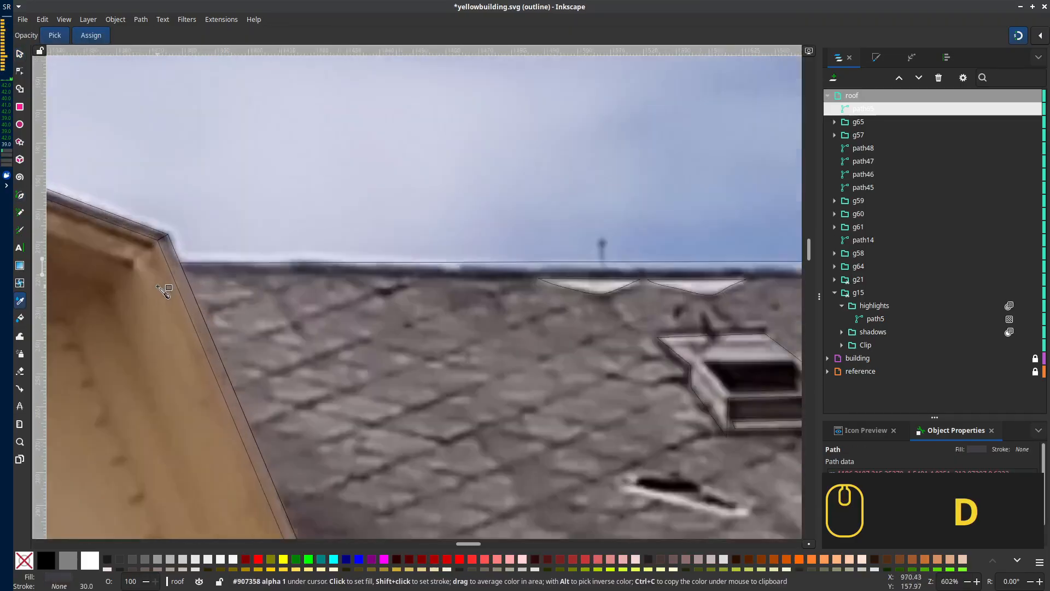
pyautogui.scroll(1, 211, 276)
pyautogui.press('b')
pyautogui.click(104, 237)
pyautogui.hscroll(20, 719, 339)
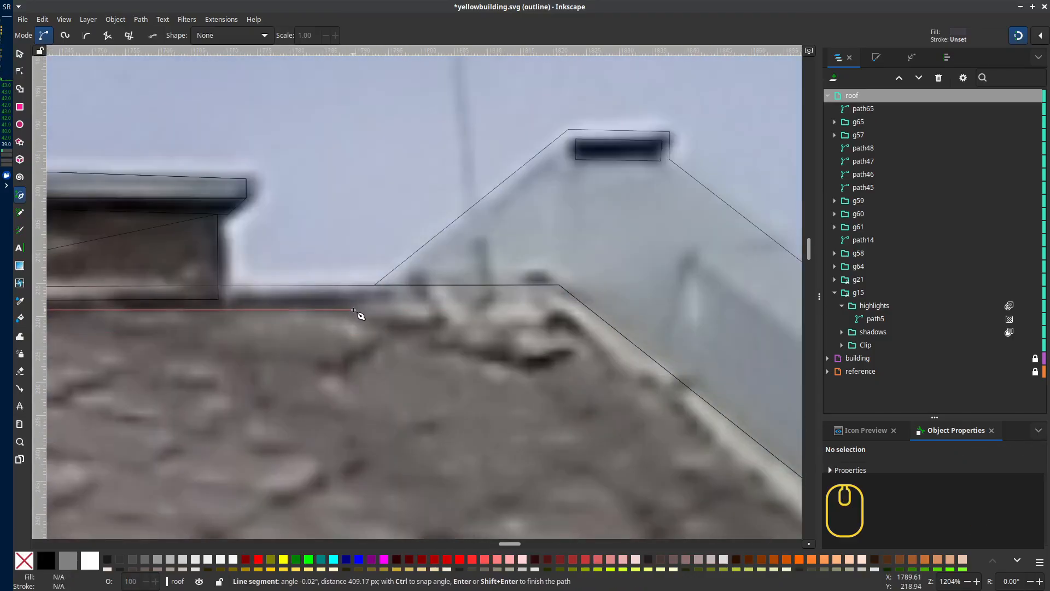
pyautogui.click(384, 286)
pyautogui.scroll(-3, 384, 286)
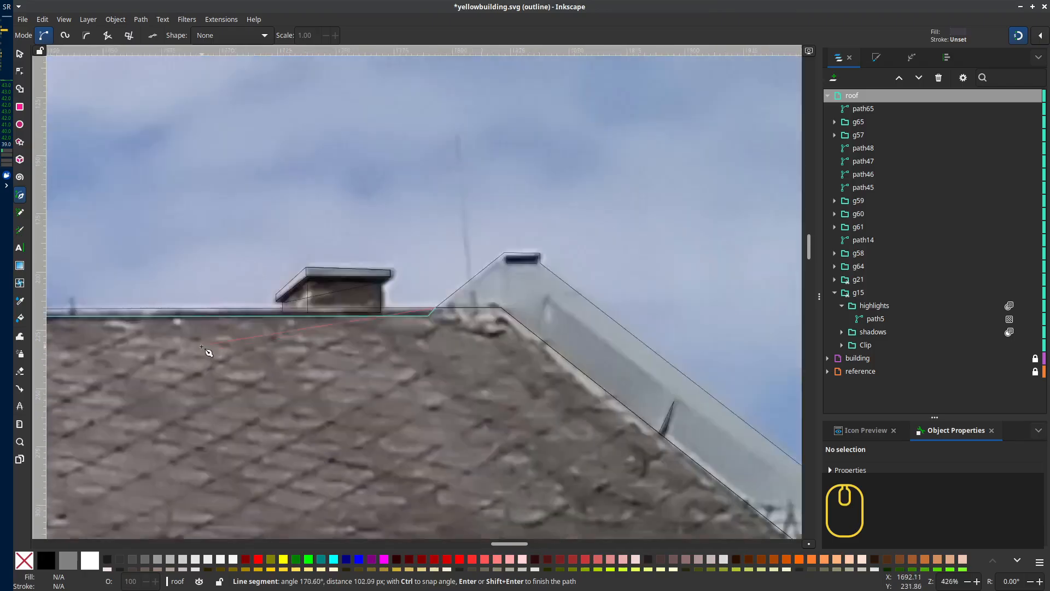
pyautogui.hscroll(-15, 211, 351)
pyautogui.click(338, 316)
pyautogui.scroll(3, 434, 357)
# Adjust the right ridge strip's lower corner nodes to line up with the roof edges
pyautogui.press('n')
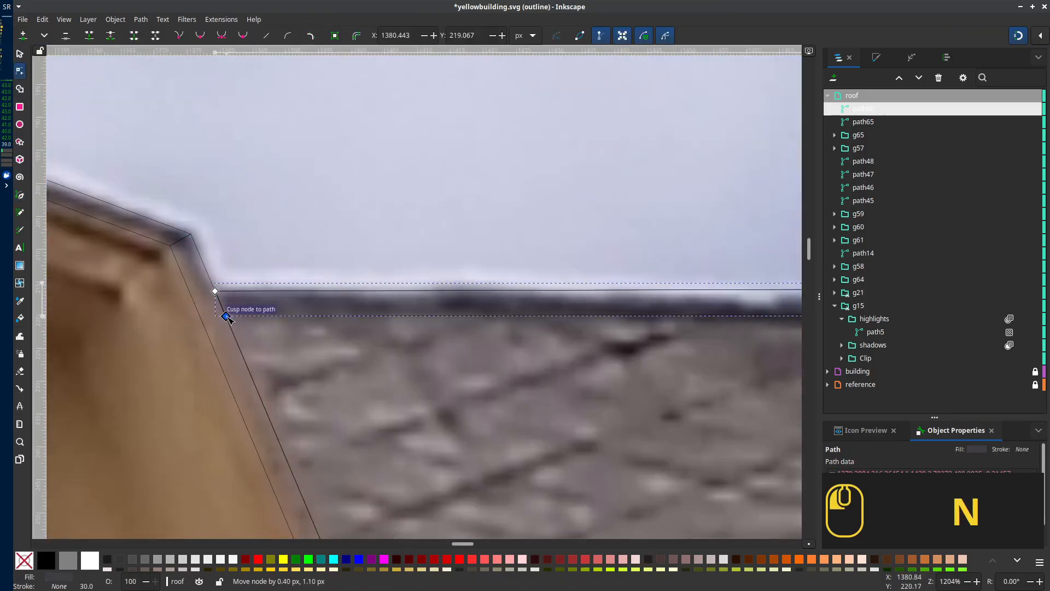
pyautogui.hscroll(20, 403, 389)
pyautogui.scroll(-4, 441, 242)
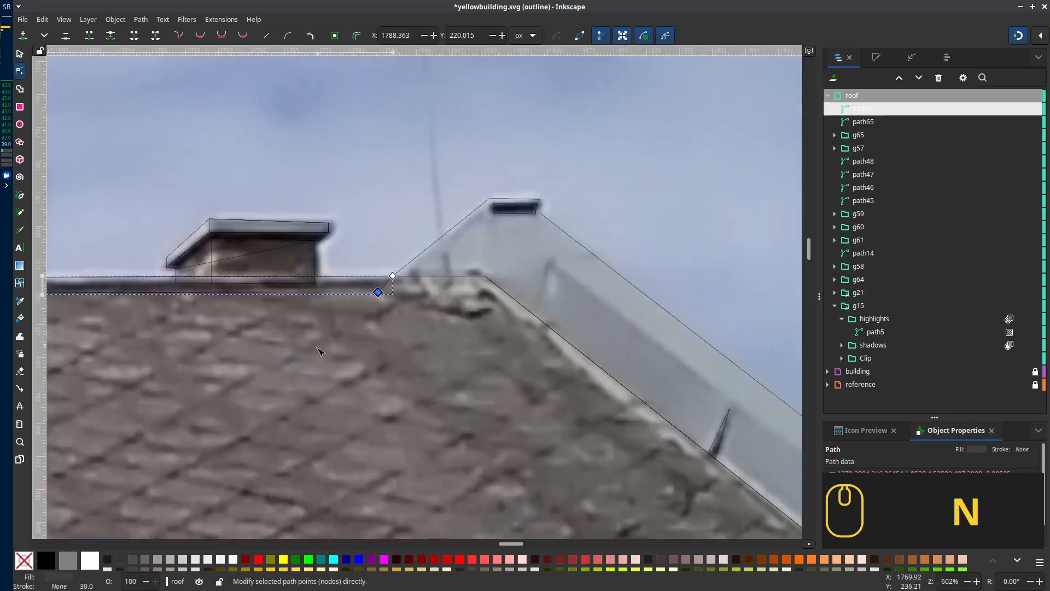
# Give the right ridge strip a 666666 grey fill with Multiply blend mode and 25.6% opacity
pyautogui.scroll(2, 547, 274)
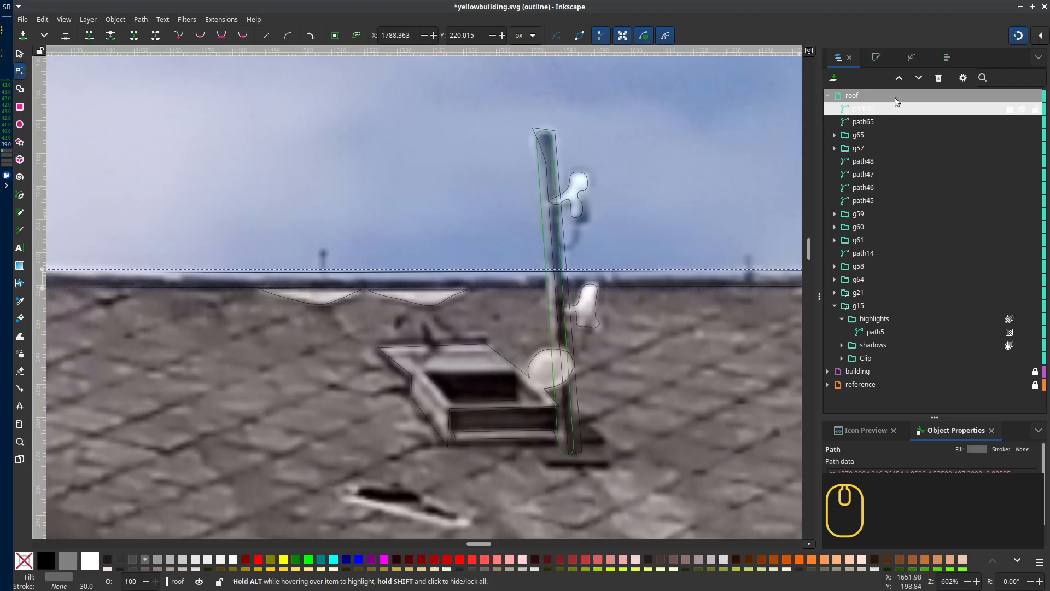
pyautogui.hotkey('ctrl', 'shift', 'f')
pyautogui.scroll(-4, 416, 274)
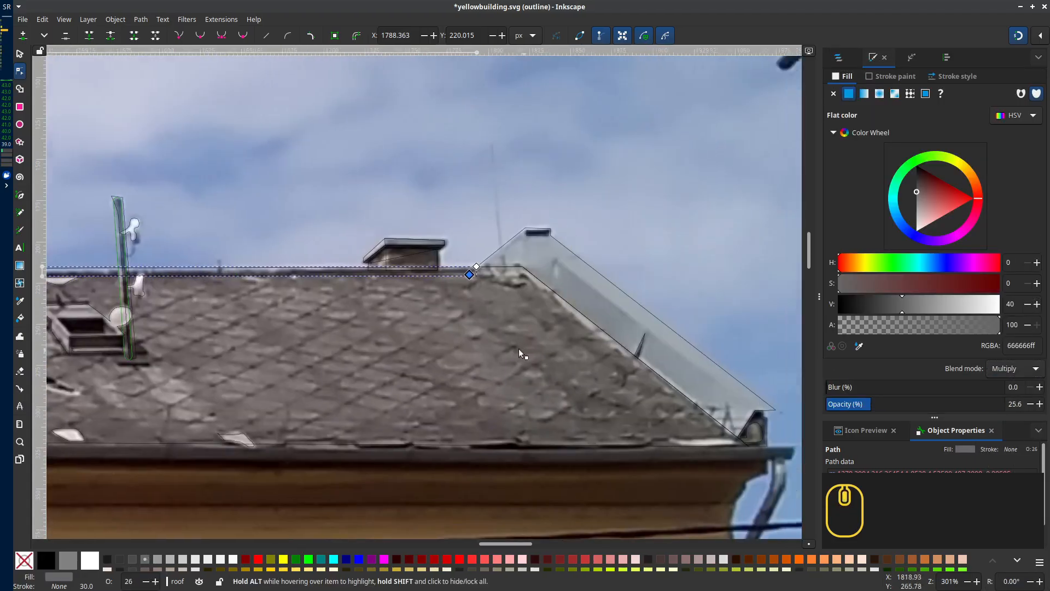
# Draw a closed highlight path with a wavy lower edge at the right roof's peak, continuing as a thin strip down the slope
pyautogui.scroll(5, 387, 262)
pyautogui.press('b')
pyautogui.click(345, 291)
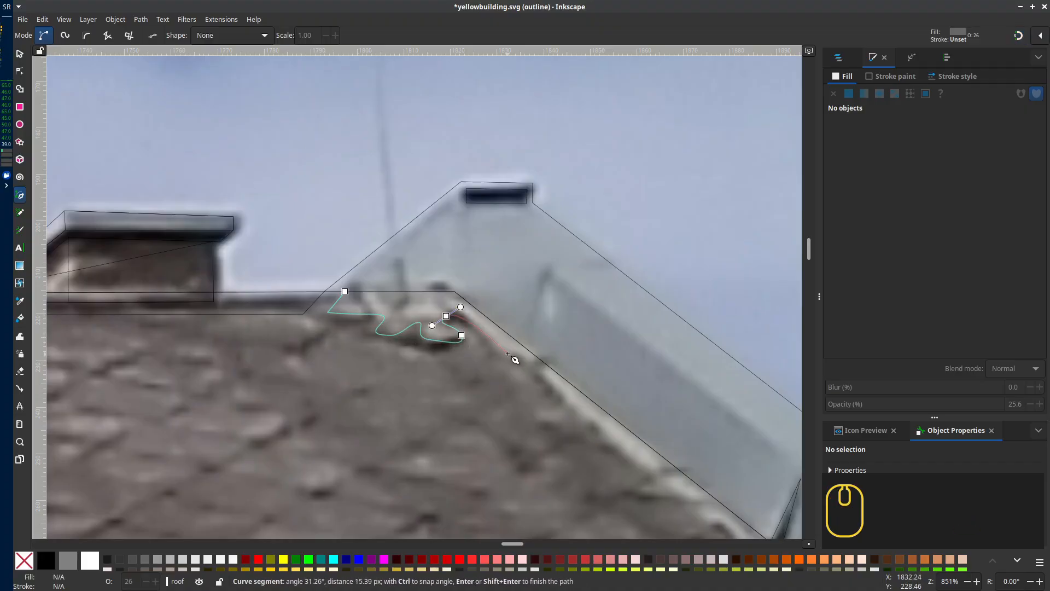
pyautogui.scroll(-10, 515, 360)
pyautogui.hscroll(12, 515, 359)
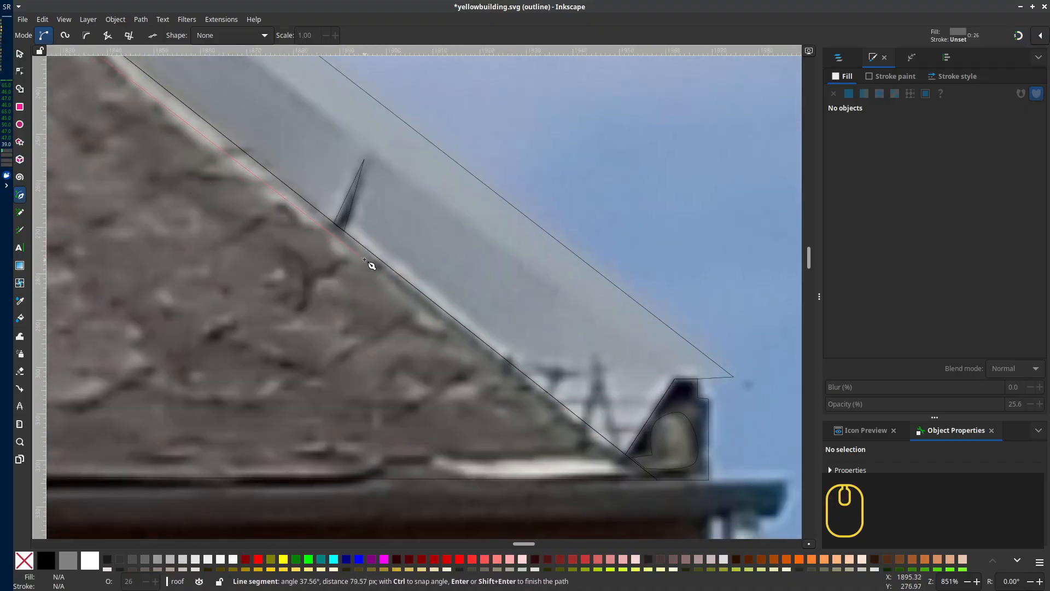
pyautogui.scroll(9, 382, 262)
pyautogui.hscroll(-13, 383, 262)
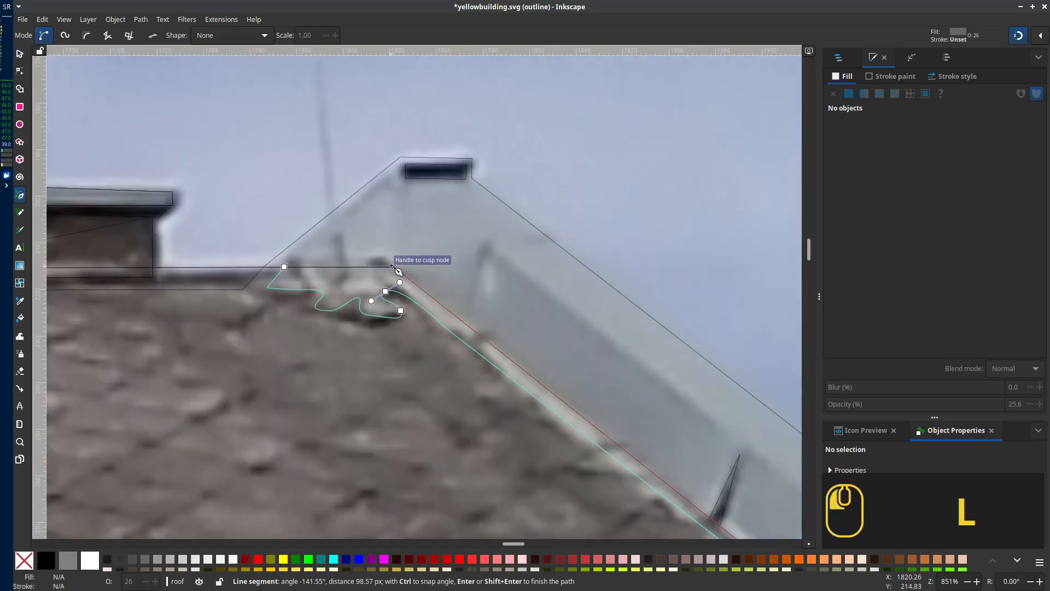
pyautogui.click(393, 278)
# Fill the slope highlight path with white and set its blend mode to Screen
pyautogui.click(89, 559)
pyautogui.click(1015, 368)
pyautogui.click(1005, 402)
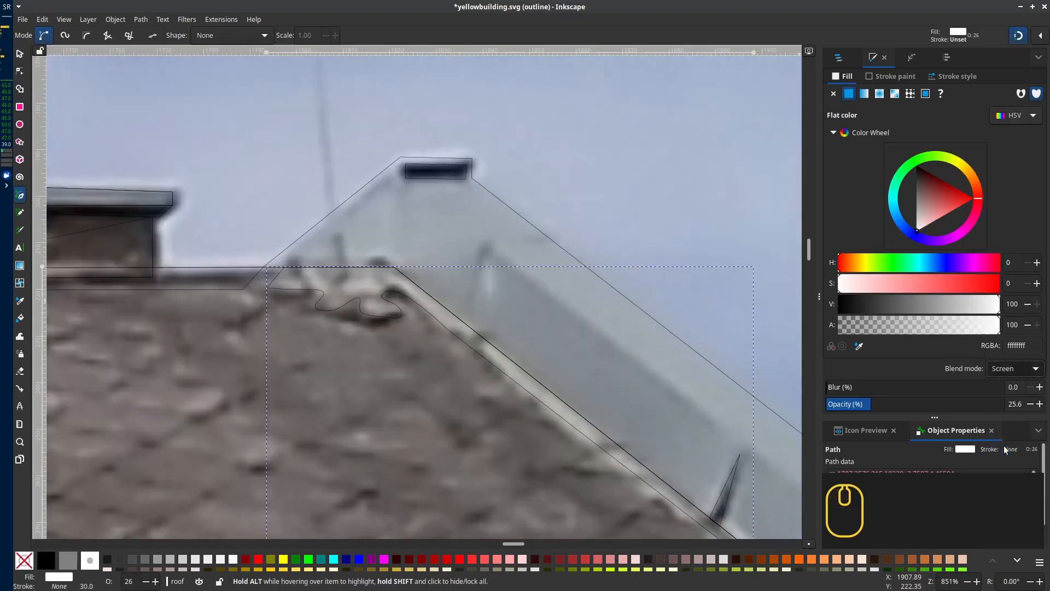
# Switch the canvas from outline to the normal display mode to view the filled right roof section
pyautogui.scroll(-3, 433, 348)
pyautogui.hscroll(-10, 437, 301)
pyautogui.scroll(-3, 437, 301)
pyautogui.click(326, 319)
pyautogui.press('s')
pyautogui.hscroll(5, 631, 281)
pyautogui.scroll(1, 631, 281)
pyautogui.click(838, 57)
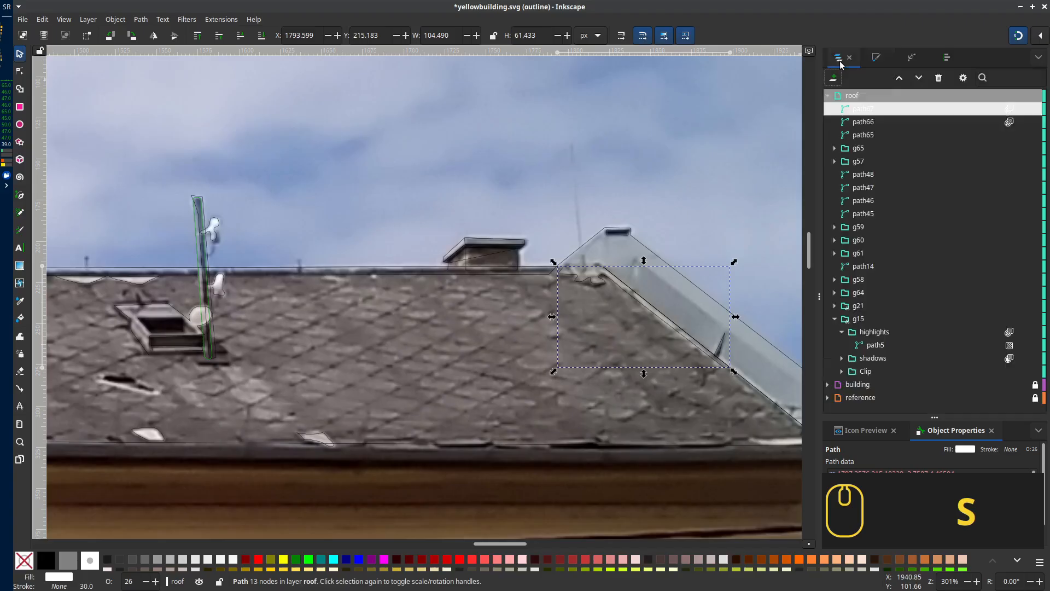
pyautogui.click(64, 19)
pyautogui.moveTo(109, 58)
pyautogui.click(219, 61)
pyautogui.scroll(-1, 540, 347)
pyautogui.hscroll(6, 563, 284)
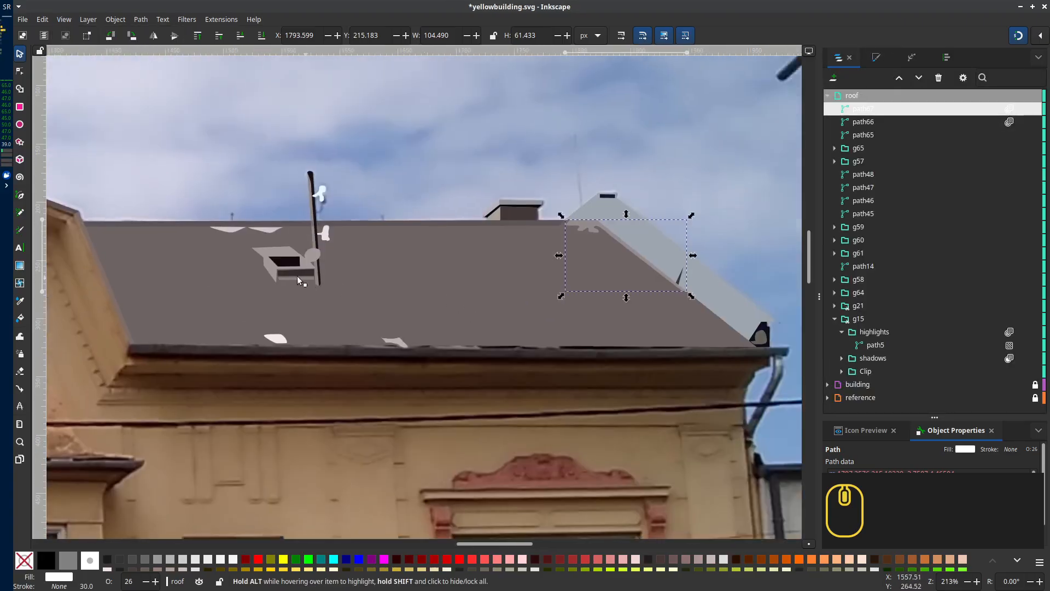
# Move the middle roof's ridge strip, path65, into the middle roof group g64
pyautogui.click(398, 286)
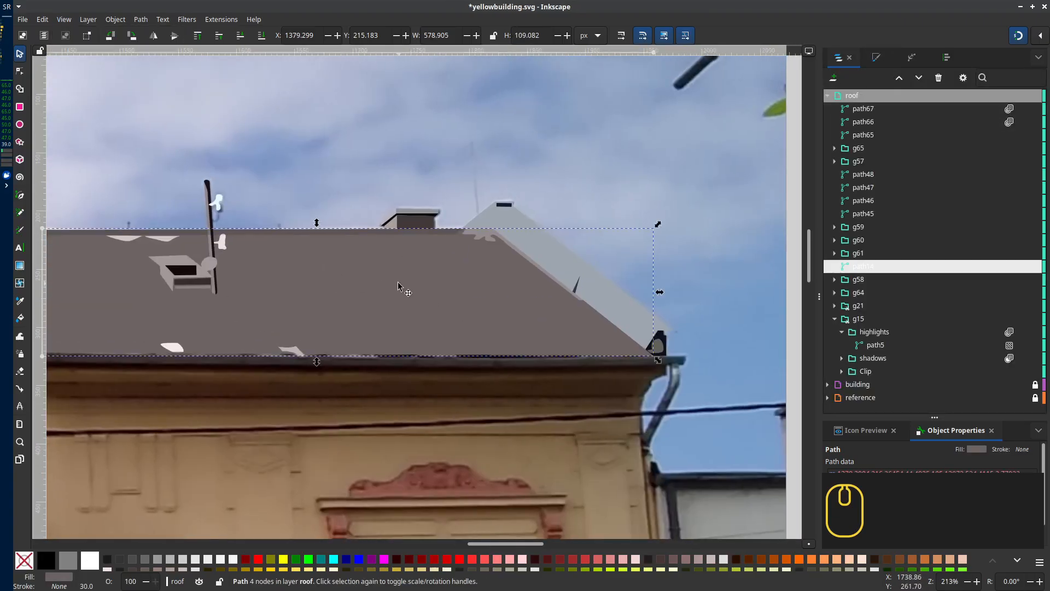
pyautogui.click(875, 135)
pyautogui.scroll(-2, 543, 348)
pyautogui.hscroll(3, 544, 348)
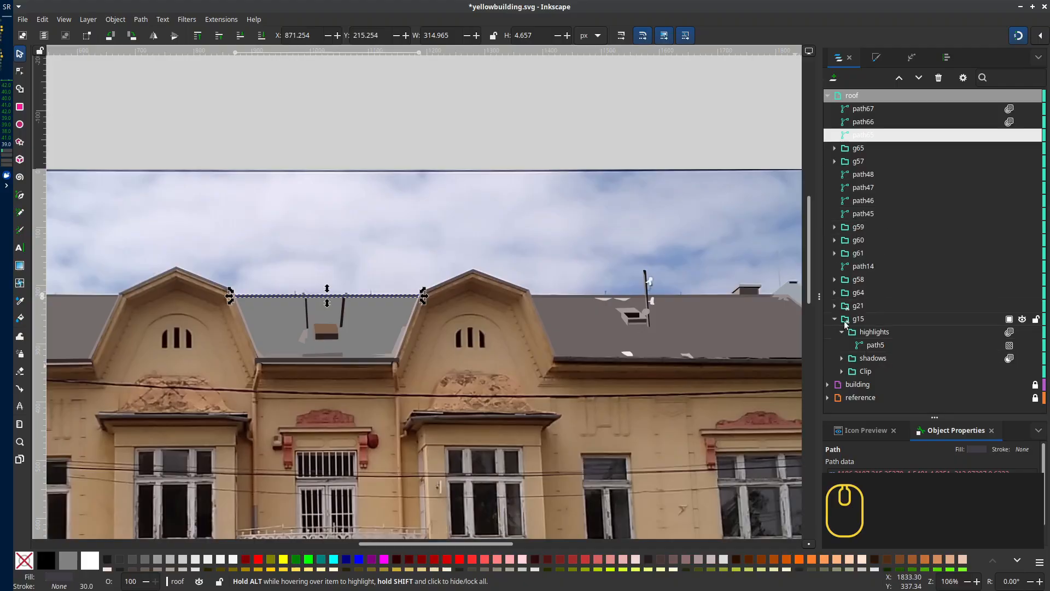
pyautogui.click(835, 319)
pyautogui.moveTo(864, 135); pyautogui.dragTo(928, 213)
# Group all the right roof section's objects and place the group between g61 and g64 in the stacking order
pyautogui.hscroll(9, 524, 355)
pyautogui.scroll(2, 524, 355)
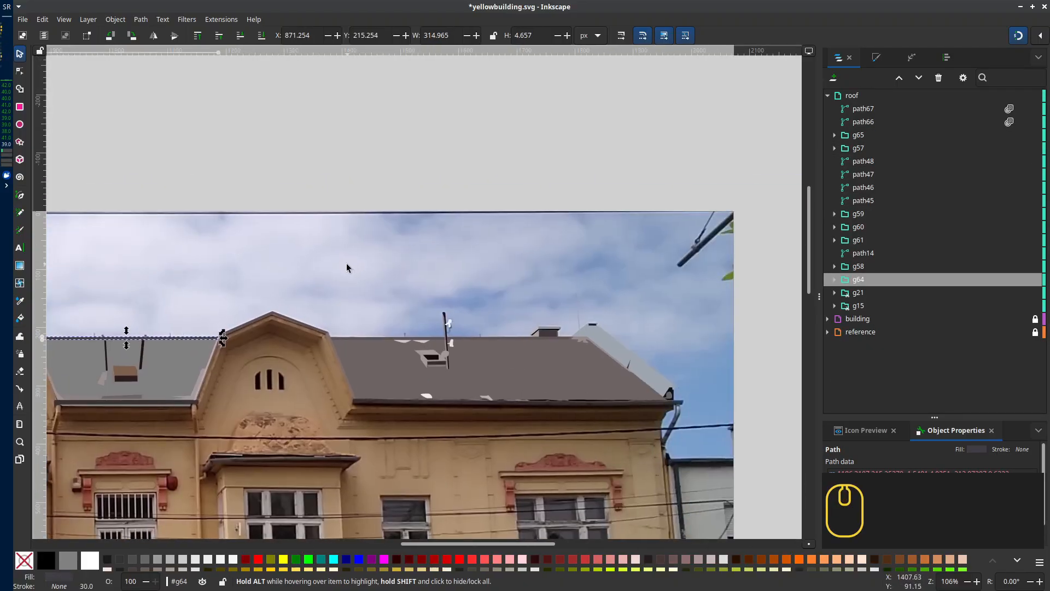
pyautogui.moveTo(346, 268); pyautogui.dragTo(354, 293)
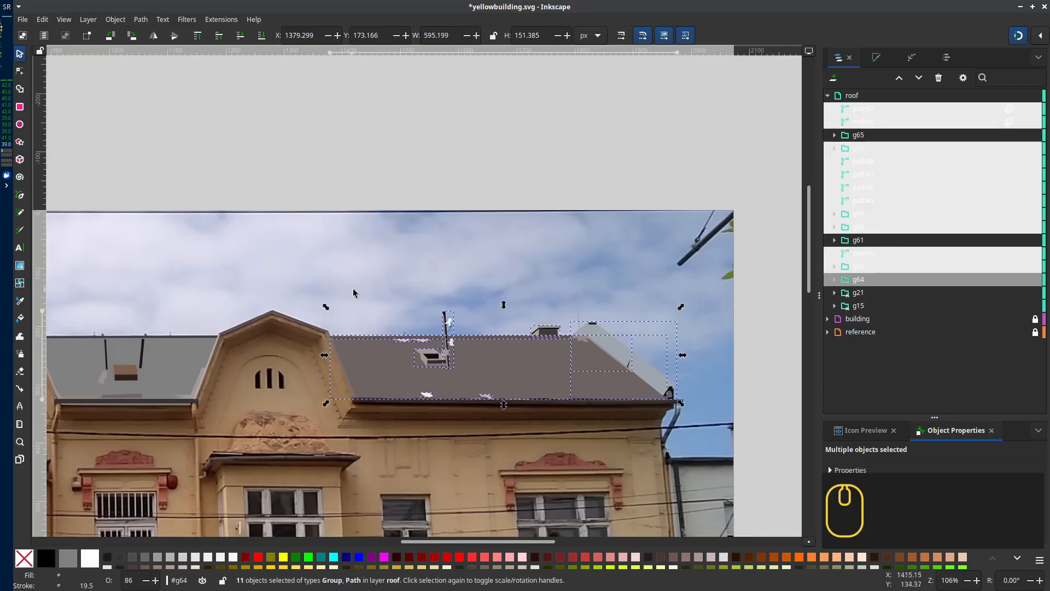
pyautogui.hotkey('ctrl', 'g')
pyautogui.scroll(2, 551, 322)
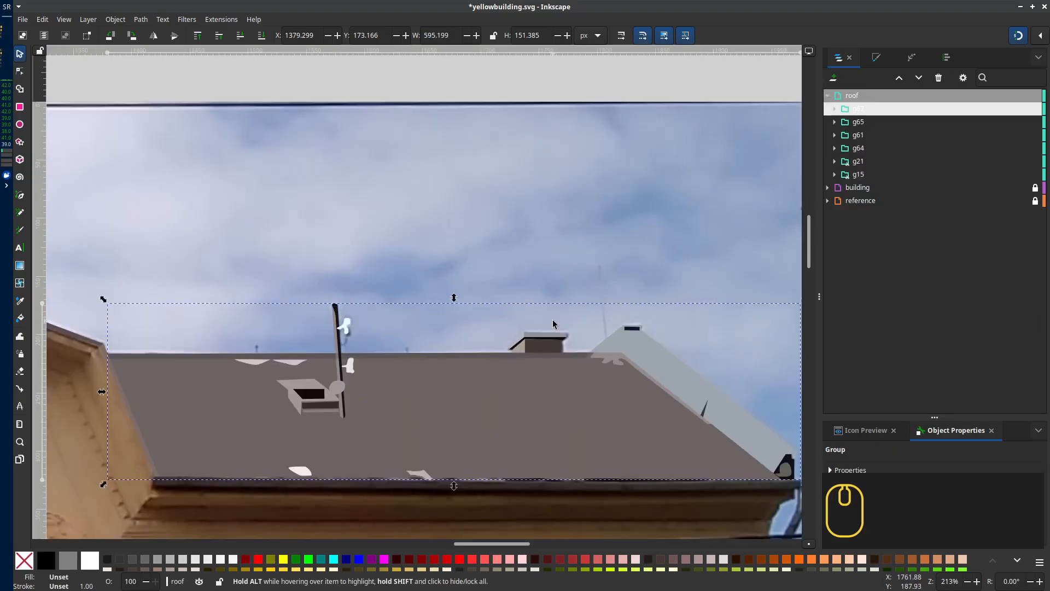
pyautogui.moveTo(858, 109); pyautogui.dragTo(864, 162)
# Draw a closed gutter strip about 566 px long and 11 px high along the right roof section's lower edge
pyautogui.scroll(2, 582, 405)
pyautogui.hscroll(-2, 711, 347)
pyautogui.press('b')
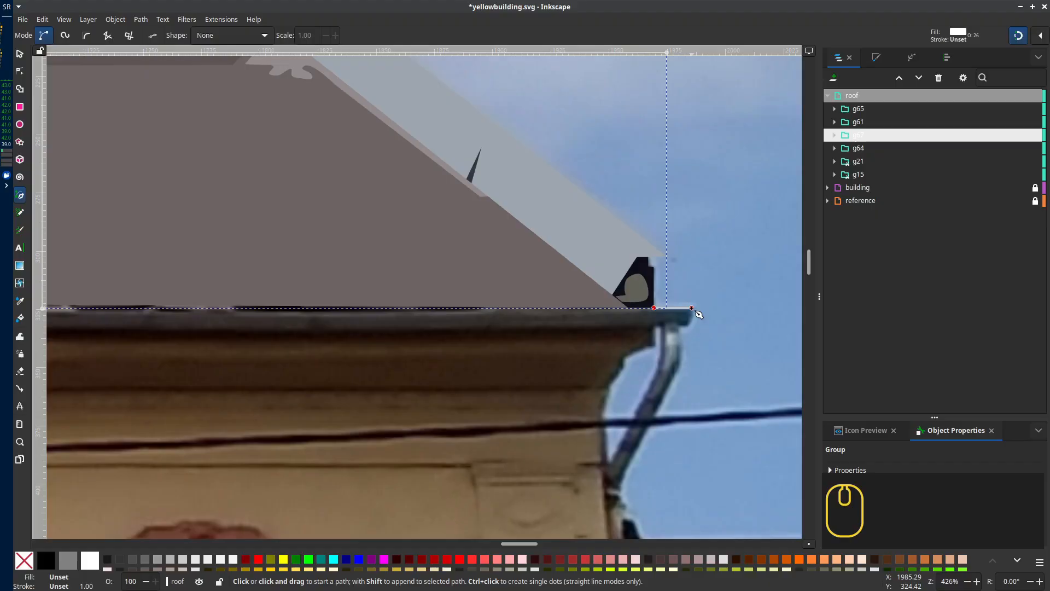
pyautogui.click(691, 308)
pyautogui.hscroll(-10, 596, 326)
pyautogui.scroll(1, 596, 326)
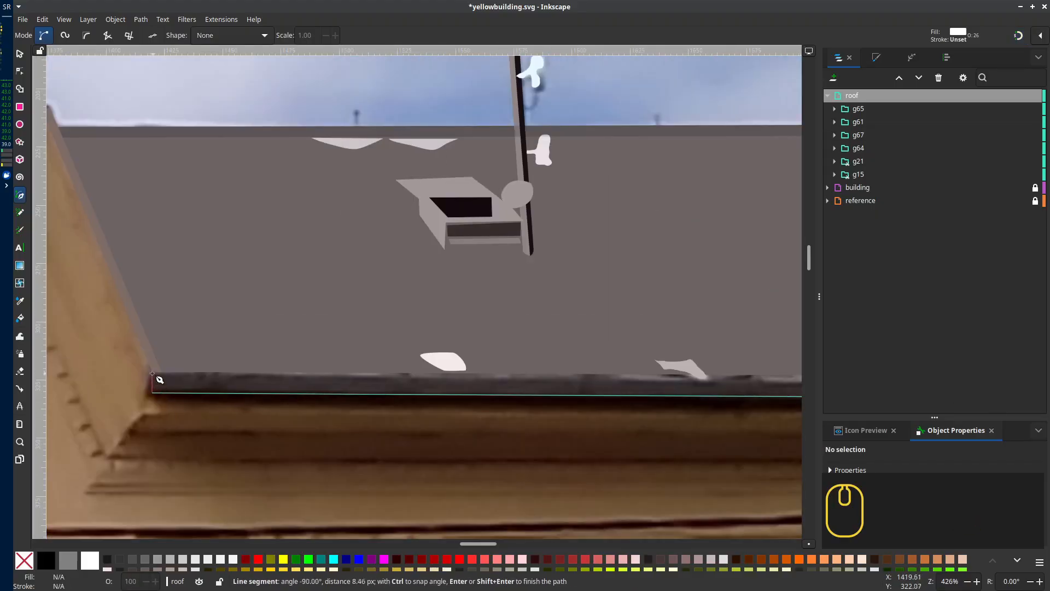
pyautogui.moveTo(197, 379); pyautogui.dragTo(197, 379)
pyautogui.hscroll(13, 532, 342)
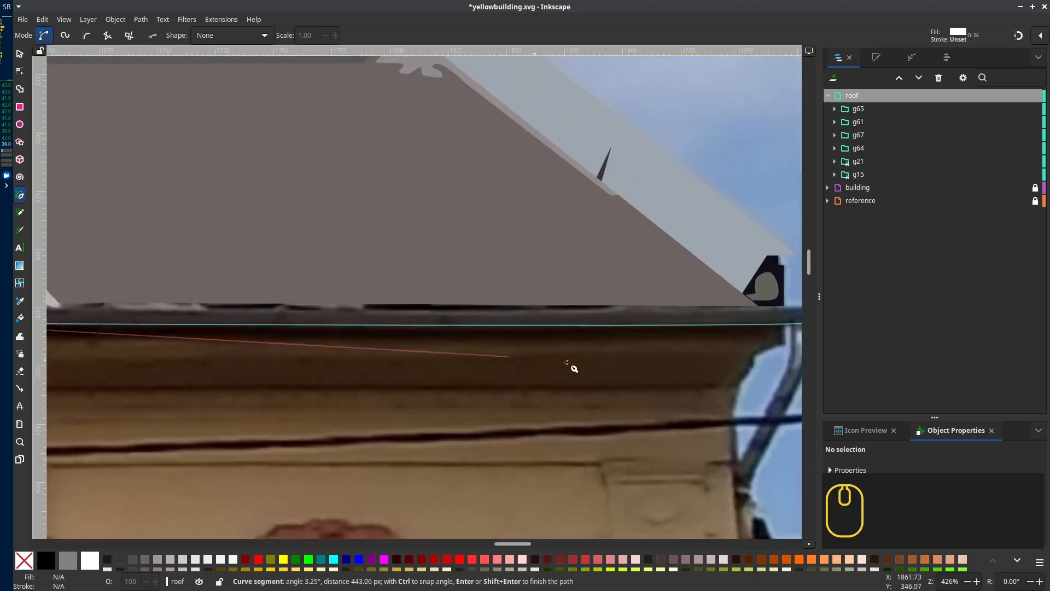
pyautogui.click(499, 306)
# Fill the gutter strip with the dark gutter colour sampled from the photo in outline mode, and restore the normal display
pyautogui.hscroll(-10, 389, 372)
pyautogui.scroll(1, 390, 372)
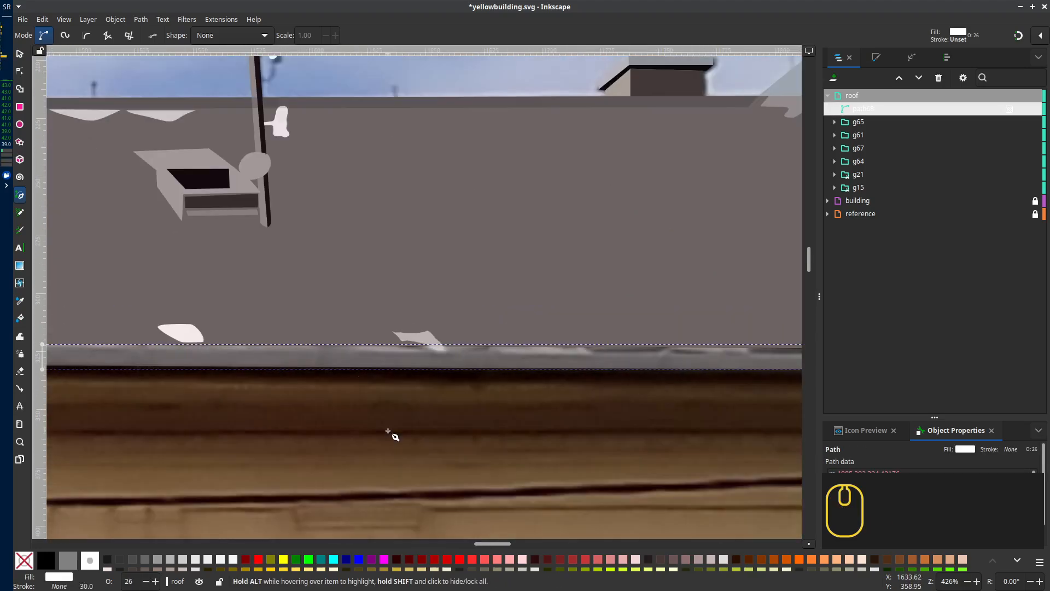
pyautogui.click(61, 21)
pyautogui.click(210, 81)
pyautogui.press('d')
pyautogui.click(64, 19)
pyautogui.moveTo(89, 60)
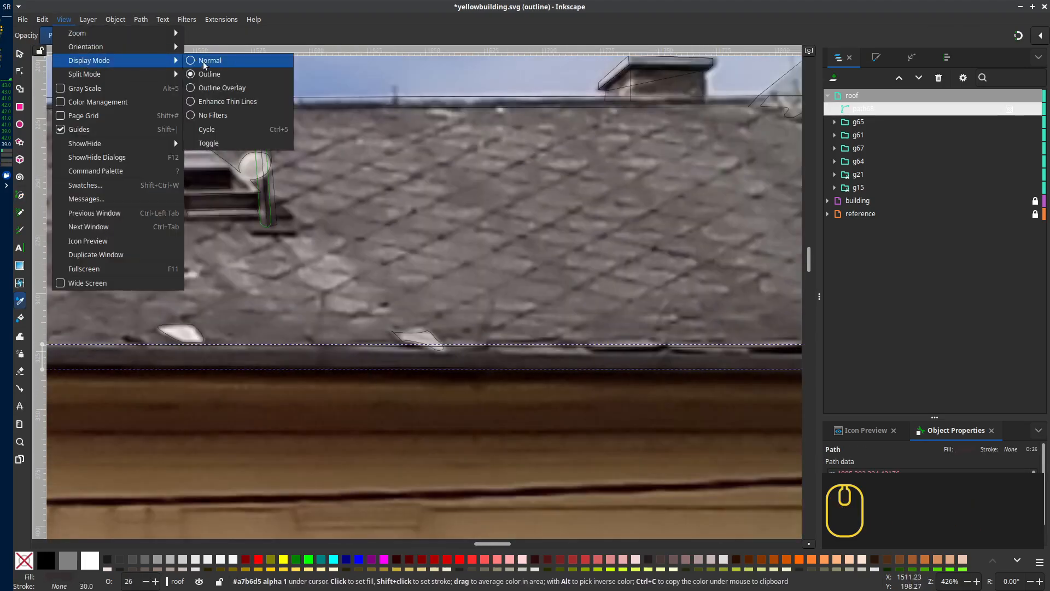
pyautogui.click(211, 61)
# Set the gutter strip's opacity to 100%
pyautogui.scroll(-1, 700, 230)
pyautogui.moveTo(134, 582); pyautogui.dragTo(93, 569)
pyautogui.write('100')
pyautogui.press('Return')
pyautogui.hotkey('ctrl', 'shift', 'f')
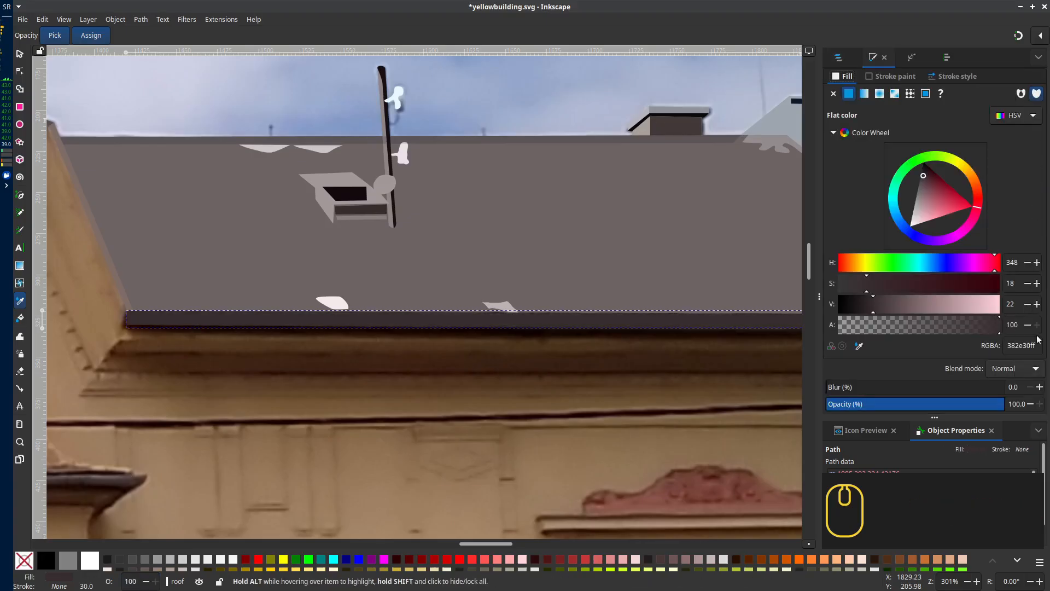
# Move the gutter strip, path68, to the bottom of the right roof group g67
pyautogui.scroll(-2, 619, 396)
pyautogui.click(839, 58)
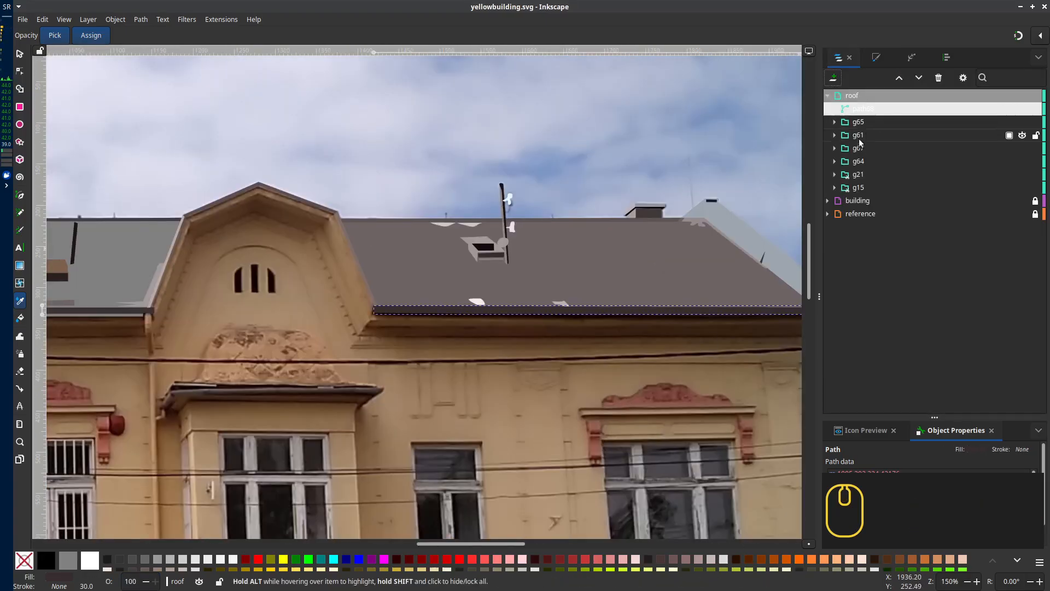
pyautogui.moveTo(867, 108); pyautogui.dragTo(896, 158)
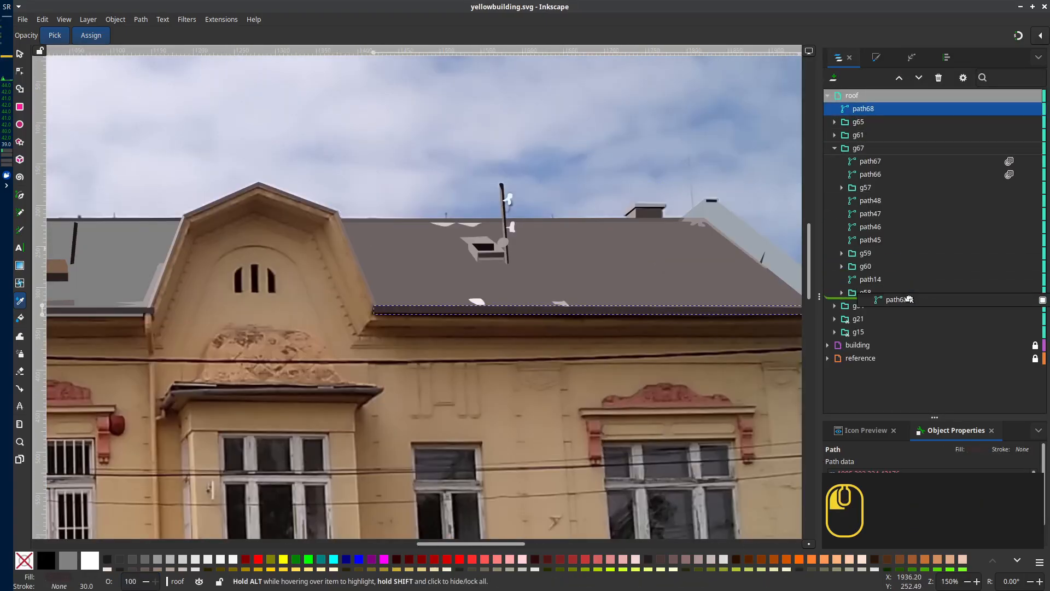
pyautogui.moveTo(908, 299); pyautogui.dragTo(908, 299)
pyautogui.hotkey('ctrl', 'z')
pyautogui.scroll(-1, 438, 405)
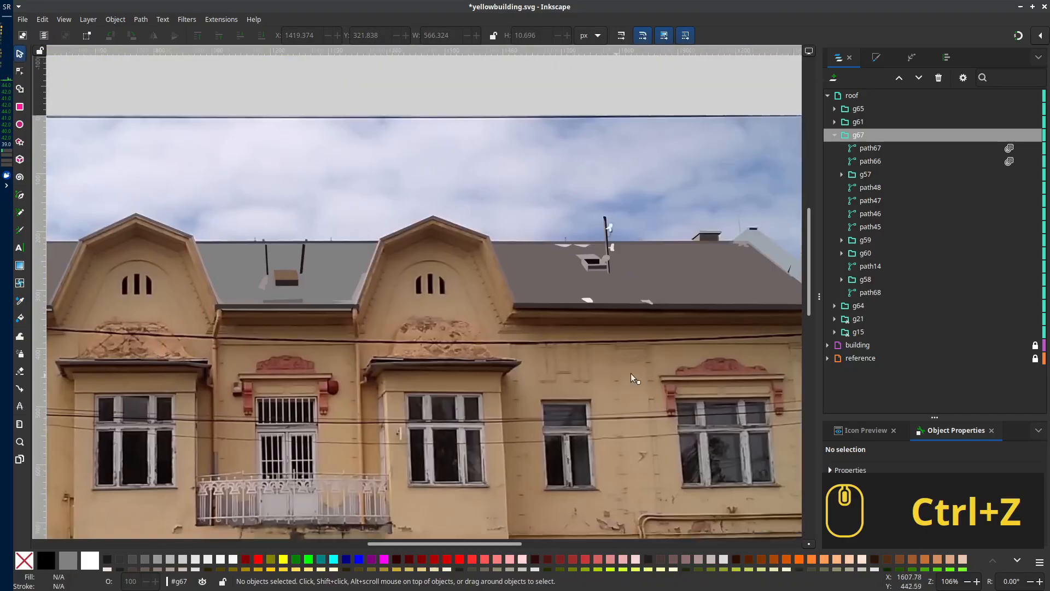